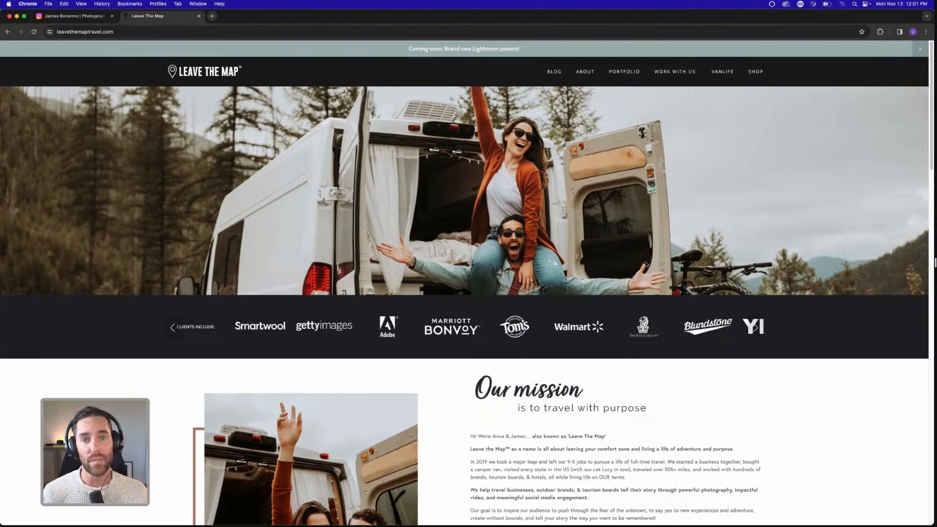
Step: Look through the Leave The Map home page, from the mission section down to the newest blog posts
{"action": "scroll", "coordinate": [644, 258], "scroll_direction": "down", "scroll_amount": 5}
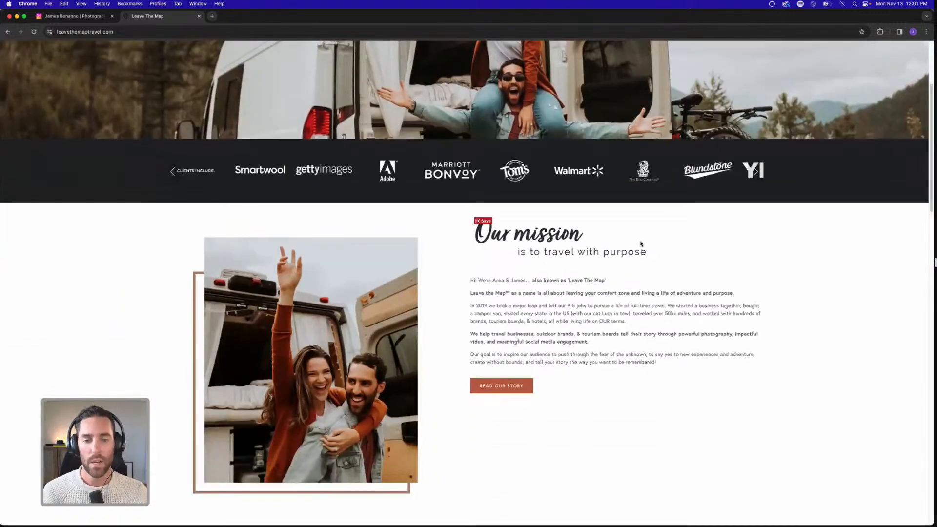
{"action": "scroll", "coordinate": [641, 244], "scroll_direction": "down", "scroll_amount": 10}
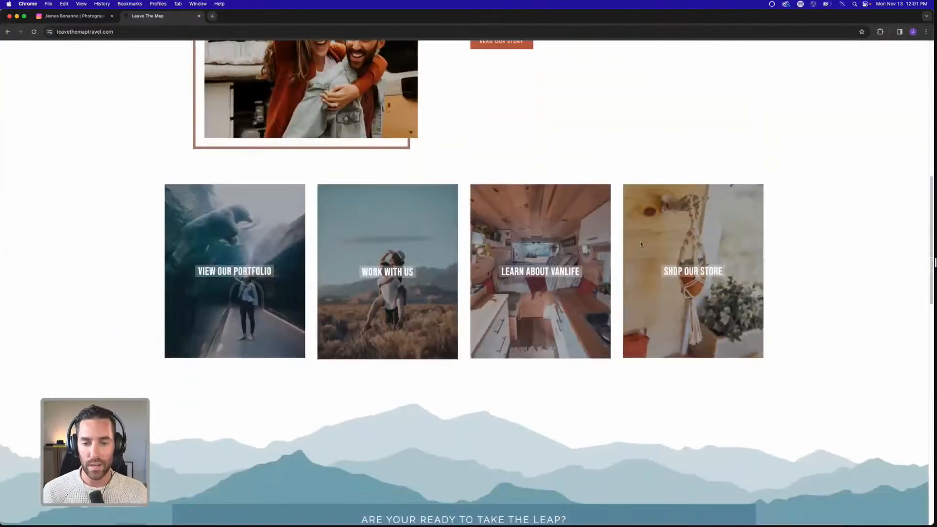
{"action": "scroll", "coordinate": [640, 244], "scroll_direction": "down", "scroll_amount": 8}
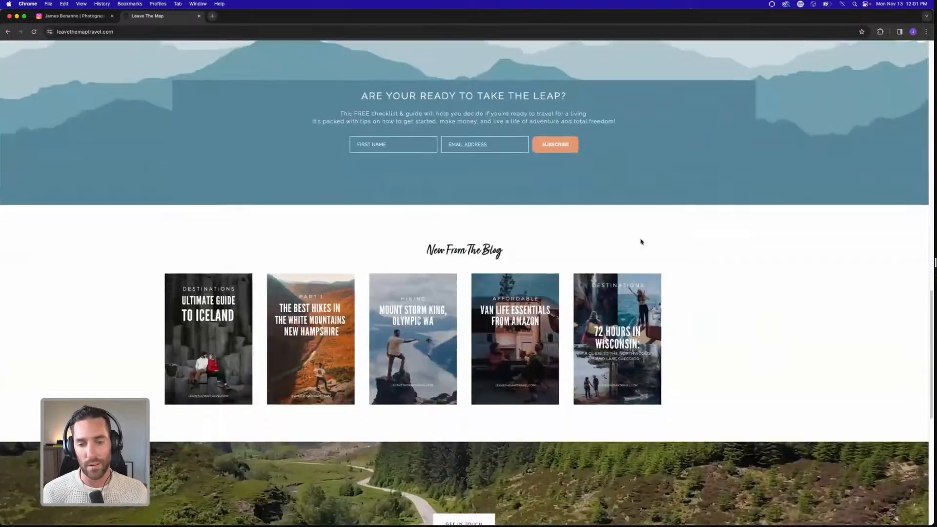
{"action": "scroll", "coordinate": [641, 241], "scroll_direction": "down", "scroll_amount": 2}
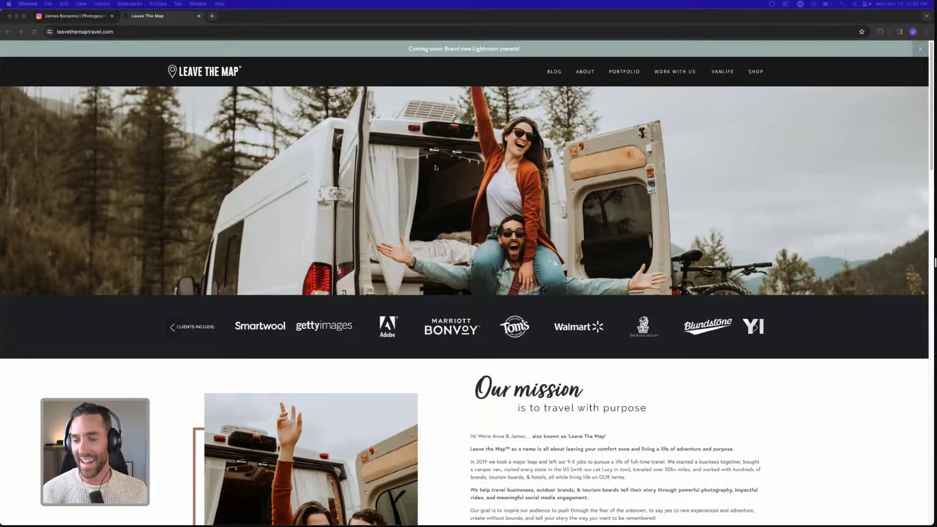
{"action": "scroll", "coordinate": [443, 258], "scroll_direction": "down", "scroll_amount": 5}
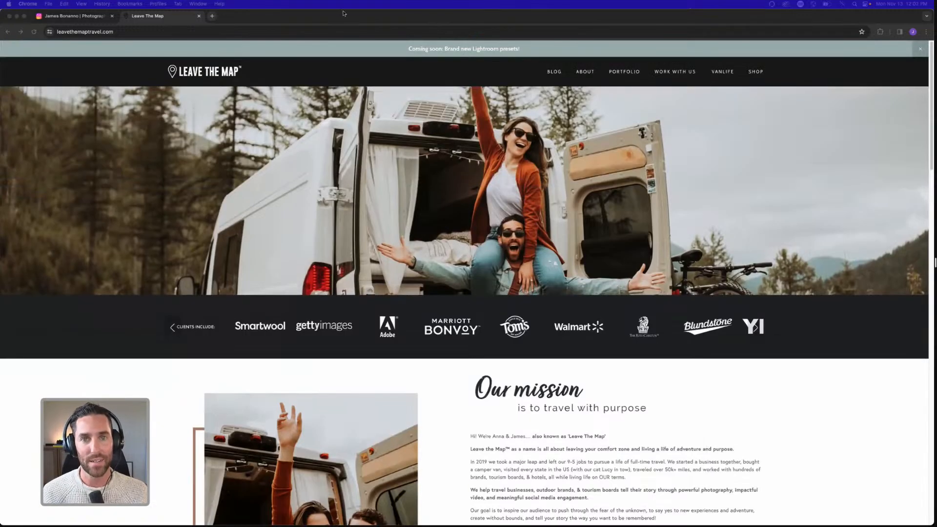
Step: Show the Instagram profile's posts in the browser, and switch to Premiere Pro
{"action": "left_click", "coordinate": [81, 18]}
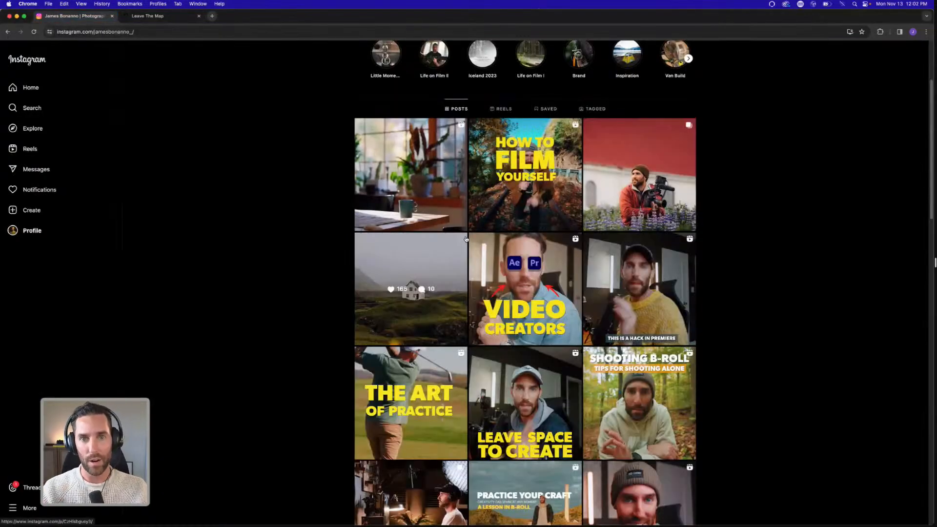
{"action": "mouse_move", "coordinate": [632, 520]}
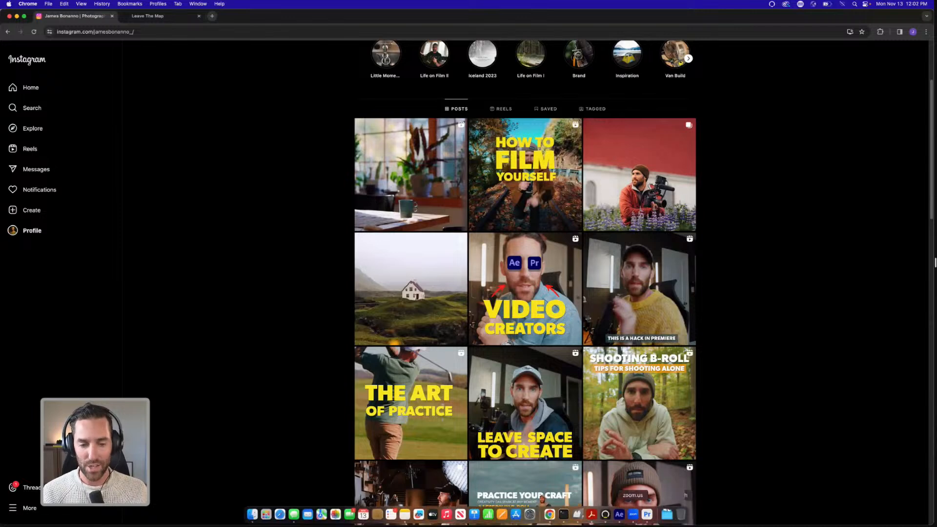
{"action": "left_click", "coordinate": [648, 516]}
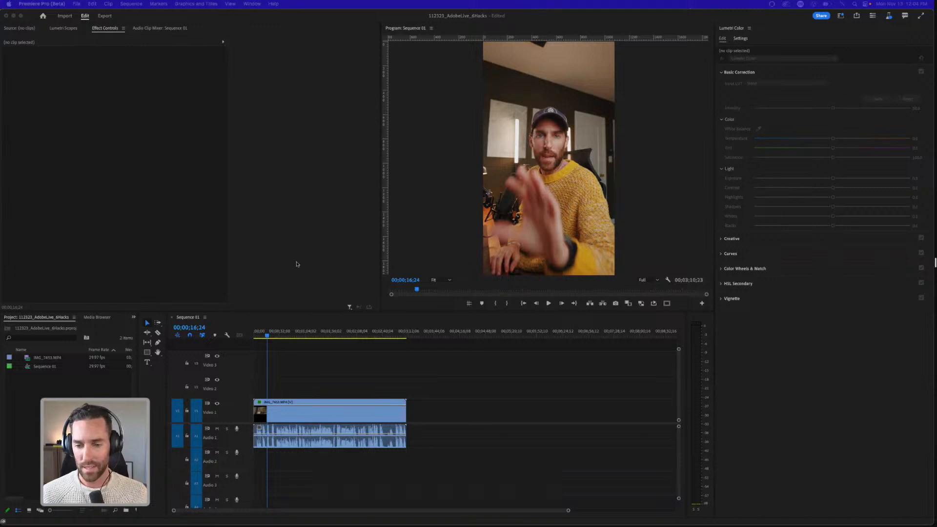
Step: Switch to the Vertical workspace and make the project area above the timeline taller
{"action": "left_click", "coordinate": [424, 382]}
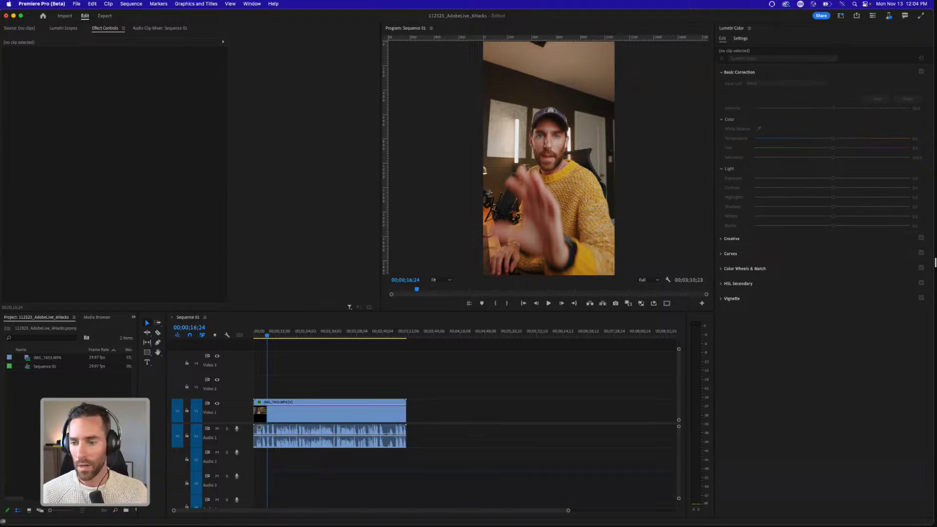
{"action": "left_click", "coordinate": [341, 371]}
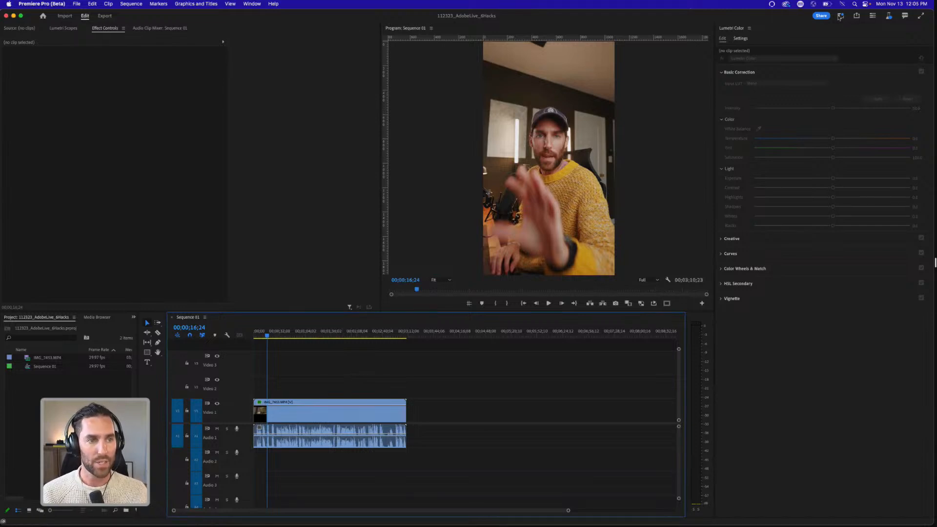
{"action": "left_click", "coordinate": [841, 15]}
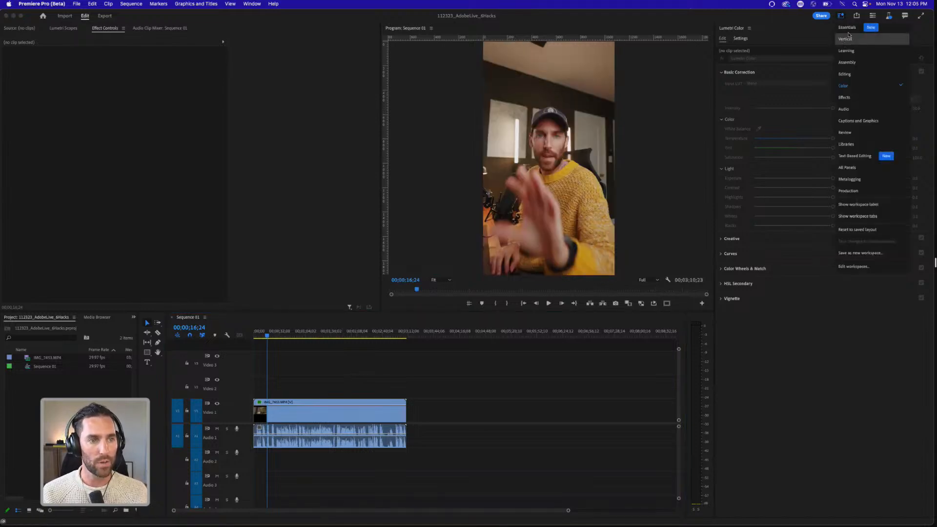
{"action": "left_click", "coordinate": [848, 37]}
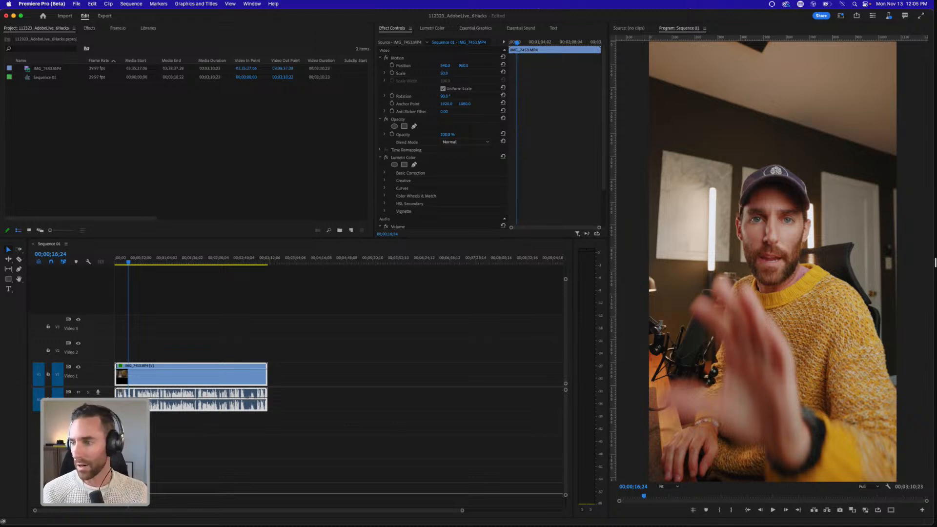
{"action": "left_click", "coordinate": [207, 132]}
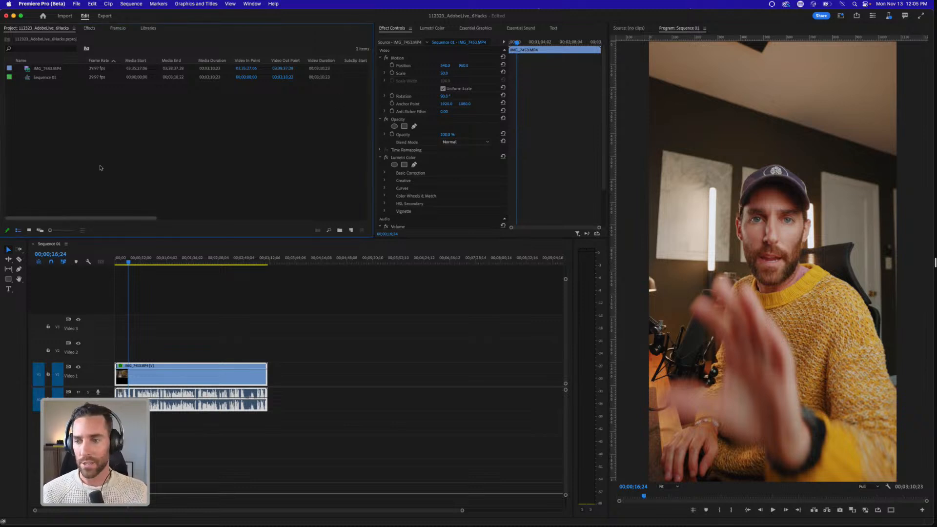
{"action": "left_click_drag", "start_coordinate": [83, 235], "coordinate": [63, 259]}
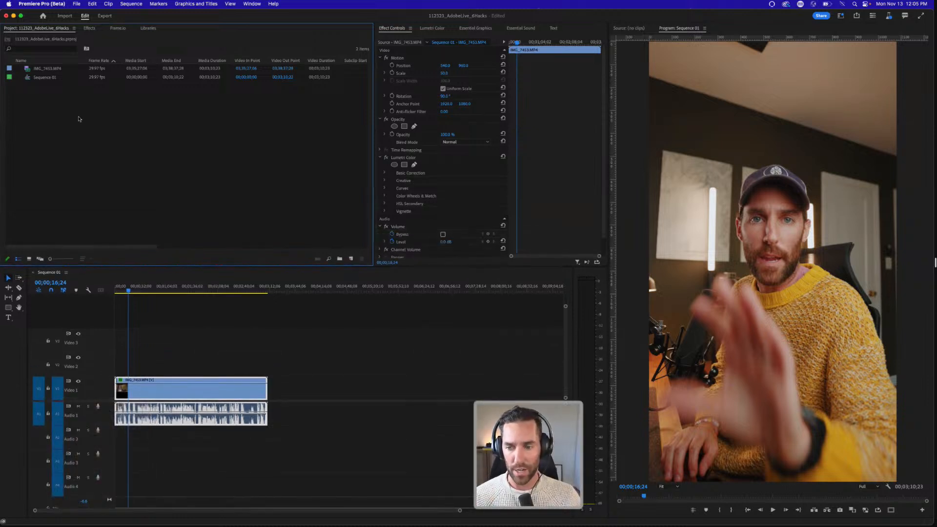
Step: Delete the IMG_7413.MP4 clip together with its audio from the Sequence 01 timeline
{"action": "left_click_drag", "start_coordinate": [288, 342], "coordinate": [174, 458]}
{"action": "key", "text": "Delete"}
{"action": "left_click", "coordinate": [115, 165]}
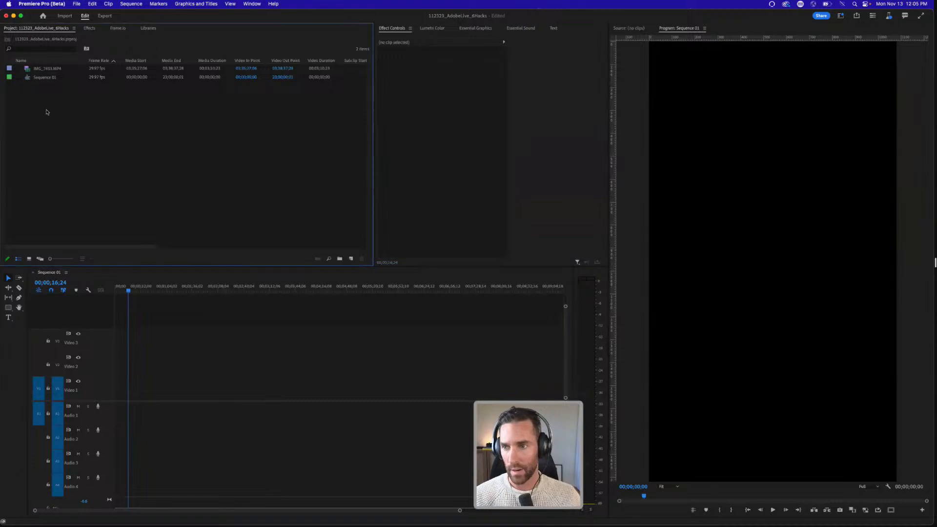
Step: Create a bin named 01_Sequences in the project and enlarge the icons of the project items
{"action": "right_click", "coordinate": [47, 112]}
{"action": "left_click", "coordinate": [60, 138]}
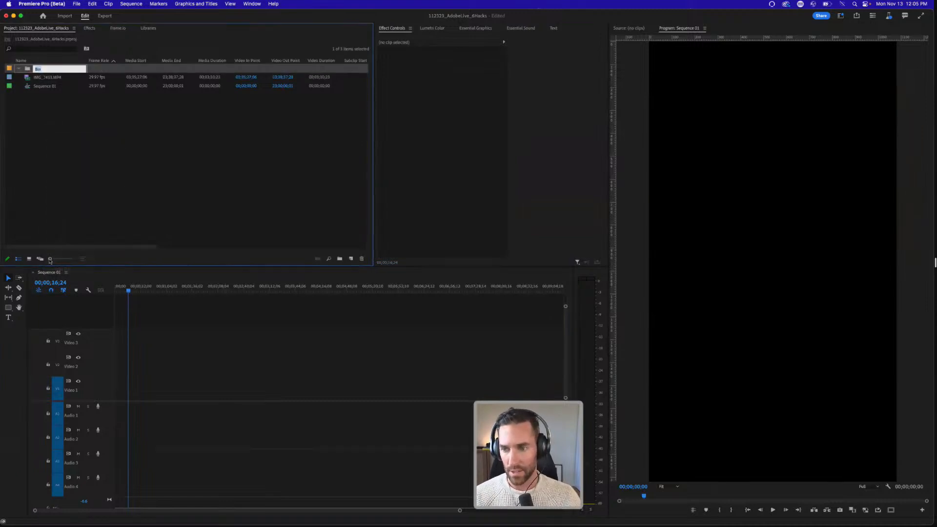
{"action": "left_click_drag", "start_coordinate": [50, 259], "coordinate": [69, 259]}
{"action": "left_click", "coordinate": [53, 72]}
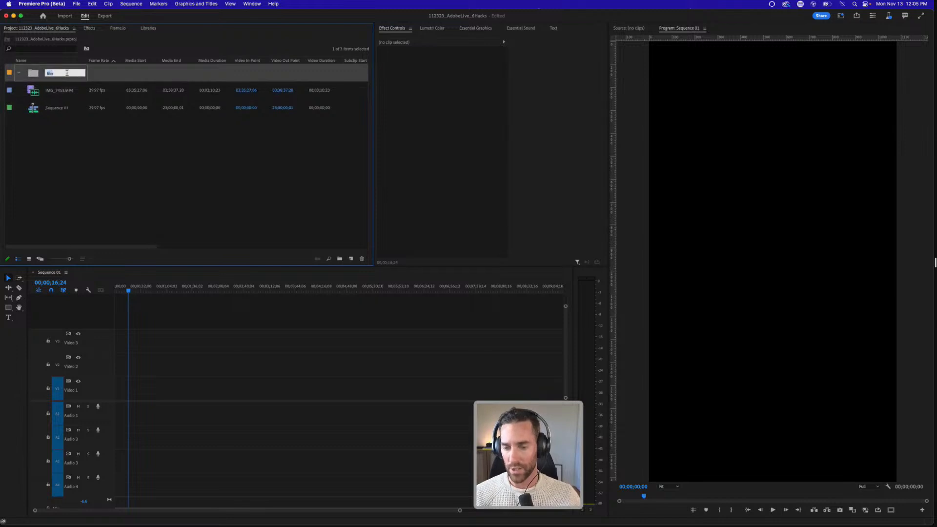
{"action": "type", "text": "01_Sequnce"}
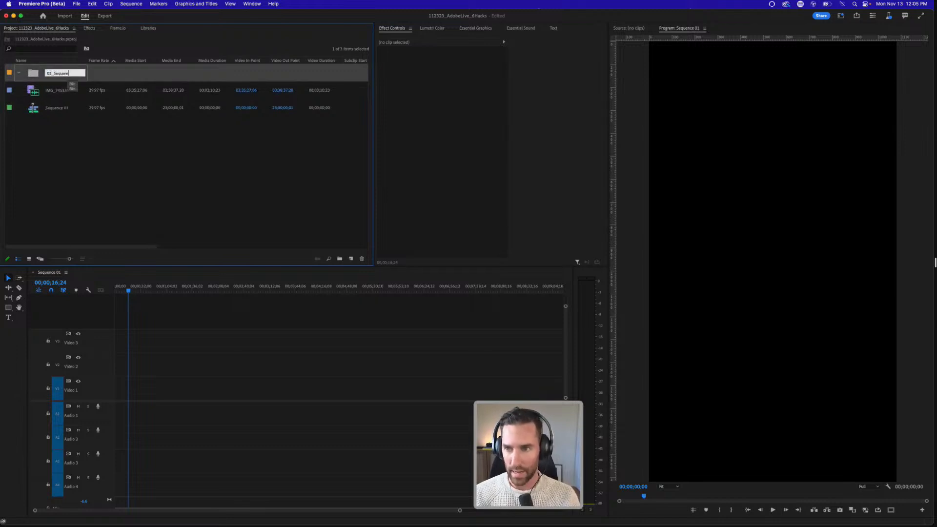
{"action": "key", "text": "BackSpace"}
{"action": "key", "text": "BackSpace"}
{"action": "key", "text": "BackSpace"}
{"action": "type", "text": "ences"}
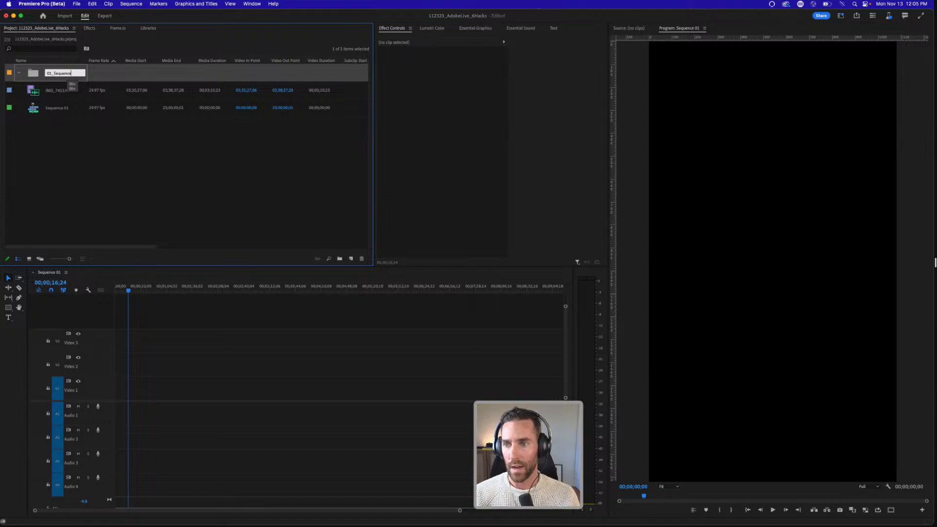
{"action": "key", "text": "Return"}
{"action": "left_click", "coordinate": [108, 204]}
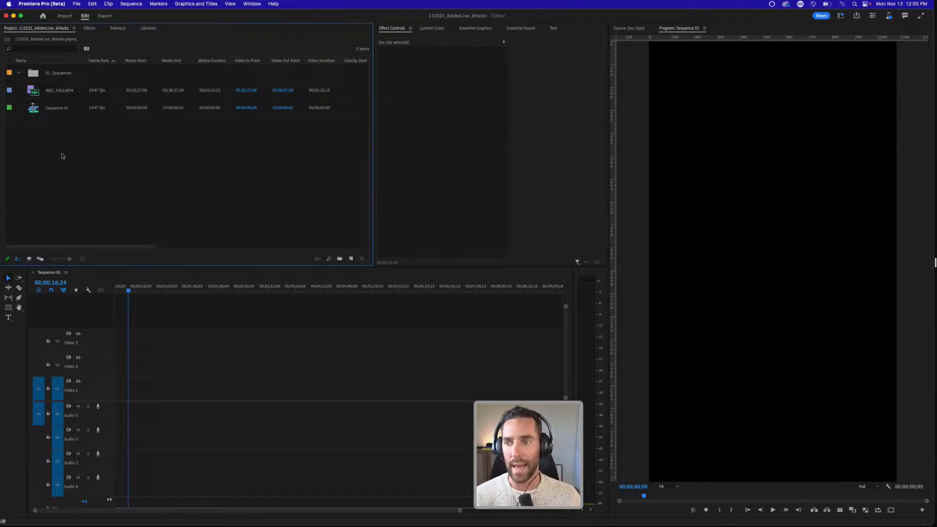
Step: Create a second project bin named 02_Media at the same level as 01_Sequences
{"action": "key", "text": "super+b"}
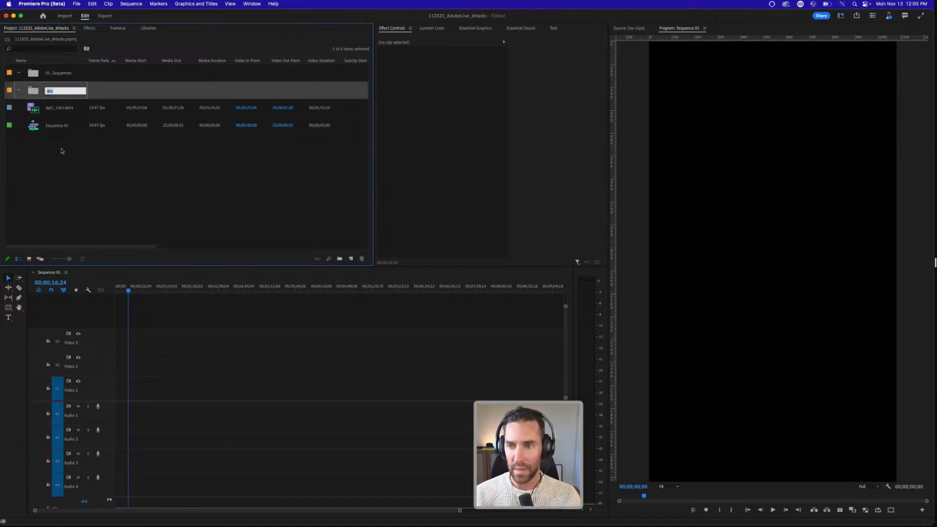
{"action": "type", "text": "02"}
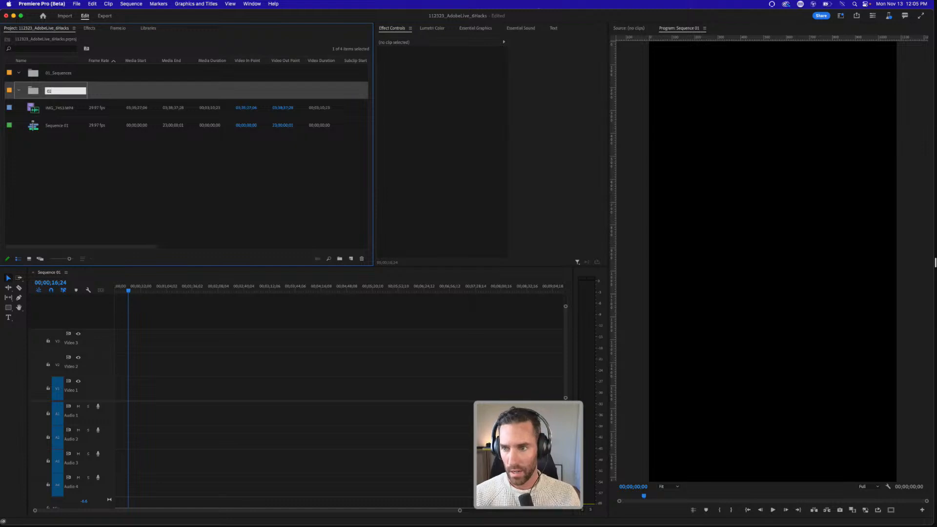
{"action": "type", "text": "_Footage"}
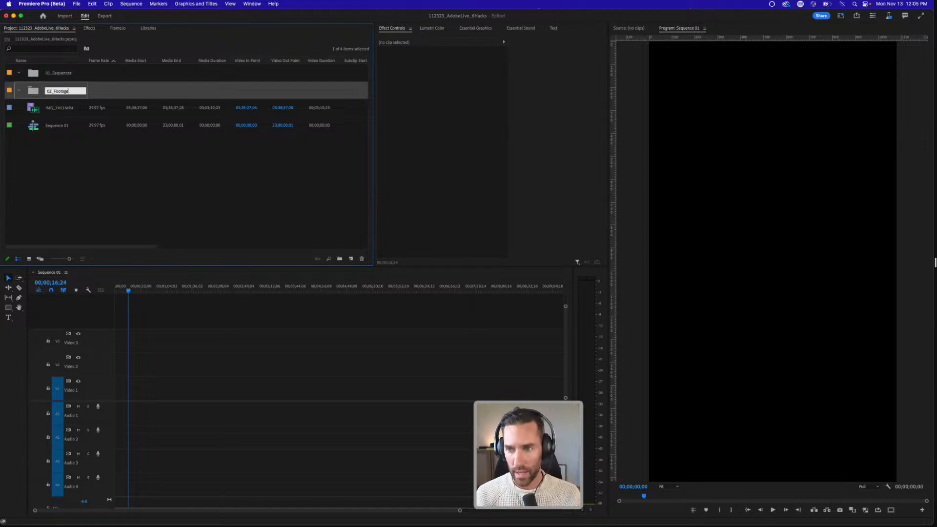
{"action": "key", "text": "BackSpace"}
{"action": "key", "text": "BackSpace"}
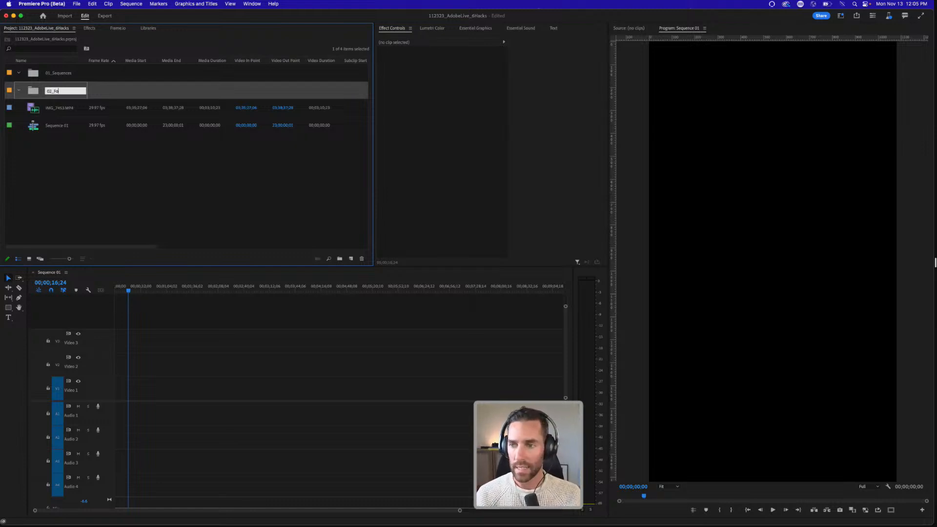
{"action": "type", "text": "Media"}
{"action": "key", "text": "Return"}
Step: Add a top-level project bin for sound files and name it 03_Audio
{"action": "key", "text": "super+b"}
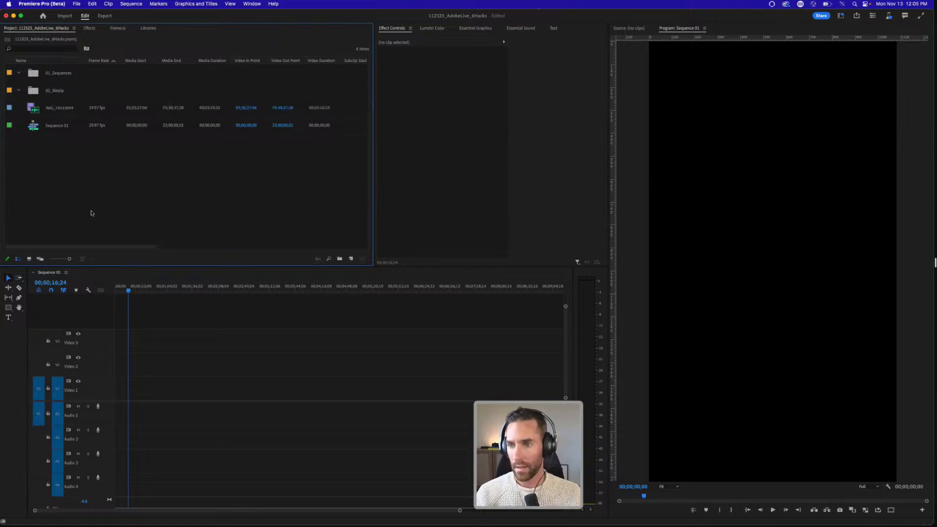
{"action": "type", "text": "03_Audio"}
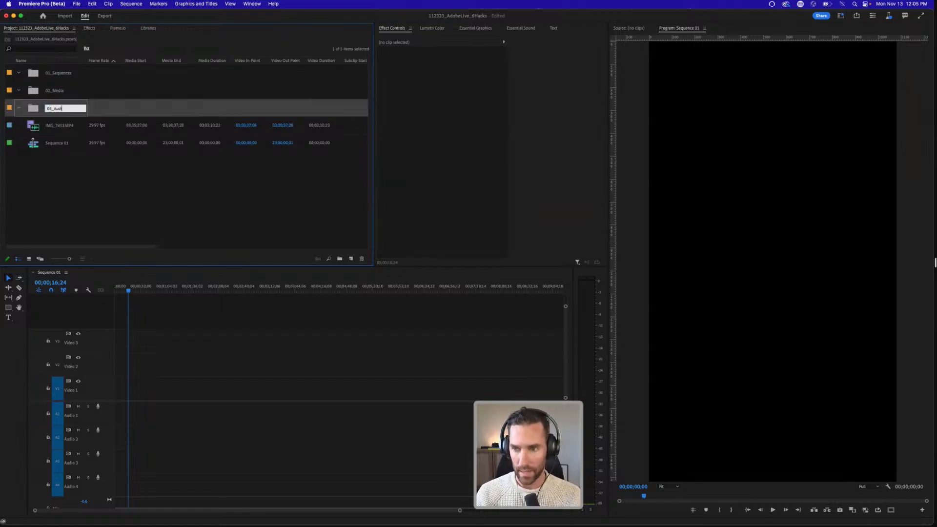
{"action": "key", "text": "Return"}
{"action": "left_click", "coordinate": [89, 226]}
Step: Add a top-level project bin for graphics and name it 04_GFX
{"action": "key", "text": "super+b"}
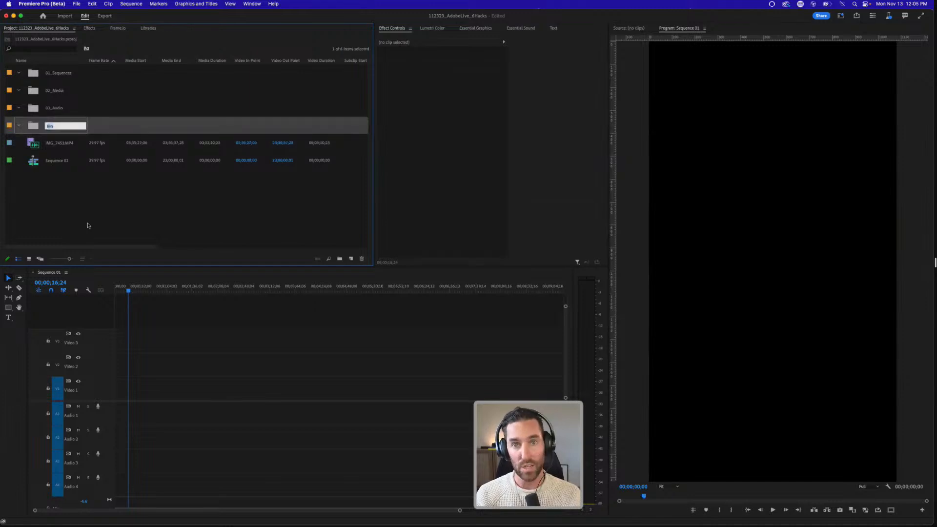
{"action": "type", "text": "04_"}
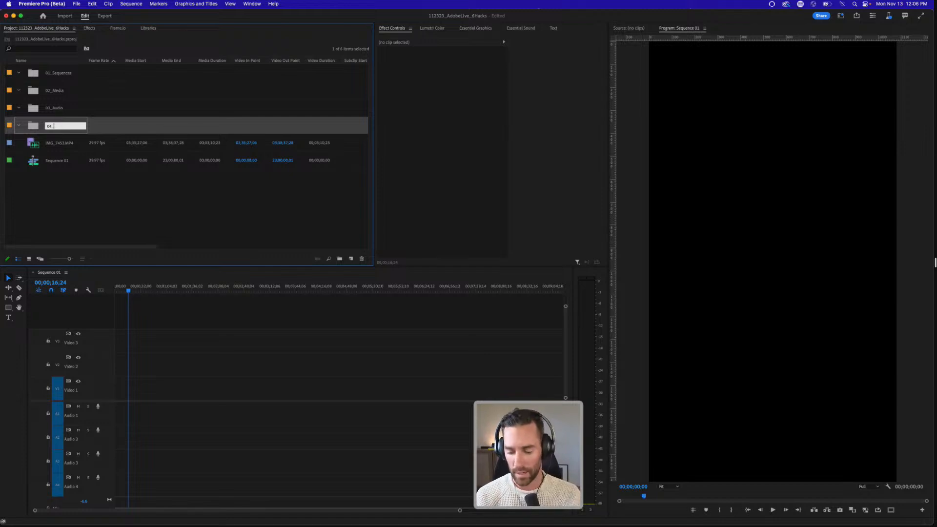
{"action": "type", "text": "GFX"}
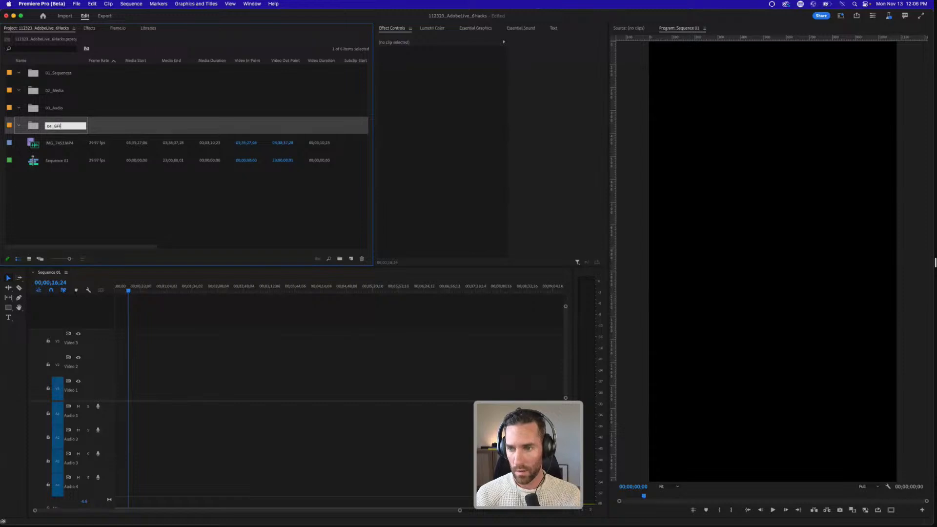
{"action": "key", "text": "Return"}
{"action": "left_click", "coordinate": [88, 220]}
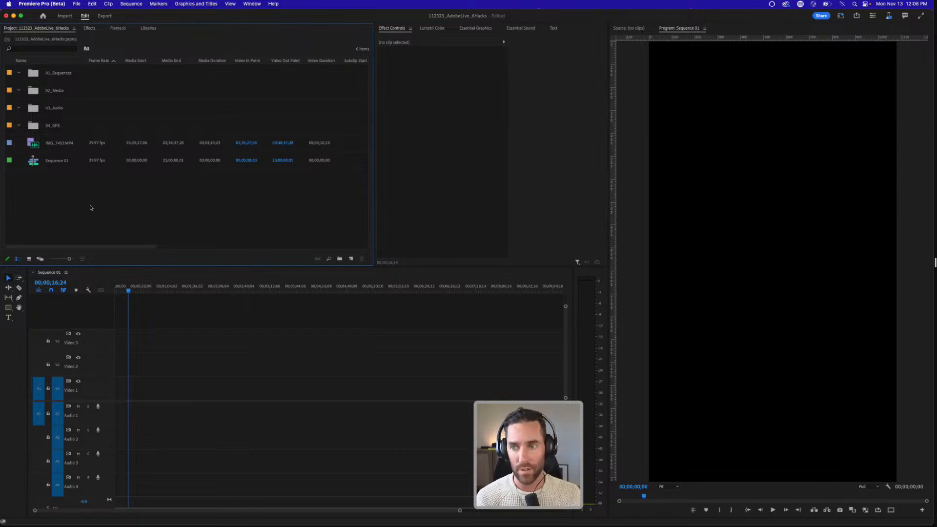
Step: Add a top-level project bin for still images and name it 05_Stills
{"action": "key", "text": "super+b"}
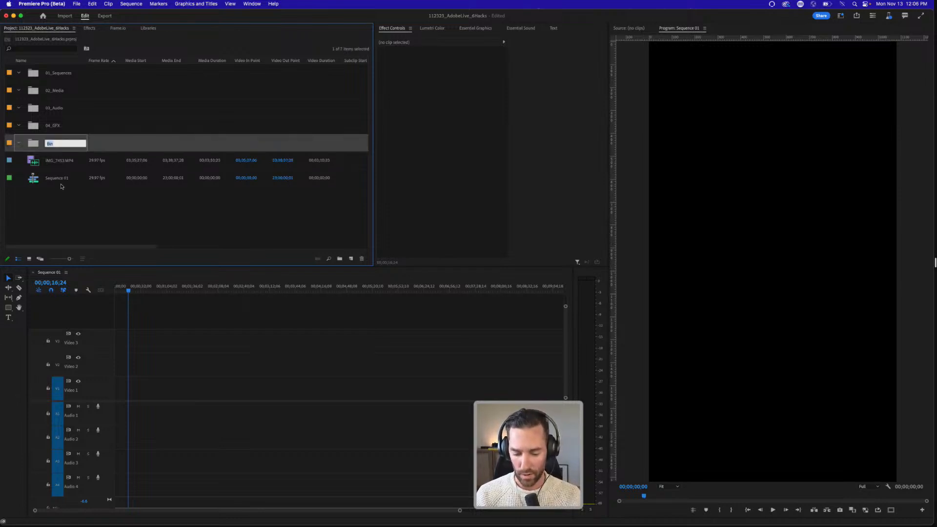
{"action": "type", "text": "05_Stills"}
{"action": "key", "text": "Return"}
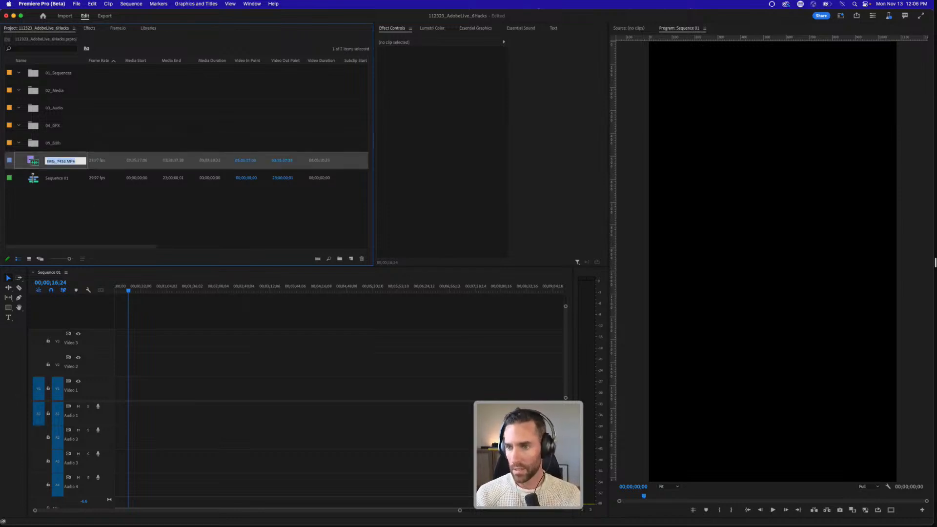
{"action": "left_click", "coordinate": [65, 213]}
Step: Add a top-level project bin for color work and name it 06_Color
{"action": "key", "text": "super+b"}
{"action": "type", "text": "06_Color"}
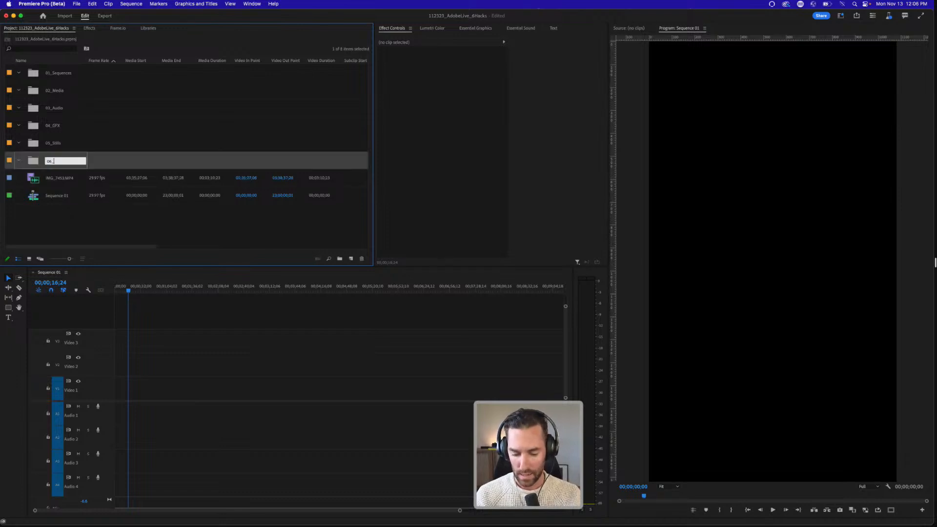
{"action": "key", "text": "Tab"}
{"action": "left_click", "coordinate": [56, 234]}
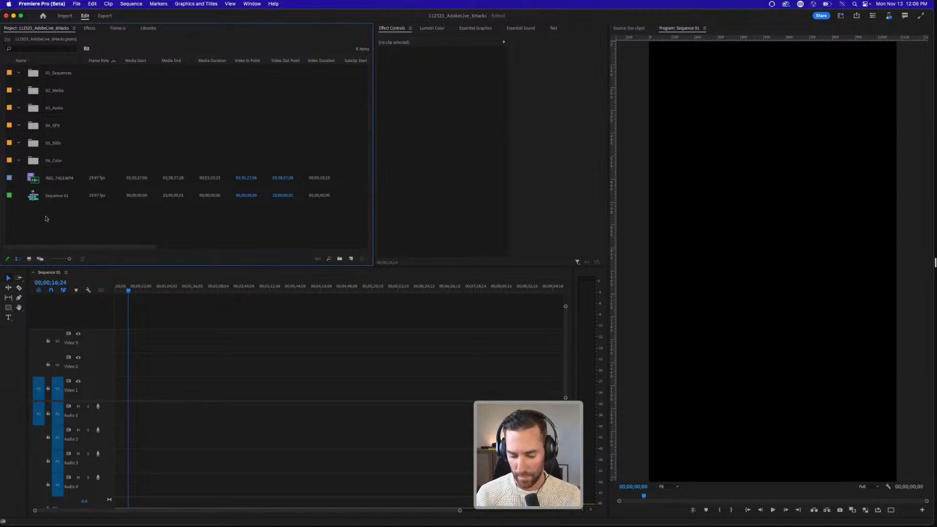
Step: Add a top-level project bin for extra items and name it 07_Extras
{"action": "key", "text": "super+b"}
{"action": "type", "text": "07_Extras"}
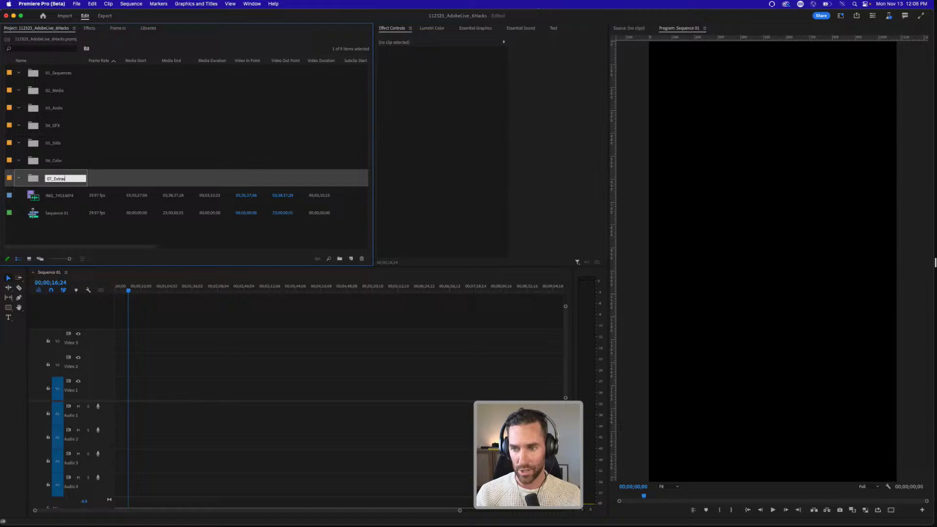
{"action": "key", "text": "Return"}
{"action": "left_click", "coordinate": [75, 229]}
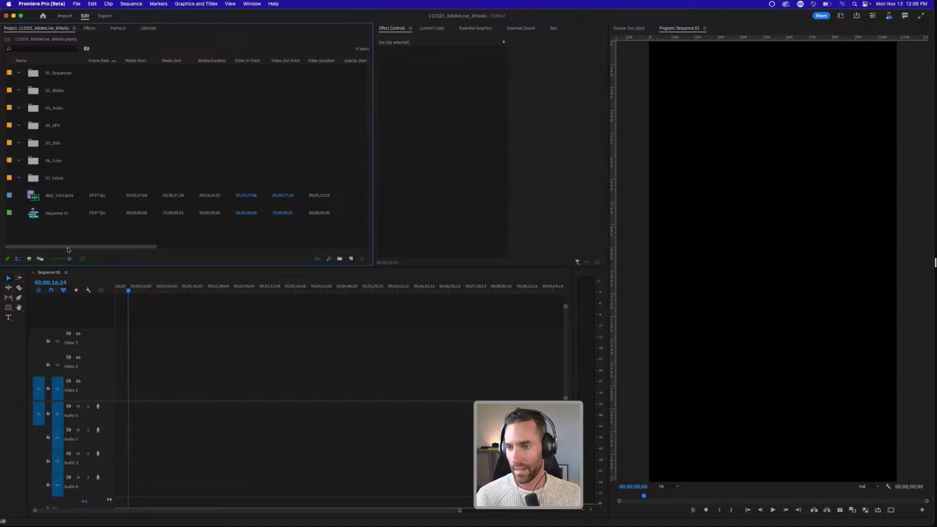
Step: Create a bin named Nests inside the 01_Sequences bin
{"action": "left_click", "coordinate": [60, 73]}
{"action": "key", "text": "super+b"}
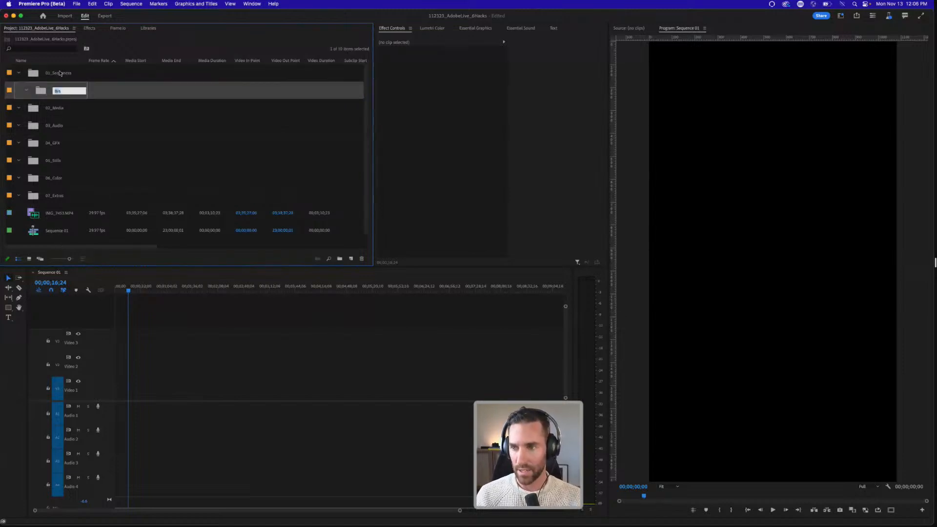
{"action": "type", "text": "Nests"}
{"action": "key", "text": "Tab"}
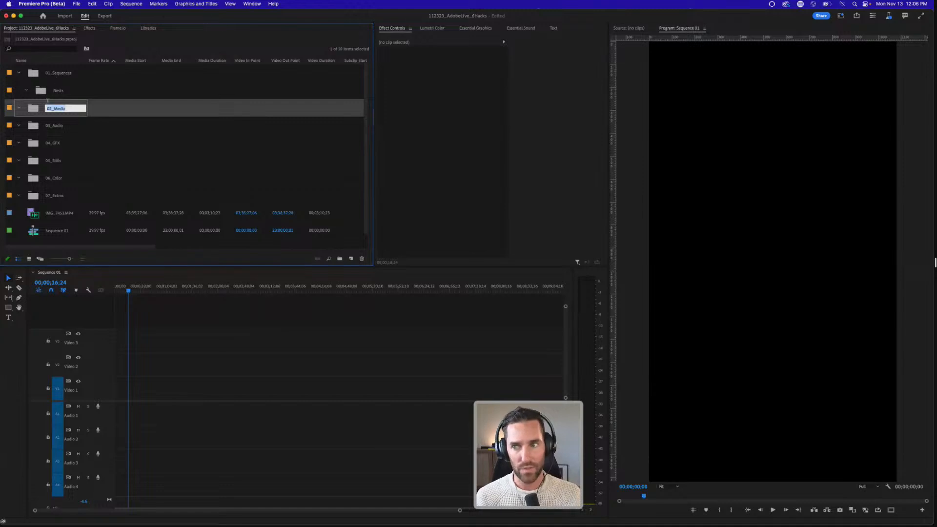
Step: Create a second bin inside 01_Sequences and name it Drafts/Edits
{"action": "left_click", "coordinate": [55, 76]}
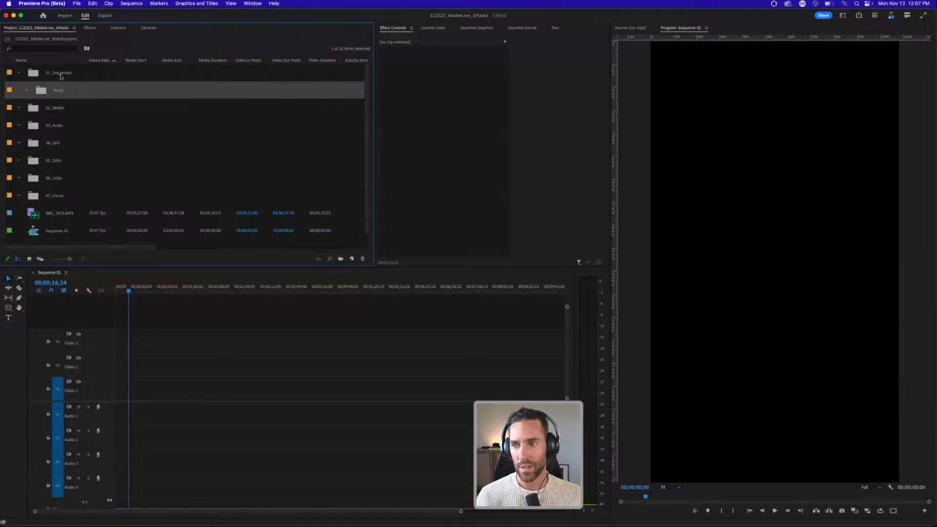
{"action": "key", "text": "super+b"}
{"action": "type", "text": "Dra"}
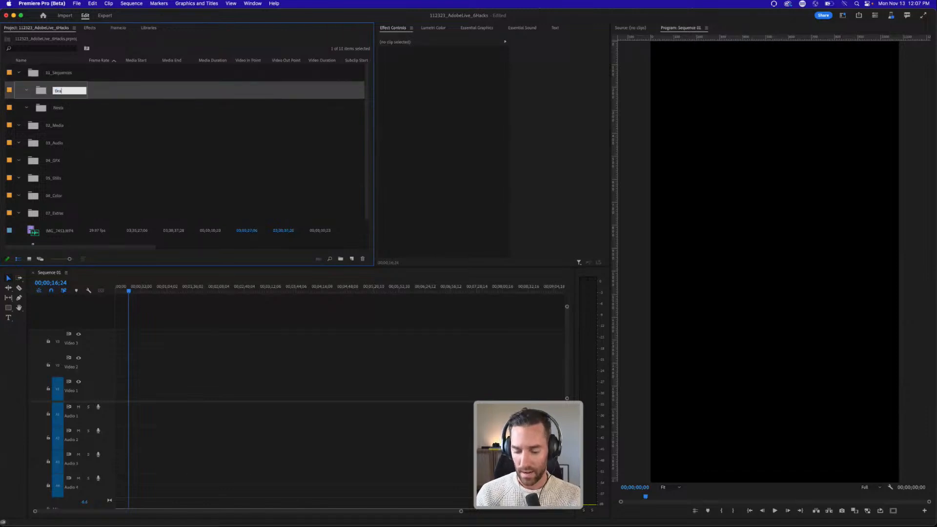
{"action": "type", "text": "fts/Edits"}
{"action": "key", "text": "Return"}
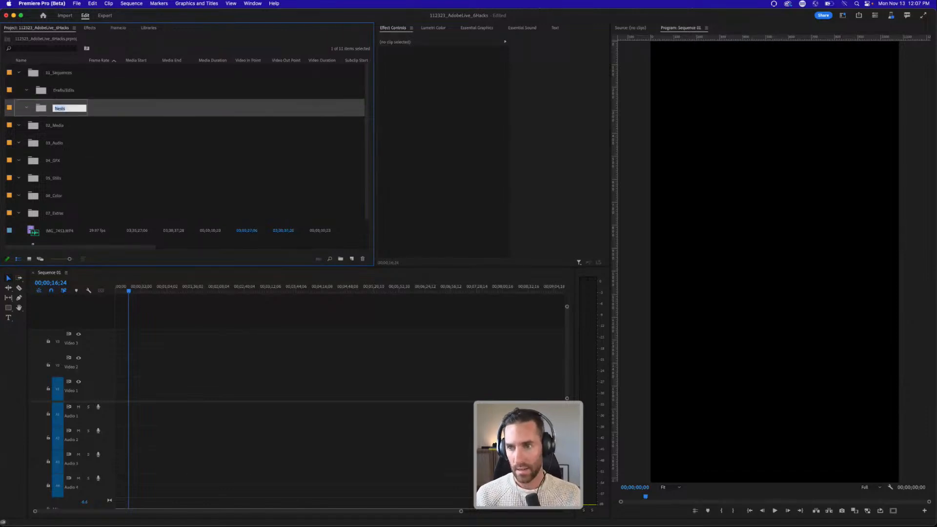
Step: Create a third bin inside 01_Sequences and name it Selects
{"action": "left_click", "coordinate": [63, 70]}
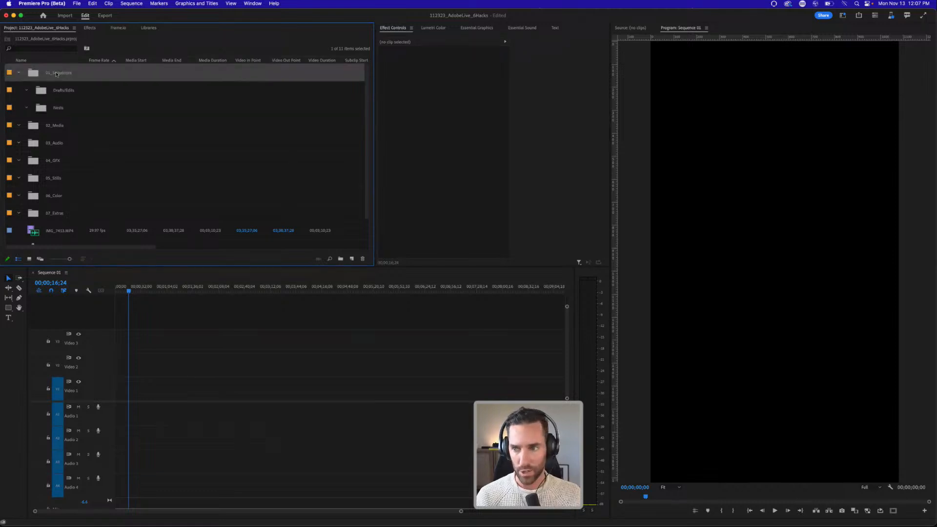
{"action": "key", "text": "super+b"}
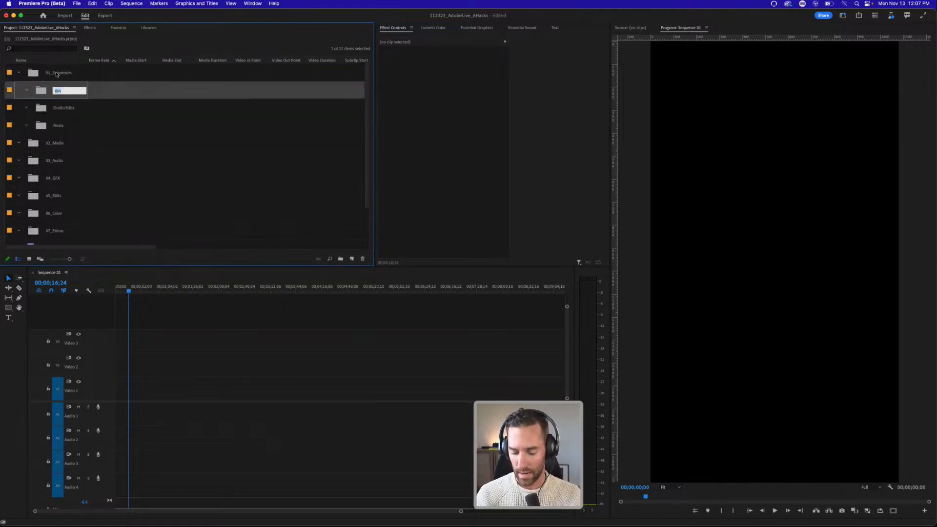
{"action": "type", "text": "Selects"}
{"action": "key", "text": "Tab"}
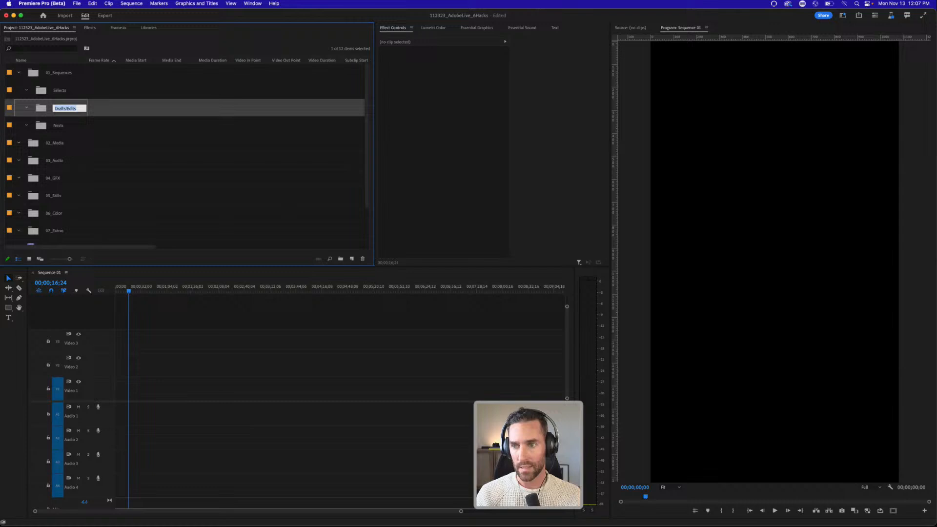
{"action": "left_click", "coordinate": [57, 125]}
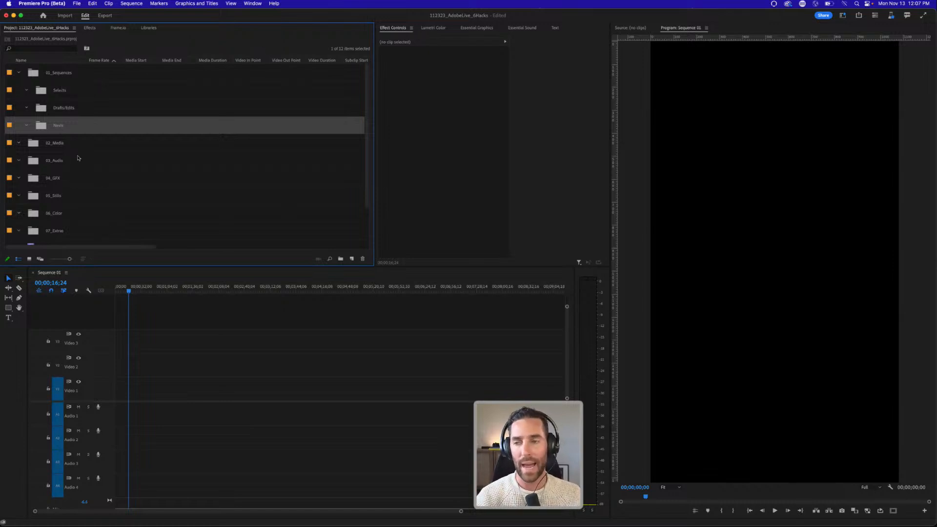
Step: Rename the 02_Media bin to 02_Footage
{"action": "left_click", "coordinate": [54, 143]}
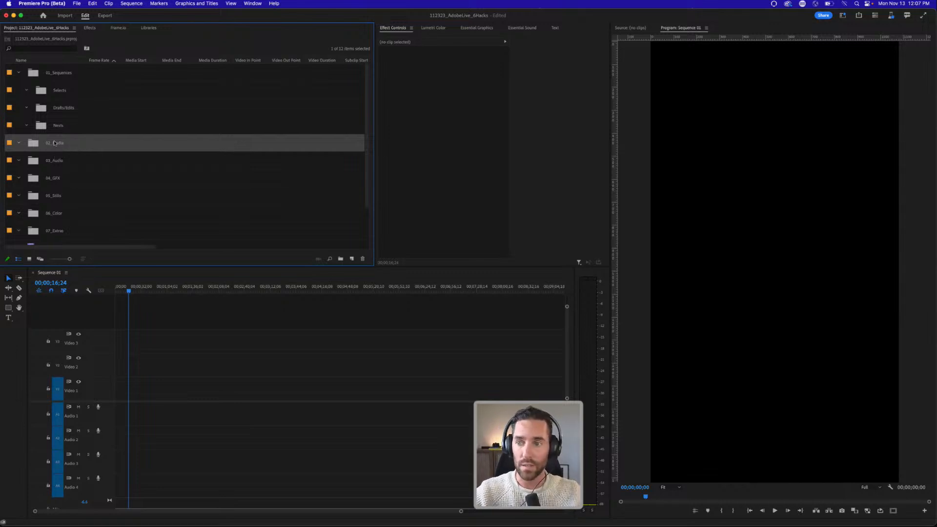
{"action": "left_click", "coordinate": [56, 141]}
{"action": "key", "text": "Right"}
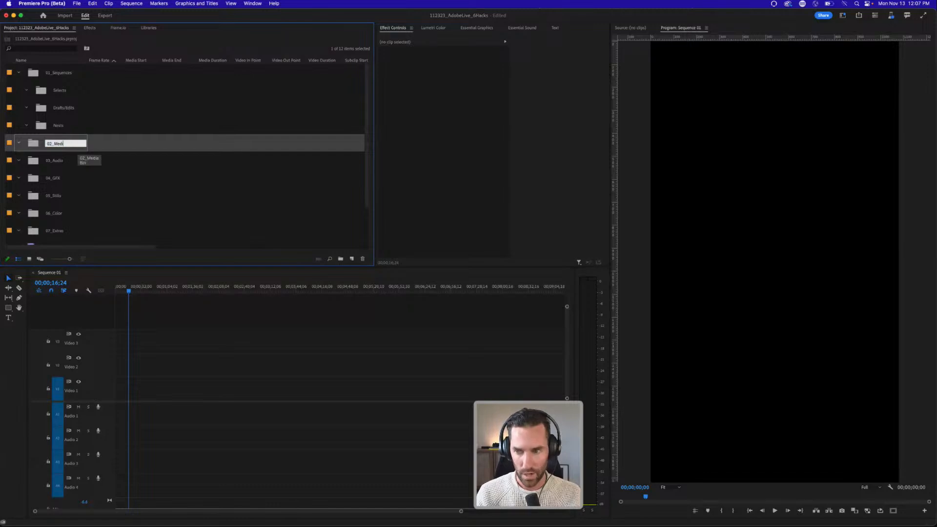
{"action": "key", "text": "BackSpace"}
{"action": "key", "text": "BackSpace"}
{"action": "key", "text": "BackSpace"}
{"action": "key", "text": "BackSpace"}
{"action": "key", "text": "BackSpace"}
{"action": "type", "text": "Footage"}
{"action": "key", "text": "Tab"}
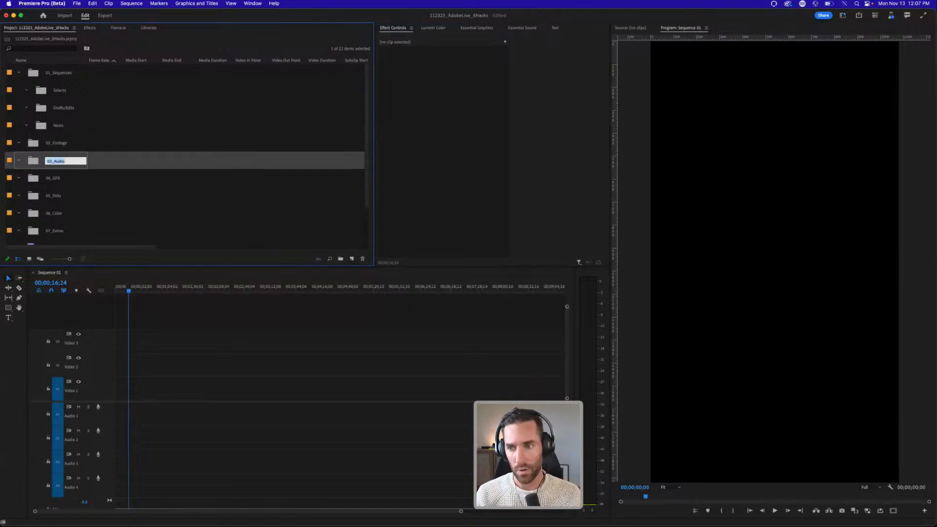
Step: Create a bin named Music inside the 03_Audio bin
{"action": "scroll", "coordinate": [98, 156], "scroll_direction": "down", "scroll_amount": 2}
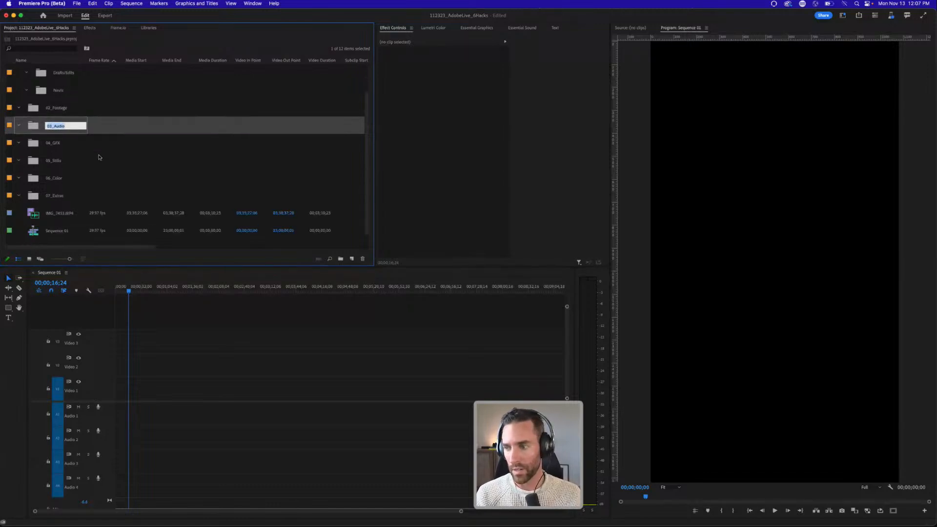
{"action": "left_click", "coordinate": [59, 109]}
{"action": "left_click", "coordinate": [54, 126]}
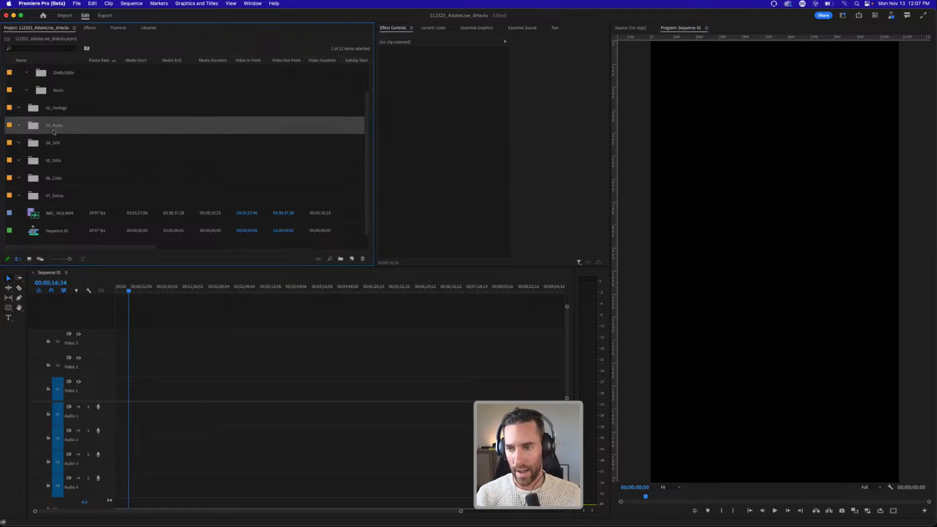
{"action": "key", "text": "super+b"}
{"action": "type", "text": "Music"}
{"action": "key", "text": "Return"}
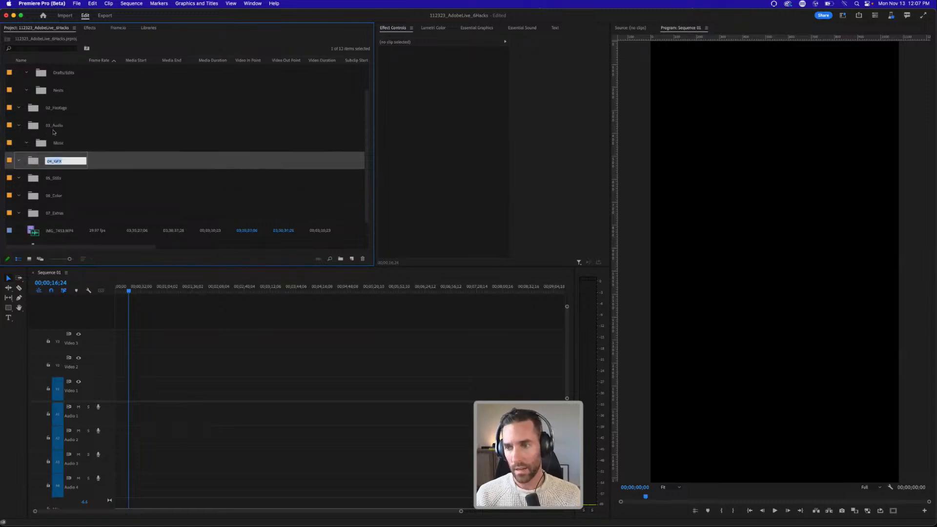
Step: Create a bin named Voiceover inside the 03_Audio bin
{"action": "left_click", "coordinate": [55, 128]}
{"action": "key", "text": "super+b"}
{"action": "type", "text": "Voic"}
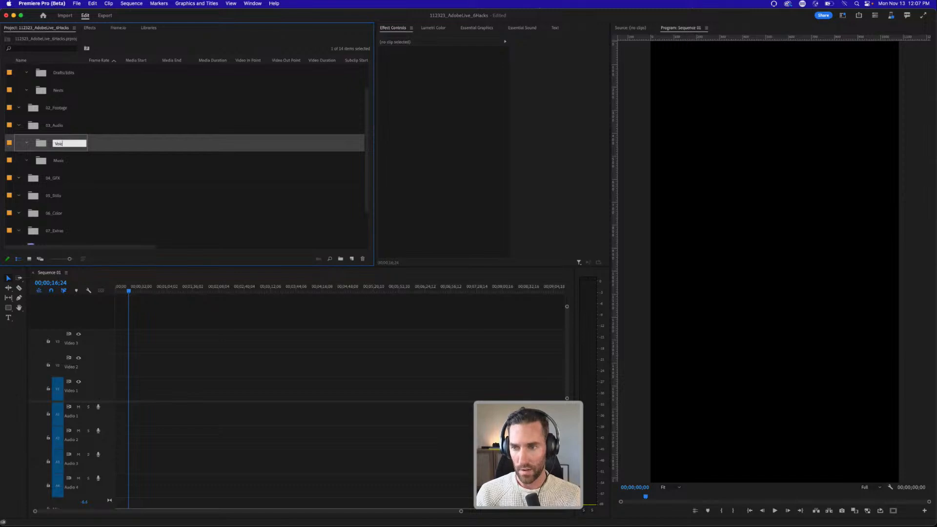
{"action": "type", "text": "eover"}
{"action": "key", "text": "Return"}
Step: Create a bin named SFX inside the 03_Audio bin and collapse 03_Audio
{"action": "left_click", "coordinate": [56, 126]}
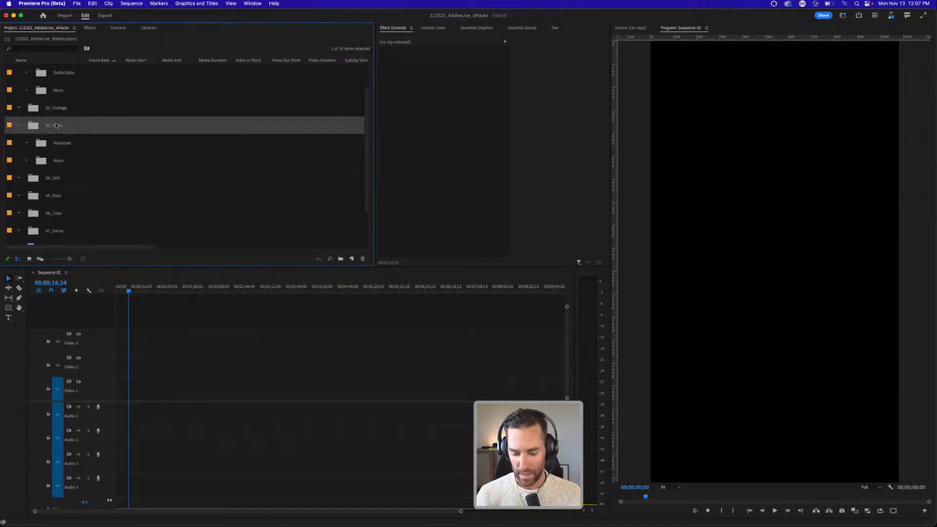
{"action": "key", "text": "super+b"}
{"action": "type", "text": "SFX"}
{"action": "key", "text": "Return"}
{"action": "left_click", "coordinate": [54, 124]}
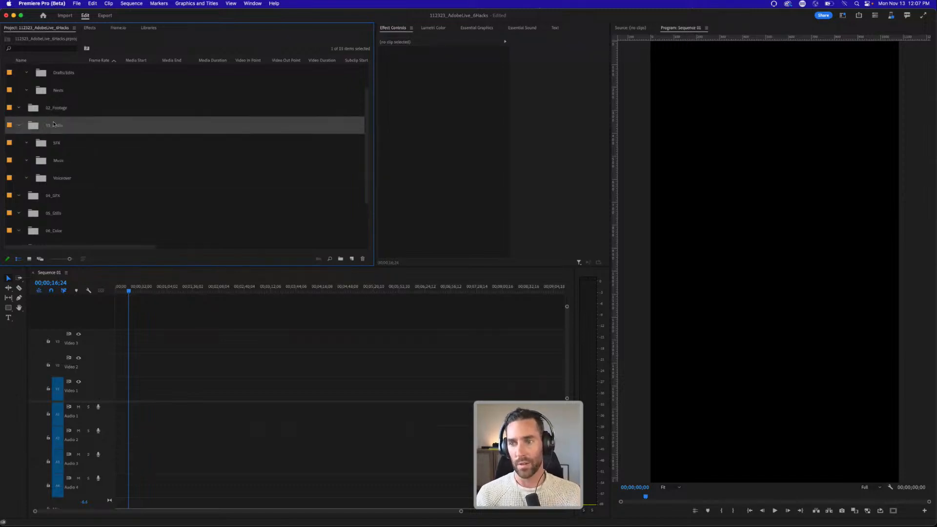
{"action": "left_click", "coordinate": [19, 126]}
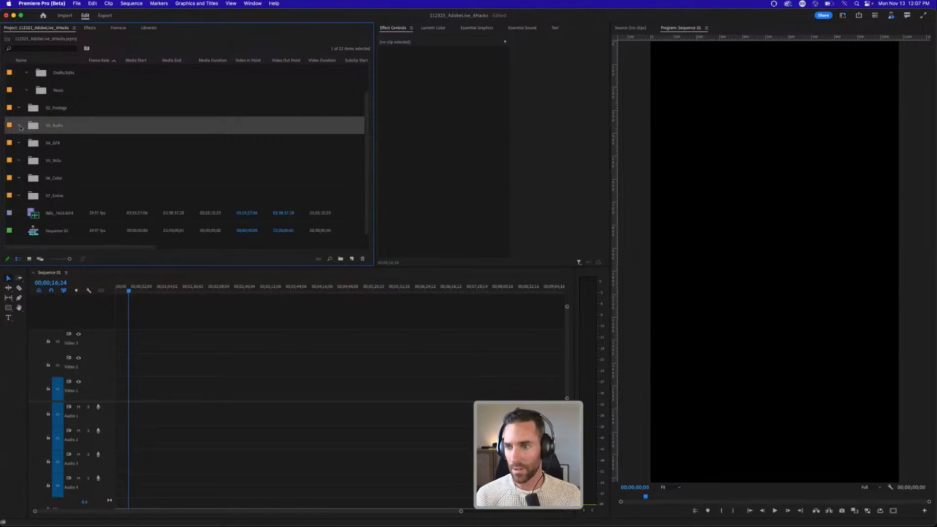
Step: Move Sequence 01 into the Selects bin and the MP4 clip into the 02_Footage bin
{"action": "left_click", "coordinate": [55, 146]}
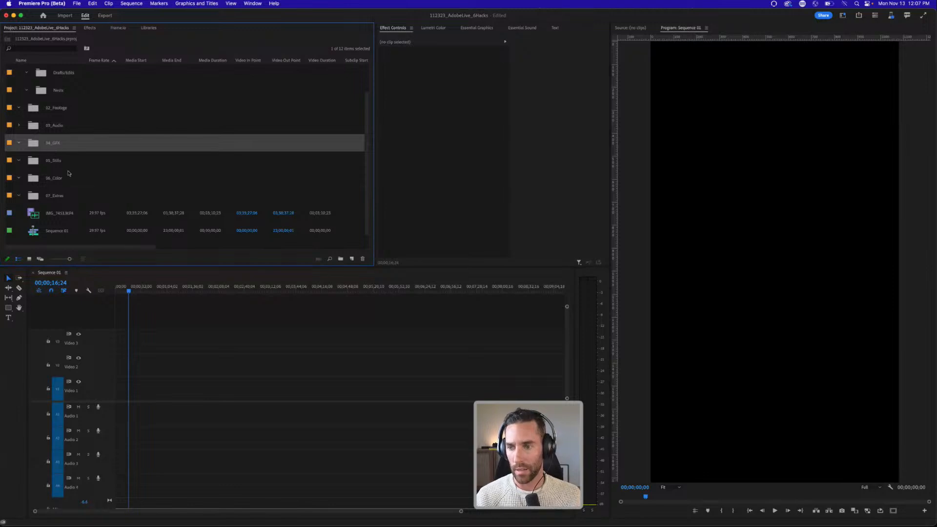
{"action": "left_click_drag", "start_coordinate": [31, 229], "coordinate": [53, 76]}
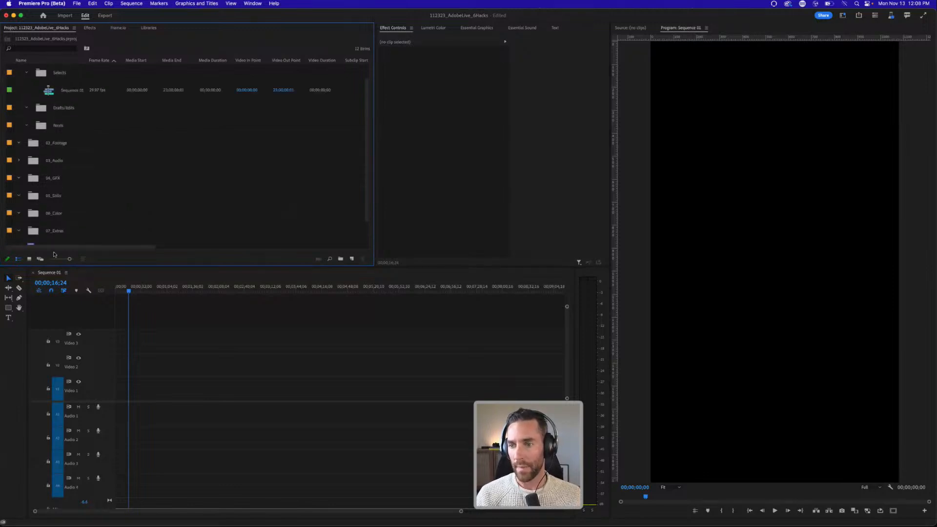
{"action": "left_click", "coordinate": [54, 231]}
{"action": "left_click_drag", "start_coordinate": [54, 231], "coordinate": [56, 125]}
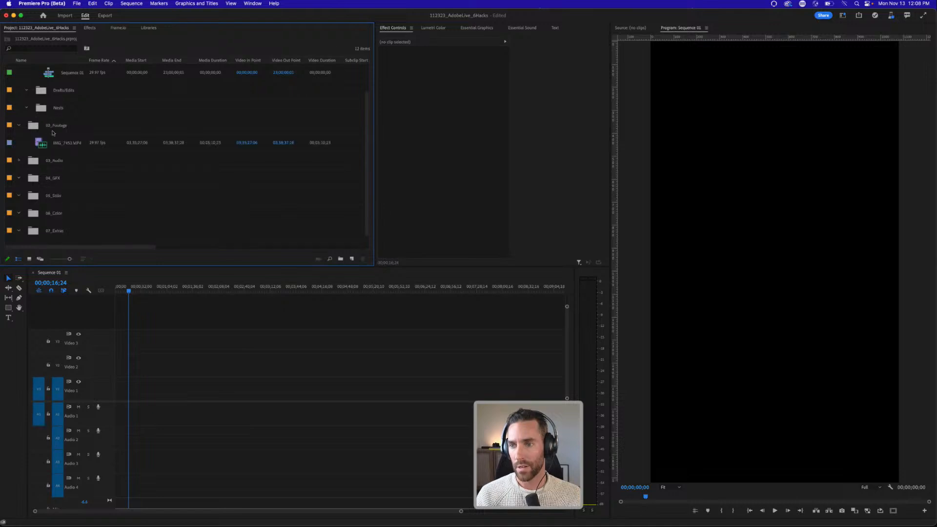
Step: Reduce the size of the items in the project list so all bins fit, and save the project
{"action": "key", "text": "super+a"}
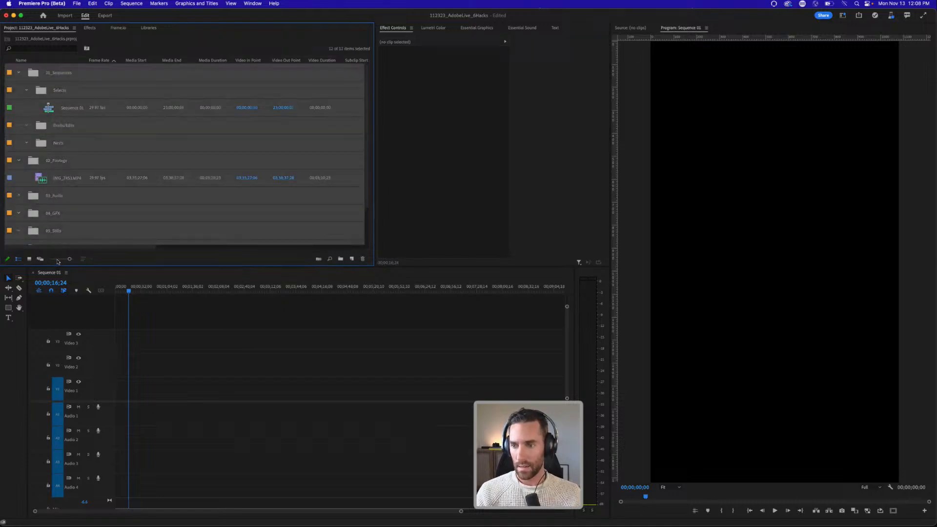
{"action": "left_click_drag", "start_coordinate": [60, 259], "coordinate": [57, 259]}
{"action": "left_click", "coordinate": [57, 233]}
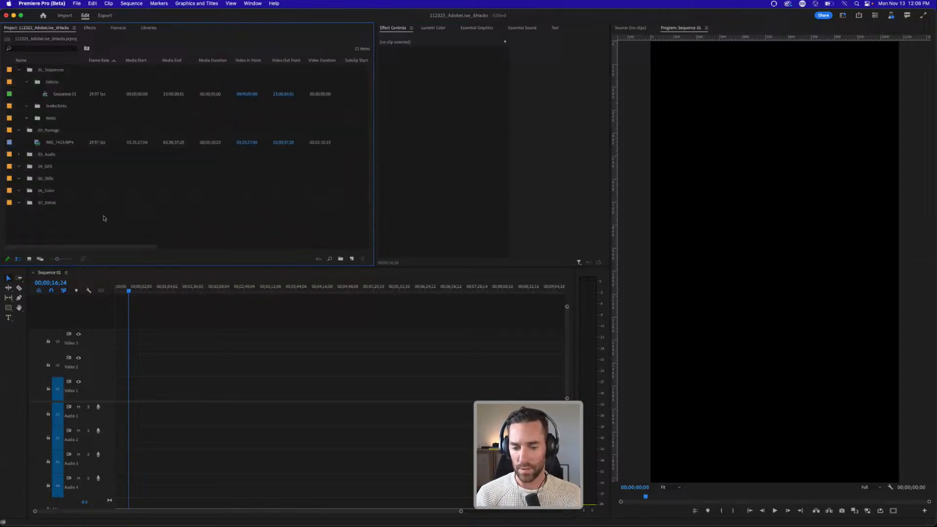
{"action": "key", "text": "super+s"}
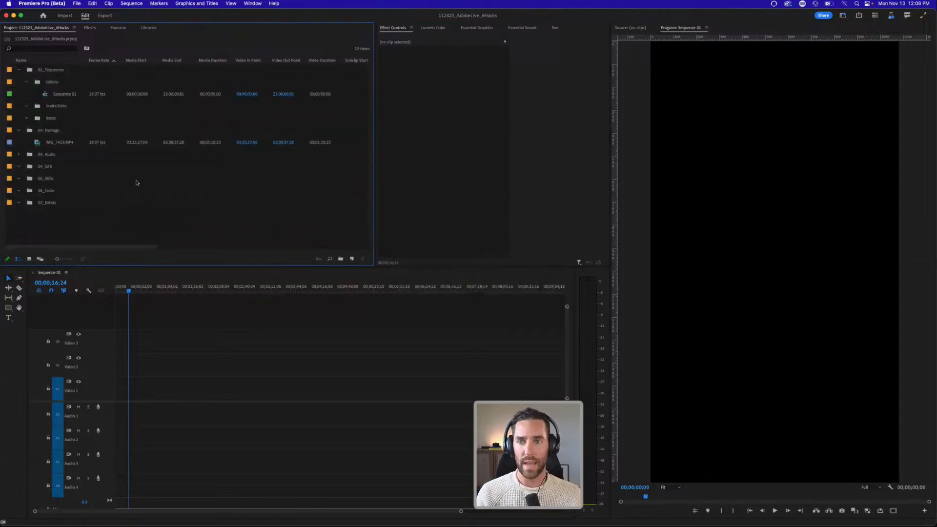
Step: Delete the MP4 clip from 02_Footage and Sequence 01 from the Selects bin, leaving only the empty bins
{"action": "left_click", "coordinate": [76, 4]}
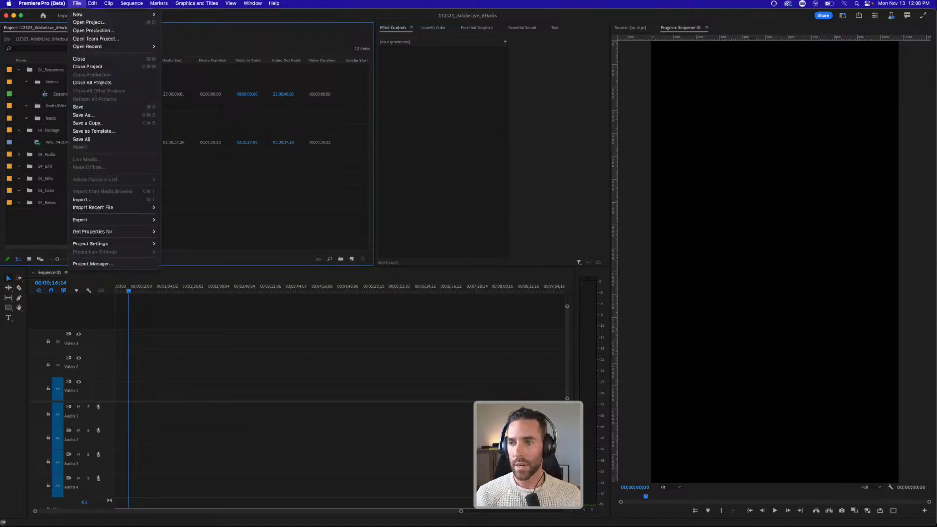
{"action": "left_click", "coordinate": [61, 186]}
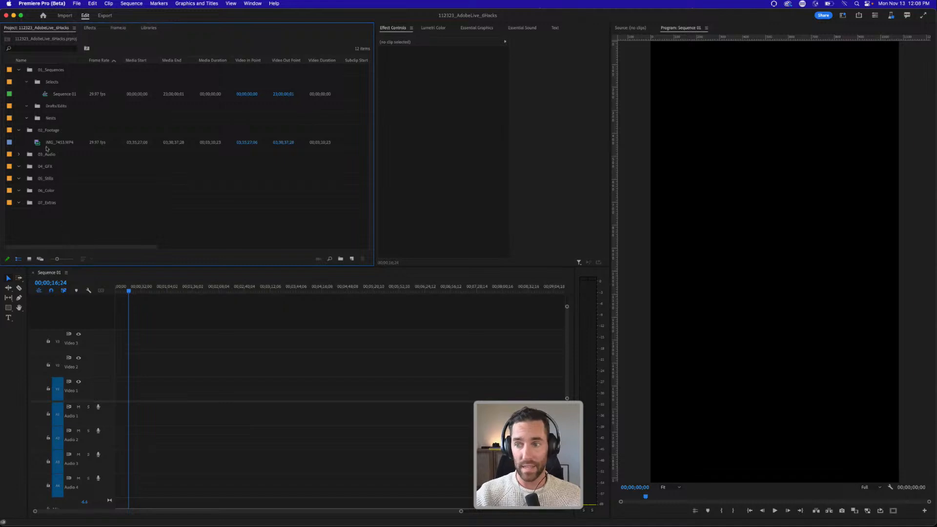
{"action": "left_click", "coordinate": [38, 143]}
{"action": "key", "text": "Delete"}
{"action": "left_click", "coordinate": [45, 95]}
{"action": "key", "text": "Delete"}
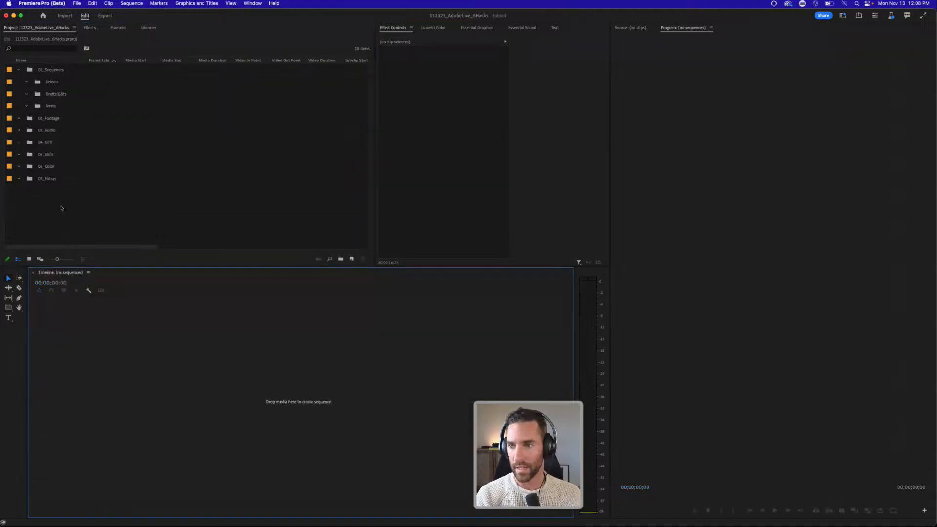
{"action": "left_click", "coordinate": [62, 209]}
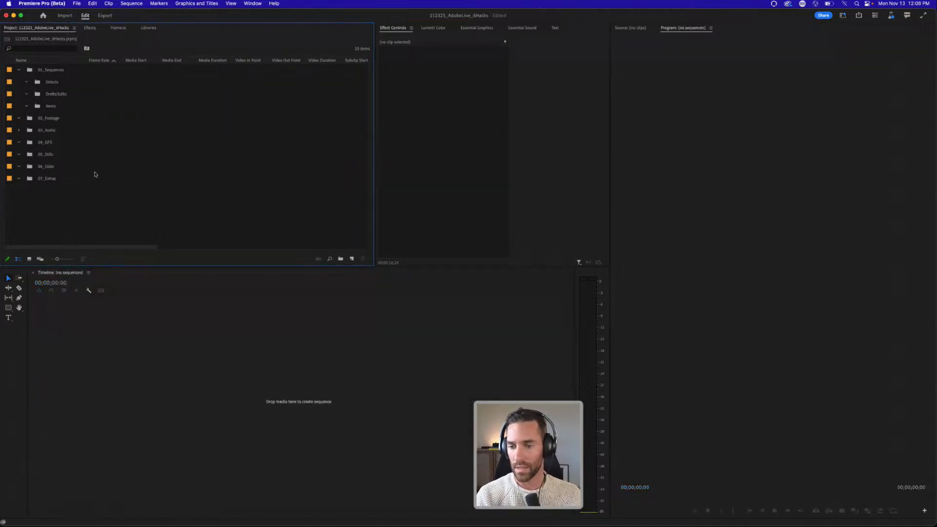
Step: Save the empty bin structure as a project template named with the owner's first name followed by _Base_Folderstructure
{"action": "left_click", "coordinate": [77, 4]}
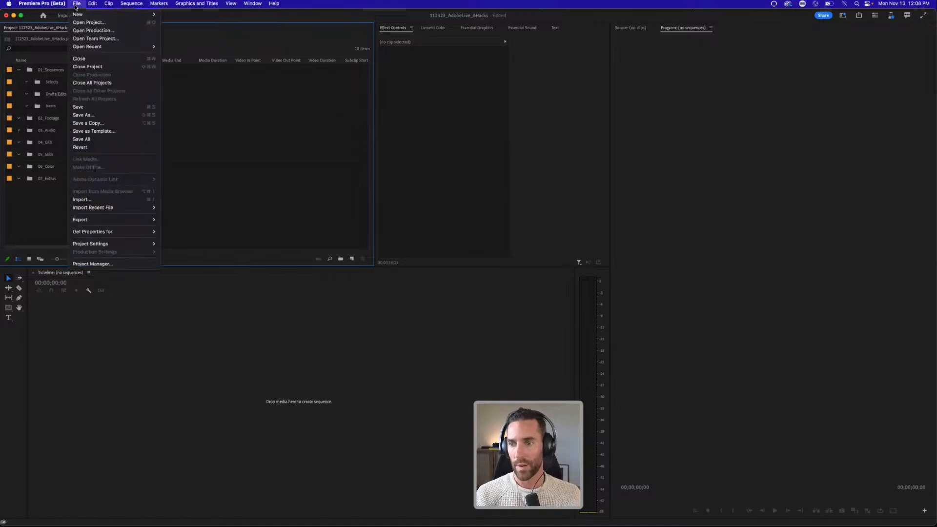
{"action": "left_click", "coordinate": [94, 133]}
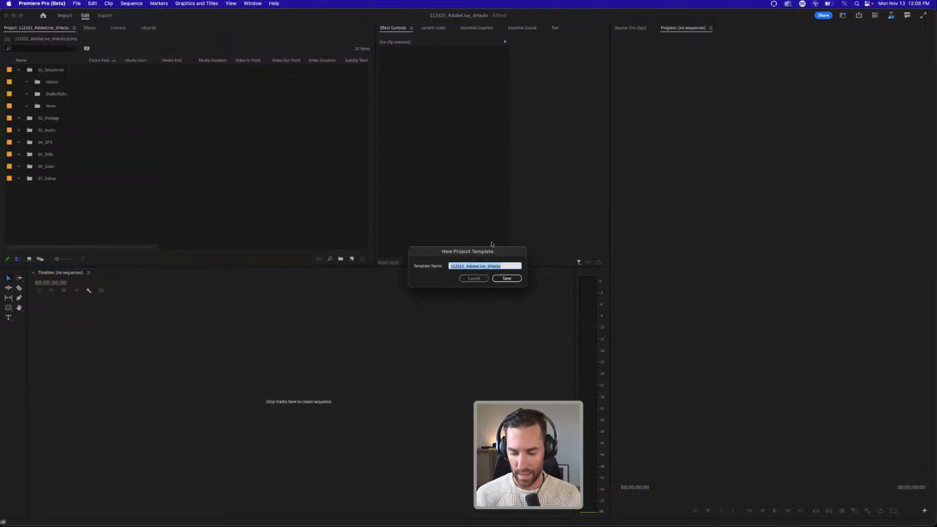
{"action": "type", "text": "James_"}
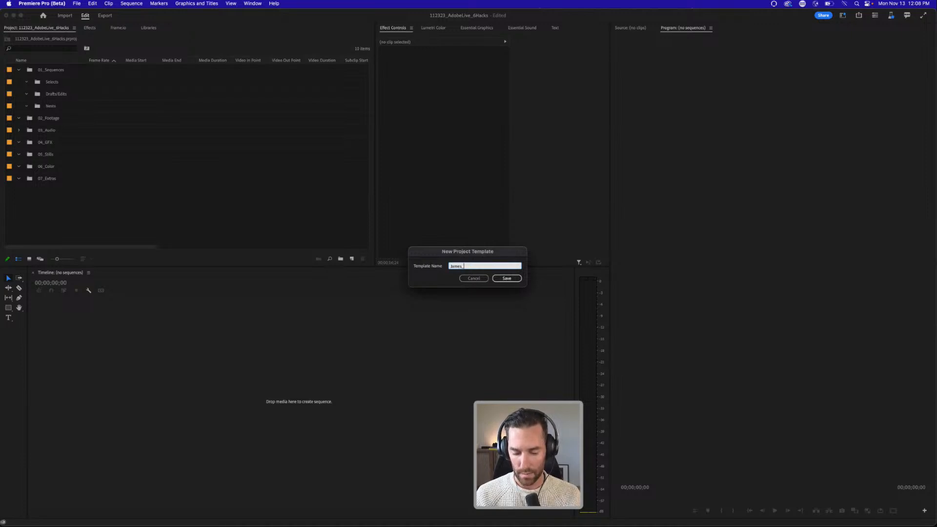
{"action": "type", "text": "Base_Fold"}
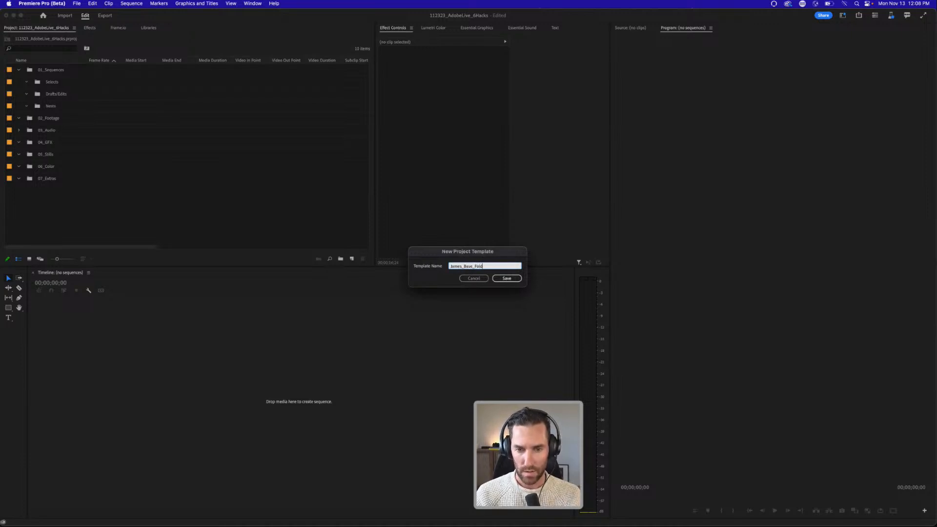
{"action": "type", "text": "erstructure"}
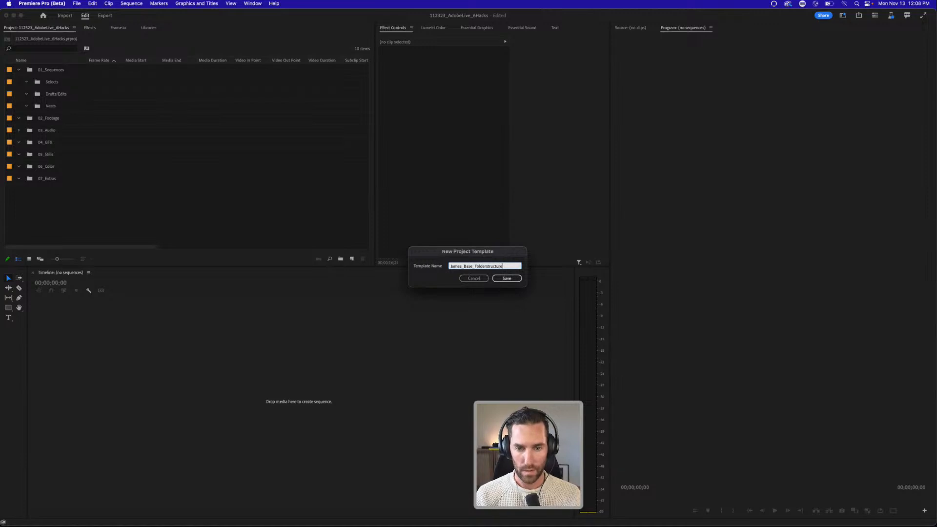
{"action": "key", "text": "Return"}
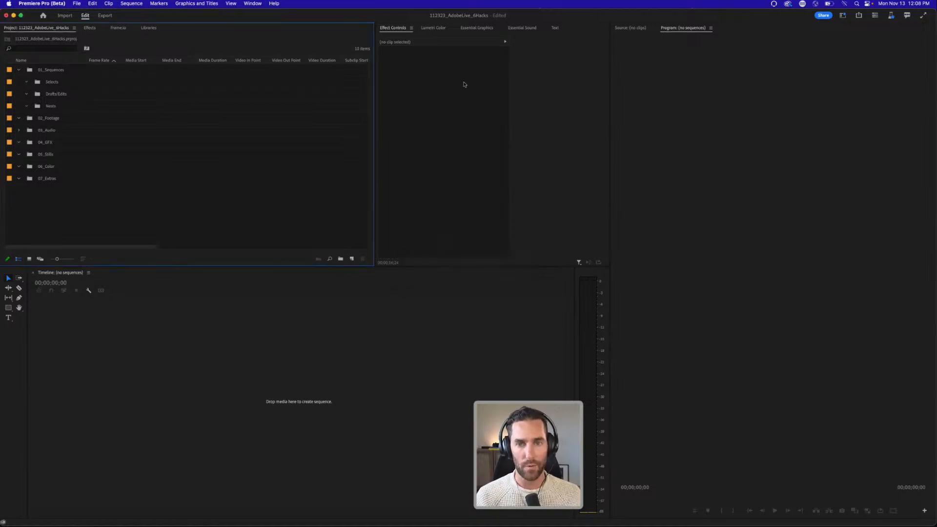
Step: Save the current project and quit Premiere Pro
{"action": "left_click", "coordinate": [77, 4]}
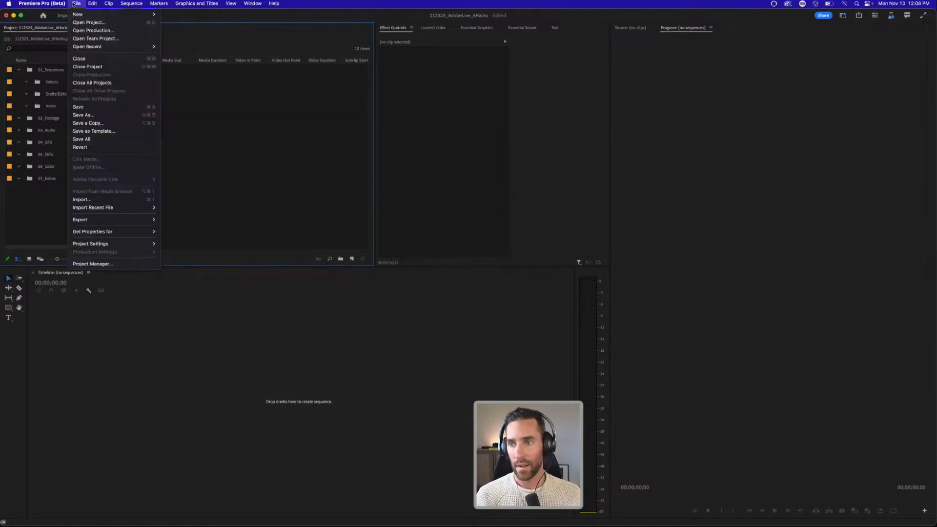
{"action": "left_click", "coordinate": [95, 108]}
{"action": "left_click", "coordinate": [42, 4]}
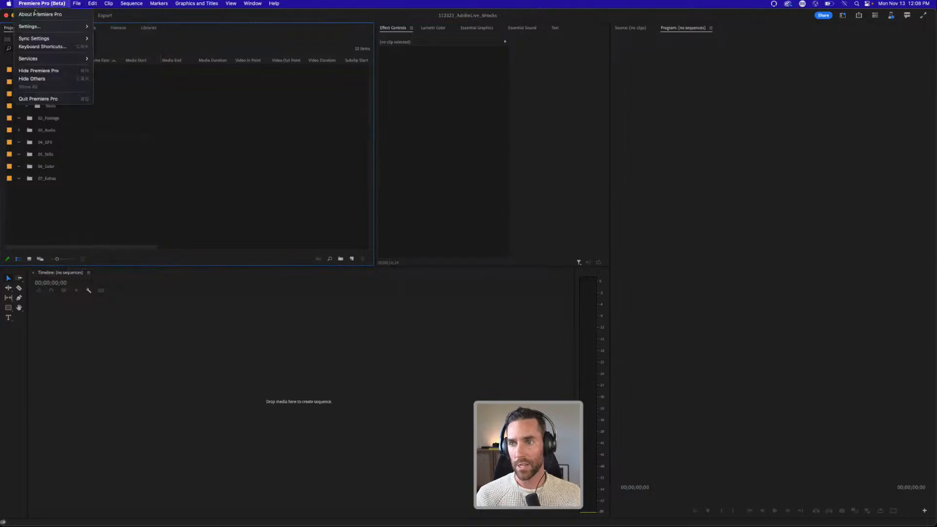
{"action": "left_click", "coordinate": [41, 100]}
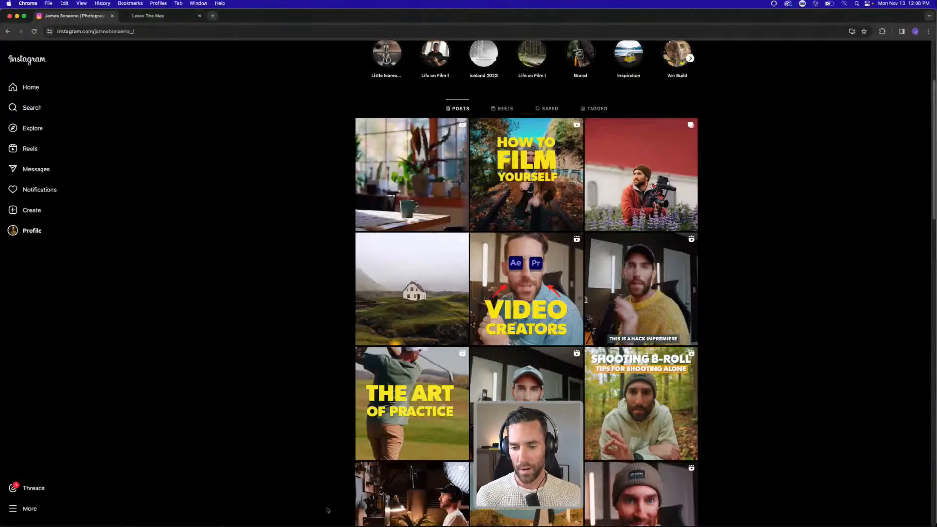
Step: Switch to Finder, go to the Applications folder, and search for "premiere pro 2024"
{"action": "mouse_move", "coordinate": [317, 520]}
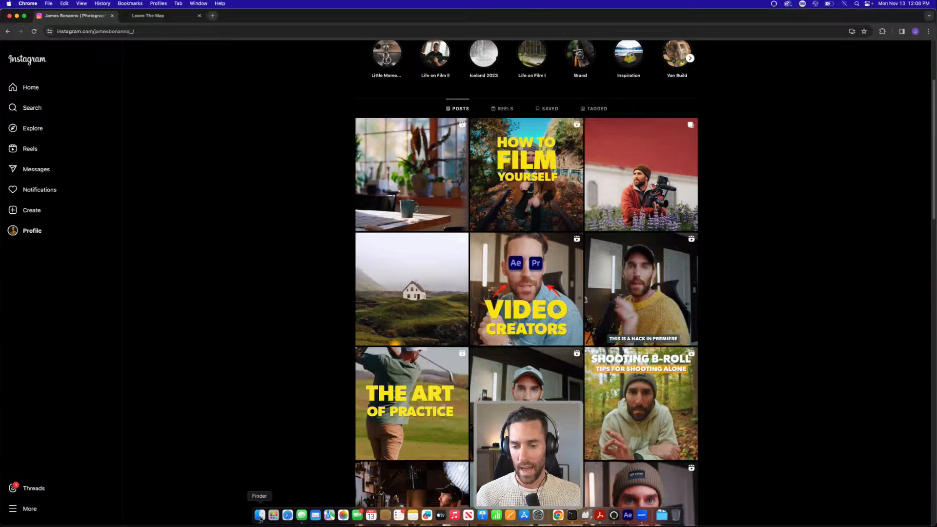
{"action": "left_click", "coordinate": [260, 519]}
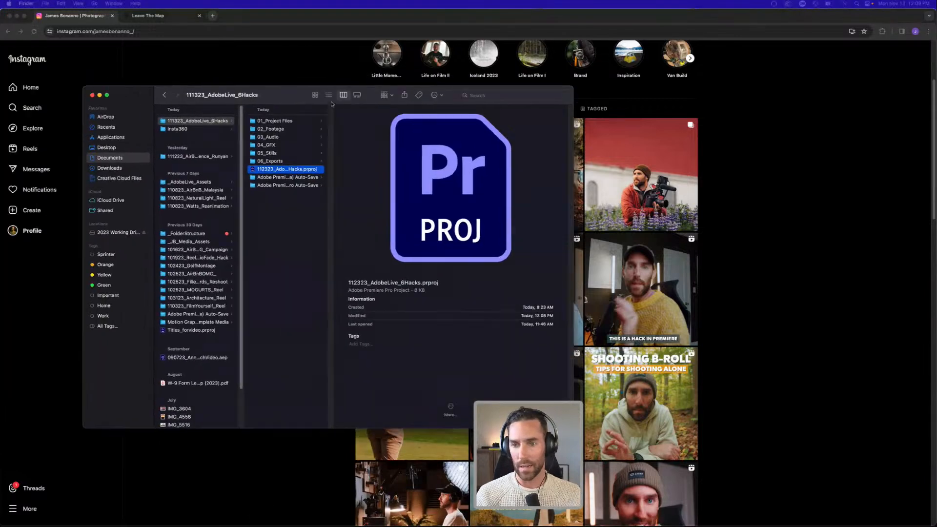
{"action": "left_click", "coordinate": [170, 143]}
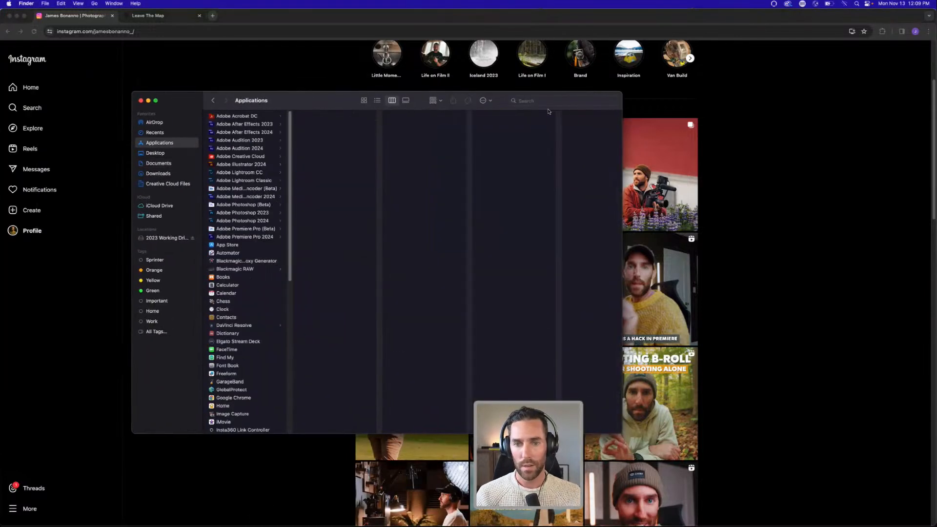
{"action": "left_click", "coordinate": [557, 101]}
{"action": "type", "text": "premiere pro"}
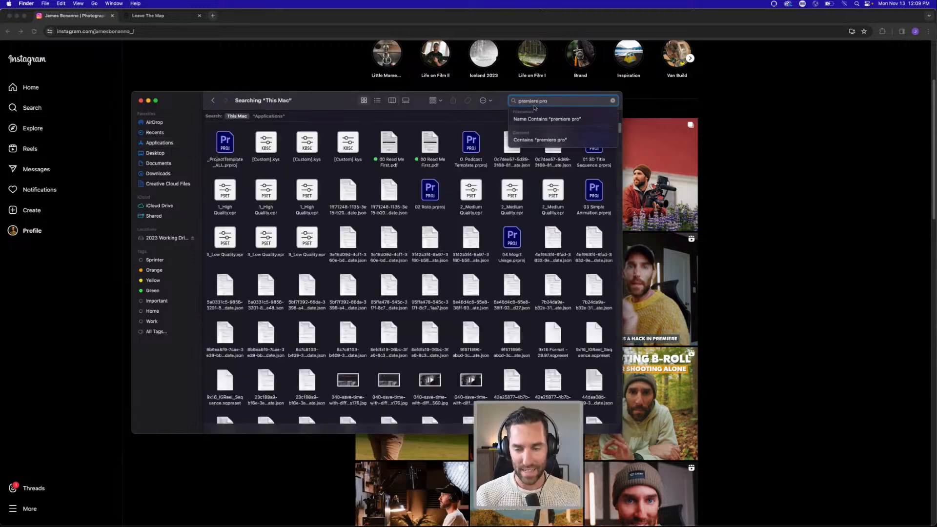
{"action": "type", "text": " 2024"}
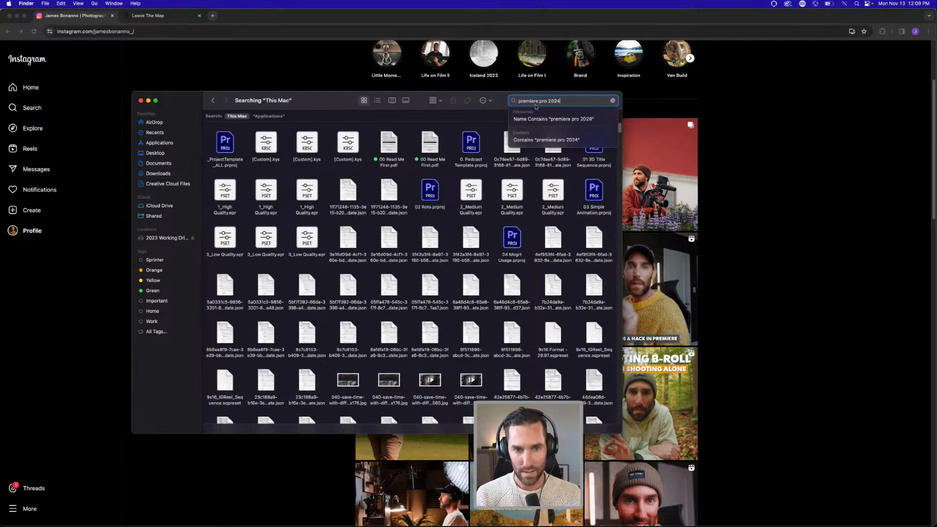
Step: Launch Adobe Premiere Pro (Beta) from its folder in Applications and close the Finder window
{"action": "left_click", "coordinate": [160, 142]}
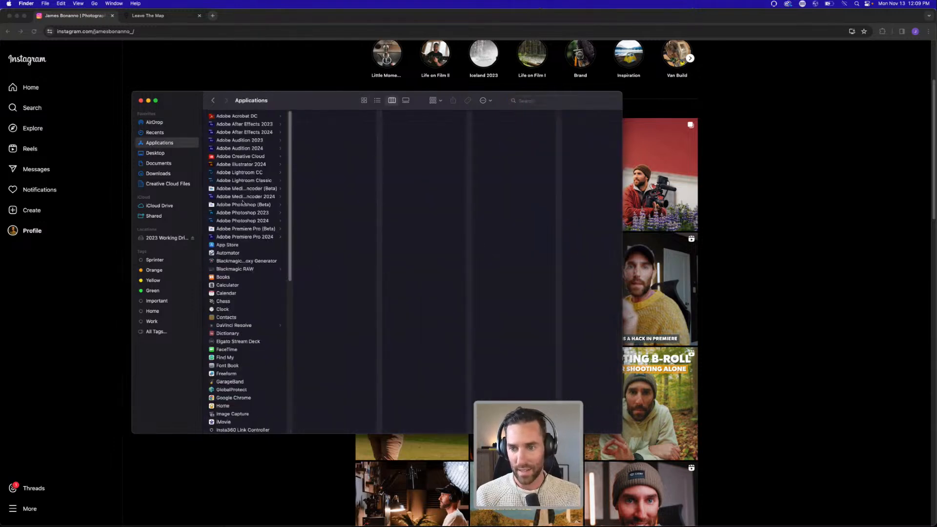
{"action": "left_click", "coordinate": [236, 230]}
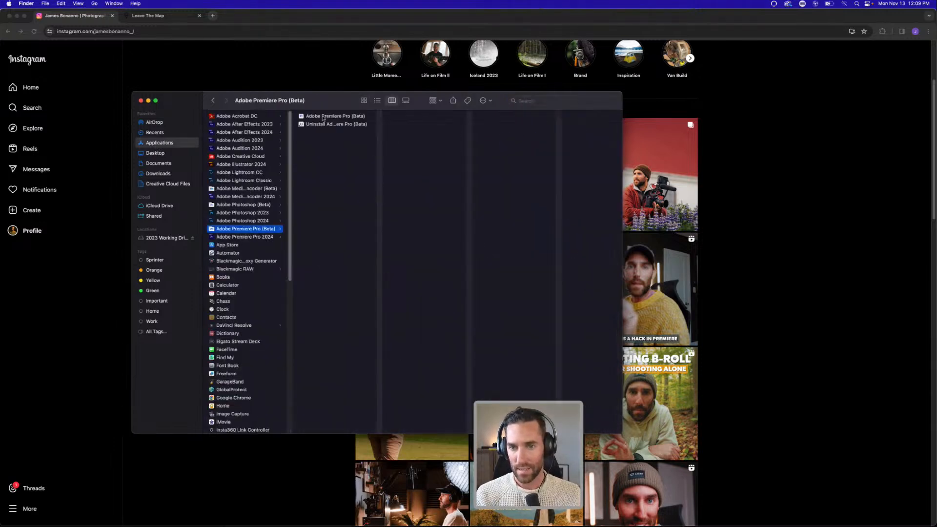
{"action": "left_click", "coordinate": [306, 117]}
{"action": "double_click", "coordinate": [306, 118]}
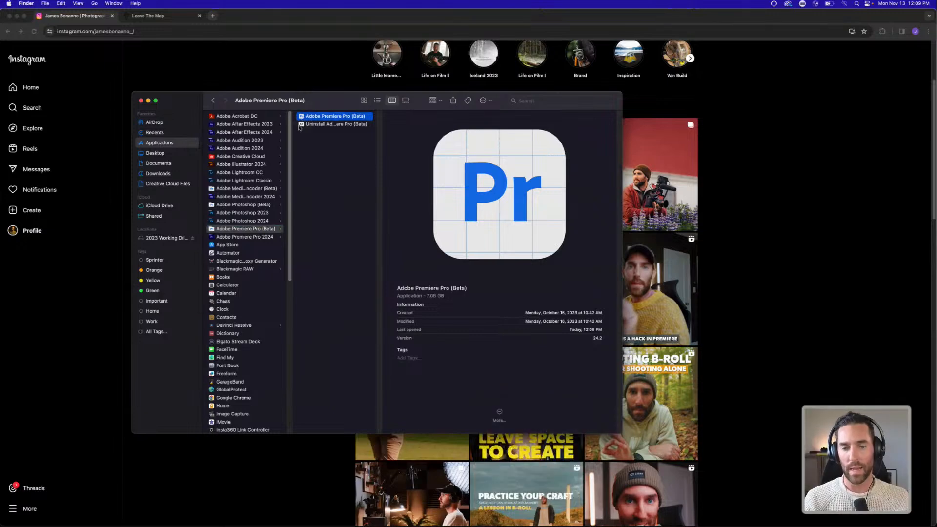
{"action": "left_click", "coordinate": [140, 100]}
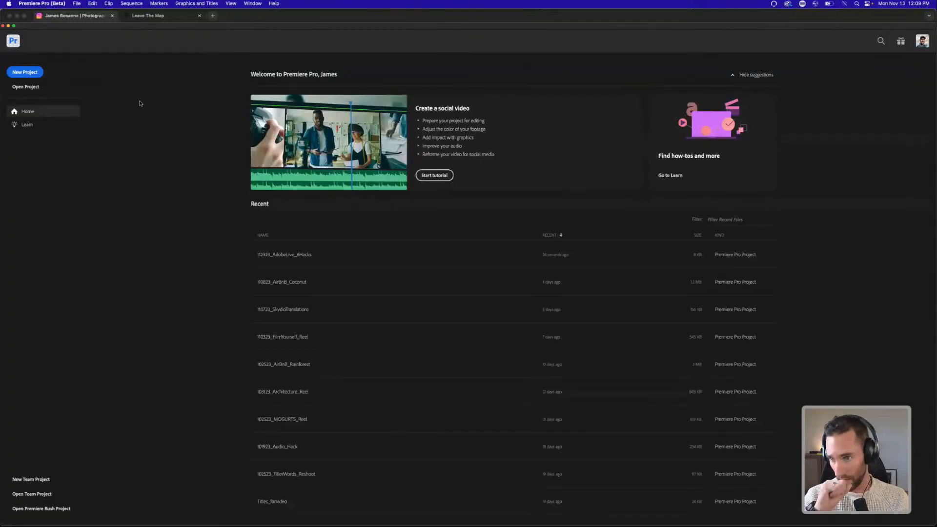
Step: Start a new project and name it 1113123_AdobeLive
{"action": "left_click", "coordinate": [27, 71]}
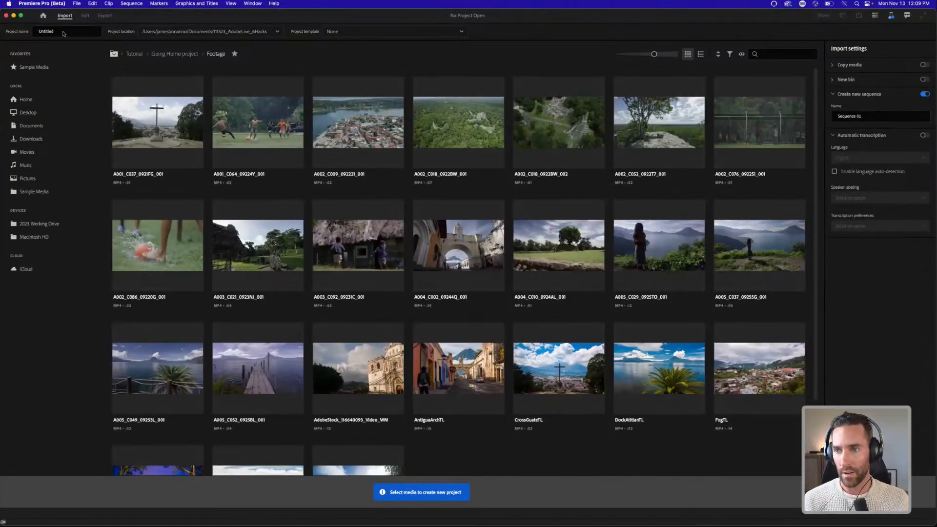
{"action": "left_click_drag", "start_coordinate": [63, 33], "coordinate": [25, 30]}
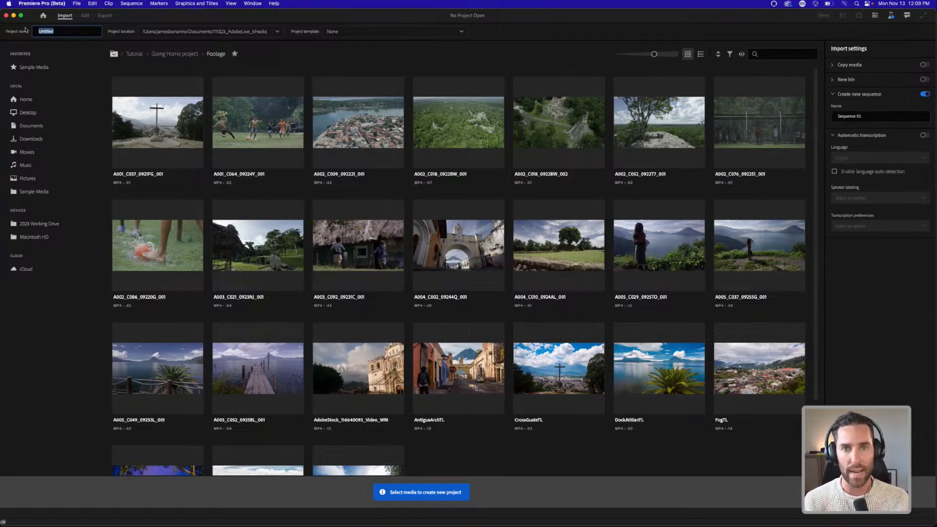
{"action": "type", "text": "11"}
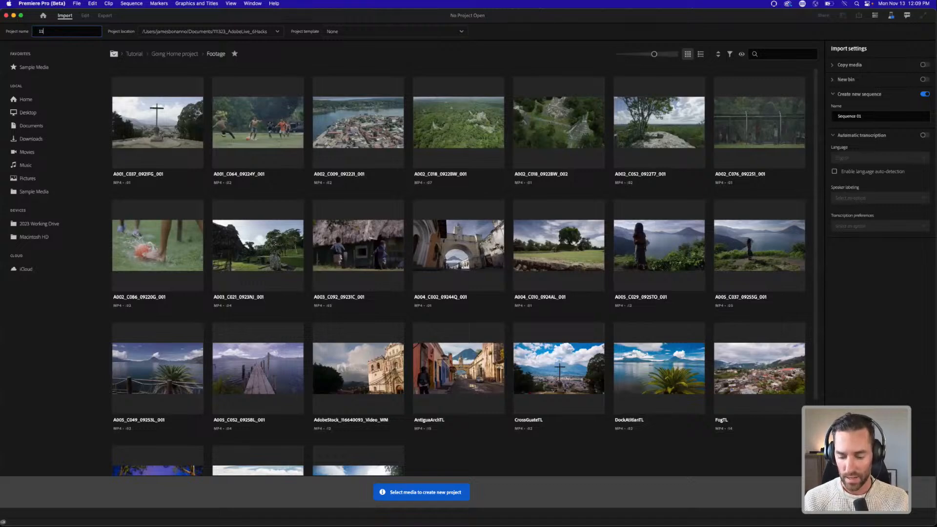
{"action": "type", "text": "13123_"}
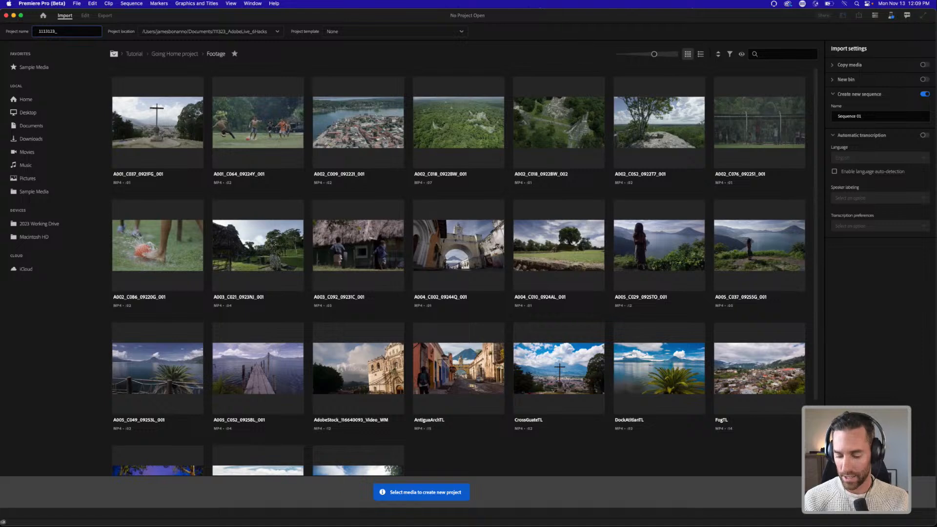
{"action": "type", "text": "AdobeLive"}
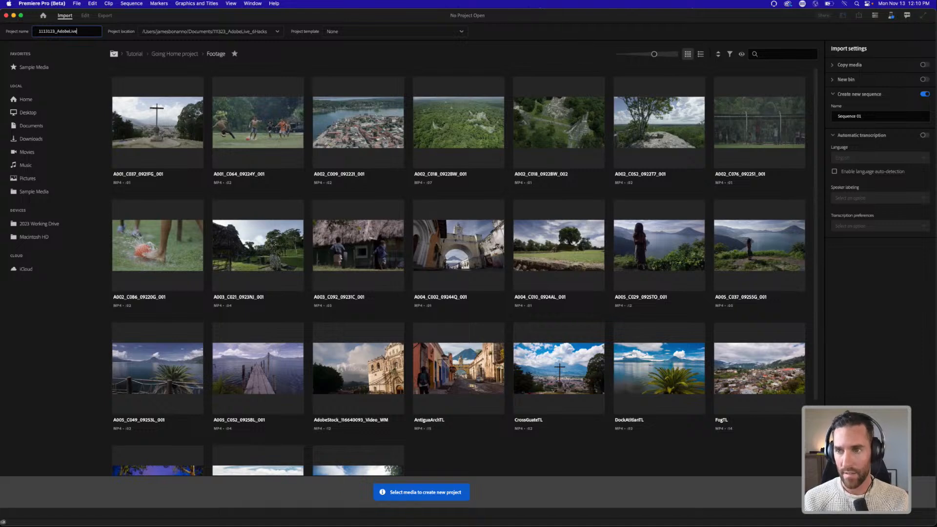
Step: Set the project location to the 01_Project Files folder inside 111323_AdobeLive_6Hacks
{"action": "left_click", "coordinate": [266, 31]}
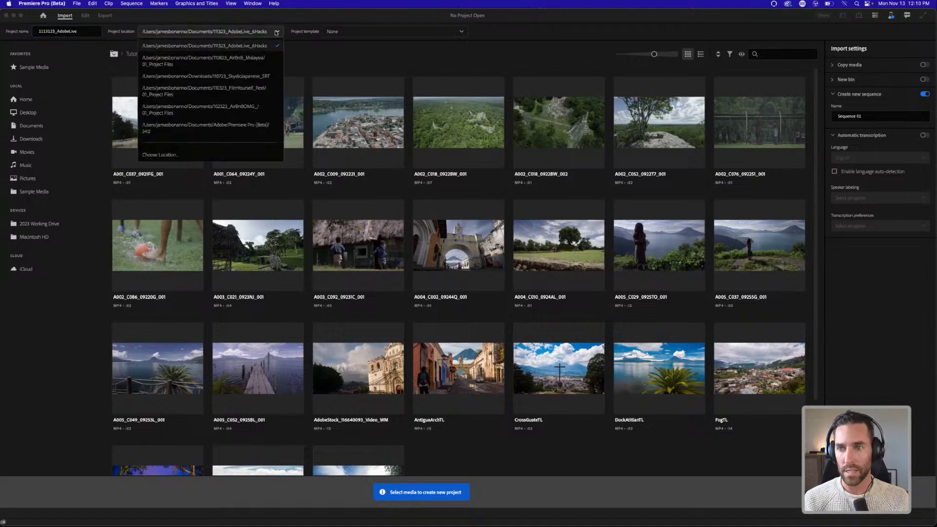
{"action": "left_click", "coordinate": [185, 158]}
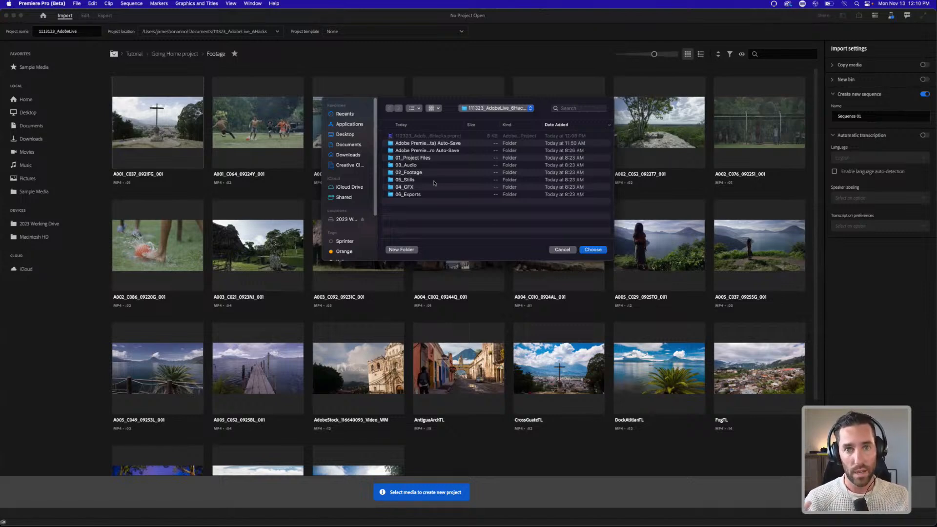
{"action": "double_click", "coordinate": [418, 159]}
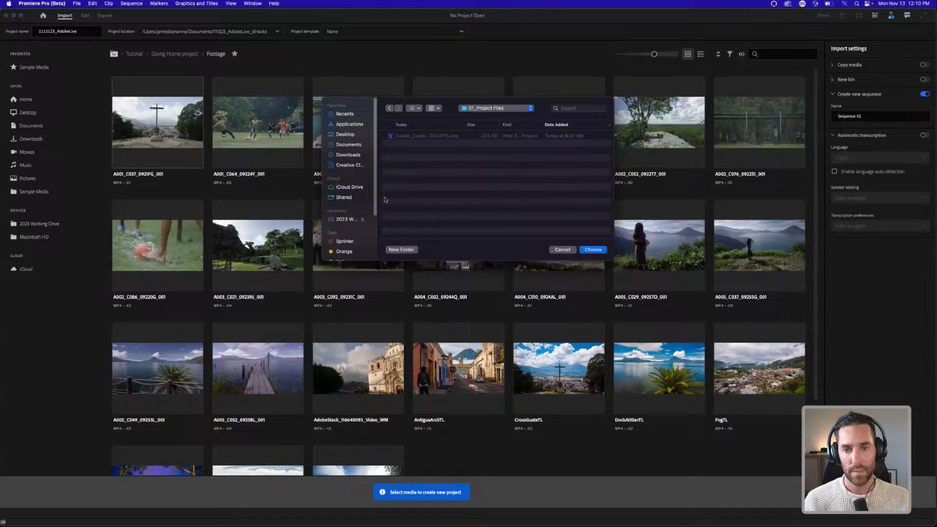
{"action": "left_click", "coordinate": [593, 250]}
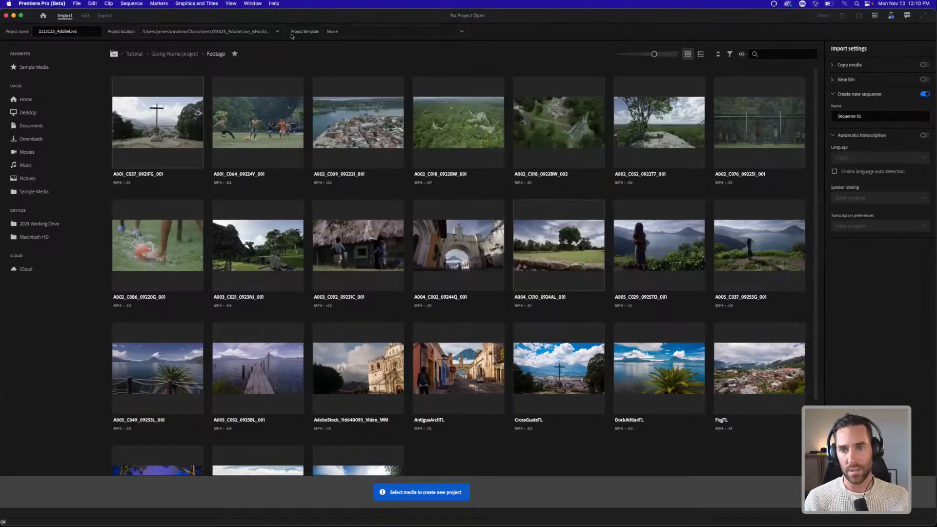
Step: Choose the saved Base_Folderstructure project template and create the project from it
{"action": "left_click", "coordinate": [394, 33]}
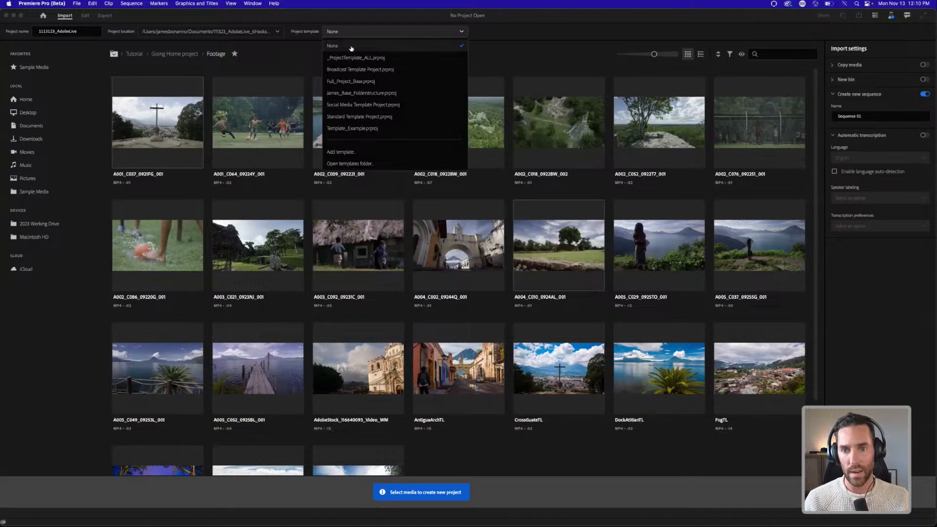
{"action": "left_click", "coordinate": [393, 93]}
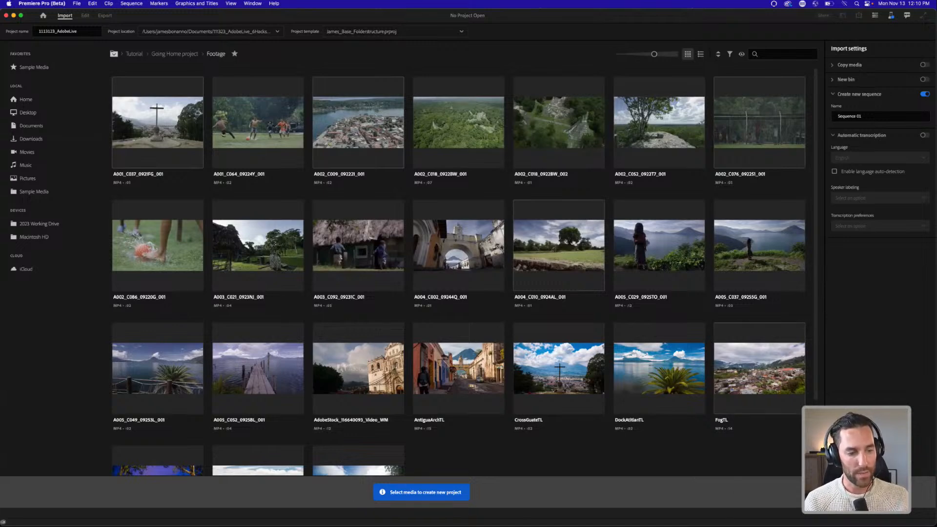
{"action": "left_click", "coordinate": [893, 492]}
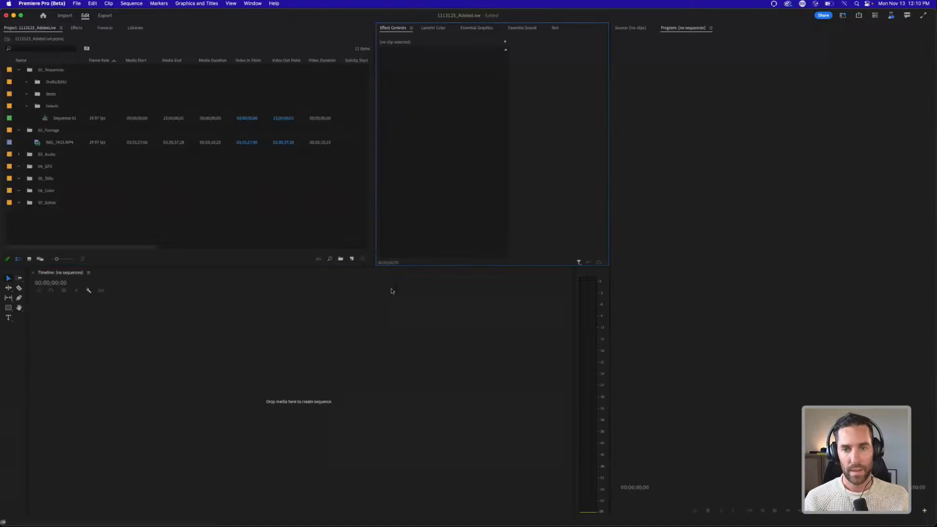
Step: Check Sequence 01 in the Selects bin and the MP4 clip in 02_Footage, and save the new project
{"action": "left_click", "coordinate": [62, 143]}
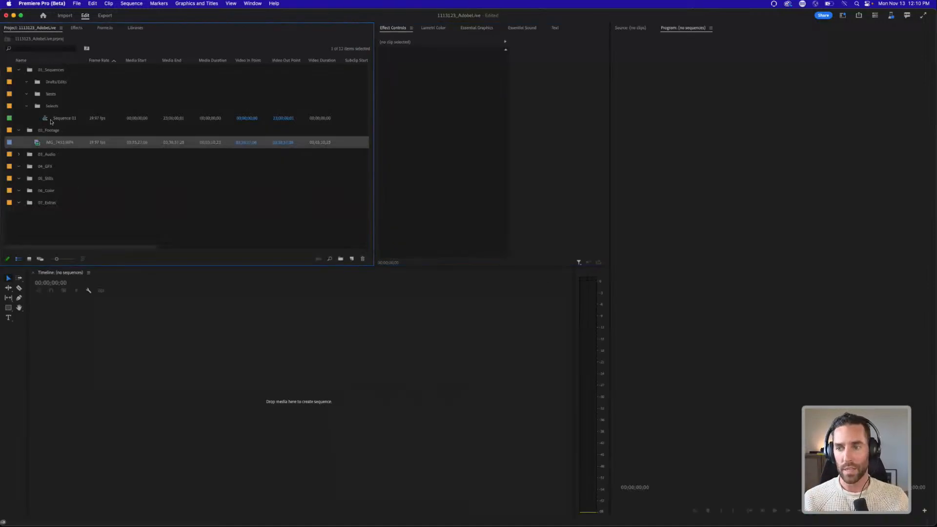
{"action": "key", "text": "Up"}
{"action": "key", "text": "Down"}
{"action": "key", "text": "Up"}
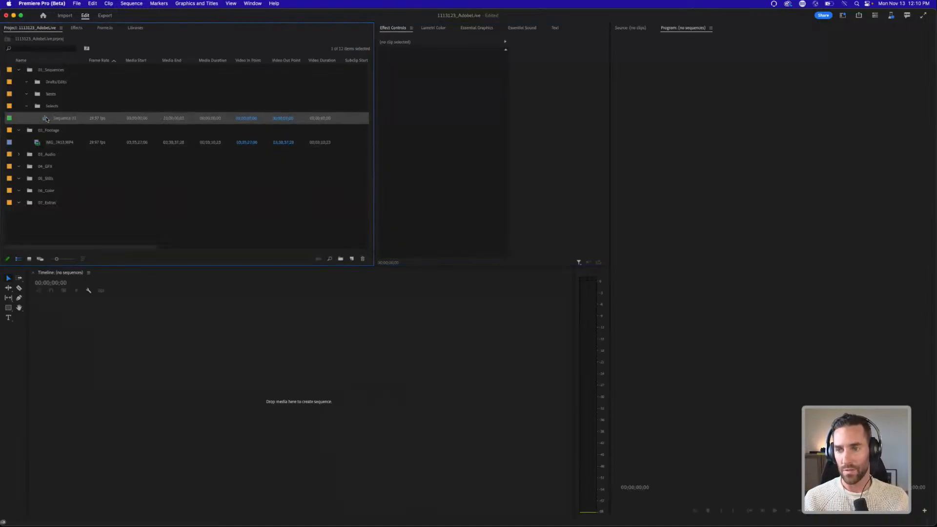
{"action": "key", "text": "Down"}
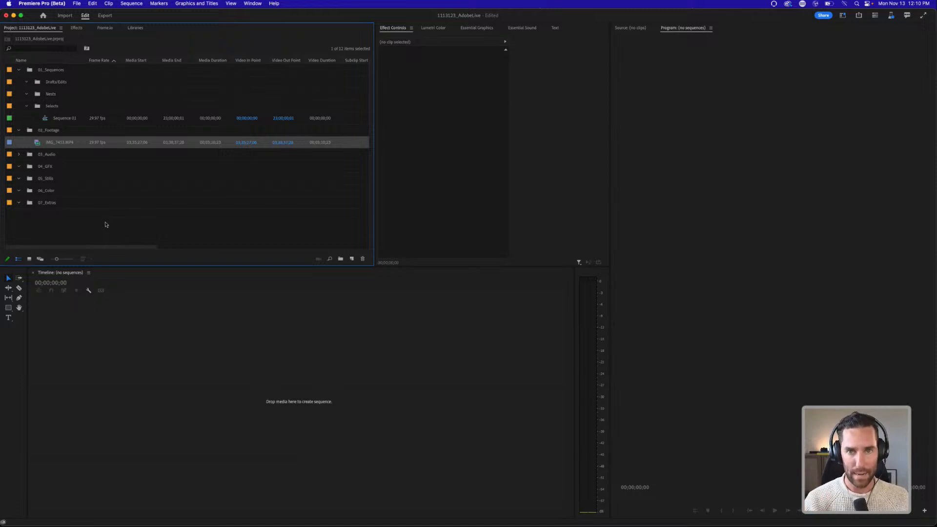
{"action": "left_click", "coordinate": [78, 4]}
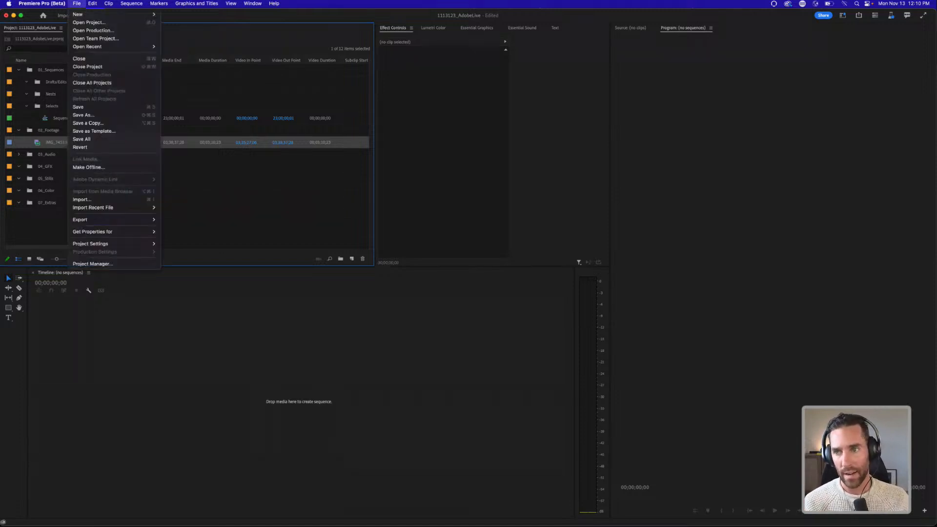
{"action": "left_click", "coordinate": [260, 238]}
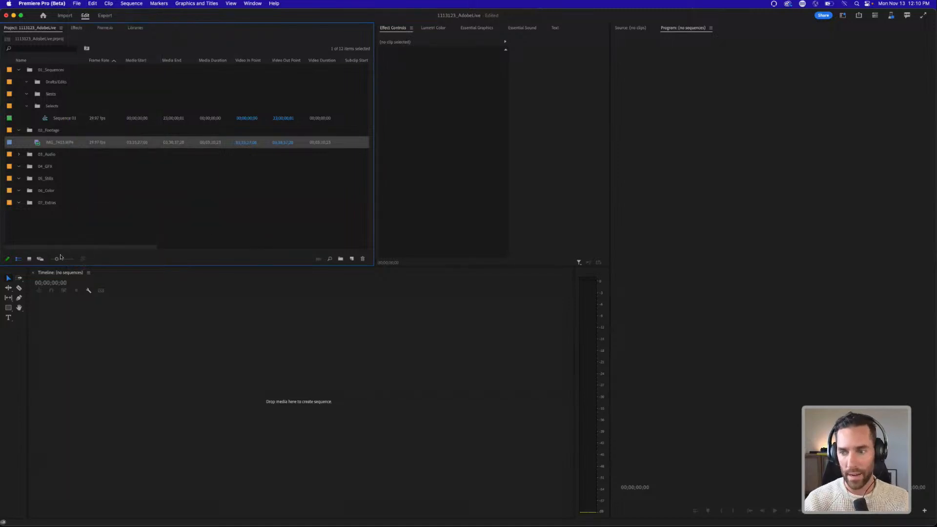
Step: Enlarge the item icons in the project's bin list and collapse the Selects and 02_Footage bins
{"action": "left_click_drag", "start_coordinate": [57, 260], "coordinate": [64, 259]}
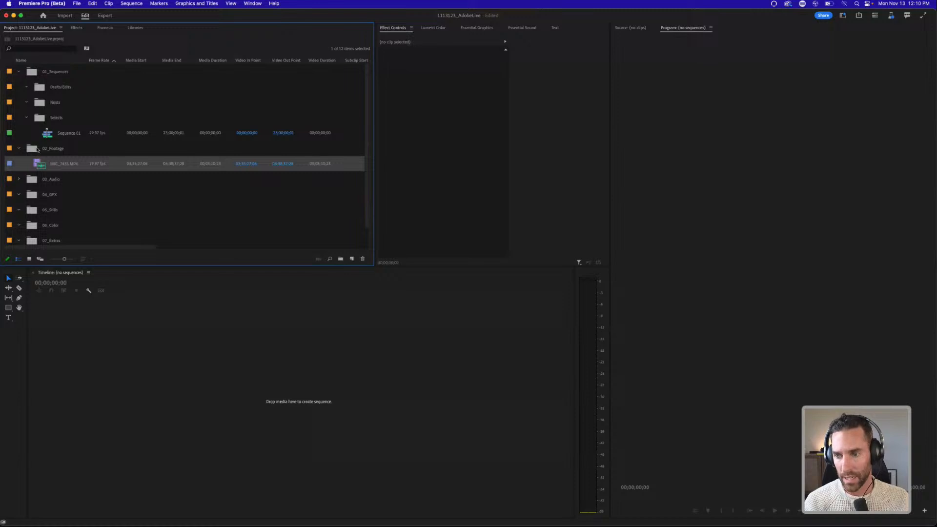
{"action": "left_click", "coordinate": [57, 153]}
{"action": "left_click", "coordinate": [29, 119]}
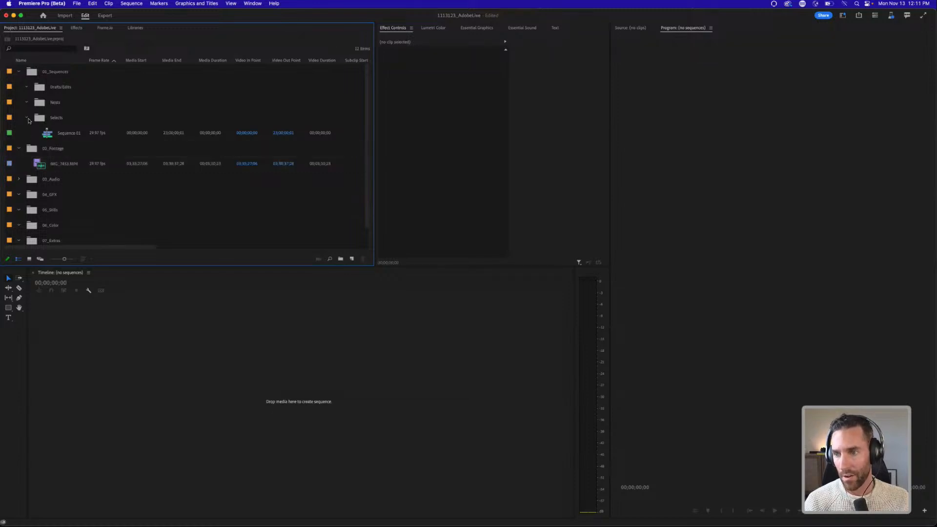
{"action": "left_click", "coordinate": [27, 119]}
{"action": "left_click", "coordinate": [19, 133]}
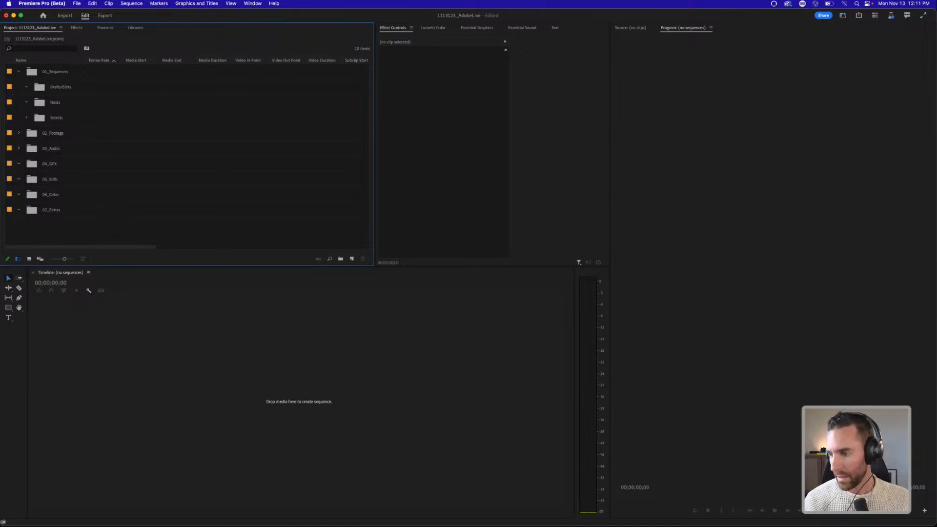
{"action": "key", "text": "super+Tab"}
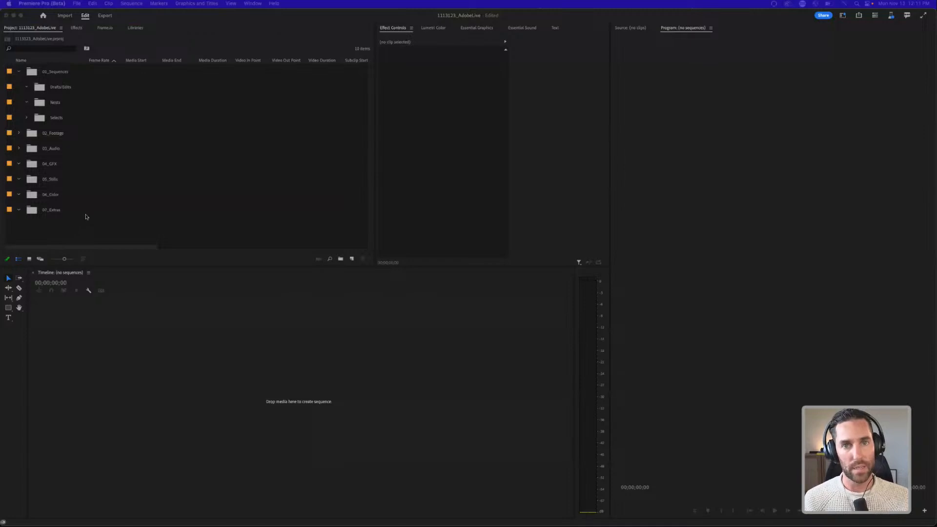
{"action": "left_click", "coordinate": [69, 224]}
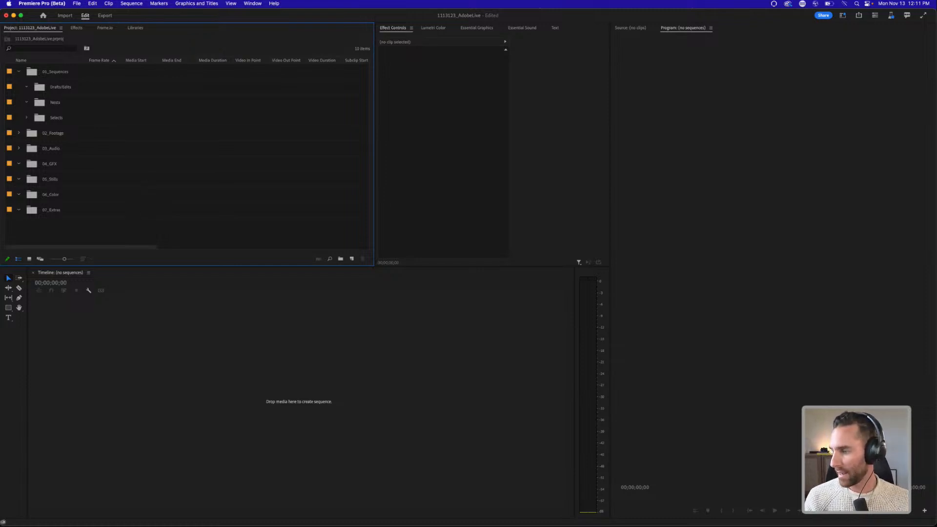
{"action": "key", "text": "super+Tab"}
{"action": "left_click_drag", "start_coordinate": [402, 82], "coordinate": [378, 80]}
{"action": "left_click", "coordinate": [146, 78]}
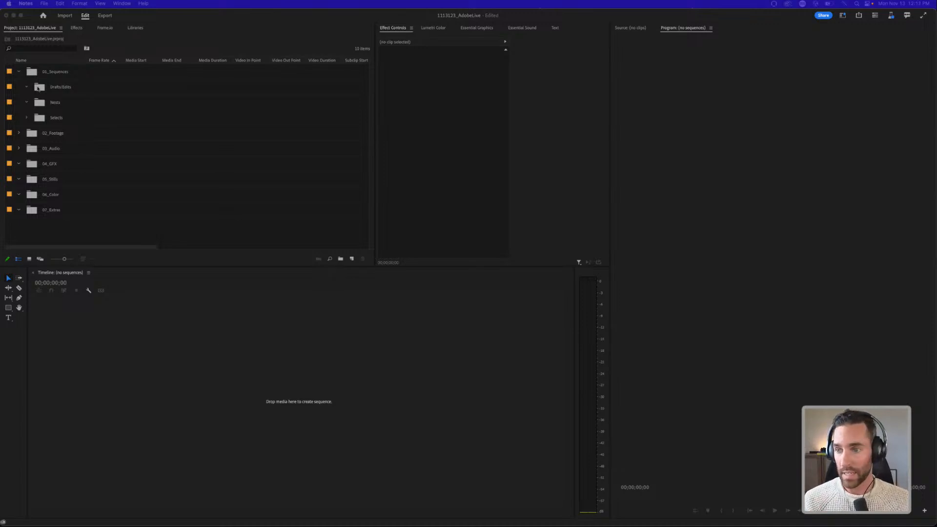
{"action": "left_click", "coordinate": [88, 104]}
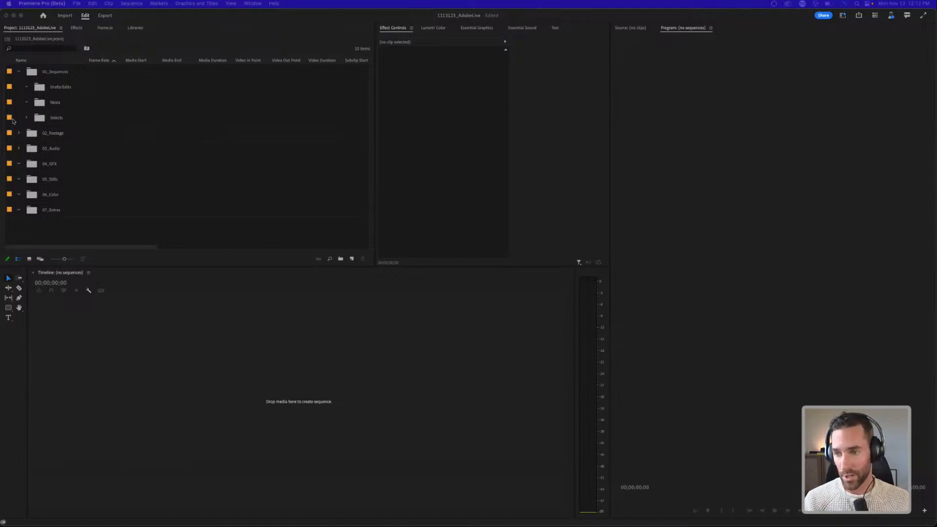
{"action": "left_click", "coordinate": [53, 134]}
{"action": "key", "text": "super+i"}
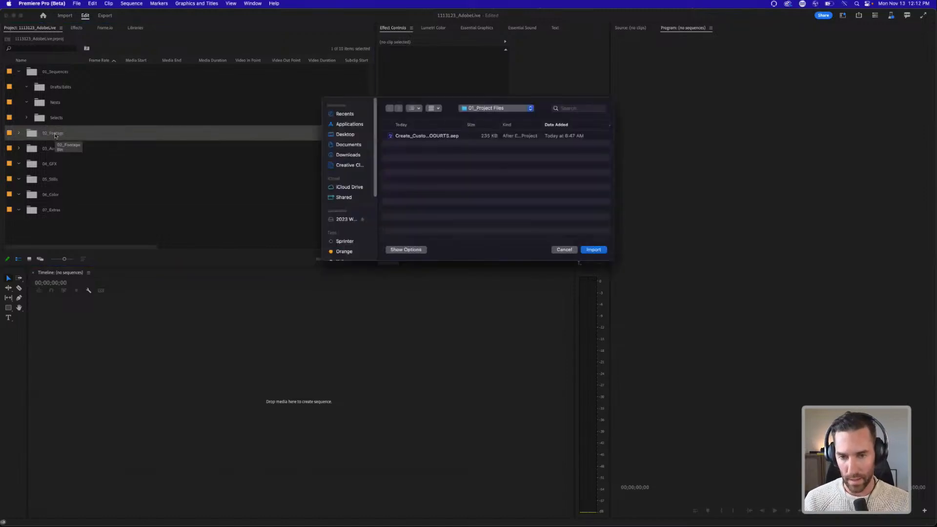
{"action": "left_click", "coordinate": [564, 249]}
Step: Create a sequence named Enhance_Audio_v001 from the custom 9x16 Format - 29.97 preset and move it into the Drafts/Edits bin
{"action": "left_click", "coordinate": [19, 134]}
{"action": "left_click", "coordinate": [35, 151]}
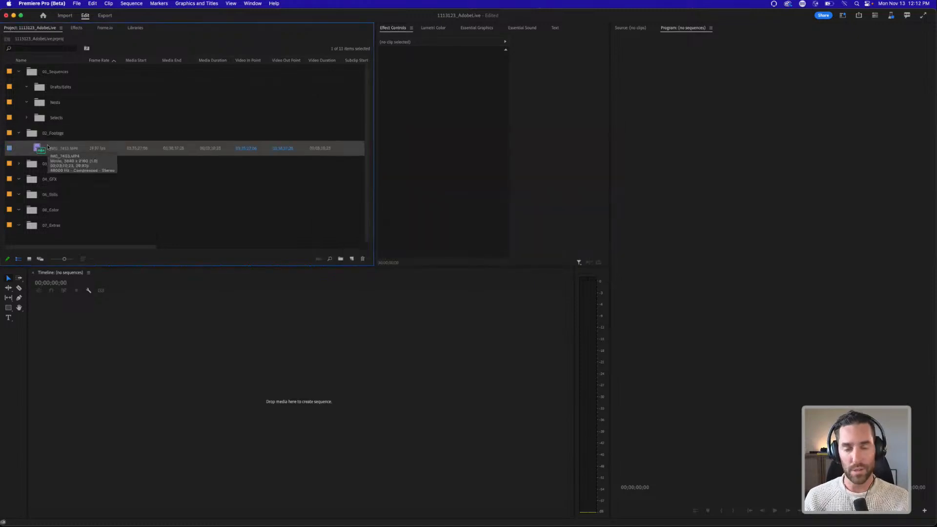
{"action": "key", "text": "super+n"}
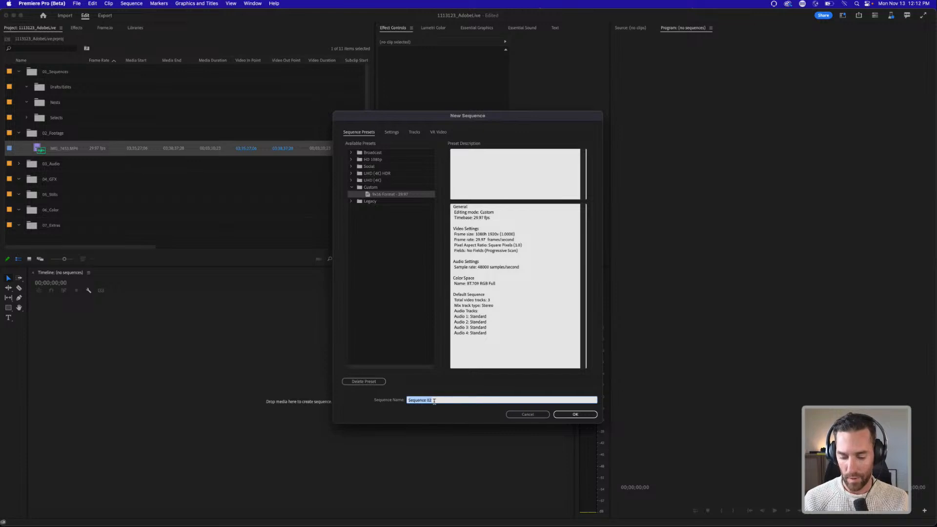
{"action": "type", "text": "Enah"}
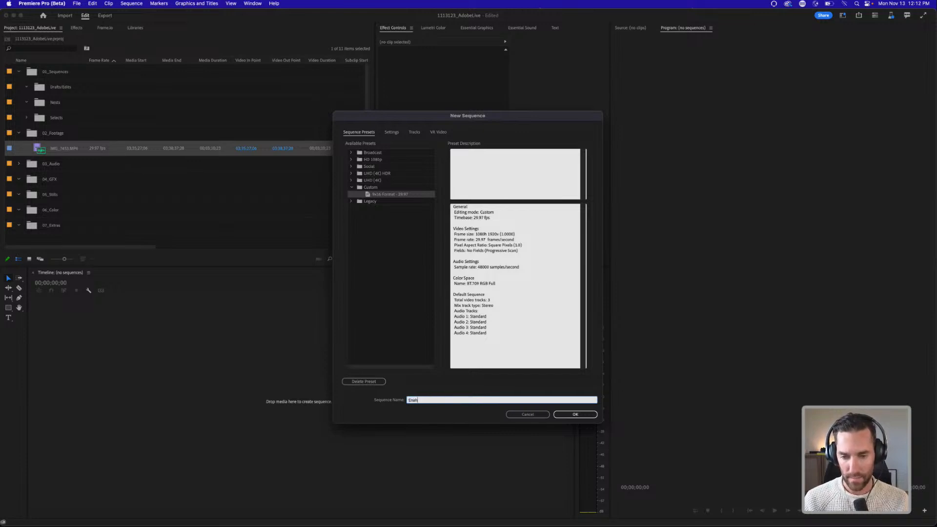
{"action": "type", "text": "chance_A"}
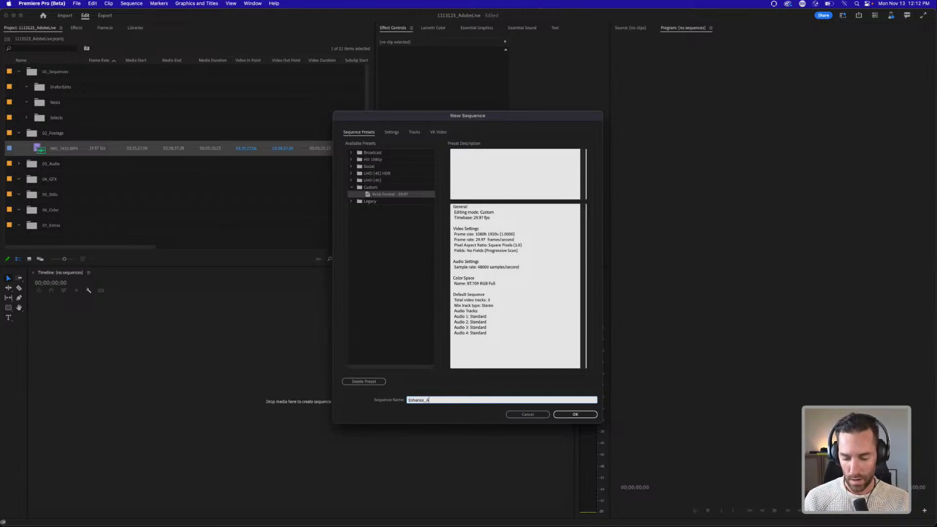
{"action": "type", "text": "udio_v001"}
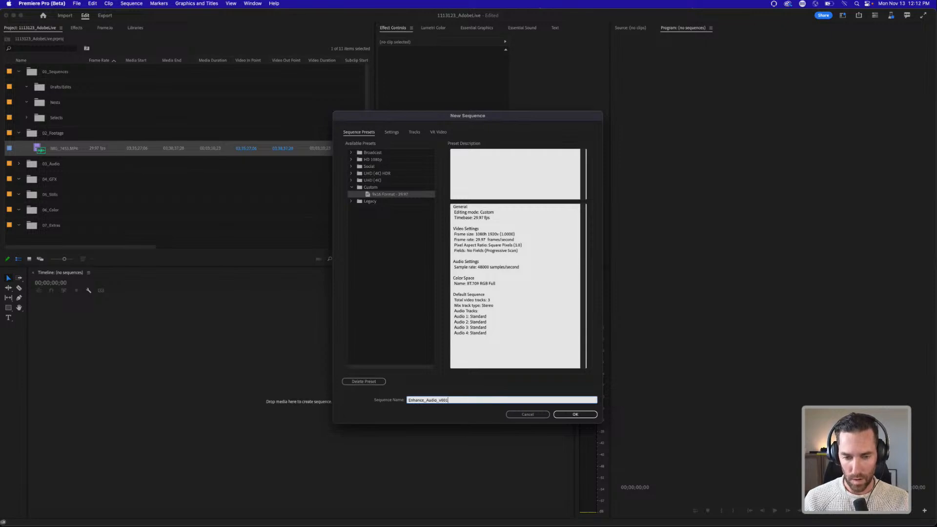
{"action": "key", "text": "Return"}
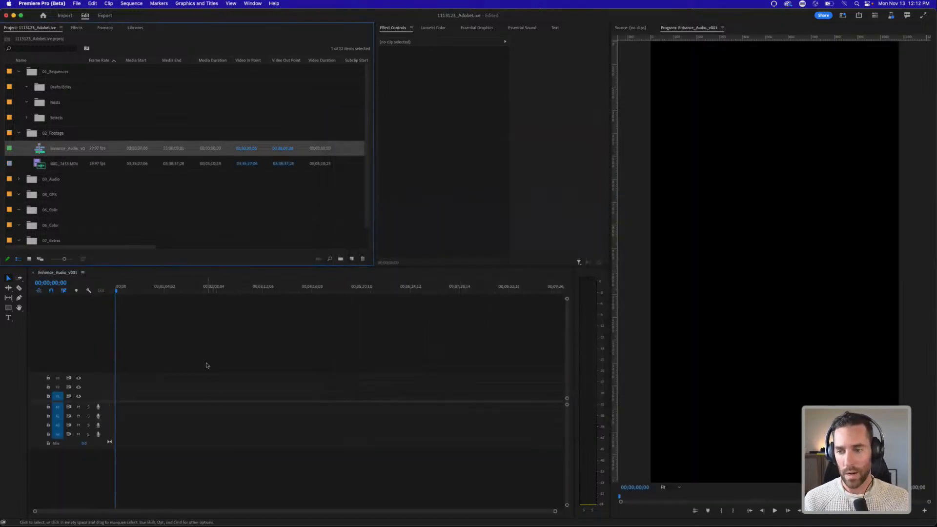
{"action": "left_click_drag", "start_coordinate": [40, 148], "coordinate": [63, 91]}
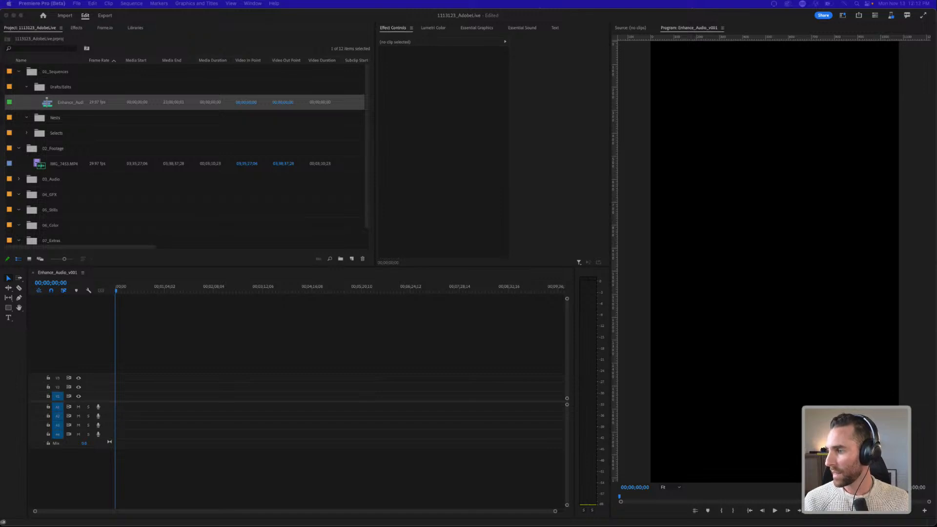
Step: Place IMG_7453.MP4 from 02_Footage at the start of the Enhance_Audio_v001 timeline, keeping the existing sequence settings
{"action": "left_click", "coordinate": [237, 368]}
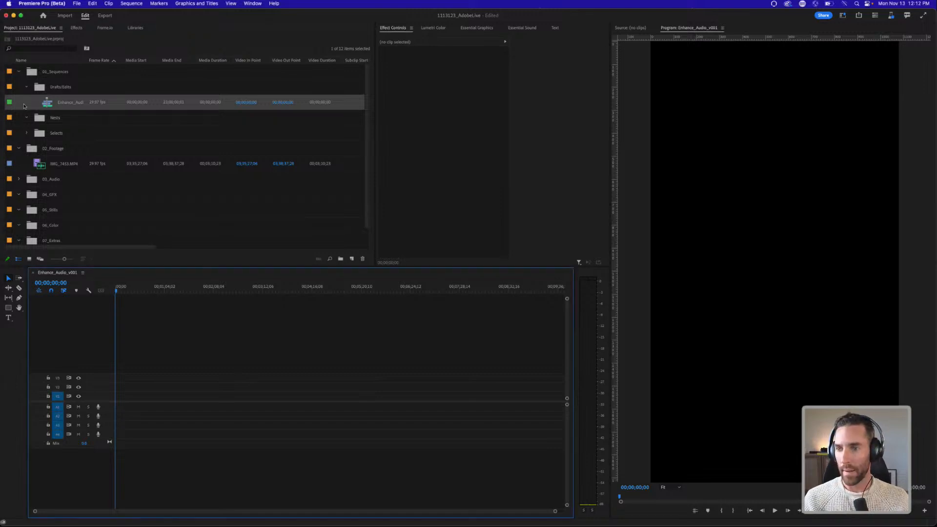
{"action": "left_click", "coordinate": [37, 162]}
{"action": "left_click_drag", "start_coordinate": [67, 174], "coordinate": [120, 402]}
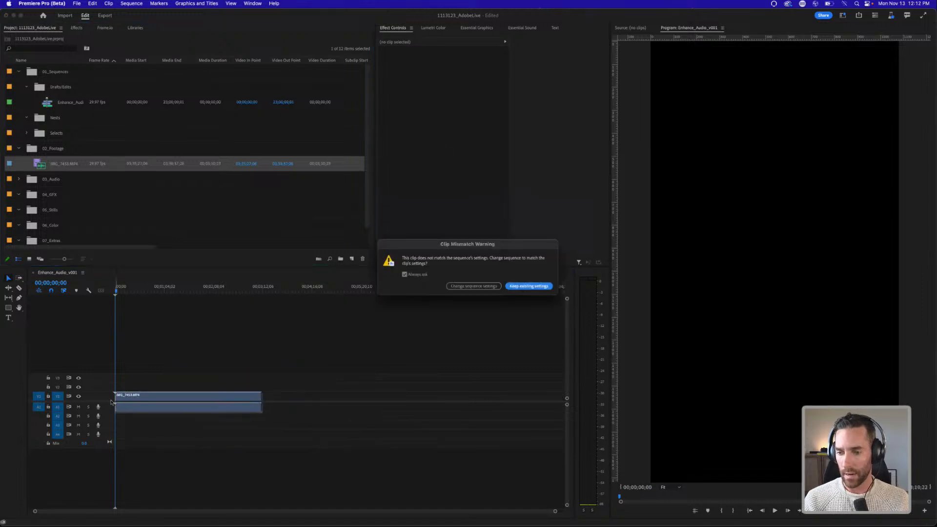
{"action": "left_click", "coordinate": [529, 286]}
{"action": "left_click", "coordinate": [204, 286]}
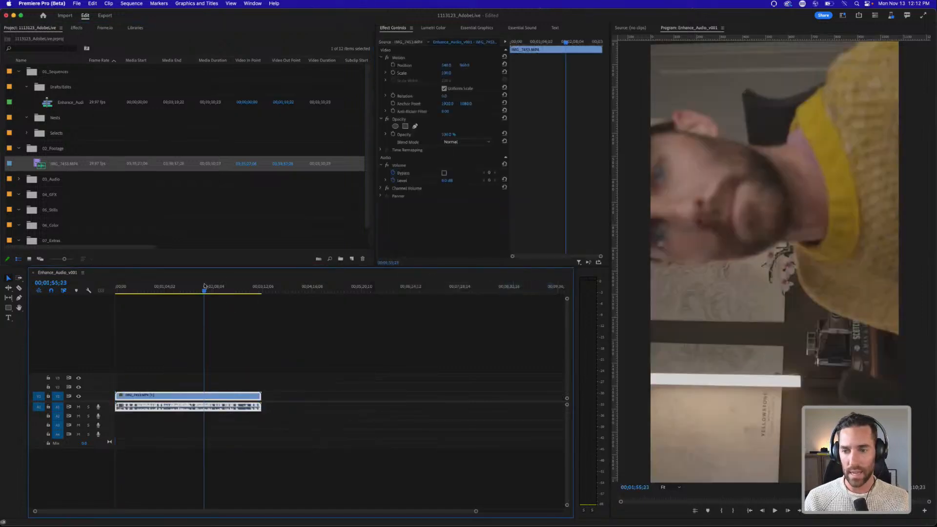
Step: Set the timeline clip's scale to 50 and its rotation to 90° so it fills the vertical frame upright
{"action": "left_click", "coordinate": [167, 375]}
{"action": "left_click", "coordinate": [171, 397]}
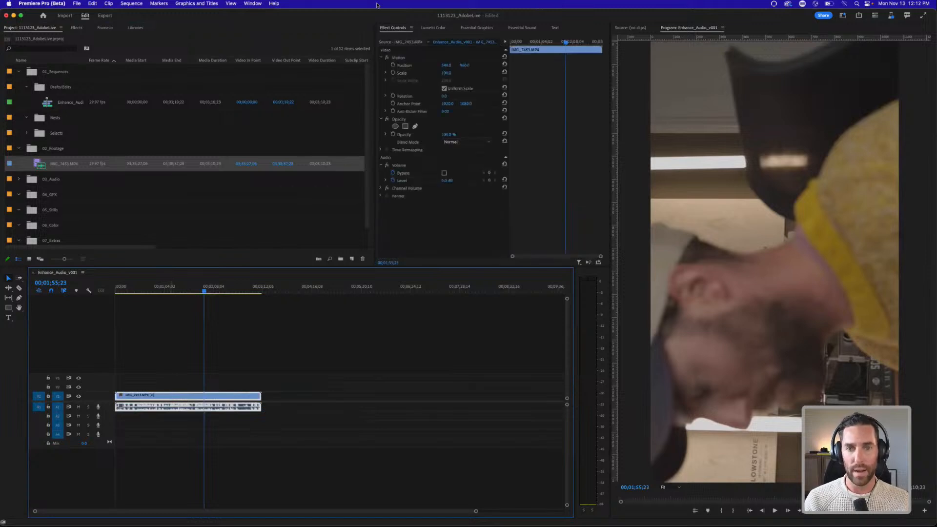
{"action": "left_click", "coordinate": [627, 15]}
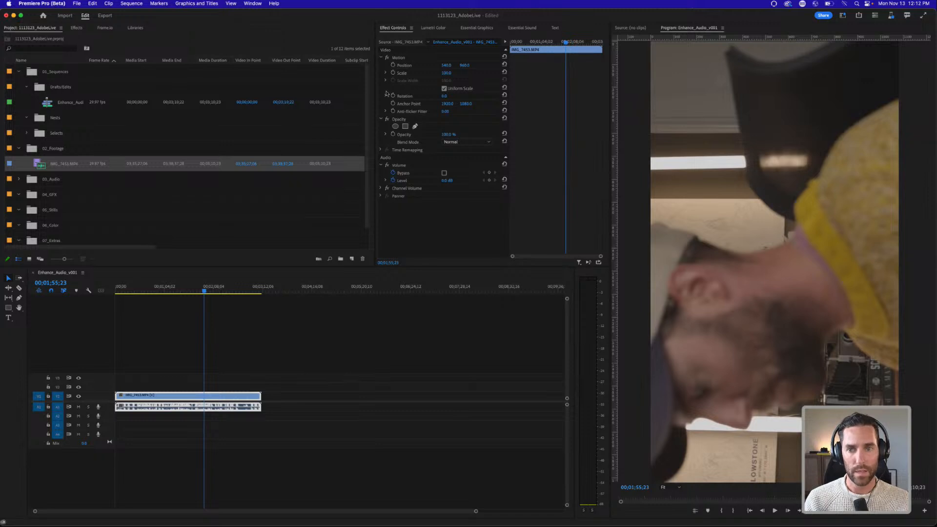
{"action": "left_click", "coordinate": [446, 73]}
{"action": "type", "text": "50"}
{"action": "key", "text": "Return"}
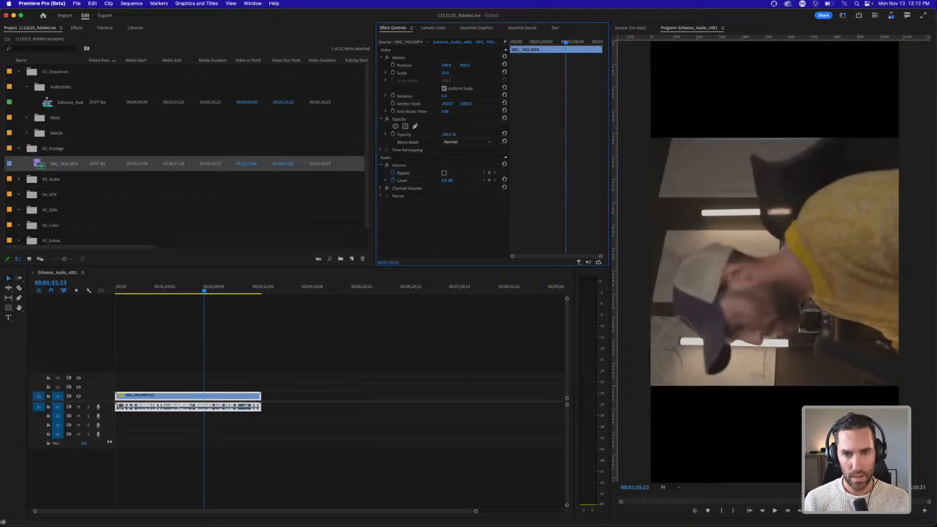
{"action": "left_click", "coordinate": [444, 97]}
{"action": "type", "text": "90"}
{"action": "key", "text": "Return"}
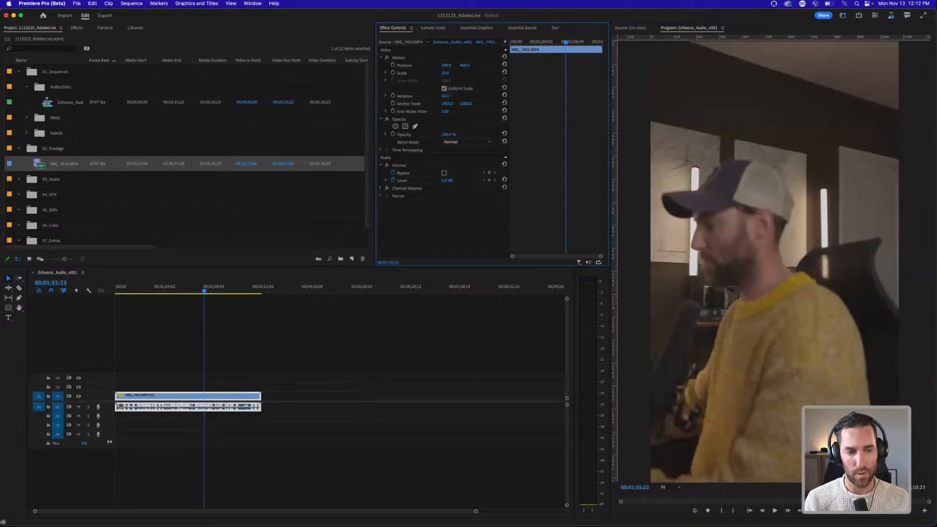
Step: Expand the timeline tracks and mark an In point at 00;00;28;17
{"action": "left_click", "coordinate": [235, 318]}
{"action": "left_click", "coordinate": [203, 349]}
{"action": "key", "text": "shift+="}
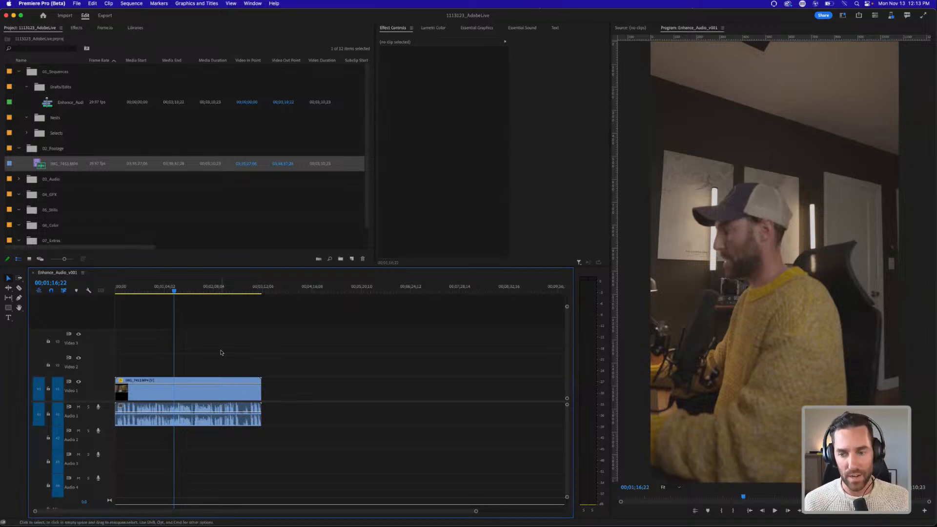
{"action": "key", "text": "="}
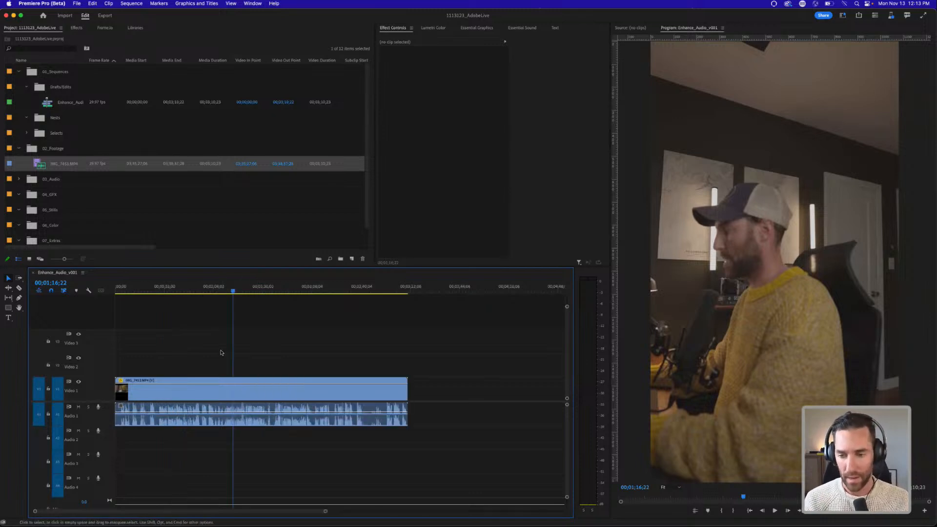
{"action": "left_click", "coordinate": [159, 289]}
{"action": "left_click", "coordinate": [203, 335]}
{"action": "key", "text": "i"}
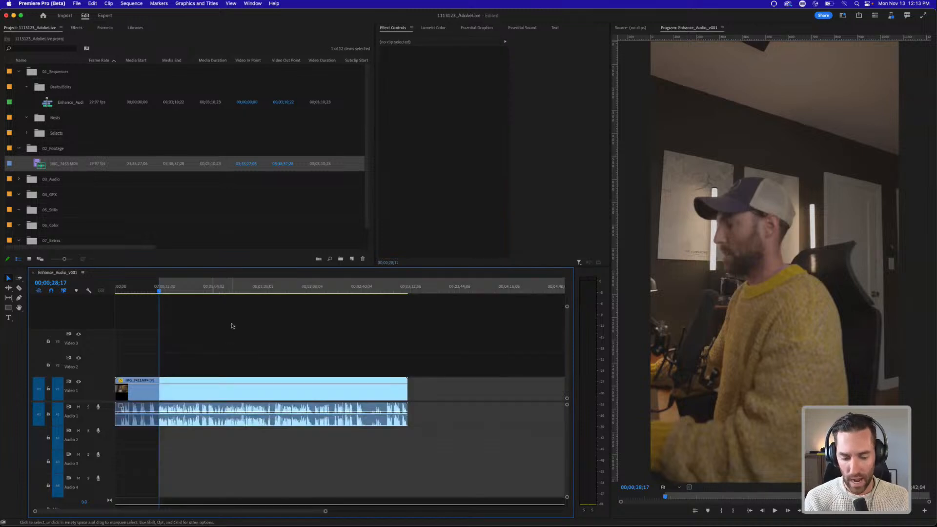
Step: Play the sequence from the In point to hear the original audio and mark an Out point at 00;00;38;09
{"action": "key", "text": "="}
{"action": "key", "text": "space"}
{"action": "key", "text": "space"}
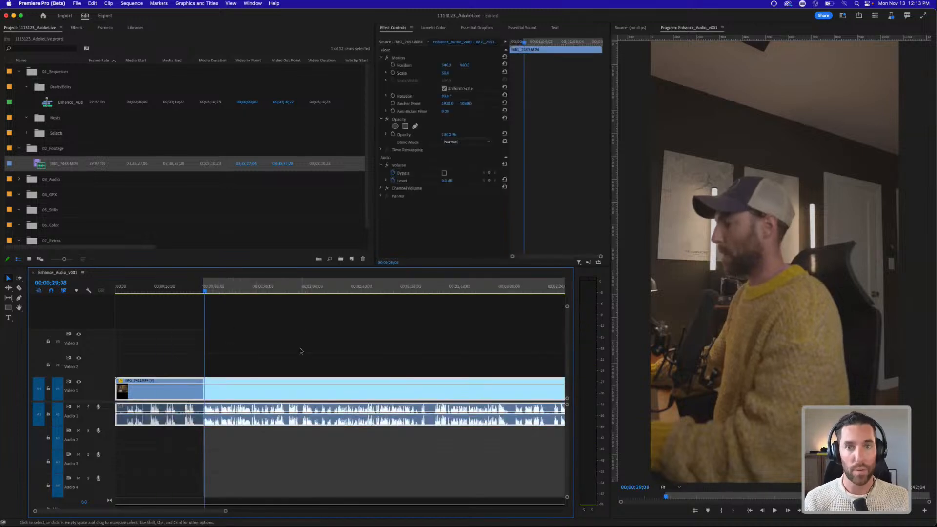
{"action": "left_click", "coordinate": [295, 341]}
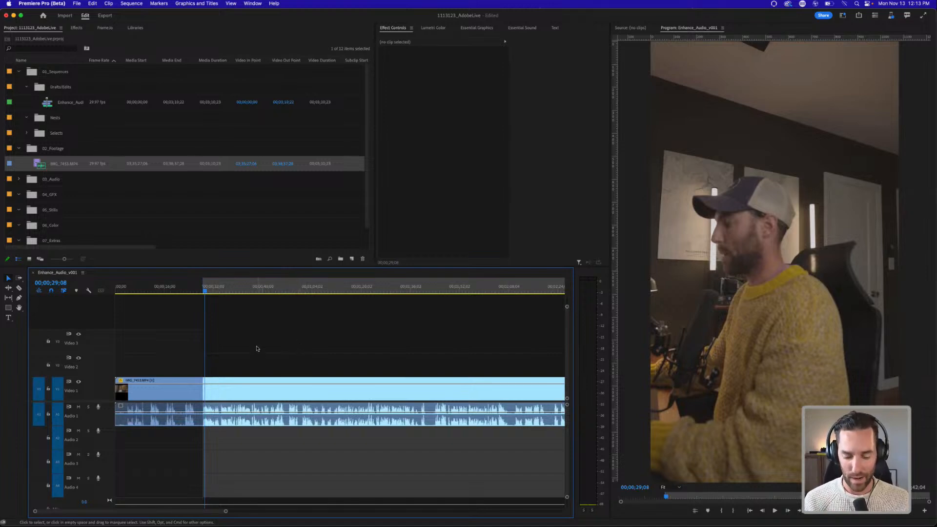
{"action": "key", "text": "space"}
{"action": "key", "text": "XF86AudioRaiseVolume"}
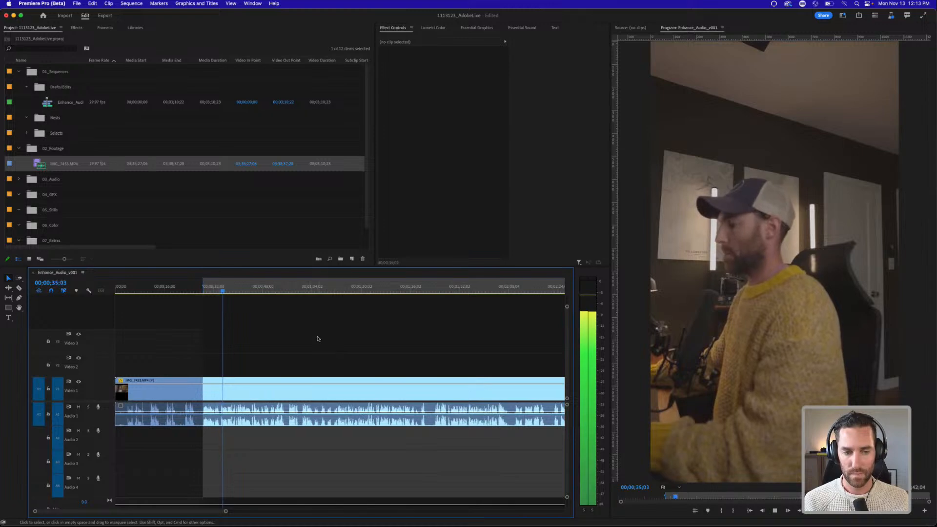
{"action": "key", "text": "space"}
{"action": "left_click", "coordinate": [294, 362]}
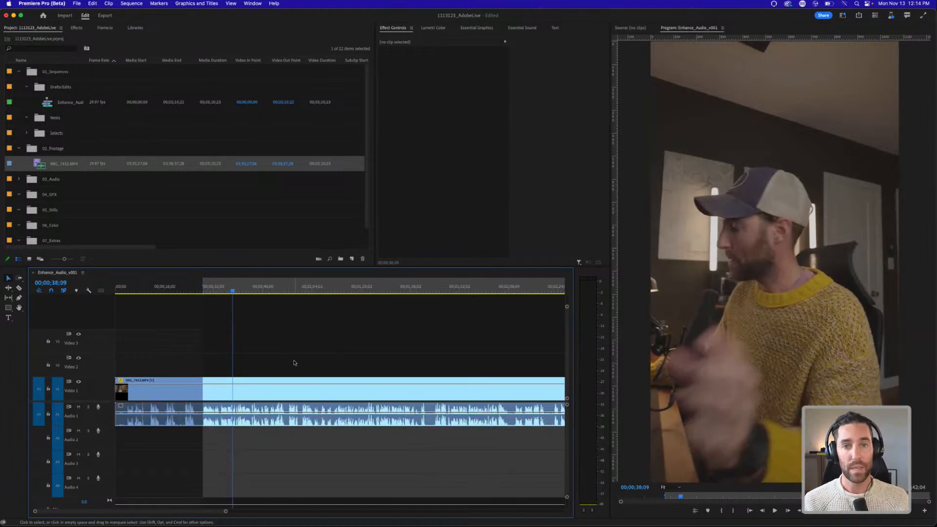
{"action": "key", "text": "o"}
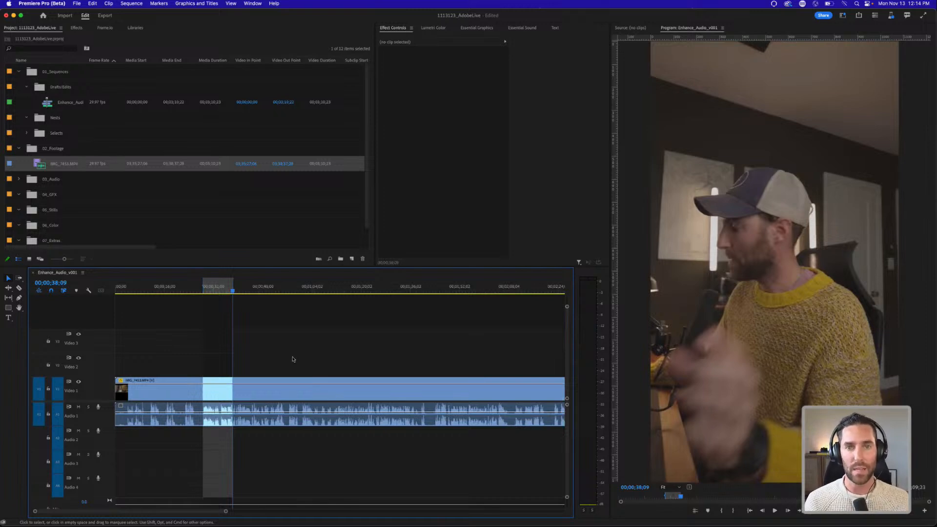
Step: Switch to the Audio workspace and tag the IMG_7453.MP4 timeline clip as Dialogue for Essential Sound
{"action": "key", "text": "minus"}
{"action": "key", "text": "minus"}
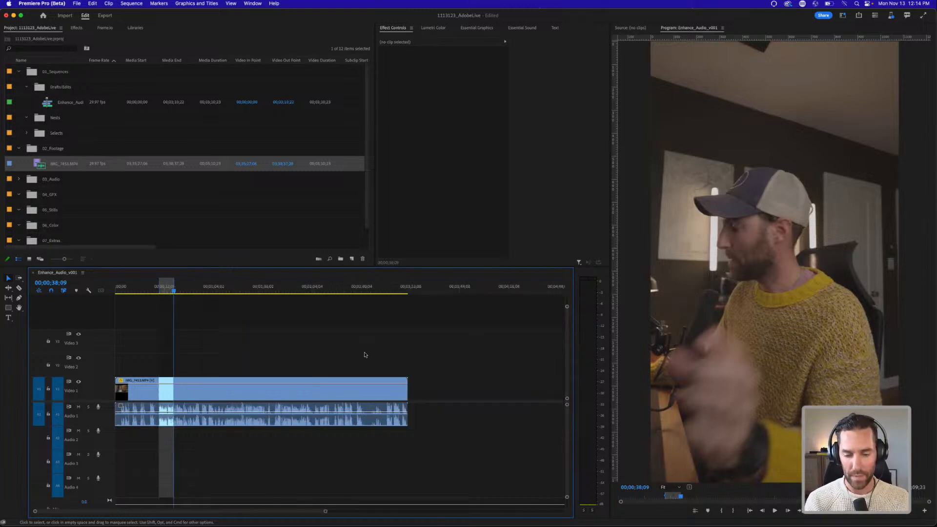
{"action": "key", "text": "equal"}
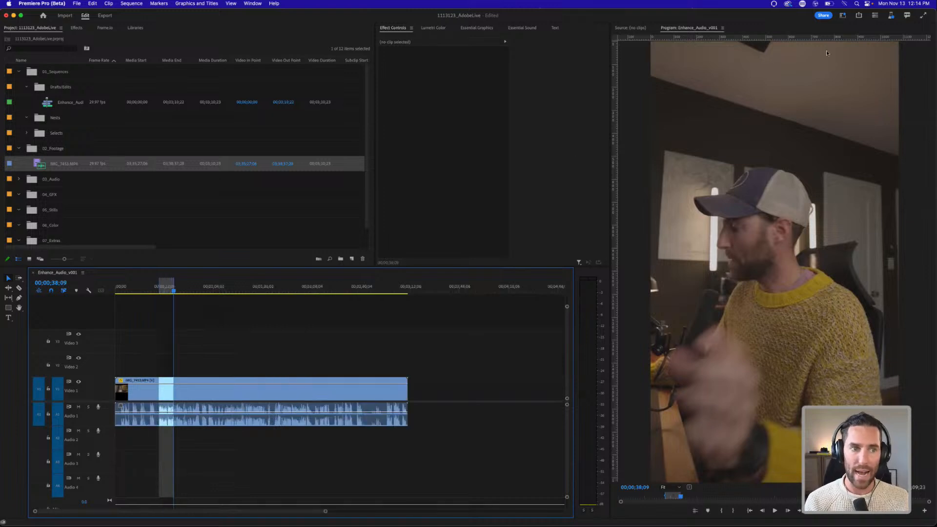
{"action": "left_click", "coordinate": [843, 15]}
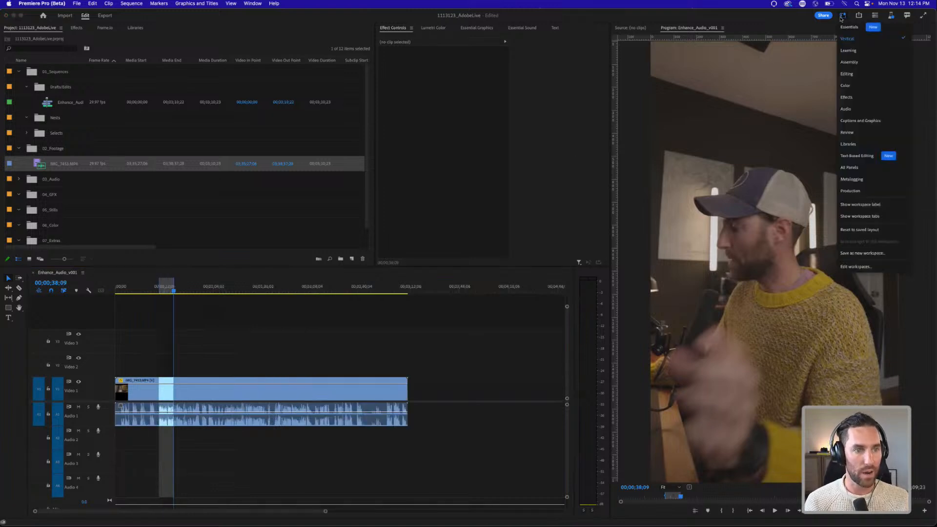
{"action": "left_click", "coordinate": [846, 108]}
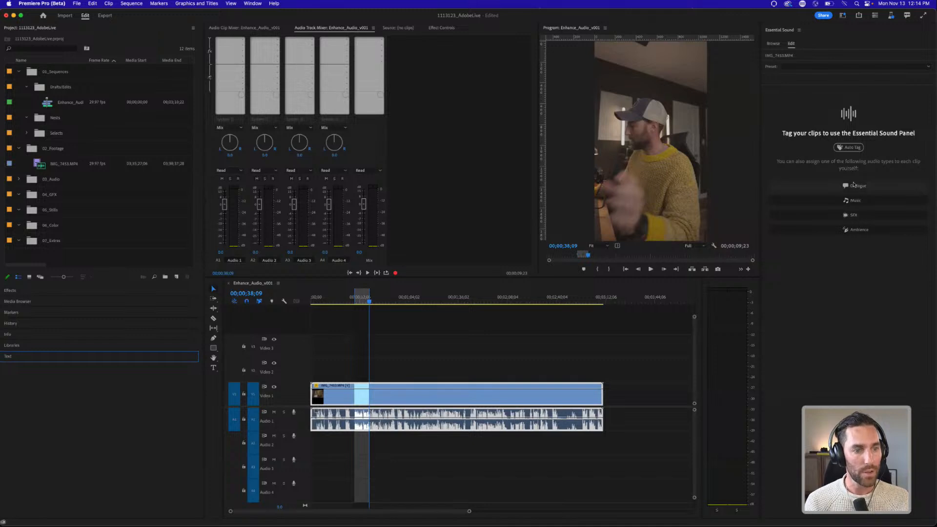
{"action": "left_click", "coordinate": [854, 186]}
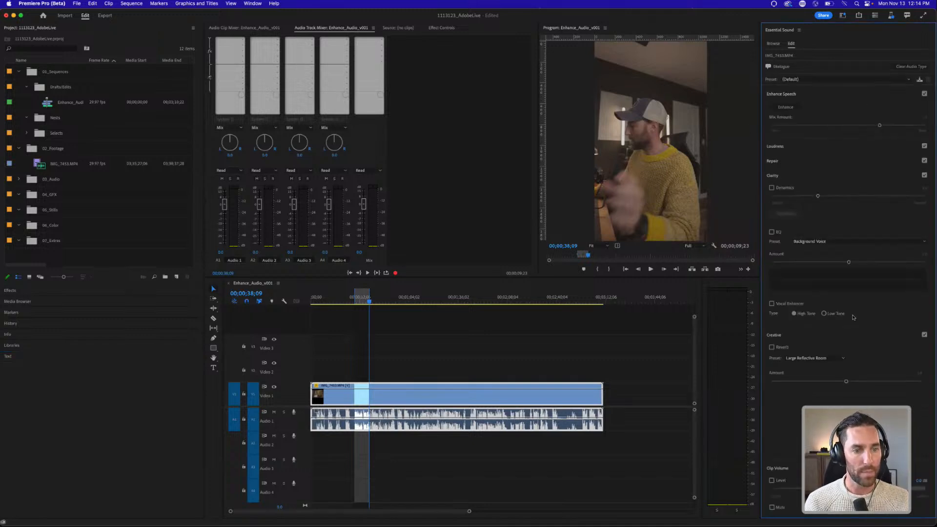
{"action": "left_click", "coordinate": [815, 80]}
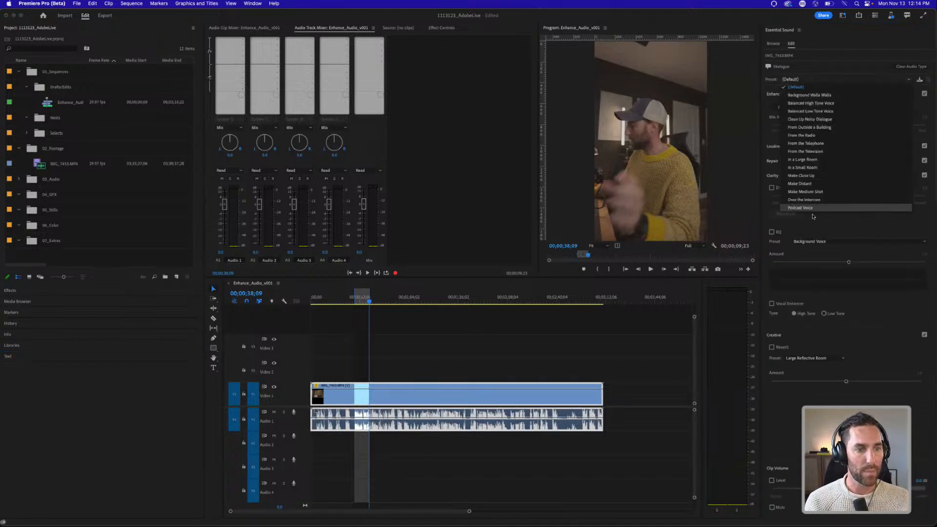
{"action": "left_click", "coordinate": [822, 68]}
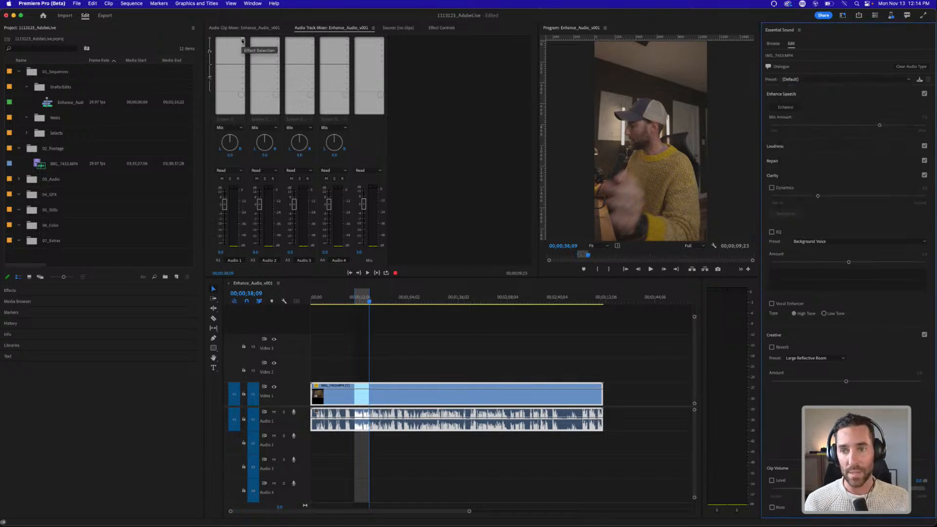
{"action": "left_click", "coordinate": [242, 41]}
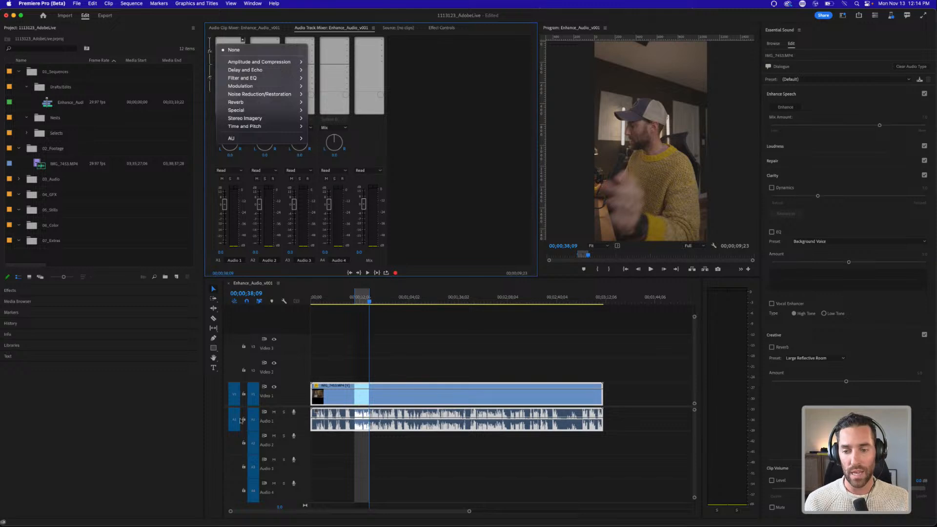
{"action": "mouse_move", "coordinate": [268, 60]}
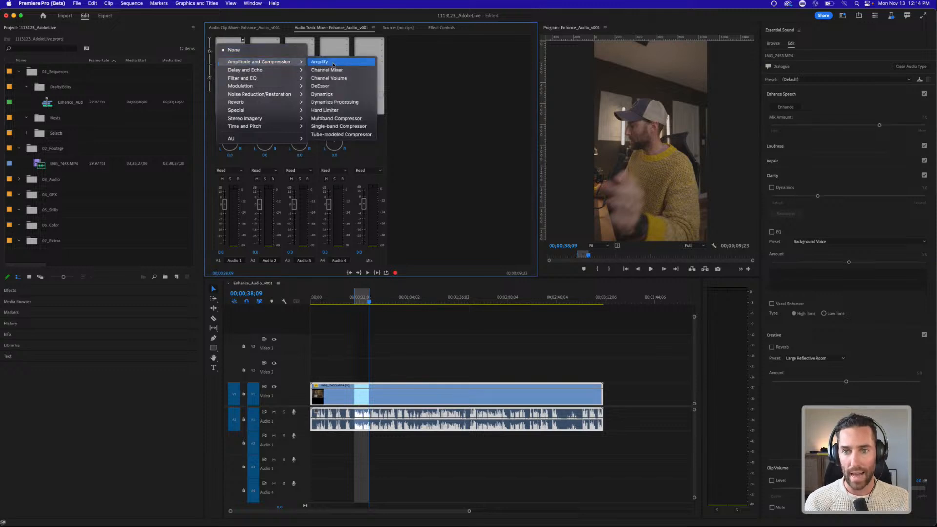
{"action": "left_click", "coordinate": [325, 125]}
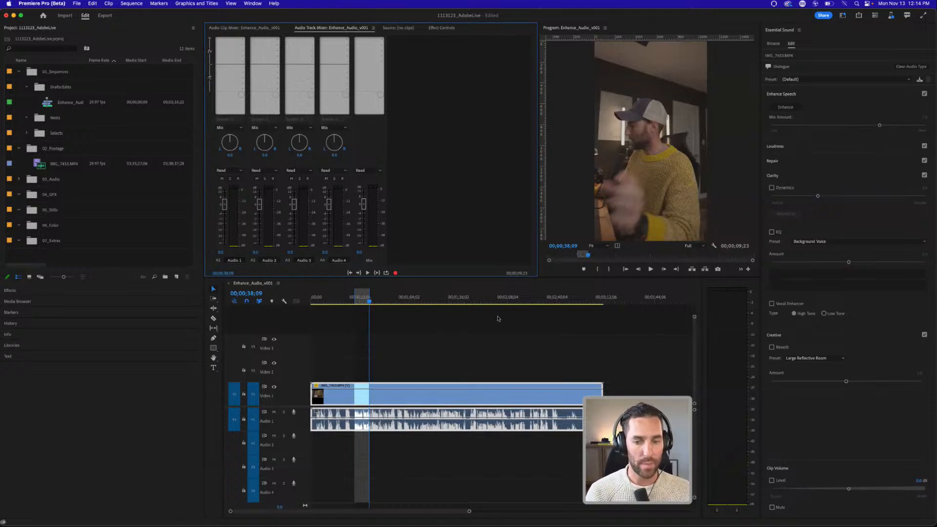
Step: Split the IMG_7453.MP4 timeline clip at the marked In and Out points to isolate the short speech section
{"action": "left_click", "coordinate": [368, 317]}
{"action": "right_click", "coordinate": [367, 299]}
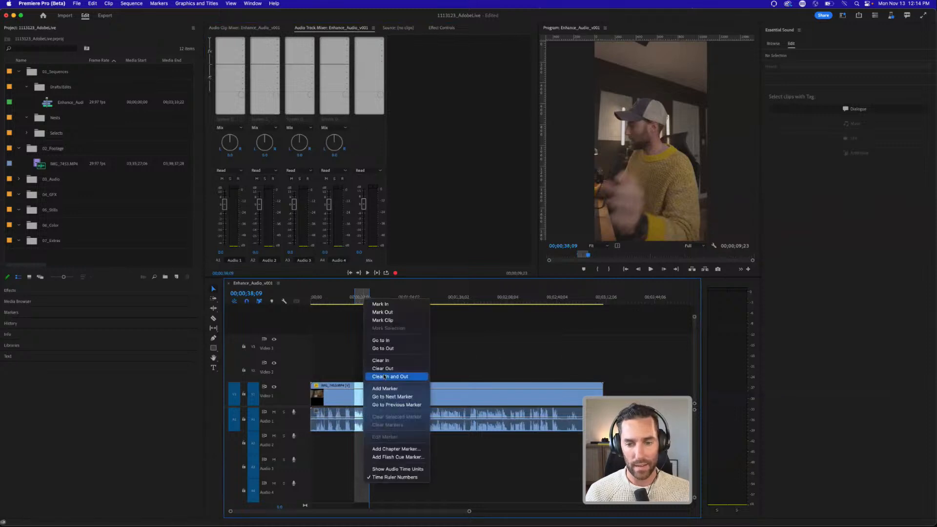
{"action": "left_click", "coordinate": [497, 360]}
{"action": "key", "text": "="}
{"action": "key", "text": "="}
{"action": "left_click_drag", "start_coordinate": [458, 297], "coordinate": [502, 302]}
{"action": "key", "text": "super+k"}
{"action": "key", "text": "super+k"}
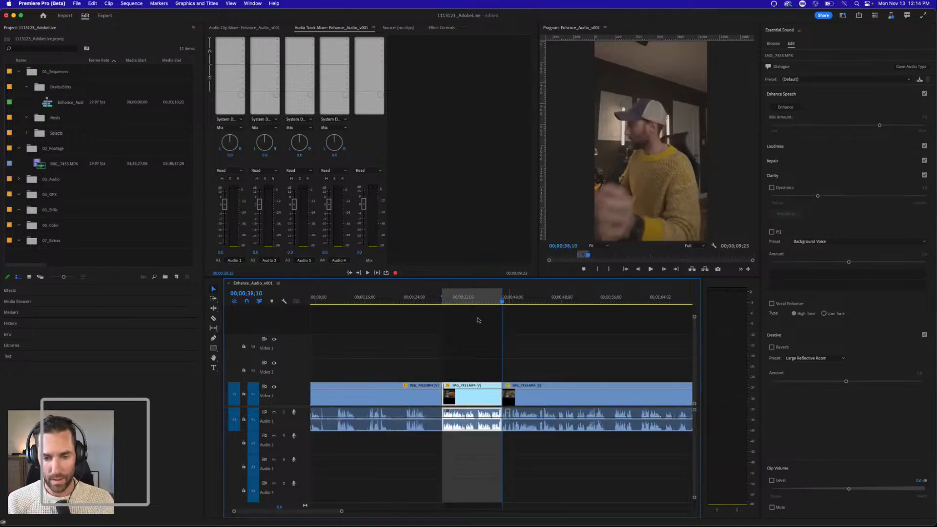
Step: Ripple-delete the segment before the isolated speech section and clear the sequence's In and Out points
{"action": "left_click_drag", "start_coordinate": [360, 366], "coordinate": [388, 451]}
{"action": "key", "text": "shift+Delete"}
{"action": "left_click", "coordinate": [588, 350]}
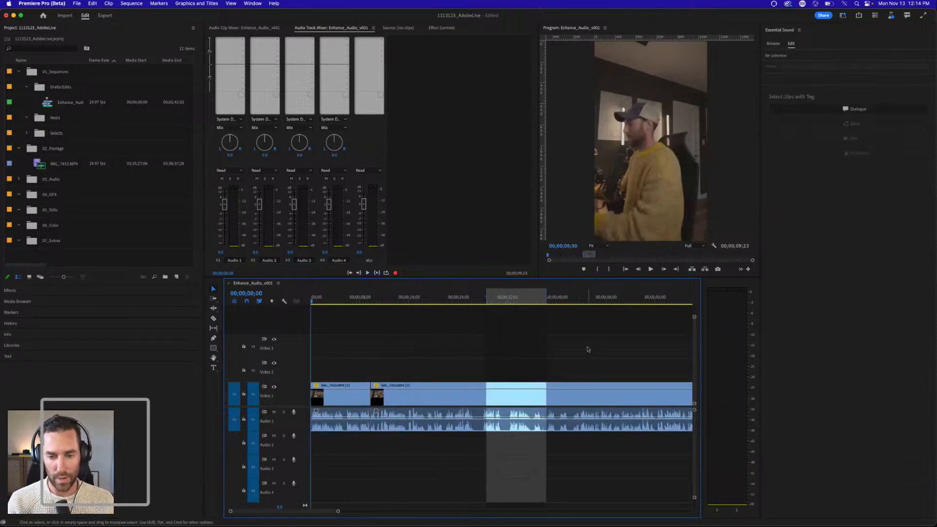
{"action": "key", "text": "minus"}
{"action": "right_click", "coordinate": [419, 301]}
{"action": "left_click", "coordinate": [445, 379]}
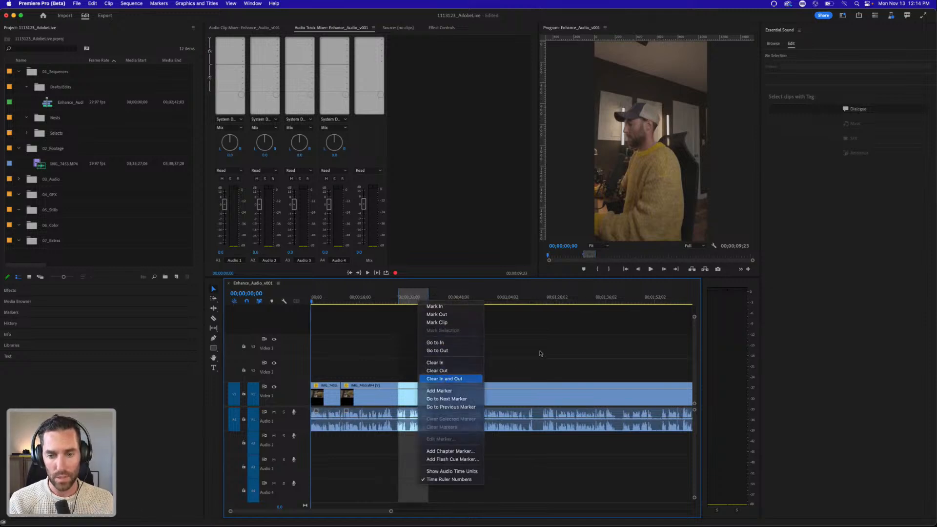
Step: Delete the long remaining segment after the isolated speech section and return the playhead to the sequence start
{"action": "left_click_drag", "start_coordinate": [513, 337], "coordinate": [445, 449]}
{"action": "key", "text": "Delete"}
{"action": "key", "text": "equal"}
{"action": "key", "text": "equal"}
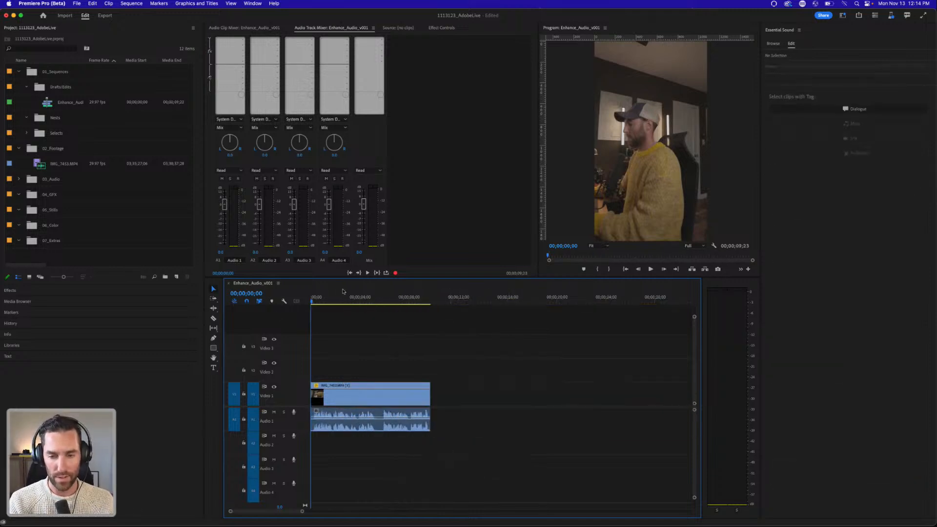
{"action": "left_click", "coordinate": [356, 298]}
{"action": "left_click_drag", "start_coordinate": [387, 318], "coordinate": [301, 324]}
{"action": "left_click_drag", "start_coordinate": [341, 299], "coordinate": [209, 310]}
{"action": "left_click", "coordinate": [401, 342]}
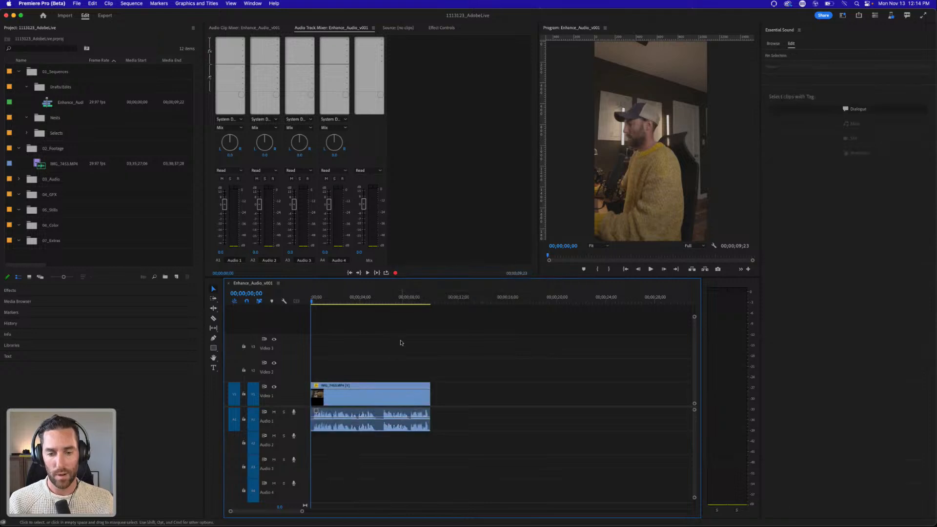
Step: Apply Enhance Speech to the trimmed dialogue clip
{"action": "left_click", "coordinate": [350, 427]}
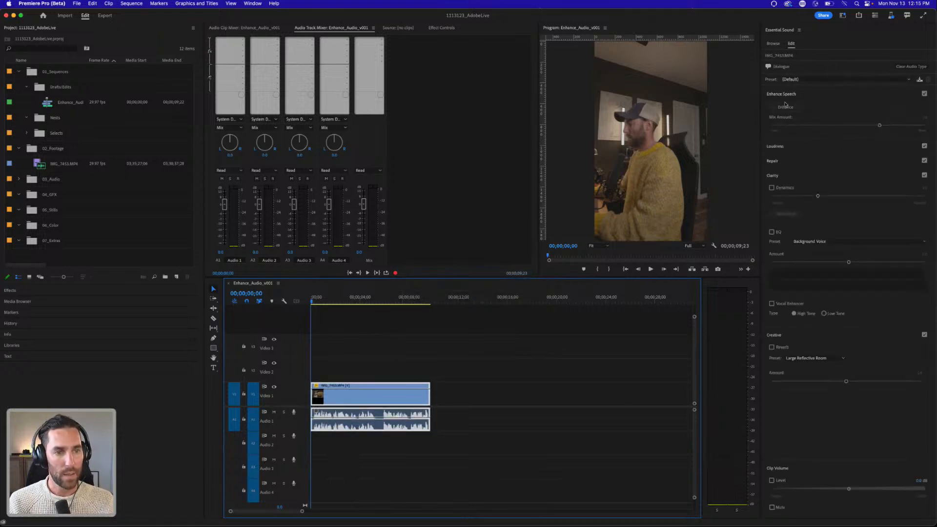
{"action": "left_click", "coordinate": [786, 108]}
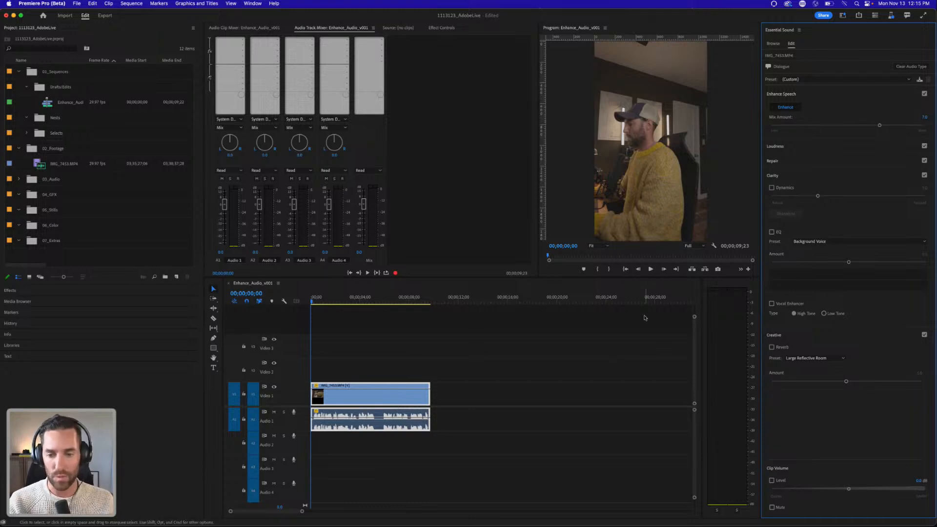
{"action": "left_click", "coordinate": [428, 325]}
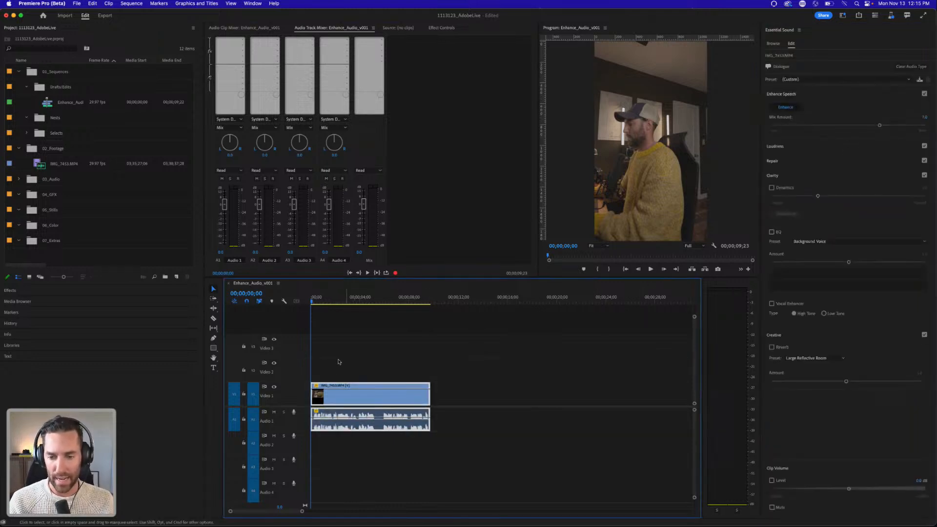
Step: Play the clip from the start with Enhance Speech off and switch it back on during playback to compare
{"action": "left_click", "coordinate": [924, 94]}
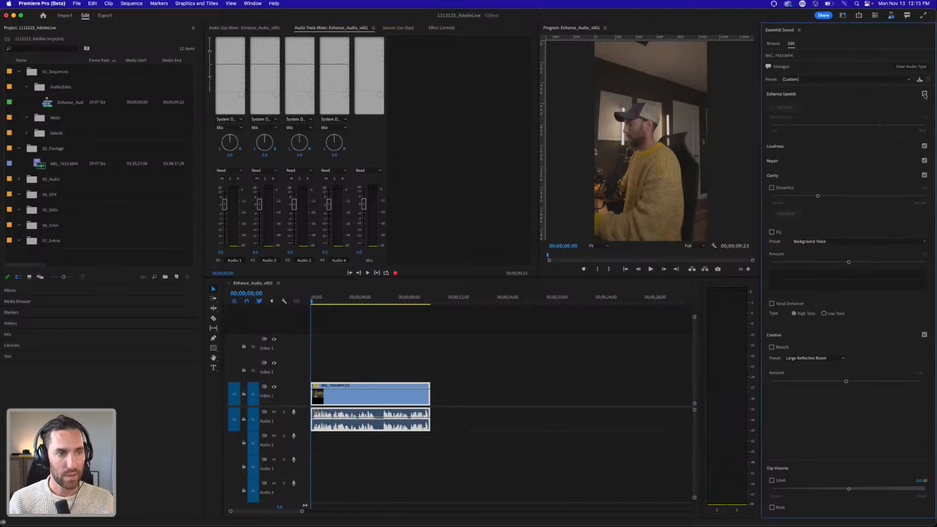
{"action": "key", "text": "space"}
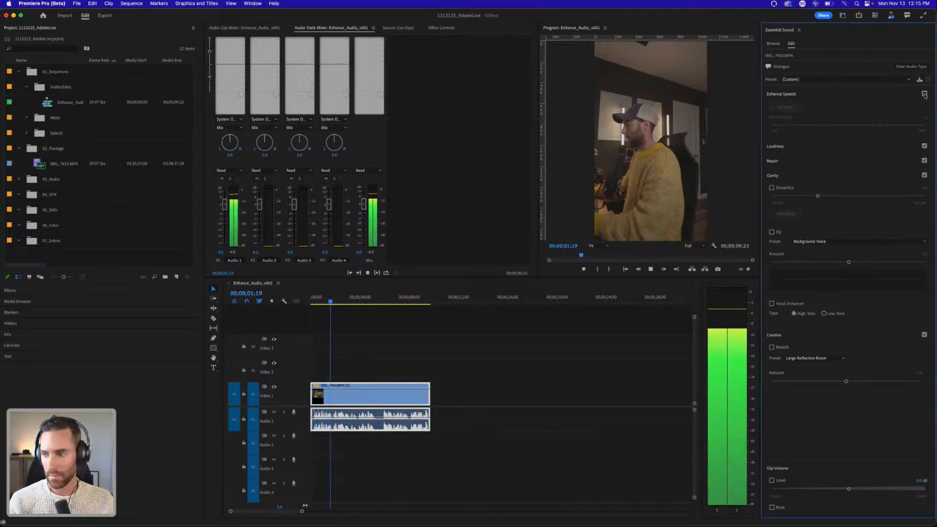
{"action": "left_click", "coordinate": [924, 94]}
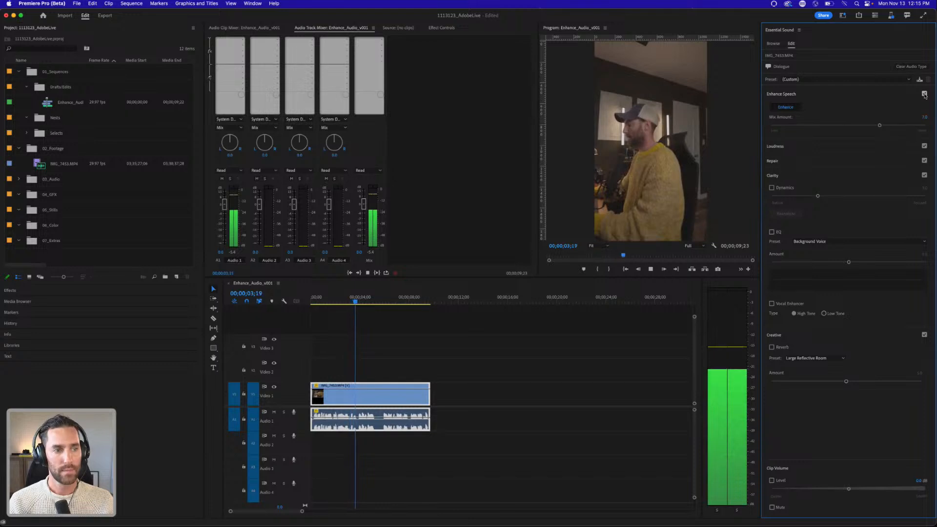
{"action": "key", "text": "space"}
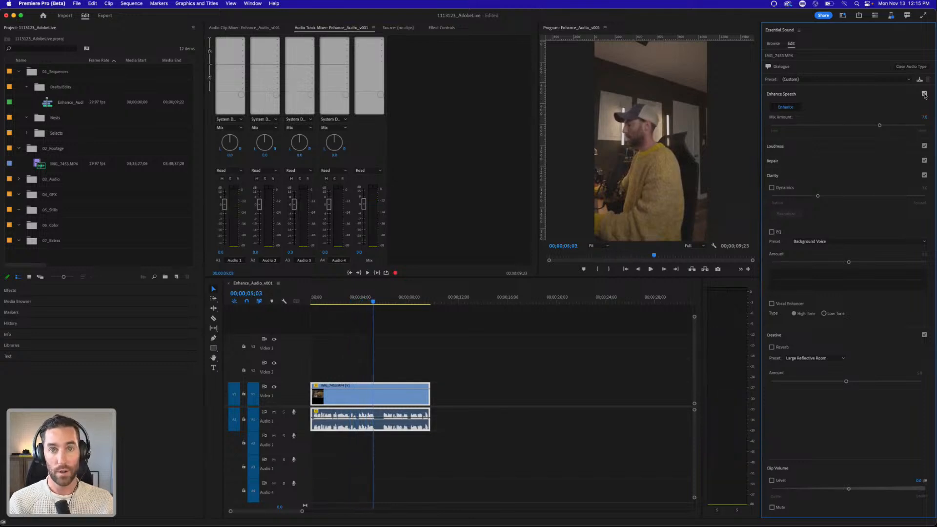
Step: Replay from 00;00;01;29 with Enhance Speech off and re-enable it partway to compare the original and enhanced dialogue again
{"action": "left_click", "coordinate": [335, 298]}
{"action": "left_click", "coordinate": [384, 354]}
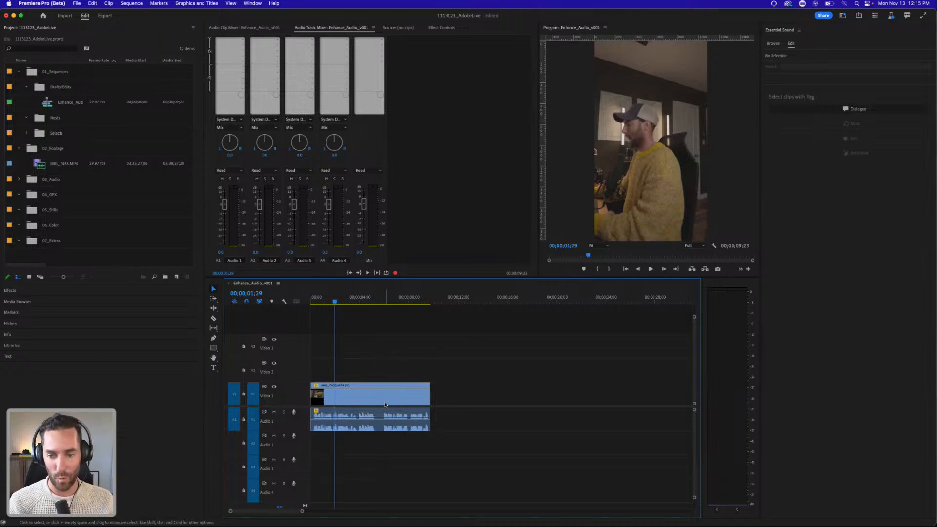
{"action": "left_click", "coordinate": [385, 405]}
{"action": "left_click", "coordinate": [924, 94]}
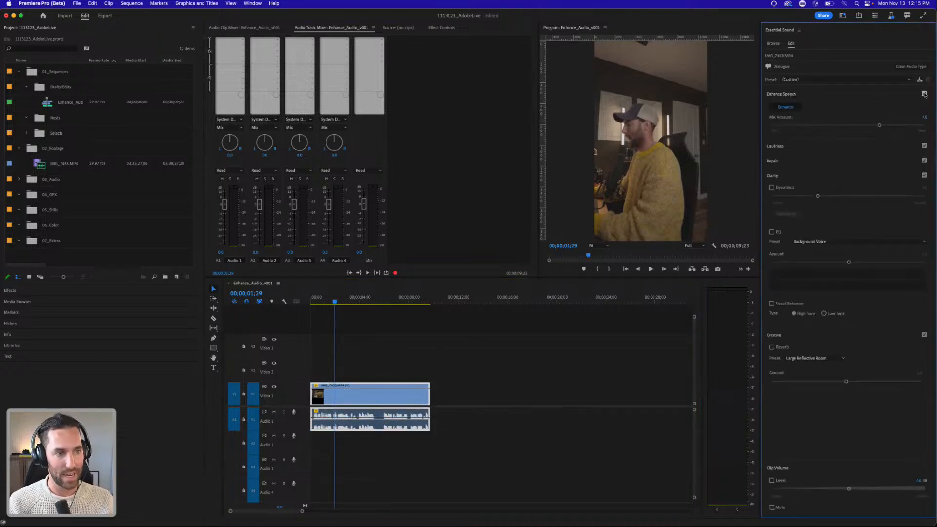
{"action": "left_click", "coordinate": [418, 360]}
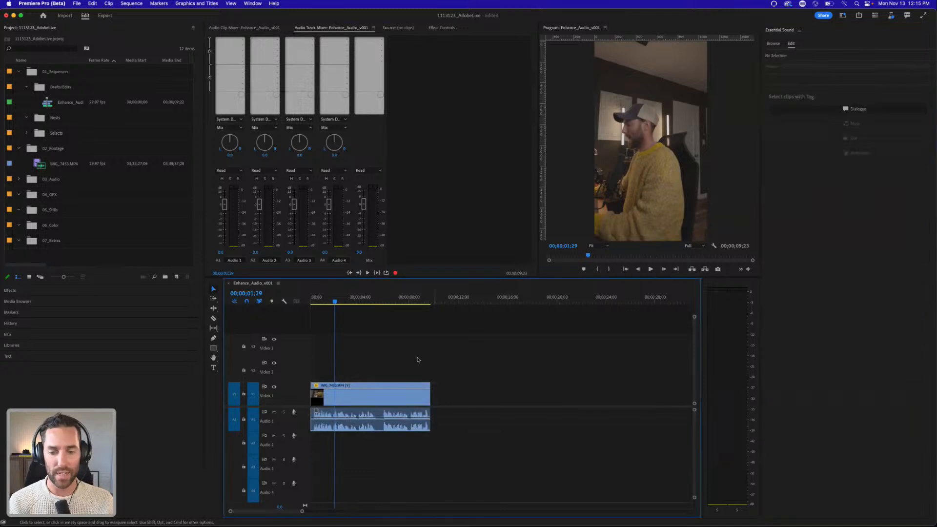
{"action": "key", "text": "space"}
{"action": "left_click", "coordinate": [854, 109]}
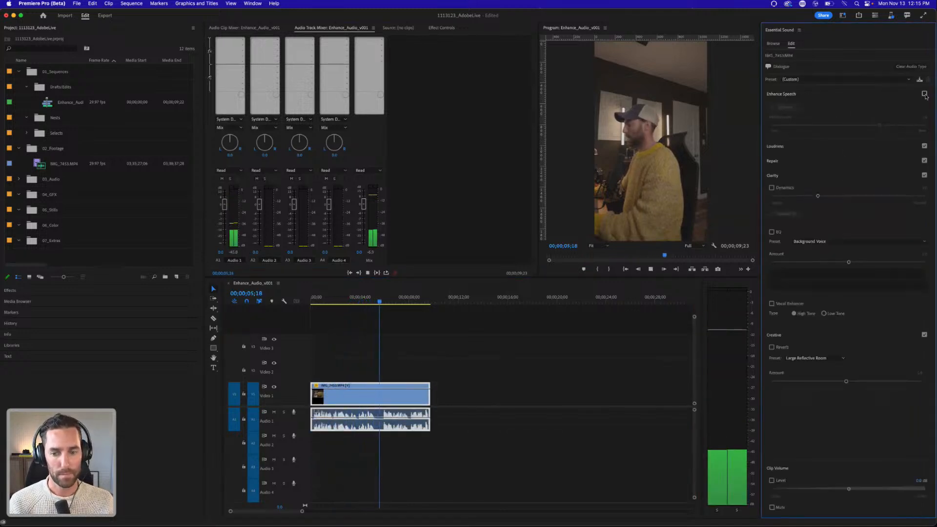
{"action": "left_click", "coordinate": [924, 93]}
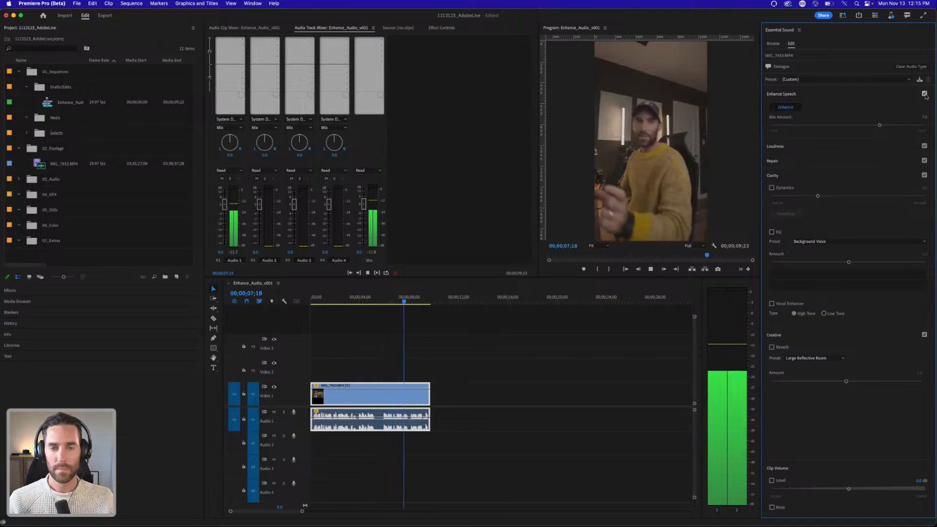
{"action": "key", "text": "space"}
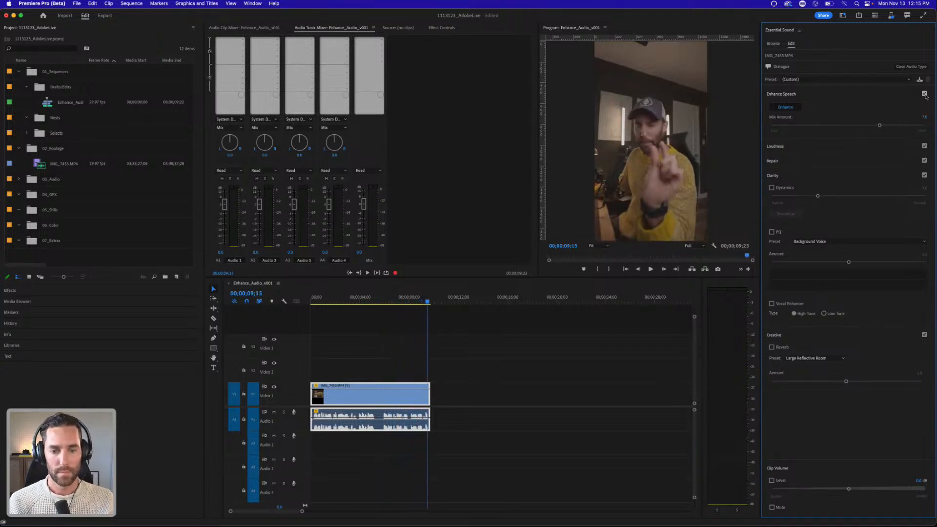
Step: Move the playhead to 00;00;06;12 and set the Enhance Speech Mix Amount to 9
{"action": "left_click", "coordinate": [407, 301]}
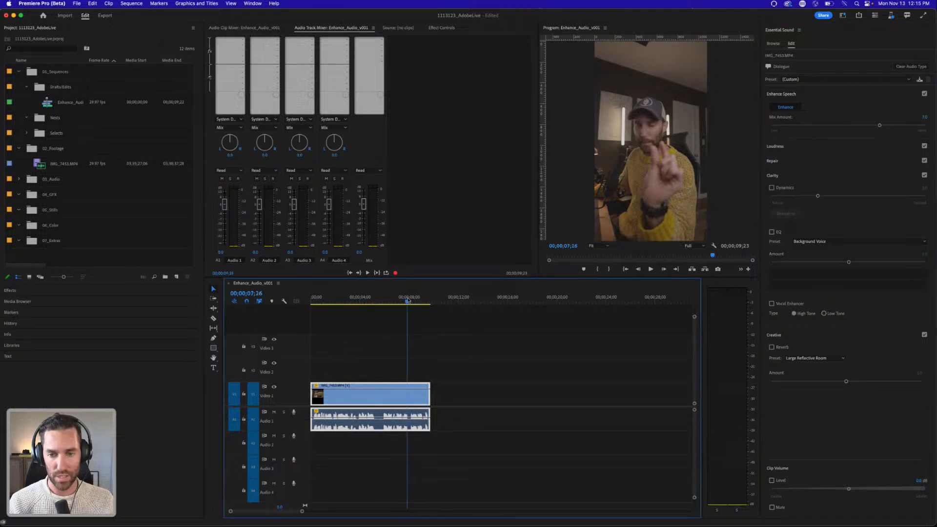
{"action": "left_click_drag", "start_coordinate": [408, 301], "coordinate": [390, 302]}
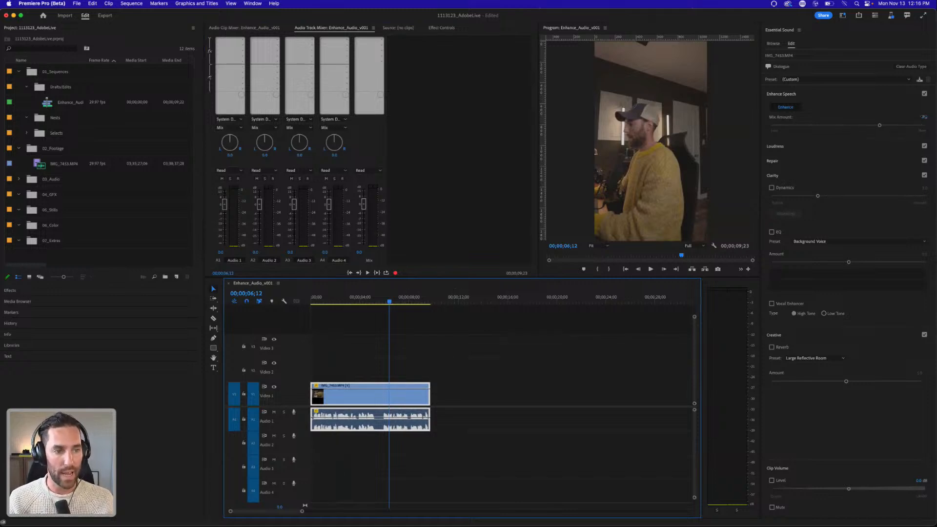
{"action": "left_click", "coordinate": [920, 118]}
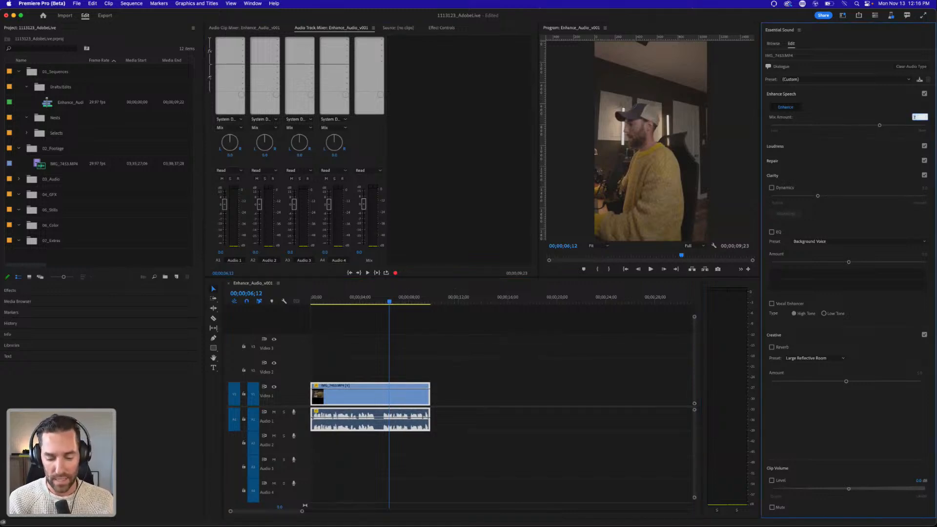
{"action": "type", "text": "9"}
{"action": "key", "text": "Return"}
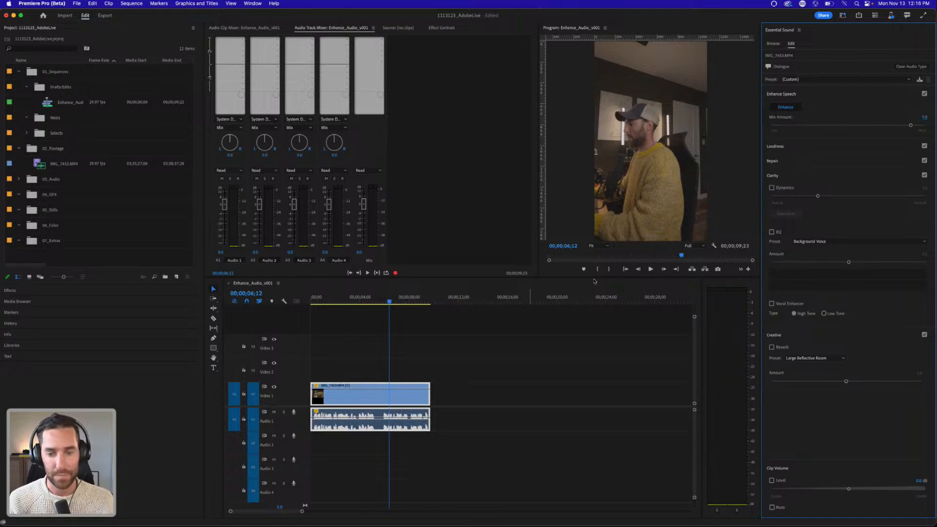
Step: Play the clip from about 00;00;06;00 and turn off Enhance Speech during playback to compare the dialogue
{"action": "left_click", "coordinate": [449, 370]}
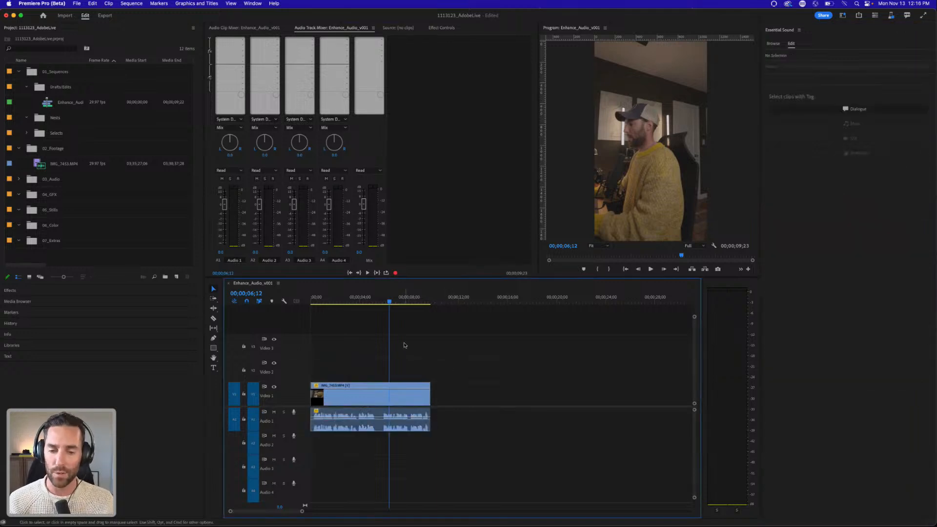
{"action": "left_click", "coordinate": [382, 299]}
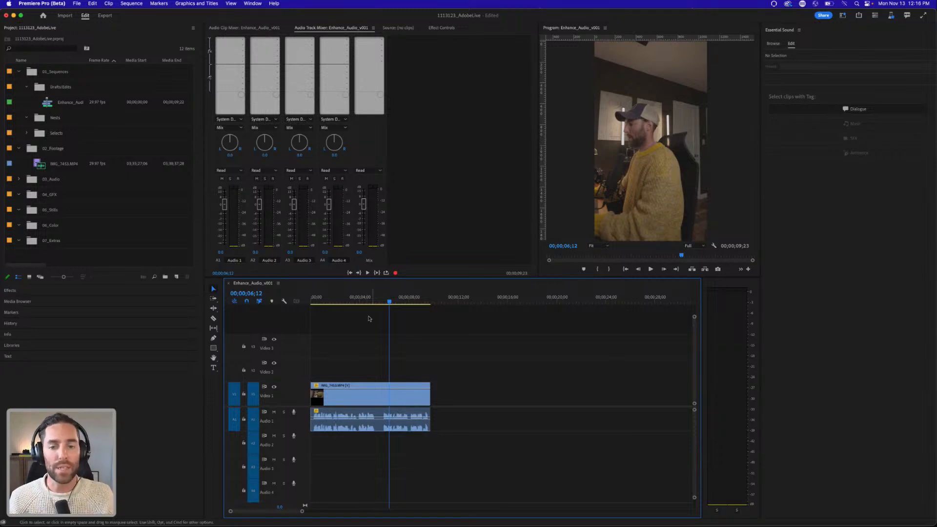
{"action": "key", "text": "space"}
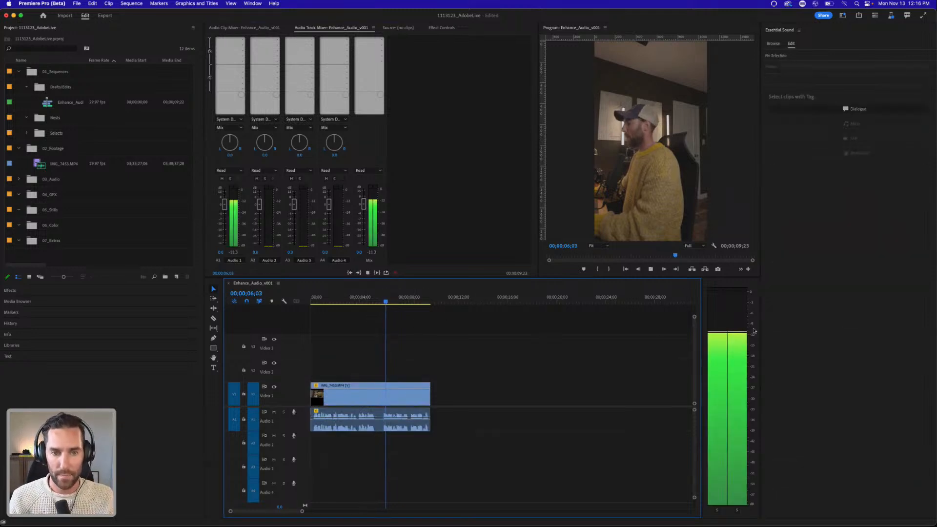
{"action": "left_click", "coordinate": [862, 110]}
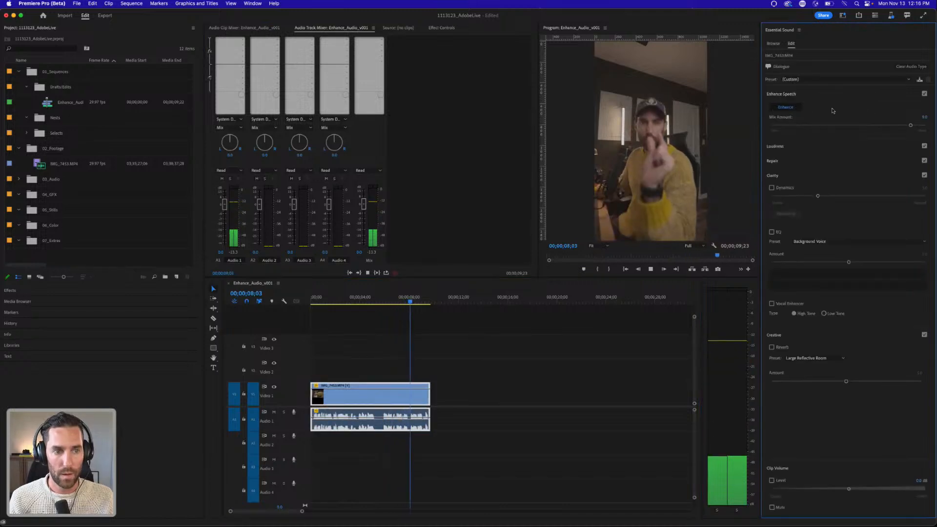
{"action": "left_click", "coordinate": [925, 94]}
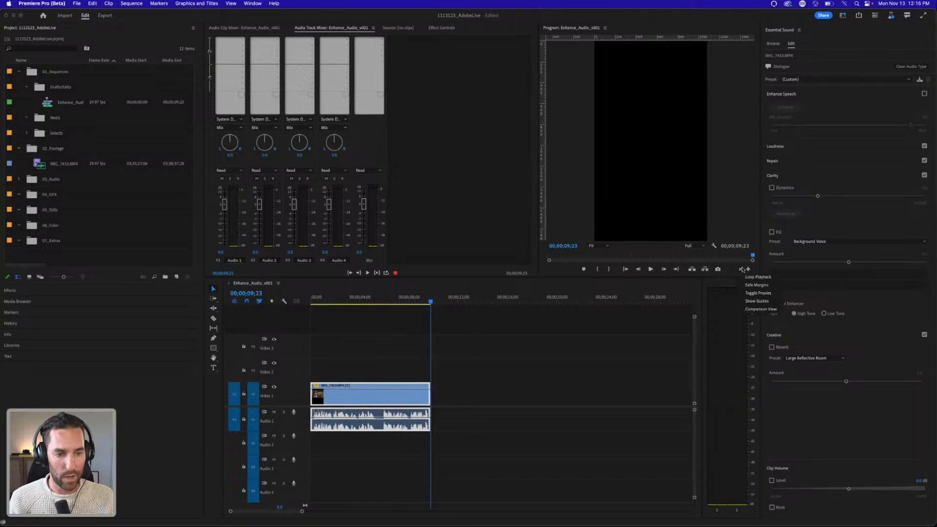
Step: Enable looped playback, play from 00;00;07;18 and toggle Enhance Speech on and off to compare, stopping with it off
{"action": "left_click", "coordinate": [405, 301]}
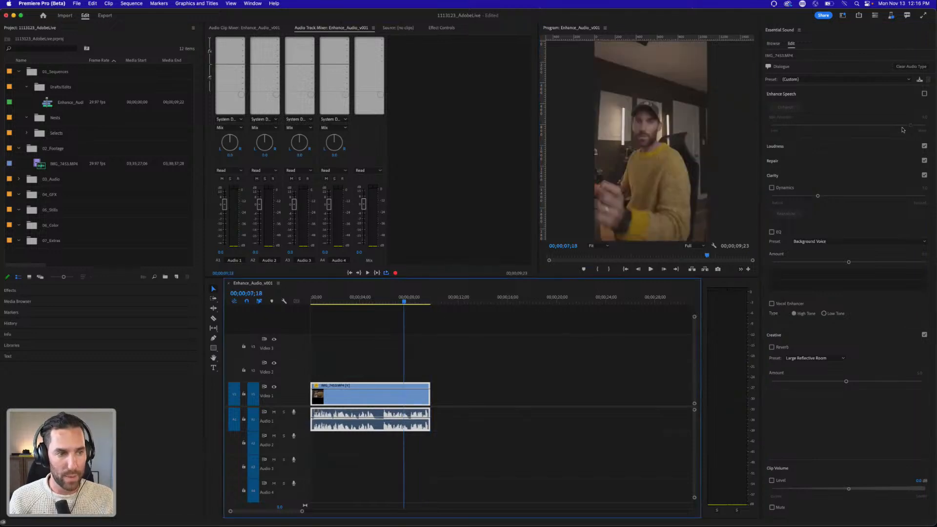
{"action": "key", "text": "space"}
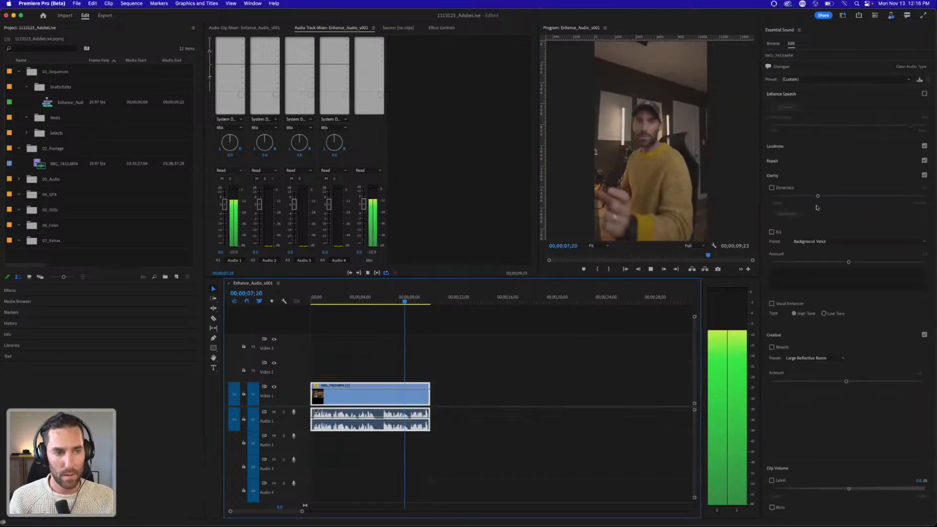
{"action": "left_click", "coordinate": [924, 93]}
{"action": "left_click", "coordinate": [924, 93]}
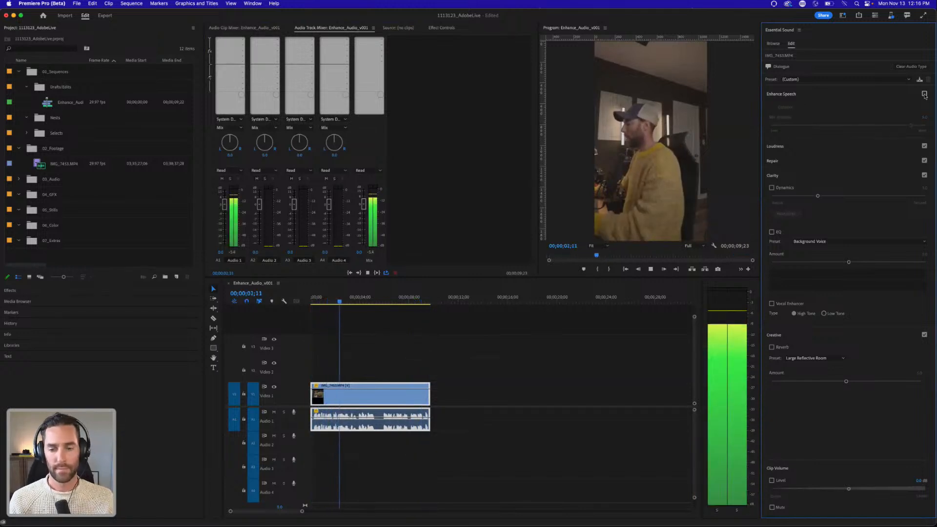
{"action": "key", "text": "space"}
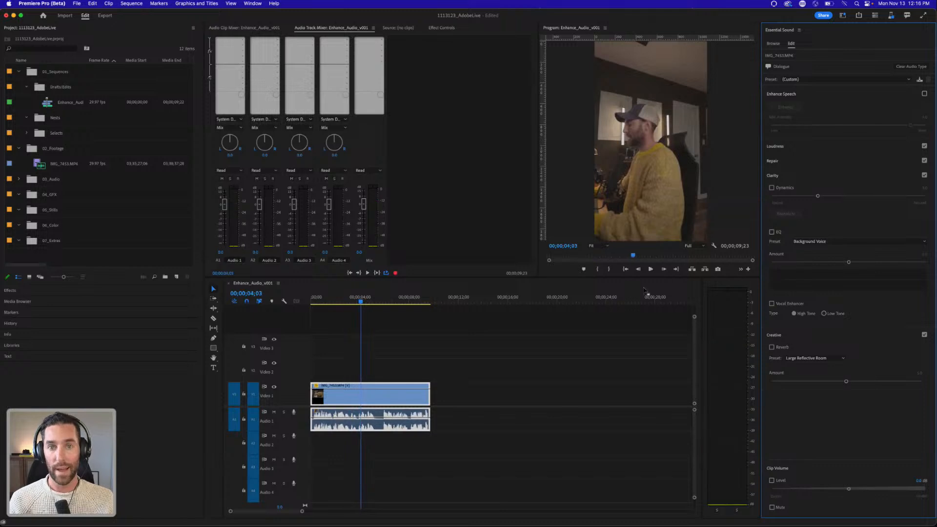
Step: Add the Amplify effect from Amplitude and Compression to the Audio 1 track in the Audio Track Mixer
{"action": "left_click", "coordinate": [519, 397]}
{"action": "left_click", "coordinate": [399, 421]}
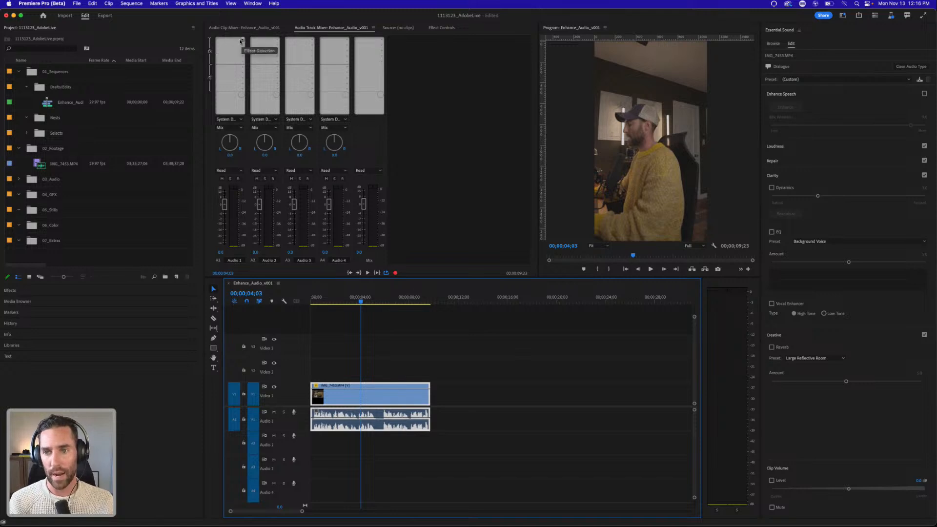
{"action": "left_click", "coordinate": [340, 28]}
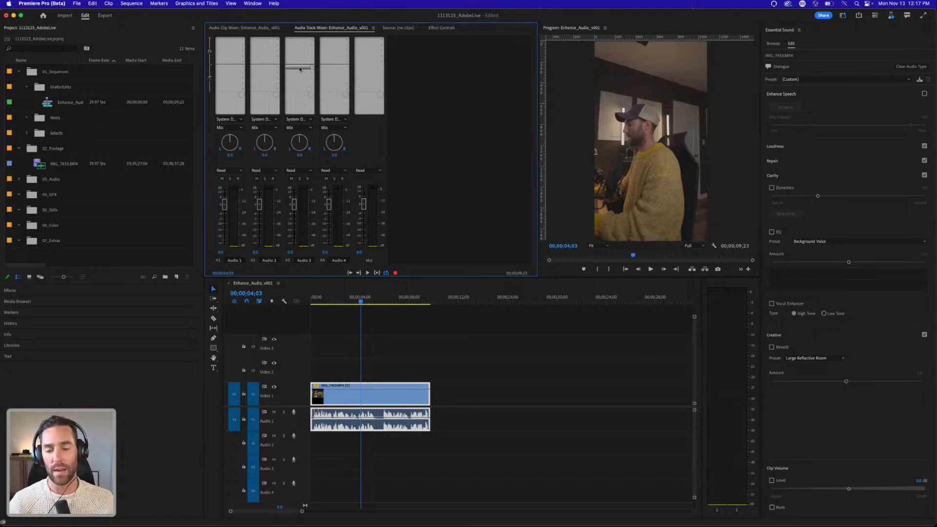
{"action": "left_click", "coordinate": [242, 41]}
{"action": "mouse_move", "coordinate": [274, 62]}
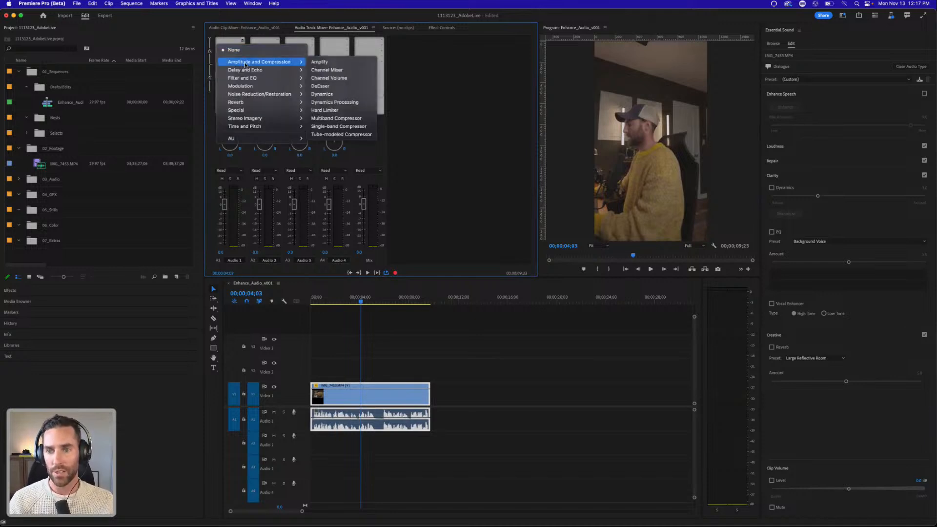
{"action": "left_click", "coordinate": [345, 63]}
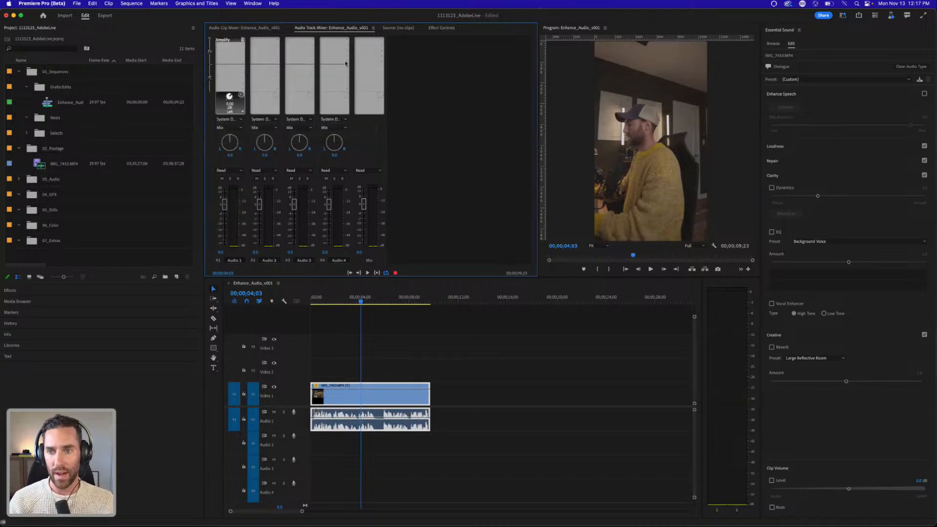
Step: Open the Audio 1 track's Amplify effect for editing and set its linked left and right gain to 3 dB
{"action": "double_click", "coordinate": [231, 42]}
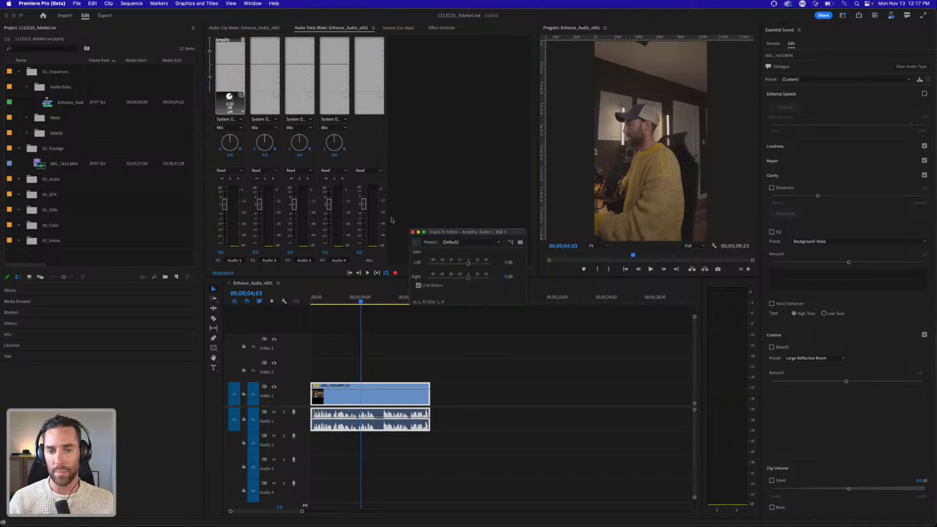
{"action": "left_click_drag", "start_coordinate": [443, 232], "coordinate": [439, 194]}
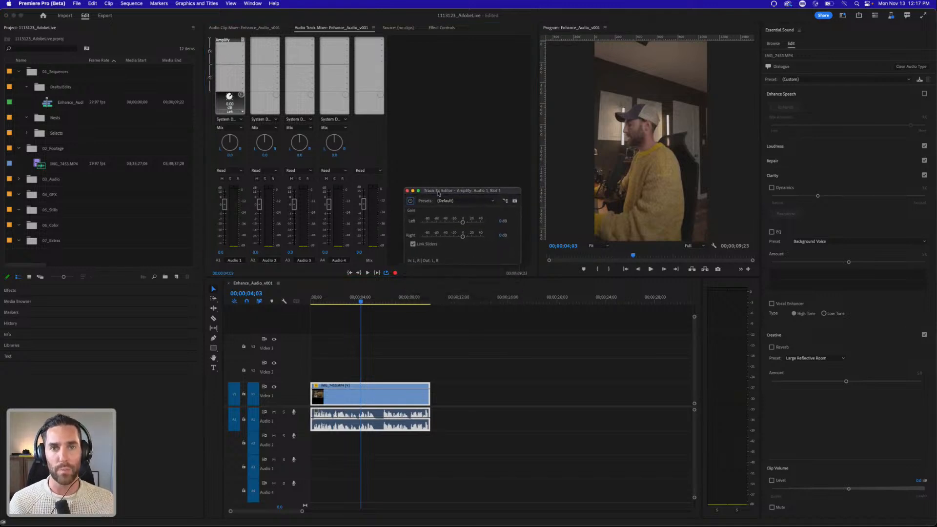
{"action": "left_click", "coordinate": [501, 221]}
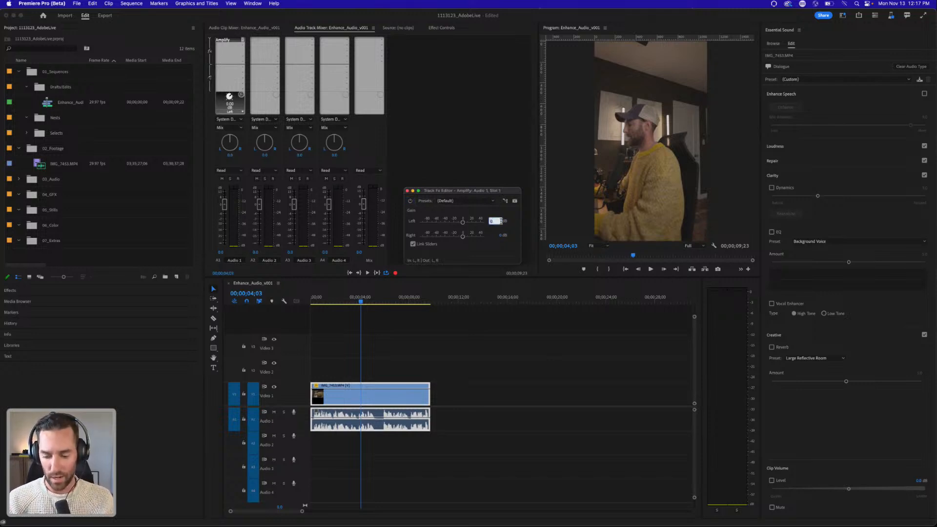
{"action": "type", "text": "3"}
{"action": "key", "text": "Return"}
Step: Play the sequence from the start and turn on Enhance Speech for the dialogue clip during playback
{"action": "left_click", "coordinate": [455, 370]}
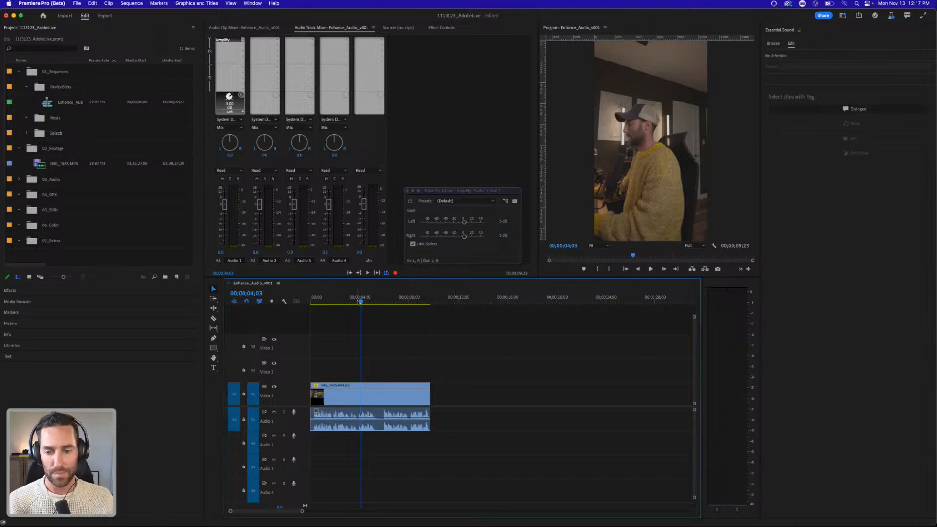
{"action": "left_click", "coordinate": [357, 302]}
{"action": "key", "text": "Home"}
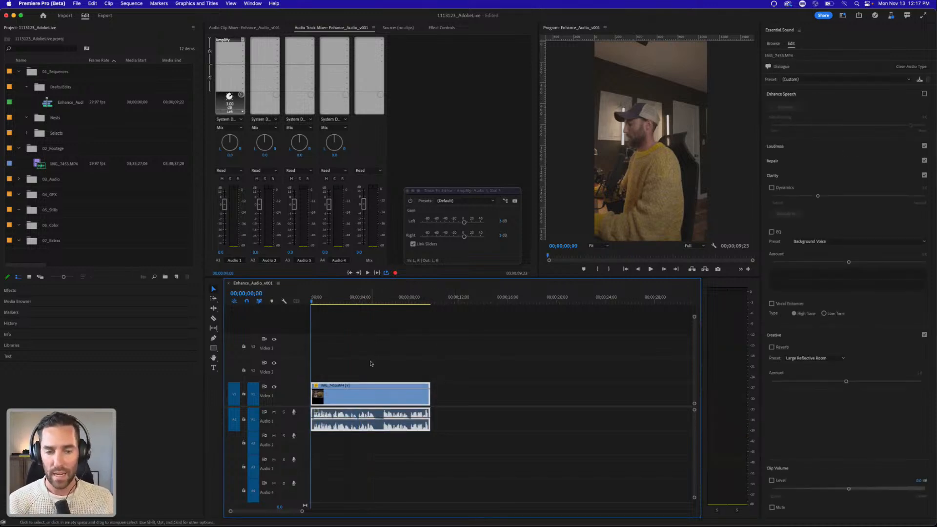
{"action": "left_click", "coordinate": [371, 362]}
{"action": "key", "text": "space"}
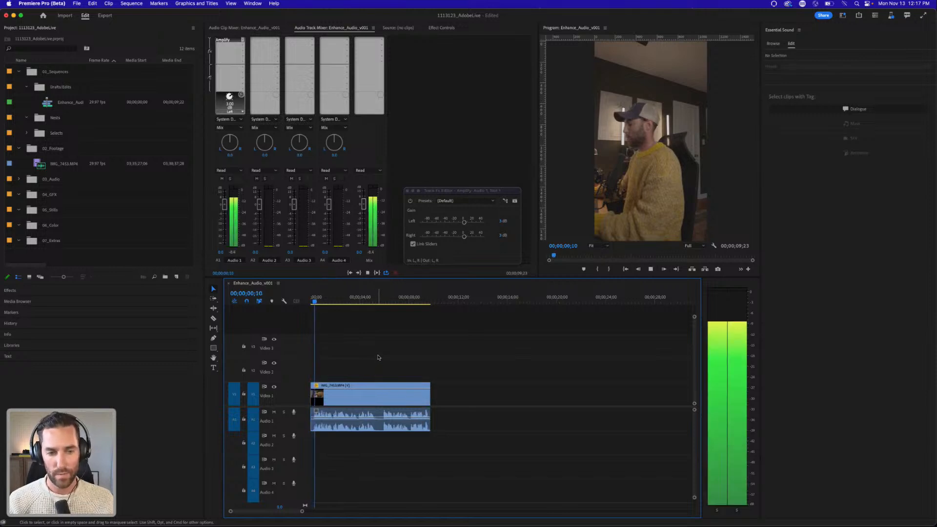
{"action": "left_click", "coordinate": [383, 426]}
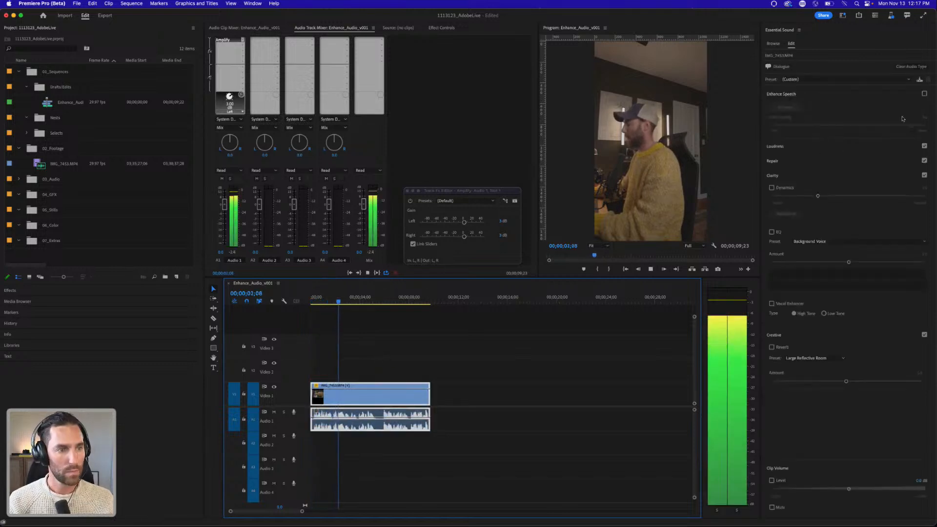
{"action": "left_click", "coordinate": [924, 94]}
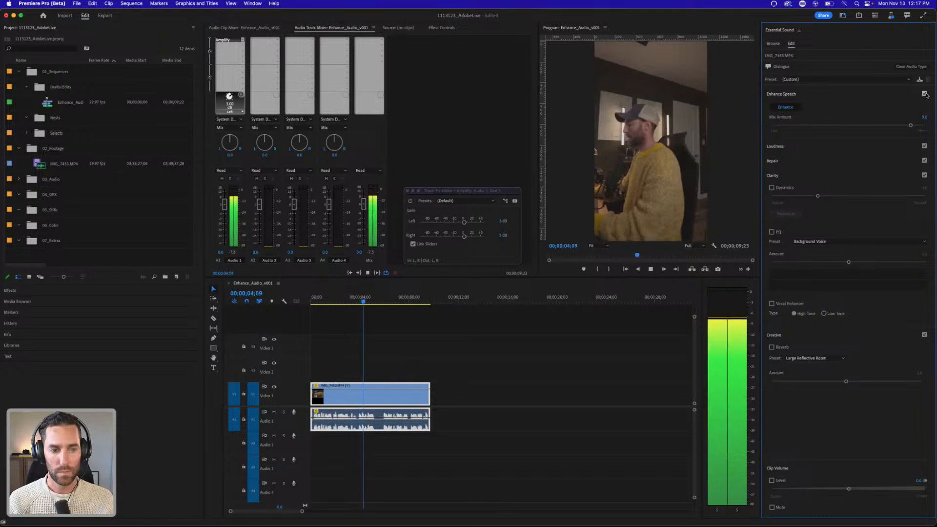
Step: Set the Amplify gain to 5 dB during playback, and turn off Enhance Speech to compare before stopping
{"action": "left_click", "coordinate": [502, 221]}
{"action": "type", "text": "5"}
{"action": "key", "text": "Return"}
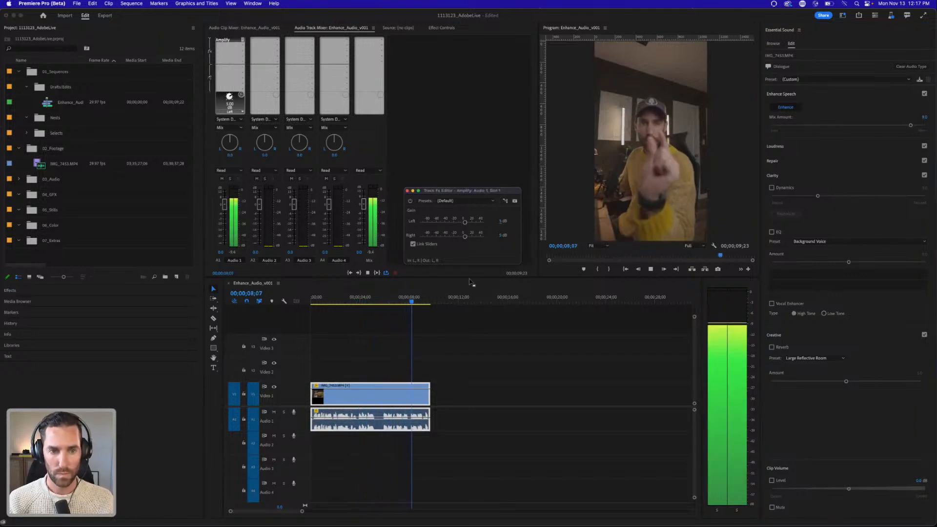
{"action": "left_click", "coordinate": [924, 94]}
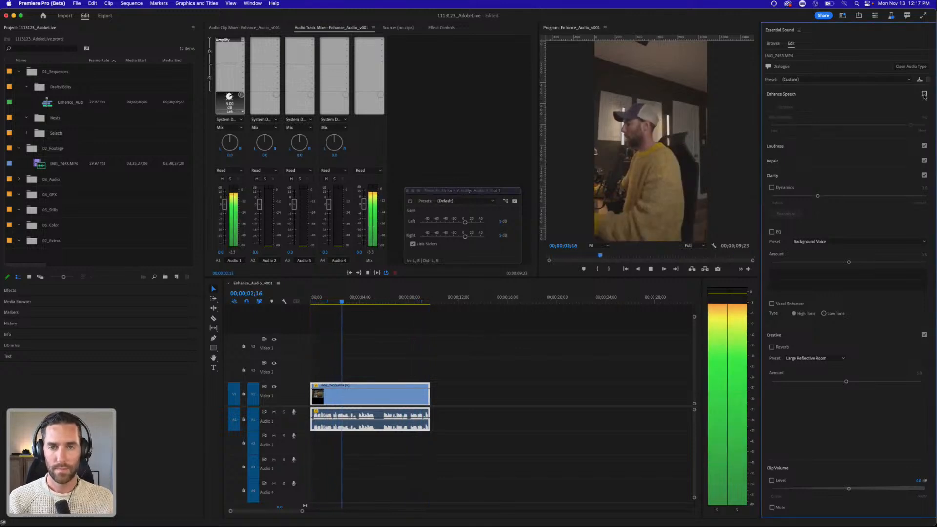
{"action": "key", "text": "space"}
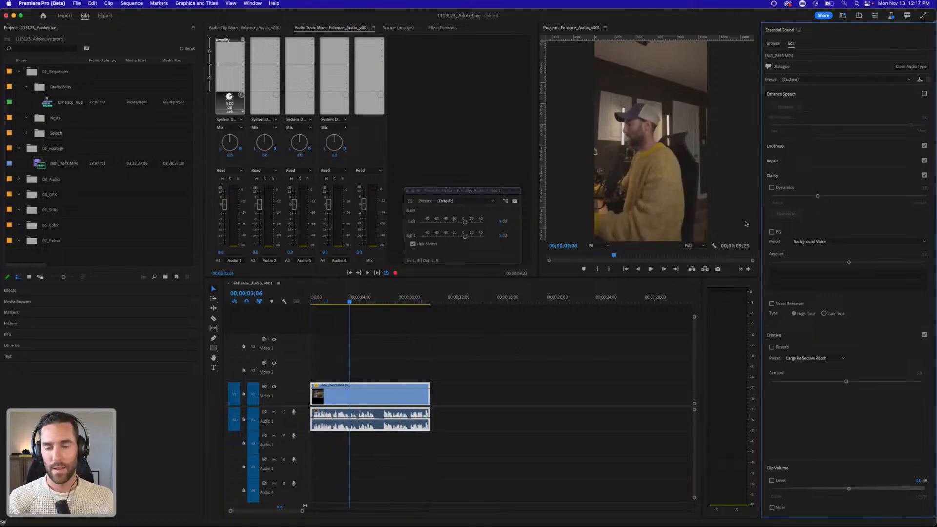
Step: Close the Amplify effect editor and turn Enhance Speech back on for the dialogue clip with a Mix Amount of 2
{"action": "left_click", "coordinate": [435, 365]}
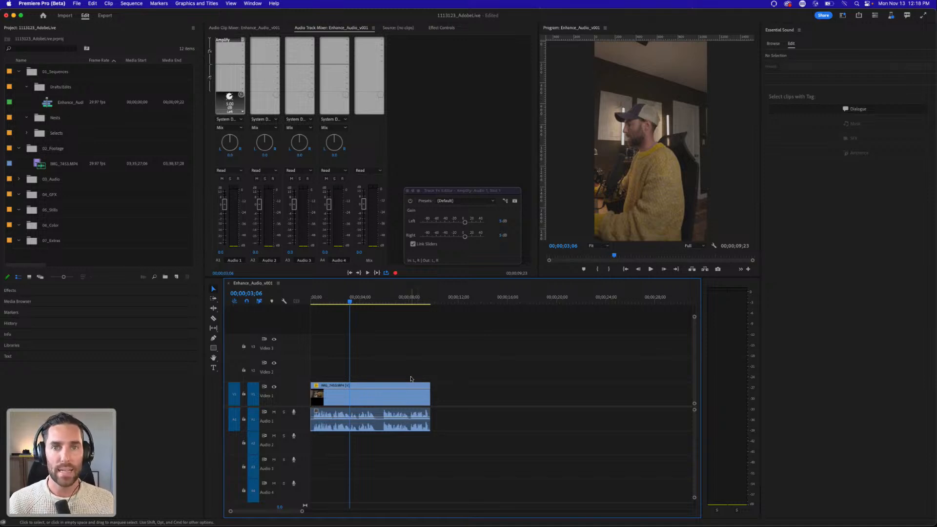
{"action": "left_click", "coordinate": [398, 424]}
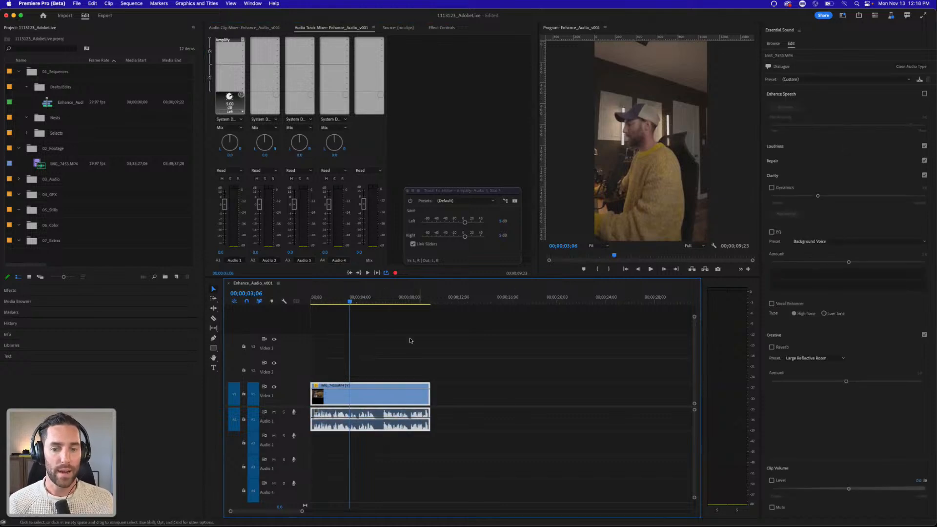
{"action": "left_click", "coordinate": [407, 191]}
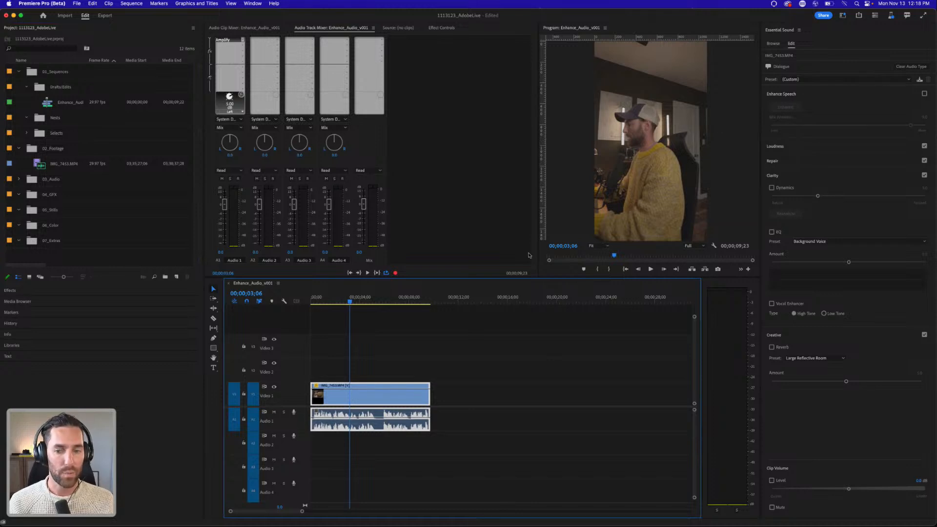
{"action": "left_click", "coordinate": [412, 364]}
{"action": "left_click", "coordinate": [385, 425]}
{"action": "left_click", "coordinate": [924, 93]}
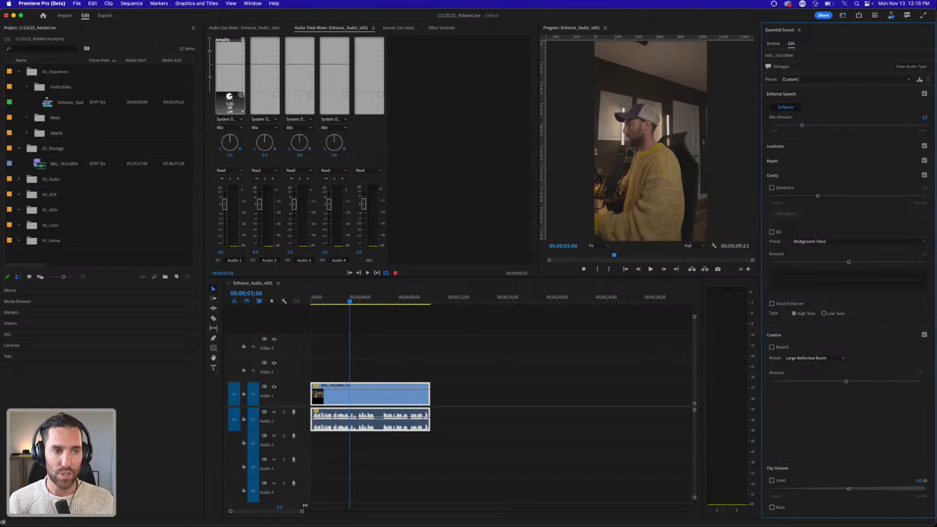
Step: Play the clip from 00;00;03;06 to hear the adjusted speech mix, stop at 00;00;06;08 and save the project
{"action": "left_click", "coordinate": [444, 343]}
{"action": "key", "text": "space"}
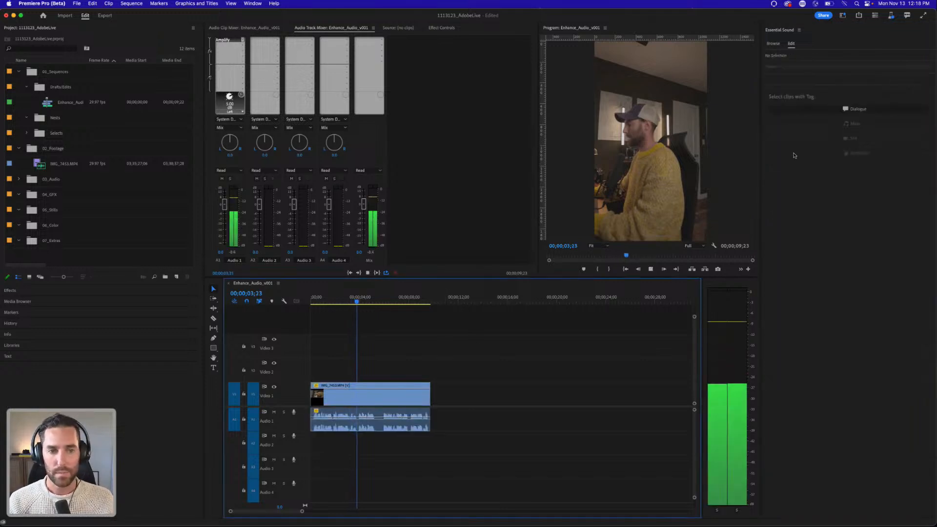
{"action": "left_click", "coordinate": [854, 109]}
{"action": "key", "text": "space"}
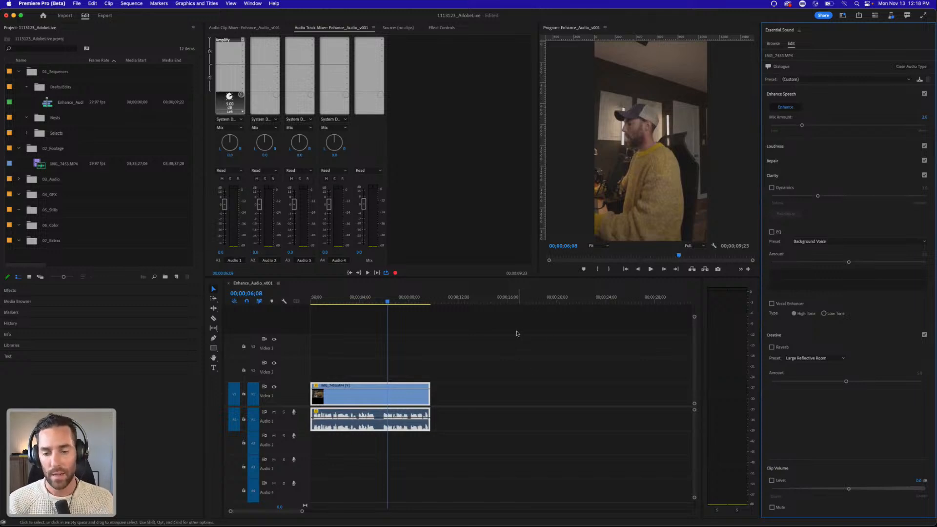
{"action": "left_click", "coordinate": [492, 356]}
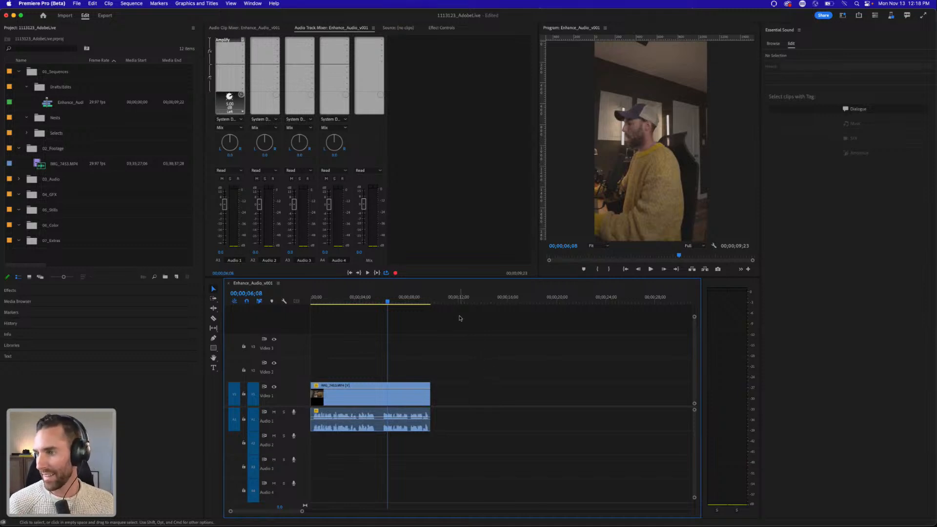
{"action": "key", "text": "super+s"}
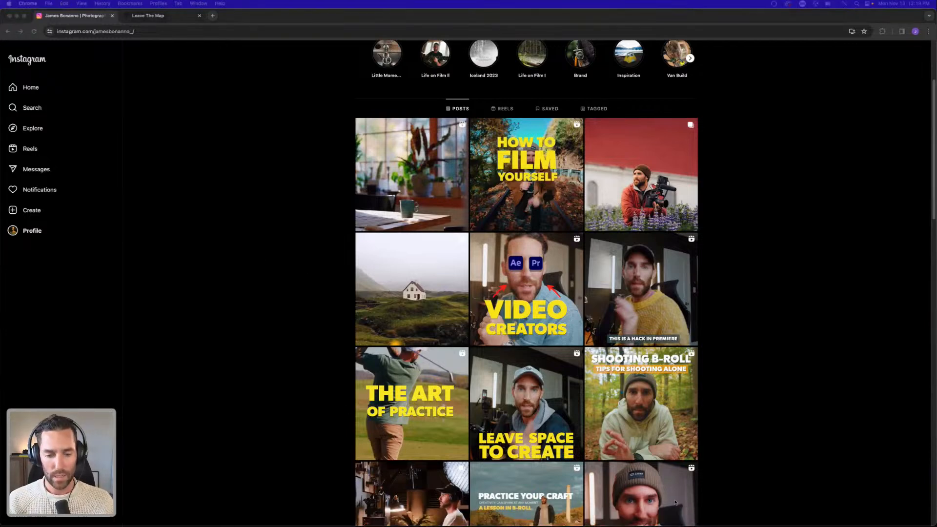
Step: Switch to After Effects with the MOGURT_Sample composition open
{"action": "mouse_move", "coordinate": [633, 520]}
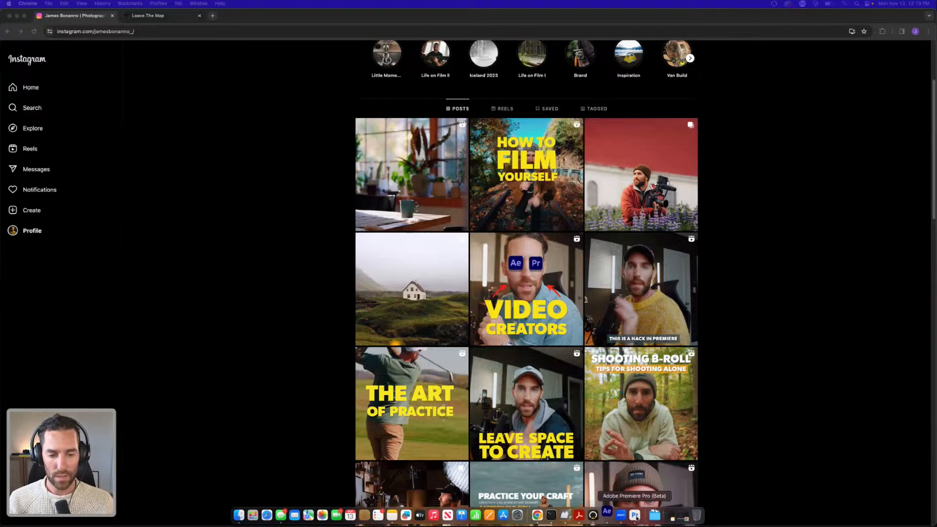
{"action": "left_click", "coordinate": [606, 515]}
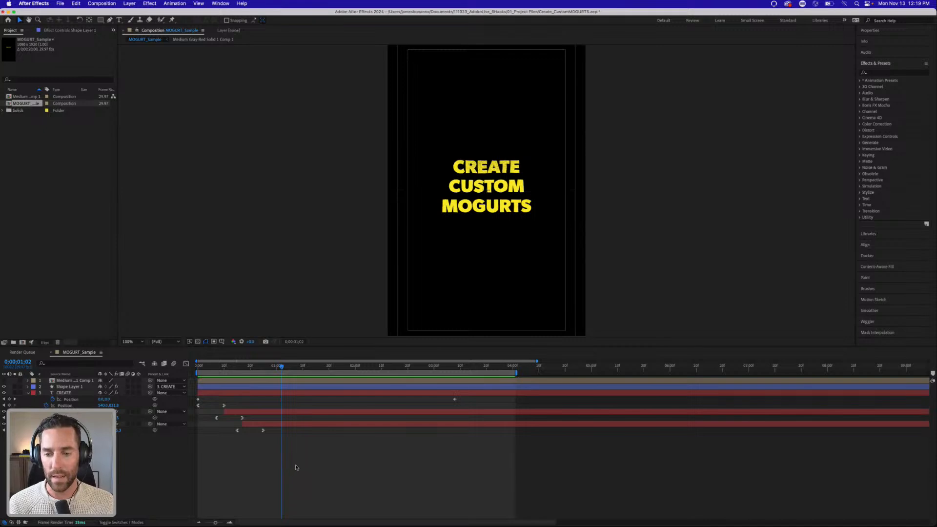
{"action": "left_click", "coordinate": [379, 459]}
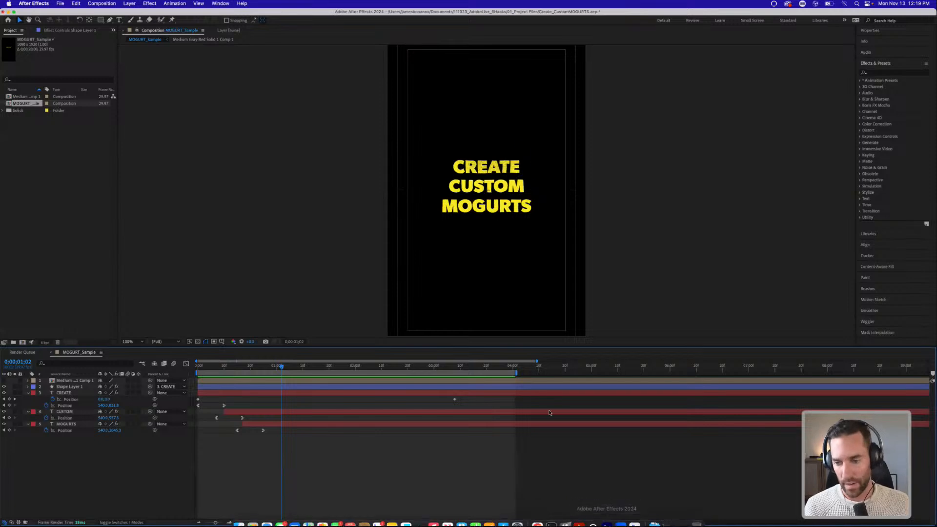
Step: Save the project and play the MOGURT_Sample text animation from the start of the timeline
{"action": "key", "text": "Home"}
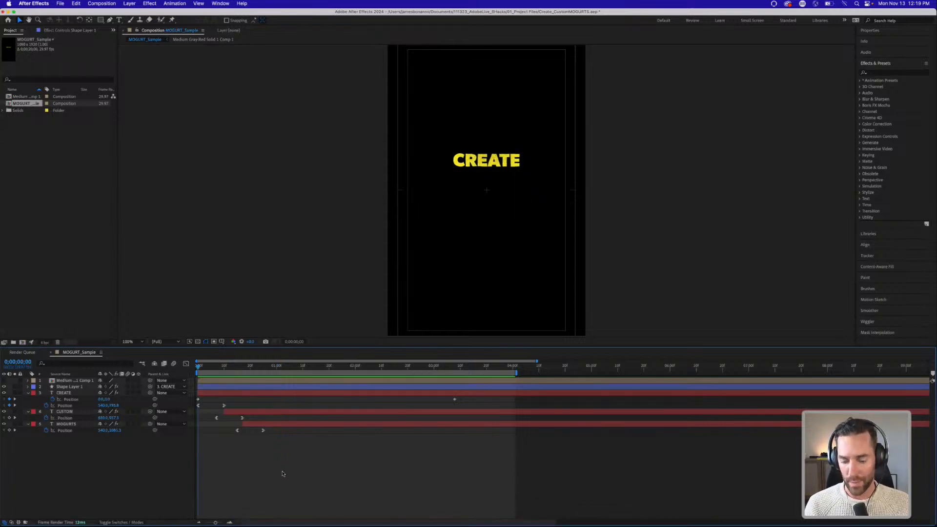
{"action": "key", "text": "super+s"}
{"action": "key", "text": "space"}
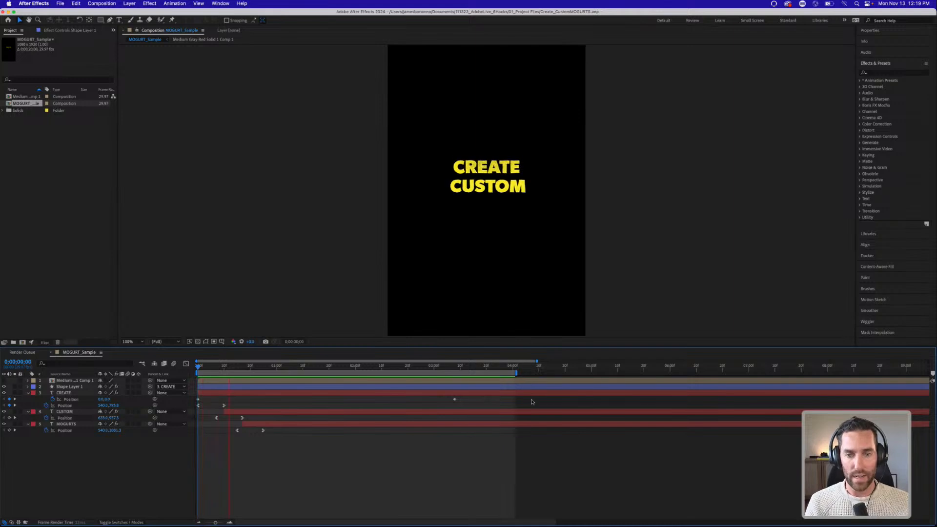
{"action": "key", "text": "space"}
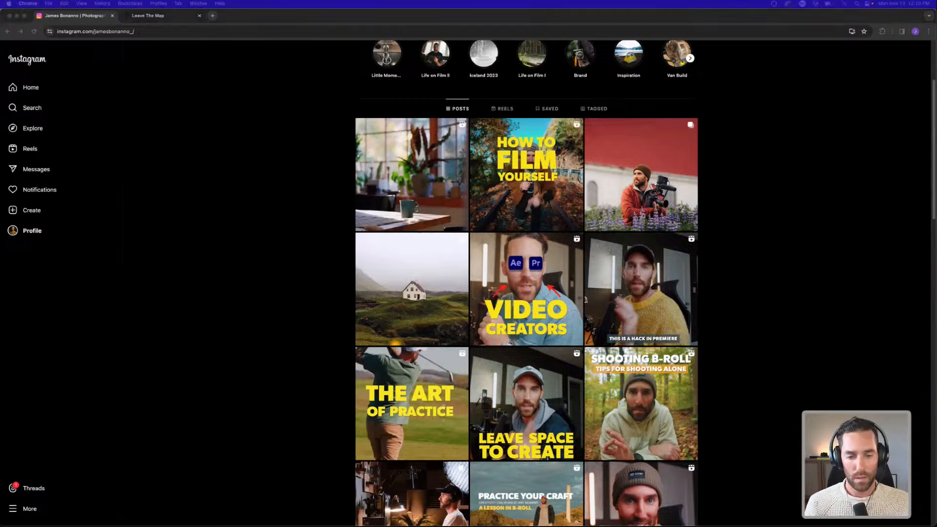
Step: Switch from the browser back to After Effects and clear the selection in the project's item list
{"action": "mouse_move", "coordinate": [606, 517]}
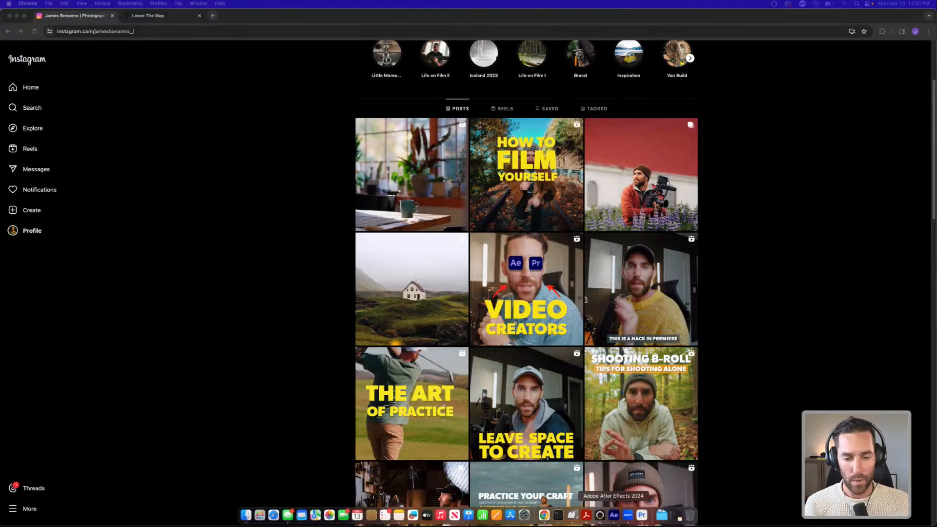
{"action": "left_click", "coordinate": [613, 516]}
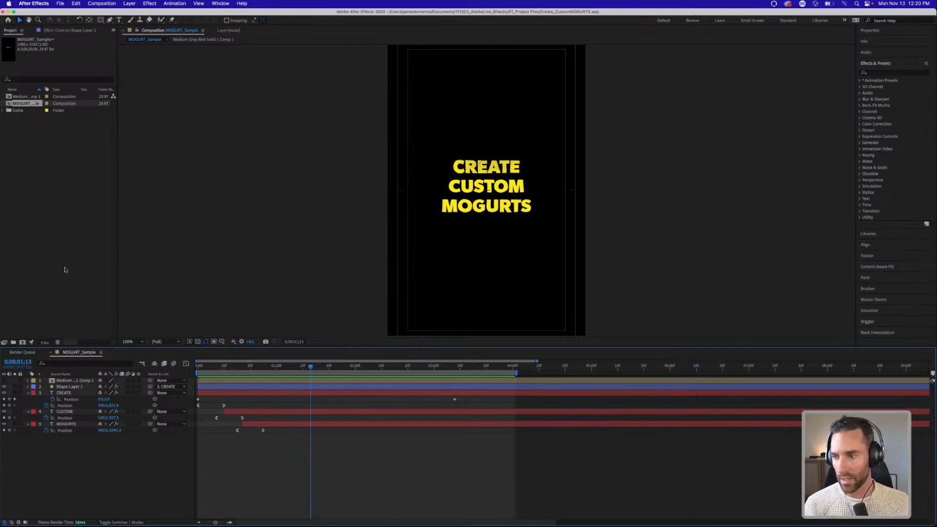
{"action": "left_click", "coordinate": [75, 245]}
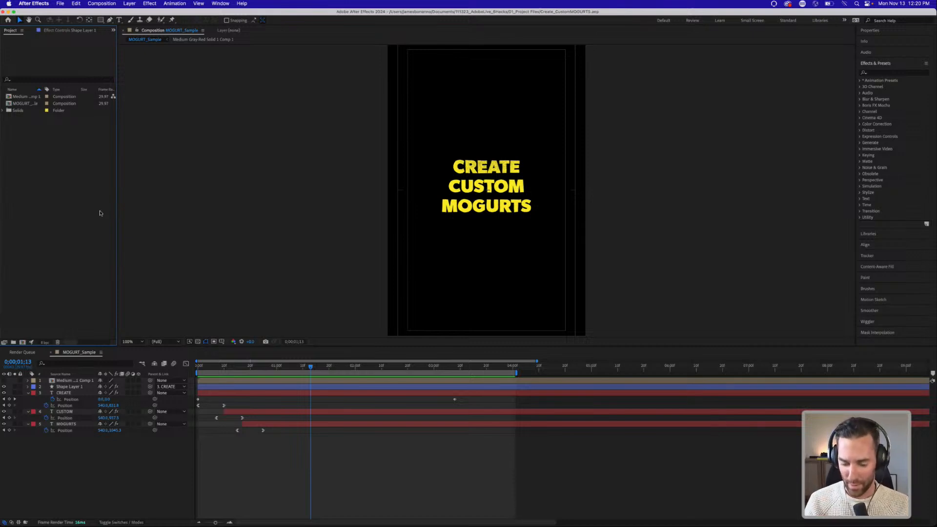
Step: Create a new composition named Custom_MOGURT_ForAdobeLive, keeping the offered size, frame rate and duration
{"action": "key", "text": "super+n"}
{"action": "left_click_drag", "start_coordinate": [411, 171], "coordinate": [194, 70]}
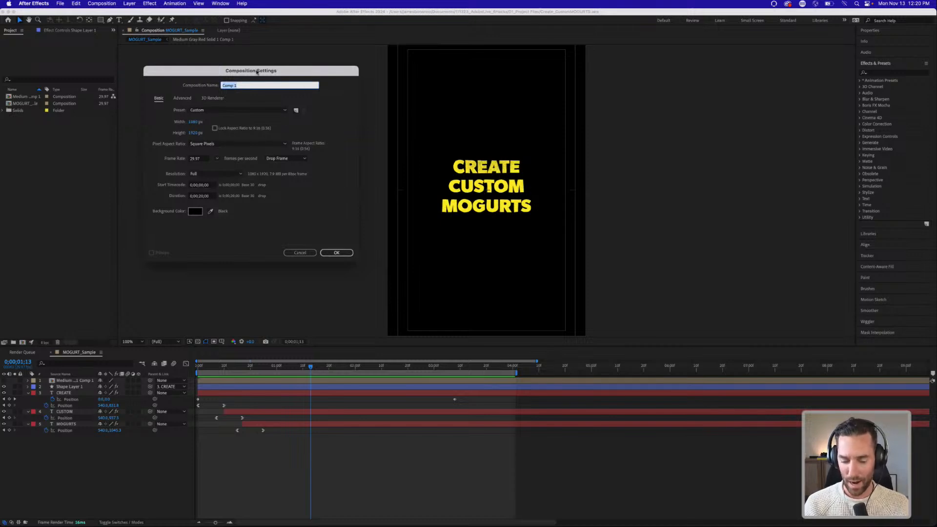
{"action": "type", "text": "Custom"}
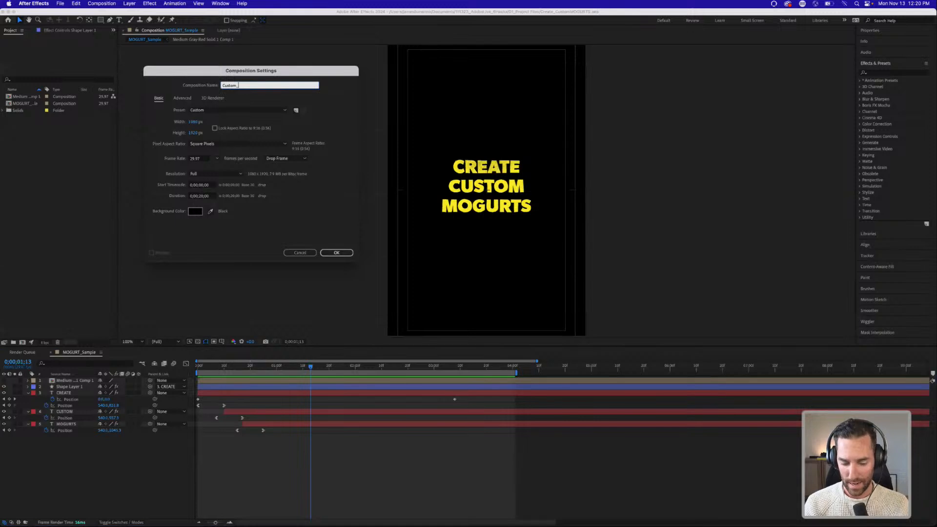
{"action": "type", "text": "_MOG"}
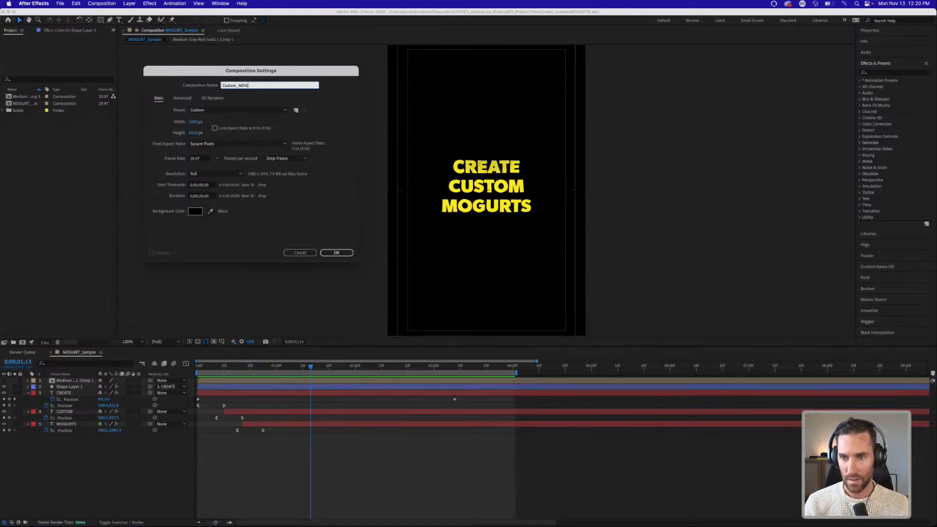
{"action": "type", "text": "URURT_ForAdobe"}
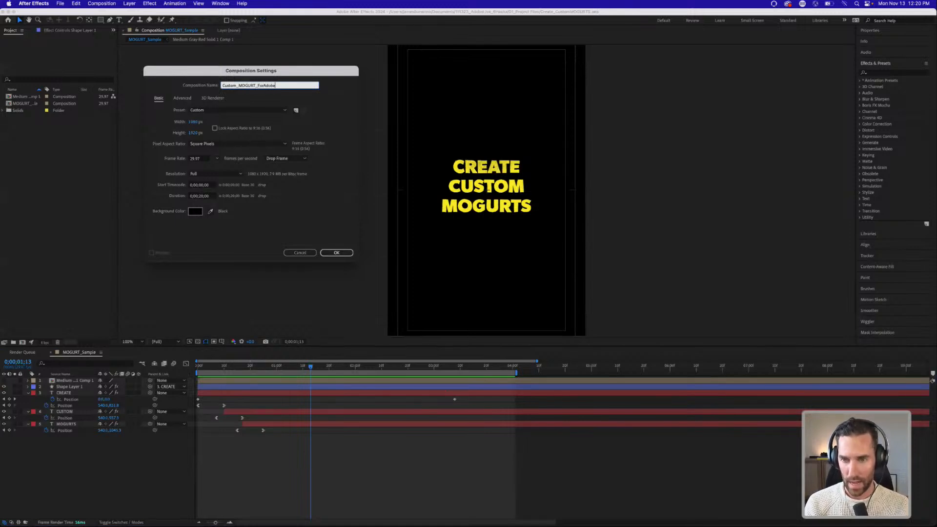
{"action": "type", "text": "Live"}
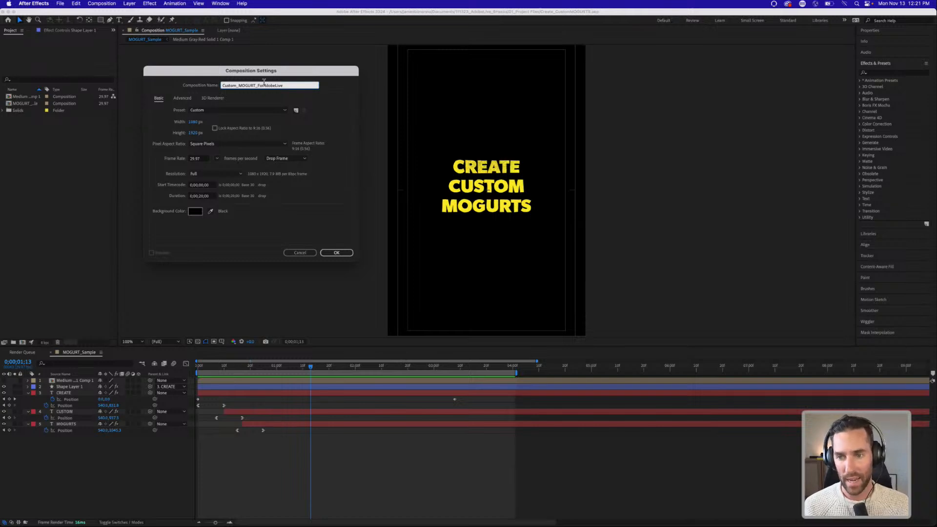
{"action": "left_click", "coordinate": [337, 253]}
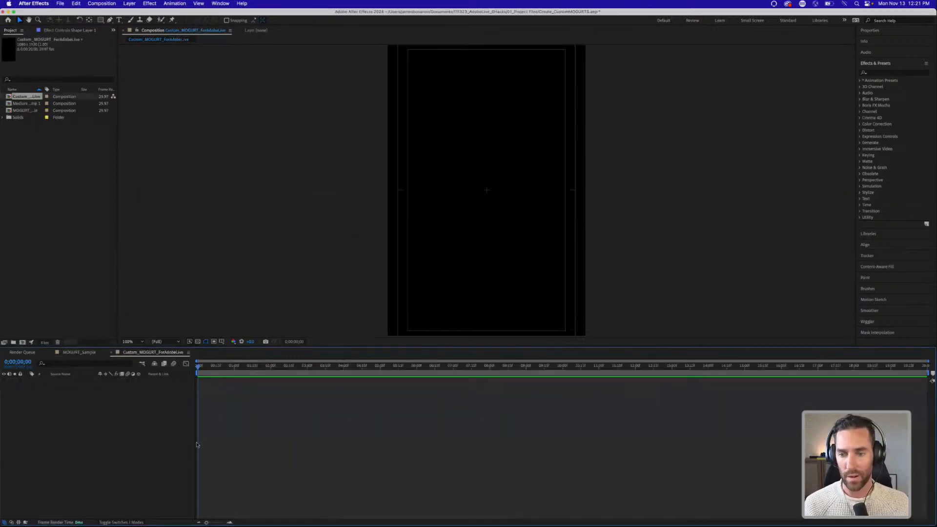
{"action": "right_click", "coordinate": [69, 385]}
{"action": "mouse_move", "coordinate": [81, 390]}
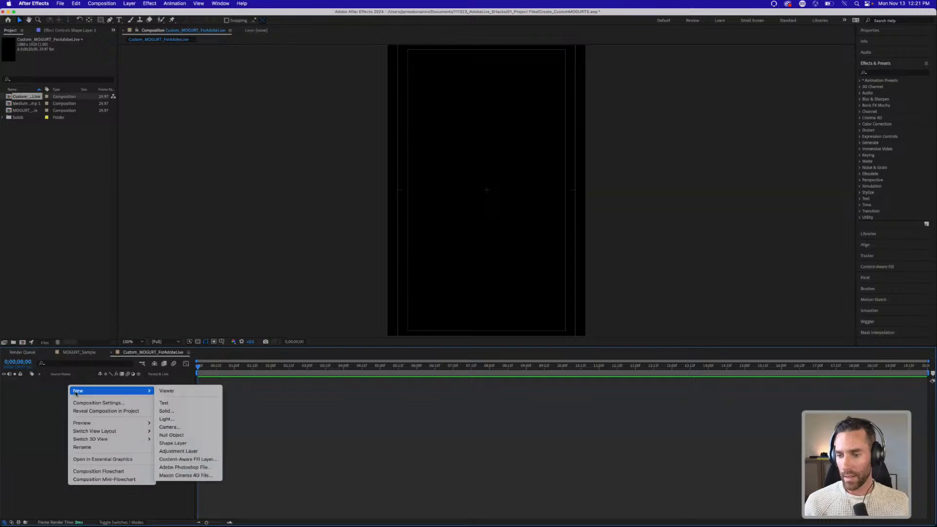
{"action": "left_click", "coordinate": [209, 410]}
{"action": "left_click", "coordinate": [494, 337]}
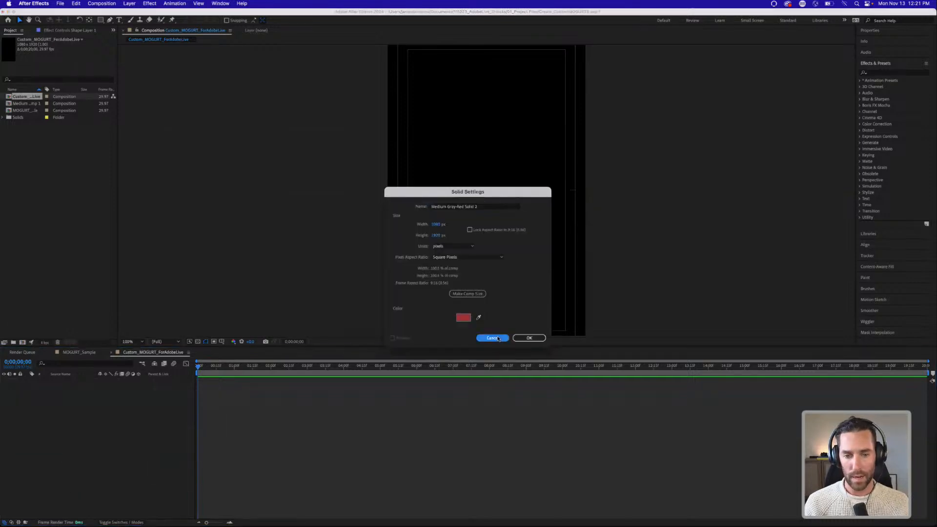
Step: Add a text layer reading CUSTOM to the new composition
{"action": "right_click", "coordinate": [94, 400]}
{"action": "mouse_move", "coordinate": [112, 409]}
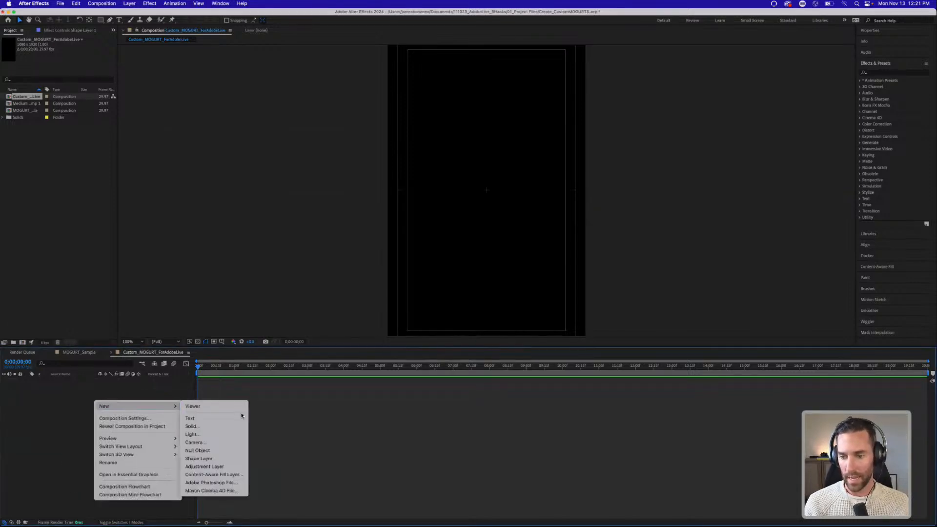
{"action": "left_click", "coordinate": [190, 418]}
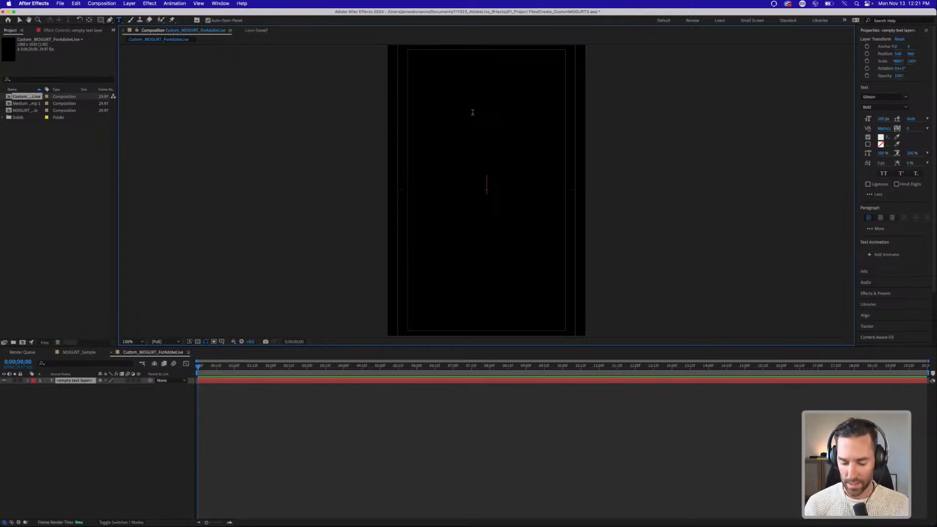
{"action": "type", "text": "CUSTOM"}
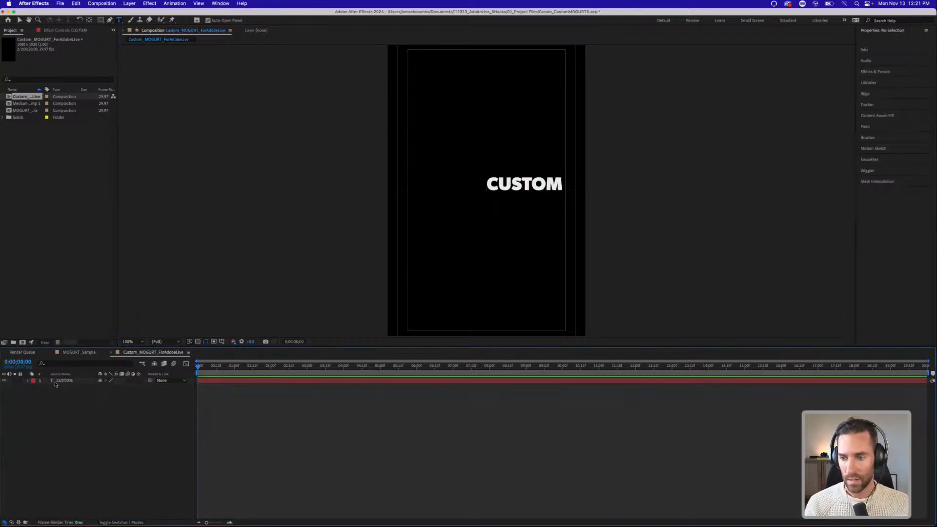
{"action": "key", "text": "Escape"}
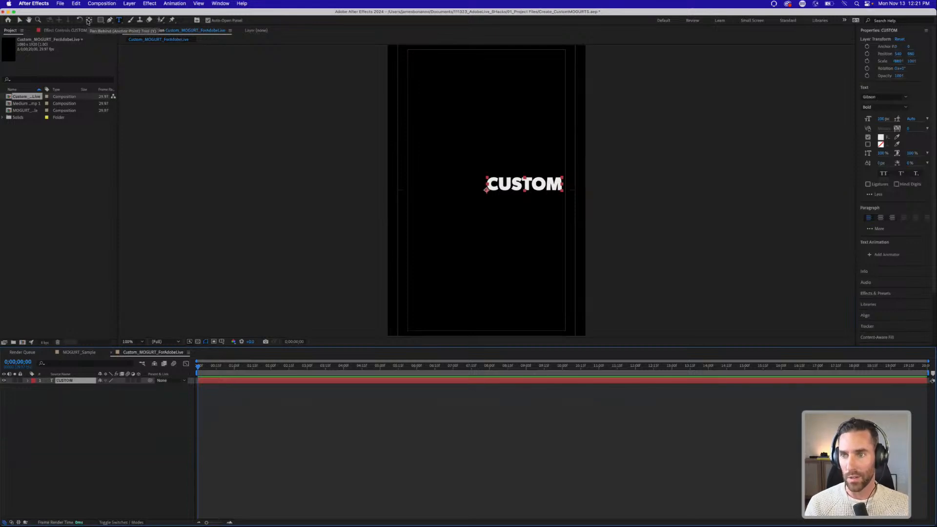
Step: Centre the CUSTOM layer's anchor point on its text, then align the layer horizontally to the composition and move it slightly above the middle
{"action": "double_click", "coordinate": [89, 20], "text": "super"}
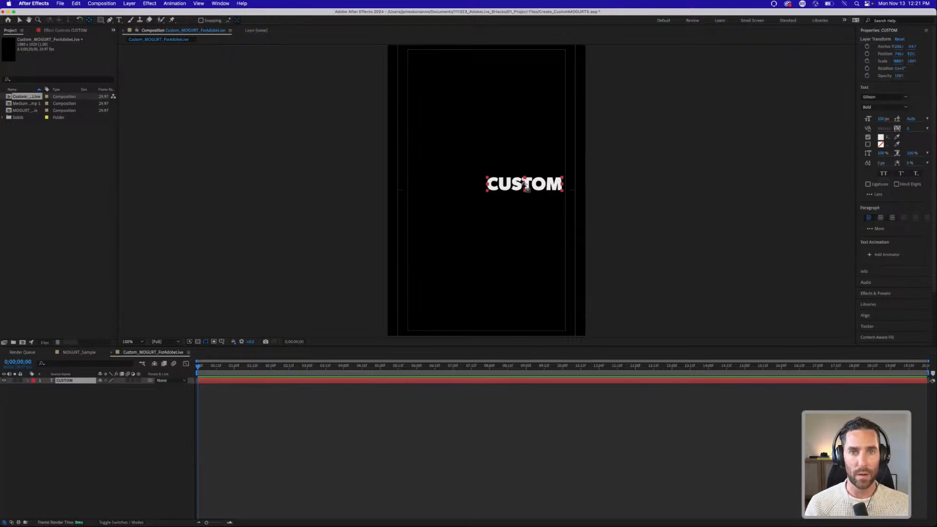
{"action": "key", "text": "v"}
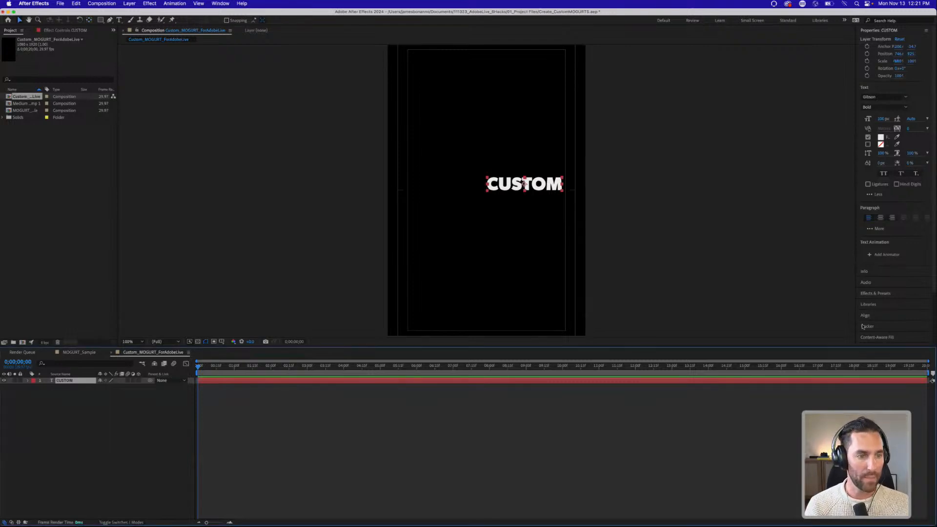
{"action": "left_click", "coordinate": [866, 315]}
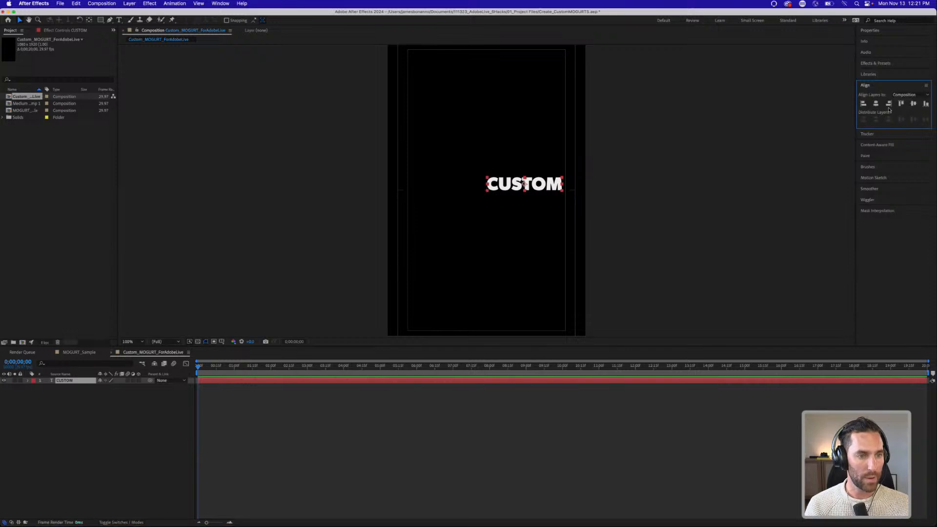
{"action": "left_click", "coordinate": [876, 103]}
{"action": "left_click_drag", "start_coordinate": [519, 186], "coordinate": [519, 177]}
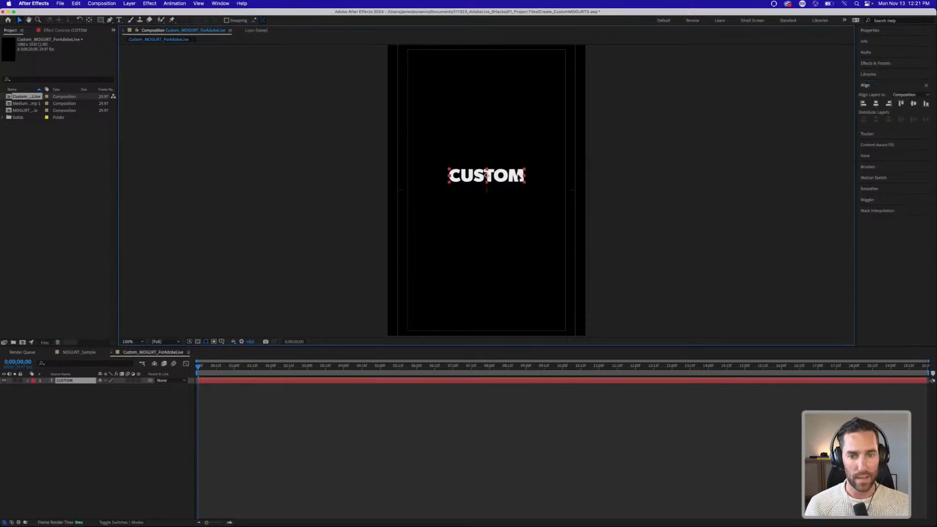
Step: Duplicate the CUSTOM text layer, place the copy directly below the original and change its text to MOGURT
{"action": "left_click", "coordinate": [225, 388]}
{"action": "left_click", "coordinate": [222, 381]}
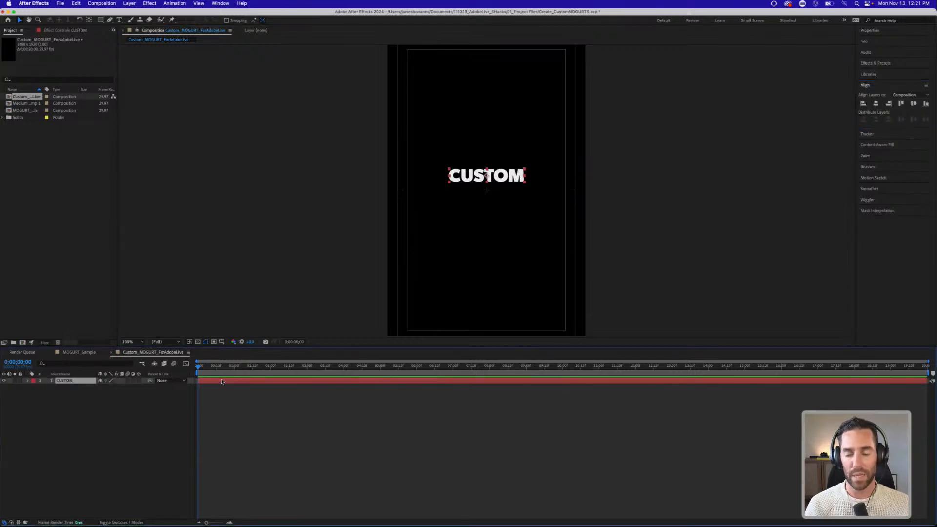
{"action": "key", "text": "super+d"}
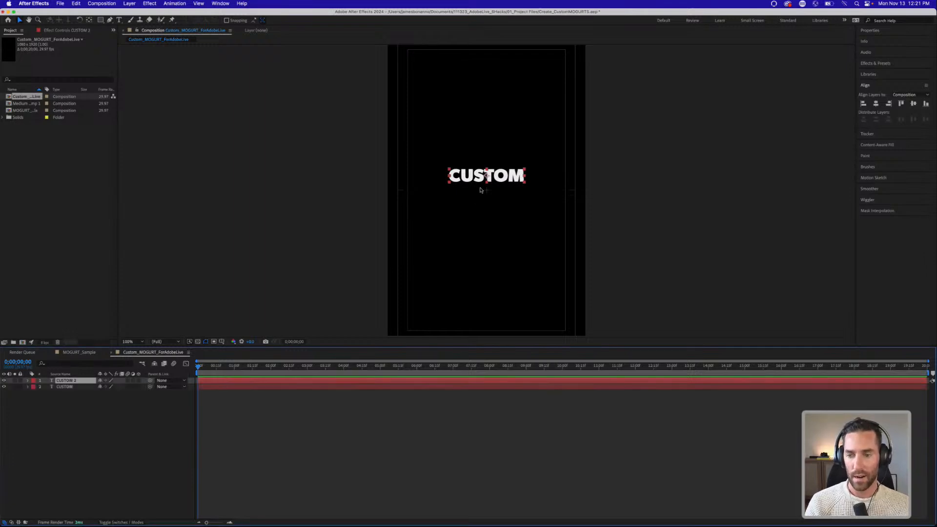
{"action": "left_click_drag", "start_coordinate": [481, 177], "coordinate": [479, 196]}
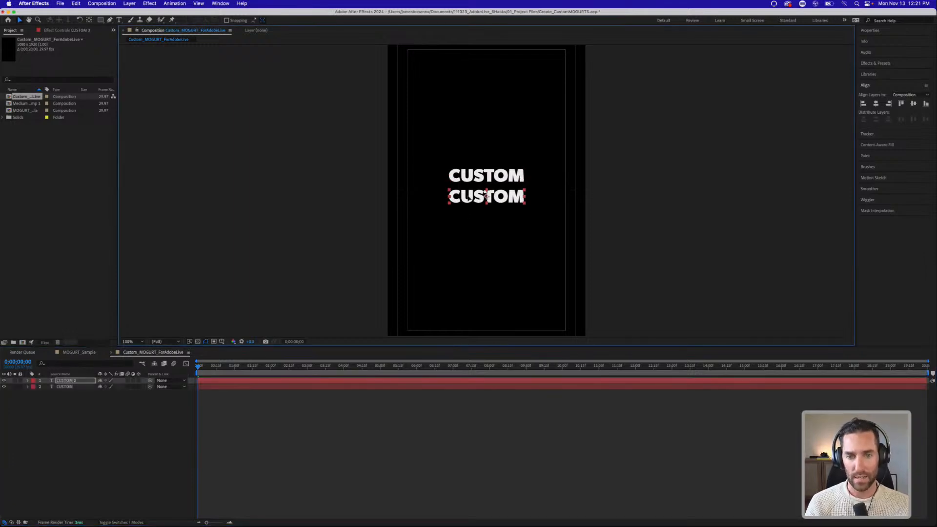
{"action": "double_click", "coordinate": [479, 197]}
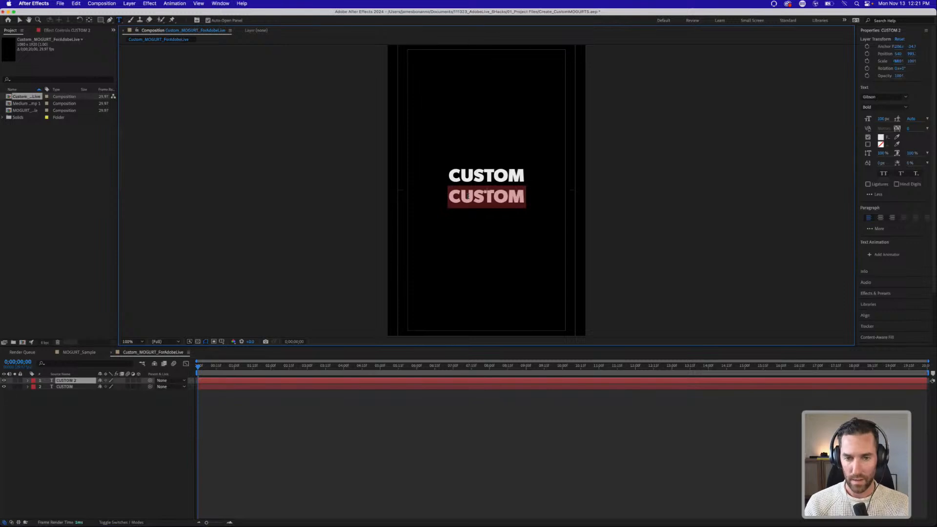
{"action": "type", "text": "MOGURT"}
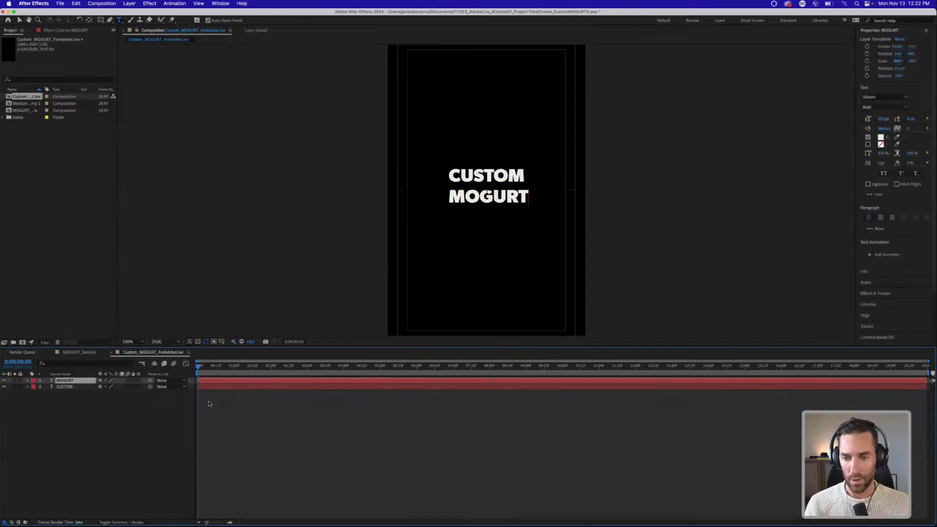
{"action": "left_click", "coordinate": [209, 403]}
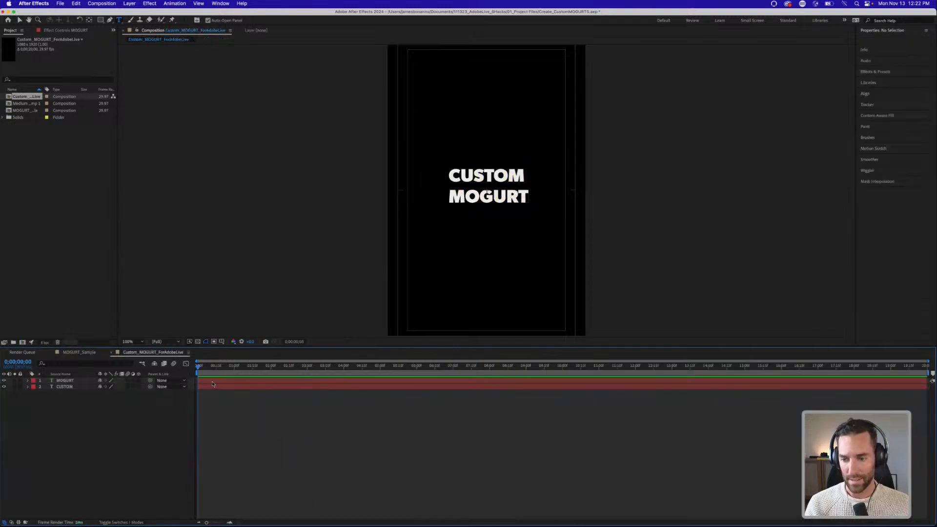
Step: Replace the text of the upper CUSTOM layer with CREATE
{"action": "left_click", "coordinate": [220, 380]}
{"action": "left_click", "coordinate": [70, 386]}
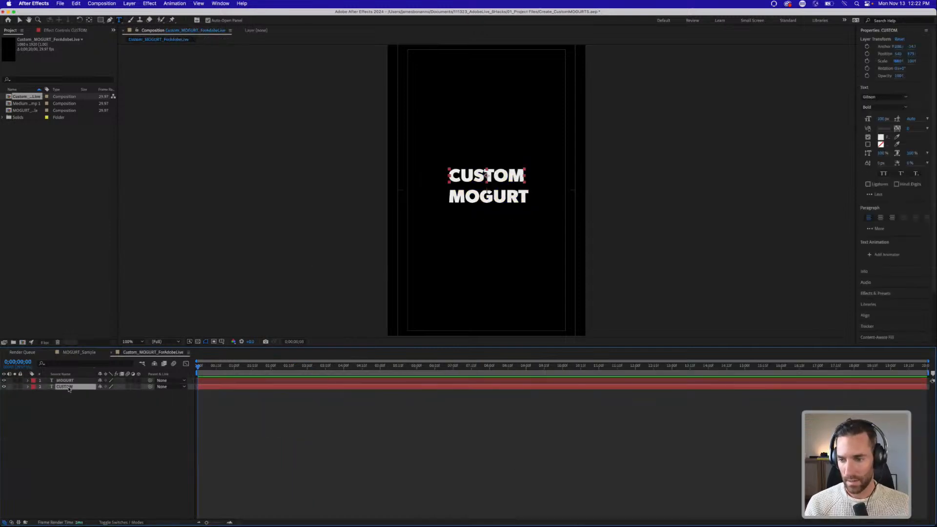
{"action": "left_click", "coordinate": [488, 179]}
{"action": "double_click", "coordinate": [488, 178]}
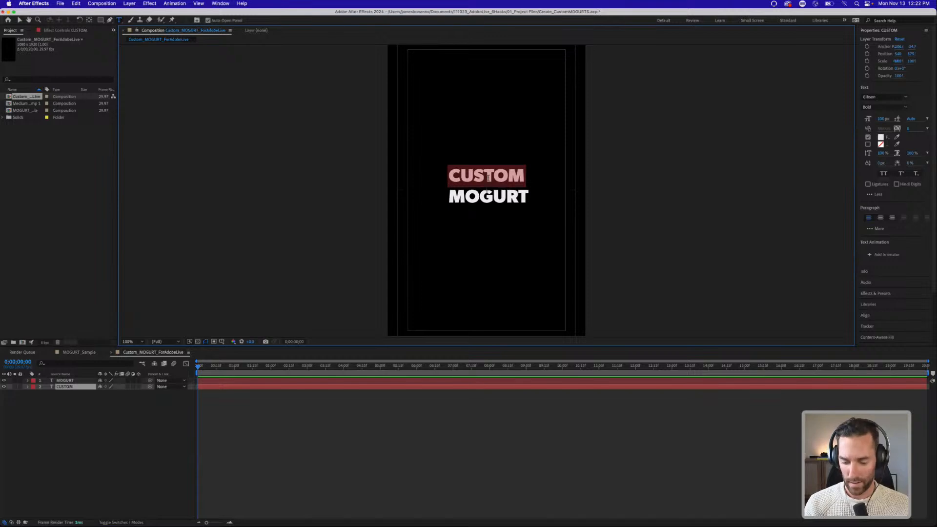
{"action": "type", "text": "CREATE"}
{"action": "left_click", "coordinate": [67, 441]}
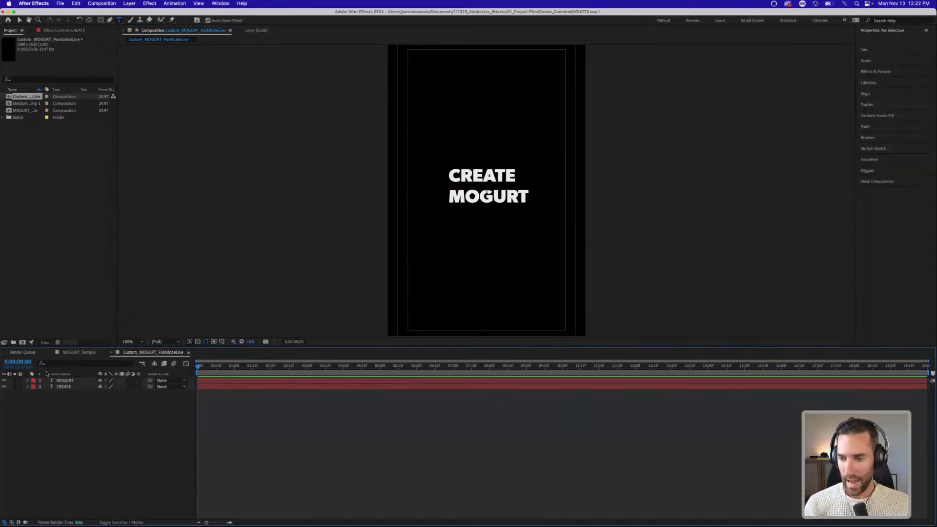
Step: Move the CREATE layer above the MOGURT layer in the layer stack and save the project
{"action": "left_click_drag", "start_coordinate": [67, 387], "coordinate": [72, 379]}
{"action": "left_click", "coordinate": [72, 417]}
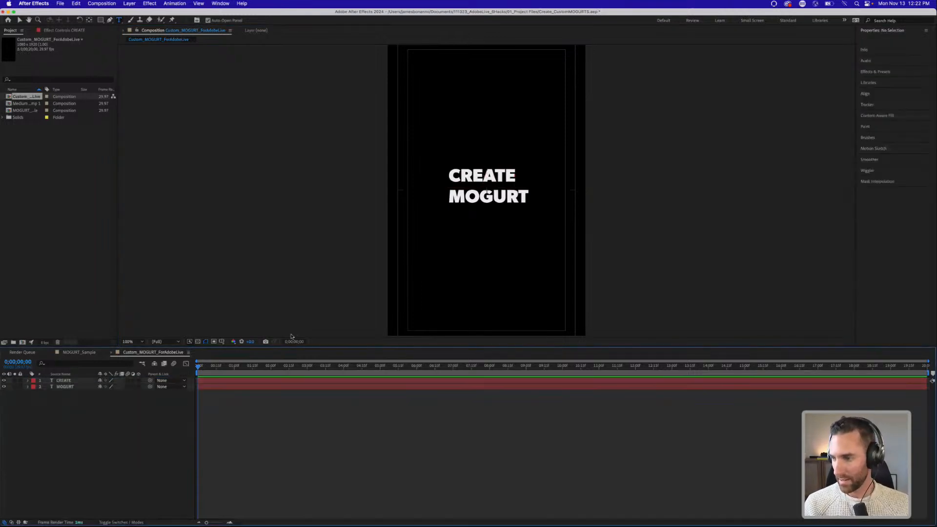
{"action": "key", "text": "super+s"}
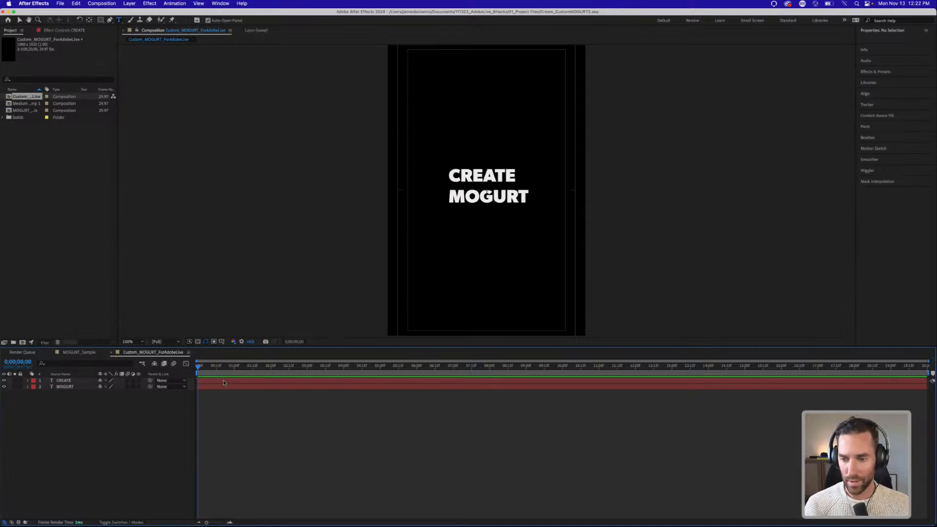
Step: Centre the anchor points of the CREATE and MOGURT text layers on their own text
{"action": "left_click", "coordinate": [224, 381]}
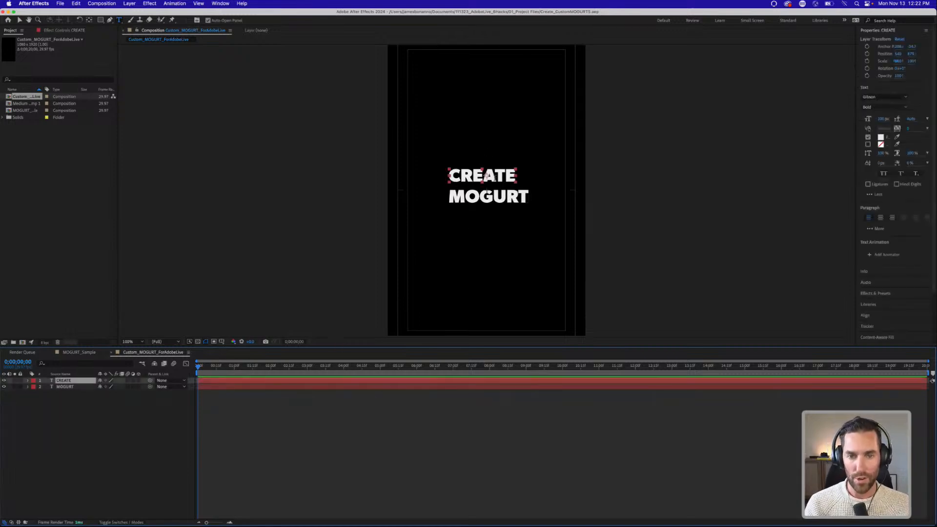
{"action": "key", "text": "y"}
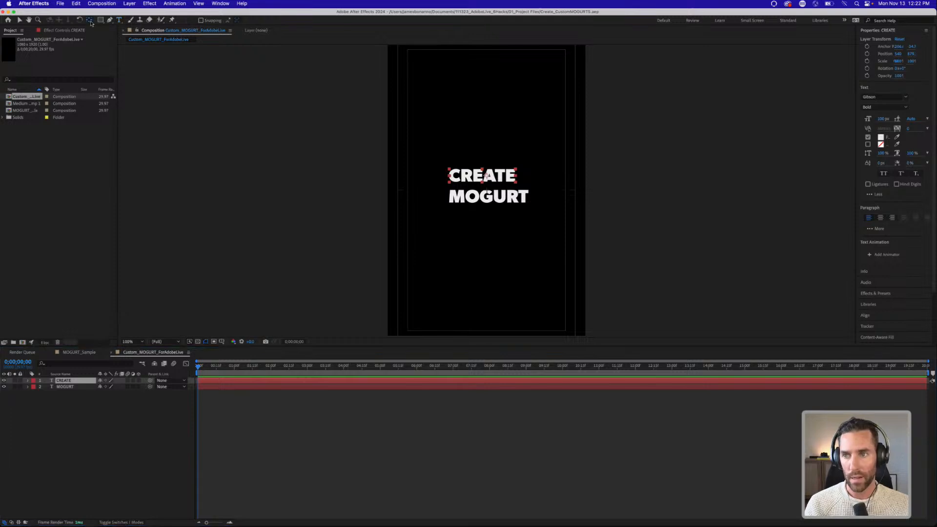
{"action": "key", "text": "period"}
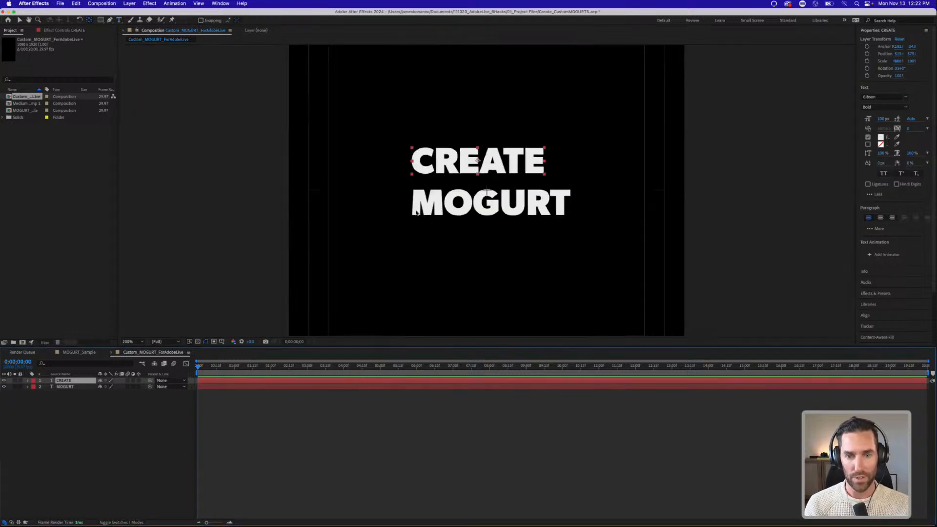
{"action": "left_click", "coordinate": [64, 386]}
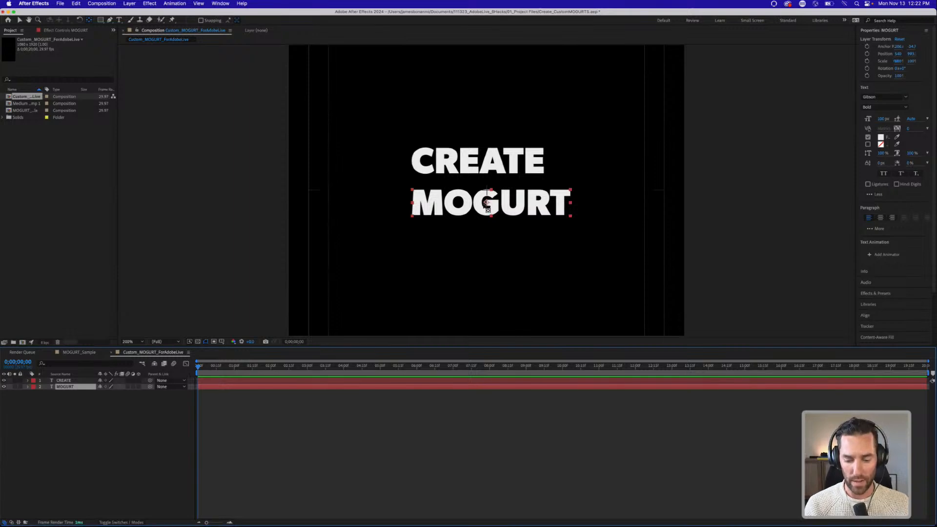
{"action": "left_click_drag", "start_coordinate": [488, 206], "coordinate": [494, 207]}
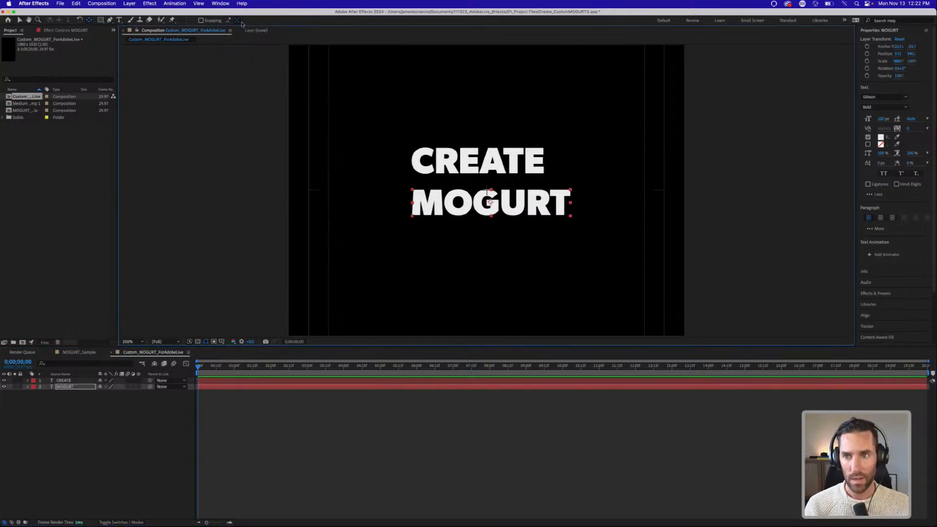
{"action": "left_click", "coordinate": [202, 21]}
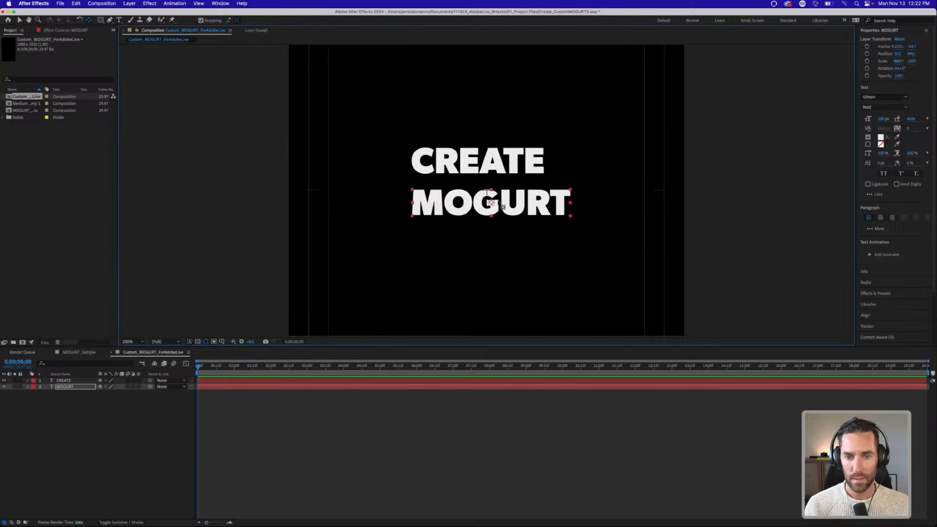
{"action": "left_click", "coordinate": [261, 437]}
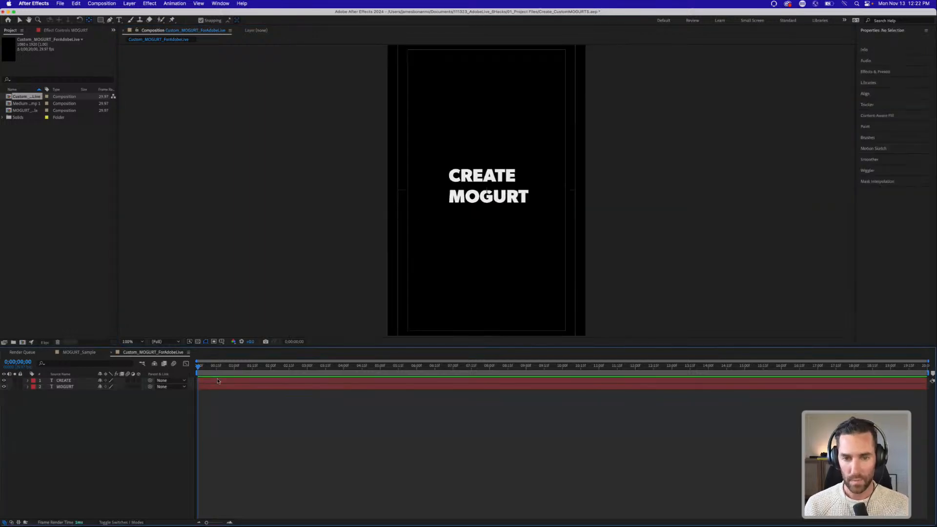
Step: Align the MOGURT layer to the horizontal centre of the composition
{"action": "left_click", "coordinate": [218, 387]}
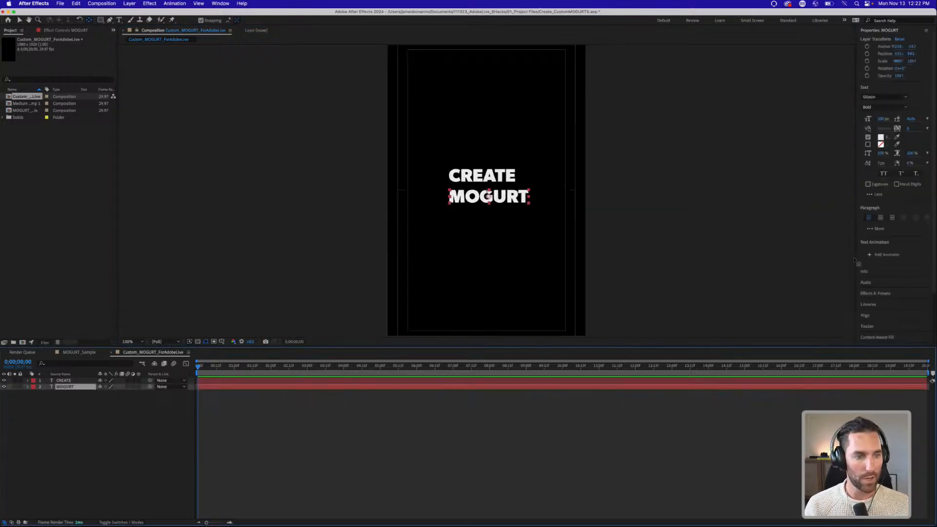
{"action": "left_click", "coordinate": [866, 316]}
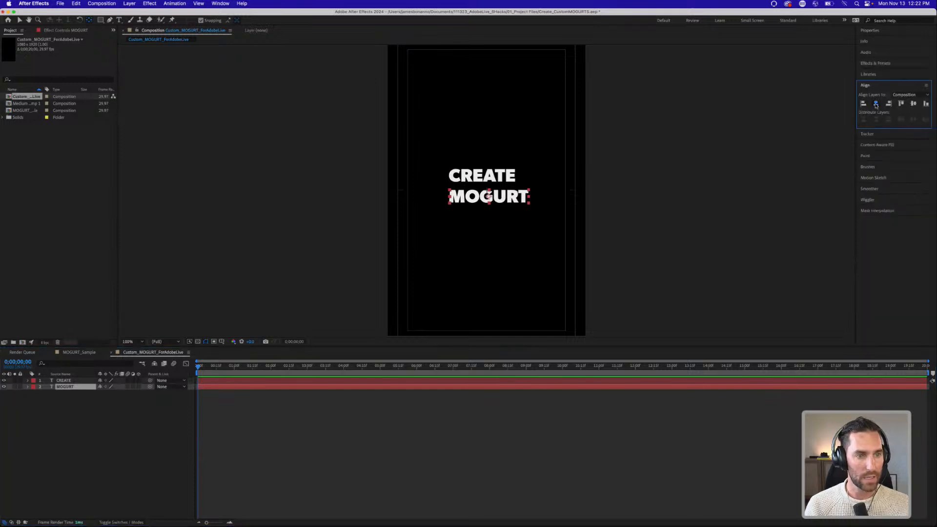
{"action": "left_click", "coordinate": [366, 412]}
Step: Duplicate the MOGURT layer, place the copy directly below the original and change its text to MOGURTS
{"action": "left_click", "coordinate": [65, 387]}
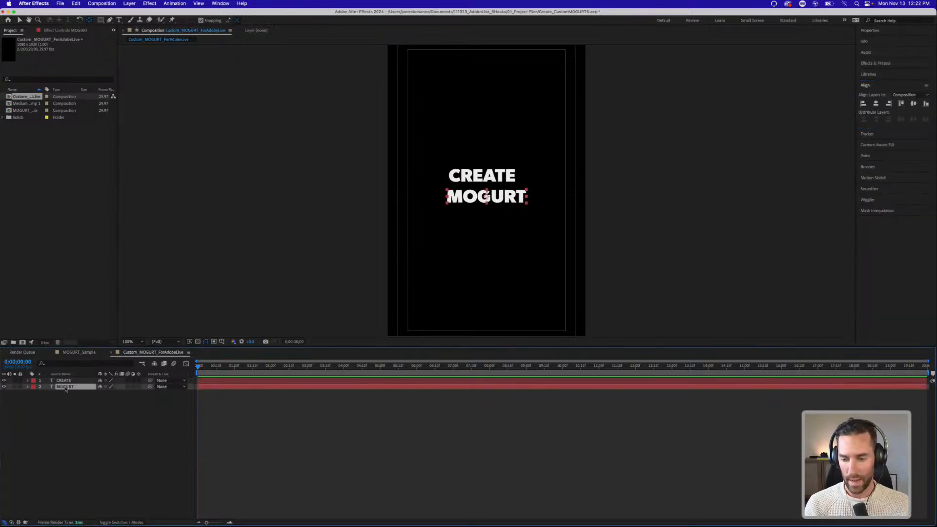
{"action": "key", "text": "super+d"}
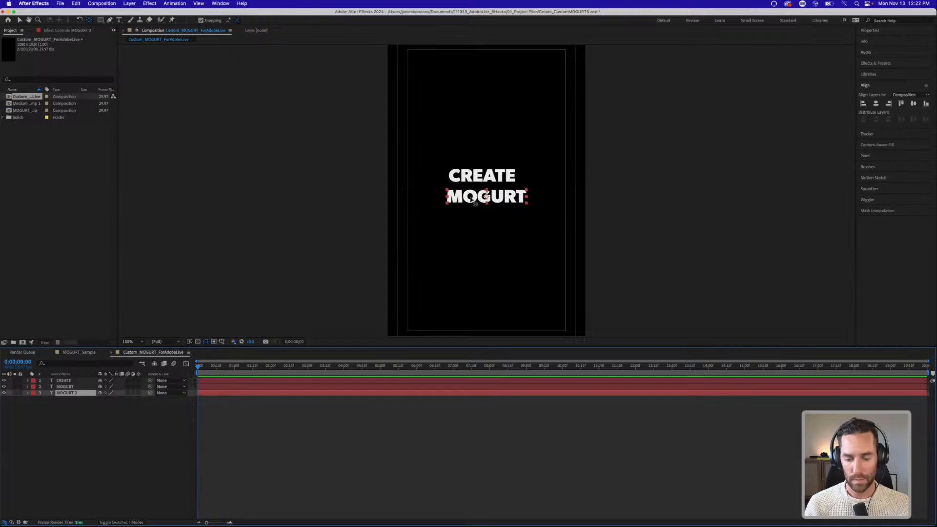
{"action": "key", "text": "v"}
{"action": "left_click_drag", "start_coordinate": [472, 201], "coordinate": [469, 217]}
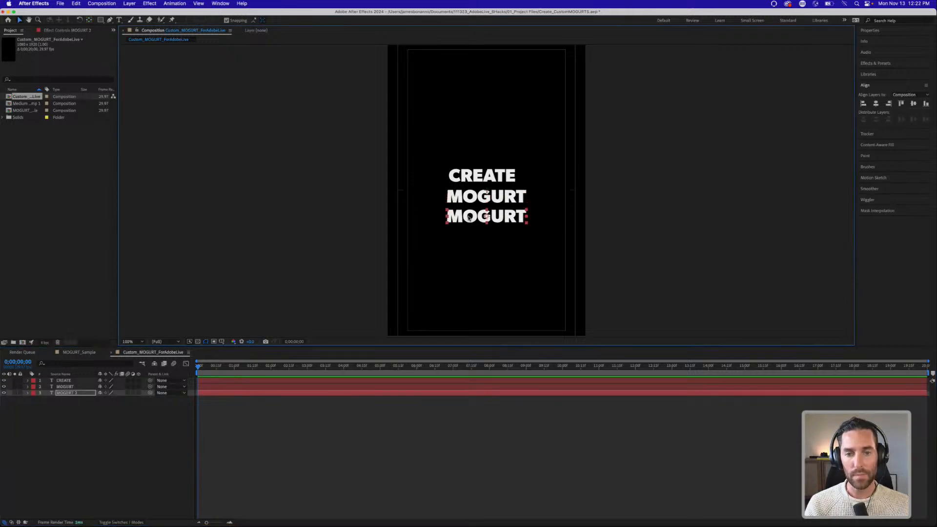
{"action": "double_click", "coordinate": [468, 218]}
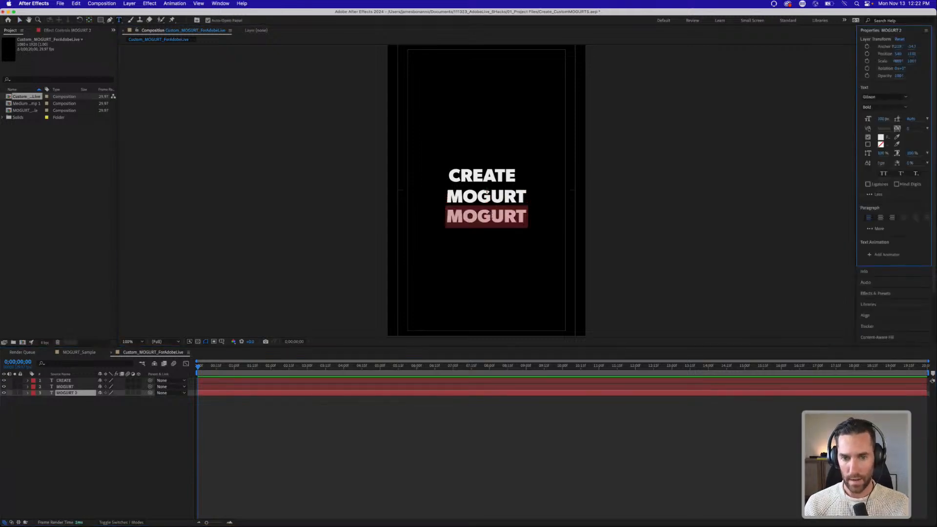
{"action": "type", "text": "OGURTS"}
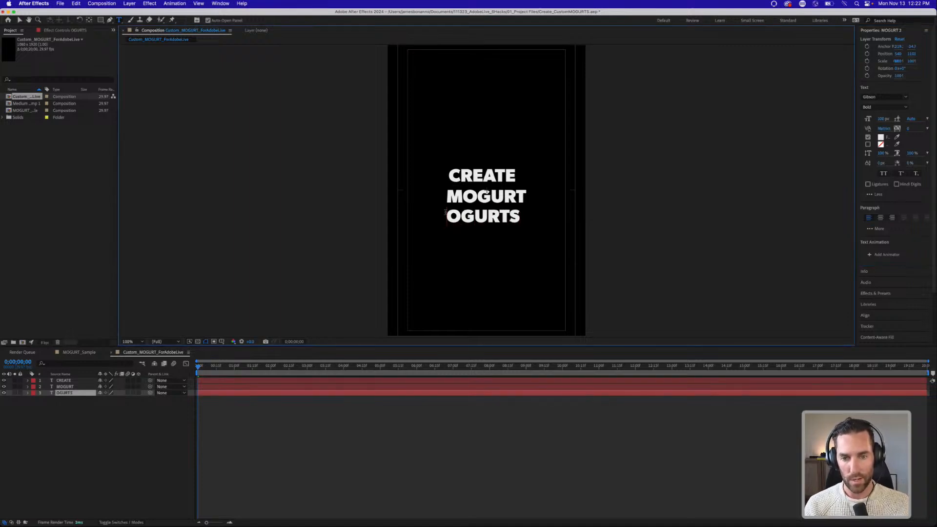
{"action": "type", "text": "M"}
{"action": "left_click", "coordinate": [106, 464]}
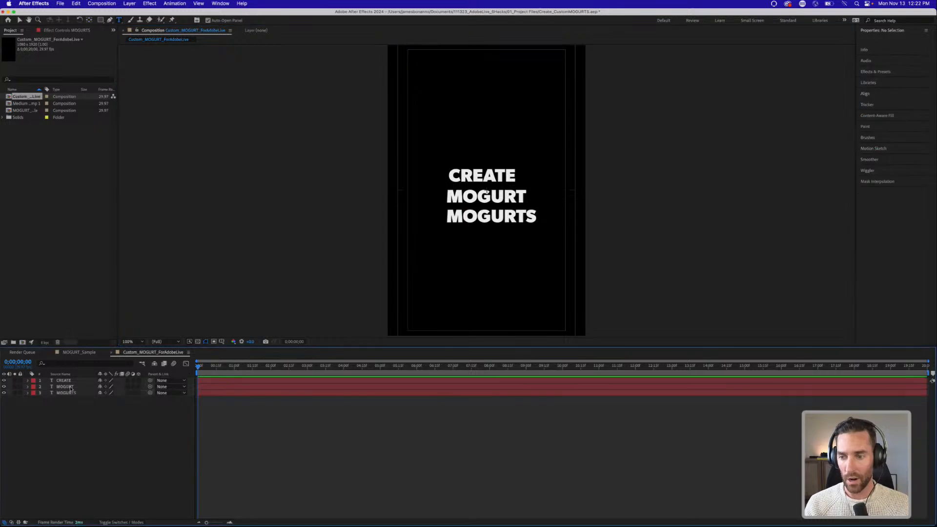
Step: Replace the text of the middle MOGURT layer with CUSTOM
{"action": "left_click", "coordinate": [69, 387]}
{"action": "double_click", "coordinate": [466, 196]}
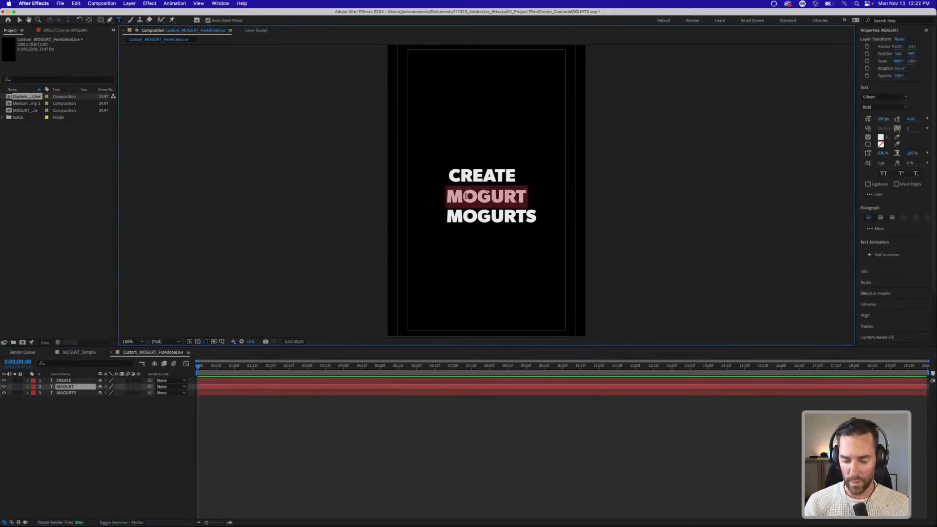
{"action": "type", "text": "CUSTOM"}
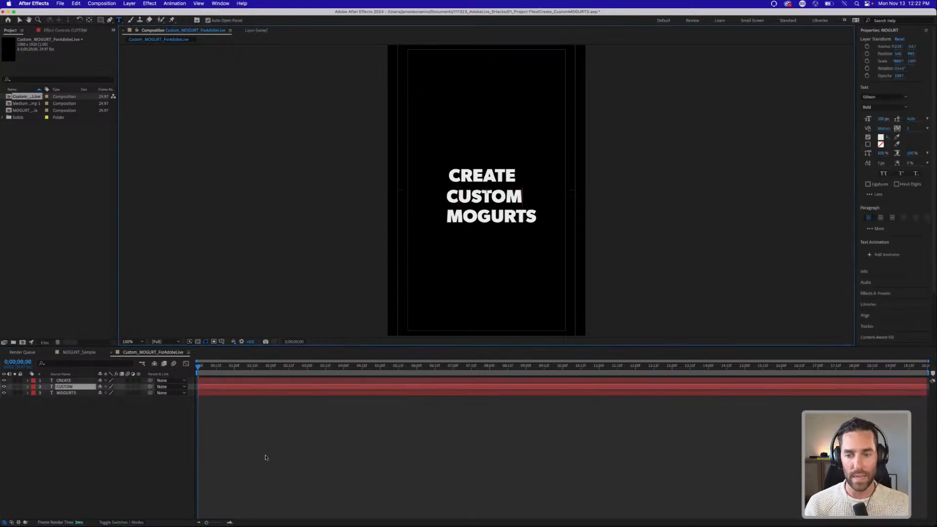
{"action": "left_click", "coordinate": [266, 457]}
Step: Centre the anchor points of the CUSTOM and MOGURTS layers on their new text
{"action": "left_click", "coordinate": [216, 387]}
{"action": "left_click", "coordinate": [90, 20]}
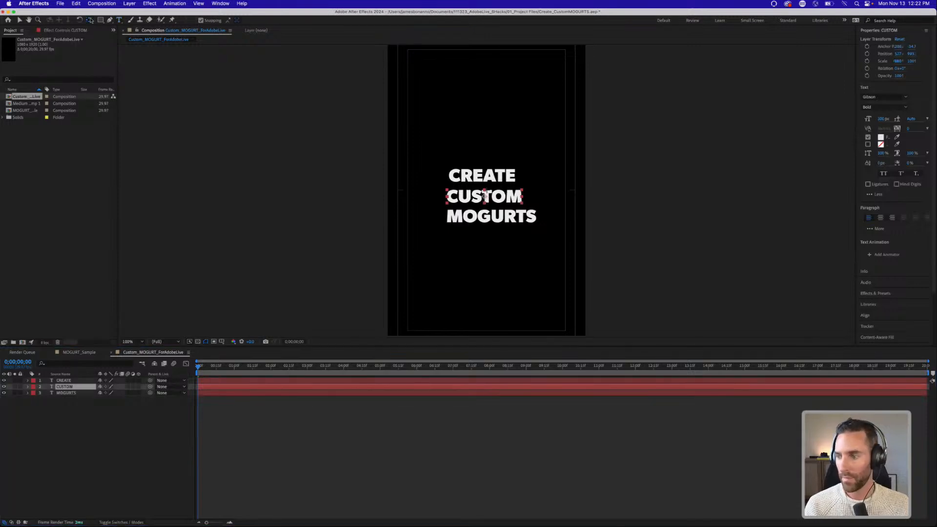
{"action": "left_click", "coordinate": [56, 482]}
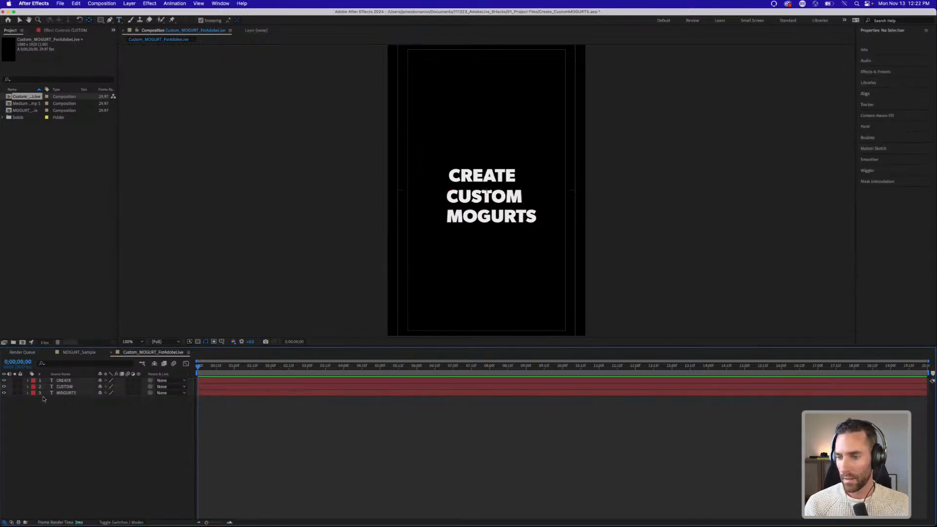
{"action": "left_click", "coordinate": [73, 394]}
{"action": "key", "text": "v"}
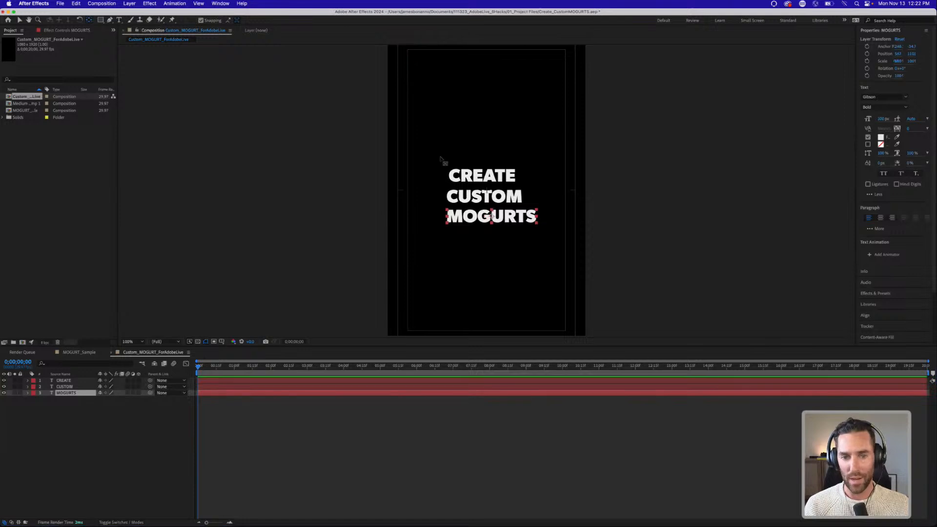
Step: Align the MOGURTS, CUSTOM and CREATE layers one by one to the horizontal centre of the composition
{"action": "left_click", "coordinate": [514, 223]}
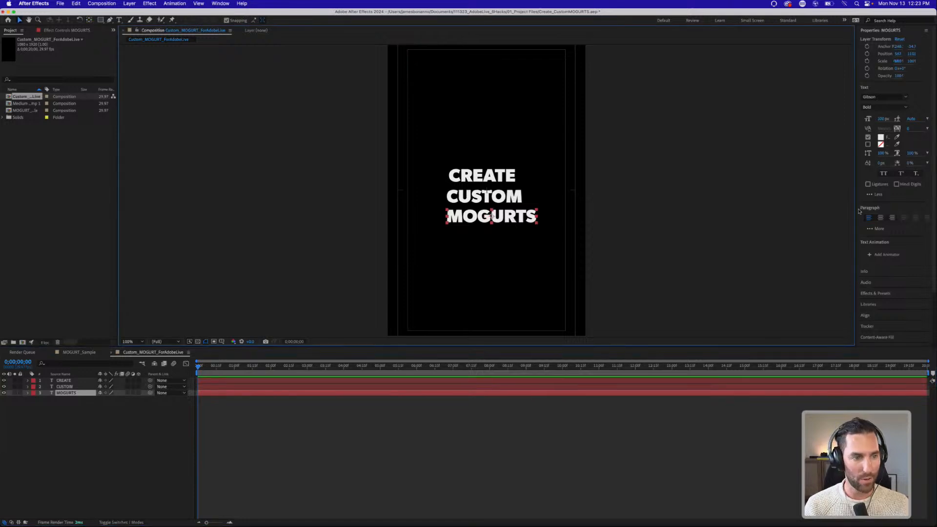
{"action": "left_click", "coordinate": [865, 315]}
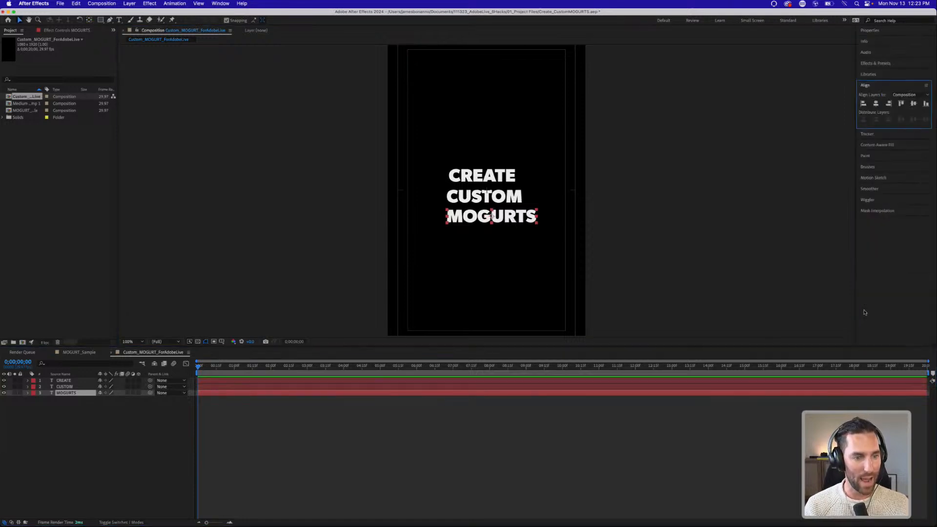
{"action": "left_click", "coordinate": [875, 103]}
{"action": "left_click", "coordinate": [498, 200]}
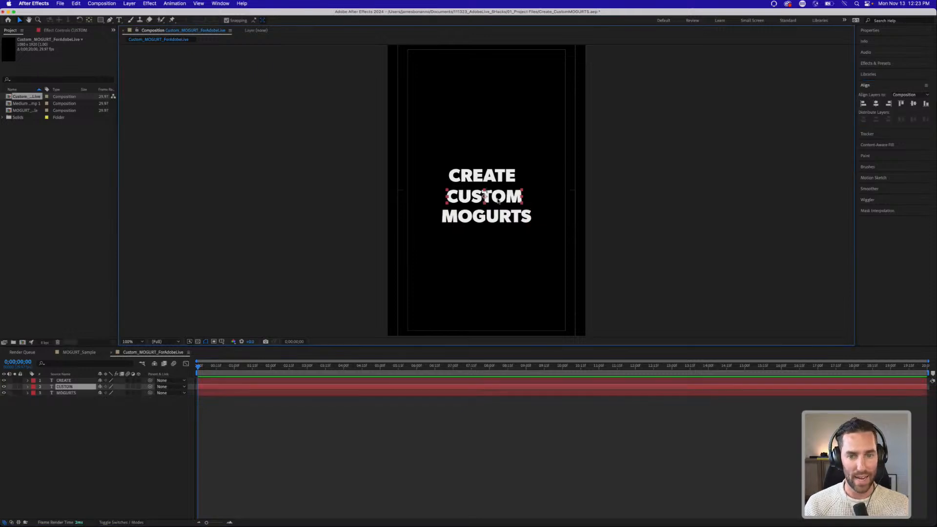
{"action": "left_click", "coordinate": [875, 104]}
{"action": "left_click", "coordinate": [489, 181]}
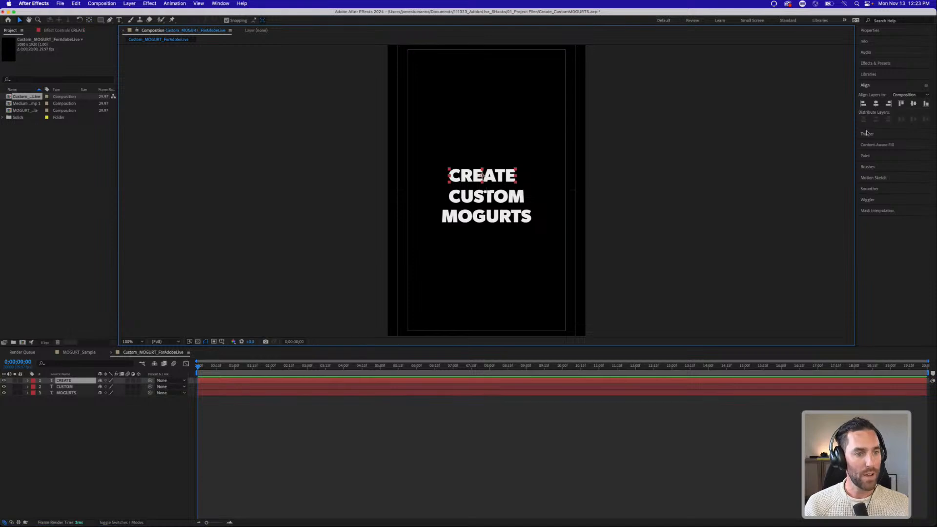
{"action": "left_click", "coordinate": [875, 103]}
{"action": "left_click", "coordinate": [416, 430]}
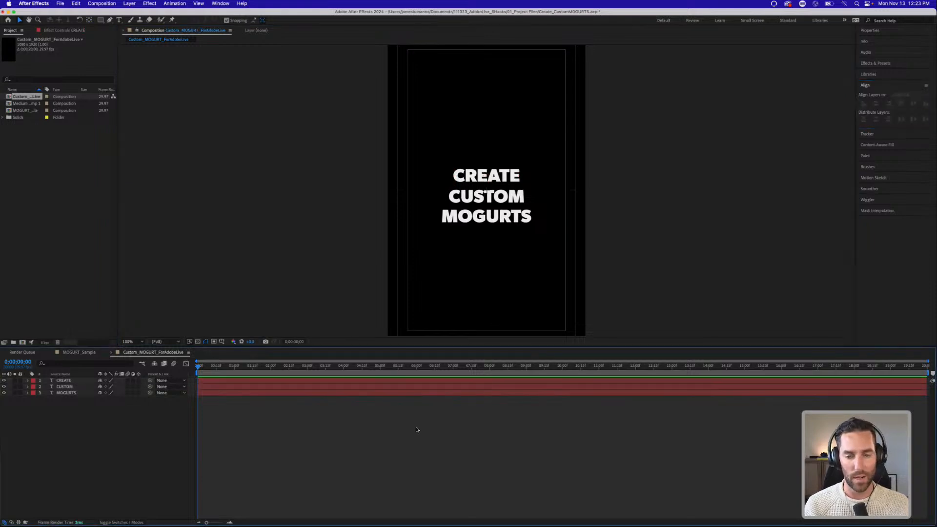
Step: Play the composition from the start for about one second and stop the preview
{"action": "mouse_move", "coordinate": [198, 367]}
{"action": "left_mouse_down"}
{"action": "mouse_move", "coordinate": [321, 356]}
{"action": "mouse_move", "coordinate": [196, 365]}
{"action": "left_mouse_up"}
{"action": "key", "text": "space"}
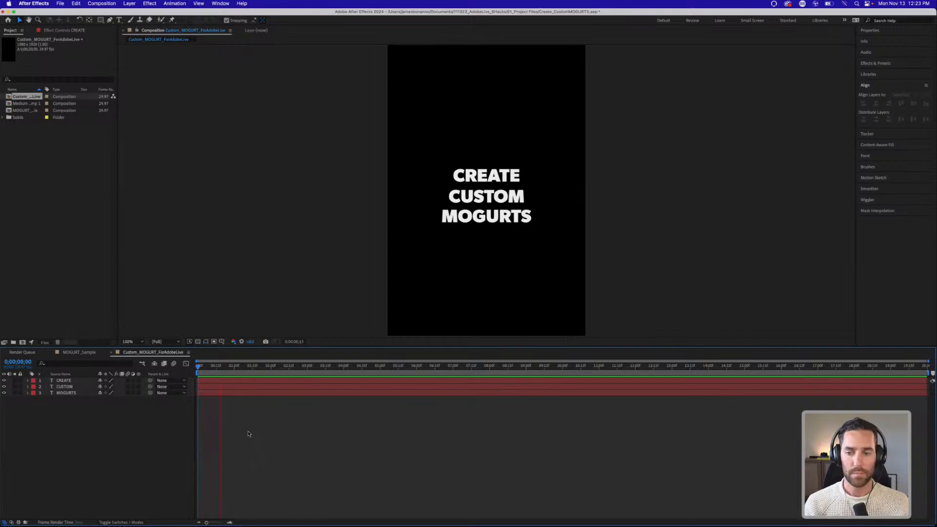
{"action": "key", "text": "space"}
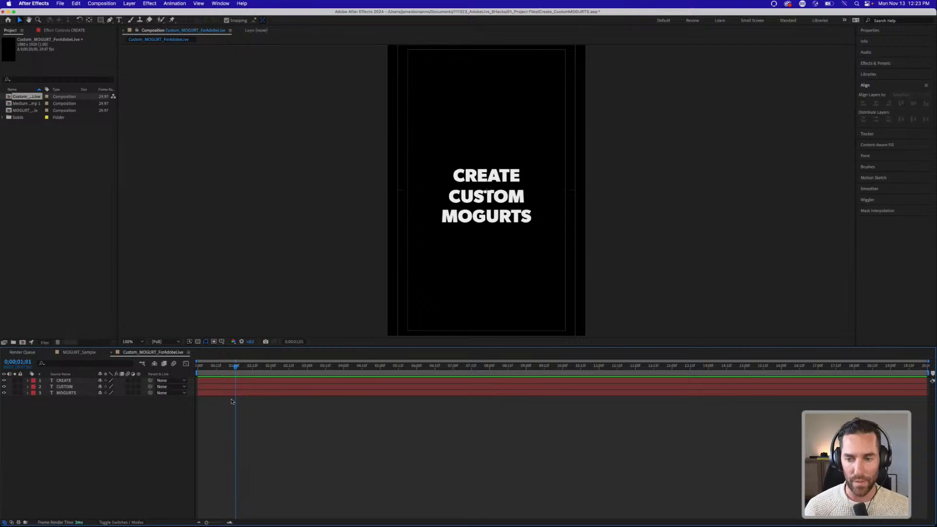
Step: Select the CREATE layer and look over the colour swatches saved in the Creative Cloud library
{"action": "left_click", "coordinate": [218, 380]}
{"action": "left_click", "coordinate": [214, 416]}
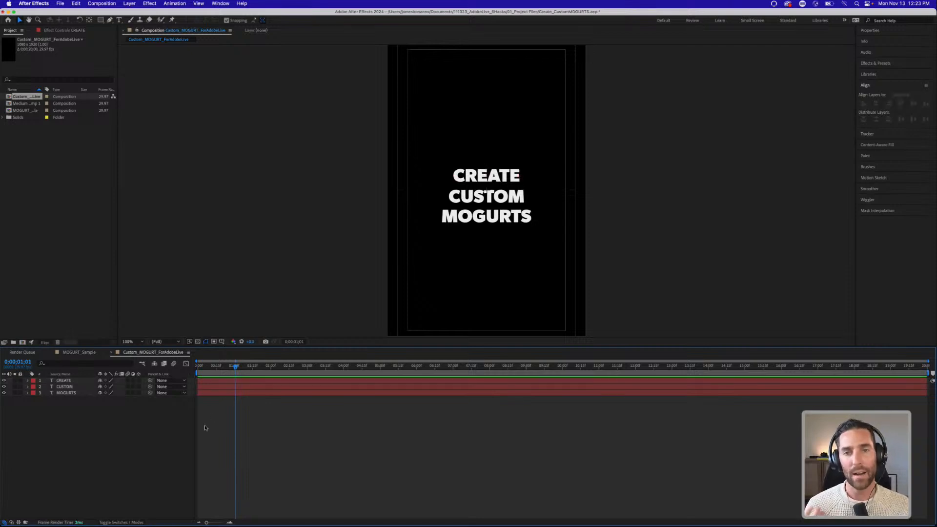
{"action": "left_click", "coordinate": [70, 381]}
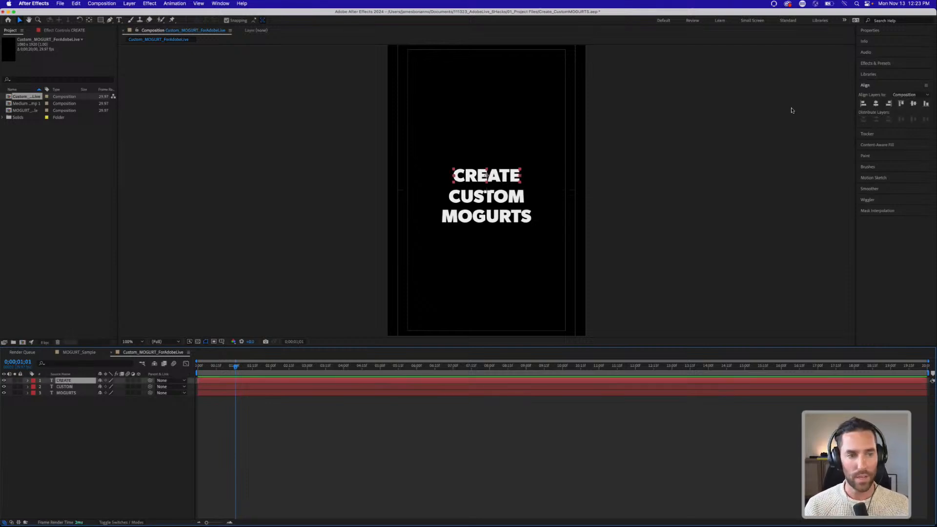
{"action": "left_click", "coordinate": [876, 74]}
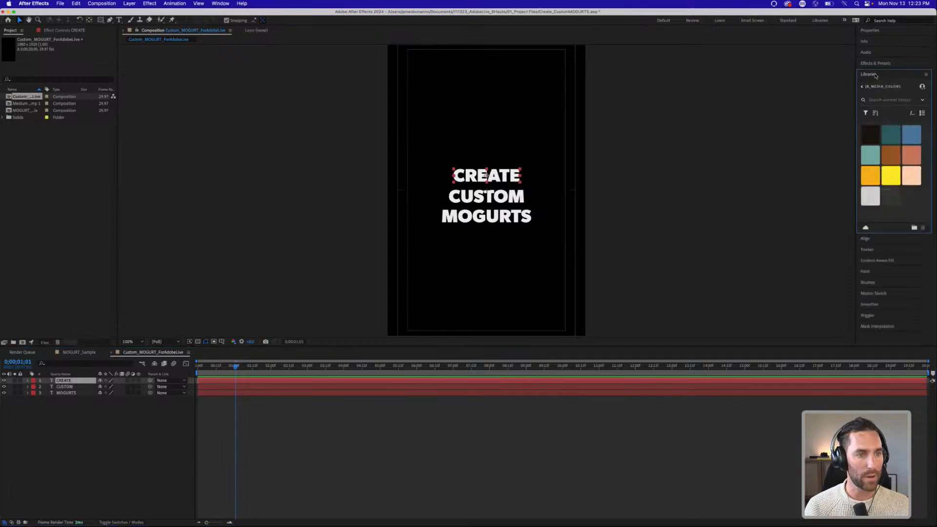
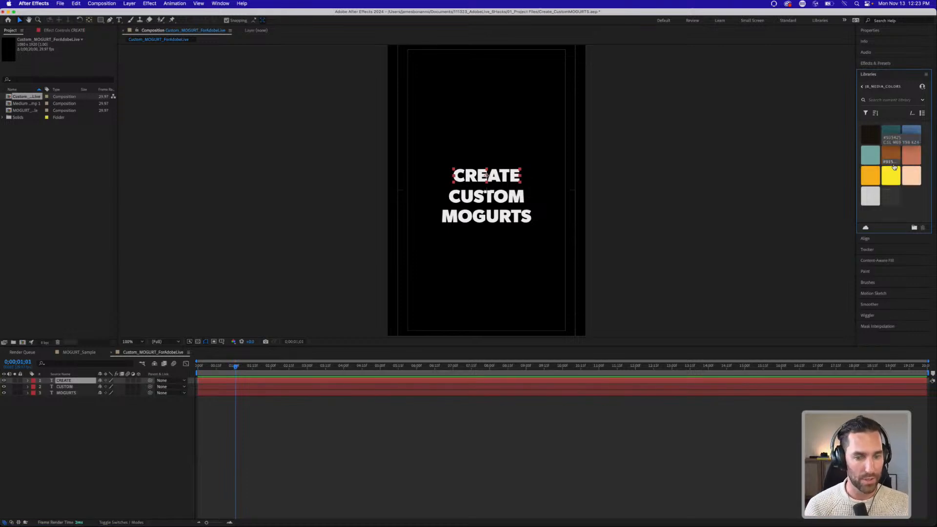
Step: Search the effects for "fill" and apply the Generate Fill effect to the CREATE text layer
{"action": "left_click", "coordinate": [66, 396]}
{"action": "left_click", "coordinate": [66, 381]}
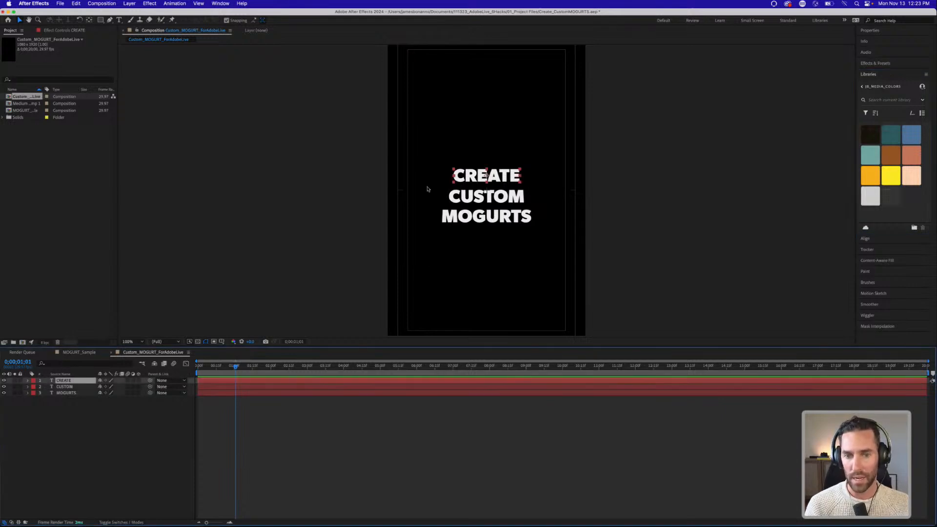
{"action": "left_click", "coordinate": [872, 64]}
{"action": "left_click", "coordinate": [888, 73]}
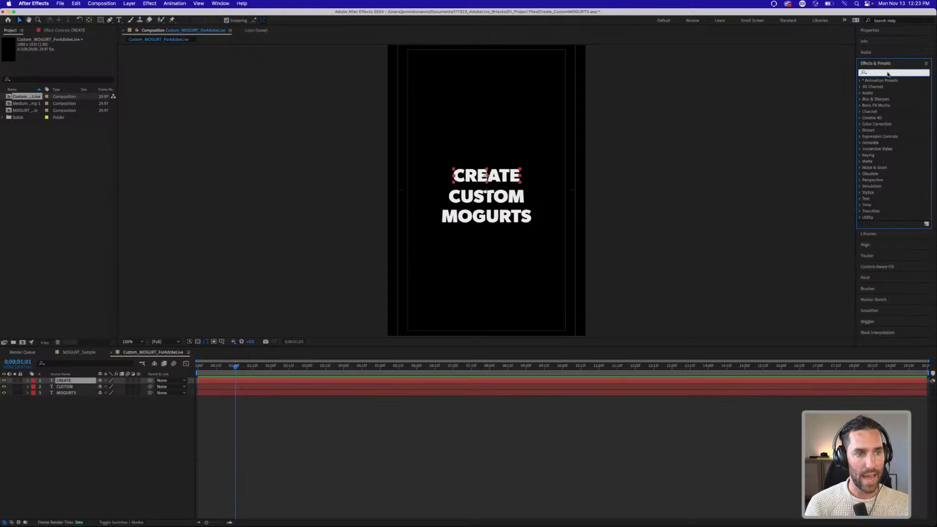
{"action": "type", "text": "fill"}
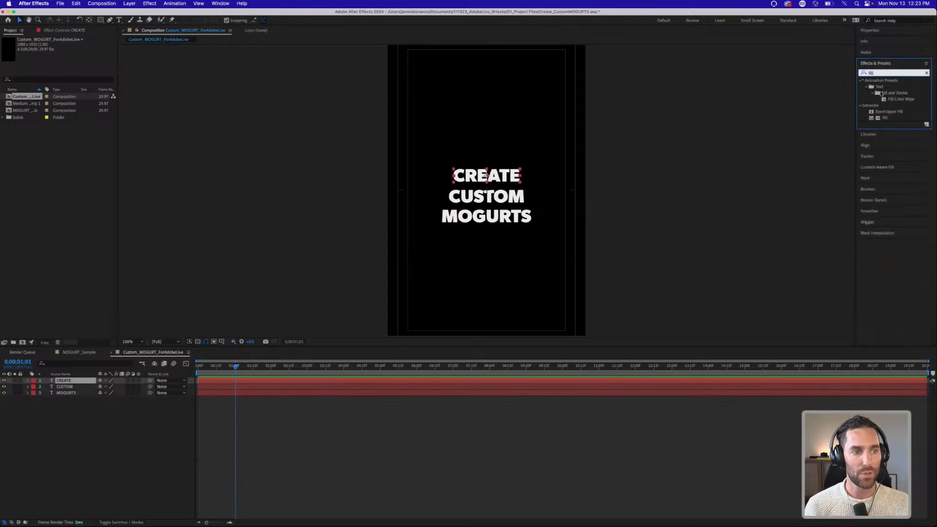
{"action": "left_click_drag", "start_coordinate": [886, 118], "coordinate": [63, 381]}
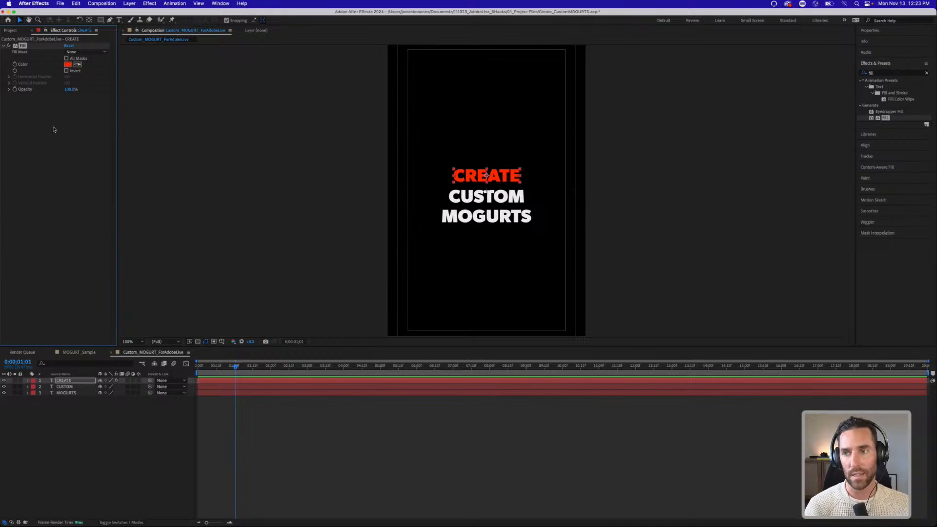
Step: Copy the Fill effect from the CREATE layer and paste it onto the CUSTOM and MOGURTS text layers
{"action": "left_click", "coordinate": [14, 39]}
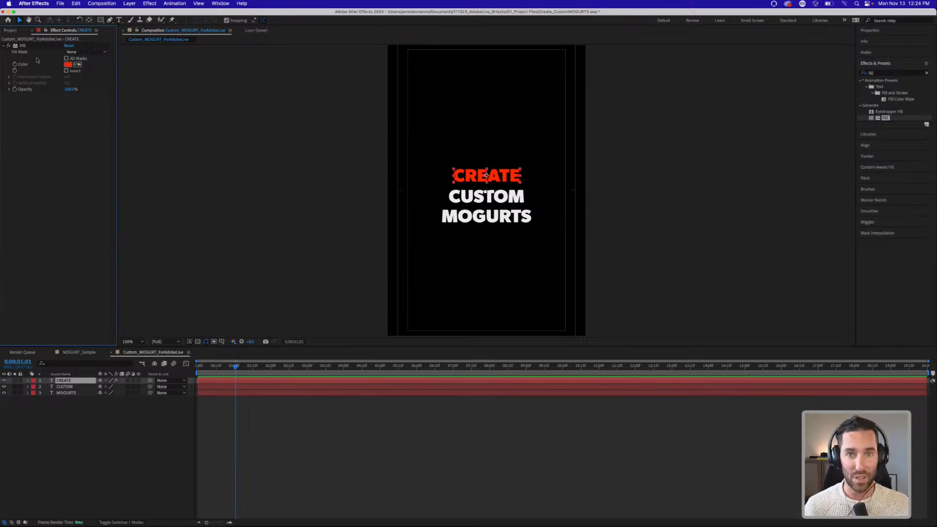
{"action": "left_click", "coordinate": [27, 45]}
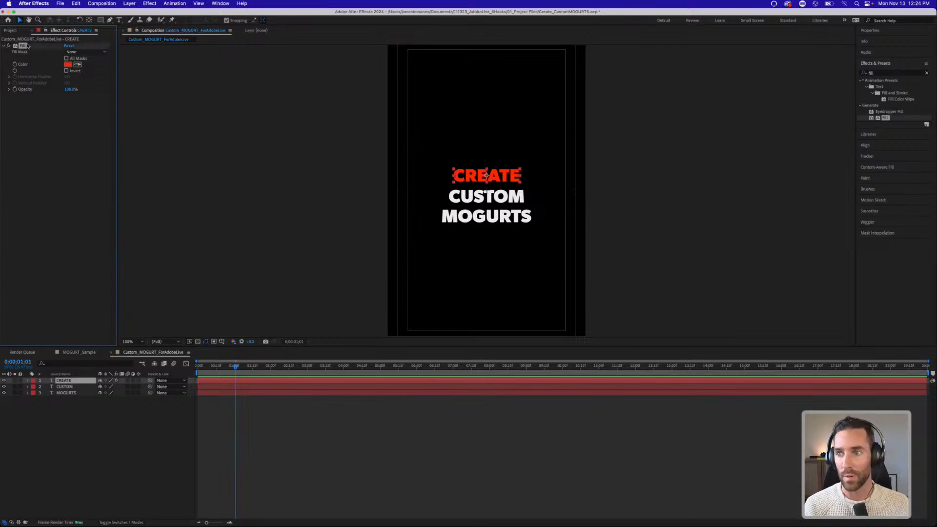
{"action": "left_click", "coordinate": [64, 386]}
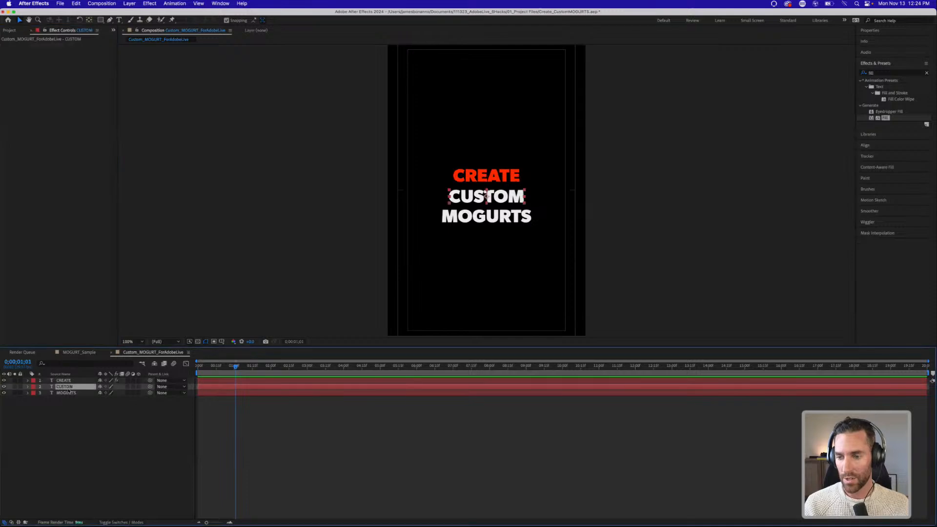
{"action": "key", "text": "cmd+v"}
{"action": "left_click", "coordinate": [65, 393]}
{"action": "key", "text": "cmd+v"}
Step: Sample the bright yellow library swatch as the Fill colour of the CREATE layer and collapse the layer's properties
{"action": "left_click", "coordinate": [63, 380]}
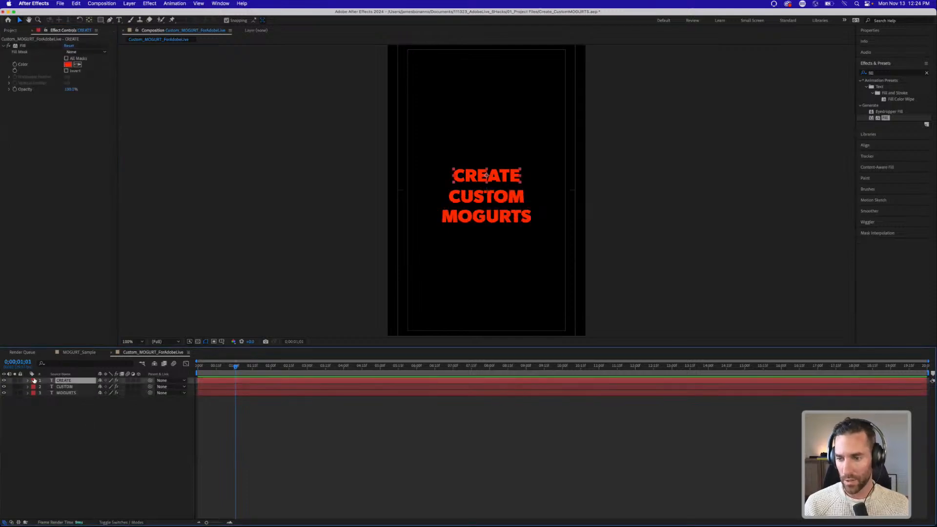
{"action": "left_click", "coordinate": [28, 381], "text": "super"}
{"action": "scroll", "coordinate": [83, 440], "scroll_direction": "down", "scroll_amount": 2}
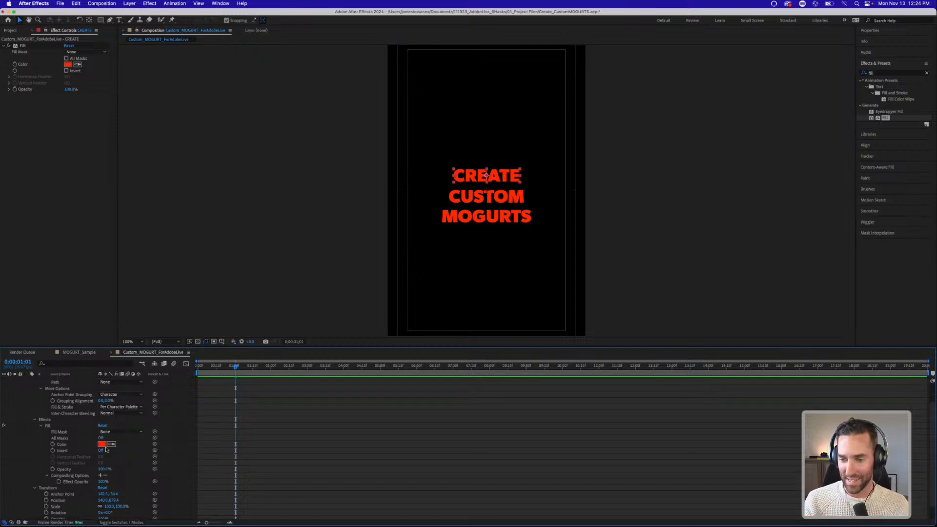
{"action": "left_click", "coordinate": [874, 134]}
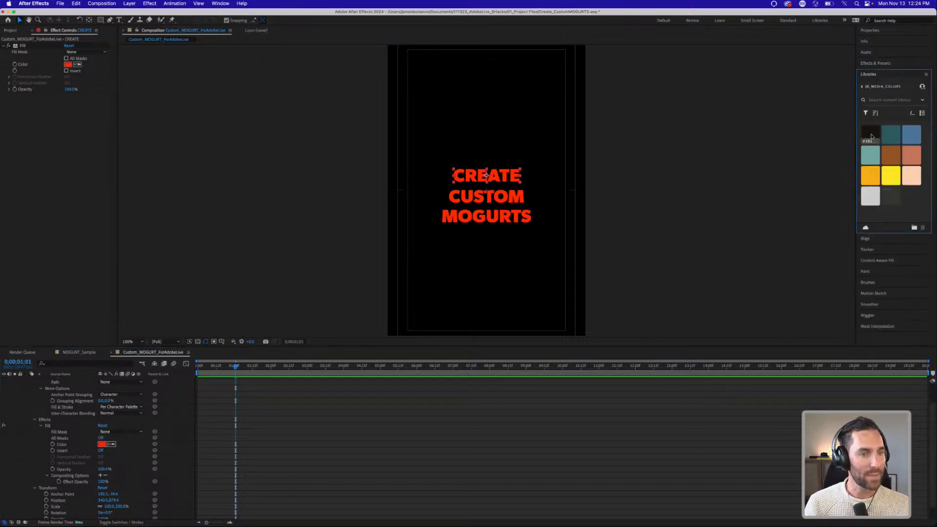
{"action": "left_click", "coordinate": [112, 444]}
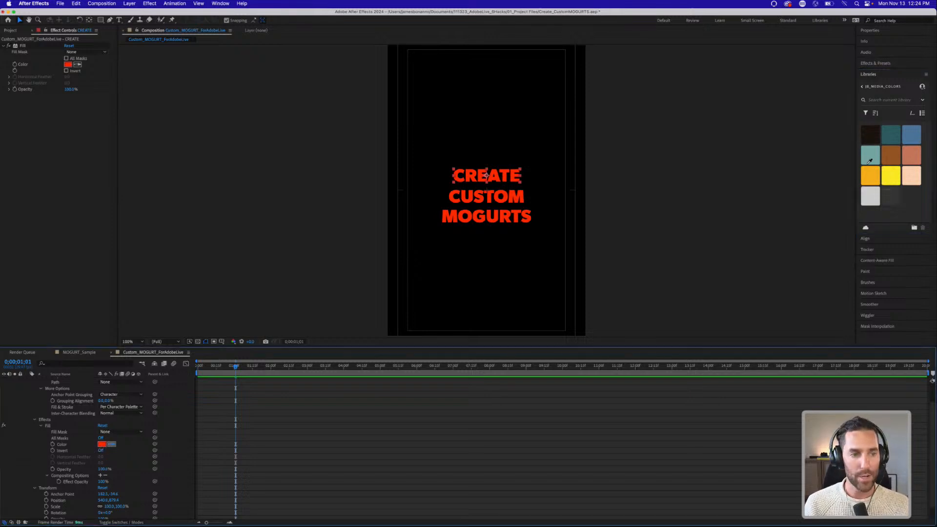
{"action": "left_click", "coordinate": [890, 174]}
{"action": "scroll", "coordinate": [81, 407], "scroll_direction": "up", "scroll_amount": 2}
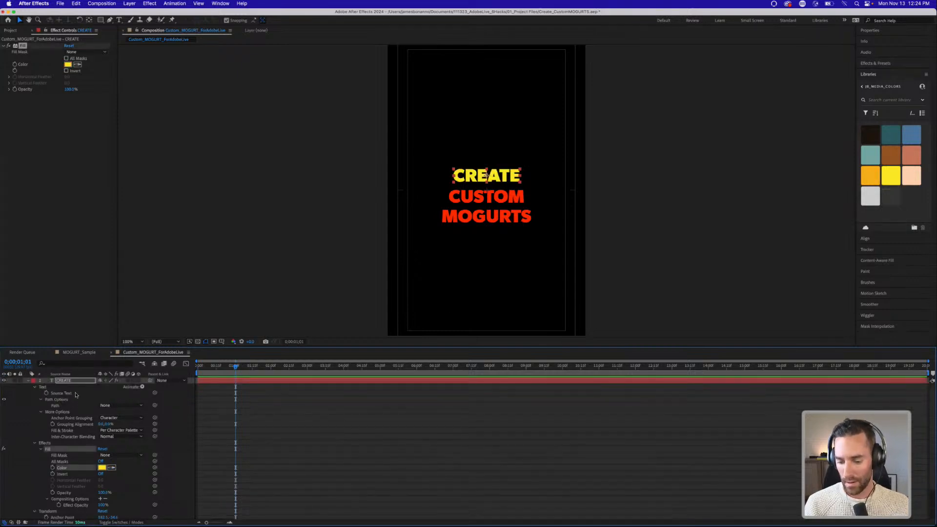
{"action": "key", "text": "u"}
{"action": "left_click", "coordinate": [93, 407]}
Step: Sample the bright yellow library swatch as the Fill colour of the CUSTOM layer and collapse its properties
{"action": "left_click", "coordinate": [64, 386]}
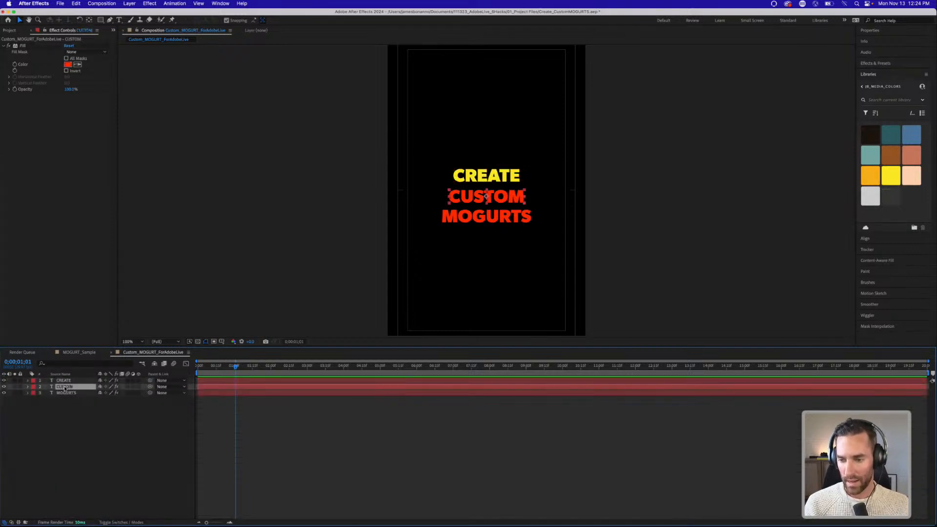
{"action": "left_click", "coordinate": [28, 387]}
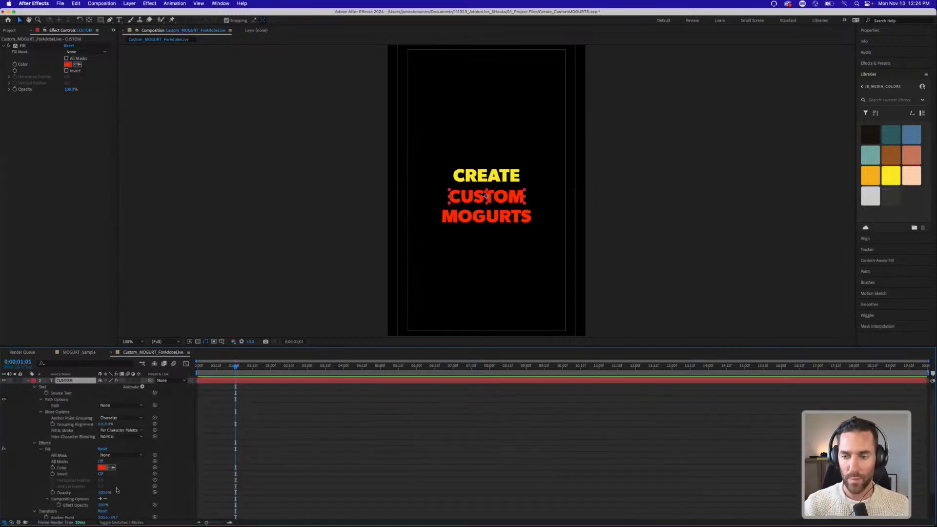
{"action": "scroll", "coordinate": [117, 490], "scroll_direction": "down", "scroll_amount": 2}
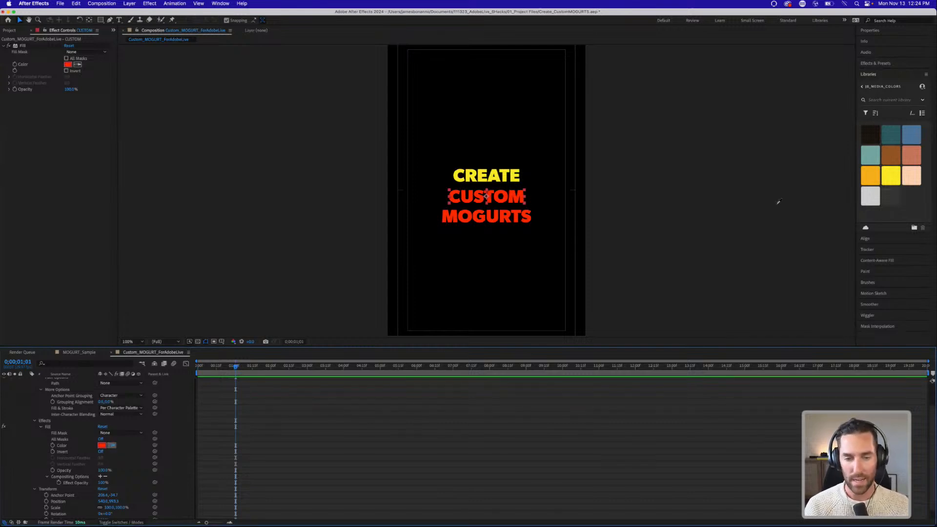
{"action": "left_click", "coordinate": [894, 182]}
{"action": "key", "text": "super+a"}
{"action": "key", "text": "u"}
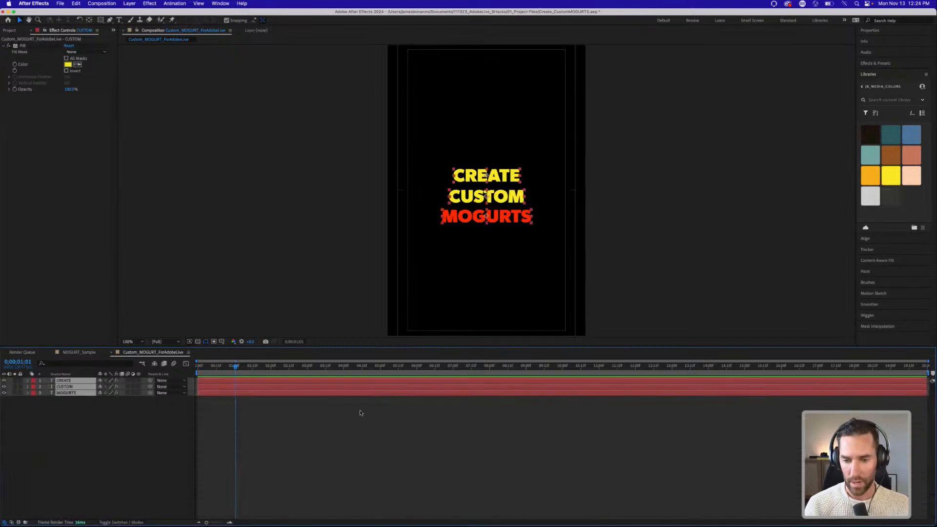
Step: Sample the bright yellow library swatch as the Fill colour of the MOGURTS layer
{"action": "left_click", "coordinate": [66, 393]}
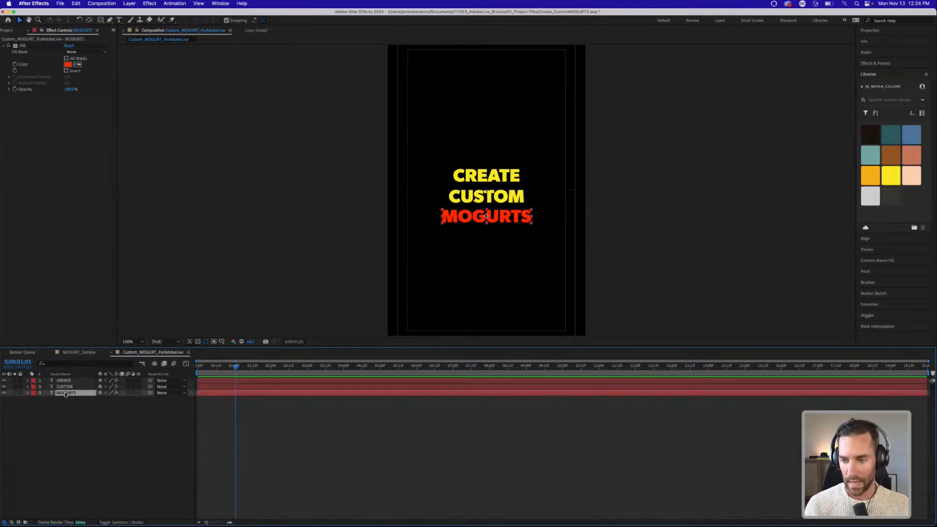
{"action": "left_click", "coordinate": [27, 393], "text": "super"}
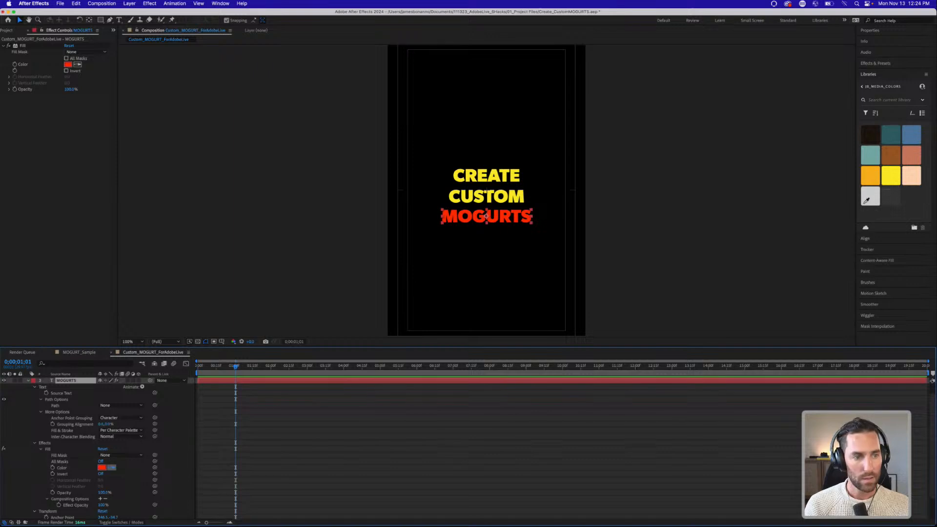
{"action": "left_click", "coordinate": [890, 175]}
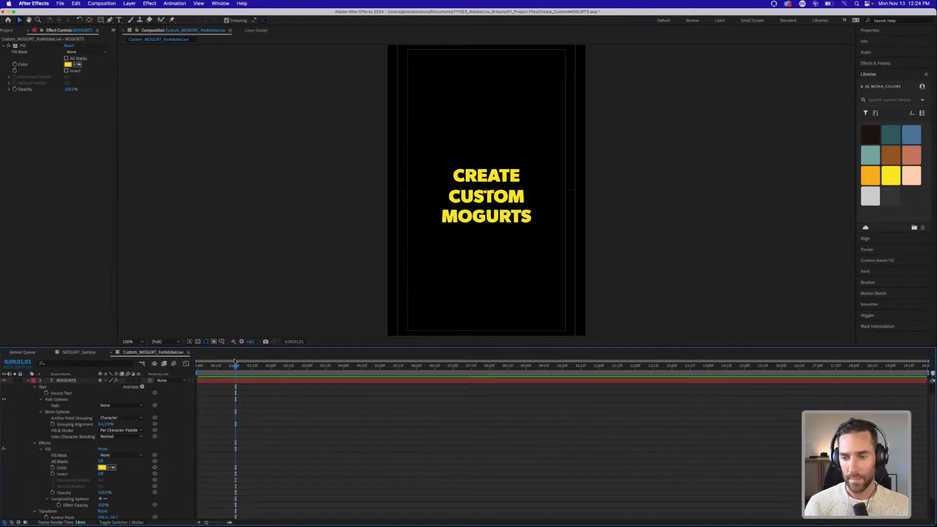
Step: Return to the first frame, save the project and collapse the properties of all layers
{"action": "key", "text": "Home"}
{"action": "key", "text": "super+s"}
{"action": "key", "text": "super+a"}
{"action": "key", "text": "u"}
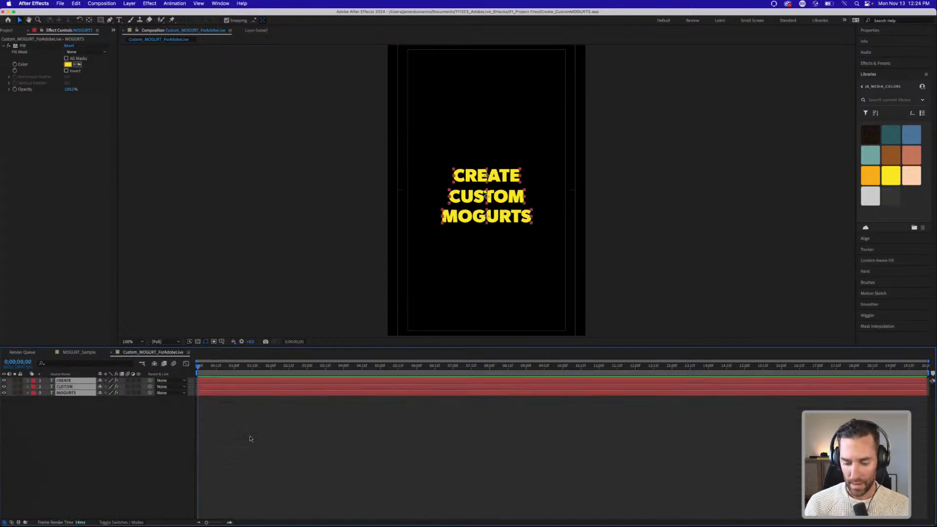
{"action": "left_click", "coordinate": [251, 438]}
Step: Play the text animation in the MOGURT_Sample composition and replay it from near the start
{"action": "left_click", "coordinate": [68, 352]}
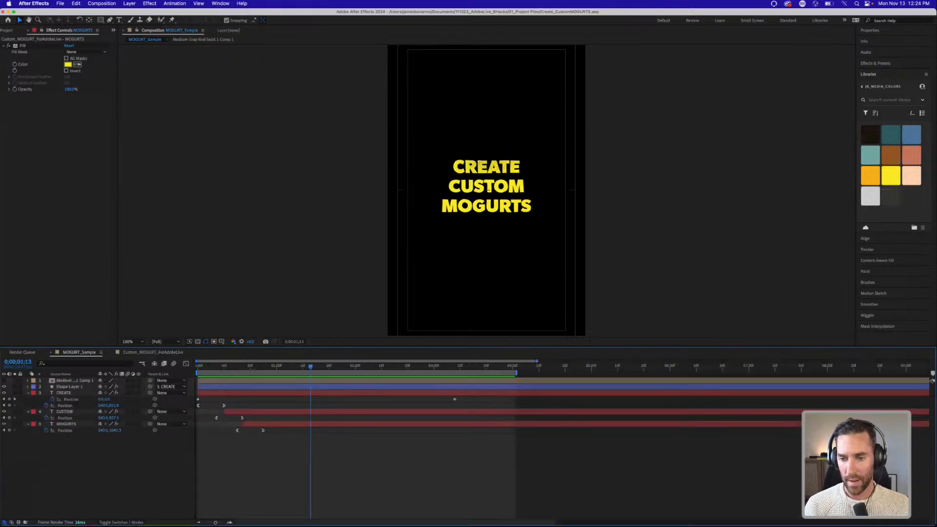
{"action": "key", "text": "space"}
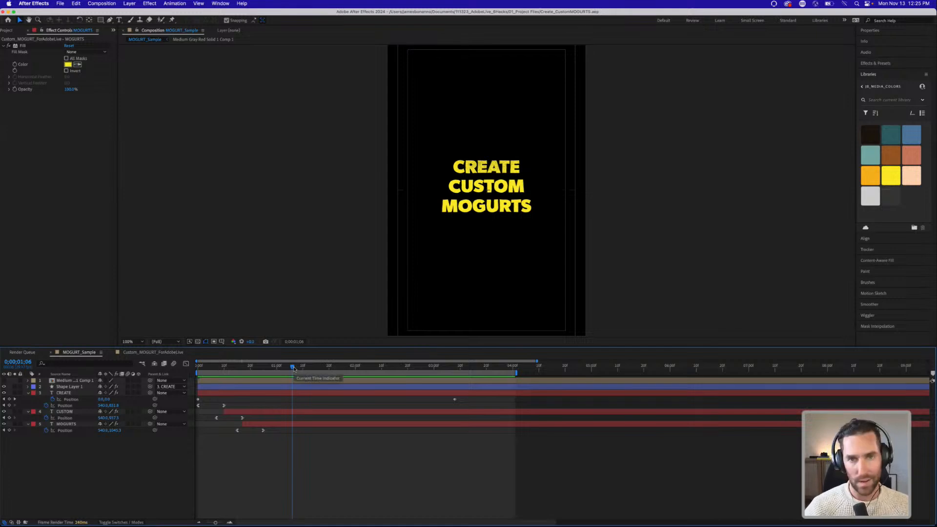
{"action": "left_click_drag", "start_coordinate": [293, 368], "coordinate": [208, 366]}
{"action": "key", "text": "space"}
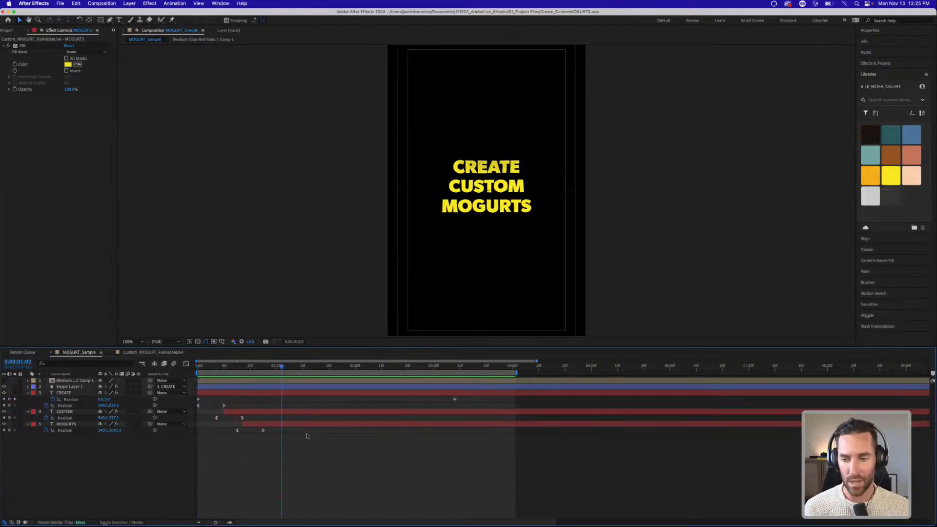
Step: Compare the custom composition with MOGURT_Sample and inspect the sample's Medium Gray-Red Solid 1 Comp 1 precomposition
{"action": "left_click", "coordinate": [147, 351]}
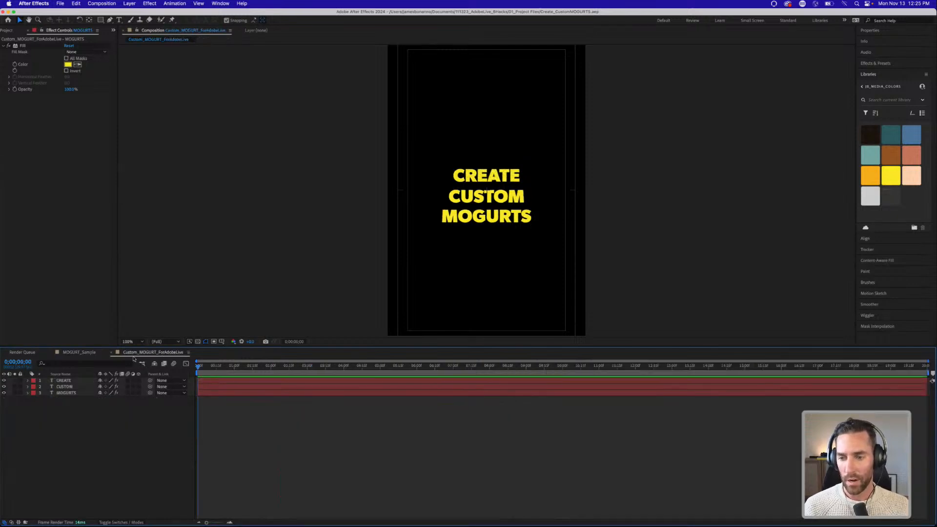
{"action": "left_click", "coordinate": [92, 353]}
{"action": "left_click", "coordinate": [158, 352]}
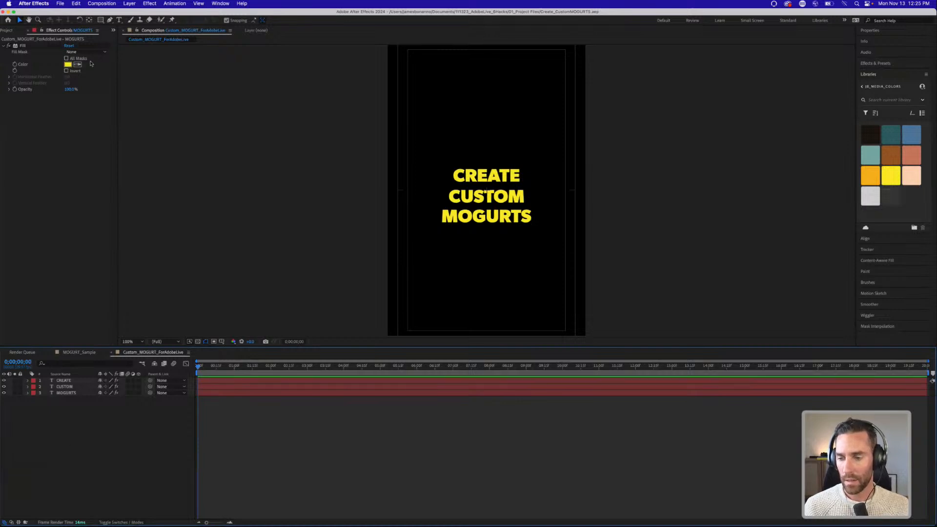
{"action": "left_click", "coordinate": [78, 352]}
{"action": "left_click", "coordinate": [64, 381]}
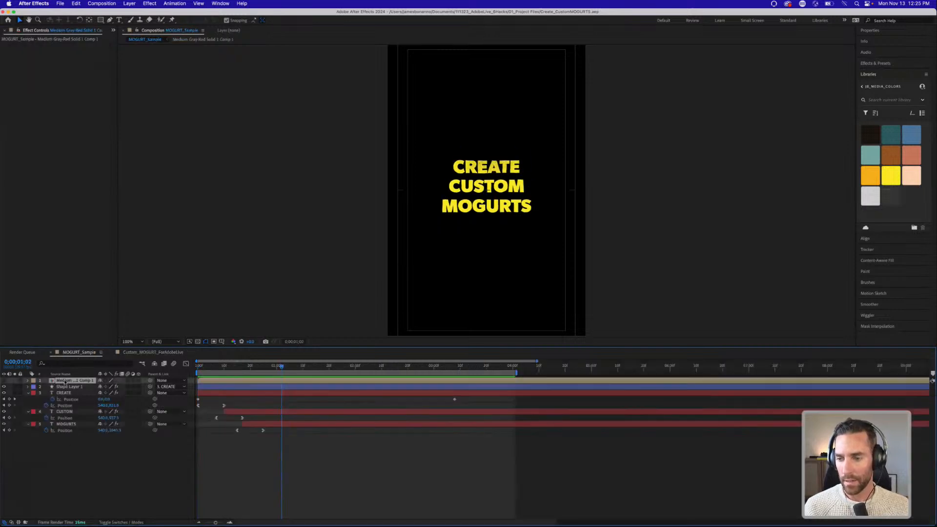
{"action": "double_click", "coordinate": [54, 382]}
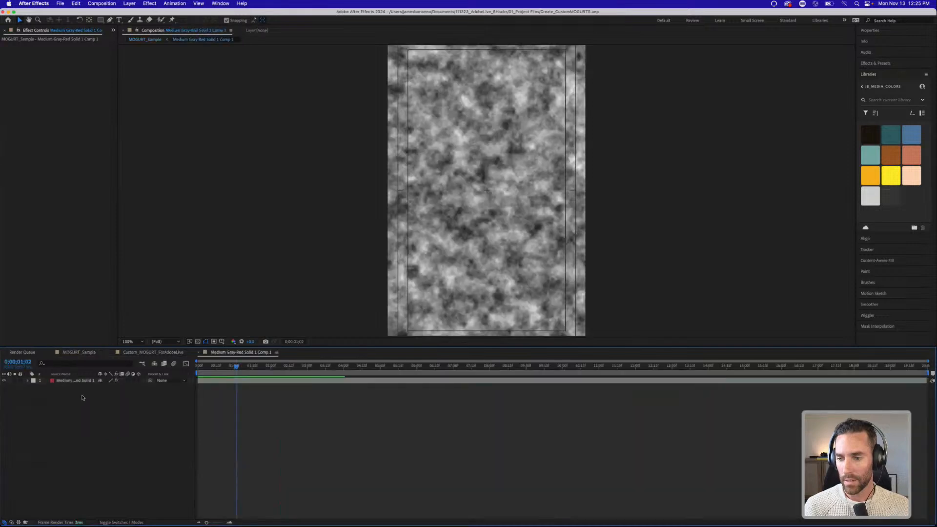
Step: Add a neutral gray, composition-sized solid layer to Custom_MOGURT_ForAdobeLive
{"action": "left_click", "coordinate": [153, 352]}
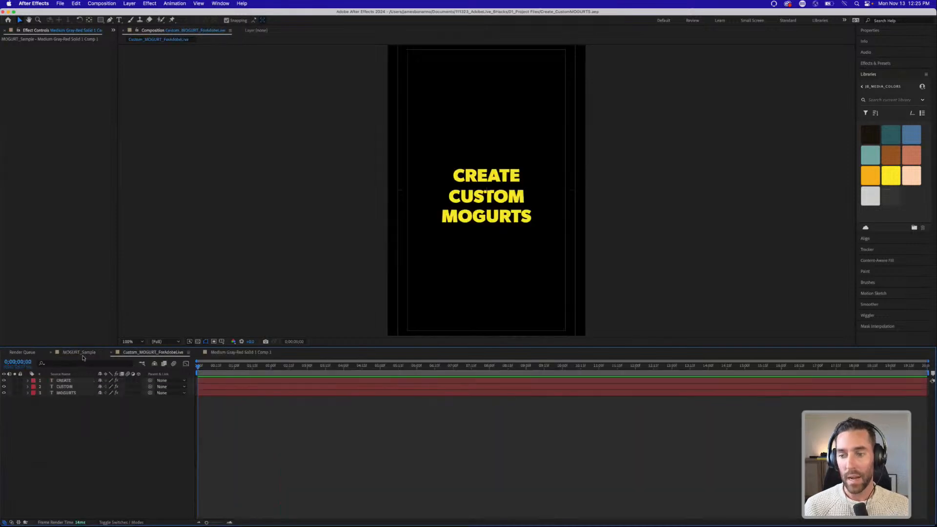
{"action": "right_click", "coordinate": [70, 434]}
{"action": "mouse_move", "coordinate": [112, 430]}
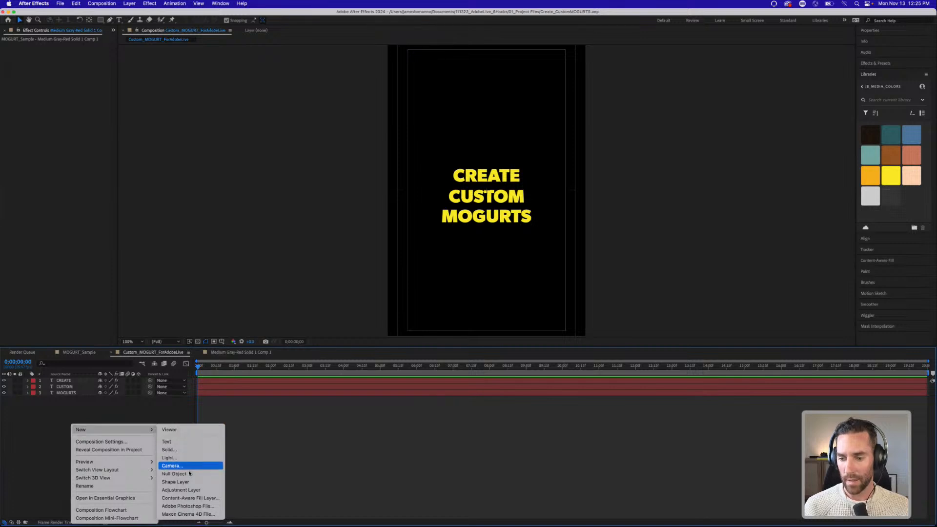
{"action": "left_click", "coordinate": [169, 449]}
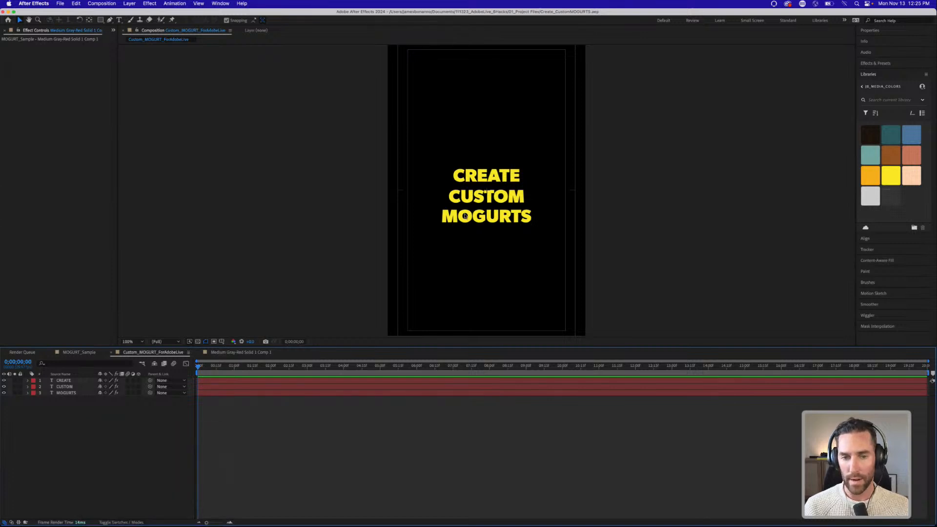
{"action": "left_click", "coordinate": [463, 317]}
{"action": "left_click_drag", "start_coordinate": [420, 278], "coordinate": [359, 283]}
{"action": "left_click", "coordinate": [541, 227]}
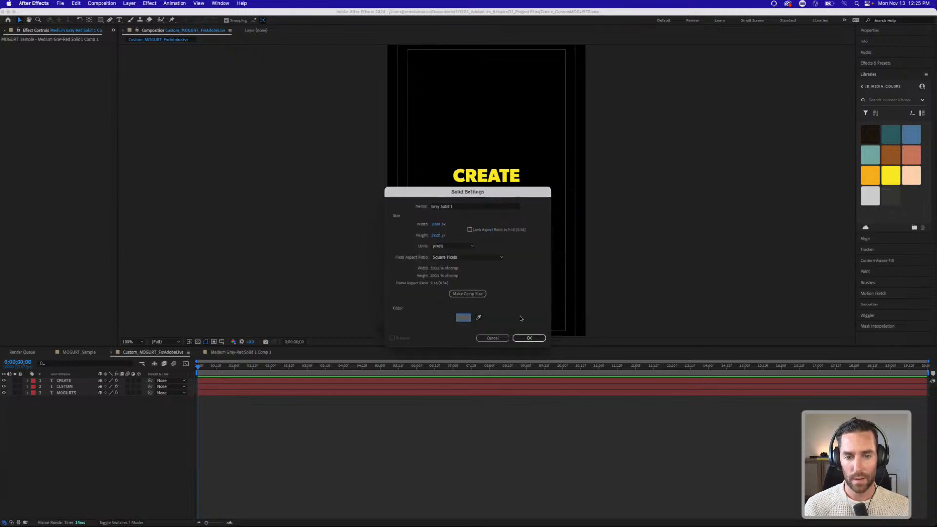
{"action": "left_click", "coordinate": [530, 338]}
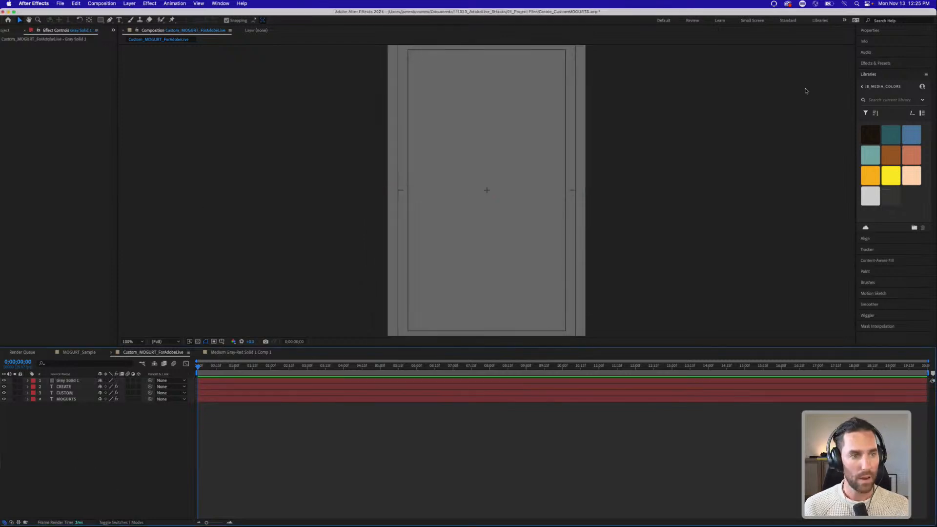
Step: Search the effects for "displace" and apply the Displacement Map effect to the gray solid
{"action": "left_click", "coordinate": [874, 64]}
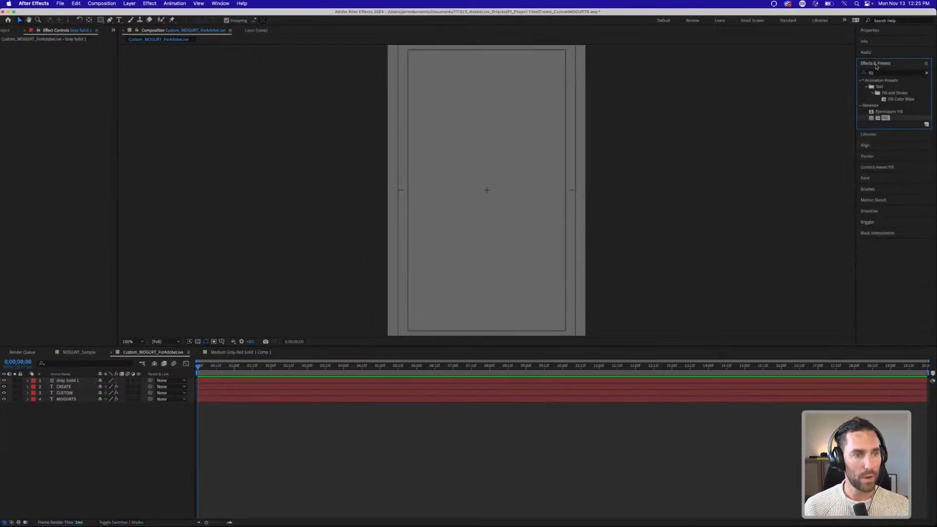
{"action": "left_click", "coordinate": [926, 73]}
{"action": "type", "text": "displace"}
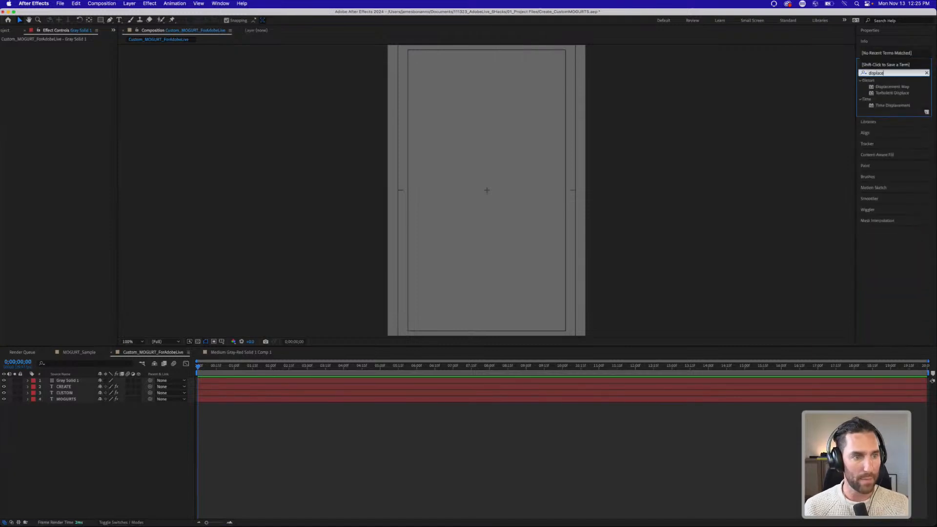
{"action": "left_click_drag", "start_coordinate": [892, 87], "coordinate": [66, 382]}
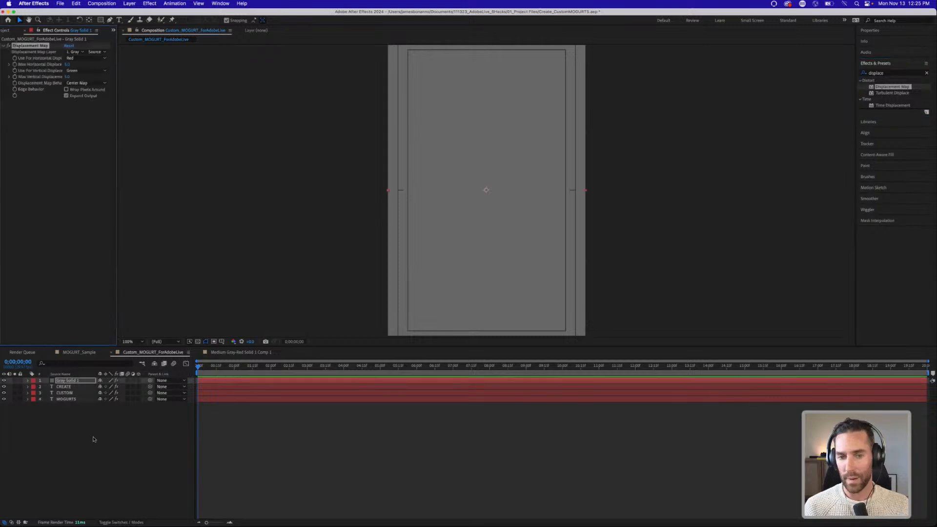
Step: Set the Displacement Map Layer of the gray solid's effect to the CREATE layer
{"action": "left_click", "coordinate": [68, 381]}
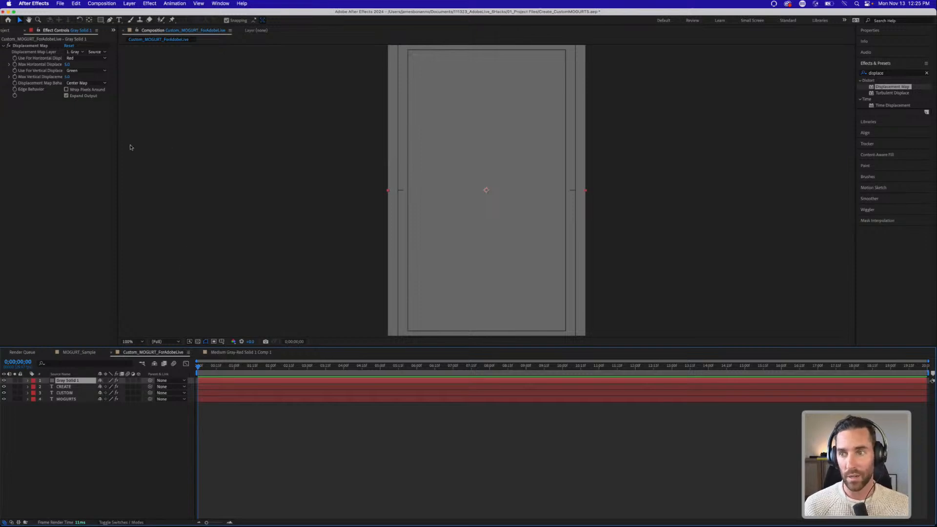
{"action": "left_click", "coordinate": [75, 440]}
{"action": "left_click", "coordinate": [75, 381]}
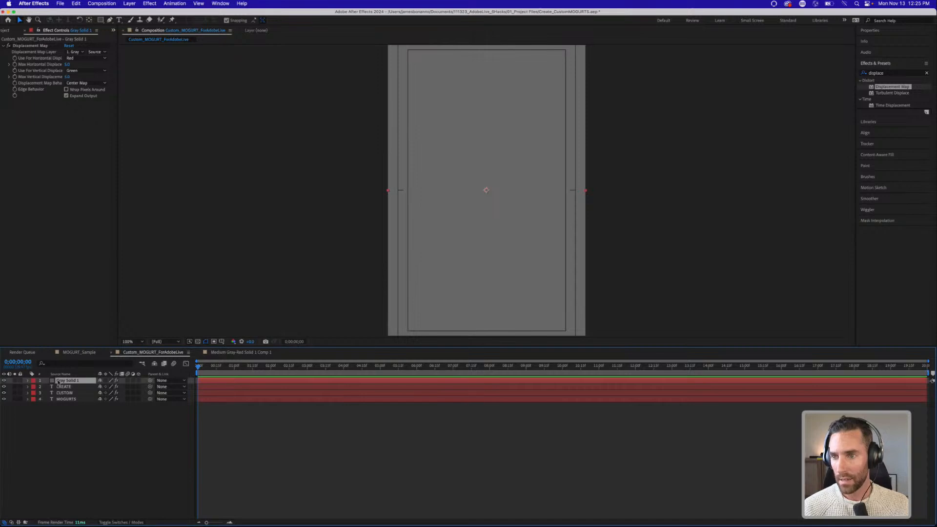
{"action": "right_click", "coordinate": [58, 382]}
{"action": "left_click", "coordinate": [48, 346]}
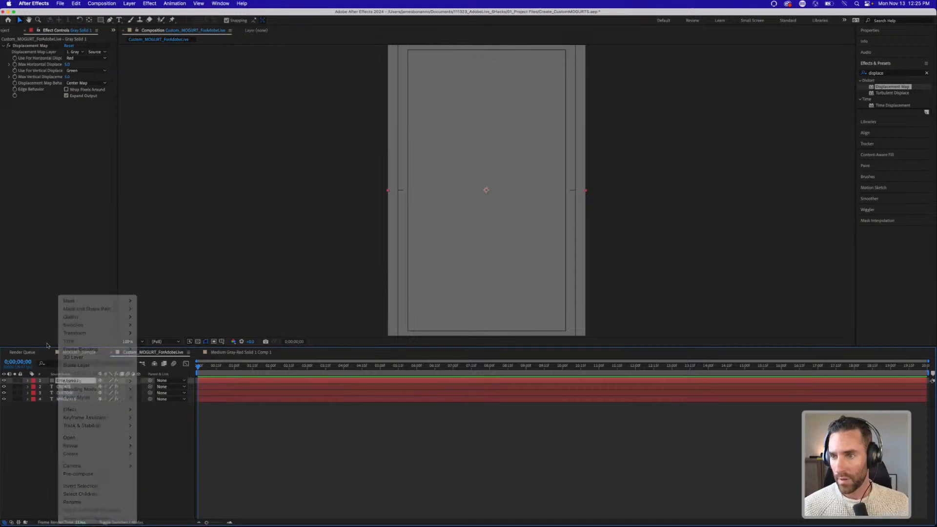
{"action": "left_click", "coordinate": [73, 52]}
{"action": "left_click", "coordinate": [80, 73]}
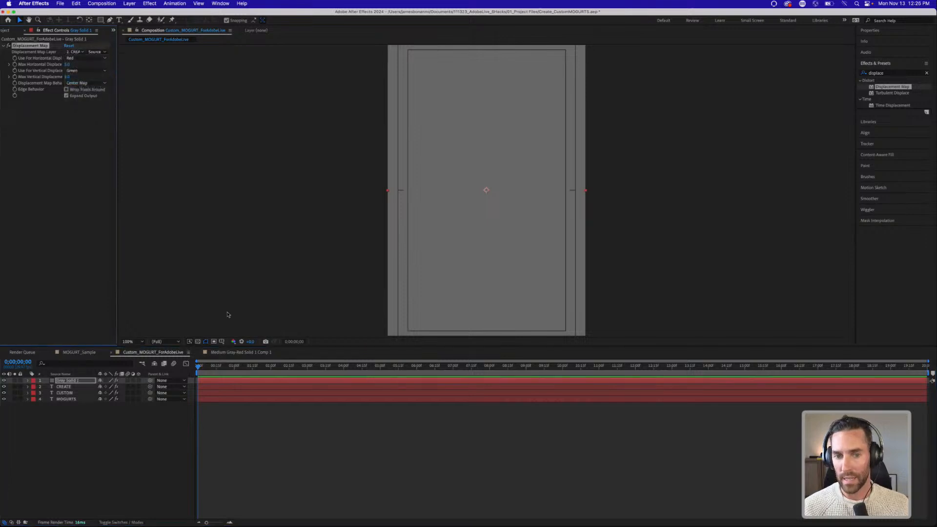
Step: Compare the gray solid's Displacement Map settings with the Fractal Noise effect on the solid inside Medium Gray-Red Solid 1 Comp 1
{"action": "left_click", "coordinate": [84, 444]}
{"action": "left_click", "coordinate": [67, 380]}
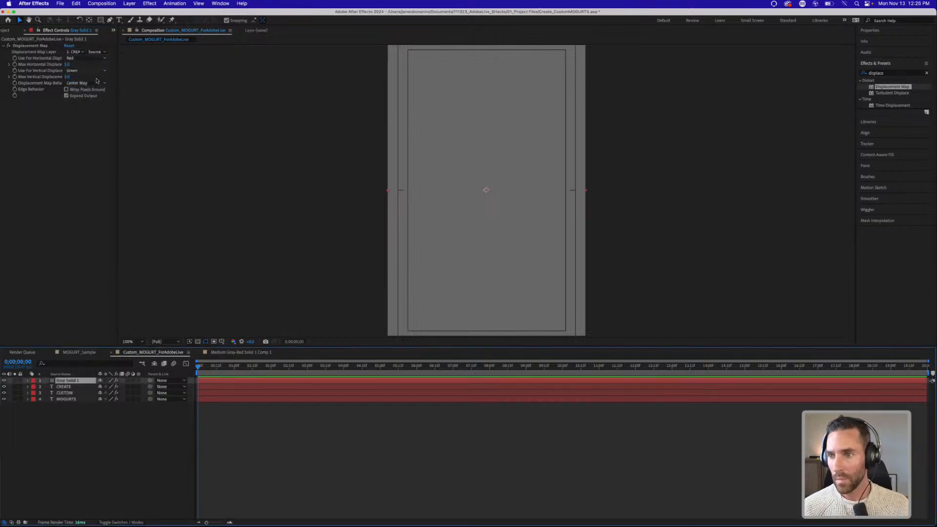
{"action": "left_click", "coordinate": [67, 65]}
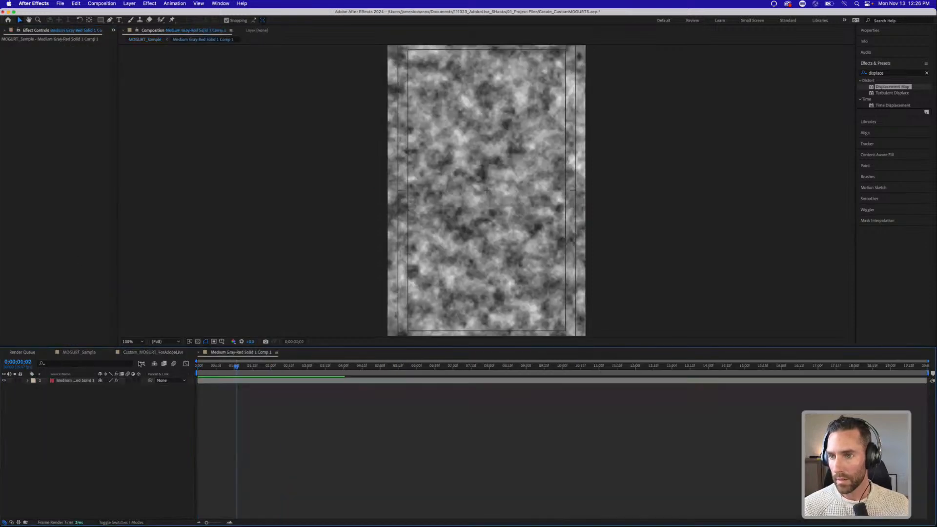
{"action": "left_click", "coordinate": [78, 381]}
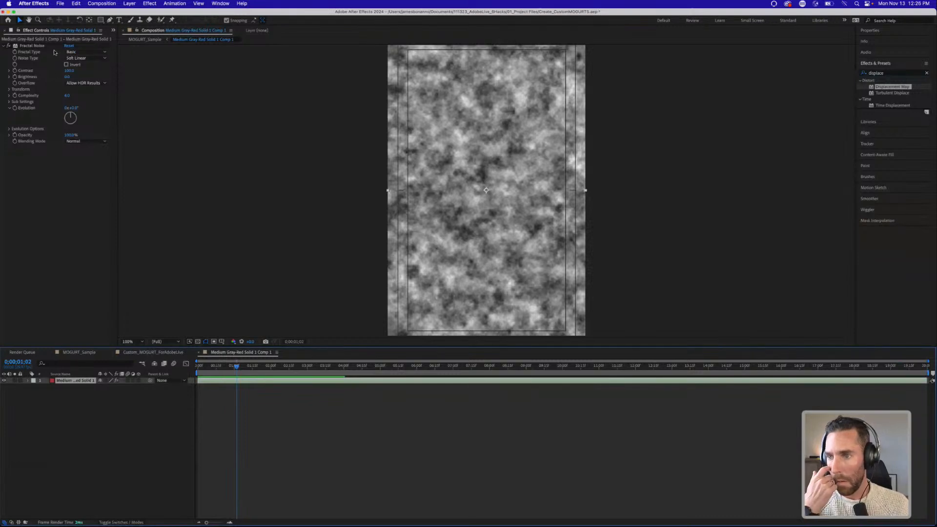
{"action": "left_click", "coordinate": [166, 352]}
{"action": "left_click", "coordinate": [96, 434]}
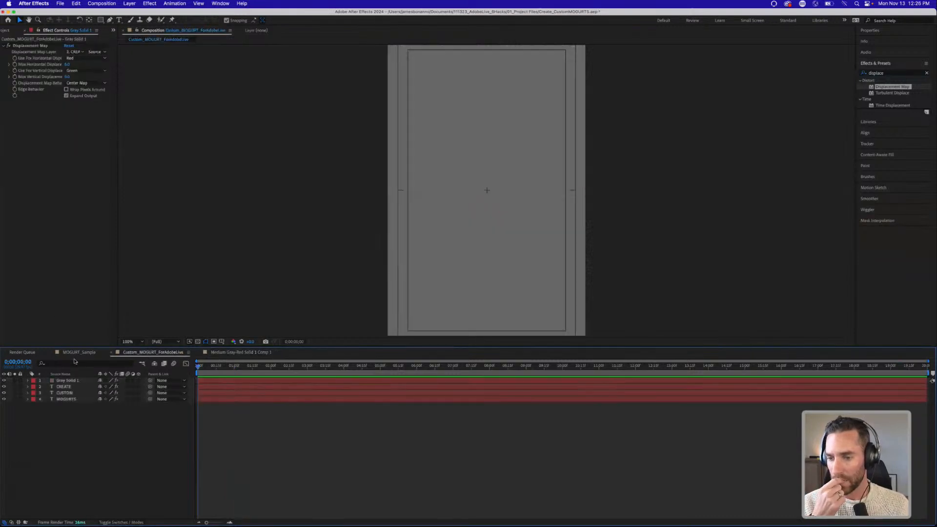
Step: Examine Shape Layer 1's effects in MOGURT_Sample and check the composition with the Medium Gray-Red precomposition's visibility switched on and off
{"action": "left_click", "coordinate": [78, 353]}
{"action": "left_click", "coordinate": [82, 406]}
{"action": "left_click", "coordinate": [69, 387]}
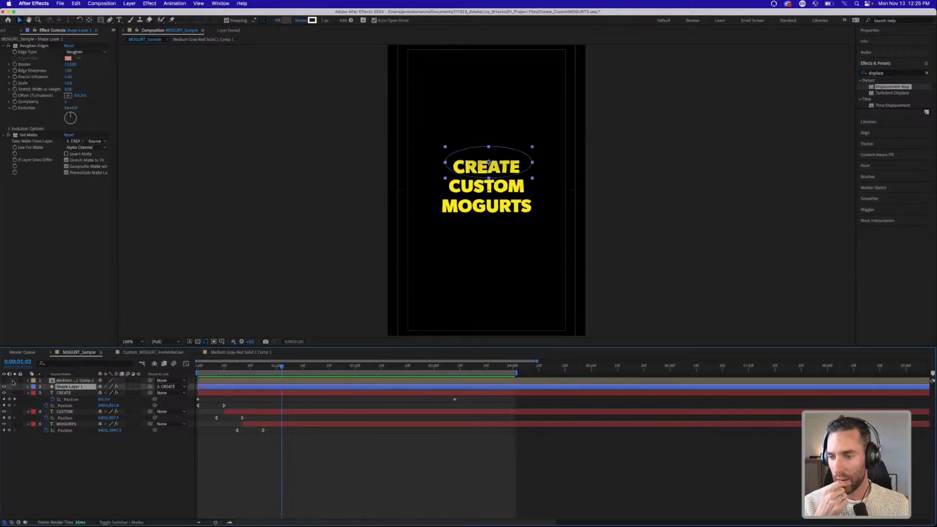
{"action": "left_click", "coordinate": [4, 380]}
{"action": "left_click", "coordinate": [4, 381]}
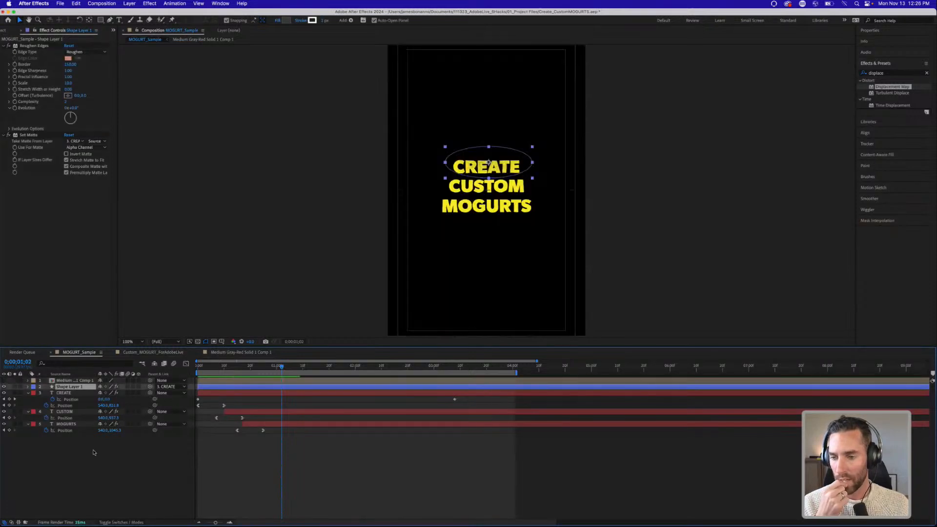
{"action": "left_click", "coordinate": [94, 452]}
Step: Examine the Fractal Noise on the solid inside the sample's precomposition and compare it with the MOGURT_Sample and Custom_MOGURT_ForAdobeLive layers
{"action": "left_click", "coordinate": [50, 381]}
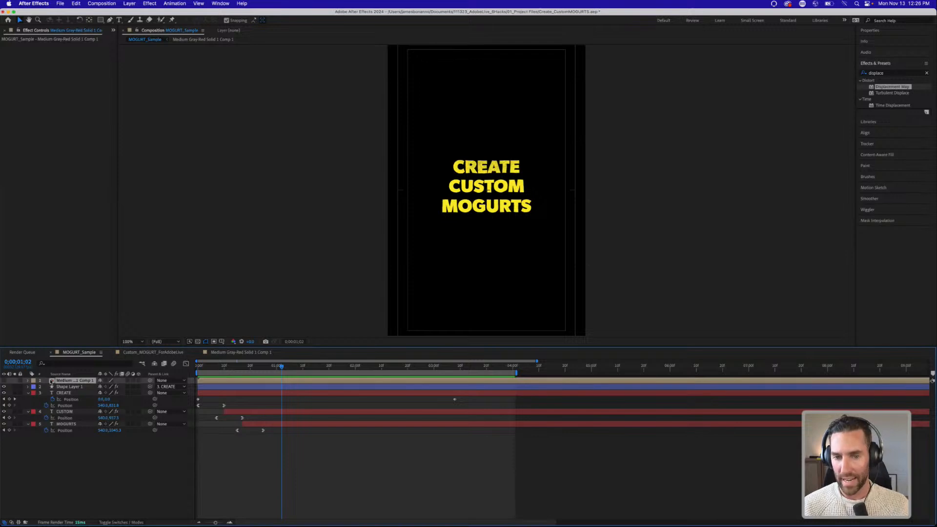
{"action": "double_click", "coordinate": [51, 381]}
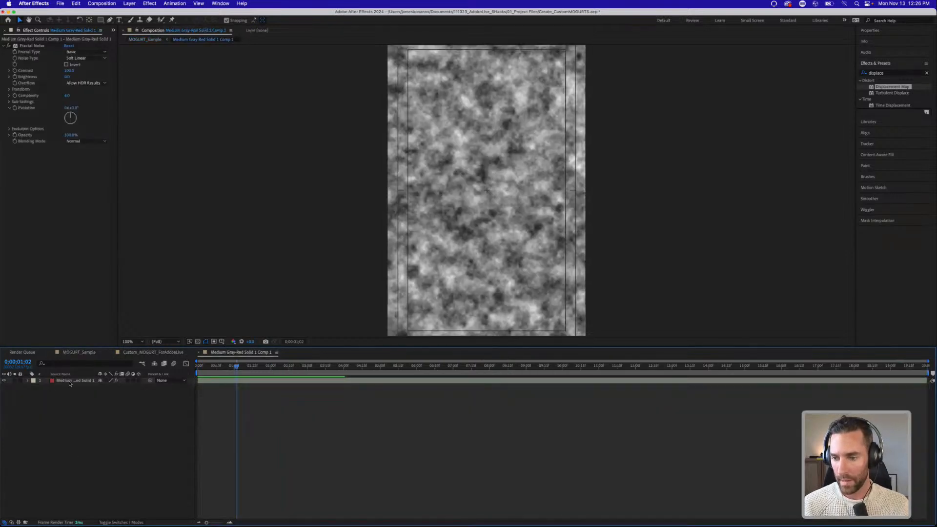
{"action": "left_click", "coordinate": [69, 381]}
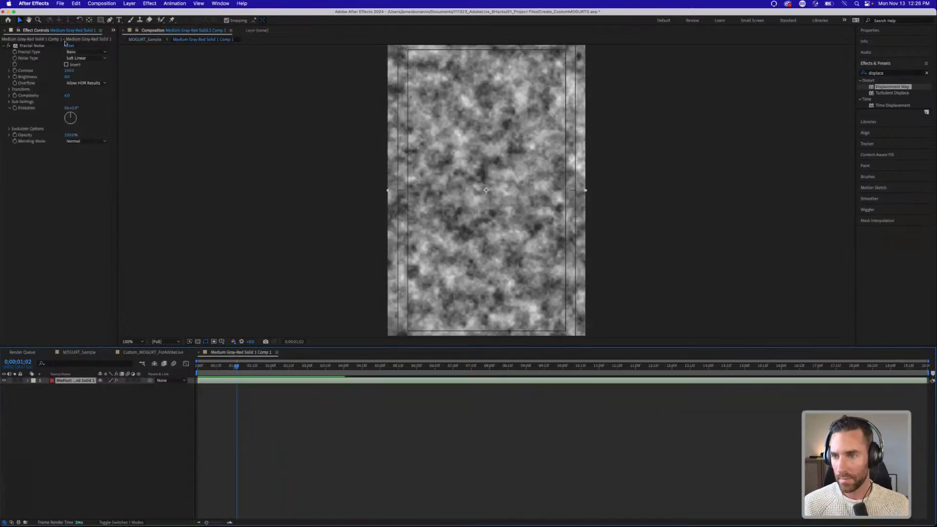
{"action": "left_click", "coordinate": [85, 427]}
{"action": "left_click", "coordinate": [135, 353]}
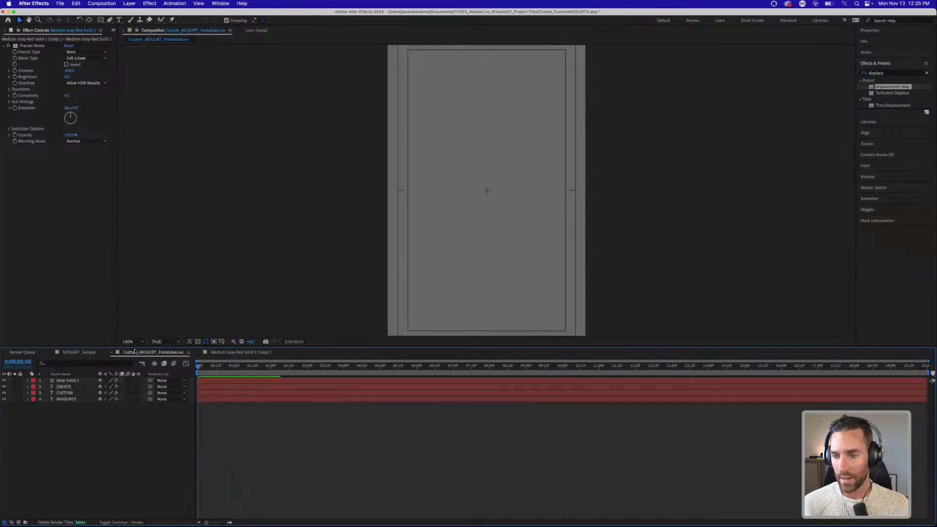
{"action": "left_click", "coordinate": [75, 353]}
{"action": "left_click", "coordinate": [69, 392]}
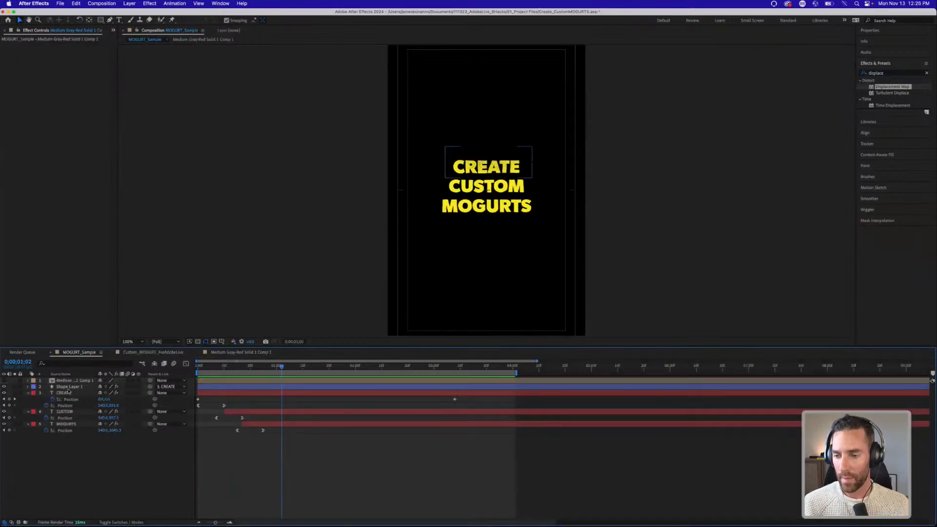
{"action": "left_click", "coordinate": [230, 353]}
{"action": "left_click", "coordinate": [170, 352]}
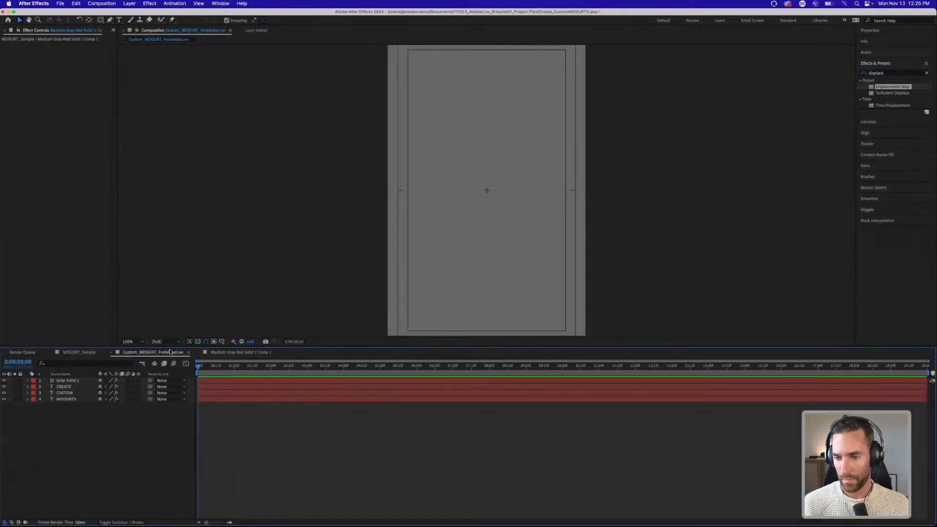
Step: Delete the gray solid layer from Custom_MOGURT_ForAdobeLive and save the project
{"action": "left_click", "coordinate": [69, 381]}
{"action": "left_click", "coordinate": [69, 435]}
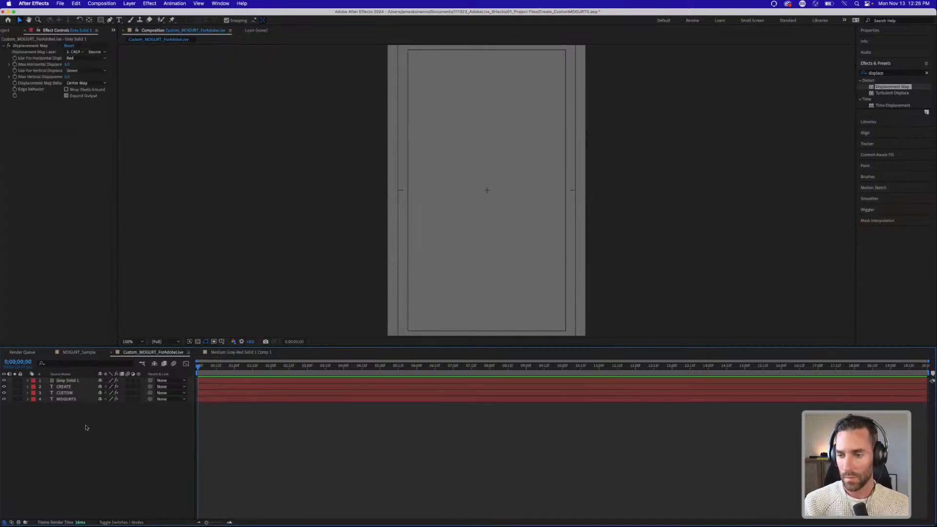
{"action": "left_click", "coordinate": [66, 381]}
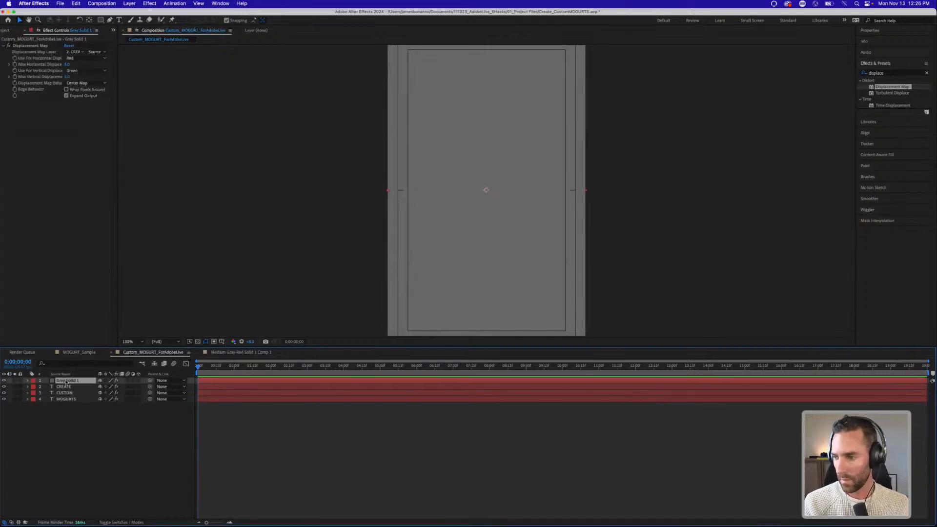
{"action": "key", "text": "Delete"}
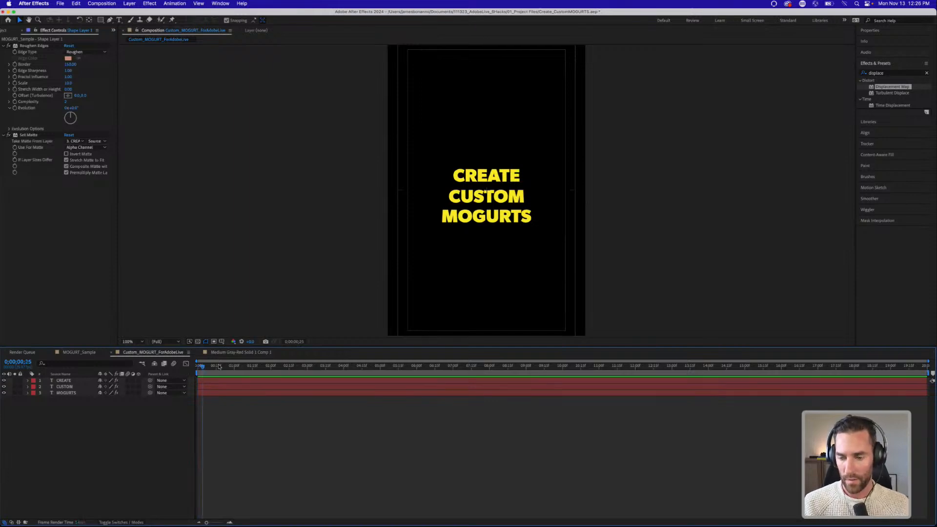
{"action": "key", "text": "super+s"}
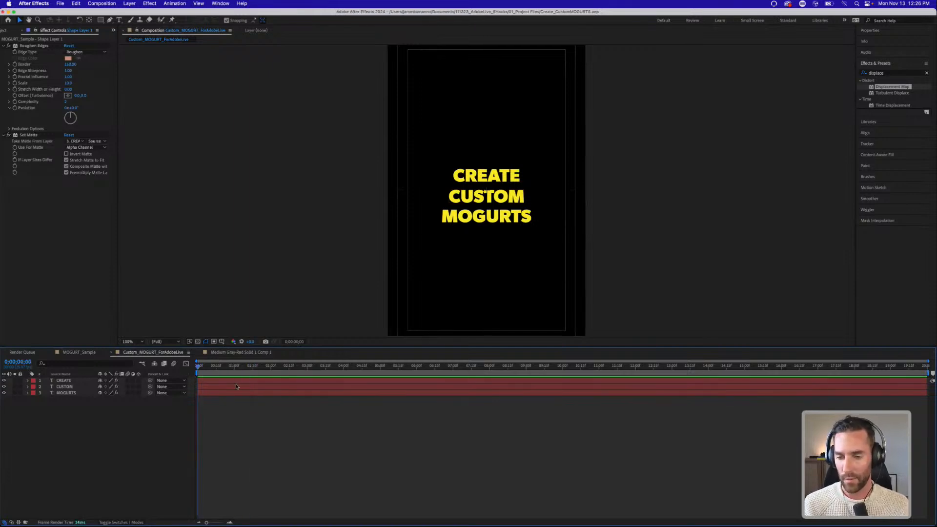
Step: Set a Position keyframe on the CREATE text layer at 0;00;00;00
{"action": "left_click", "coordinate": [236, 386]}
{"action": "left_click", "coordinate": [69, 381]}
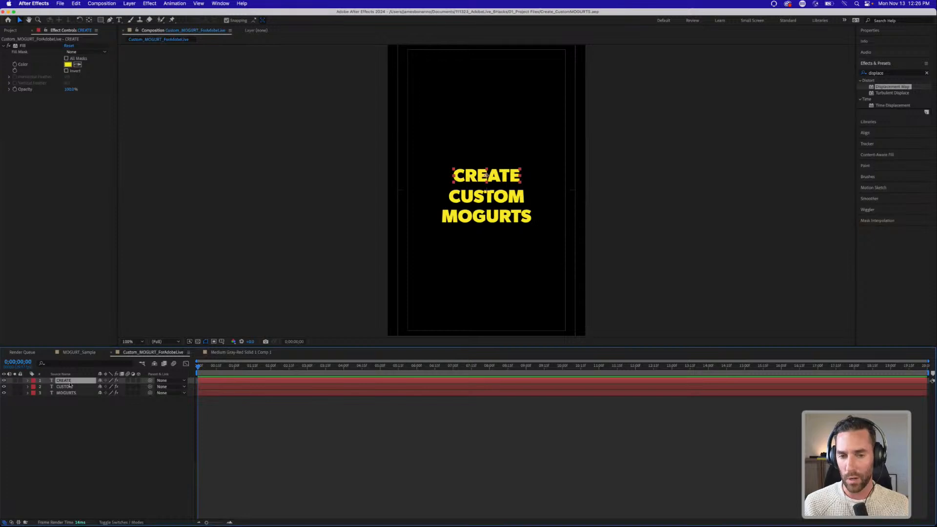
{"action": "left_click", "coordinate": [83, 406]}
{"action": "left_click", "coordinate": [69, 382]}
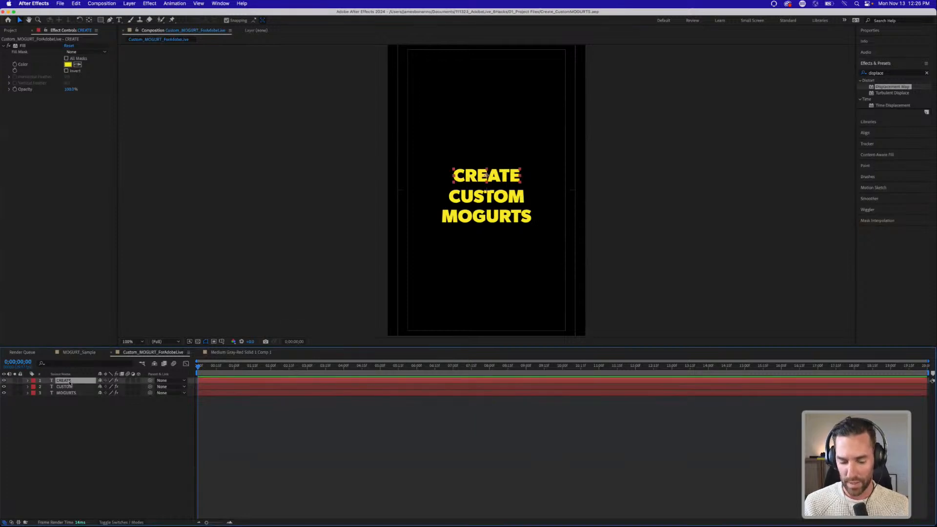
{"action": "key", "text": "p"}
{"action": "left_click", "coordinate": [46, 386]}
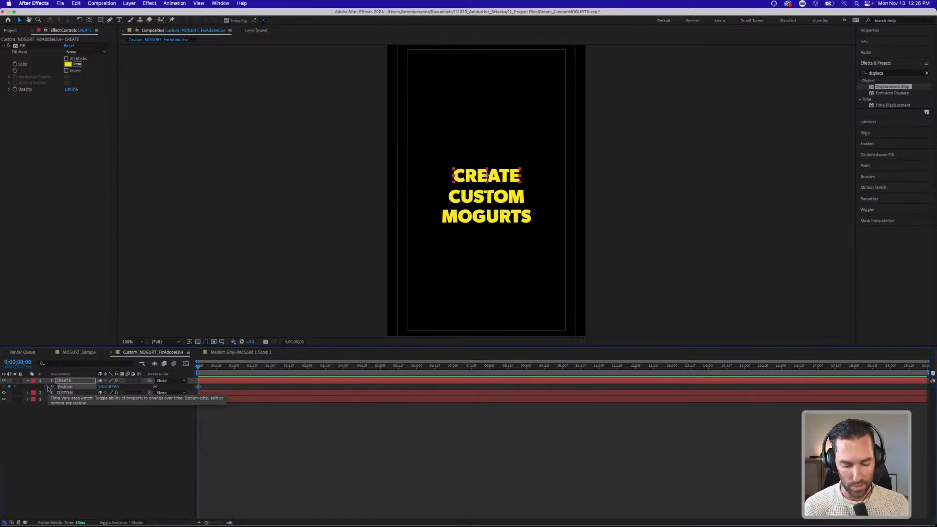
Step: Add a second Position keyframe with the same value to the CREATE layer at 0;00;00;20
{"action": "key", "text": "shift+Page_Down"}
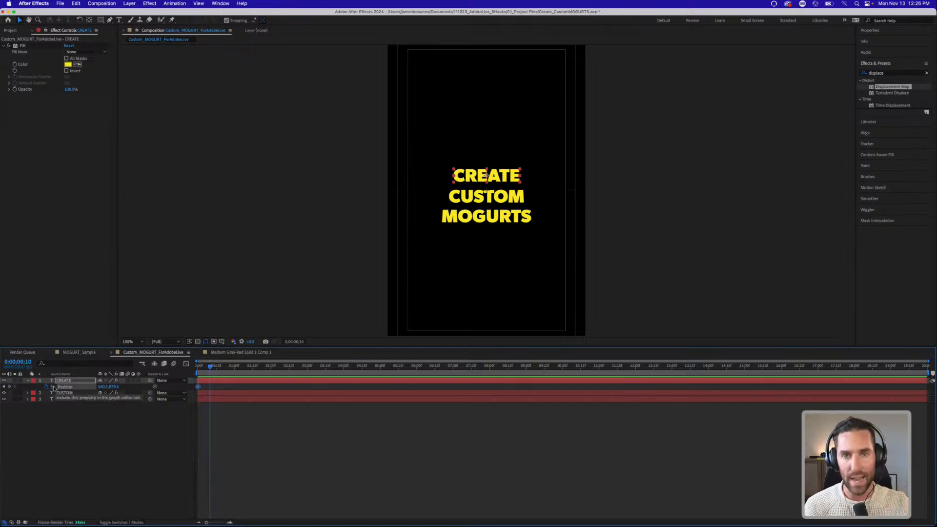
{"action": "key", "text": "shift+Page_Down"}
{"action": "key", "text": "shift+Page_Up"}
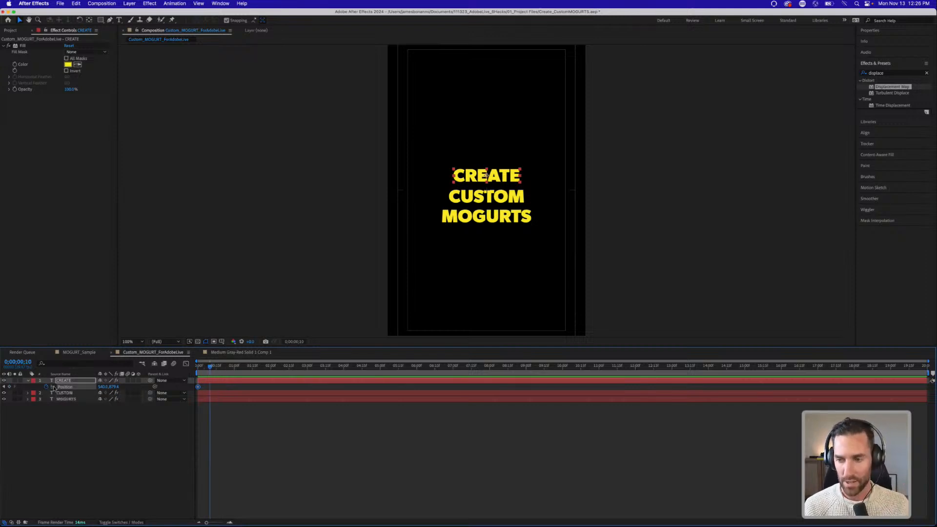
{"action": "key", "text": "shift+Page_Down"}
{"action": "key", "text": "shift+Page_Down"}
{"action": "key", "text": "shift+Page_Down"}
{"action": "key", "text": "shift+Page_Up"}
{"action": "key", "text": "shift+Page_Up"}
{"action": "key", "text": "shift+Page_Down"}
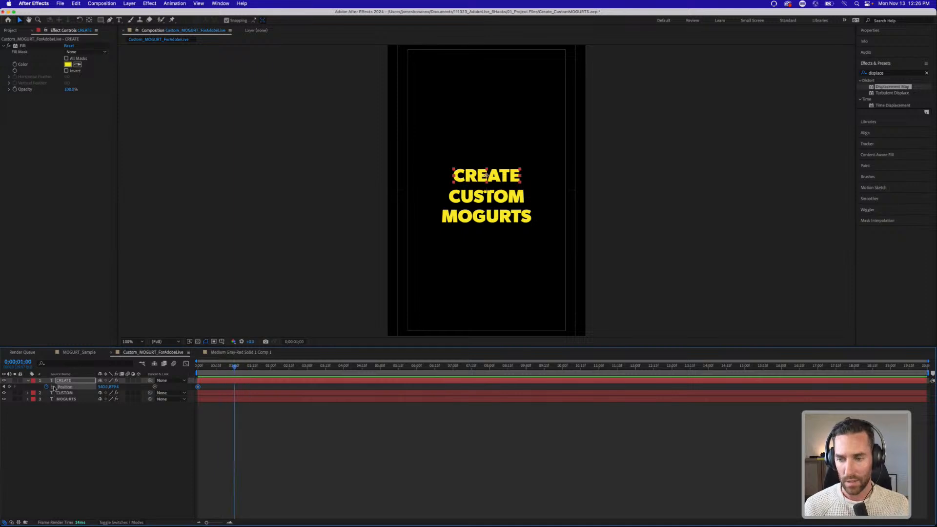
{"action": "key", "text": "shift+Page_Up"}
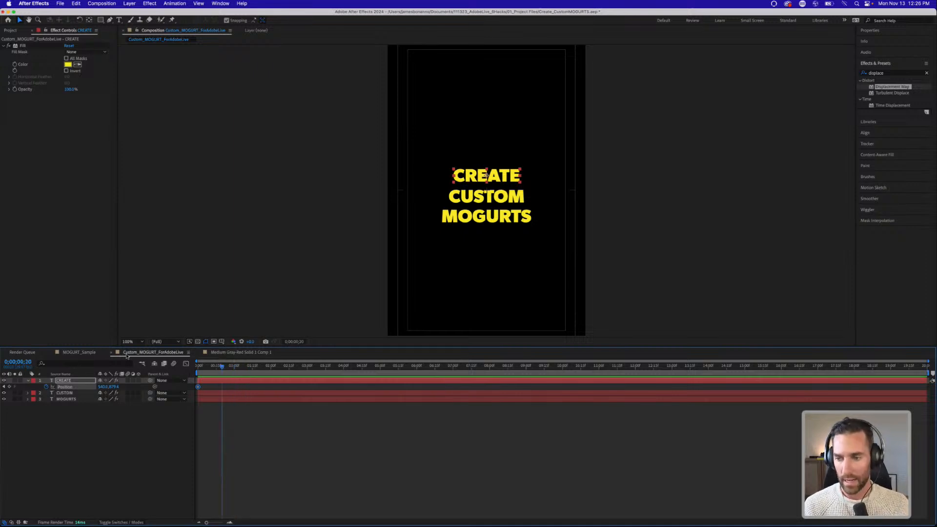
{"action": "left_click", "coordinate": [8, 387]}
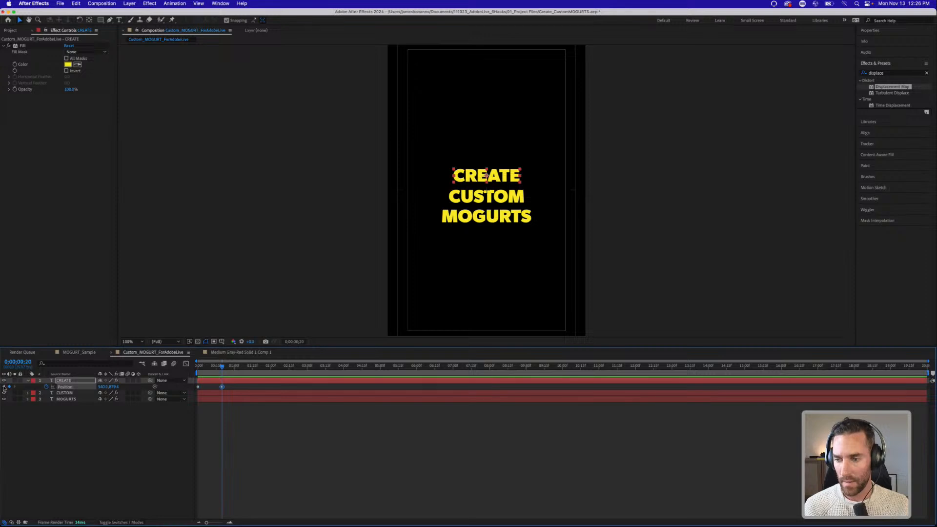
Step: Move the CREATE text straight up to about 540, 787 at its first Position keyframe
{"action": "left_click", "coordinate": [4, 386]}
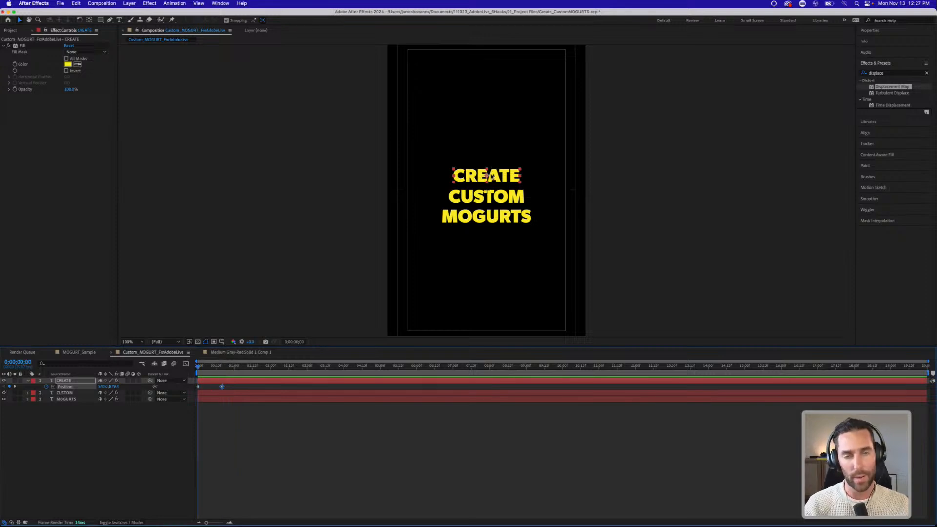
{"action": "left_click_drag", "start_coordinate": [492, 176], "coordinate": [496, 161]}
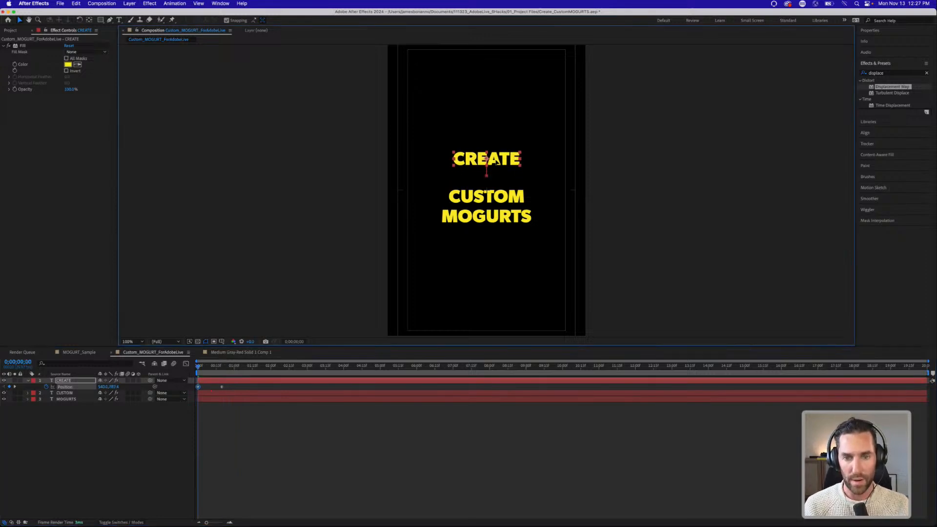
{"action": "left_click", "coordinate": [222, 341]}
{"action": "left_click", "coordinate": [247, 357]}
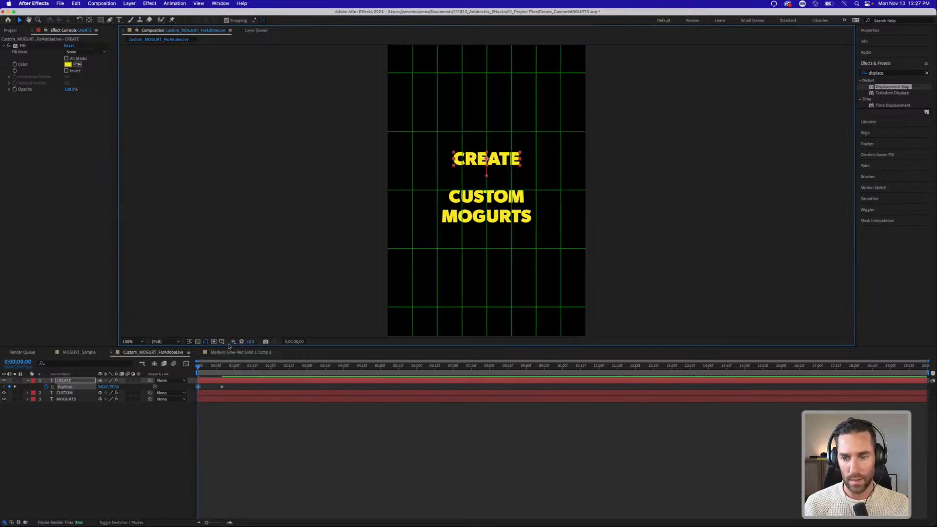
{"action": "left_click", "coordinate": [223, 341]}
{"action": "left_click", "coordinate": [232, 350]}
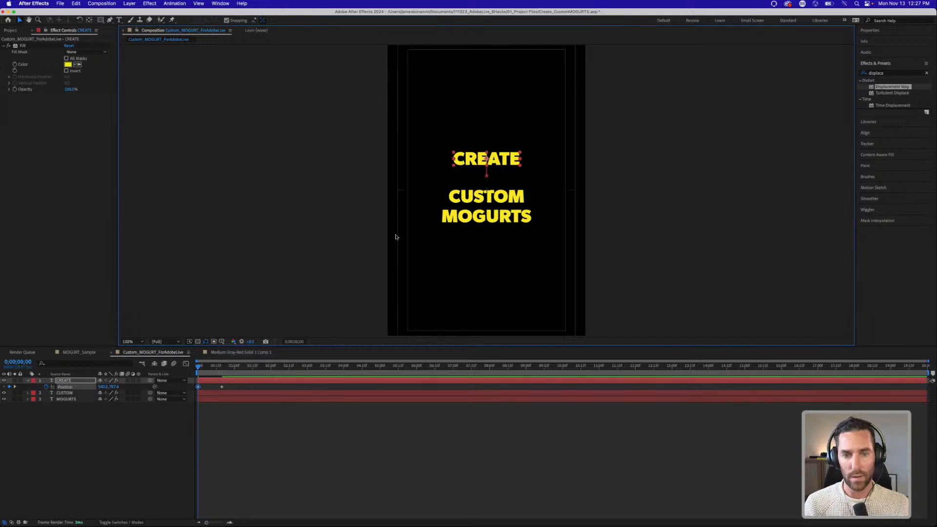
Step: Apply Easy Ease Out to CREATE's first Position keyframe and ease into the second one with the Keyframe Assistant
{"action": "left_click", "coordinate": [231, 385]}
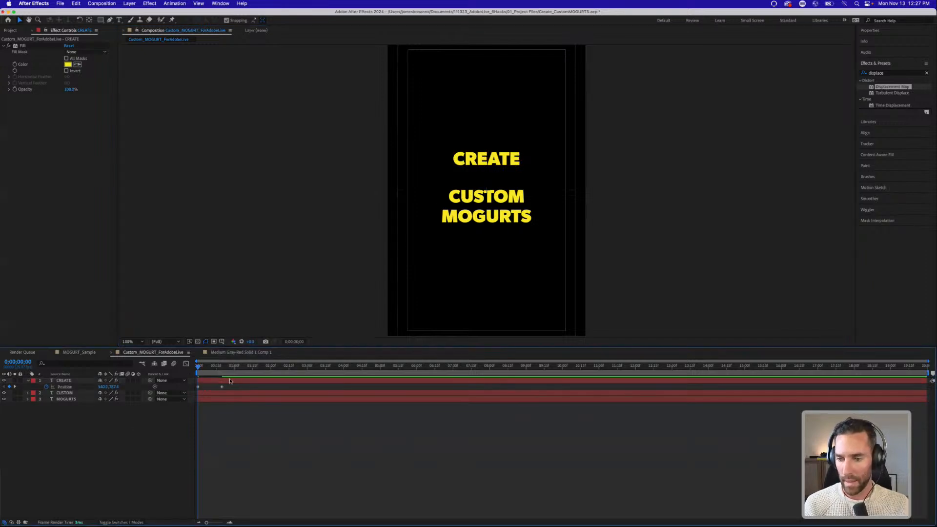
{"action": "double_click", "coordinate": [197, 387]}
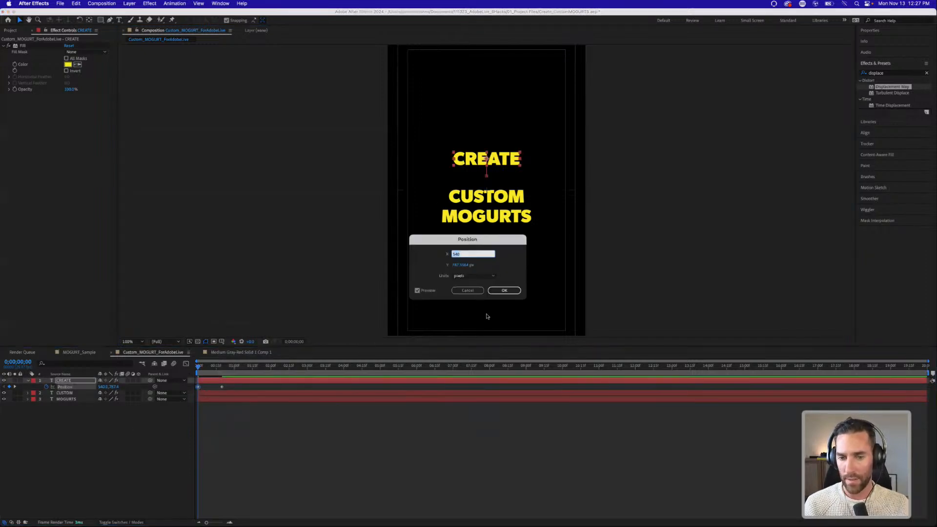
{"action": "left_click", "coordinate": [504, 290]}
{"action": "right_click", "coordinate": [198, 387]}
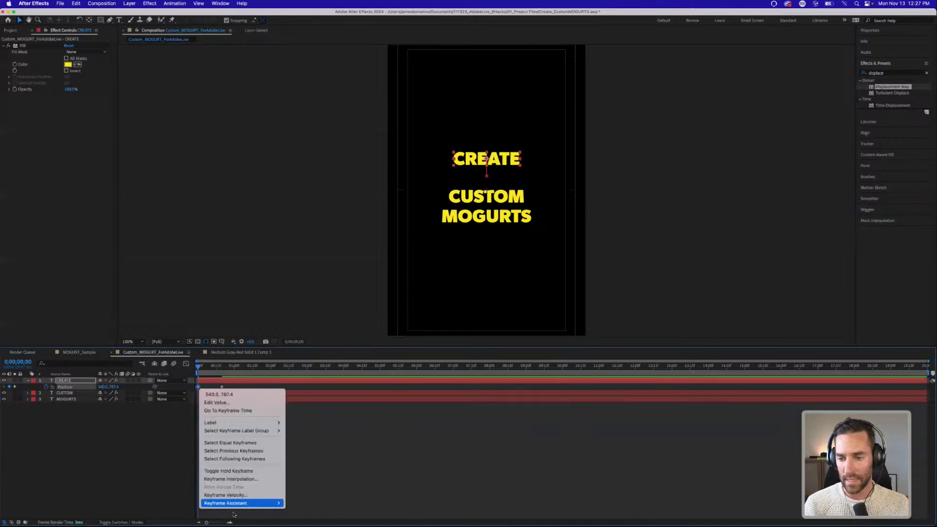
{"action": "mouse_move", "coordinate": [253, 503]}
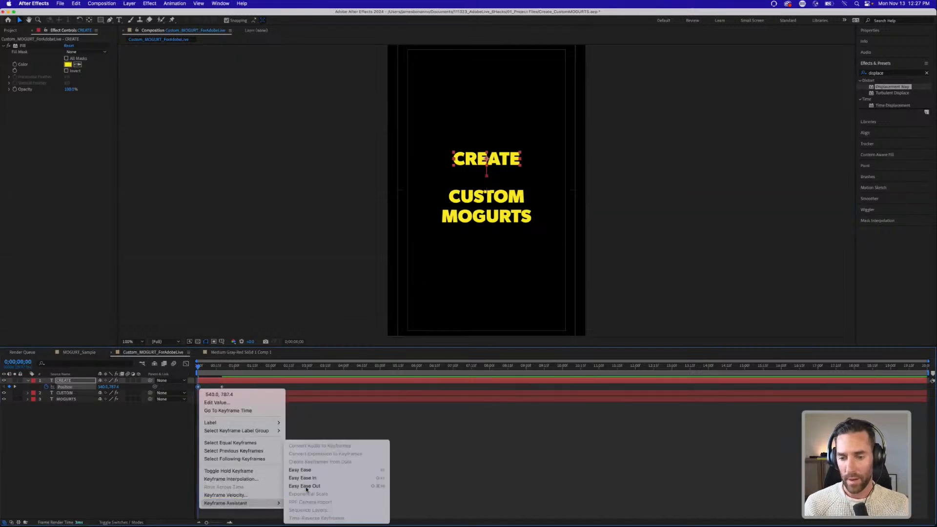
{"action": "left_click", "coordinate": [304, 486]}
{"action": "right_click", "coordinate": [222, 387]}
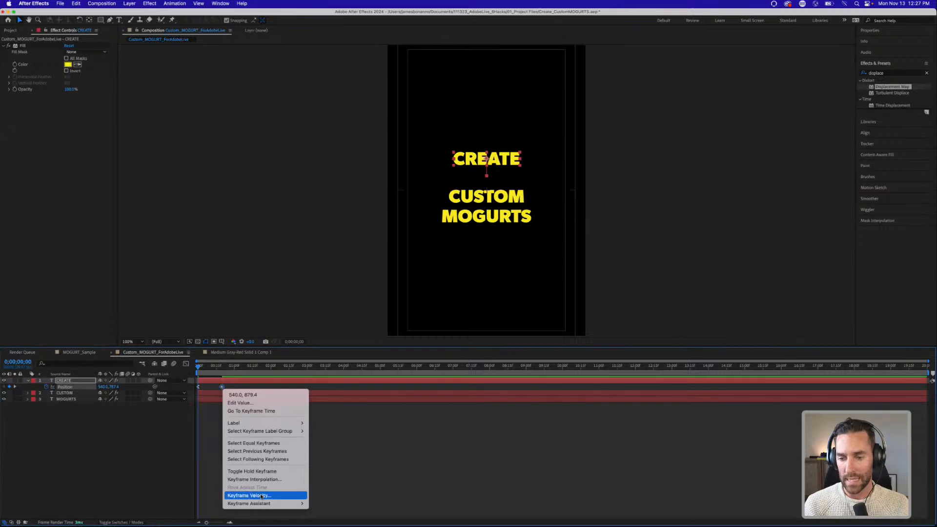
{"action": "mouse_move", "coordinate": [254, 503]}
Step: Reshape CREATE's Position speed curve to peak early and slow gradually into the second keyframe, and preview the motion
{"action": "left_click_drag", "start_coordinate": [239, 385], "coordinate": [169, 393]}
{"action": "left_click", "coordinate": [186, 363]}
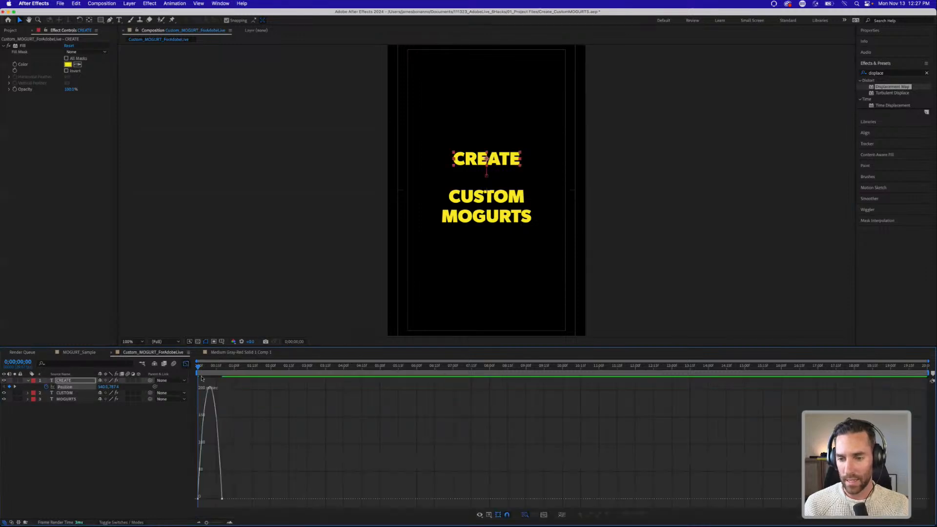
{"action": "left_click", "coordinate": [222, 499]}
{"action": "key", "text": "equal"}
{"action": "key", "text": "equal"}
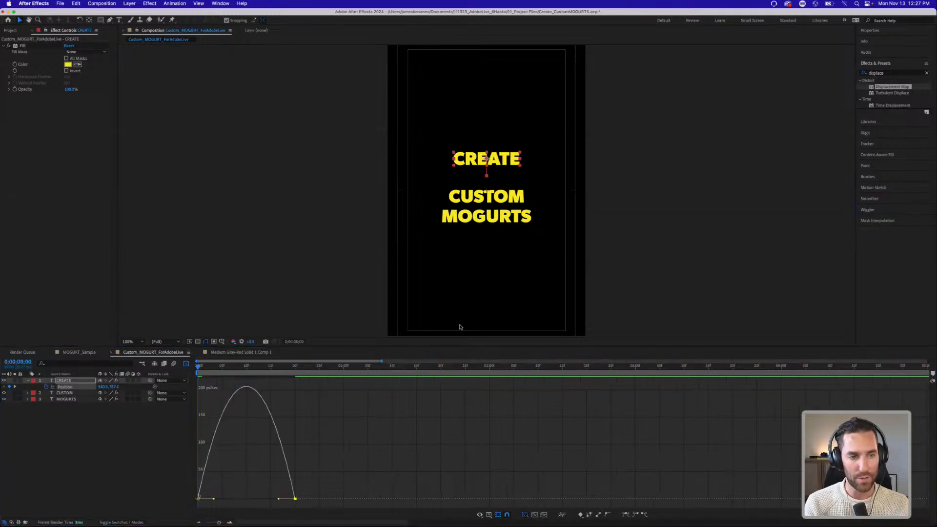
{"action": "left_click_drag", "start_coordinate": [280, 500], "coordinate": [246, 498]}
{"action": "key", "text": "space"}
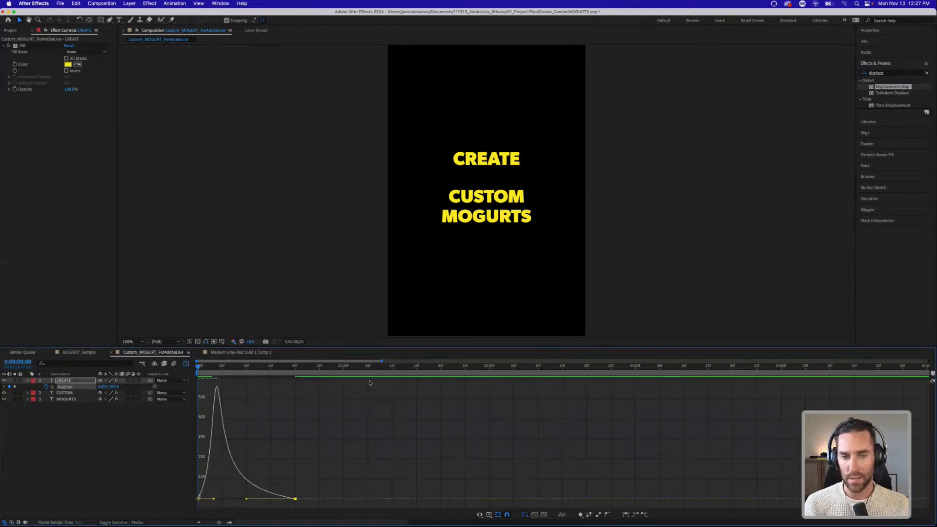
{"action": "left_click", "coordinate": [186, 364]}
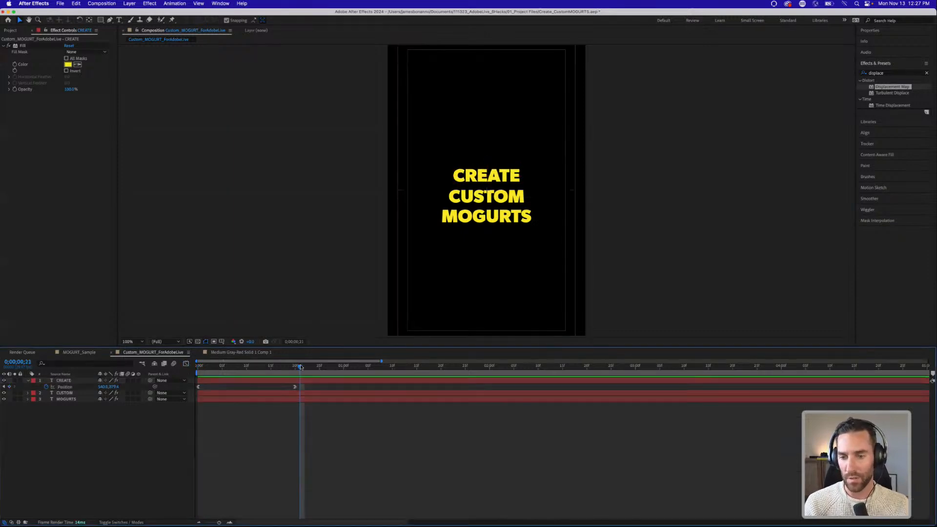
{"action": "key", "text": "Home"}
{"action": "key", "text": "space"}
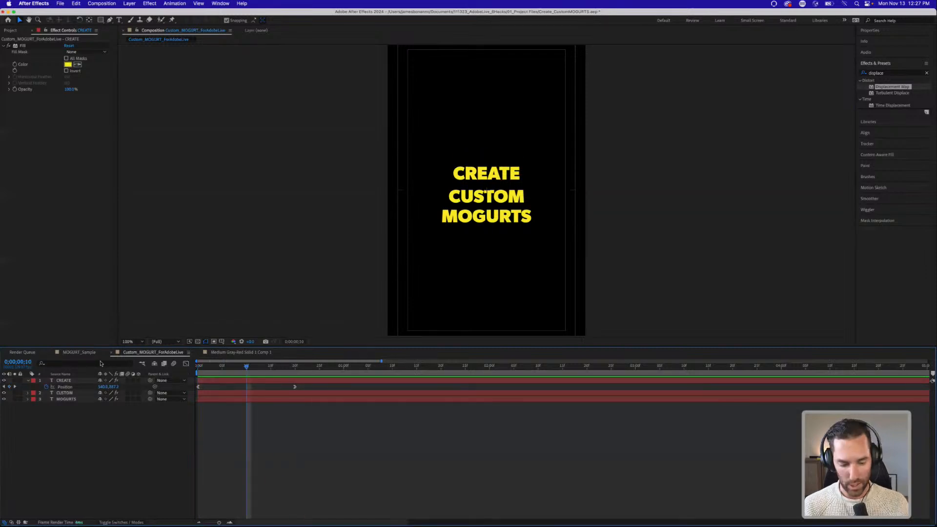
Step: Move CREATE's second Position keyframe to 0;00;00;10 and play back the faster move
{"action": "left_click_drag", "start_coordinate": [295, 386], "coordinate": [247, 387]}
{"action": "key", "text": "Home"}
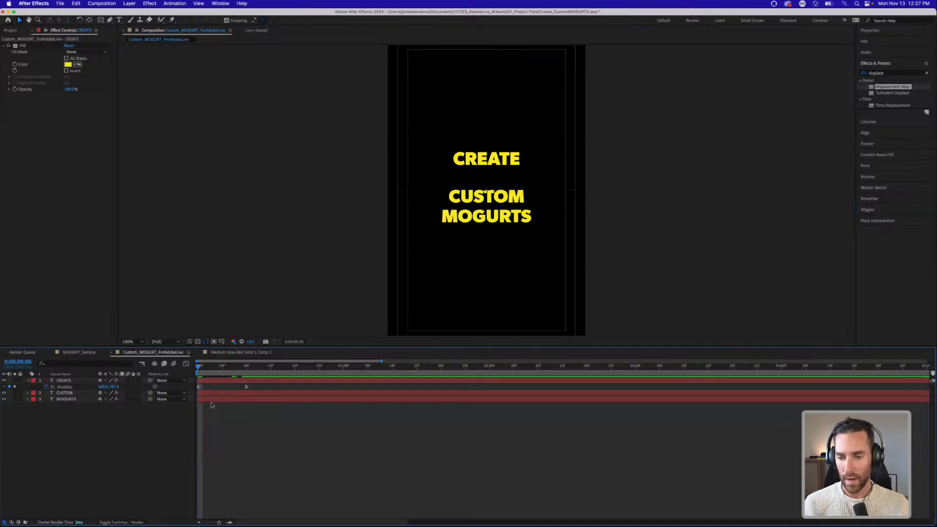
{"action": "key", "text": "space"}
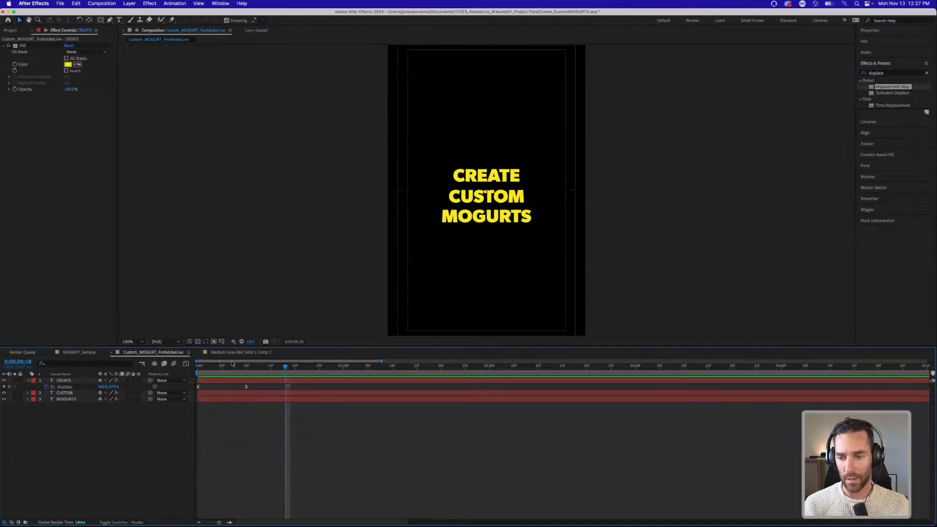
{"action": "left_click_drag", "start_coordinate": [213, 366], "coordinate": [196, 367]}
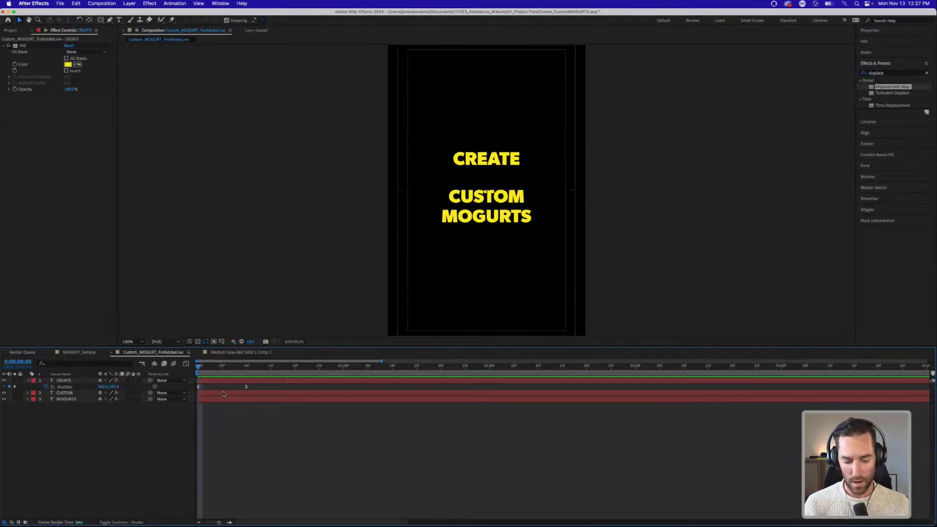
Step: Make the CUSTOM layer start at 0;00;00;10, in line with CREATE's second Position keyframe
{"action": "key", "text": "k"}
{"action": "left_click", "coordinate": [223, 394]}
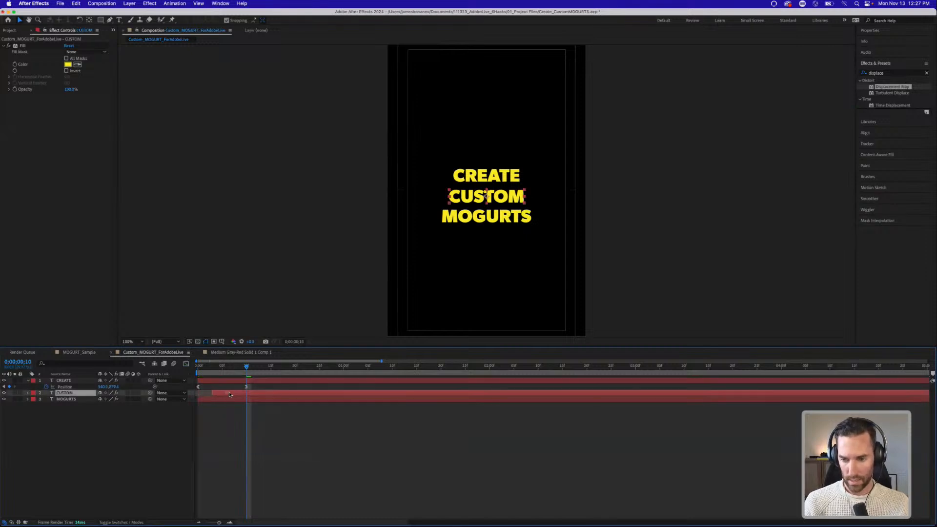
{"action": "left_click", "coordinate": [261, 393]}
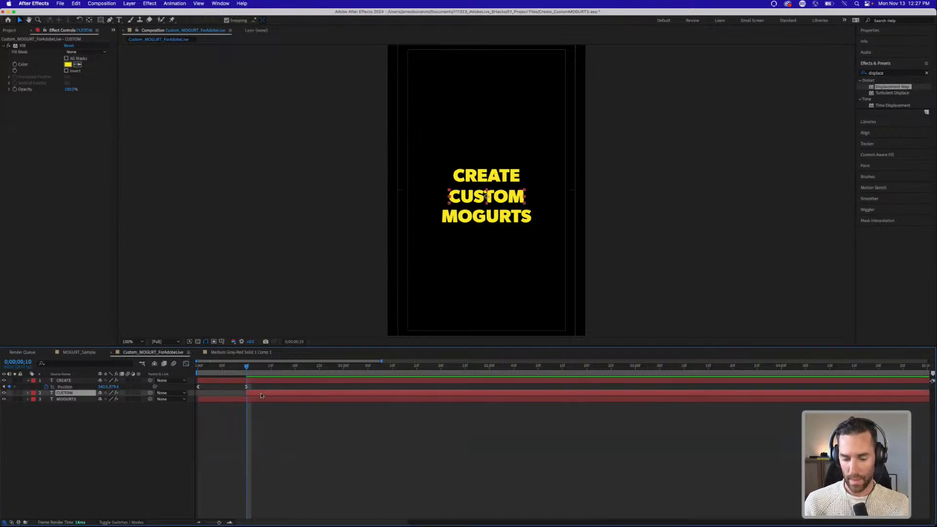
Step: Set matching Position keyframes on the CUSTOM layer at 0;00;00;10 and 0;00;00;20
{"action": "key", "text": "p"}
{"action": "left_click", "coordinate": [47, 399]}
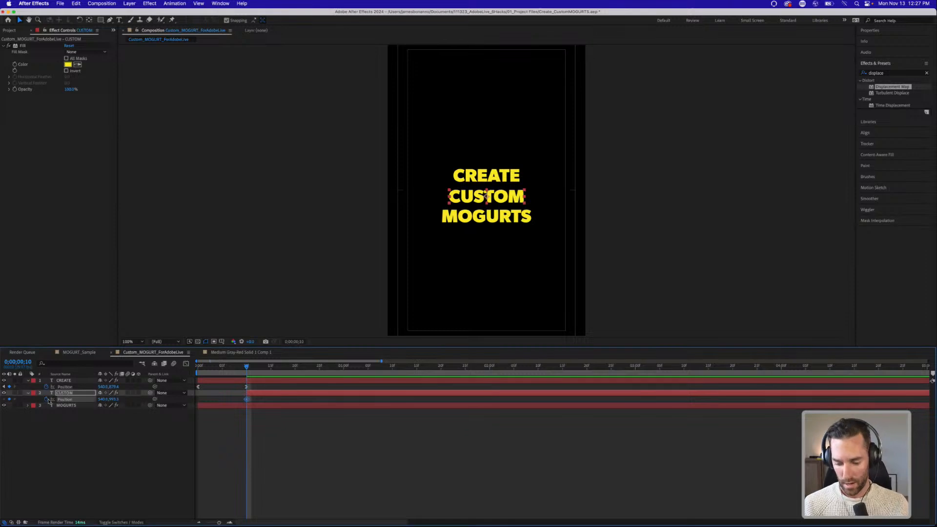
{"action": "key", "text": "shift+Page_Down"}
{"action": "left_click", "coordinate": [9, 399]}
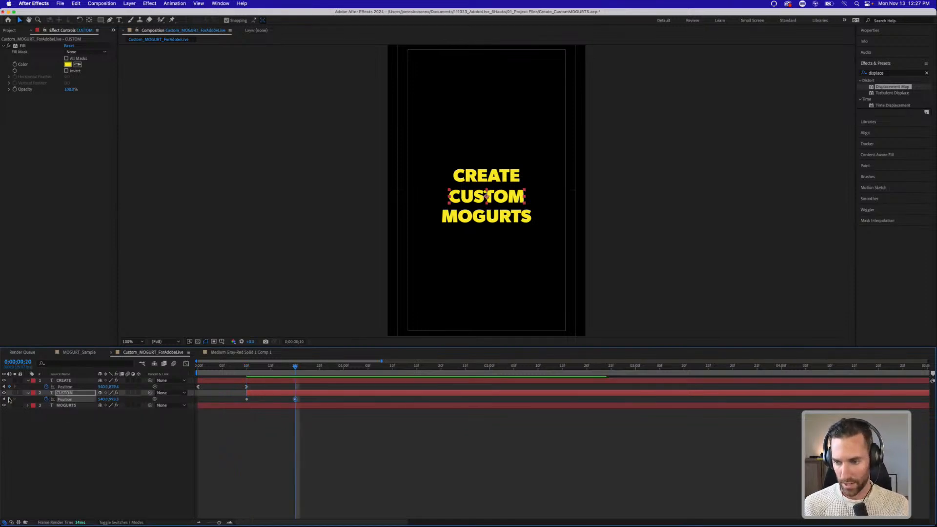
Step: Move the CUSTOM text sideways to about 724, 993 at its first Position keyframe
{"action": "left_click", "coordinate": [4, 399]}
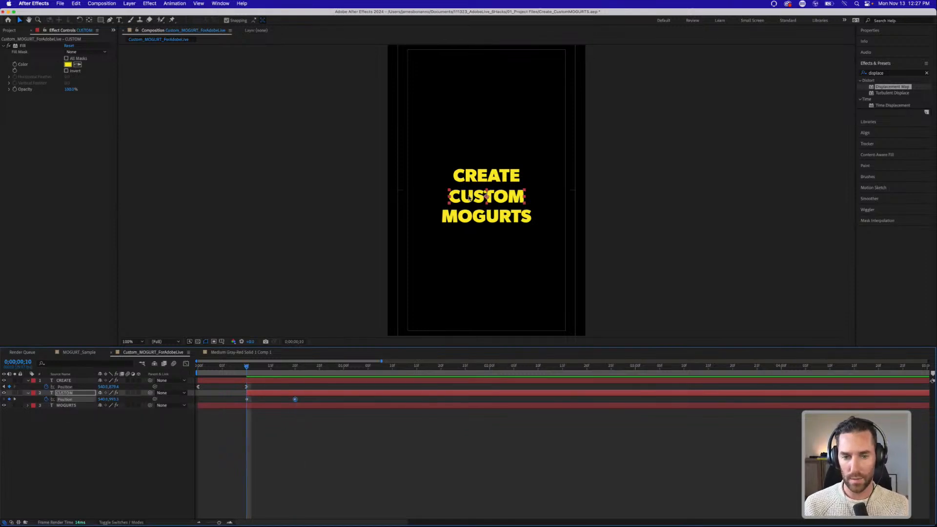
{"action": "left_click_drag", "start_coordinate": [470, 197], "coordinate": [504, 195]}
{"action": "left_click", "coordinate": [247, 401]}
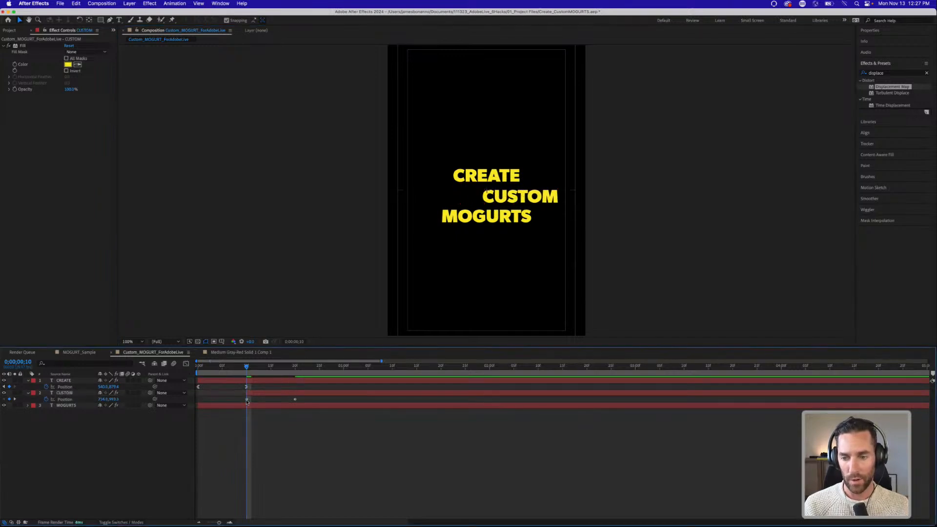
Step: Apply Easy Ease Out to CUSTOM's first Position keyframe and Easy Ease In to its second one
{"action": "left_click", "coordinate": [247, 400]}
{"action": "right_click", "coordinate": [247, 400]}
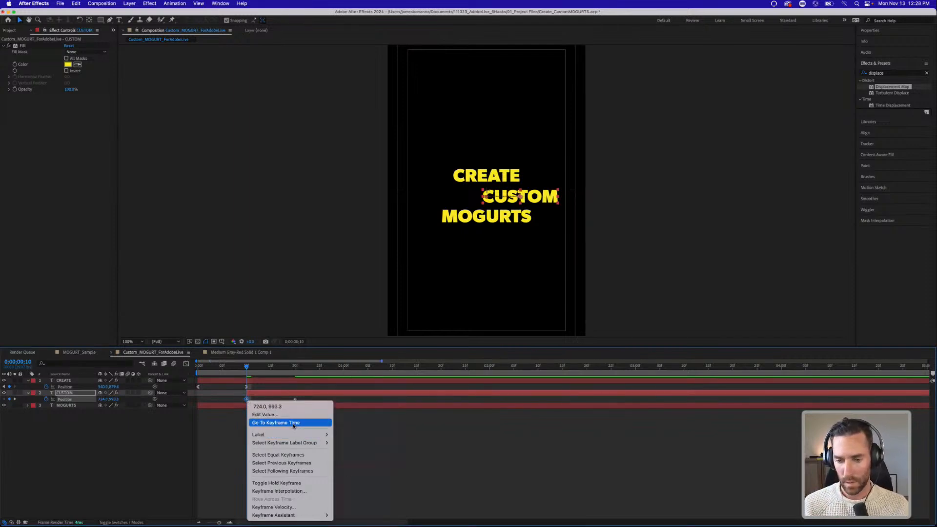
{"action": "mouse_move", "coordinate": [273, 515]}
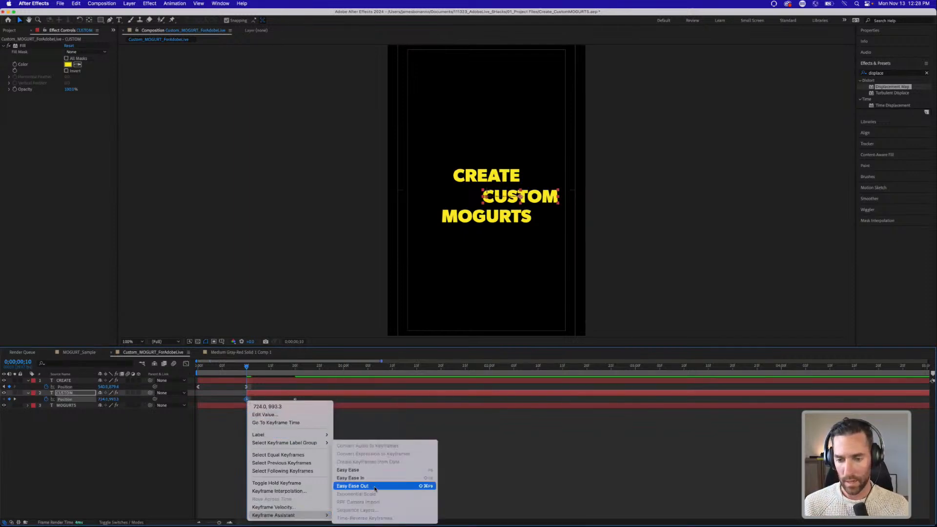
{"action": "left_click", "coordinate": [352, 486]}
{"action": "right_click", "coordinate": [294, 399]}
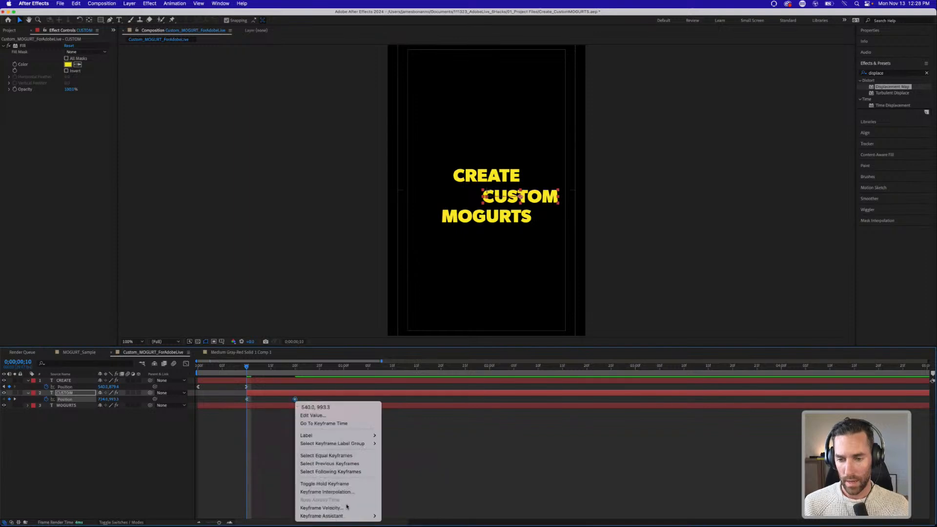
{"action": "mouse_move", "coordinate": [349, 514]}
{"action": "left_click", "coordinate": [395, 477]}
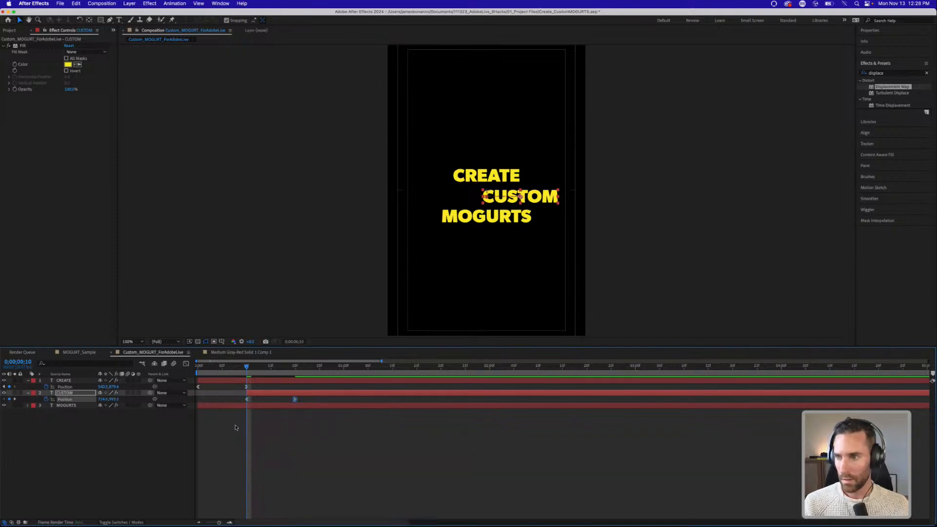
Step: Preview how CUSTOM slides into place following the CREATE move
{"action": "left_click_drag", "start_coordinate": [203, 398], "coordinate": [308, 403]}
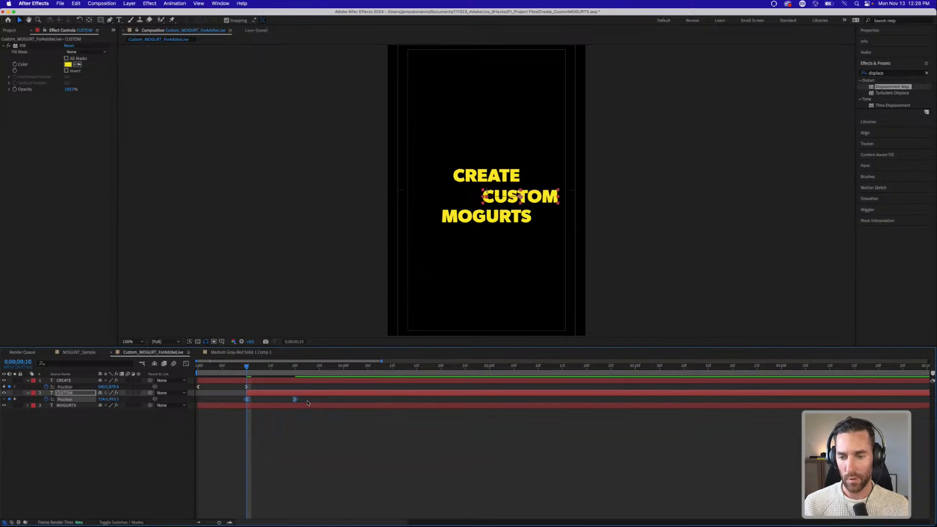
{"action": "left_click", "coordinate": [308, 402]}
{"action": "left_click_drag", "start_coordinate": [248, 367], "coordinate": [232, 367]}
{"action": "key", "text": "space"}
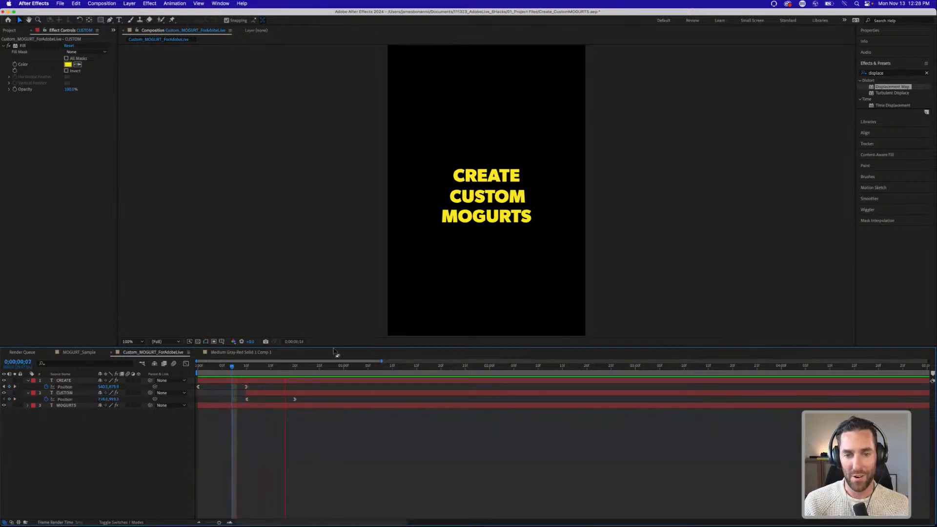
{"action": "key", "text": "space"}
Step: Shift CUSTOM's two Position keyframes earlier, to 0;00;00;06 and 0;00;00;16, so its move overlaps CREATE's
{"action": "mouse_move", "coordinate": [243, 367]}
{"action": "left_mouse_down"}
{"action": "mouse_move", "coordinate": [259, 366]}
{"action": "mouse_move", "coordinate": [160, 362]}
{"action": "mouse_move", "coordinate": [266, 361]}
{"action": "mouse_move", "coordinate": [247, 361]}
{"action": "left_mouse_up"}
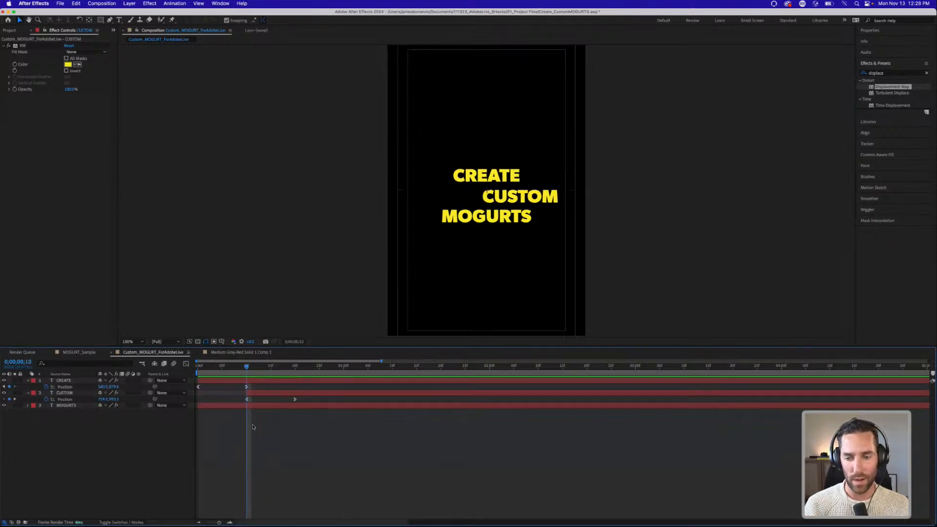
{"action": "key", "text": "Page_Up"}
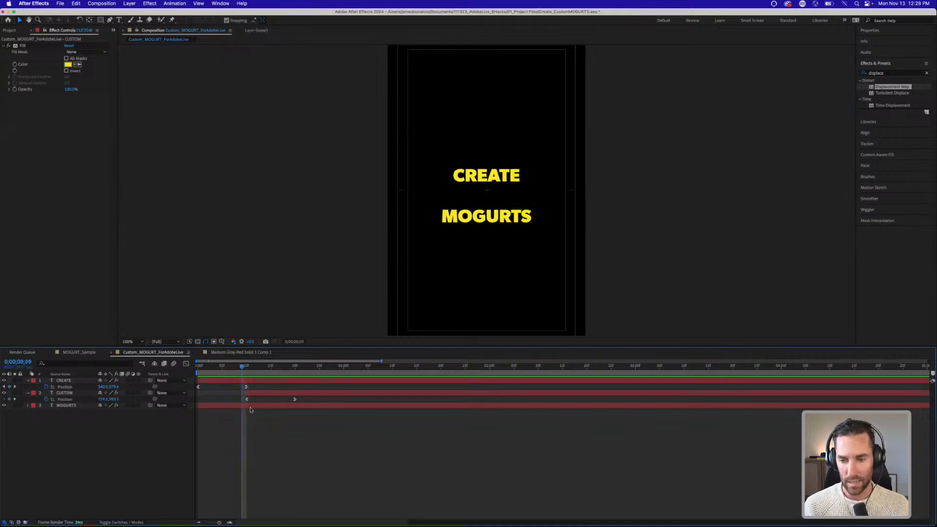
{"action": "key", "text": "Page_Up"}
{"action": "key", "text": "Page_Up"}
{"action": "key", "text": "Page_Up"}
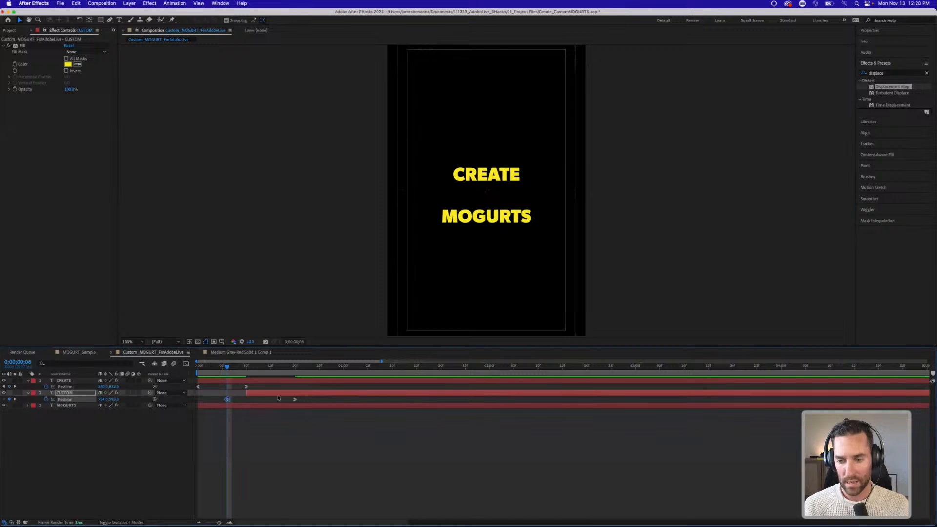
{"action": "key", "text": "space"}
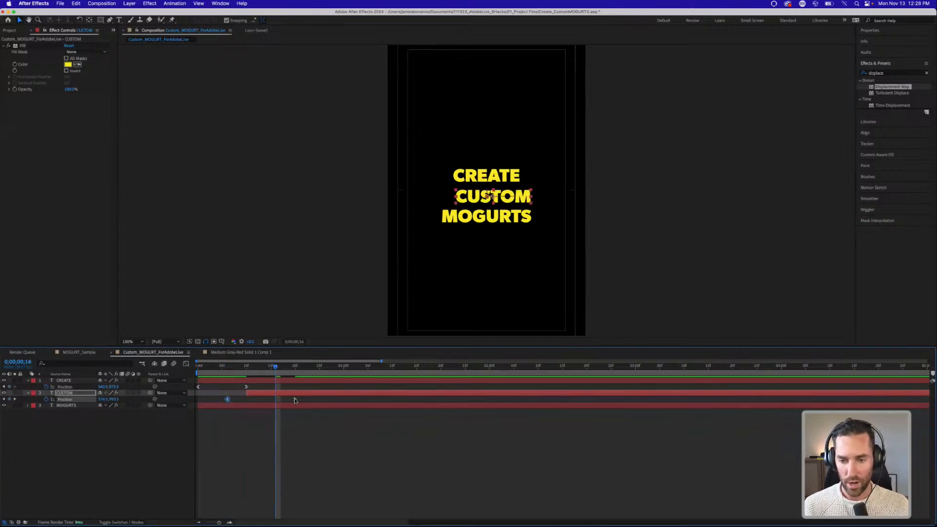
{"action": "left_click_drag", "start_coordinate": [295, 399], "coordinate": [196, 369]}
{"action": "left_click", "coordinate": [276, 458]}
Step: Play back the overlapping CREATE and CUSTOM animations from the start of the composition
{"action": "key", "text": "space"}
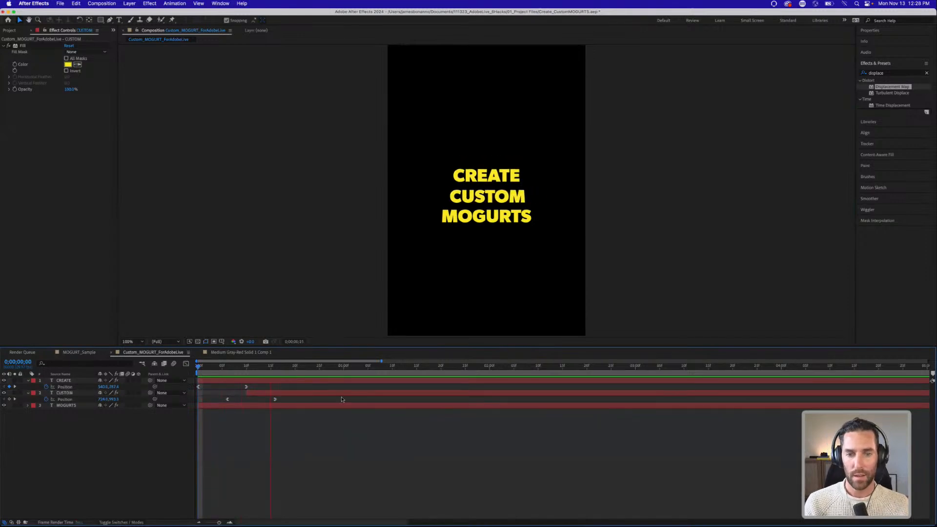
{"action": "key", "text": "space"}
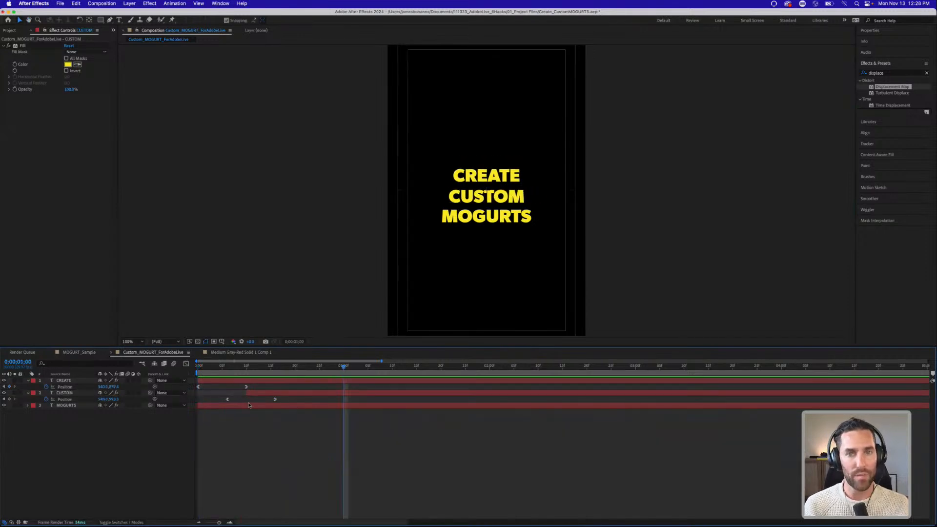
{"action": "left_click_drag", "start_coordinate": [247, 370], "coordinate": [136, 375]}
{"action": "key", "text": "space"}
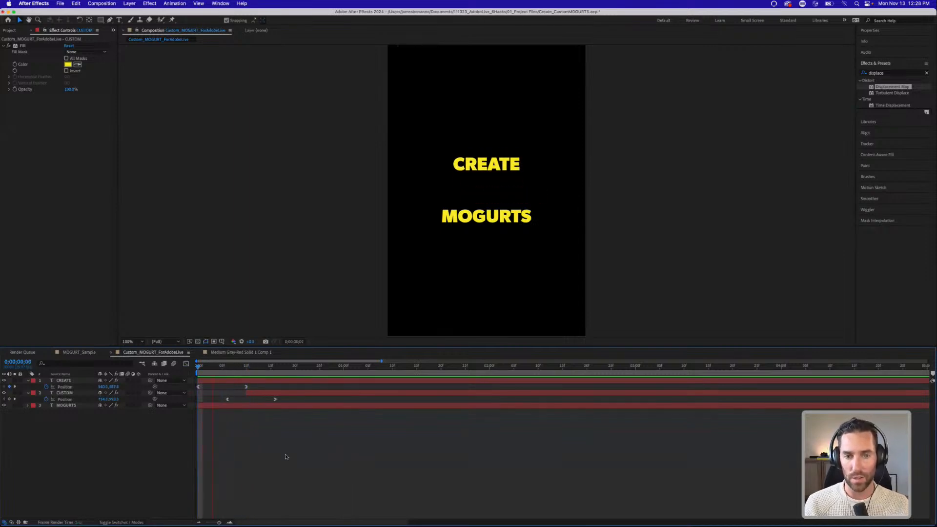
{"action": "key", "text": "space"}
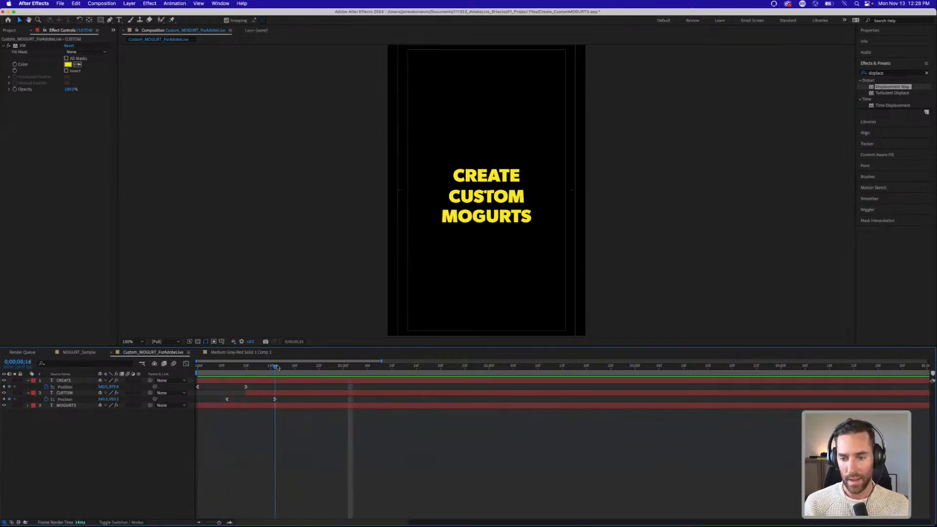
Step: Set matching Position keyframes on the MOGURTS layer at 0;00;00;16 and 0;00;00;26
{"action": "left_click", "coordinate": [239, 407]}
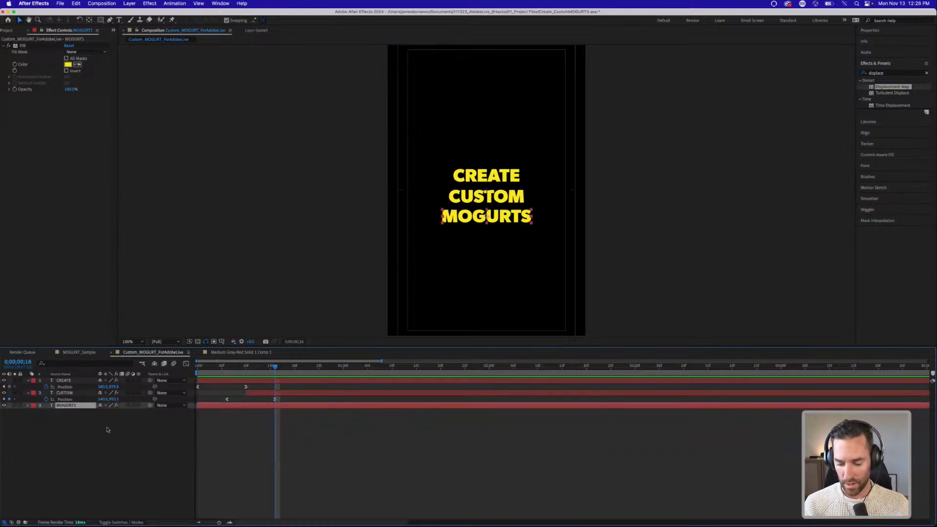
{"action": "key", "text": "p"}
{"action": "left_click", "coordinate": [47, 411]}
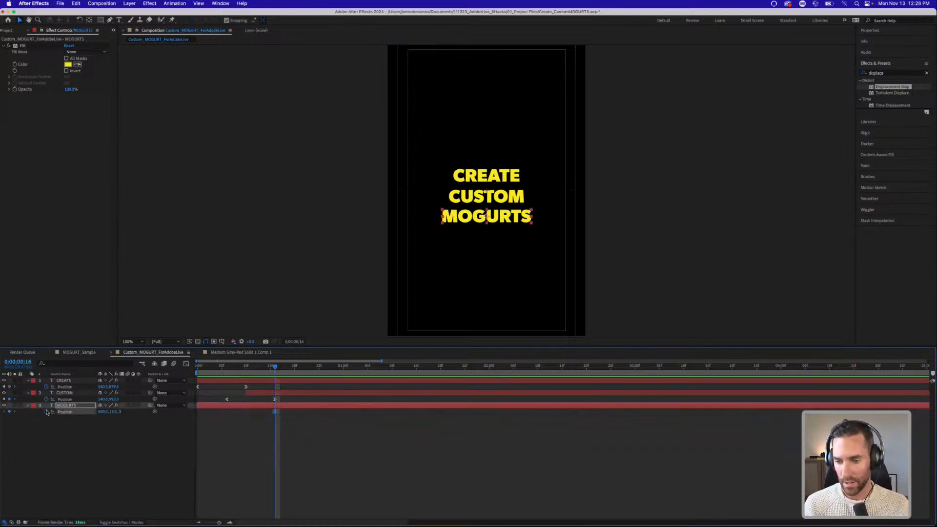
{"action": "key", "text": "shift+Page_Down"}
{"action": "left_click", "coordinate": [8, 411]}
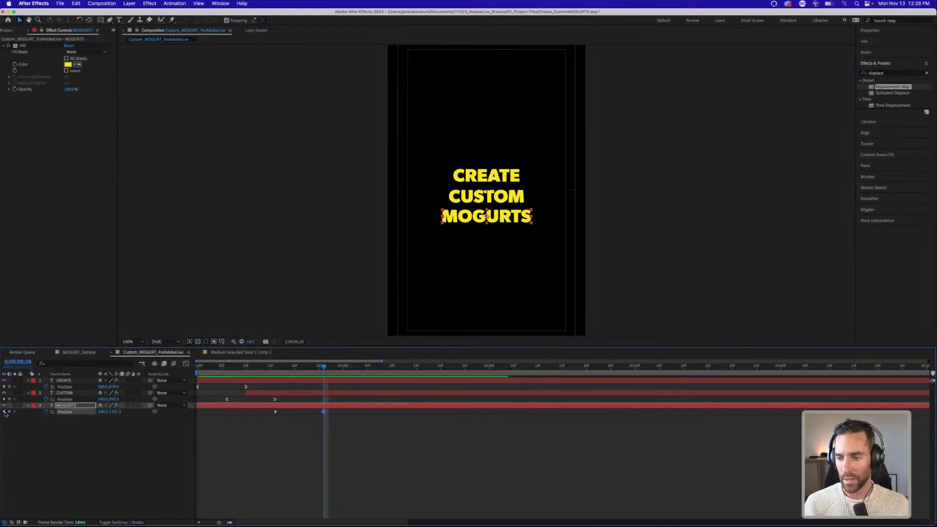
Step: Move the MOGURTS text straight down to about 540, 1195 at its first Position keyframe
{"action": "key", "text": "shift+Page_Up"}
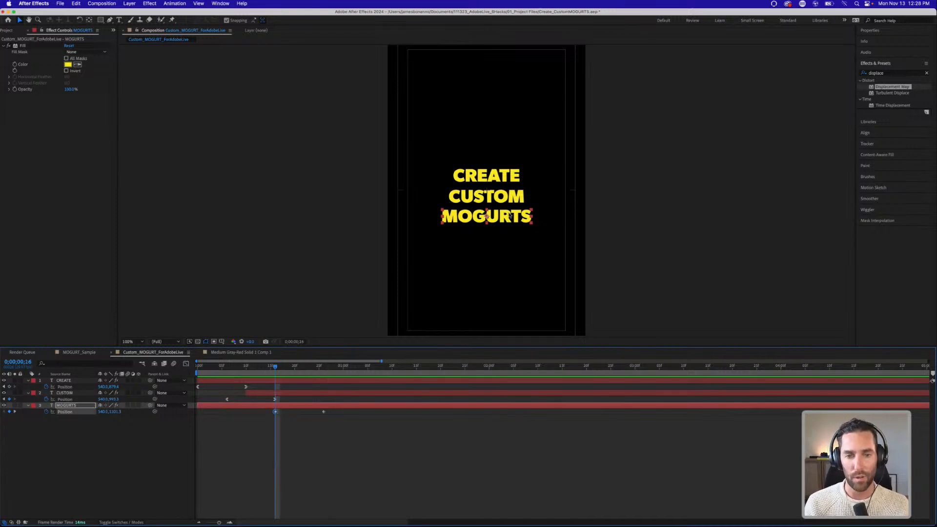
{"action": "left_click_drag", "start_coordinate": [509, 215], "coordinate": [508, 233]}
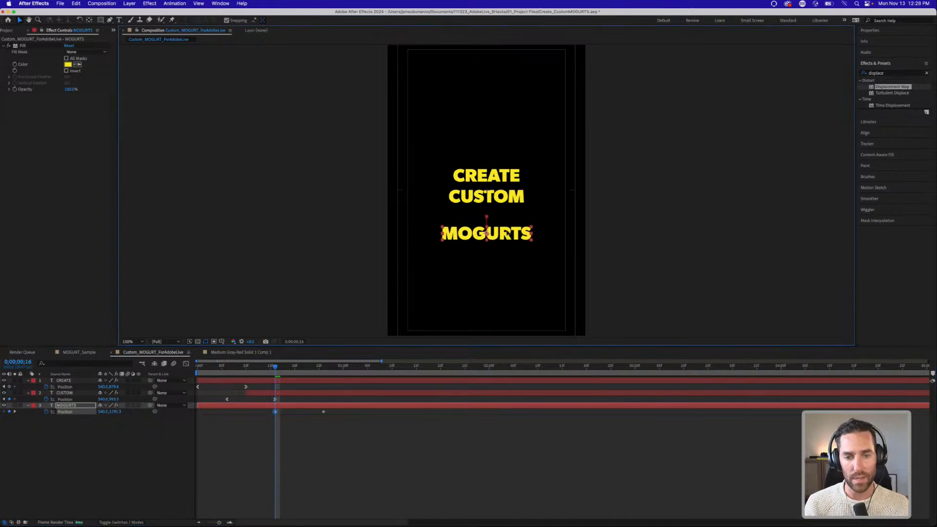
{"action": "left_click", "coordinate": [363, 486]}
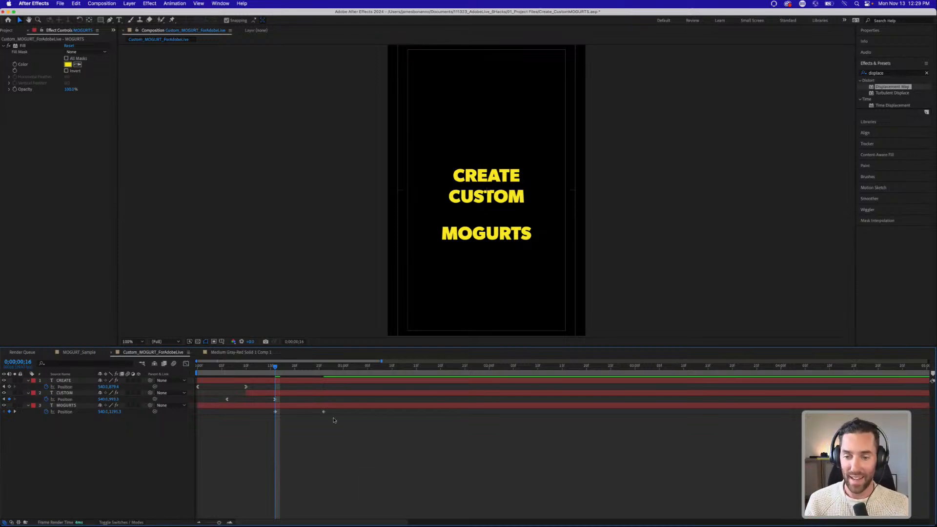
Step: Preview the staggered motion of all three text lines and check MOGURTS at its first keyframe
{"action": "key", "text": "k"}
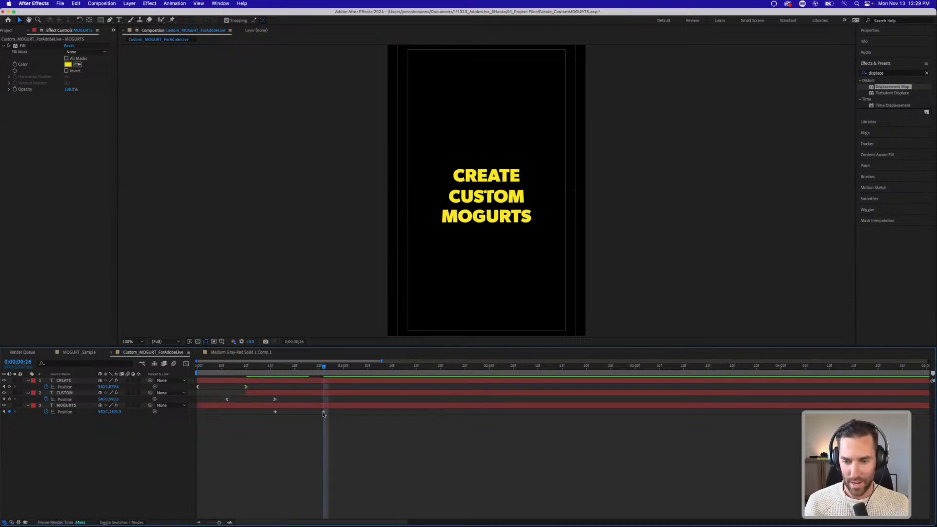
{"action": "key", "text": "space"}
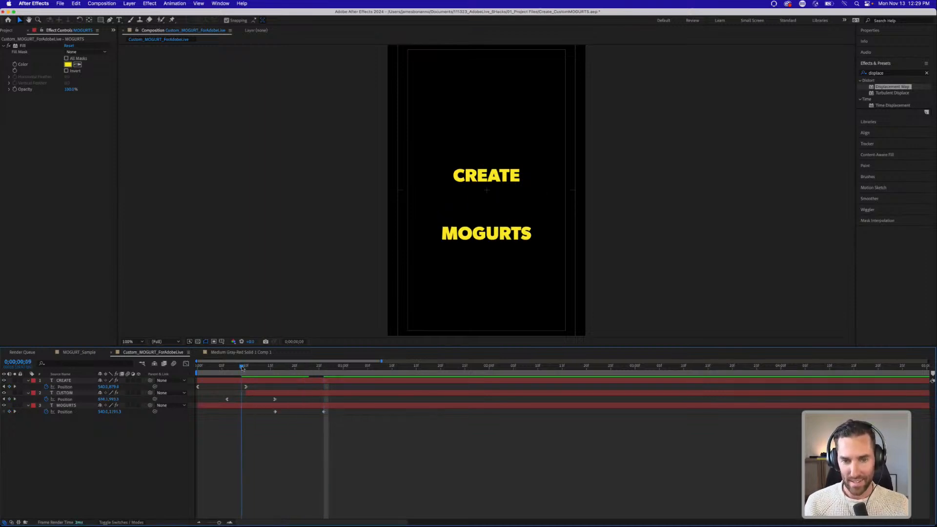
{"action": "key", "text": "space"}
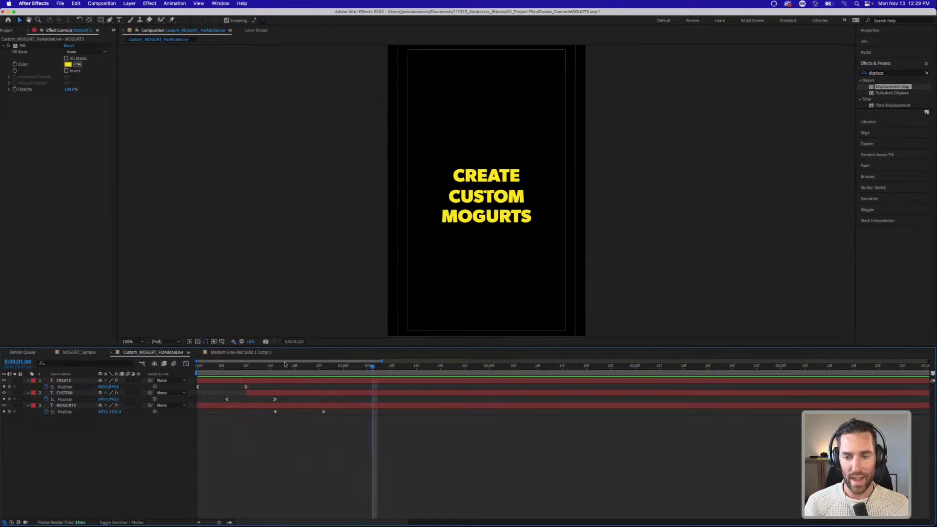
{"action": "mouse_move", "coordinate": [286, 365]}
{"action": "left_mouse_down"}
{"action": "mouse_move", "coordinate": [322, 364]}
{"action": "mouse_move", "coordinate": [275, 365]}
{"action": "left_mouse_up"}
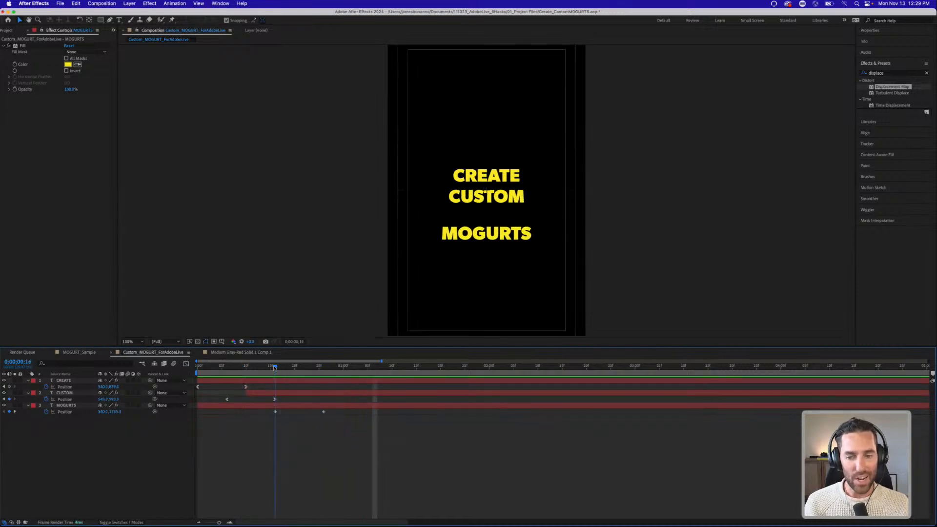
Step: Apply Easy Ease Out to the MOGURTS layer's first Position keyframe and Easy Ease In to its last one
{"action": "left_click", "coordinate": [276, 412]}
{"action": "right_click", "coordinate": [275, 412]}
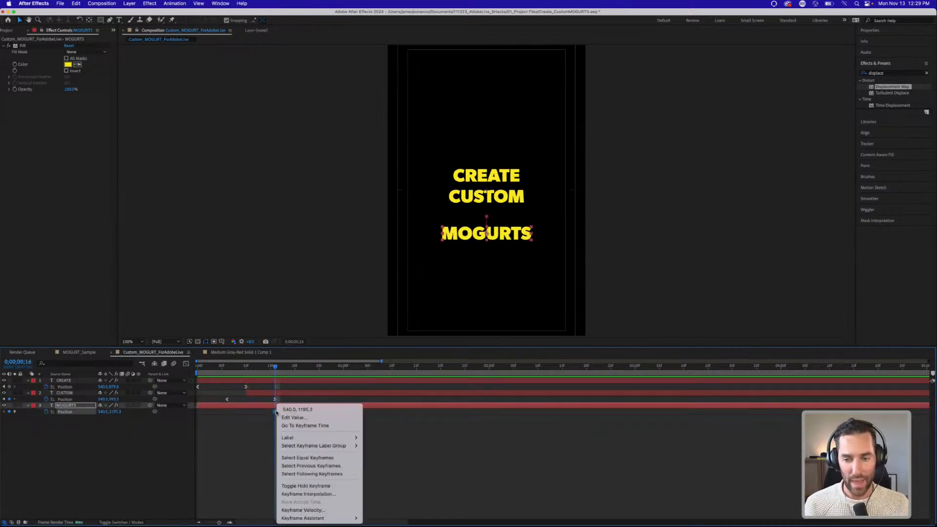
{"action": "mouse_move", "coordinate": [302, 518]}
{"action": "left_click", "coordinate": [388, 486]}
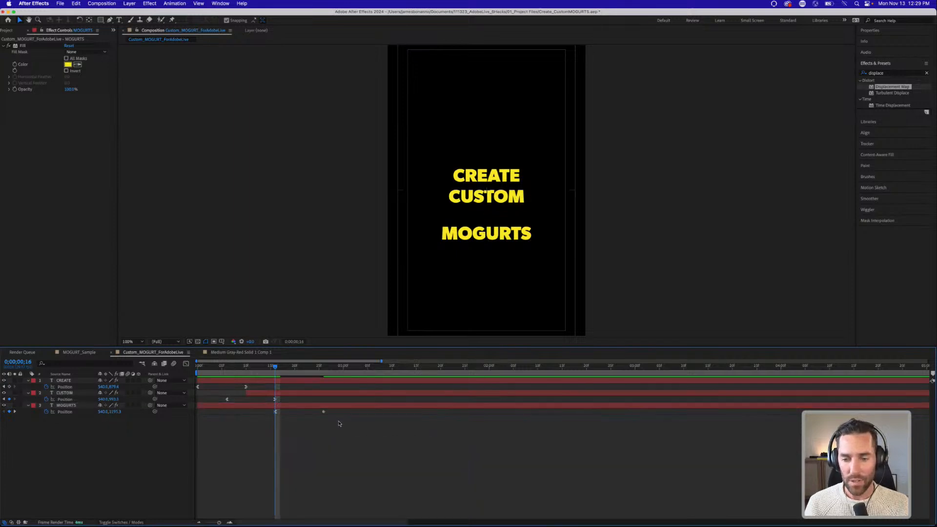
{"action": "left_click", "coordinate": [323, 413]}
{"action": "right_click", "coordinate": [323, 412]}
{"action": "mouse_move", "coordinate": [348, 518]}
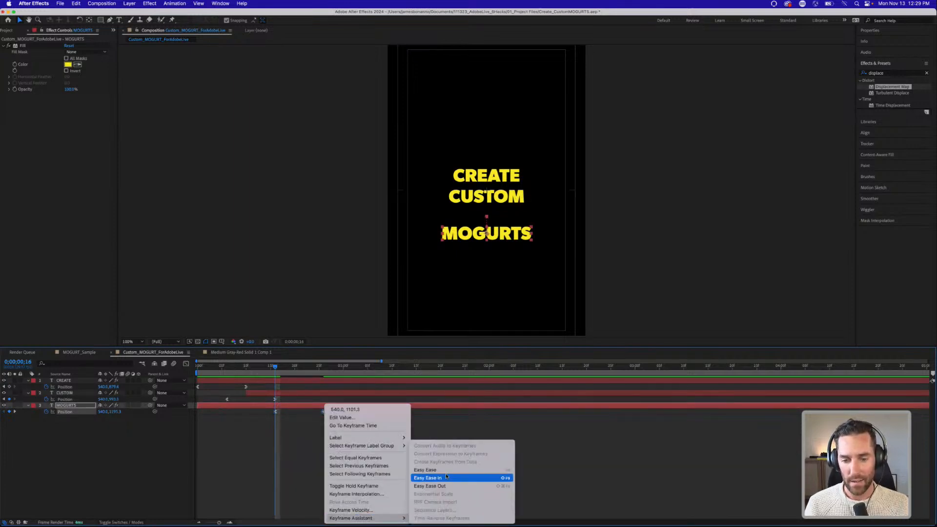
{"action": "left_click", "coordinate": [463, 477]}
Step: Reshape the speed graph of MOGURTS' Position keyframes for an early peak with a long slow-down, and preview the motion
{"action": "left_click_drag", "start_coordinate": [254, 422], "coordinate": [335, 409]}
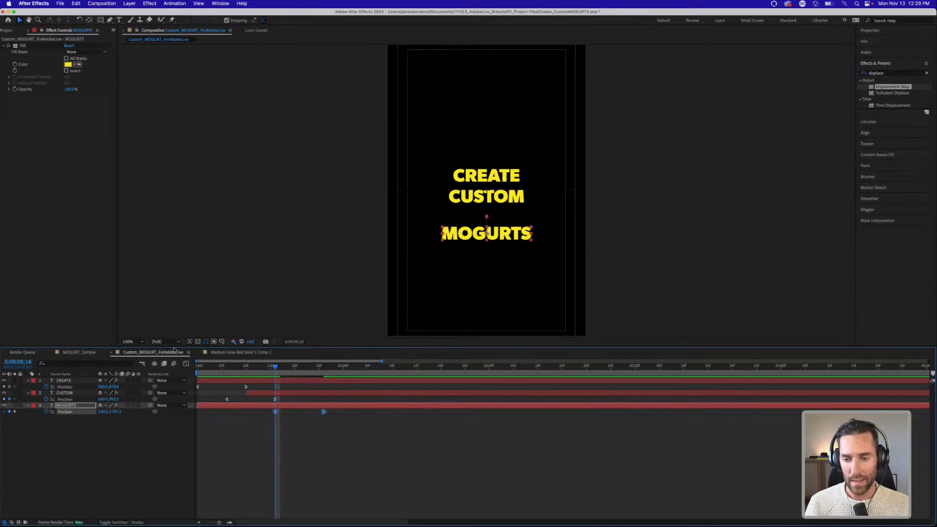
{"action": "left_click", "coordinate": [185, 363]}
{"action": "left_click", "coordinate": [324, 498]}
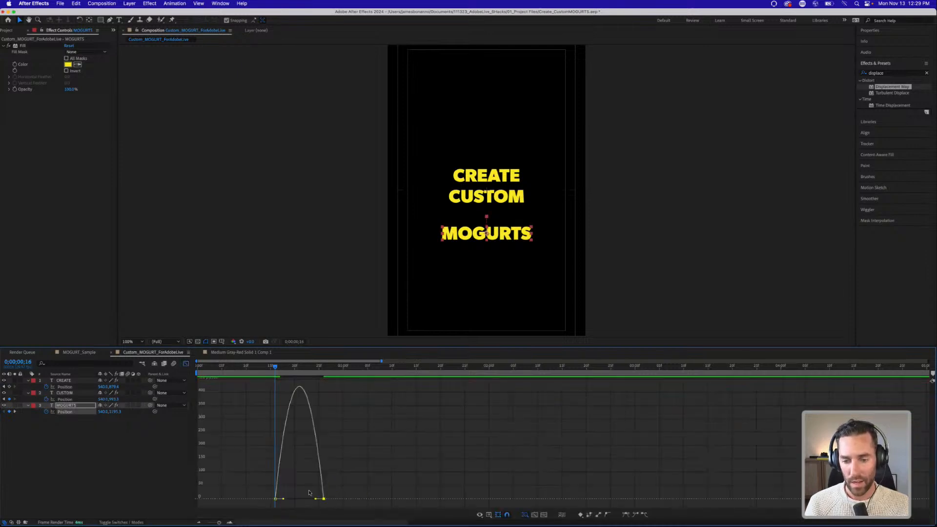
{"action": "key", "text": "equal"}
{"action": "key", "text": "equal"}
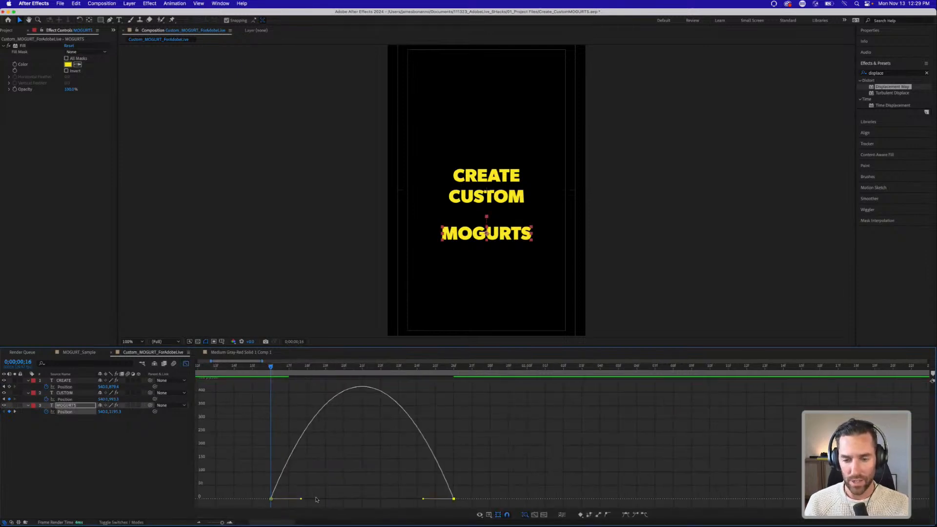
{"action": "mouse_move", "coordinate": [423, 499]}
{"action": "left_mouse_down"}
{"action": "mouse_move", "coordinate": [344, 503]}
{"action": "mouse_move", "coordinate": [423, 499]}
{"action": "left_mouse_up"}
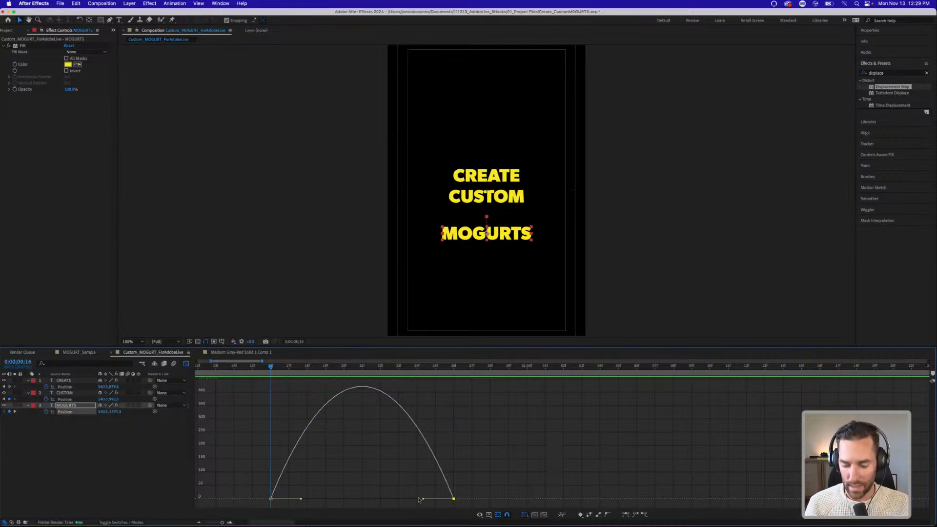
{"action": "left_click_drag", "start_coordinate": [423, 499], "coordinate": [322, 502]}
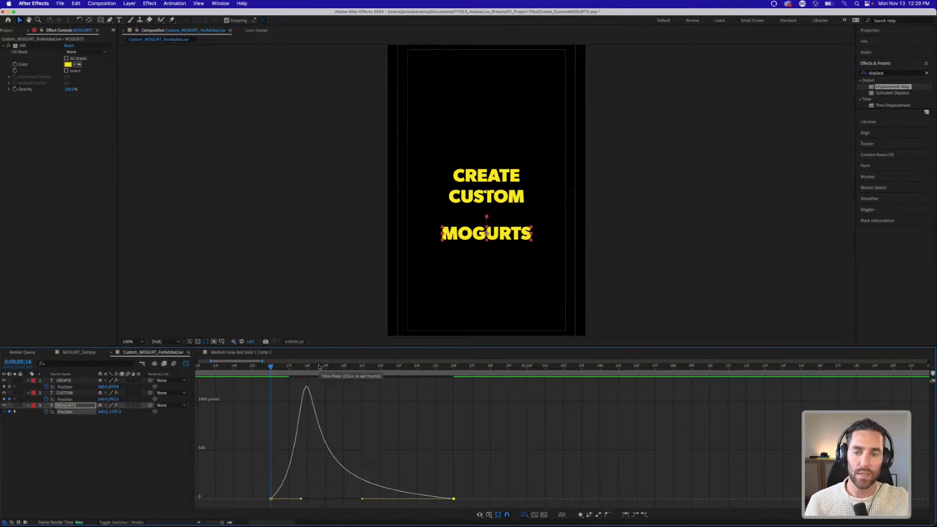
{"action": "left_click", "coordinate": [186, 364]}
{"action": "left_click", "coordinate": [342, 483]}
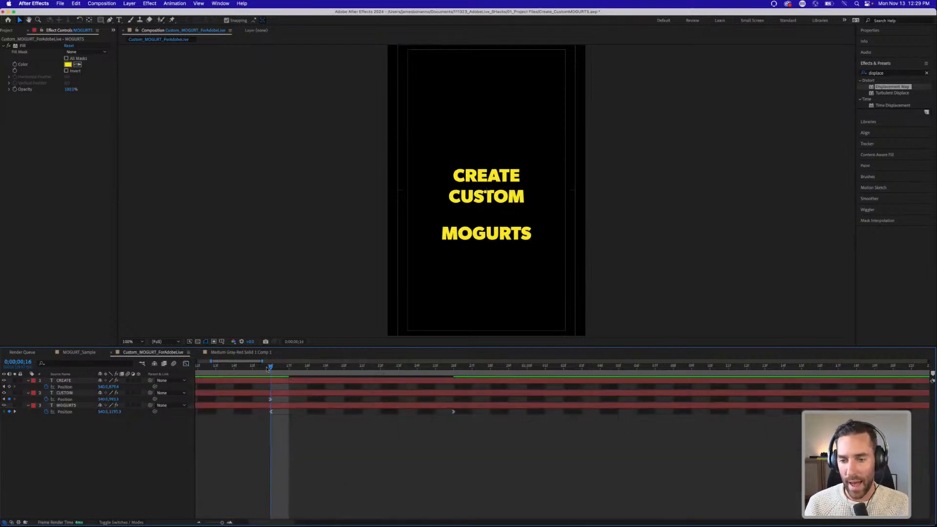
{"action": "key", "text": "space"}
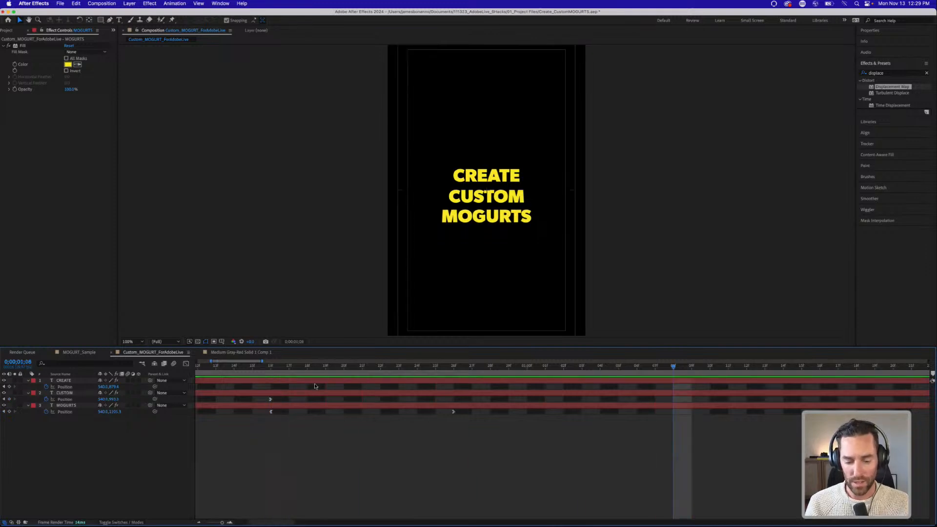
Step: Trim the MOGURTS layer to start at CUSTOM's last Position keyframe and shift MOGURTS' Position keyframes two frames earlier
{"action": "key", "text": "minus"}
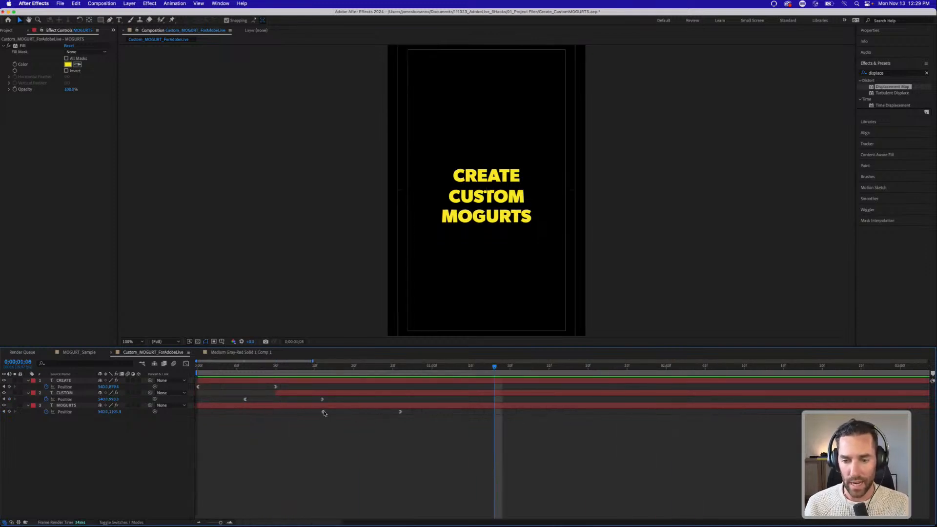
{"action": "left_click_drag", "start_coordinate": [324, 366], "coordinate": [292, 366]}
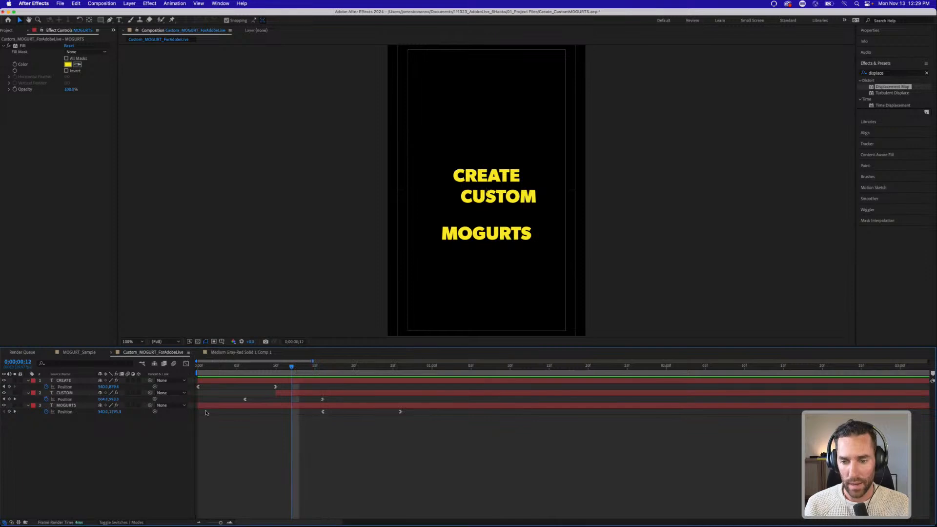
{"action": "left_click_drag", "start_coordinate": [223, 406], "coordinate": [347, 398]}
{"action": "left_click", "coordinate": [368, 467]}
{"action": "left_click_drag", "start_coordinate": [571, 419], "coordinate": [307, 412]}
Step: Preview the three-word text animation from the start and save the project
{"action": "key", "text": "space"}
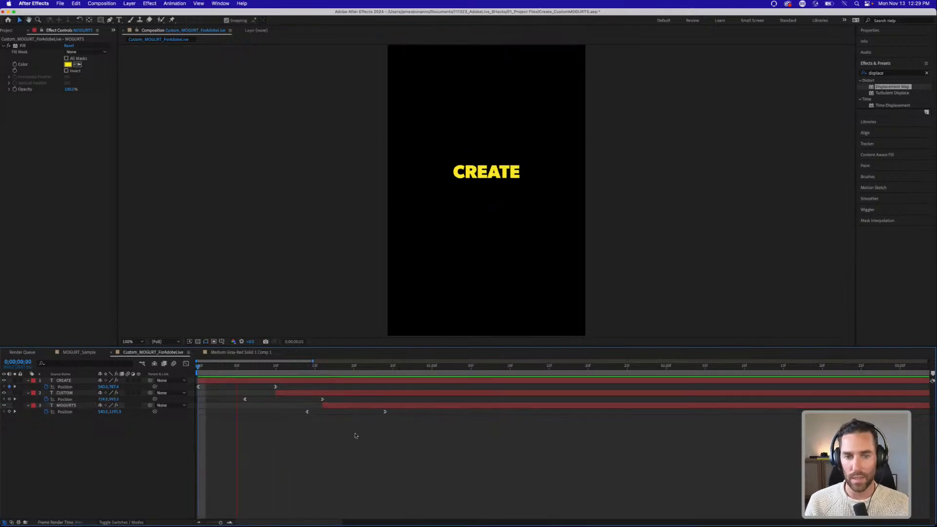
{"action": "key", "text": "apostrophe"}
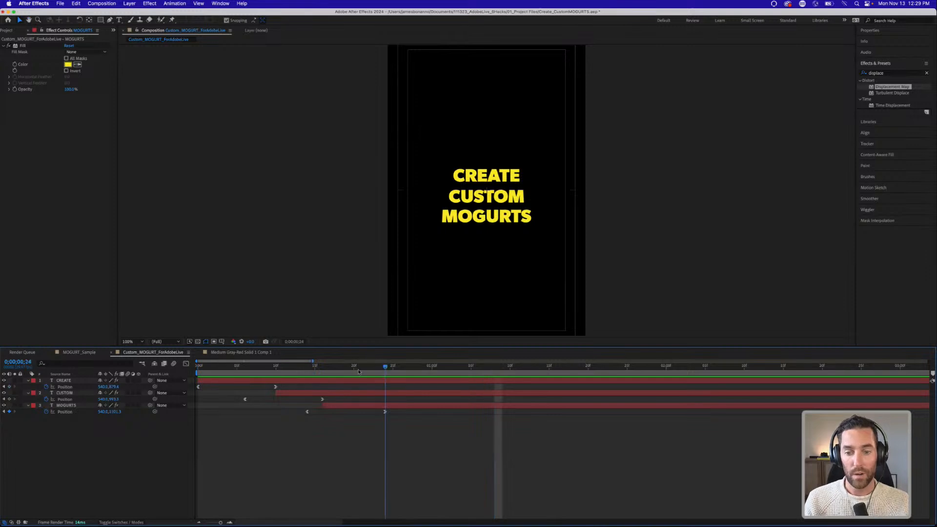
{"action": "key", "text": "super+s"}
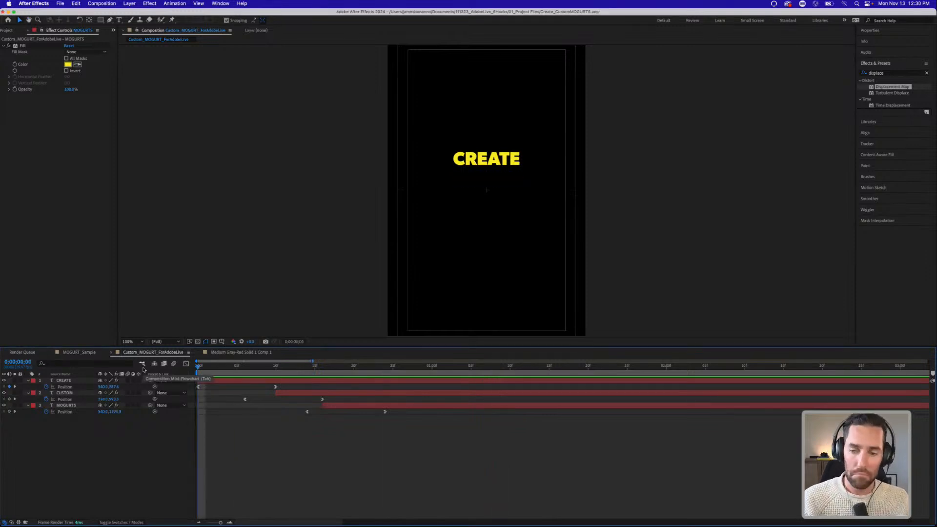
{"action": "key", "text": "apostrophe"}
{"action": "key", "text": "space"}
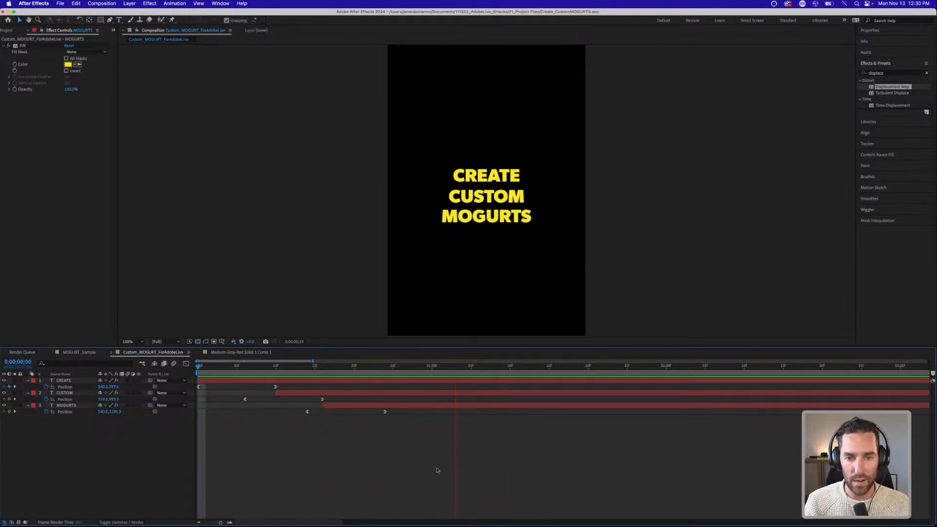
{"action": "key", "text": "apostrophe"}
Step: Set the current time to 0;00;01;08 and collapse the keyframed properties of all three text layers
{"action": "left_click_drag", "start_coordinate": [457, 370], "coordinate": [495, 370]}
{"action": "key", "text": "ctrl+a"}
{"action": "key", "text": "u"}
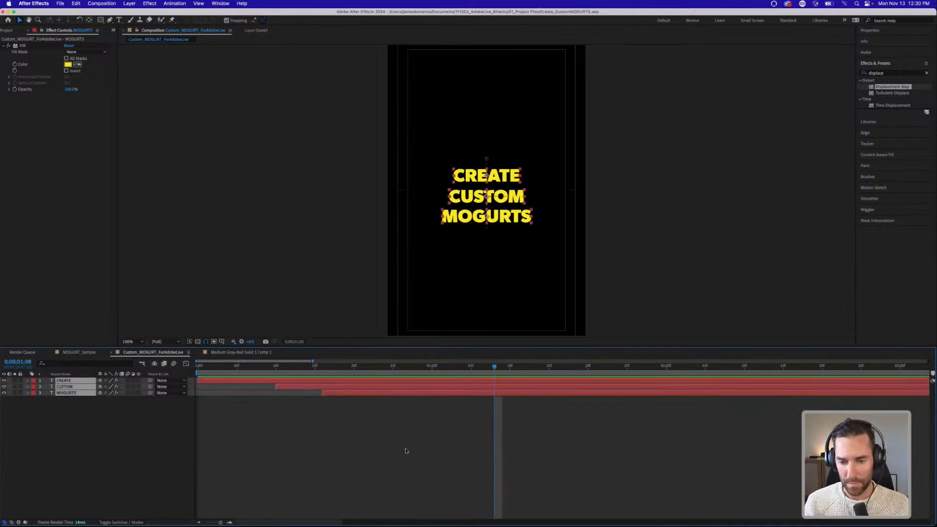
{"action": "left_click", "coordinate": [405, 449]}
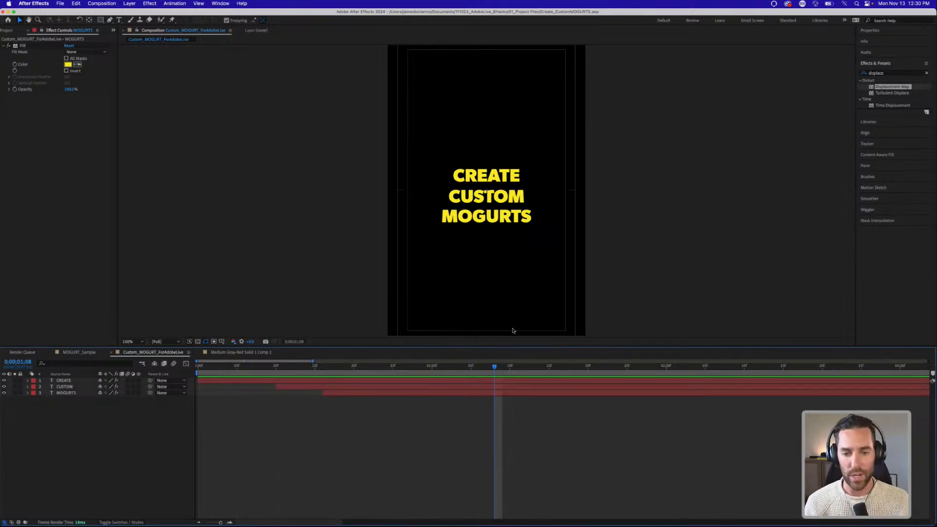
Step: Scrub along the section after the text has settled, and play the whole composition from the start
{"action": "left_click_drag", "start_coordinate": [495, 367], "coordinate": [584, 366]}
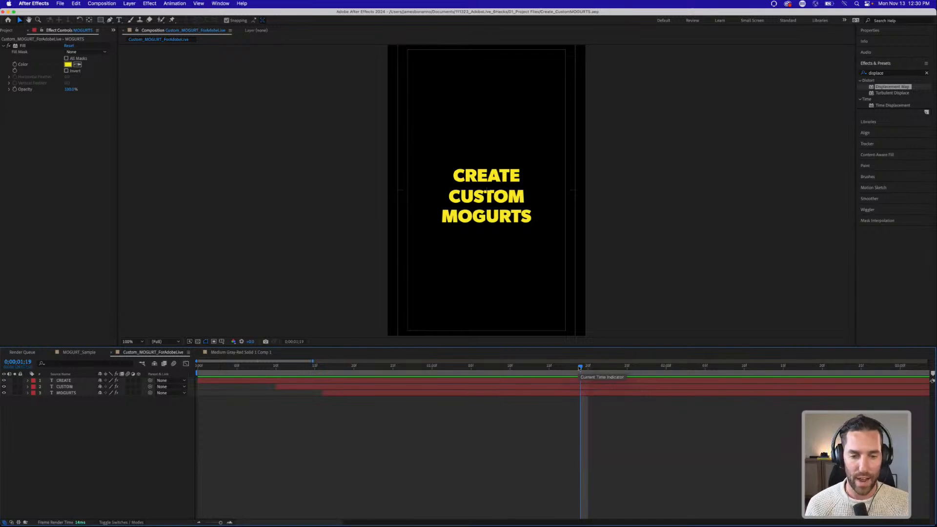
{"action": "left_click_drag", "start_coordinate": [579, 367], "coordinate": [661, 367]}
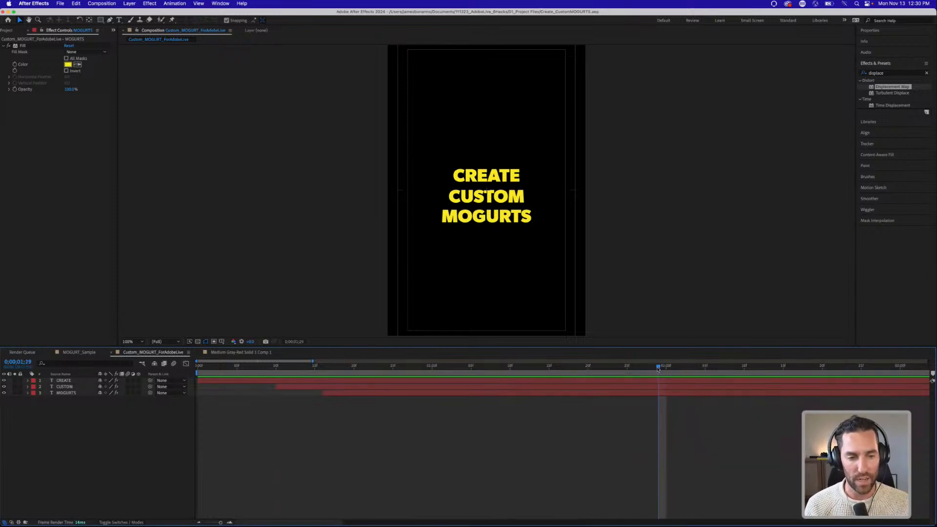
{"action": "key", "text": "minus"}
{"action": "key", "text": "minus"}
{"action": "key", "text": "minus"}
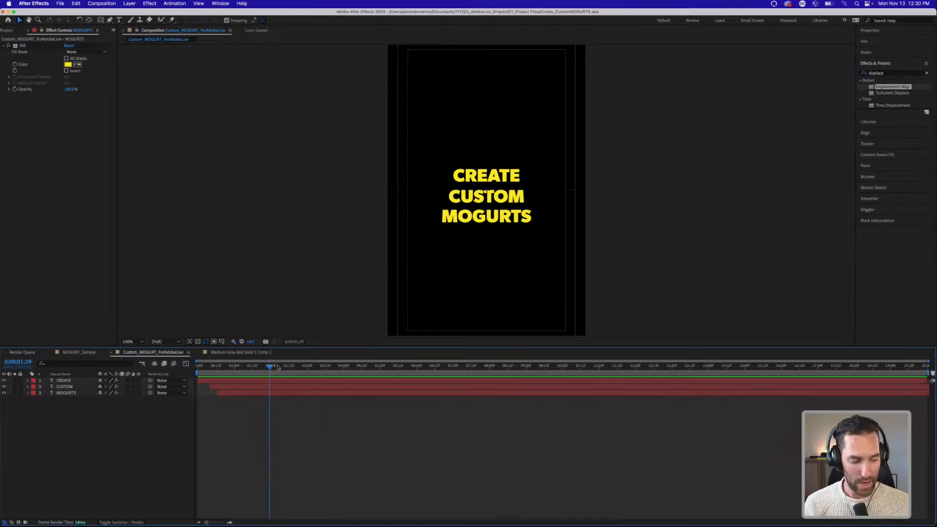
{"action": "left_click_drag", "start_coordinate": [269, 367], "coordinate": [207, 379]}
{"action": "key", "text": "space"}
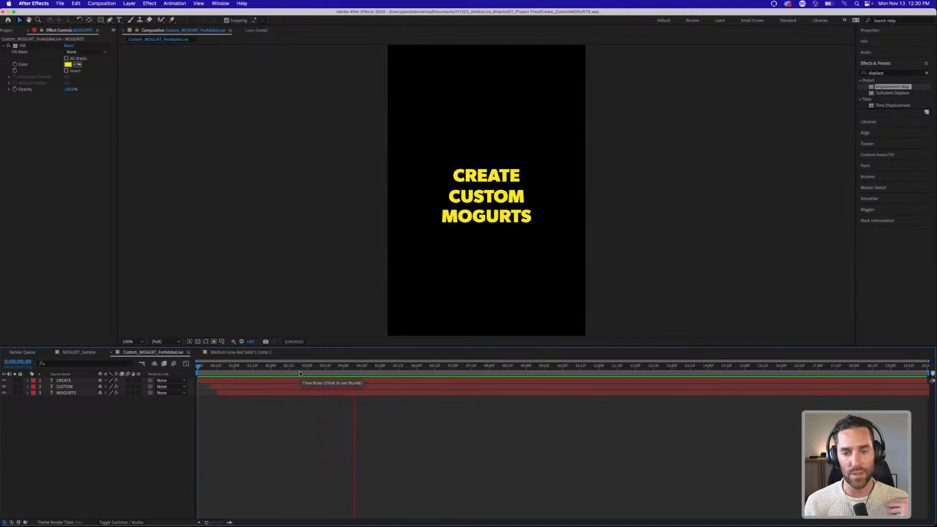
{"action": "key", "text": "space"}
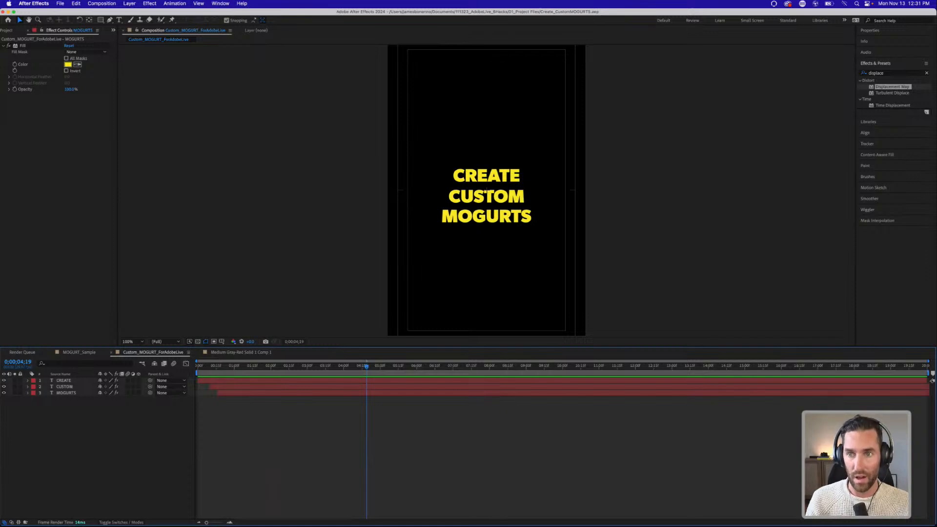
Step: Open Essential Graphics and set Custom_MOGURT_ForAdobeLive as the primary composition
{"action": "left_click", "coordinate": [220, 4]}
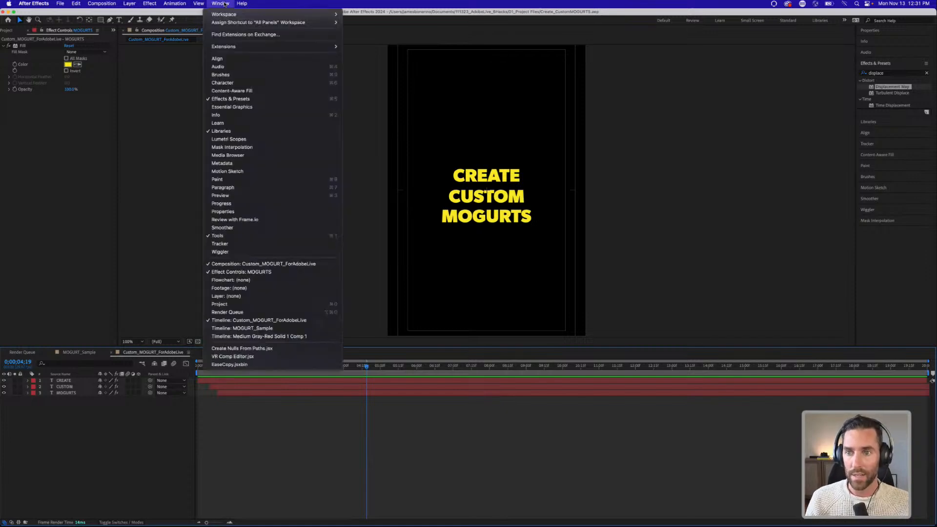
{"action": "left_click", "coordinate": [220, 107]}
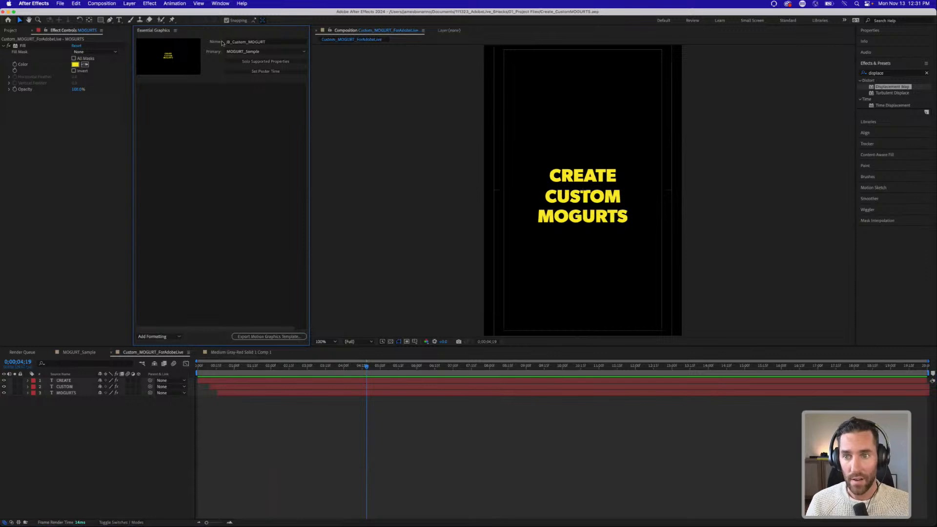
{"action": "left_click", "coordinate": [253, 52]}
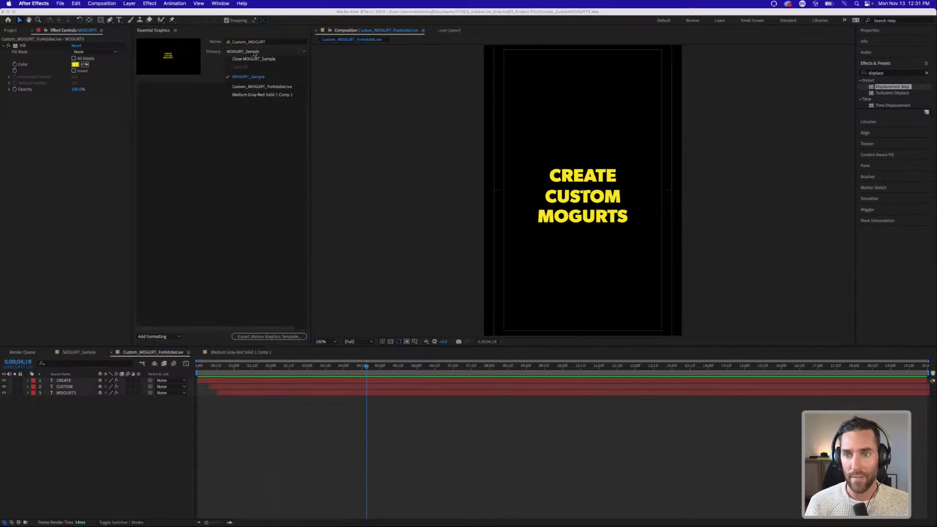
{"action": "left_click", "coordinate": [230, 212]}
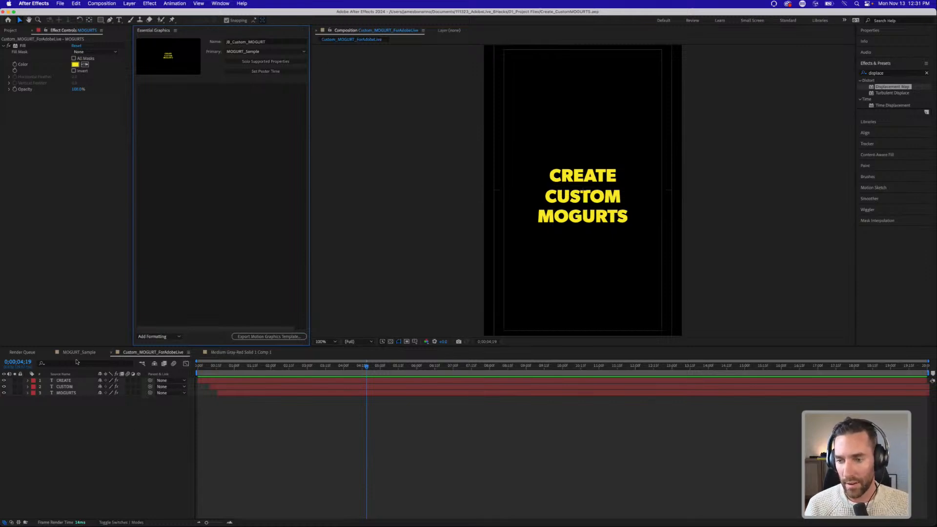
{"action": "left_click", "coordinate": [248, 51]}
{"action": "left_click", "coordinate": [246, 86]}
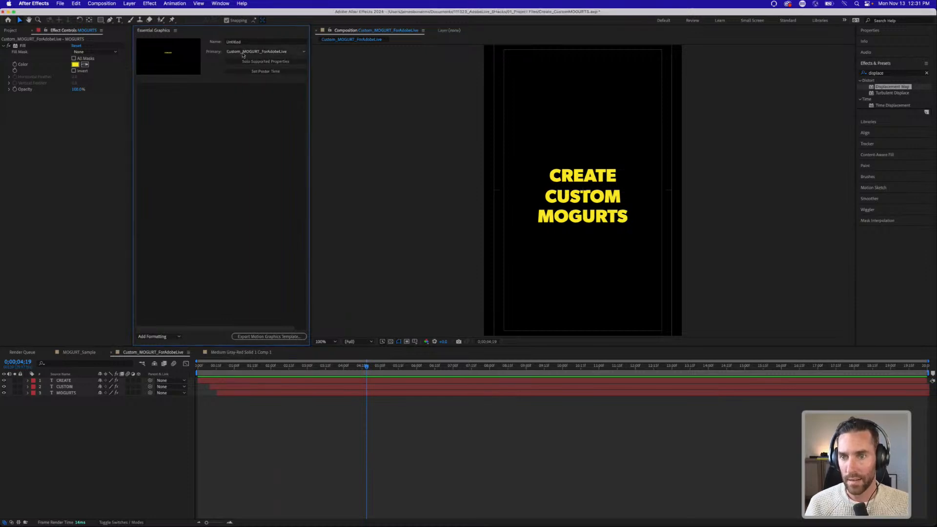
Step: Set the template's poster time to the current frame at 0;00;04;19 and name the template AdobeLive_MOGURT_v1
{"action": "left_click", "coordinate": [261, 42]}
{"action": "left_click", "coordinate": [265, 72]}
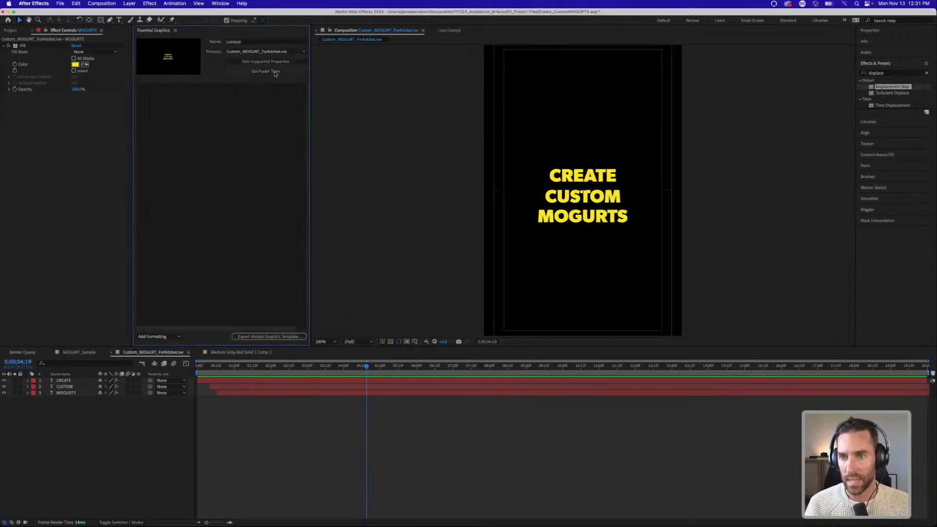
{"action": "type", "text": "A"}
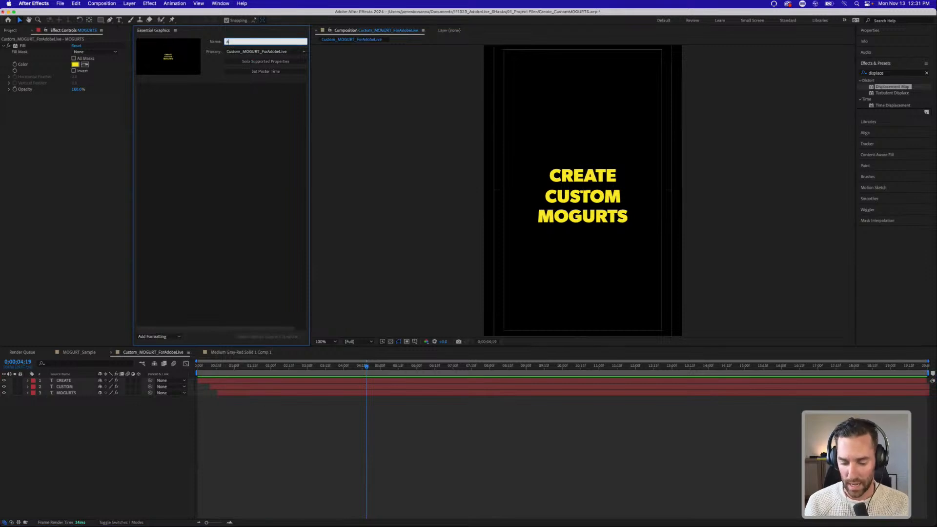
{"action": "type", "text": "dobeLive_MOGURT_v1"}
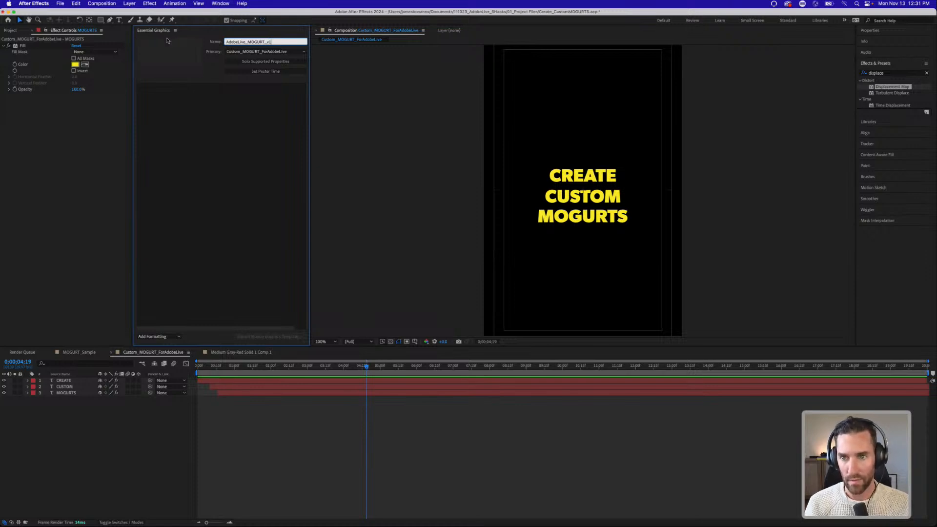
{"action": "key", "text": "Return"}
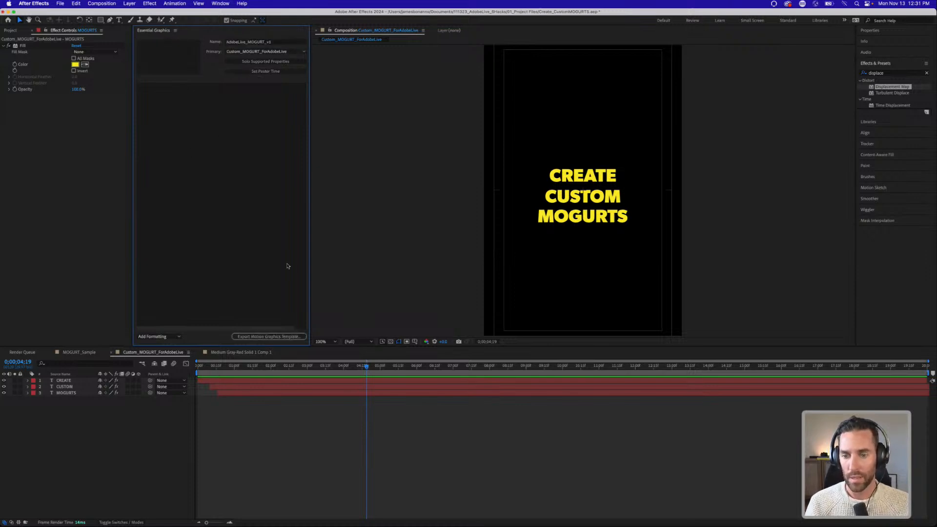
Step: Set the current time to 0;00;03;08 and solo the template-supported properties of the text layers, looking through them
{"action": "left_click_drag", "start_coordinate": [367, 365], "coordinate": [317, 366]}
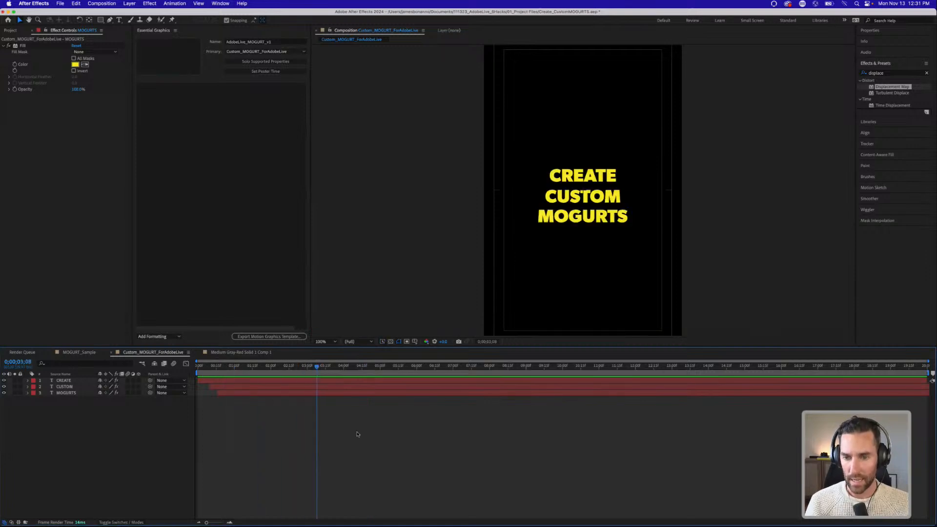
{"action": "left_click", "coordinate": [266, 58]}
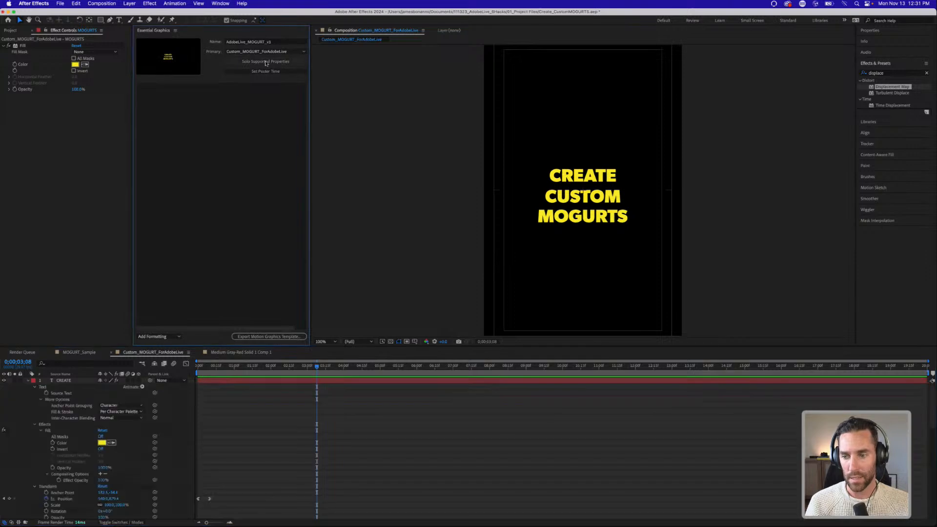
{"action": "scroll", "coordinate": [336, 487], "scroll_direction": "up", "scroll_amount": 5}
{"action": "scroll", "coordinate": [243, 437], "scroll_direction": "down", "scroll_amount": 5}
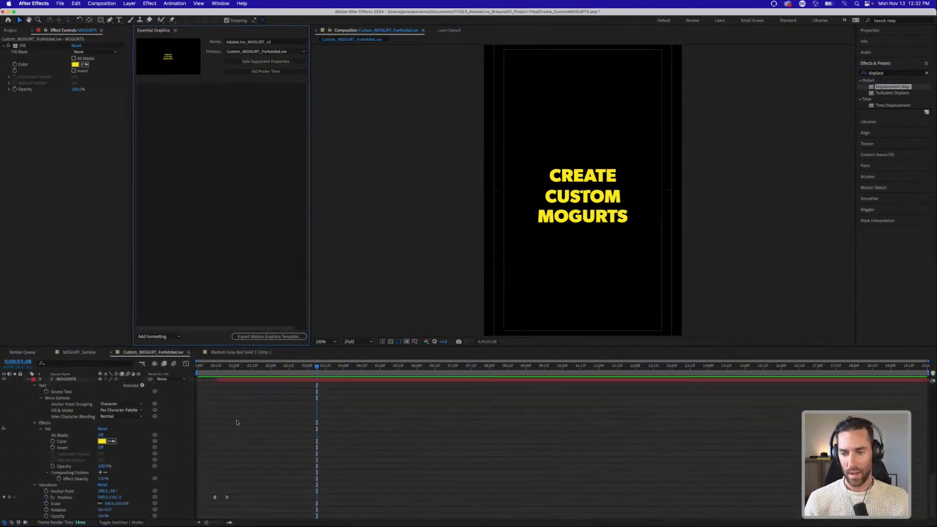
Step: Add the Source Text of the CREATE, CUSTOM and MOGURTS layers to the template as editable properties, in that order
{"action": "scroll", "coordinate": [239, 410], "scroll_direction": "up", "scroll_amount": 5}
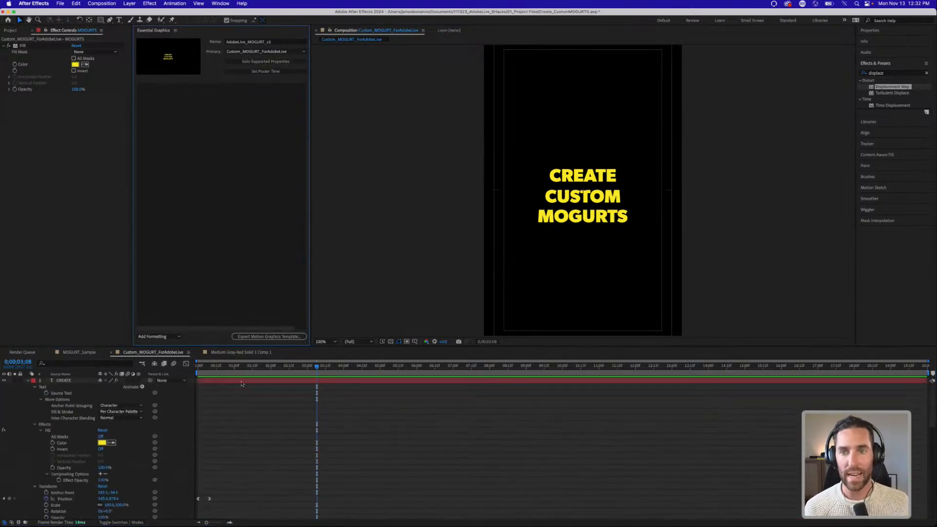
{"action": "left_click", "coordinate": [61, 393]}
{"action": "left_click_drag", "start_coordinate": [59, 393], "coordinate": [174, 129]}
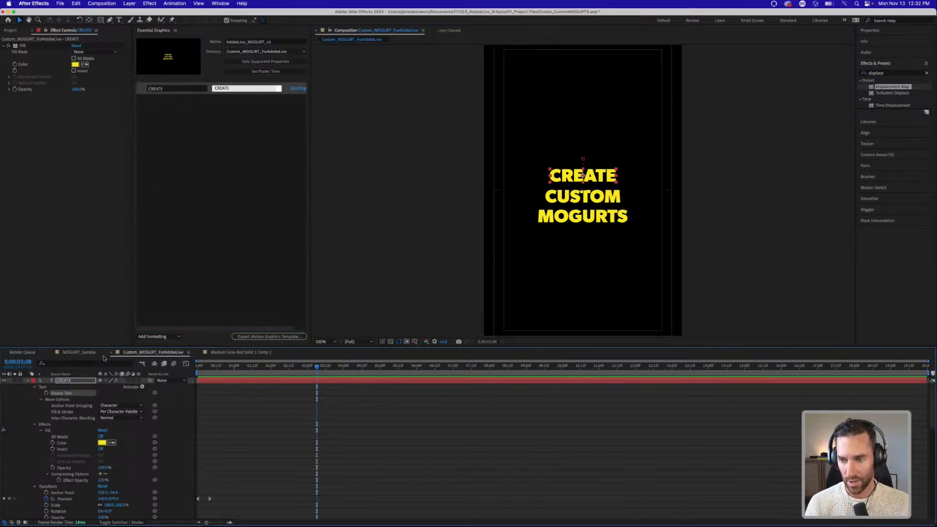
{"action": "scroll", "coordinate": [73, 429], "scroll_direction": "down", "scroll_amount": 6}
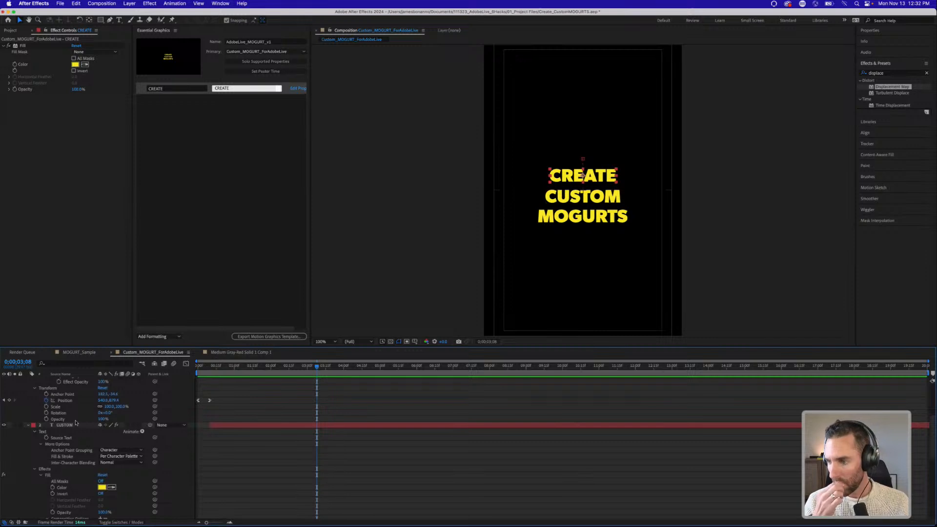
{"action": "scroll", "coordinate": [76, 422], "scroll_direction": "down", "scroll_amount": 3}
{"action": "left_click", "coordinate": [73, 419]}
{"action": "left_click_drag", "start_coordinate": [70, 416], "coordinate": [167, 194]}
{"action": "scroll", "coordinate": [83, 413], "scroll_direction": "down", "scroll_amount": 5}
{"action": "scroll", "coordinate": [83, 413], "scroll_direction": "up", "scroll_amount": 3}
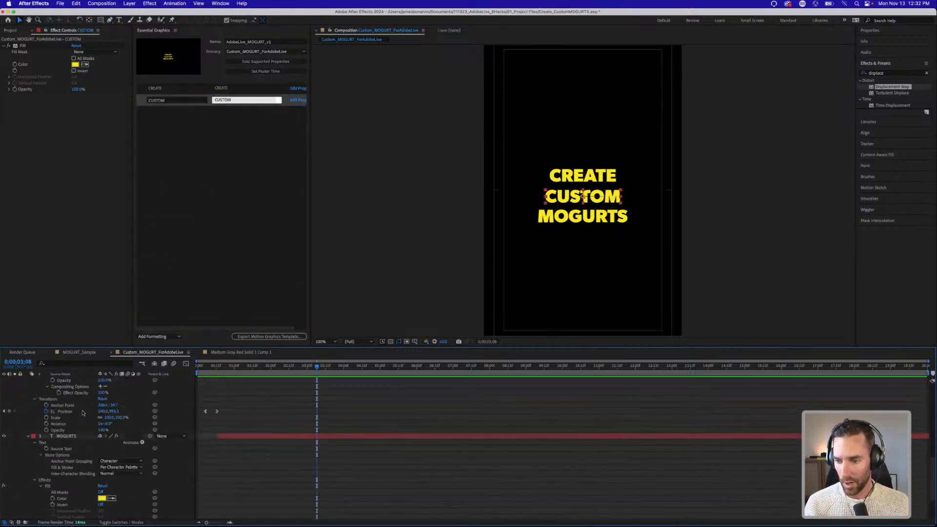
{"action": "left_click_drag", "start_coordinate": [59, 448], "coordinate": [172, 223]}
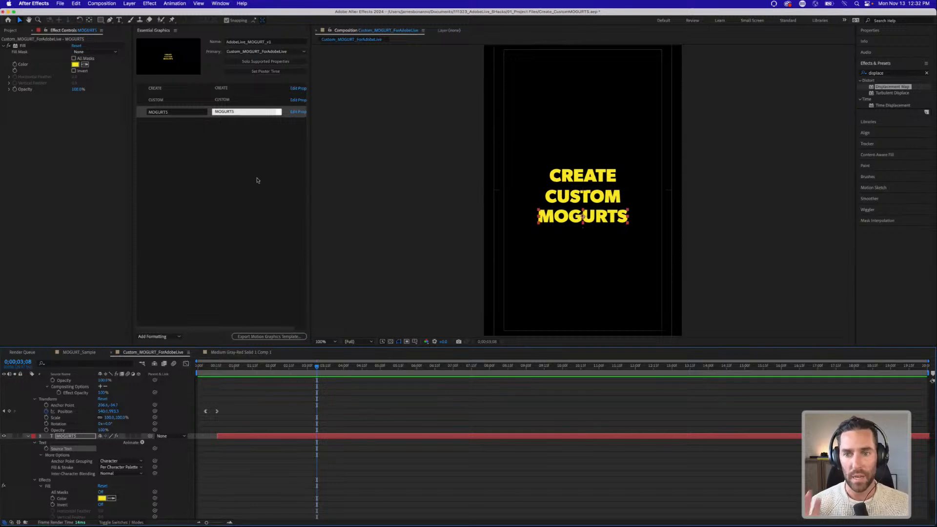
Step: Add each text layer's Fill Color to the template, placing it directly beneath that layer's text property
{"action": "scroll", "coordinate": [146, 383], "scroll_direction": "up", "scroll_amount": 10}
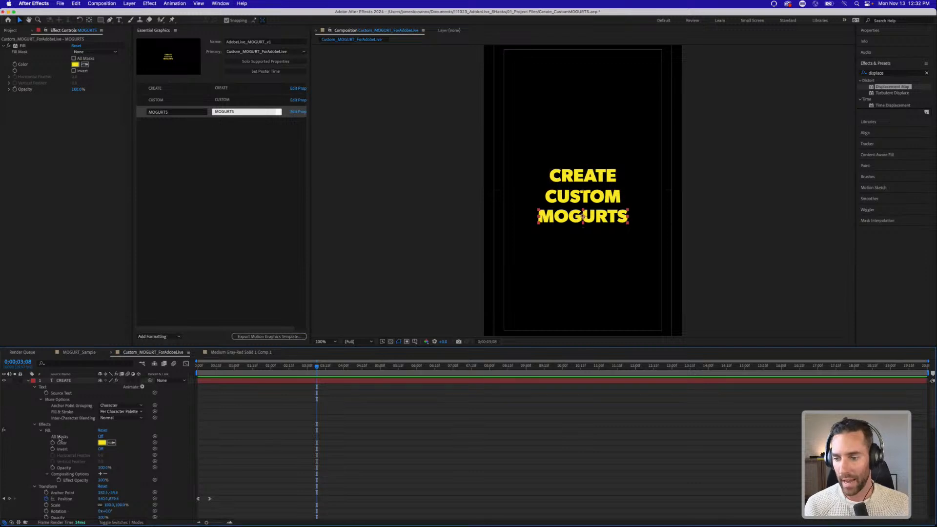
{"action": "left_click", "coordinate": [57, 430]}
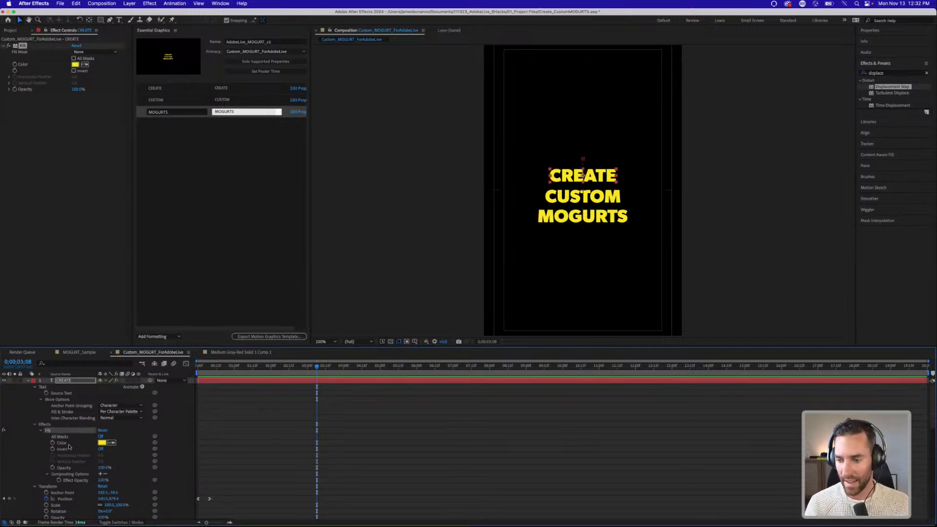
{"action": "left_click_drag", "start_coordinate": [62, 443], "coordinate": [152, 94]}
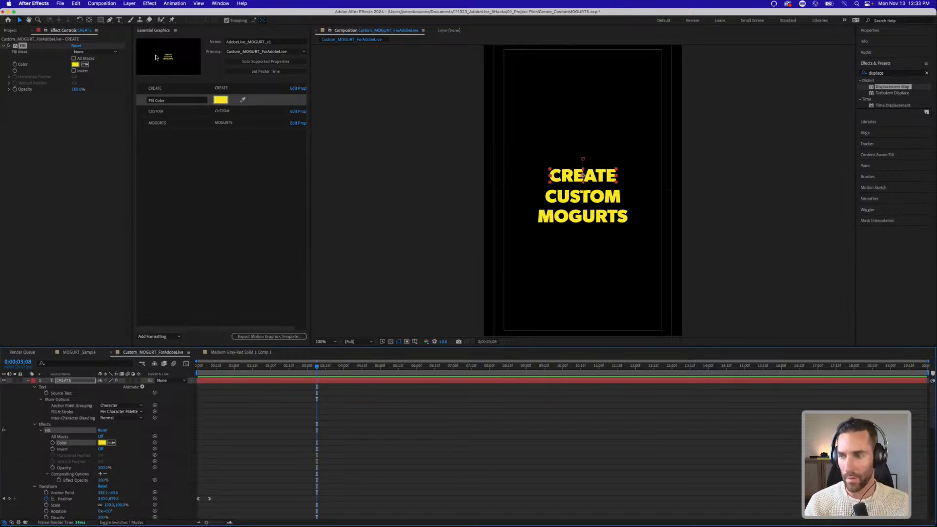
{"action": "scroll", "coordinate": [100, 456], "scroll_direction": "down", "scroll_amount": 5}
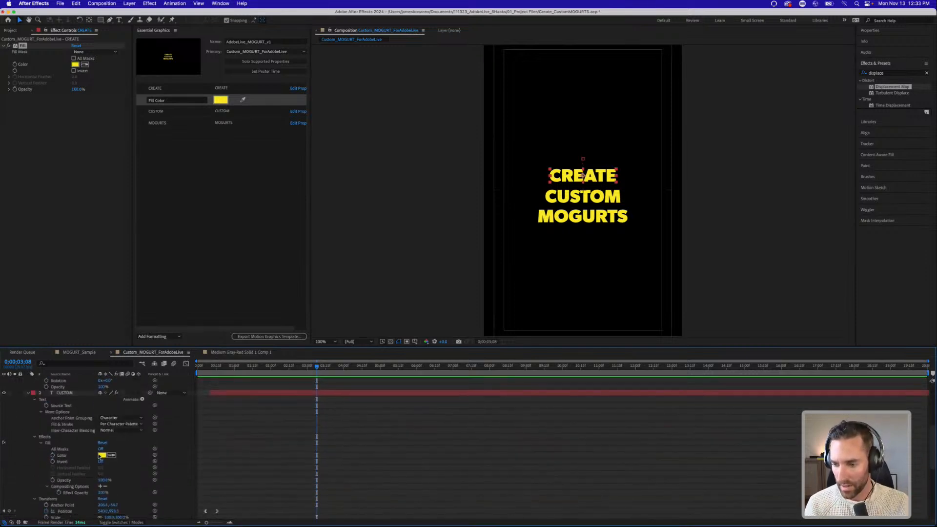
{"action": "left_click_drag", "start_coordinate": [70, 456], "coordinate": [188, 124]}
{"action": "scroll", "coordinate": [66, 474], "scroll_direction": "down", "scroll_amount": 5}
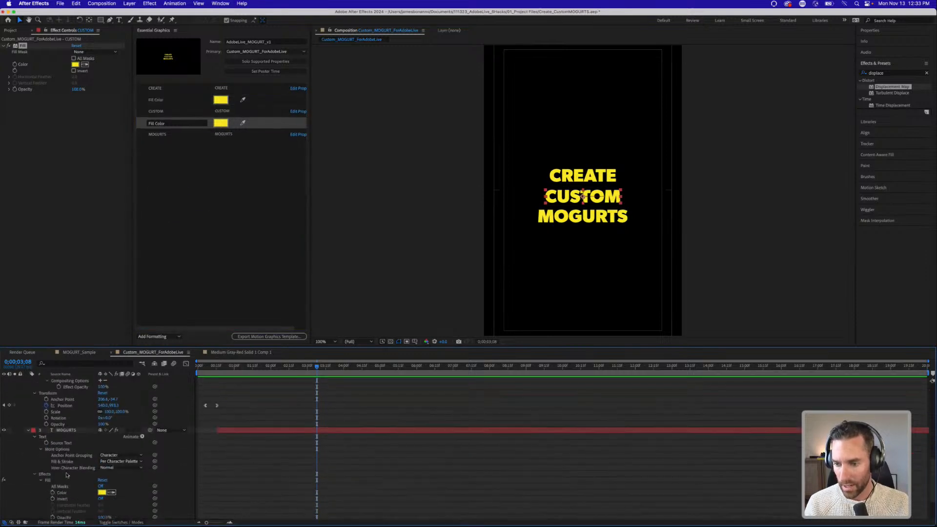
{"action": "left_click_drag", "start_coordinate": [67, 492], "coordinate": [159, 144]}
Step: Add the CREATE layer's keyframed Position to the template, directly beneath its fill color
{"action": "scroll", "coordinate": [66, 449], "scroll_direction": "up", "scroll_amount": 10}
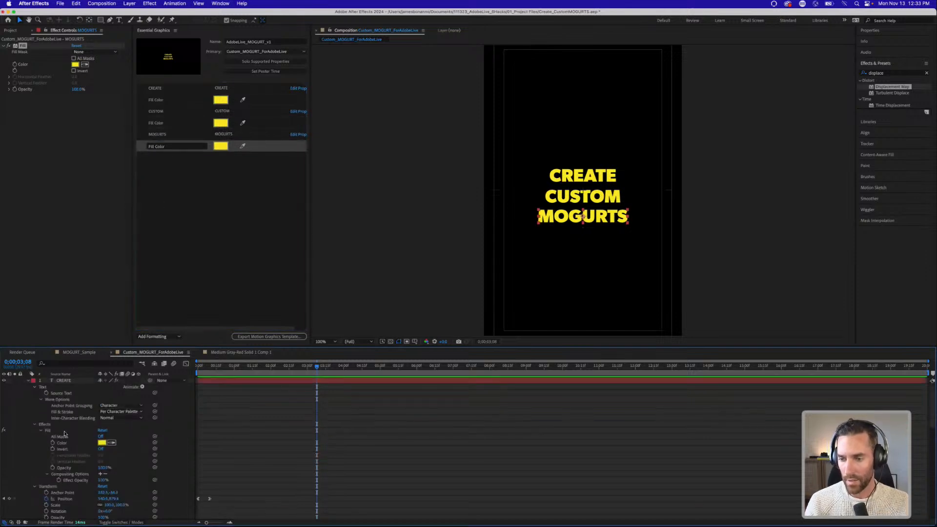
{"action": "scroll", "coordinate": [73, 427], "scroll_direction": "down", "scroll_amount": 3}
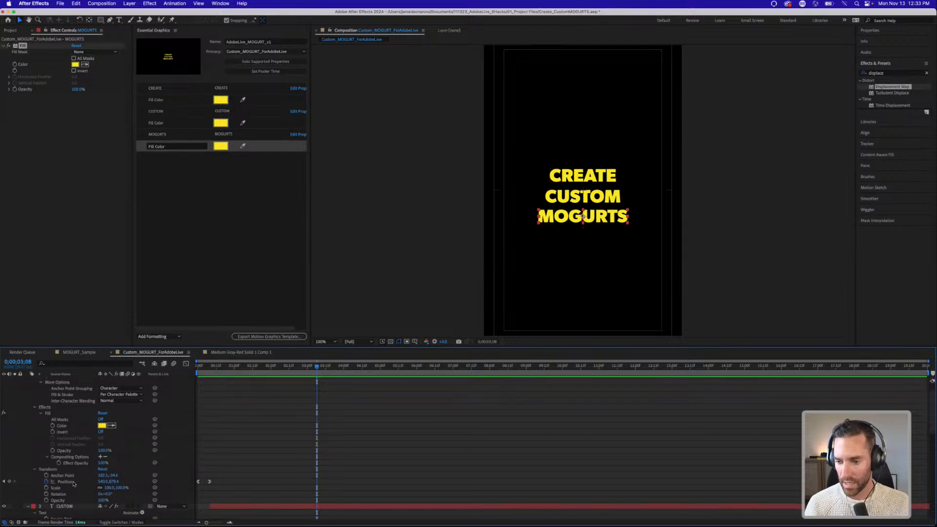
{"action": "left_click", "coordinate": [73, 482]}
{"action": "scroll", "coordinate": [83, 468], "scroll_direction": "down", "scroll_amount": 8}
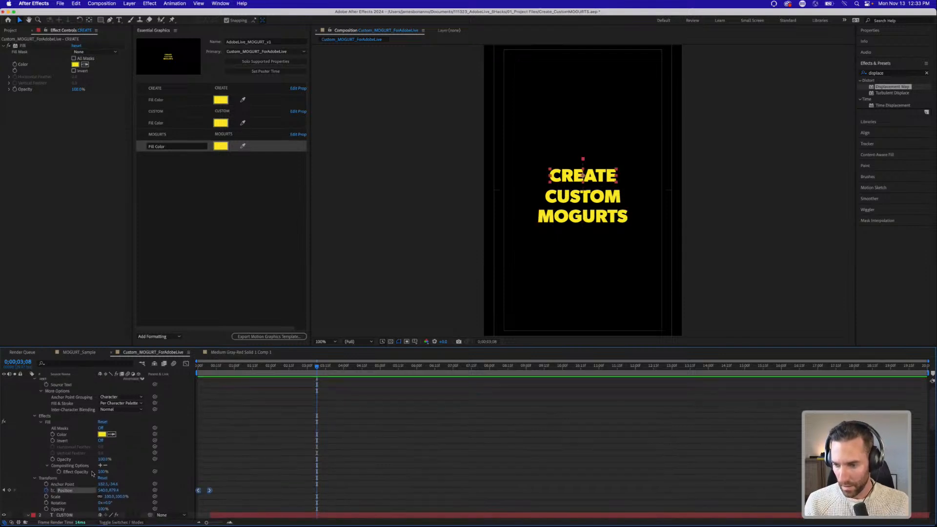
{"action": "scroll", "coordinate": [86, 457], "scroll_direction": "up", "scroll_amount": 10}
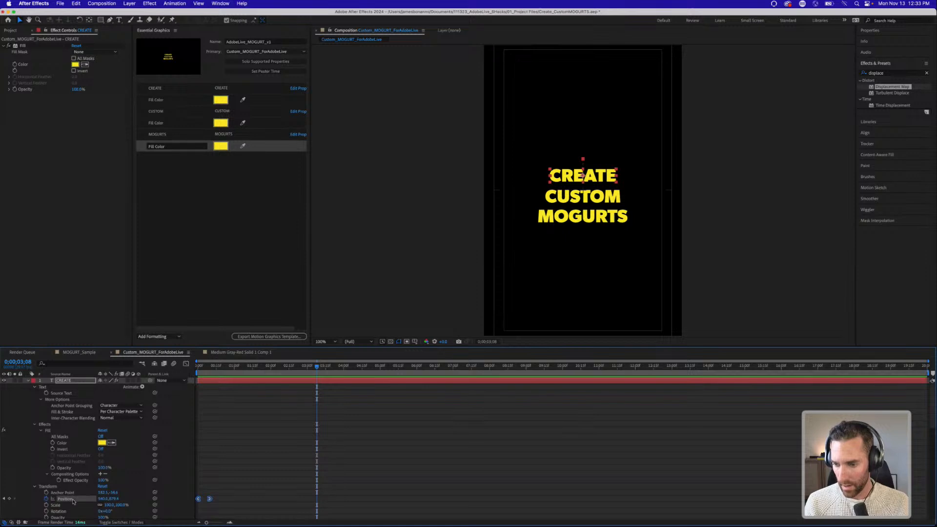
{"action": "left_click_drag", "start_coordinate": [73, 500], "coordinate": [183, 107]}
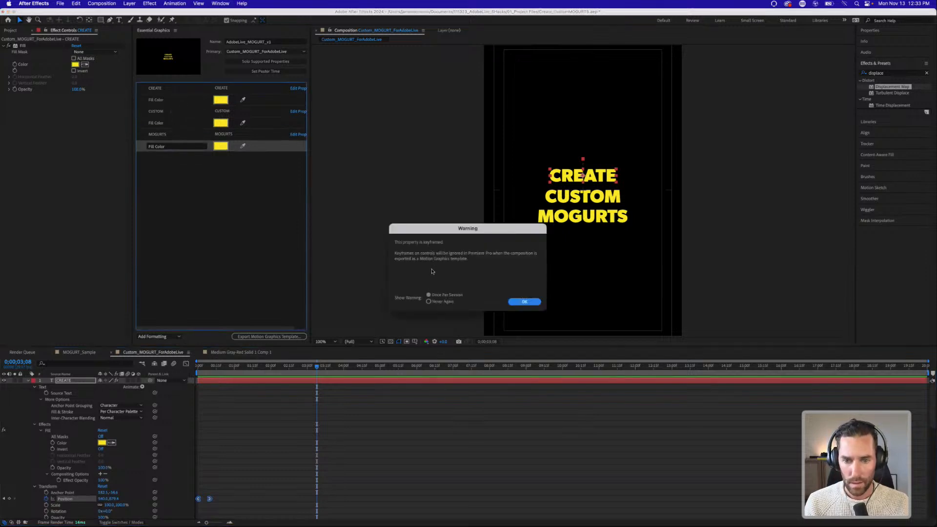
{"action": "left_click", "coordinate": [516, 302]}
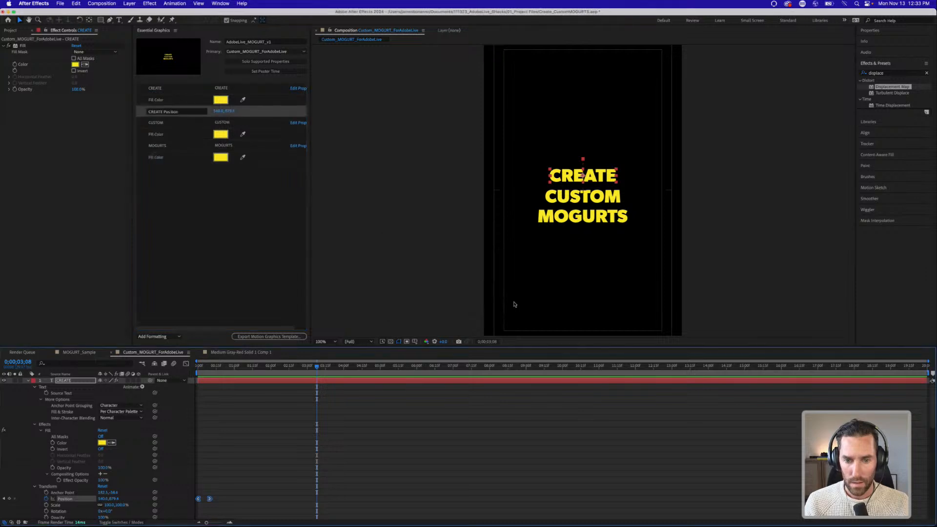
Step: Remove the CREATE Position property from the template
{"action": "scroll", "coordinate": [73, 481], "scroll_direction": "down", "scroll_amount": 8}
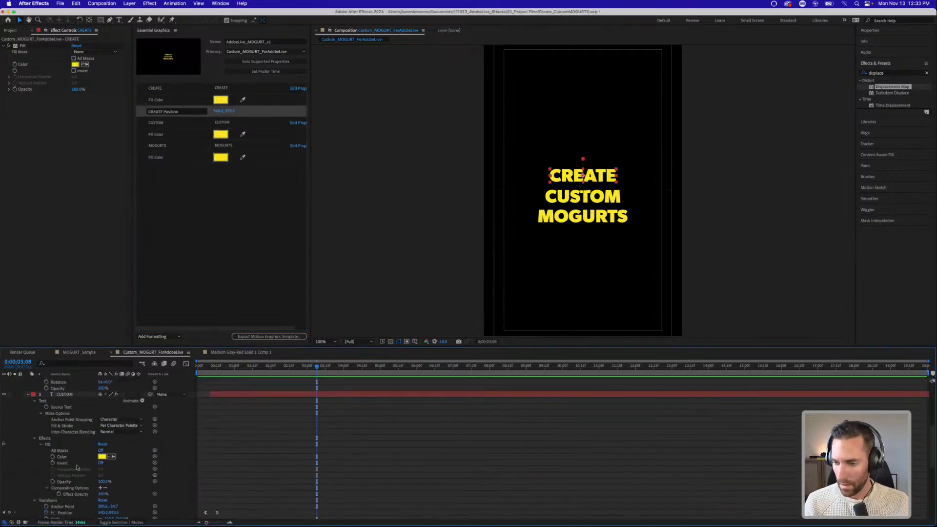
{"action": "scroll", "coordinate": [78, 450], "scroll_direction": "up", "scroll_amount": 2}
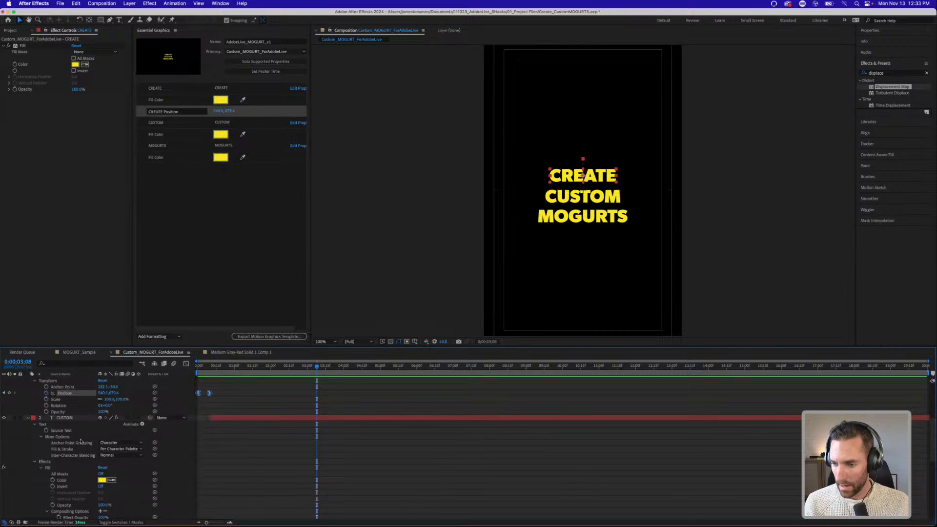
{"action": "scroll", "coordinate": [81, 441], "scroll_direction": "down", "scroll_amount": 1}
{"action": "key", "text": "Delete"}
Step: Add the Scale of the CREATE, CUSTOM and MOGURTS layers to the template, each beneath its own layer's fill color
{"action": "scroll", "coordinate": [73, 439], "scroll_direction": "up", "scroll_amount": 10}
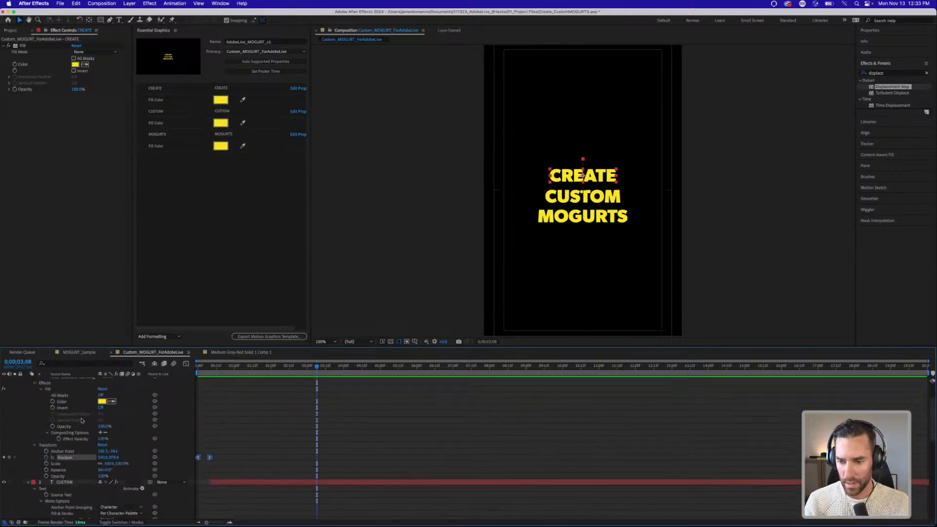
{"action": "left_click", "coordinate": [63, 432]}
{"action": "scroll", "coordinate": [63, 439], "scroll_direction": "down", "scroll_amount": 4}
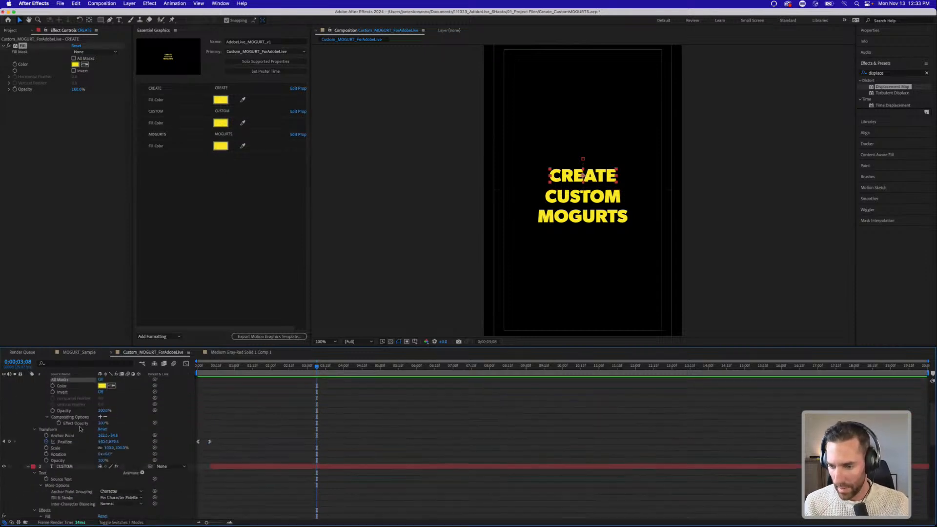
{"action": "left_click", "coordinate": [66, 450]}
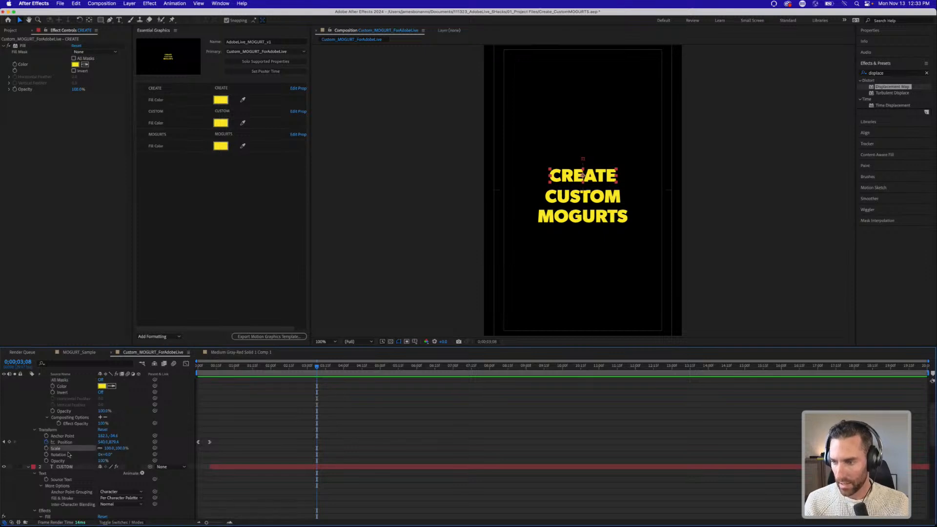
{"action": "left_click_drag", "start_coordinate": [68, 448], "coordinate": [167, 106]}
{"action": "scroll", "coordinate": [63, 464], "scroll_direction": "down", "scroll_amount": 6}
{"action": "left_click", "coordinate": [63, 475]}
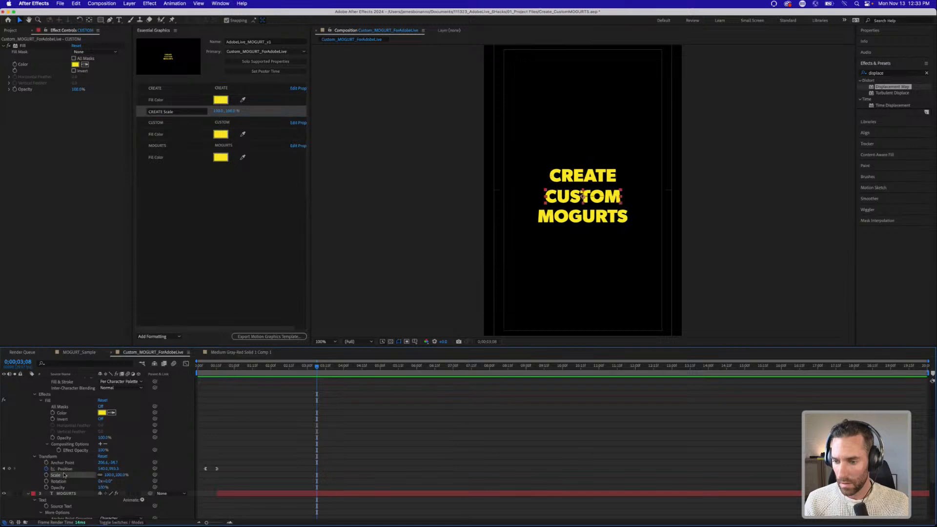
{"action": "left_click_drag", "start_coordinate": [64, 474], "coordinate": [147, 140]}
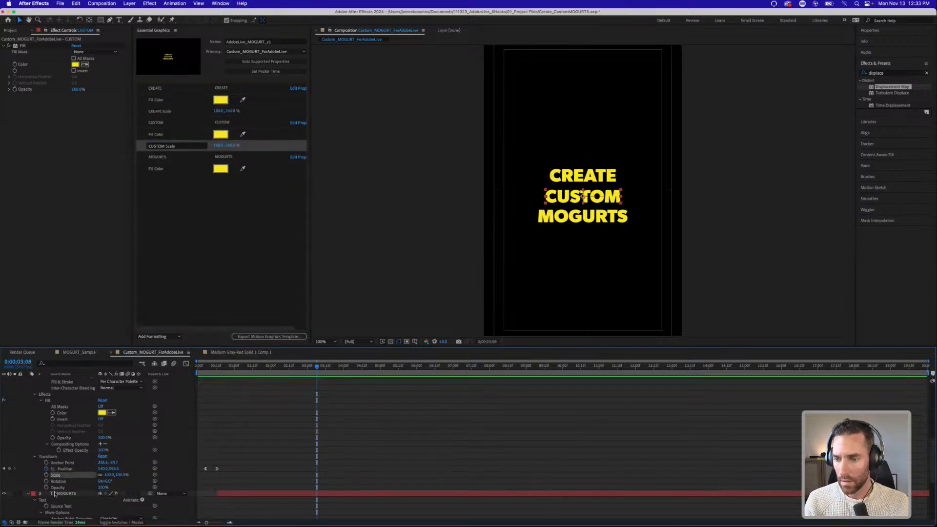
{"action": "scroll", "coordinate": [55, 494], "scroll_direction": "down", "scroll_amount": 7}
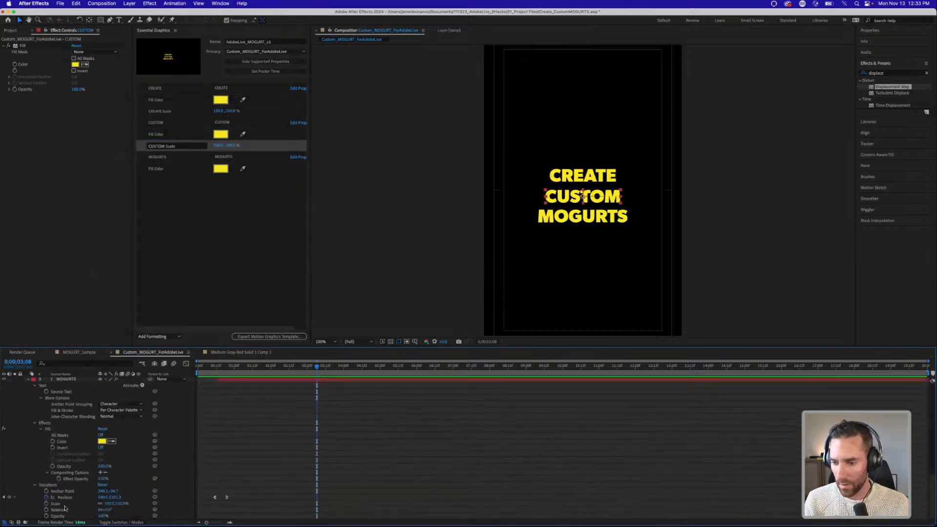
{"action": "left_click_drag", "start_coordinate": [63, 504], "coordinate": [159, 184]}
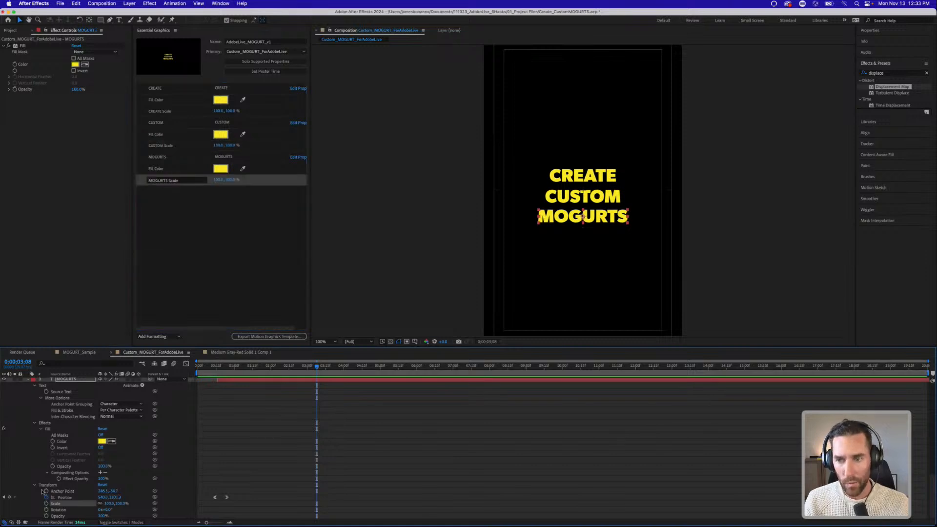
Step: Add the transform Opacity of the CREATE, CUSTOM and MOGURTS layers to the template, each beneath its own layer's scale
{"action": "scroll", "coordinate": [43, 492], "scroll_direction": "up", "scroll_amount": 5}
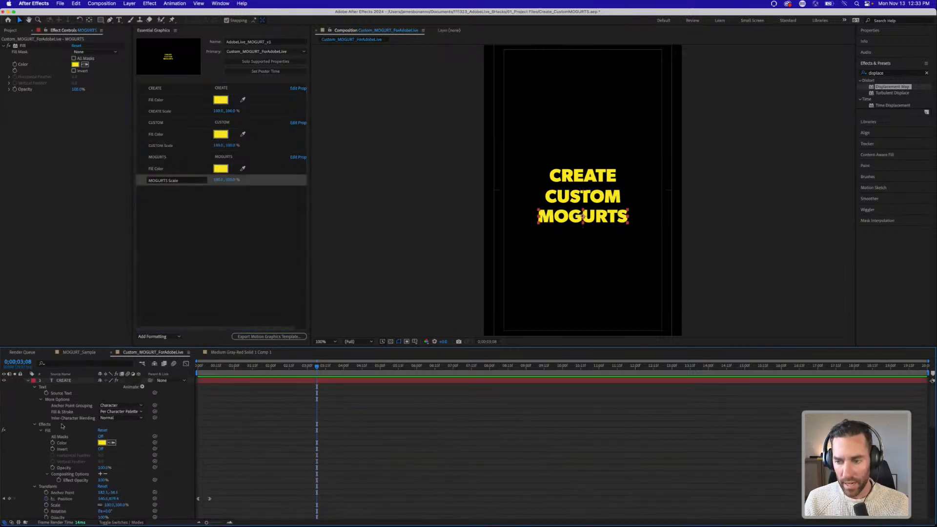
{"action": "left_click", "coordinate": [69, 469]}
{"action": "scroll", "coordinate": [85, 468], "scroll_direction": "down", "scroll_amount": 1}
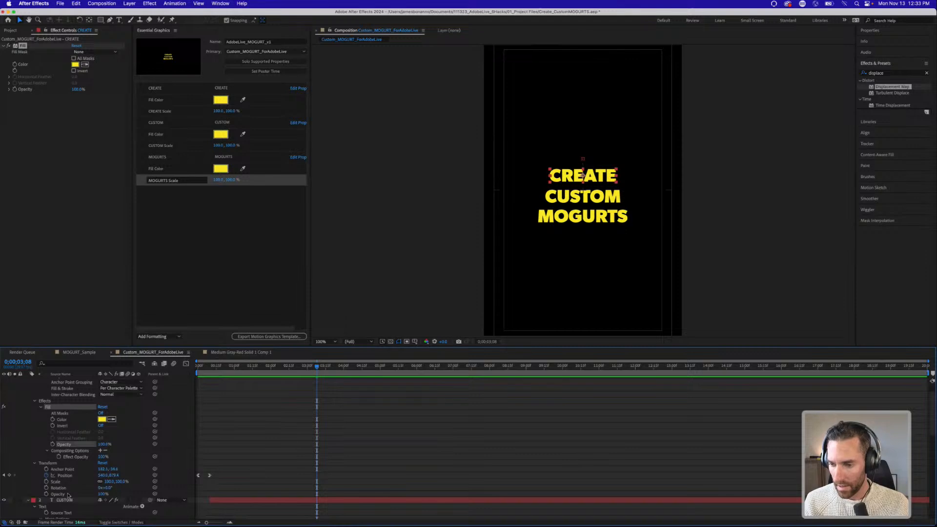
{"action": "left_click", "coordinate": [86, 493]}
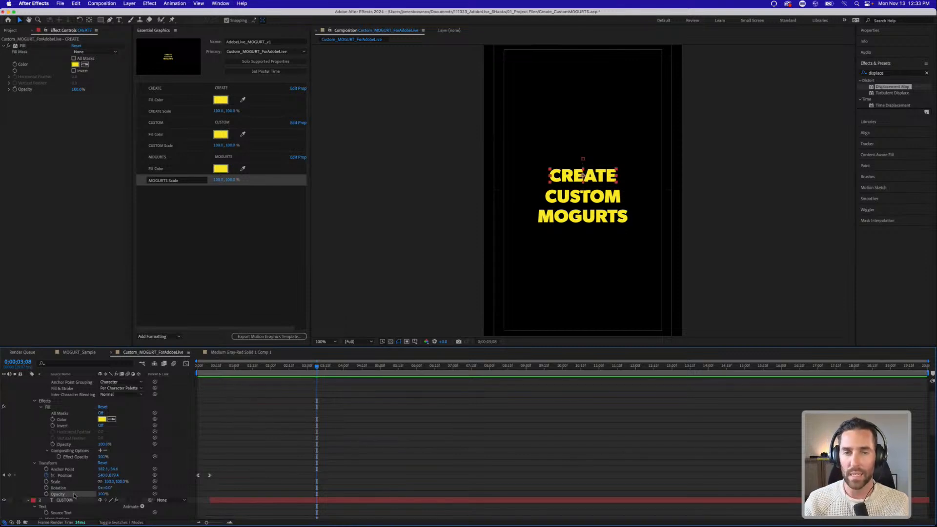
{"action": "left_click_drag", "start_coordinate": [74, 495], "coordinate": [158, 120]}
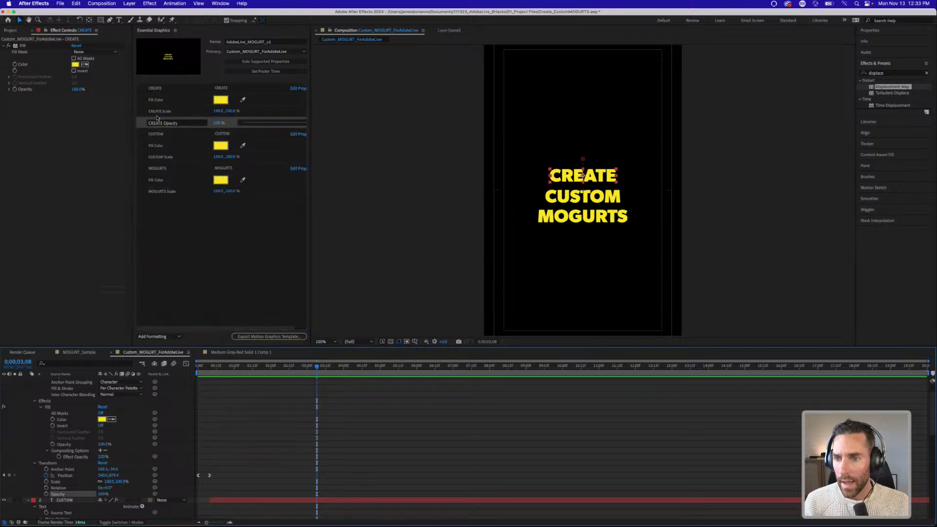
{"action": "scroll", "coordinate": [49, 463], "scroll_direction": "down", "scroll_amount": 6}
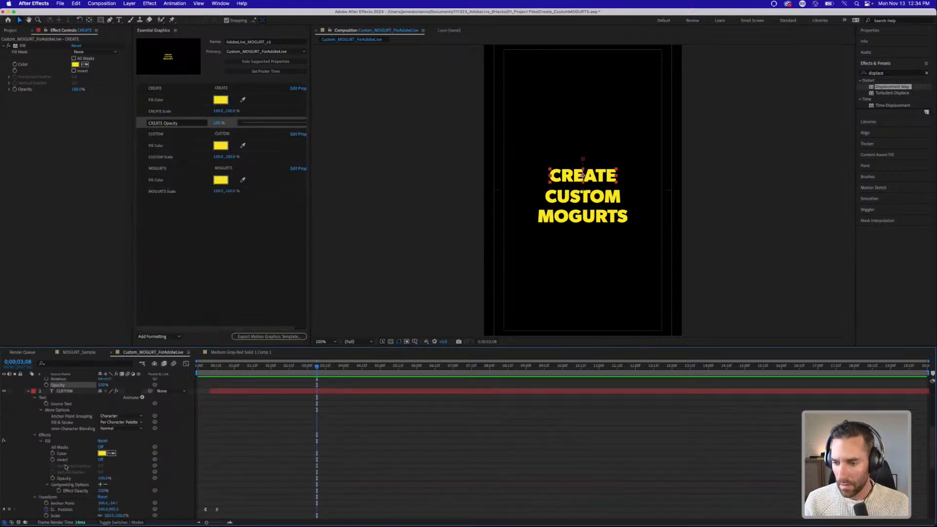
{"action": "scroll", "coordinate": [67, 478], "scroll_direction": "down", "scroll_amount": 2}
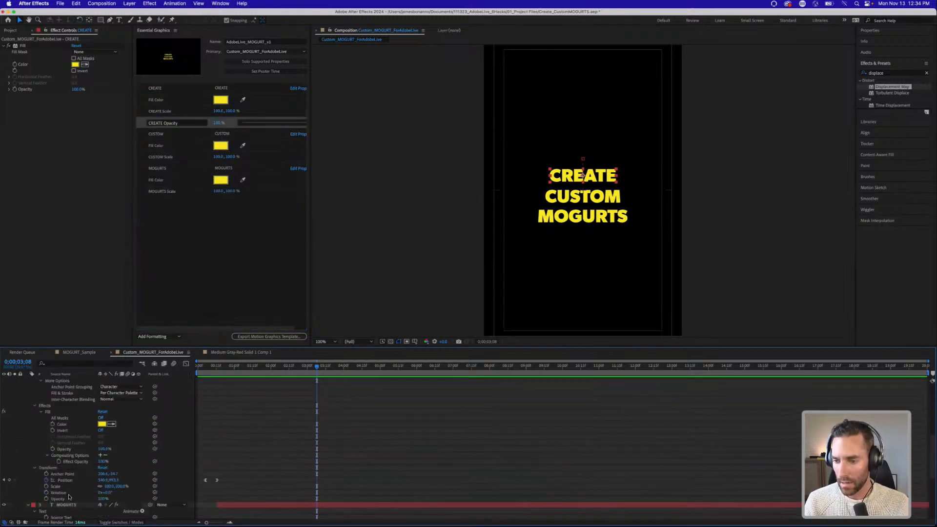
{"action": "left_click", "coordinate": [87, 499]}
{"action": "left_click_drag", "start_coordinate": [73, 499], "coordinate": [159, 166]}
{"action": "scroll", "coordinate": [67, 481], "scroll_direction": "down", "scroll_amount": 5}
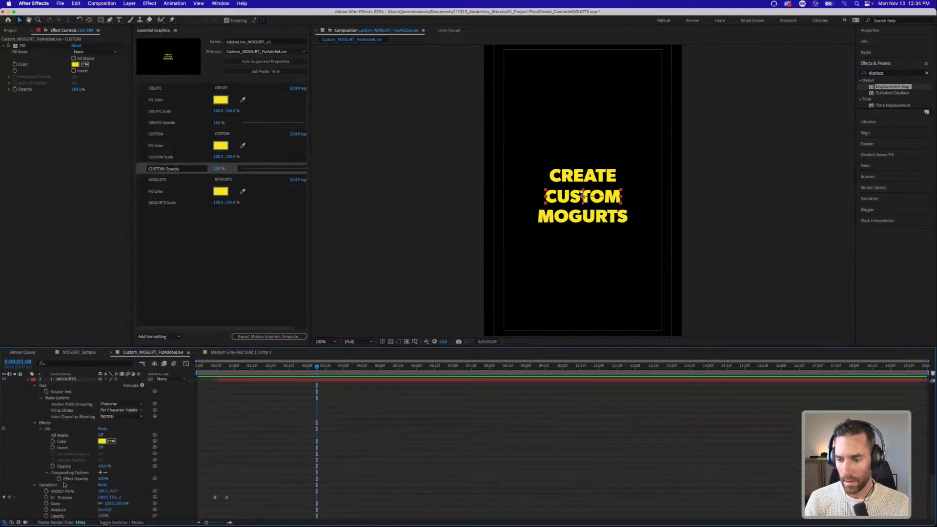
{"action": "left_click_drag", "start_coordinate": [61, 515], "coordinate": [181, 213]}
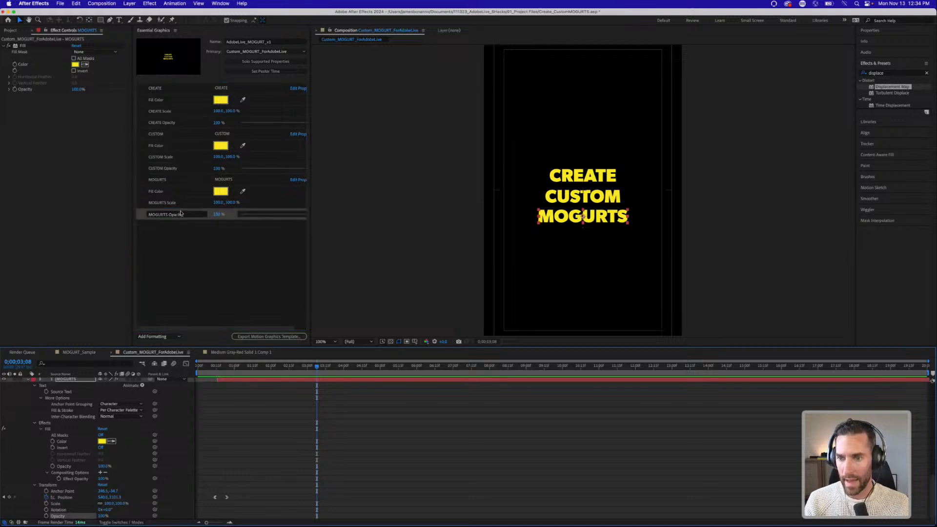
Step: Save the project and export the motion graphics template to the Local Templates Folder with both compatibility warnings enabled
{"action": "left_click", "coordinate": [207, 261]}
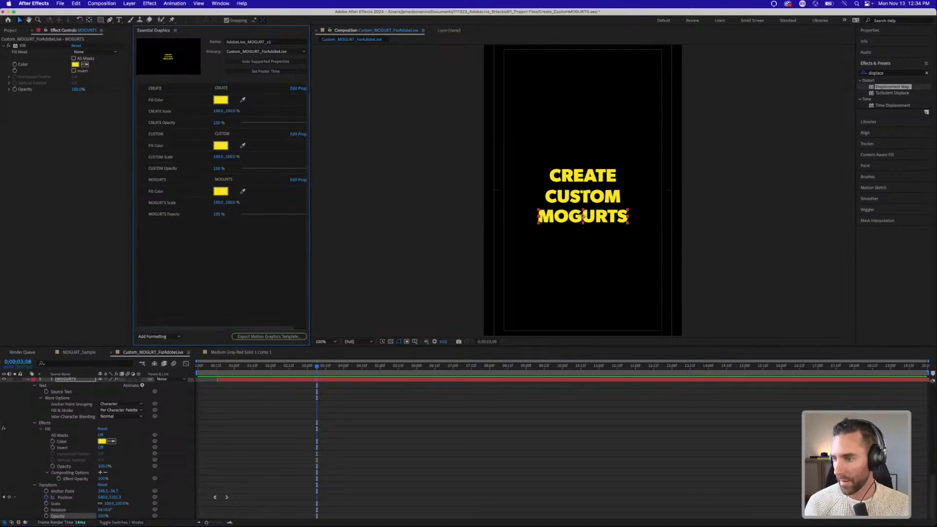
{"action": "left_click", "coordinate": [262, 337]}
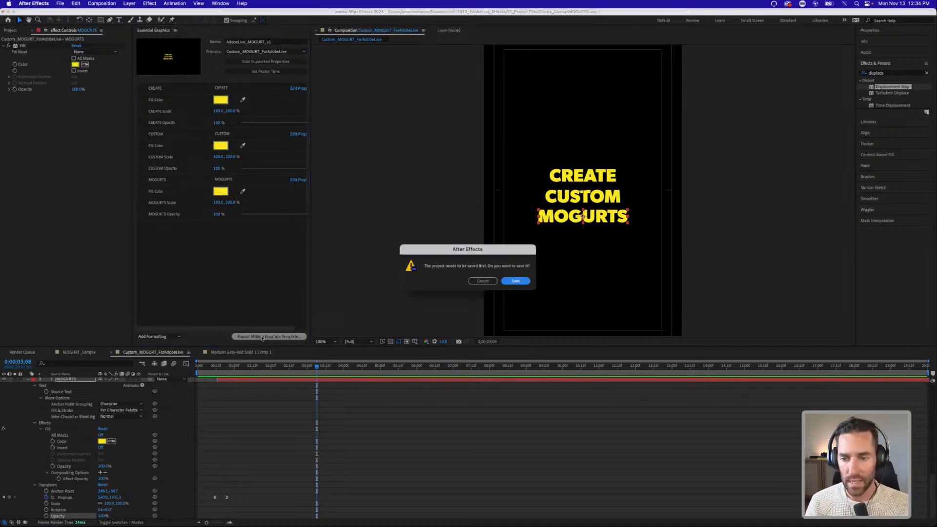
{"action": "left_click", "coordinate": [515, 283]}
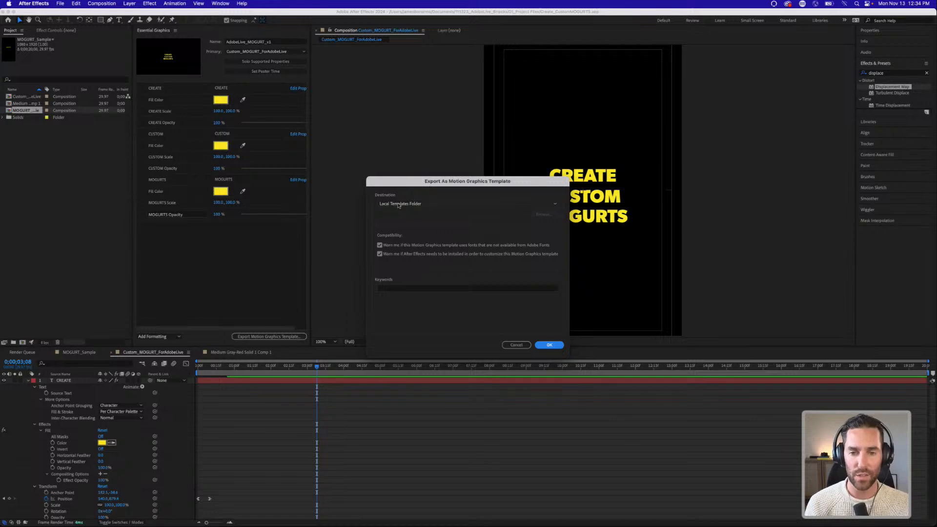
{"action": "left_click", "coordinate": [399, 204]}
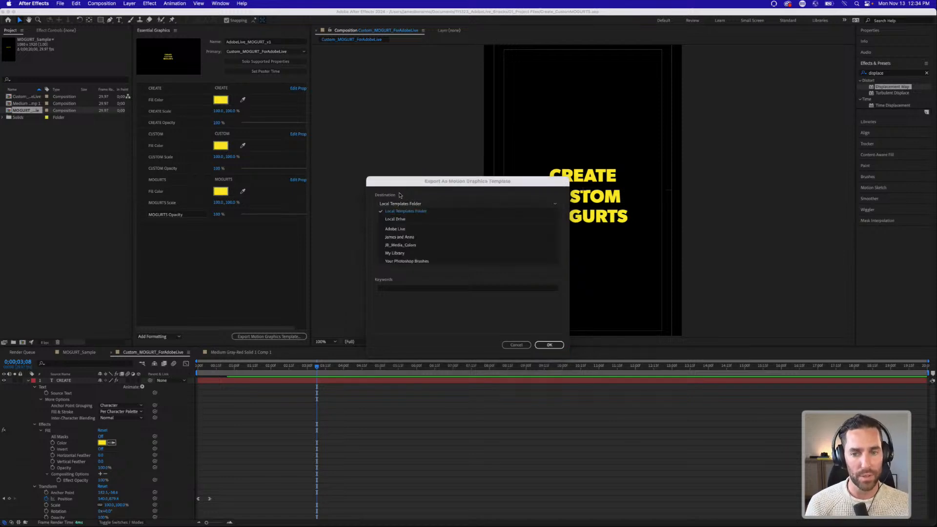
{"action": "left_click", "coordinate": [400, 195]}
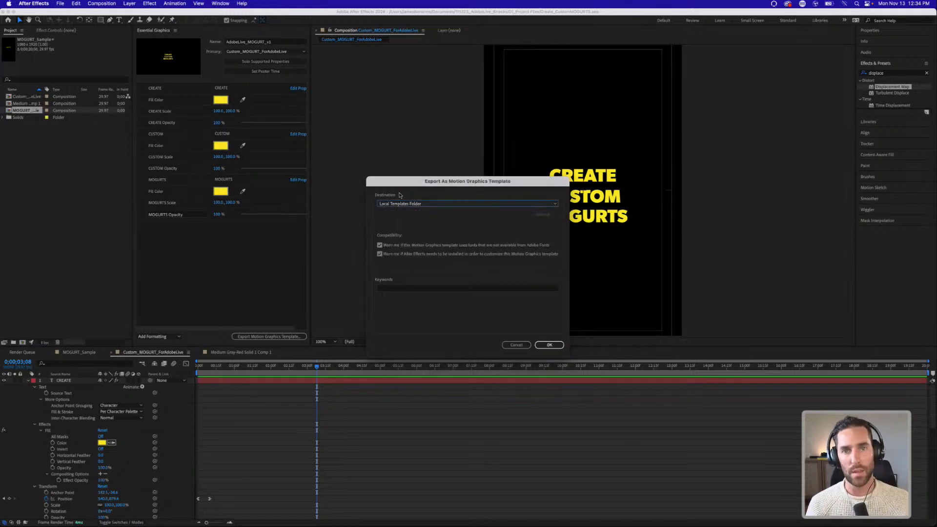
{"action": "left_click", "coordinate": [408, 203]}
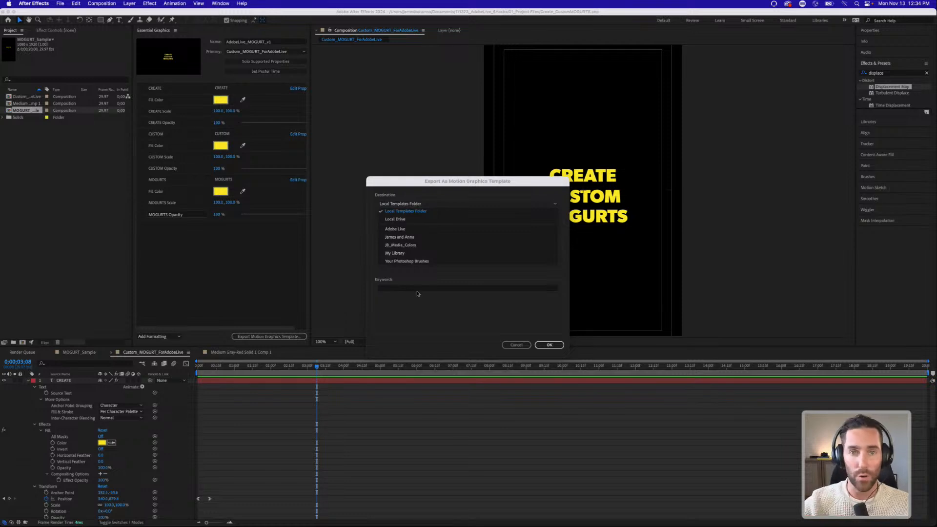
{"action": "left_click", "coordinate": [428, 327]}
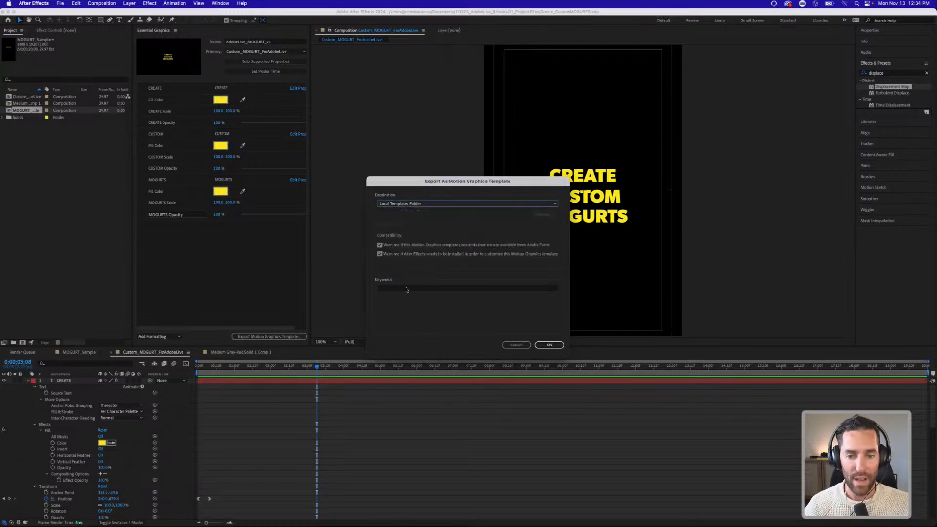
{"action": "left_click", "coordinate": [407, 290]}
{"action": "left_click", "coordinate": [423, 308]}
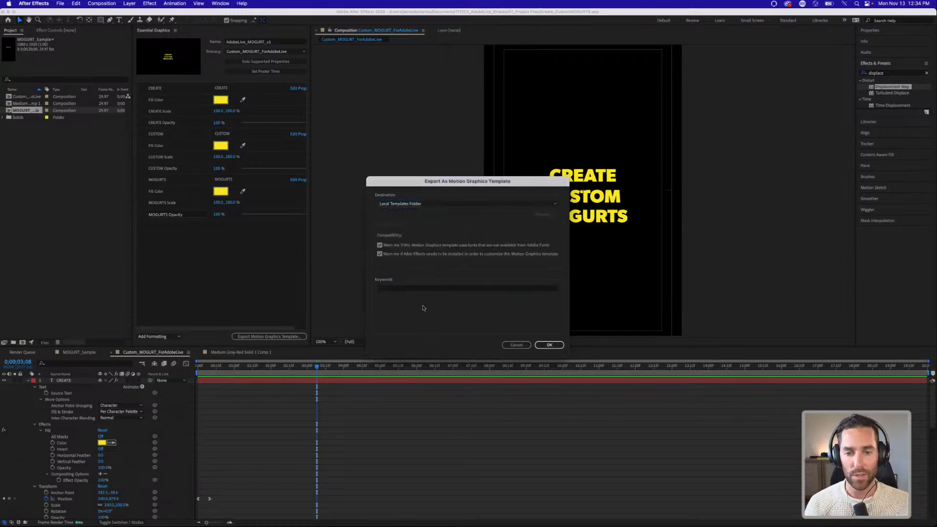
{"action": "left_click", "coordinate": [549, 345]}
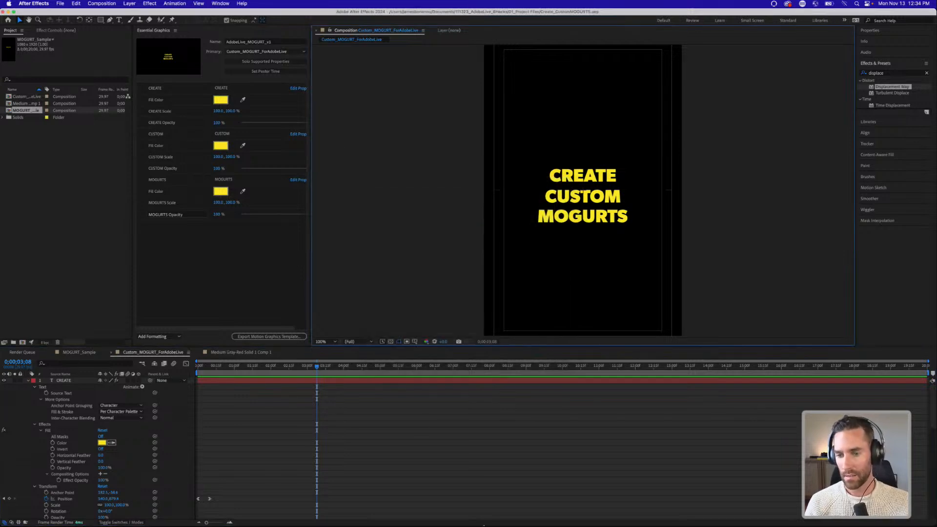
Step: Switch to Premiere Pro (Beta) and change to a workspace that shows the Essential Graphics template browser
{"action": "left_click", "coordinate": [642, 515]}
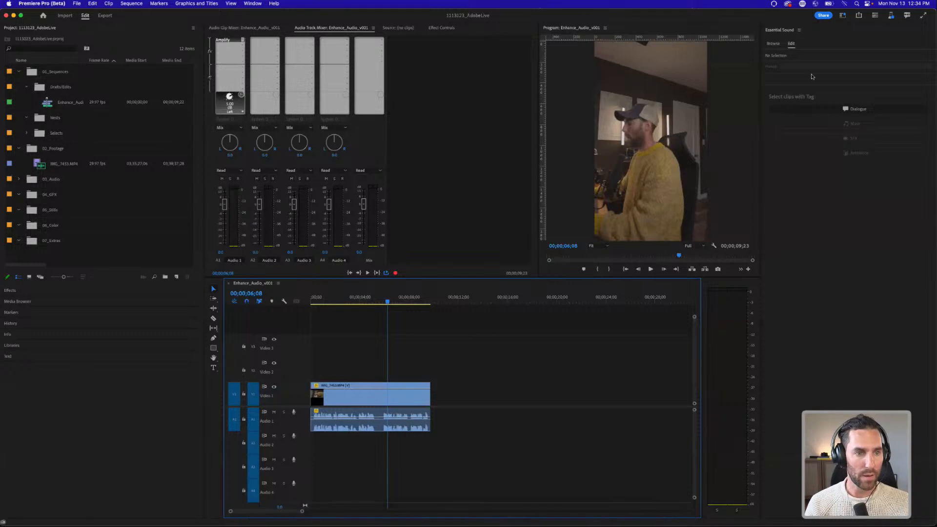
{"action": "left_click", "coordinate": [772, 44]}
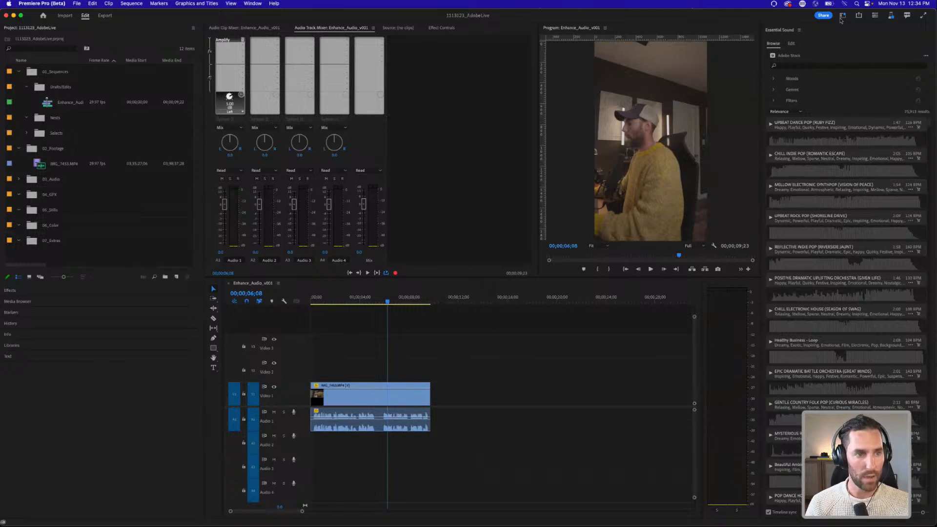
{"action": "left_click", "coordinate": [842, 15]}
{"action": "left_click", "coordinate": [859, 120]}
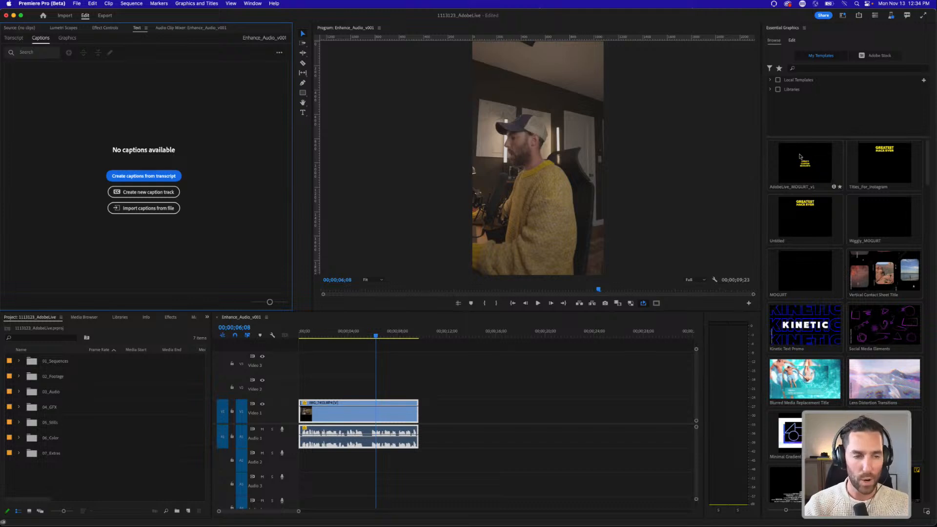
Step: Place the AdobeLive_MOGURT_v1 template on Video 2 at the start of the Enhance_Audio_v001 sequence, above the footage clip
{"action": "left_click", "coordinate": [806, 168]}
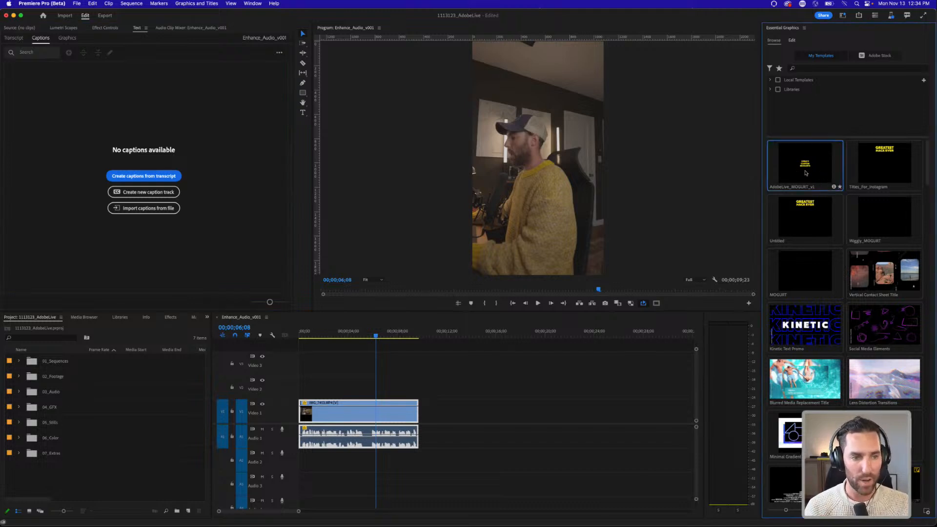
{"action": "left_click_drag", "start_coordinate": [808, 178], "coordinate": [281, 389]}
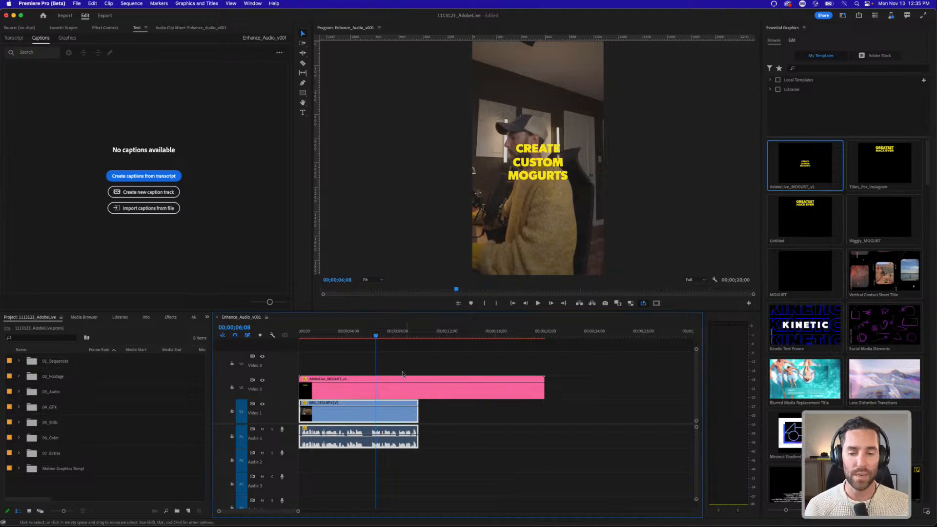
{"action": "left_click", "coordinate": [403, 352]}
Step: Mute the Audio 1 track and play the sequence from its start to preview the title animation
{"action": "left_click_drag", "start_coordinate": [363, 330], "coordinate": [299, 331]}
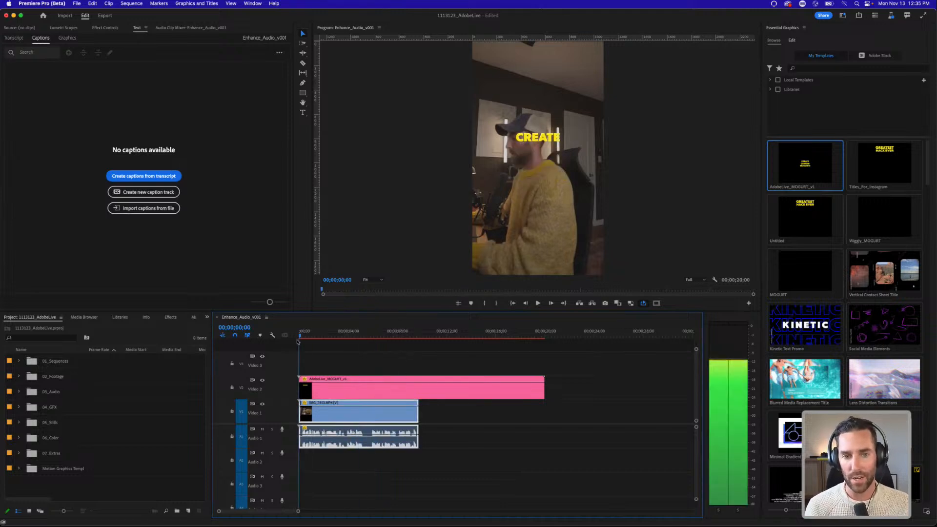
{"action": "left_click", "coordinate": [375, 363]}
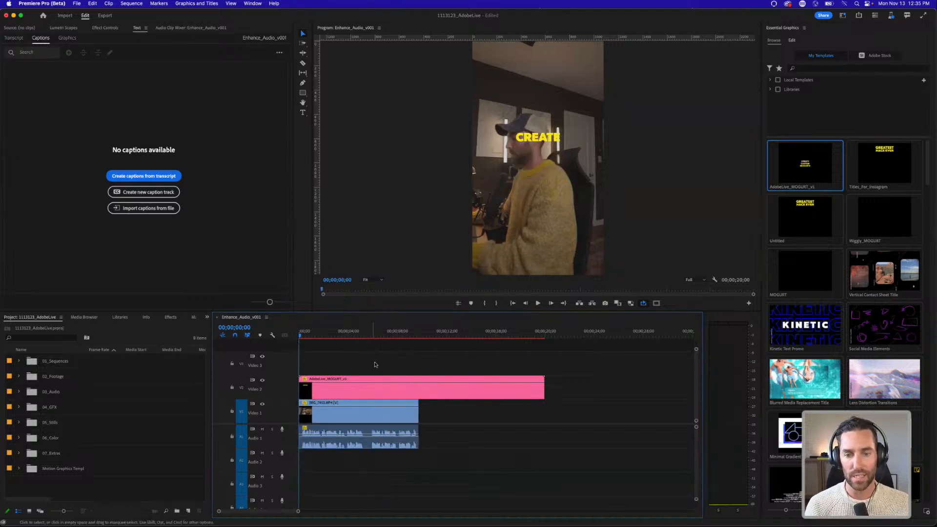
{"action": "left_click", "coordinate": [262, 429]}
{"action": "key", "text": "="}
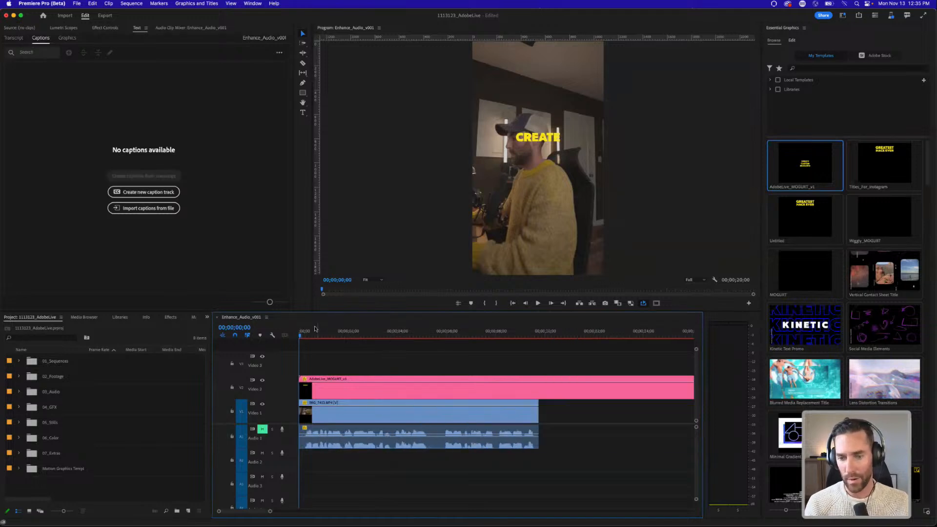
{"action": "key", "text": "space"}
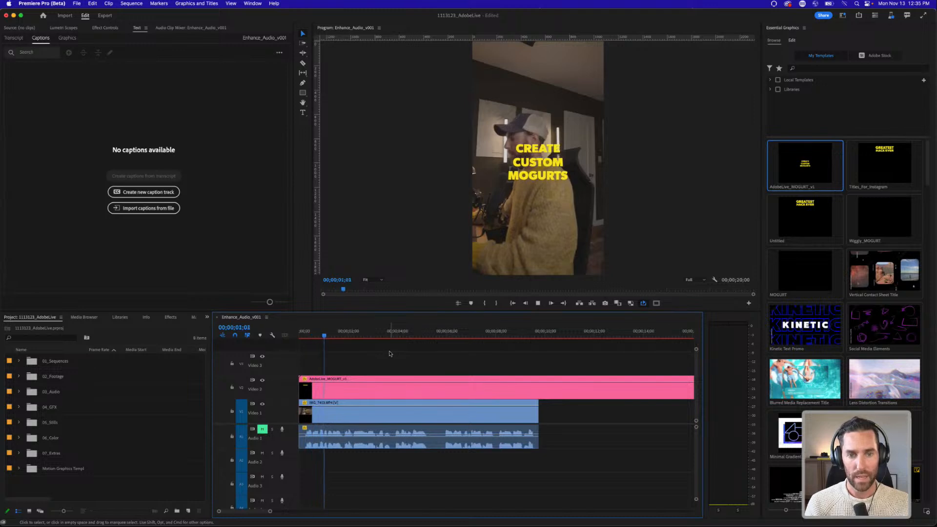
{"action": "key", "text": "space"}
Step: Scale the placed title's CREATE line up to 157 and enlarge the CUSTOM and MOGURTS lines to nearly match its width
{"action": "left_click", "coordinate": [395, 392]}
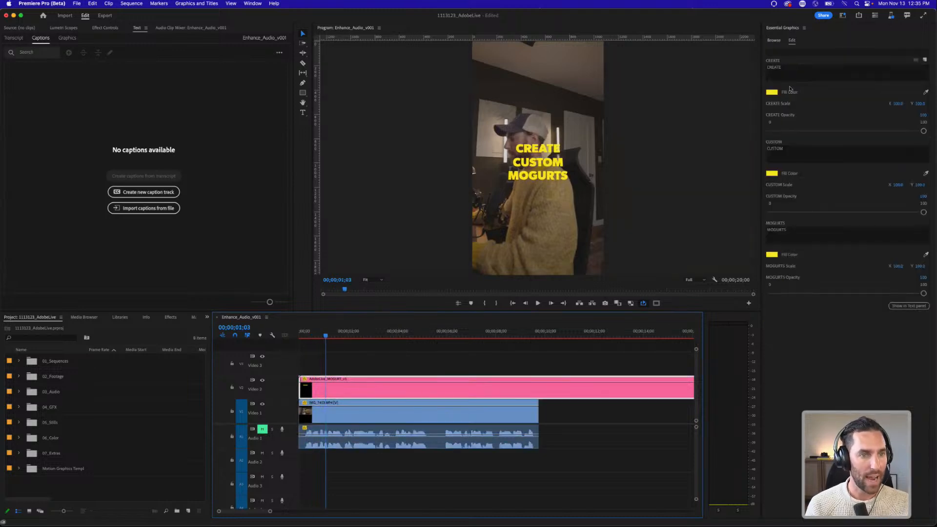
{"action": "left_click_drag", "start_coordinate": [898, 104], "coordinate": [921, 104]}
{"action": "key", "text": "super+z"}
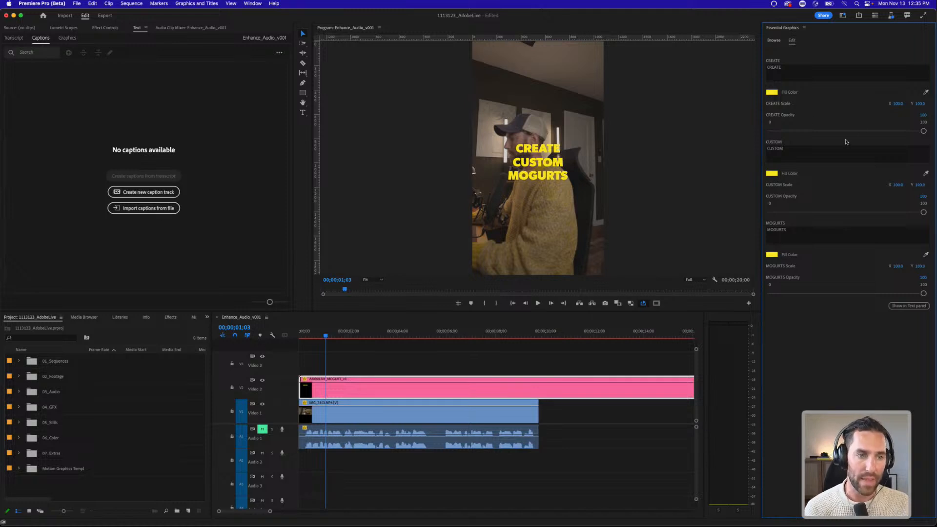
{"action": "left_click_drag", "start_coordinate": [900, 105], "coordinate": [925, 104]}
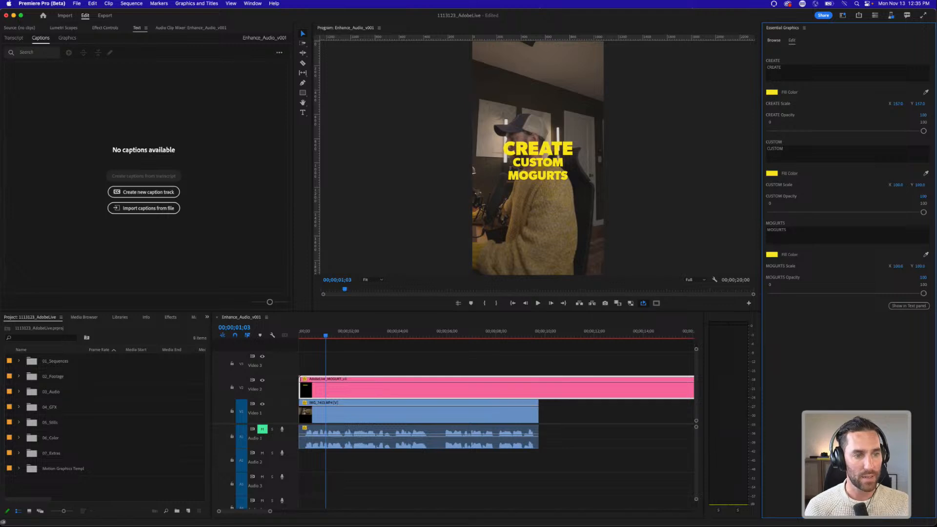
{"action": "mouse_move", "coordinate": [898, 185]}
{"action": "left_mouse_down"}
{"action": "mouse_move", "coordinate": [927, 185]}
{"action": "mouse_move", "coordinate": [915, 185]}
{"action": "left_mouse_up"}
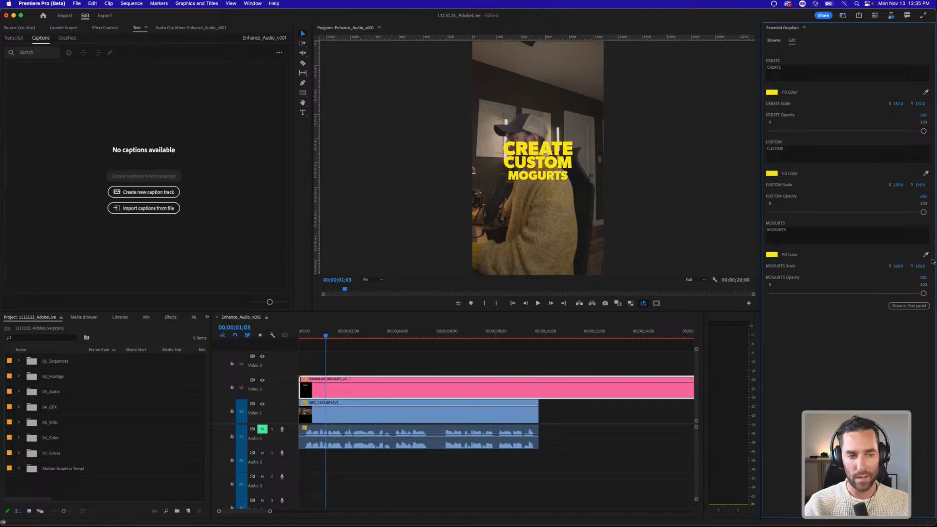
{"action": "left_click_drag", "start_coordinate": [898, 266], "coordinate": [903, 266]}
{"action": "left_click", "coordinate": [484, 368]}
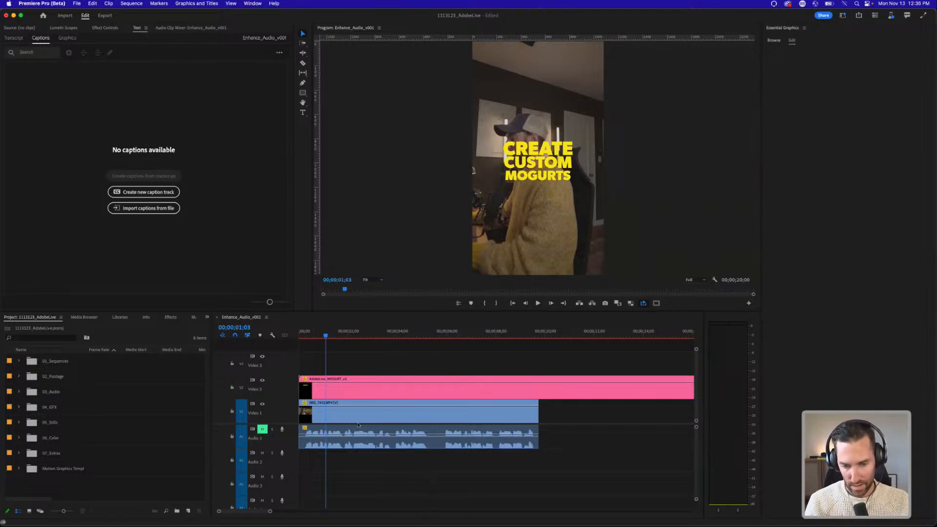
Step: Switch back to After Effects and collapse the properties of all three text layers in the Custom_MOGURT_ForAdobeLive timeline
{"action": "mouse_move", "coordinate": [624, 523]}
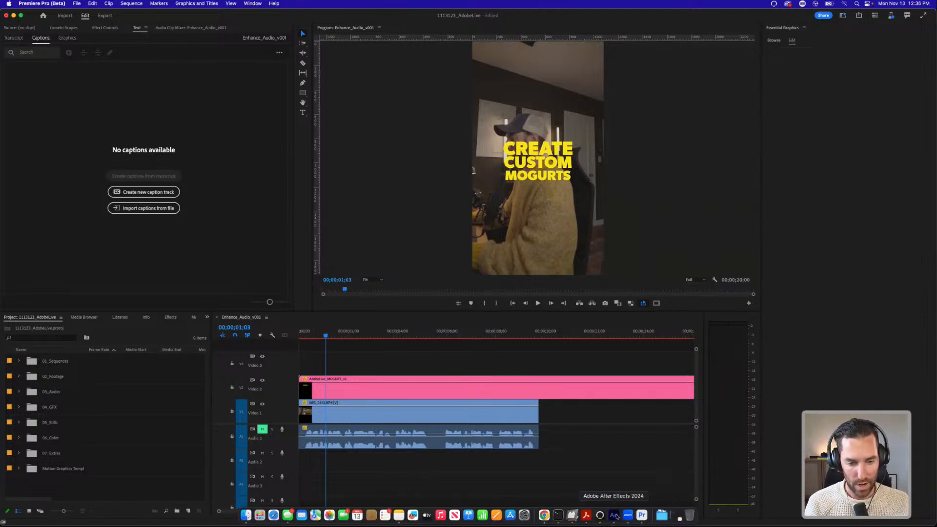
{"action": "left_click", "coordinate": [613, 514]}
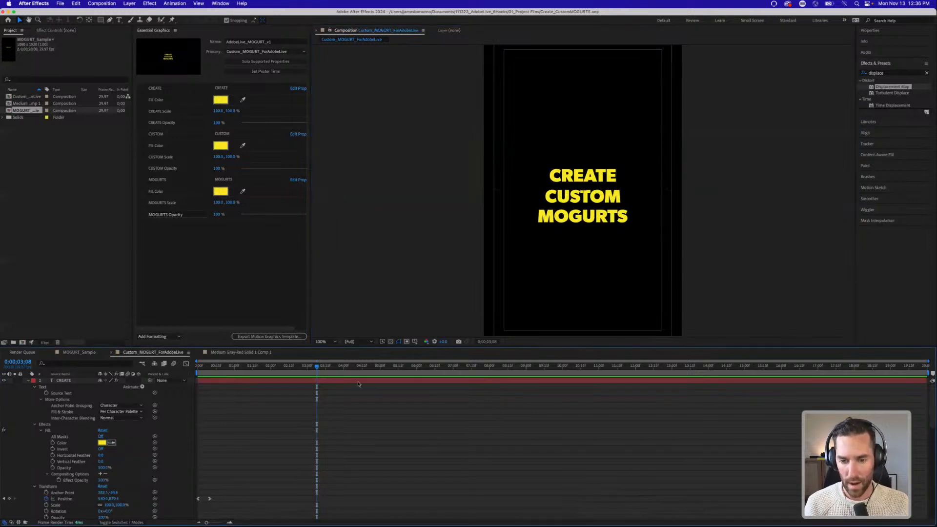
{"action": "left_click", "coordinate": [190, 386]}
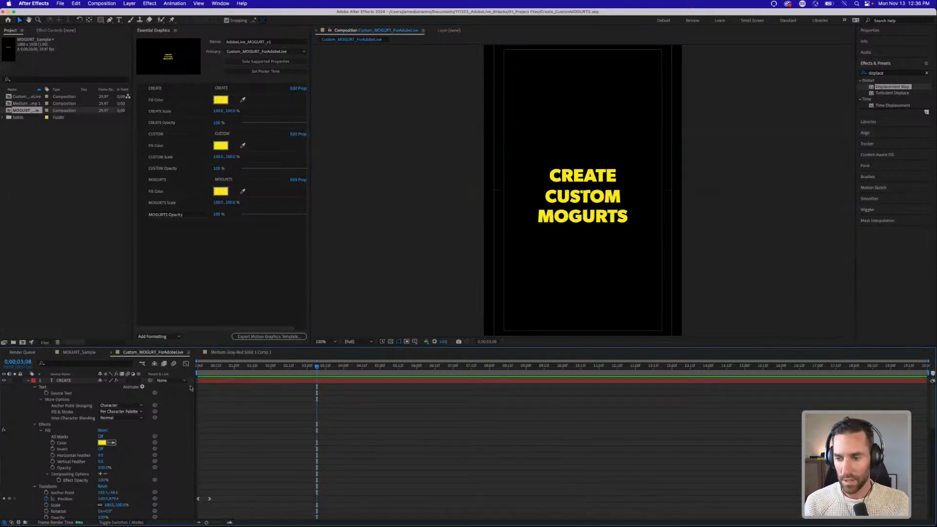
{"action": "key", "text": "super+a"}
{"action": "key", "text": "u"}
{"action": "left_click", "coordinate": [230, 441]}
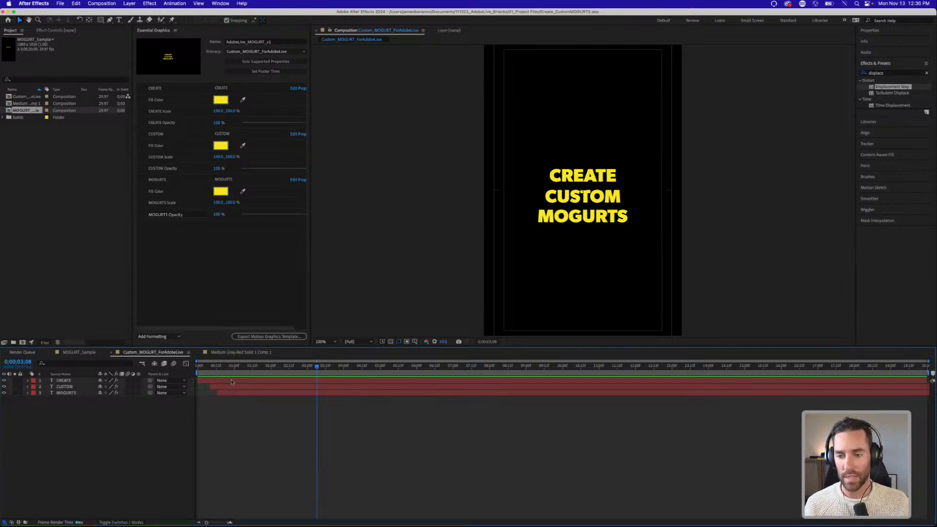
Step: Add the CREATE layer's Position to the template, directly beneath the CREATE Scale
{"action": "left_click", "coordinate": [49, 381]}
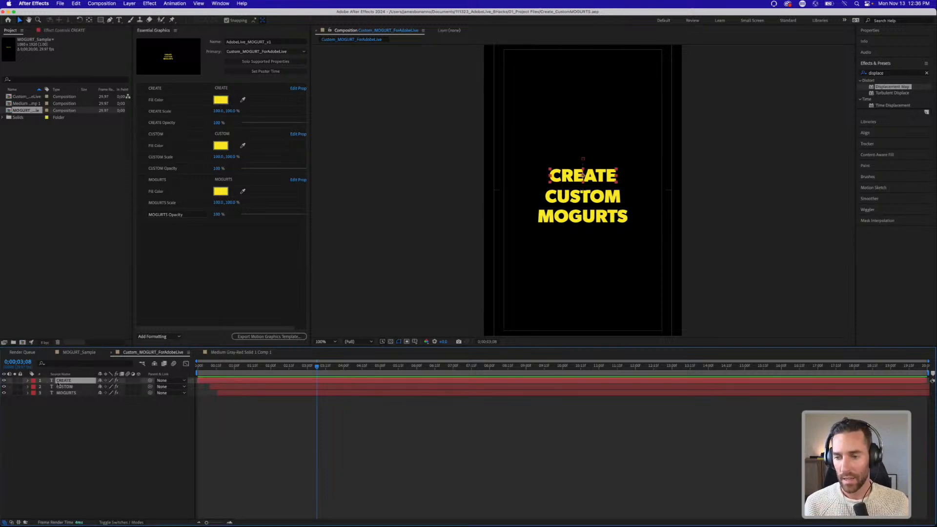
{"action": "key", "text": "p"}
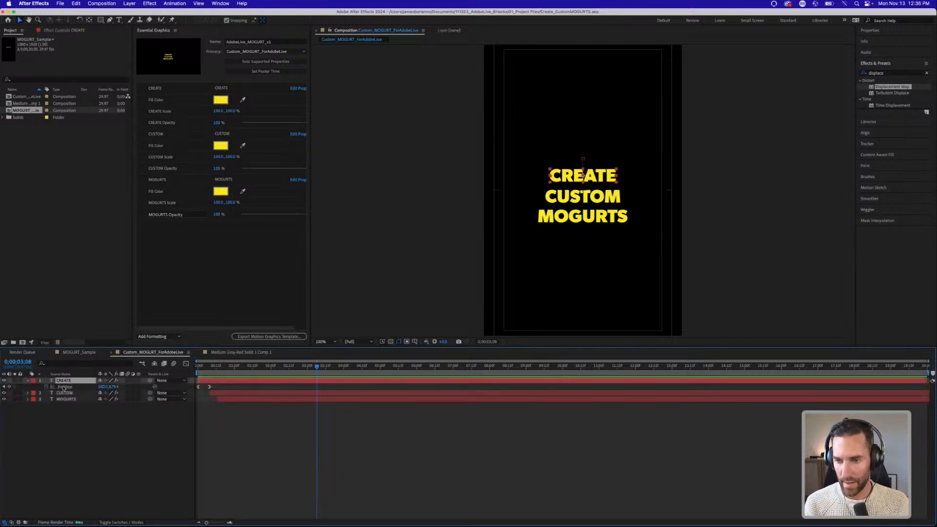
{"action": "left_click", "coordinate": [66, 386]}
{"action": "left_click_drag", "start_coordinate": [66, 386], "coordinate": [179, 120]}
{"action": "left_click", "coordinate": [95, 458]}
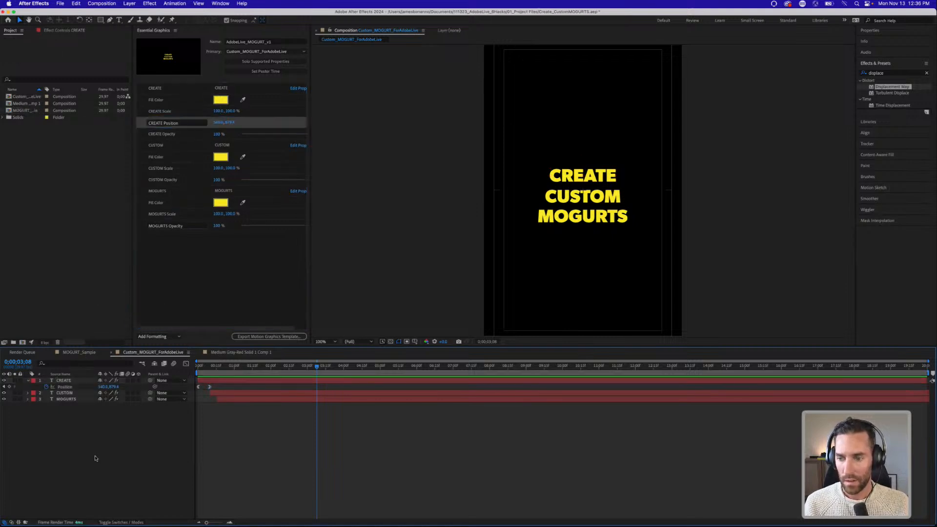
Step: Add the CUSTOM layer's Position to the template, directly beneath the CUSTOM Opacity
{"action": "left_click", "coordinate": [65, 393]}
{"action": "key", "text": "p"}
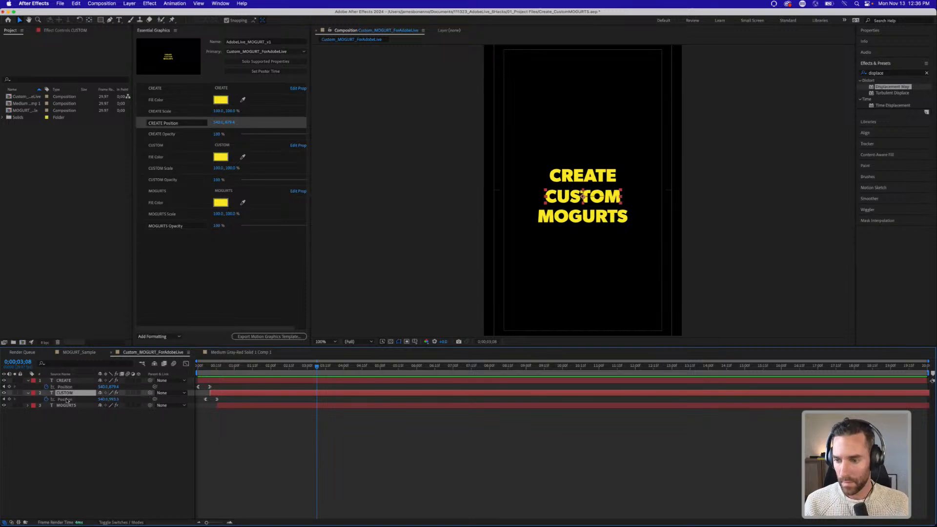
{"action": "left_click", "coordinate": [66, 399]}
{"action": "left_click_drag", "start_coordinate": [67, 399], "coordinate": [172, 188]}
{"action": "left_click", "coordinate": [83, 439]}
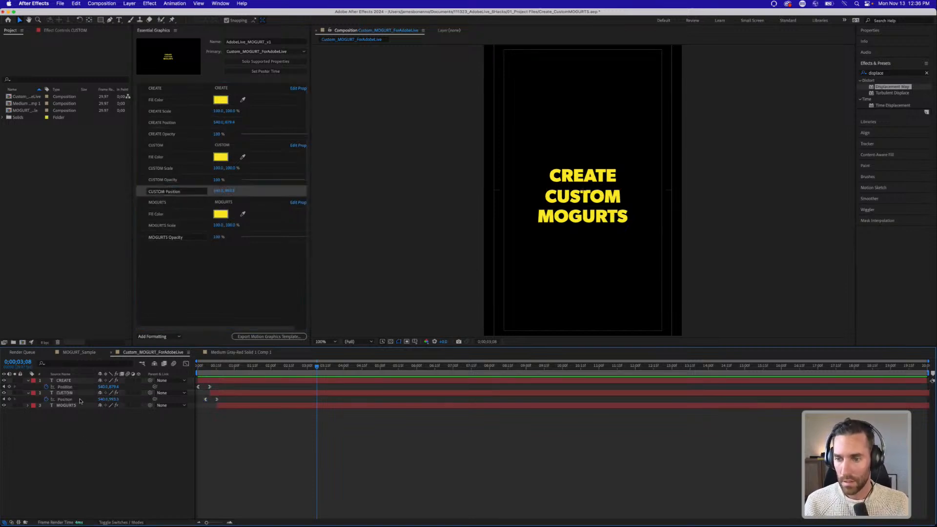
Step: Add the MOGURTS layer's Position to the template beneath the MOGURTS Opacity, and save the project
{"action": "left_click", "coordinate": [72, 407]}
{"action": "key", "text": "p"}
{"action": "left_click", "coordinate": [66, 412]}
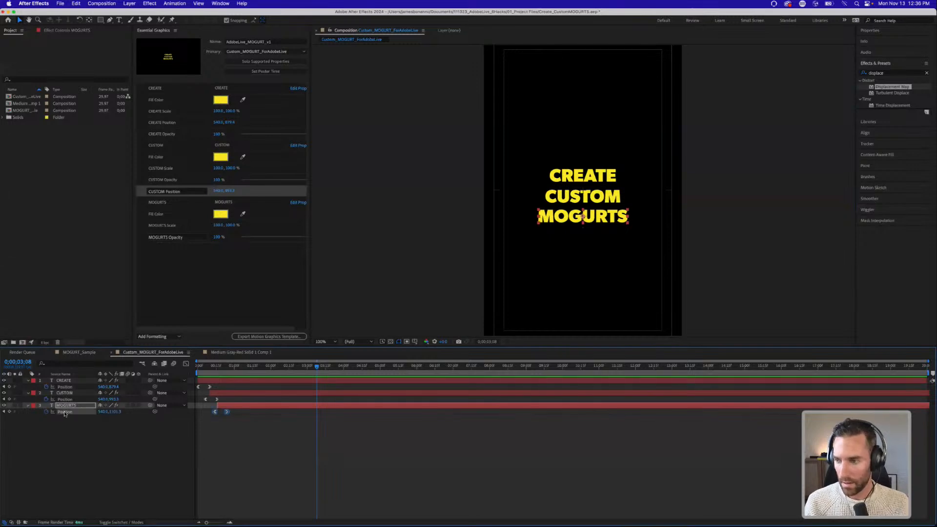
{"action": "left_click_drag", "start_coordinate": [69, 414], "coordinate": [164, 262]}
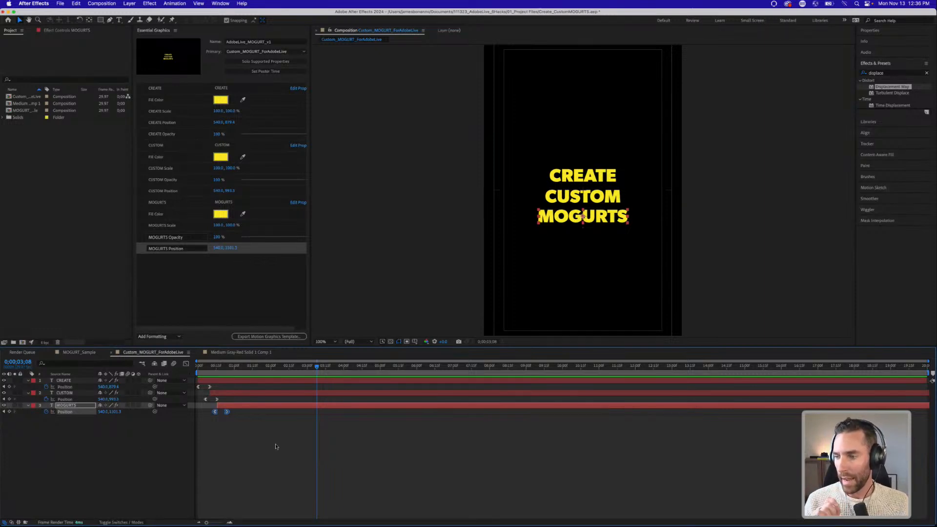
{"action": "left_click", "coordinate": [402, 439]}
{"action": "key", "text": "super+s"}
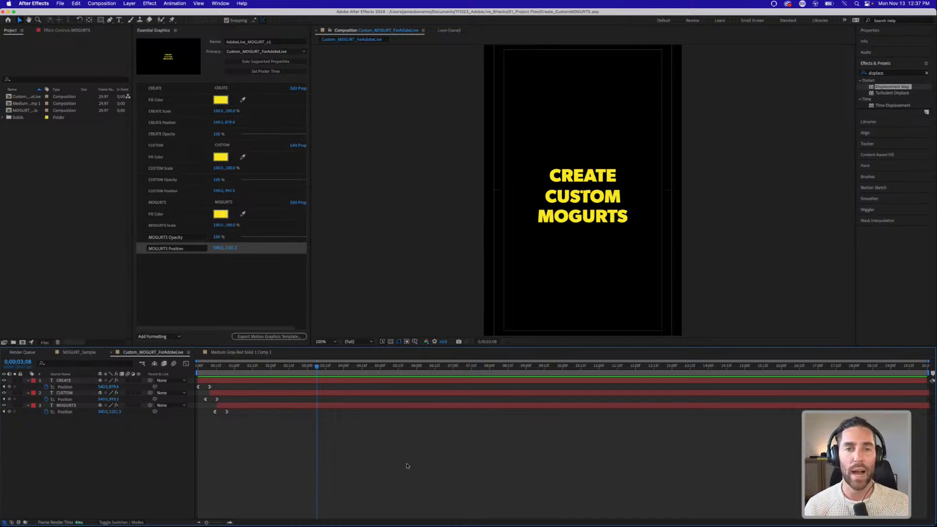
Step: Rename the template AdobeLive_MOGURT_v2 and export it to the Local Templates Folder, saving the project first
{"action": "left_click", "coordinate": [184, 299]}
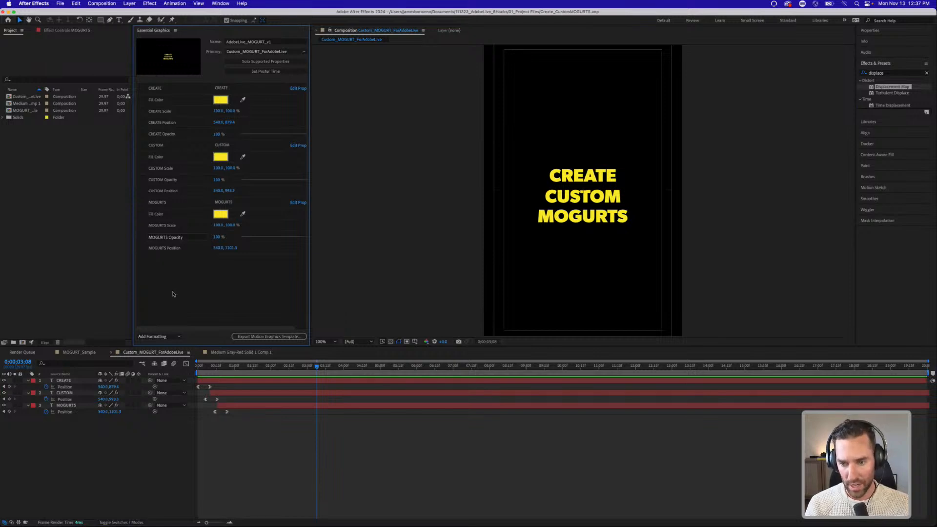
{"action": "left_click", "coordinate": [277, 43]}
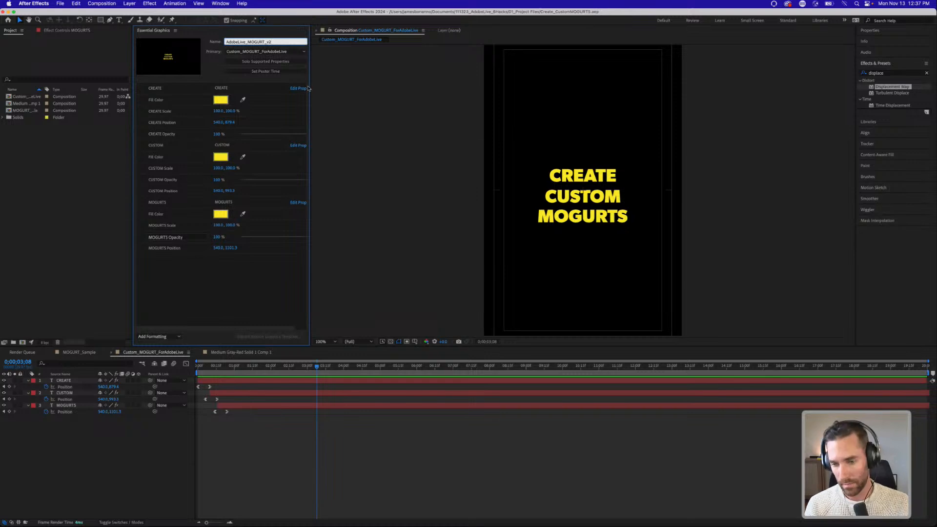
{"action": "left_click", "coordinate": [268, 299]}
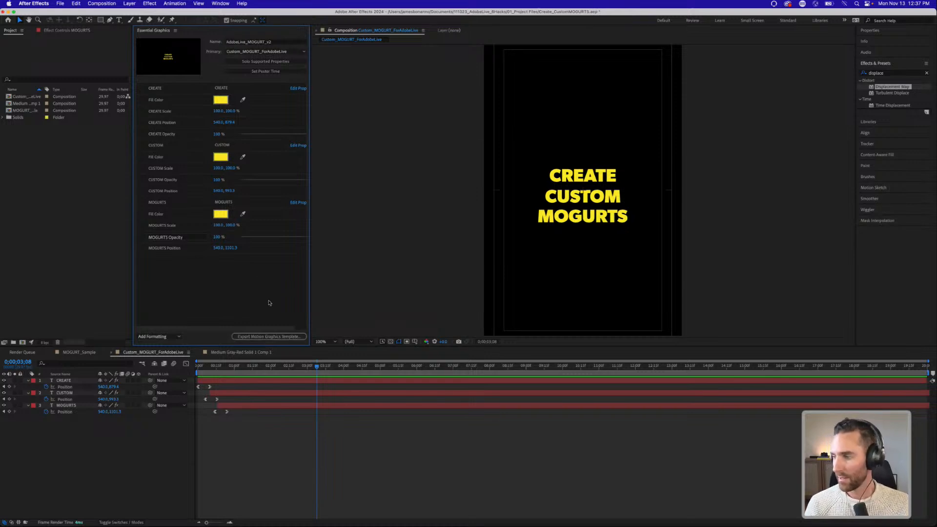
{"action": "left_click", "coordinate": [268, 337]}
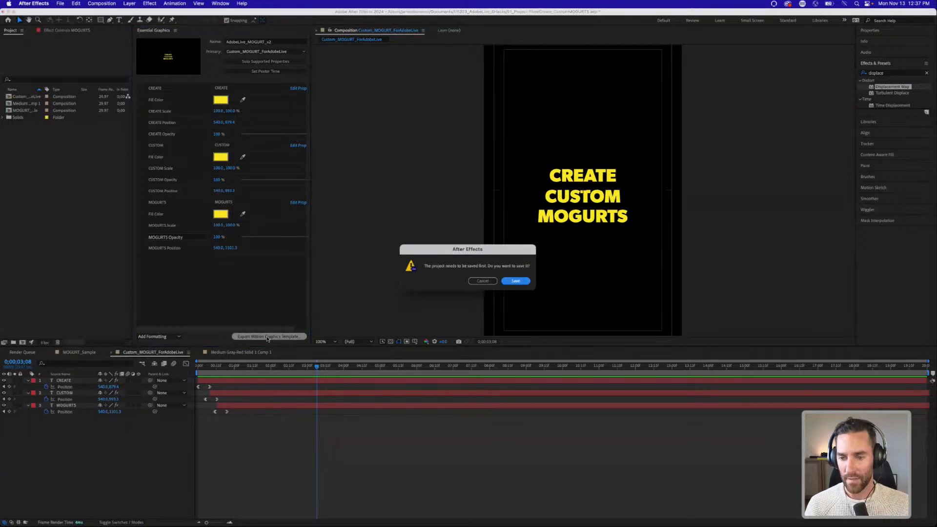
{"action": "left_click", "coordinate": [516, 281]}
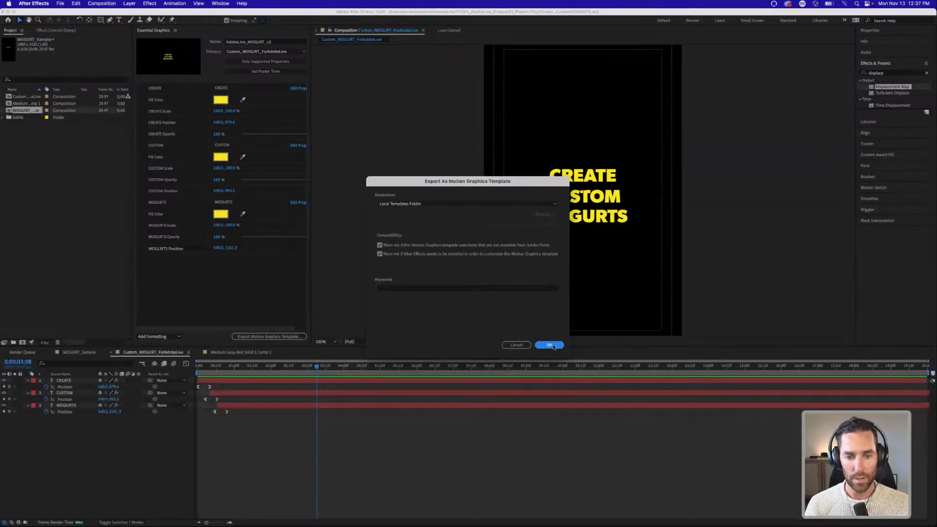
{"action": "left_click", "coordinate": [553, 345]}
Step: Switch to Premiere Pro and place the AdobeLive_MOGURT_v2 template on Video 3 at the start of the Enhance_Audio_v001 sequence
{"action": "key", "text": "ctrl+Up"}
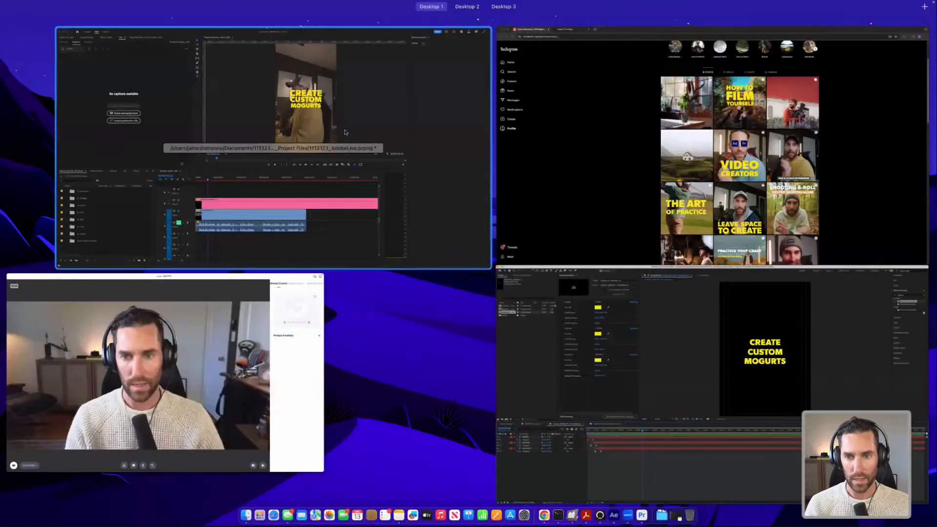
{"action": "left_click", "coordinate": [344, 132]}
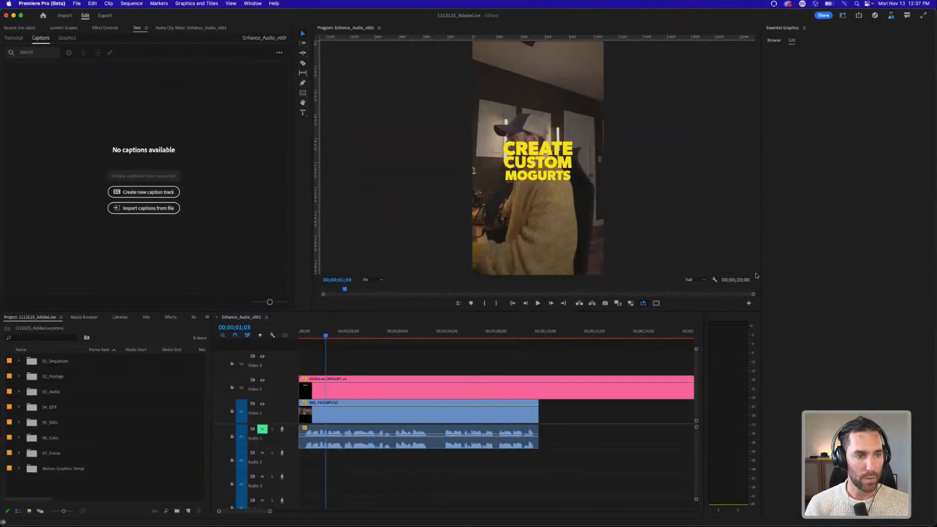
{"action": "left_click", "coordinate": [774, 40]}
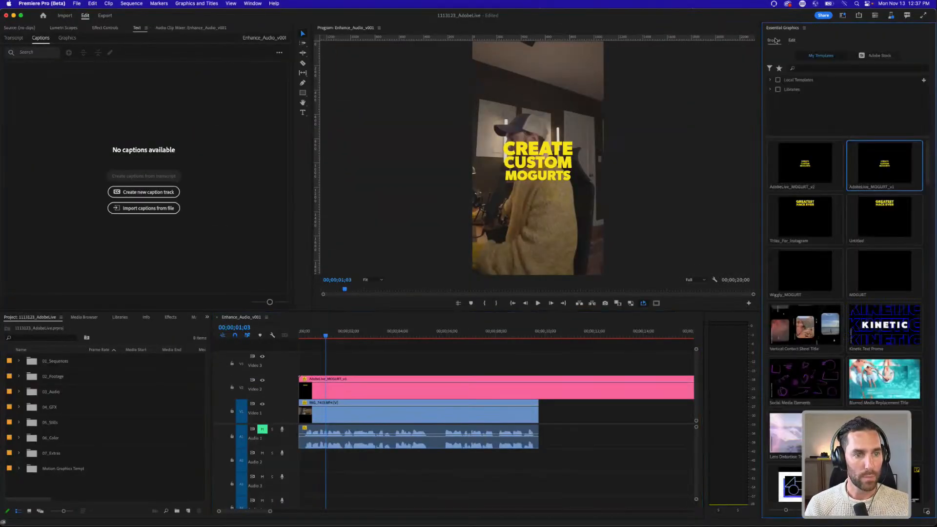
{"action": "left_click_drag", "start_coordinate": [822, 169], "coordinate": [298, 366]}
Step: Delete the AdobeLive_MOGURT_v1 clip from Video 2 and select the AdobeLive_MOGURT_v2 clip
{"action": "left_click", "coordinate": [363, 394]}
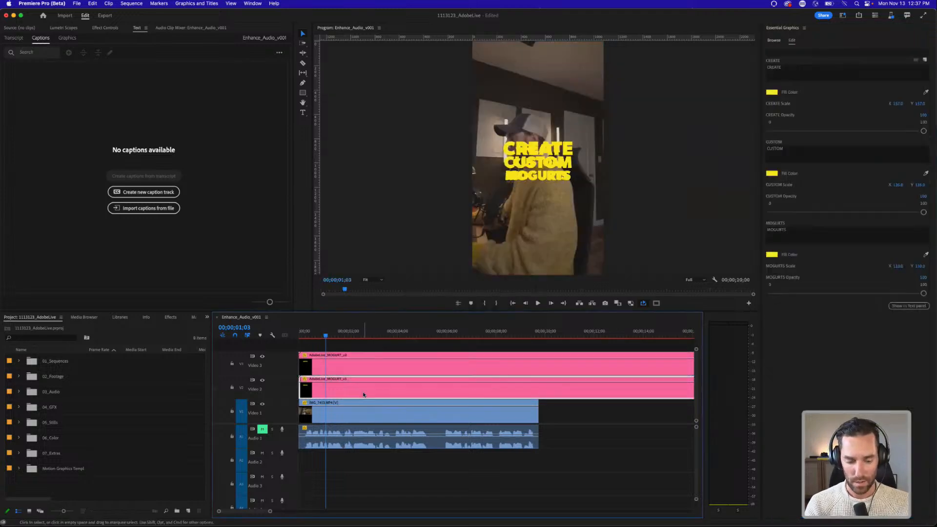
{"action": "key", "text": "Delete"}
{"action": "left_click", "coordinate": [410, 353]}
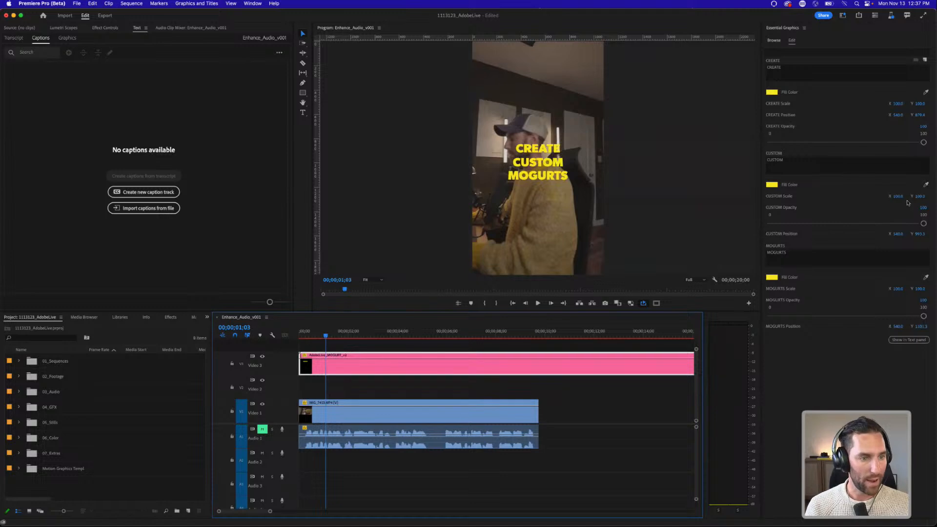
Step: Try shifting the CUSTOM line's horizontal Position and undo the change
{"action": "left_click_drag", "start_coordinate": [898, 234], "coordinate": [888, 234]}
{"action": "key", "text": "super+z"}
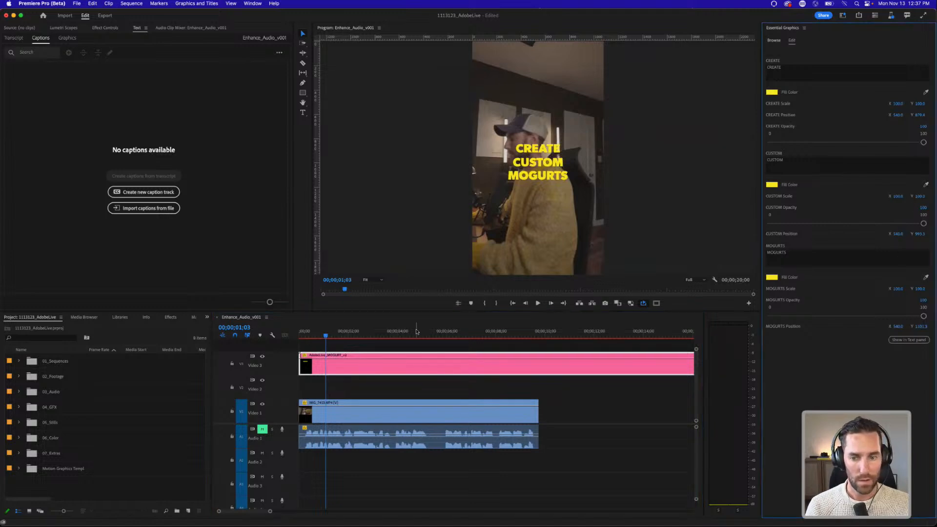
Step: Preview the title animation by playing and scrubbing the sequence from its beginning
{"action": "left_click_drag", "start_coordinate": [328, 333], "coordinate": [299, 332]}
{"action": "key", "text": "space"}
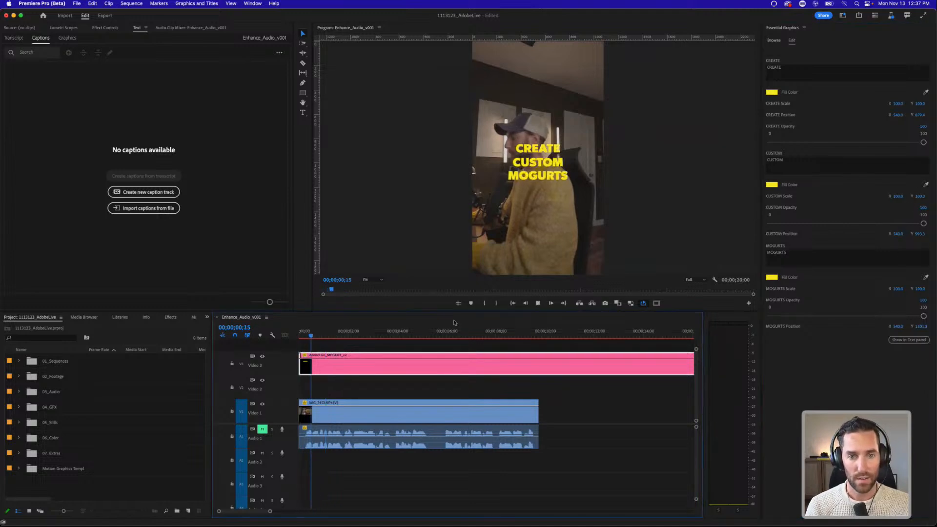
{"action": "key", "text": "space"}
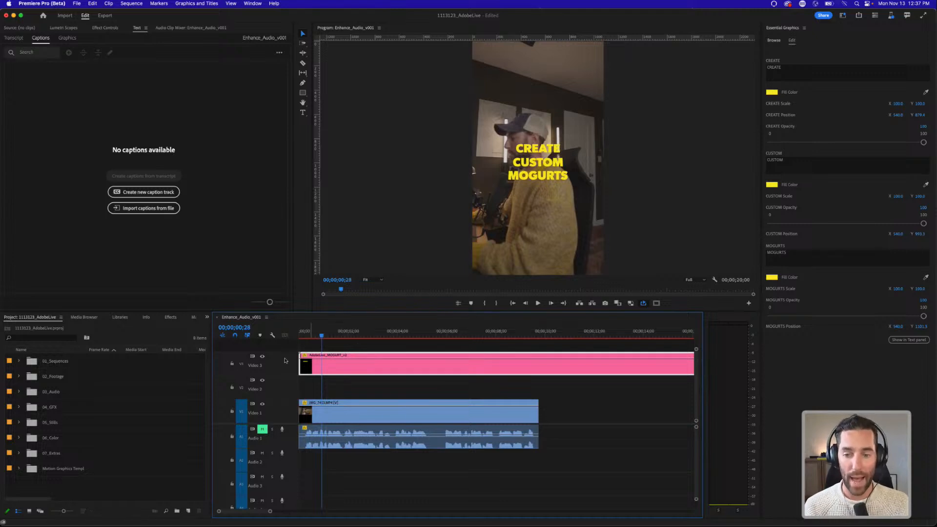
{"action": "left_click", "coordinate": [300, 334]}
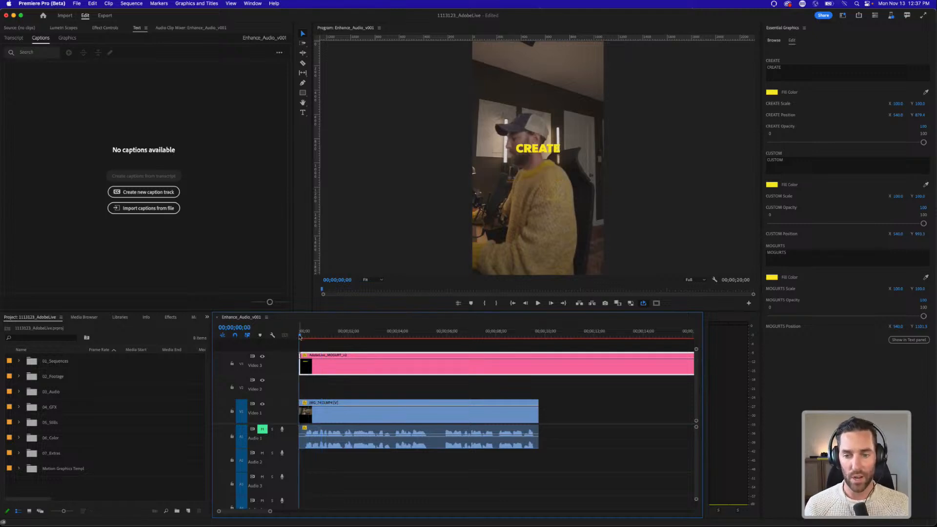
{"action": "left_click_drag", "start_coordinate": [299, 333], "coordinate": [343, 332]}
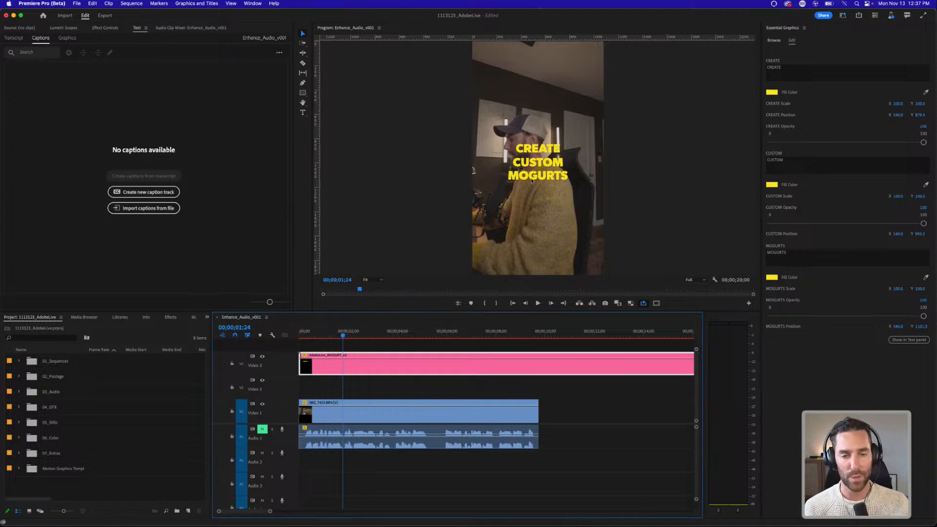
{"action": "left_click", "coordinate": [300, 333]}
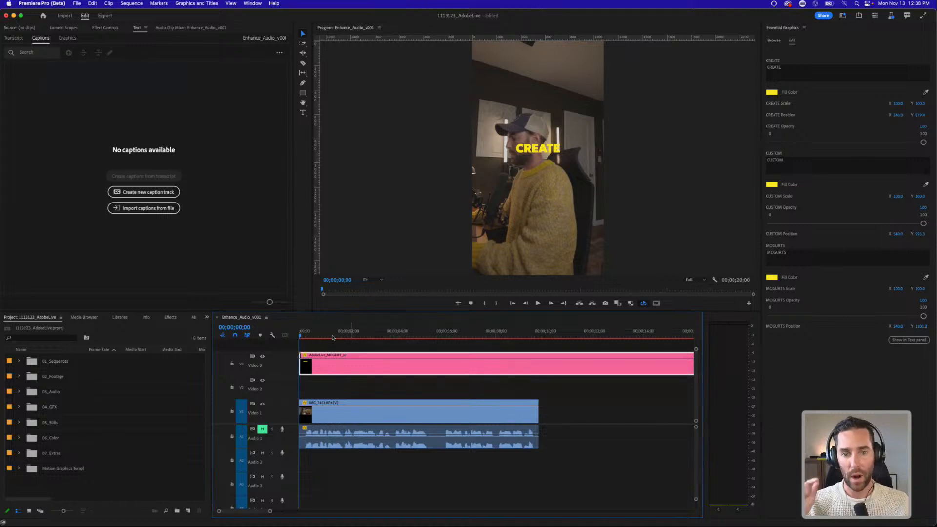
{"action": "key", "text": "space"}
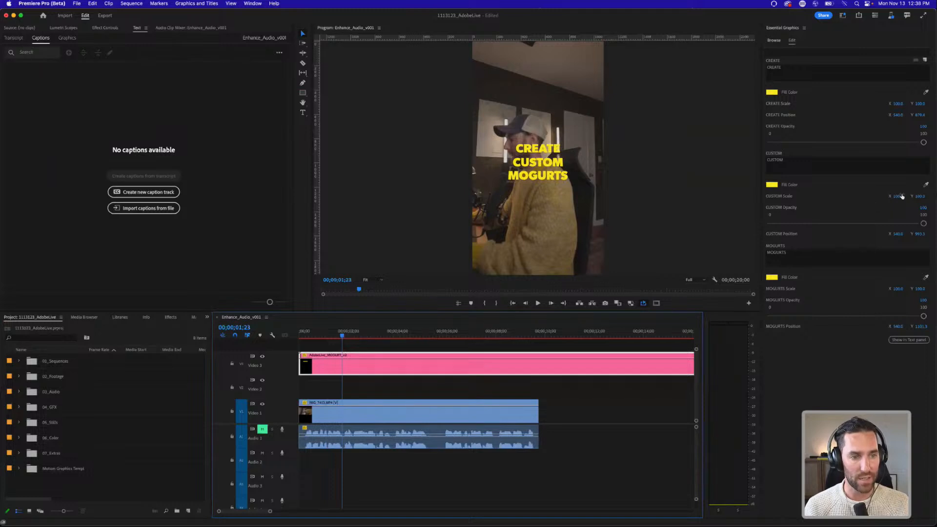
Step: Enlarge all three title lines to similar widths, with CUSTOM Scale about 191, moving CREATE up and MOGURTS down, and return to the sequence start
{"action": "left_click_drag", "start_coordinate": [898, 196], "coordinate": [927, 195]}
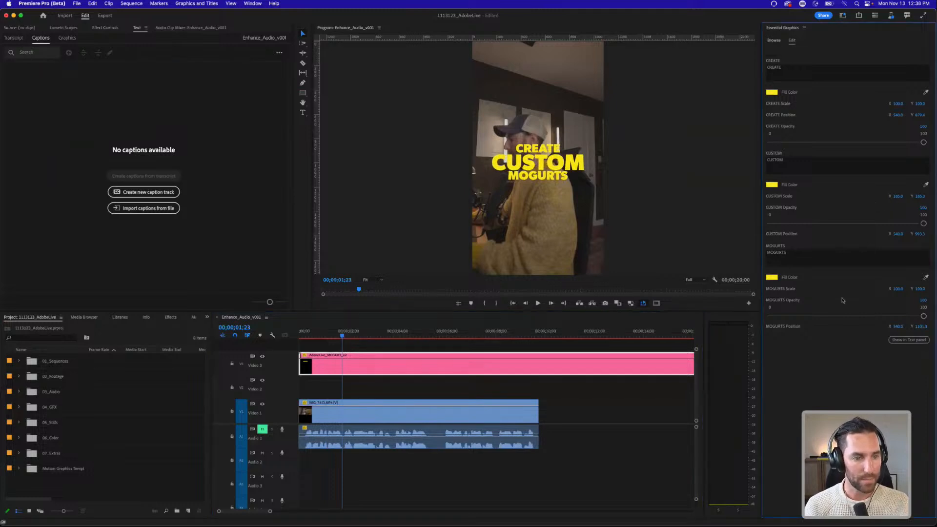
{"action": "left_click_drag", "start_coordinate": [920, 325], "coordinate": [915, 289]}
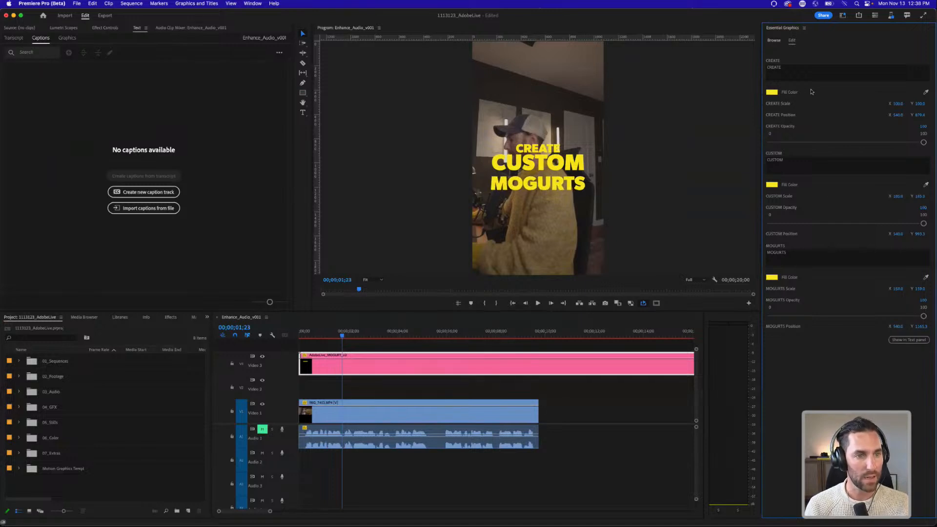
{"action": "left_click_drag", "start_coordinate": [898, 103], "coordinate": [922, 104]}
{"action": "left_click_drag", "start_coordinate": [903, 199], "coordinate": [903, 199]}
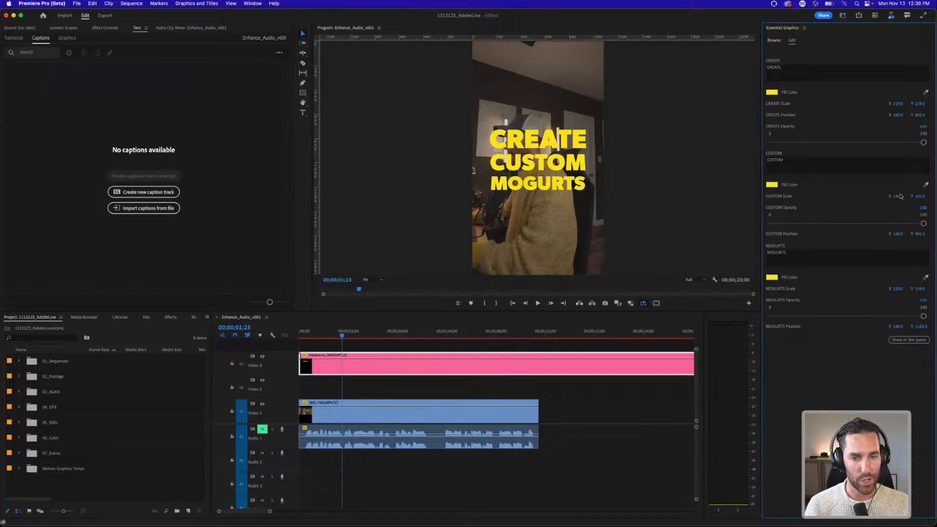
{"action": "left_click", "coordinate": [510, 347]}
{"action": "key", "text": "Home"}
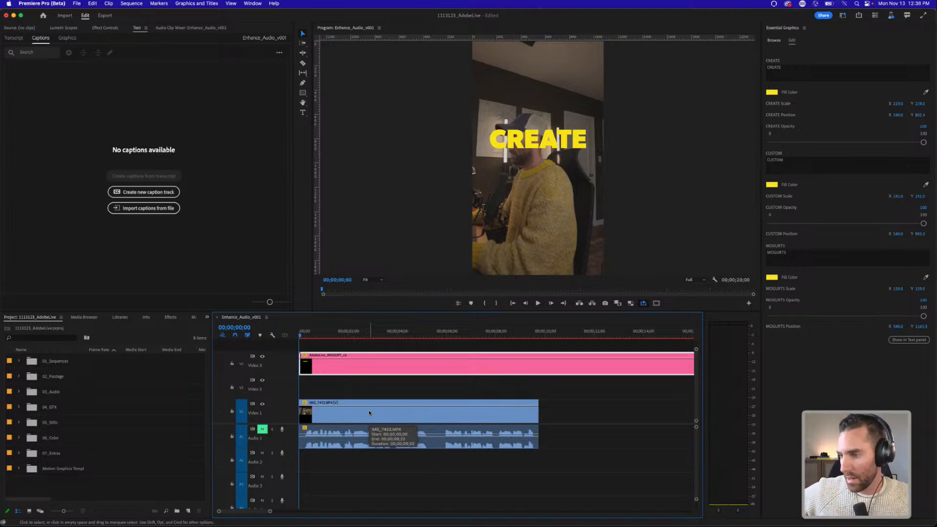
{"action": "left_click", "coordinate": [430, 384]}
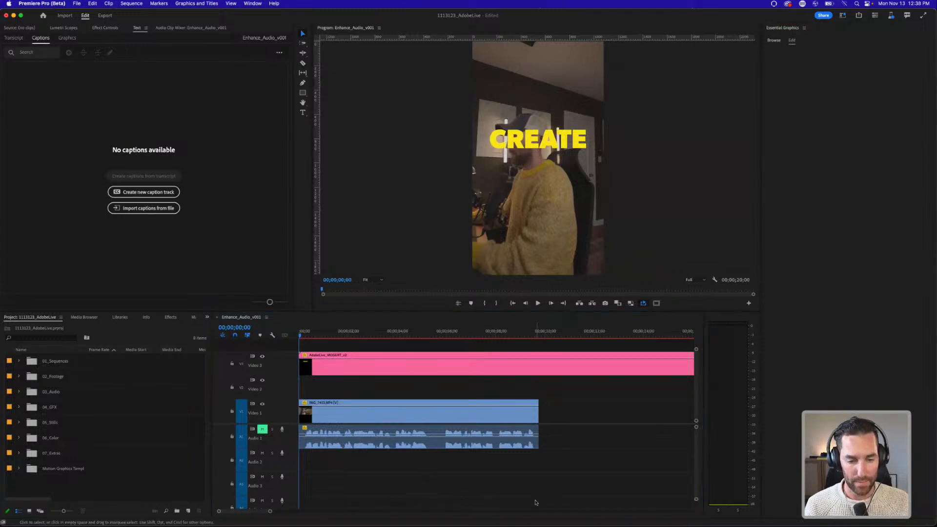
Step: Switch to After Effects, clear the Effects & Presets search and move the current time to 0;00;02;07
{"action": "left_click", "coordinate": [629, 512]}
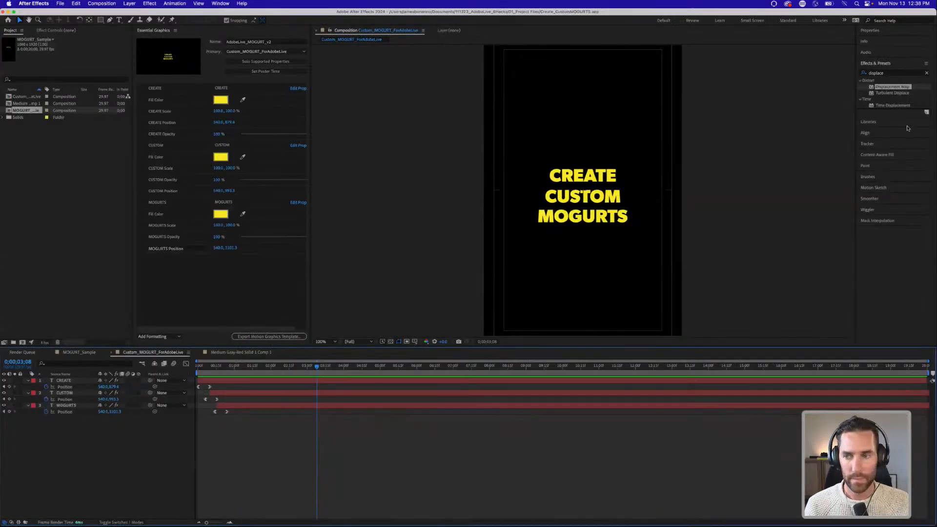
{"action": "left_click", "coordinate": [926, 73]}
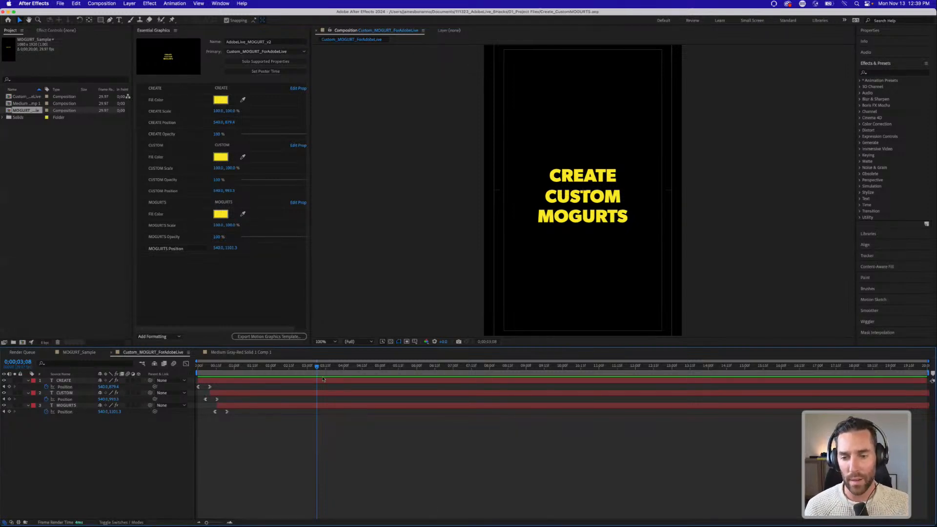
{"action": "left_click_drag", "start_coordinate": [322, 379], "coordinate": [285, 379]}
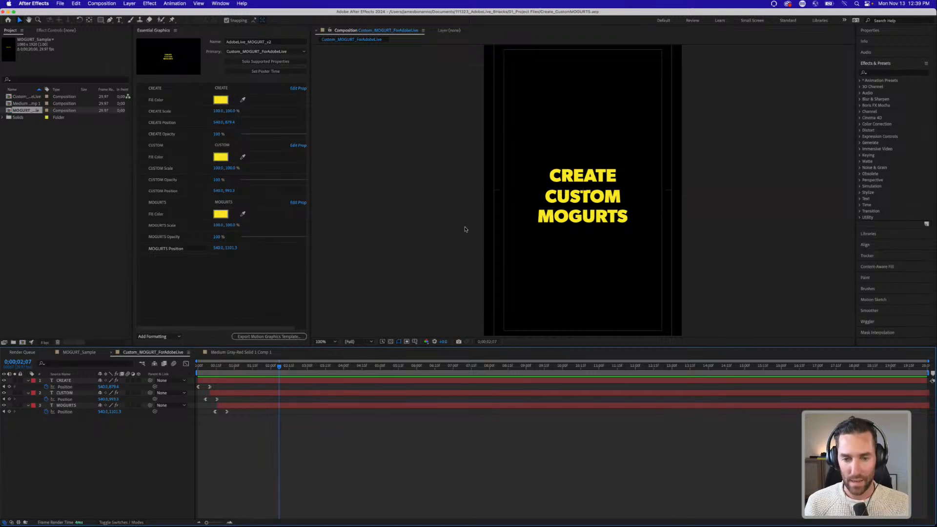
Step: Switch back to Premiere Pro and enlarge the MOGURTS line of the AdobeLive_MOGURT_v2 clip slightly, to a Scale of about 166
{"action": "mouse_move", "coordinate": [614, 516]}
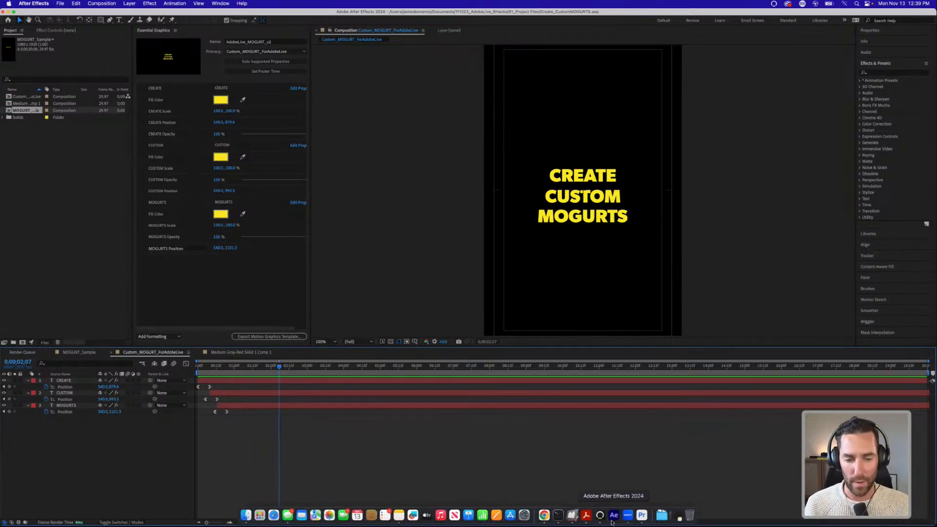
{"action": "left_click", "coordinate": [641, 515]}
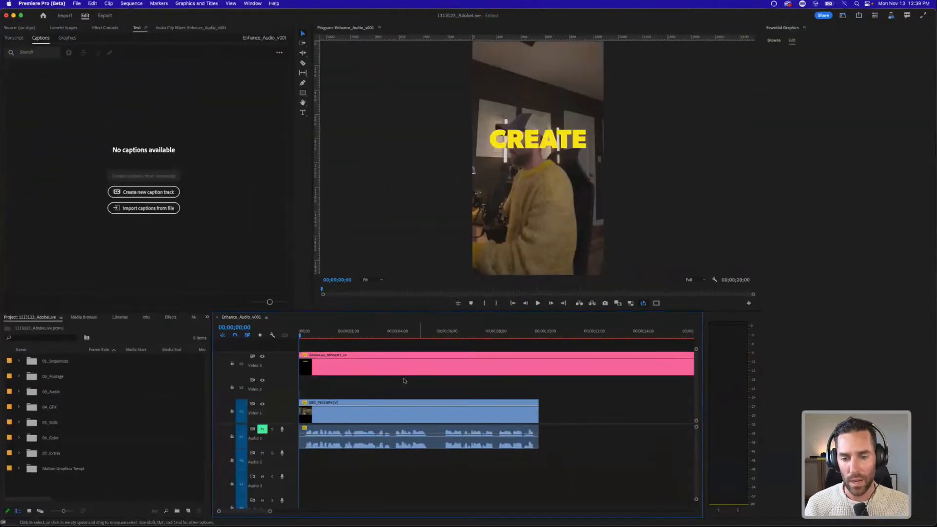
{"action": "left_click", "coordinate": [329, 364]}
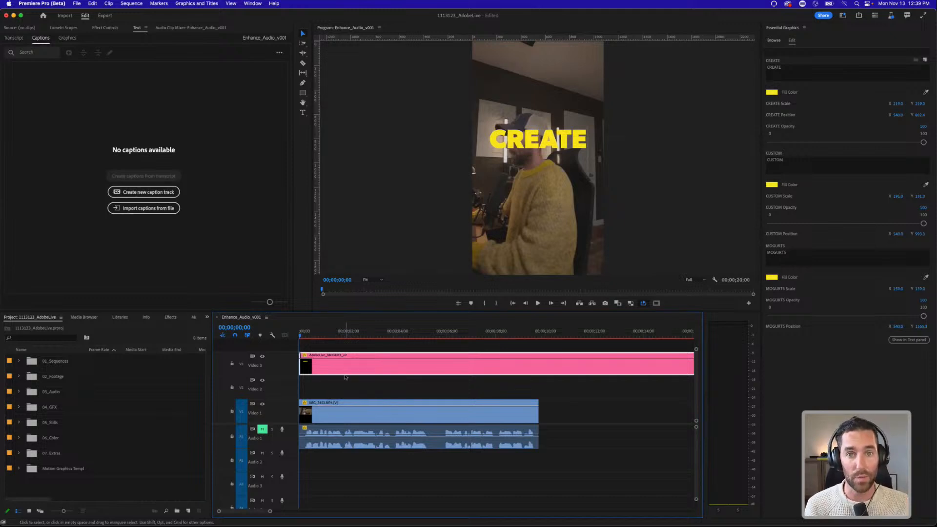
{"action": "left_click", "coordinate": [351, 387]}
{"action": "left_click", "coordinate": [347, 371]}
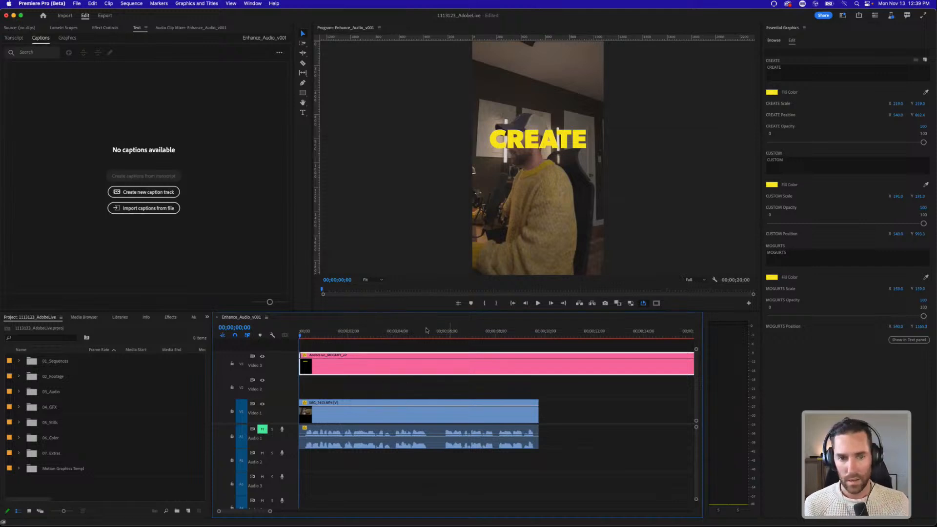
{"action": "left_click_drag", "start_coordinate": [378, 331], "coordinate": [426, 331]}
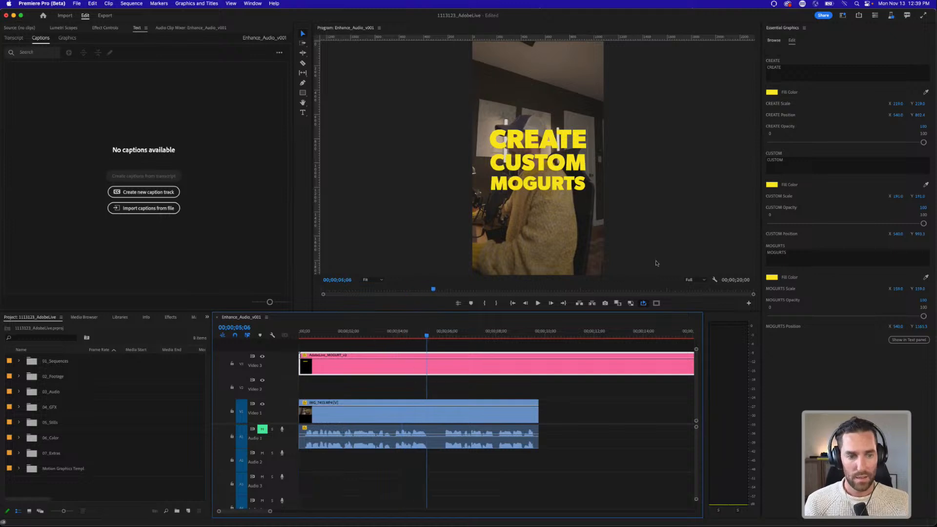
{"action": "left_click_drag", "start_coordinate": [898, 288], "coordinate": [904, 289]}
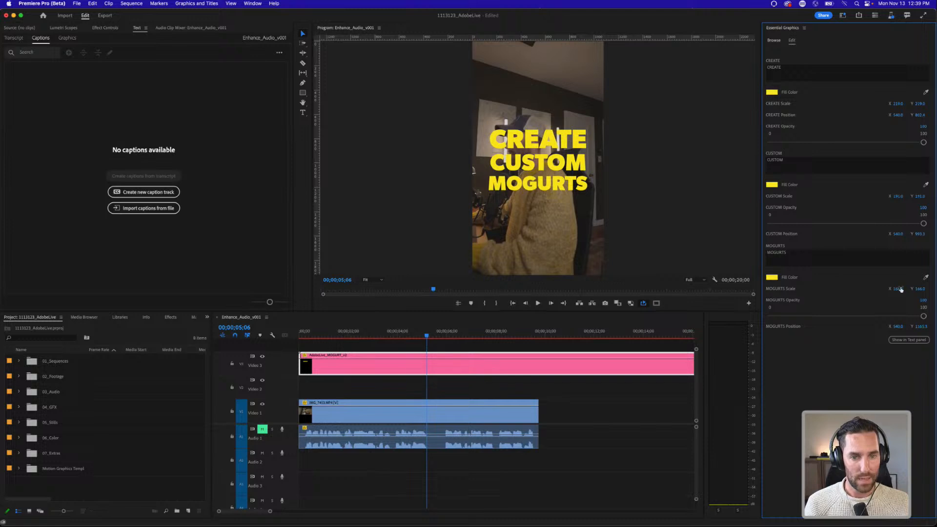
Step: Set the Fill Color of the MOGURTS and CREATE lines to white and return to the sequence start
{"action": "left_click", "coordinate": [772, 277]}
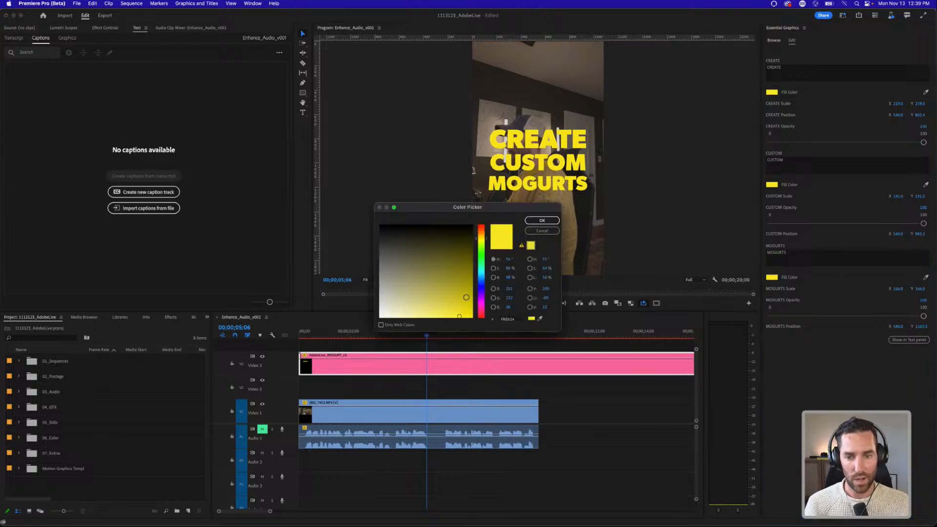
{"action": "left_click_drag", "start_coordinate": [465, 297], "coordinate": [288, 369]}
{"action": "left_click", "coordinate": [542, 221]}
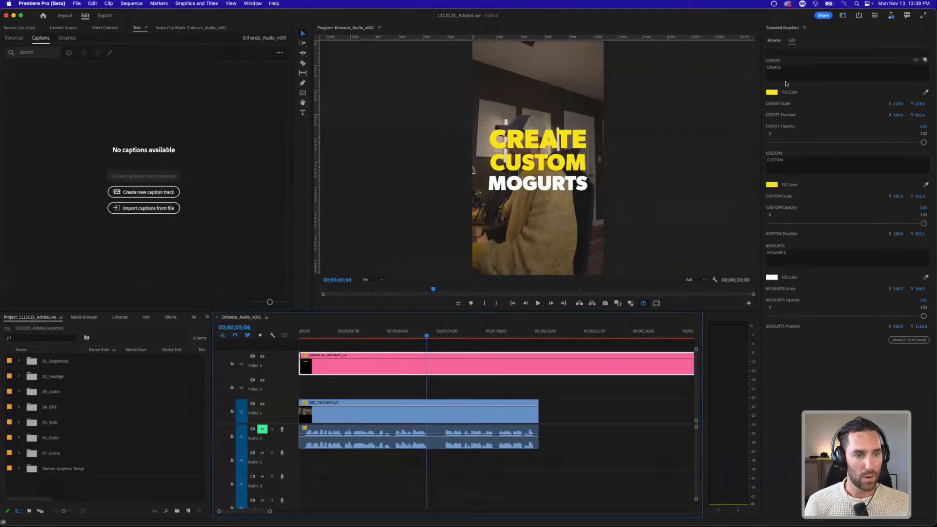
{"action": "left_click", "coordinate": [772, 92]}
{"action": "left_click_drag", "start_coordinate": [394, 292], "coordinate": [347, 340]}
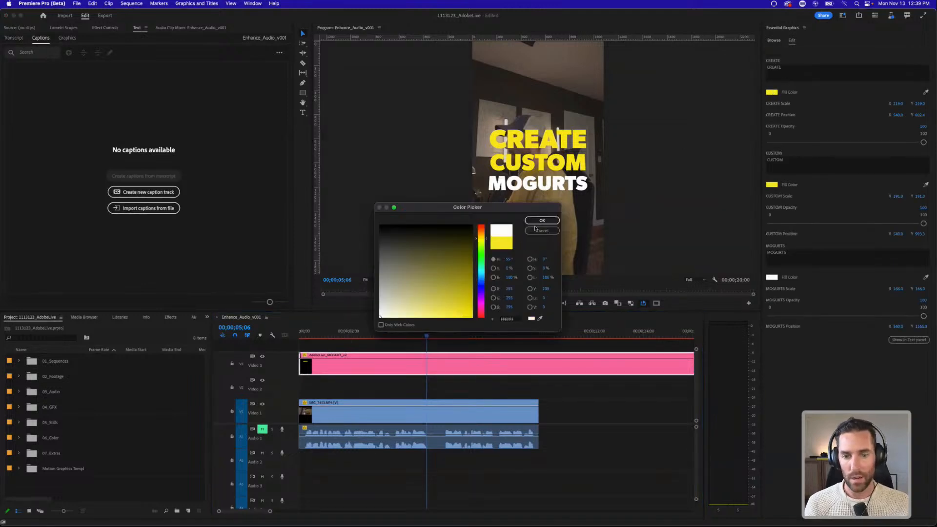
{"action": "left_click", "coordinate": [542, 221]}
{"action": "left_click", "coordinate": [504, 390]}
{"action": "key", "text": "Home"}
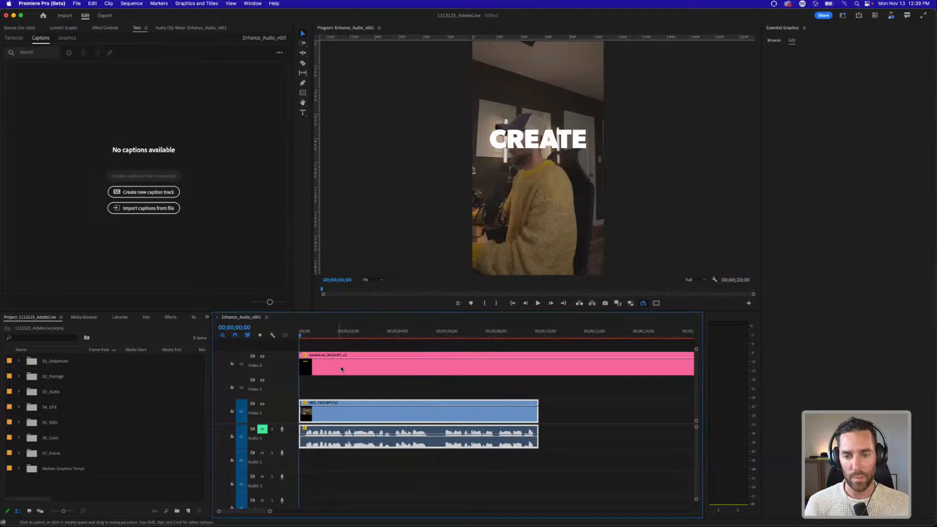
Step: Play to 00;00;01;03 and move the whole AdobeLive_MOGURT_v2 title down to the lower part of the frame using its Motion effect
{"action": "left_click", "coordinate": [342, 369]}
{"action": "key", "text": "space"}
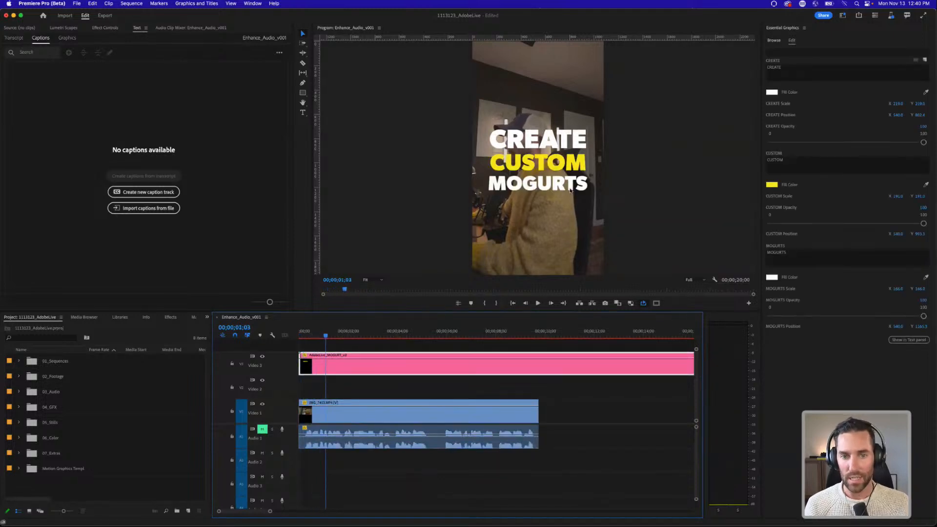
{"action": "left_click", "coordinate": [106, 28]}
{"action": "left_click", "coordinate": [30, 66]}
{"action": "left_click_drag", "start_coordinate": [505, 142], "coordinate": [505, 206]}
{"action": "left_click", "coordinate": [555, 418]}
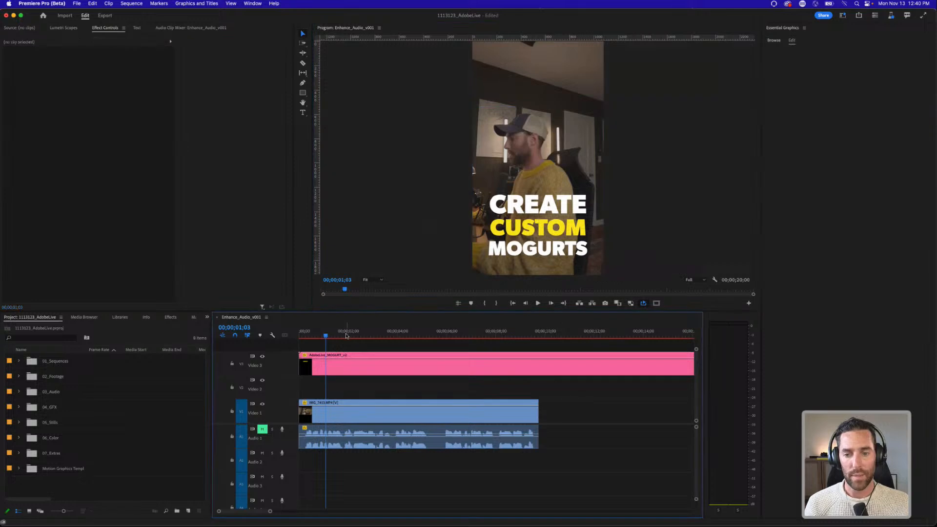
Step: Play the sequence from its start to about 00;00;01;00 and show the safe margins over the video
{"action": "left_click_drag", "start_coordinate": [327, 335], "coordinate": [297, 337]}
{"action": "key", "text": "space"}
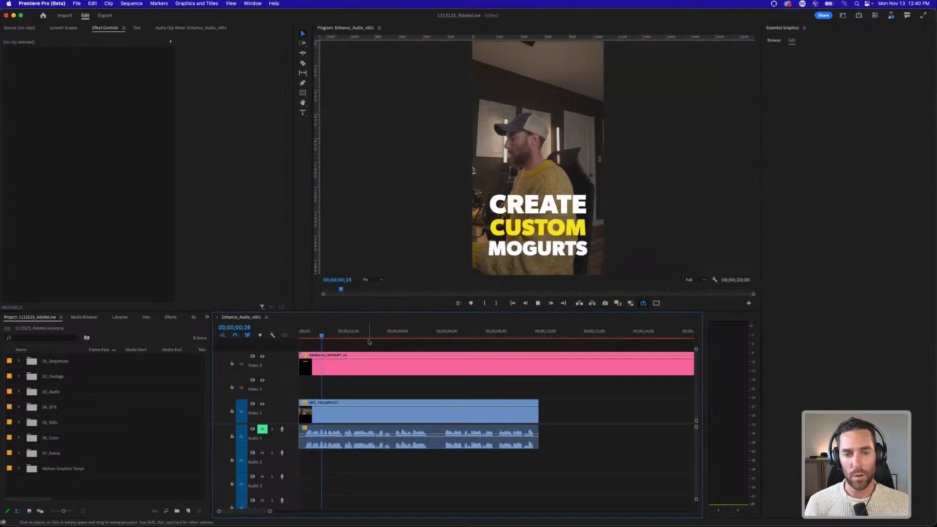
{"action": "key", "text": "space"}
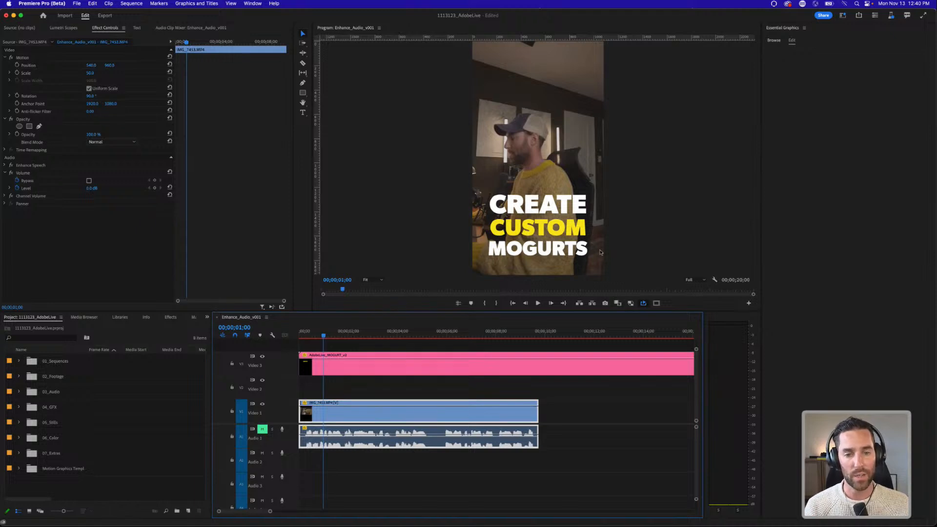
{"action": "left_click", "coordinate": [657, 303]}
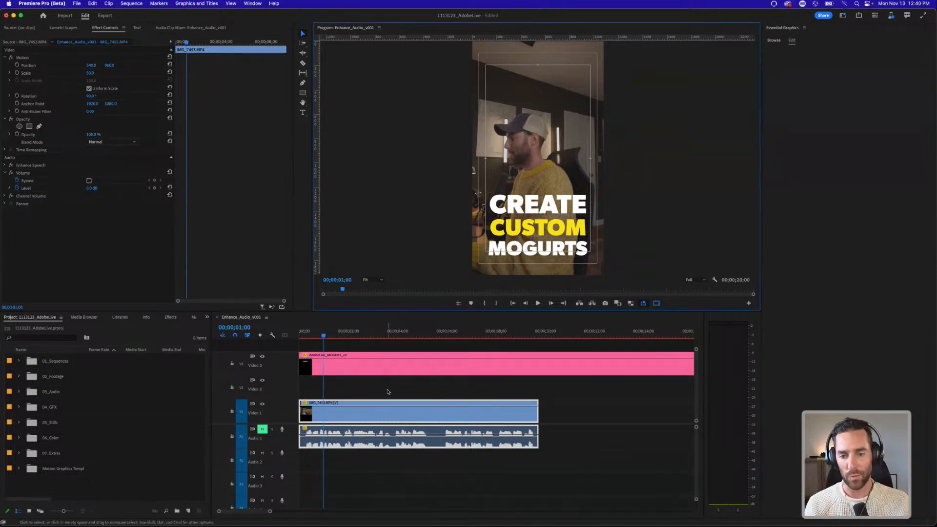
Step: Reposition the AdobeLive_MOGURT_v2 title with its Motion effect so it sits around the middle of the frame, inside the safe margins
{"action": "left_click", "coordinate": [379, 356]}
{"action": "left_click", "coordinate": [42, 65]}
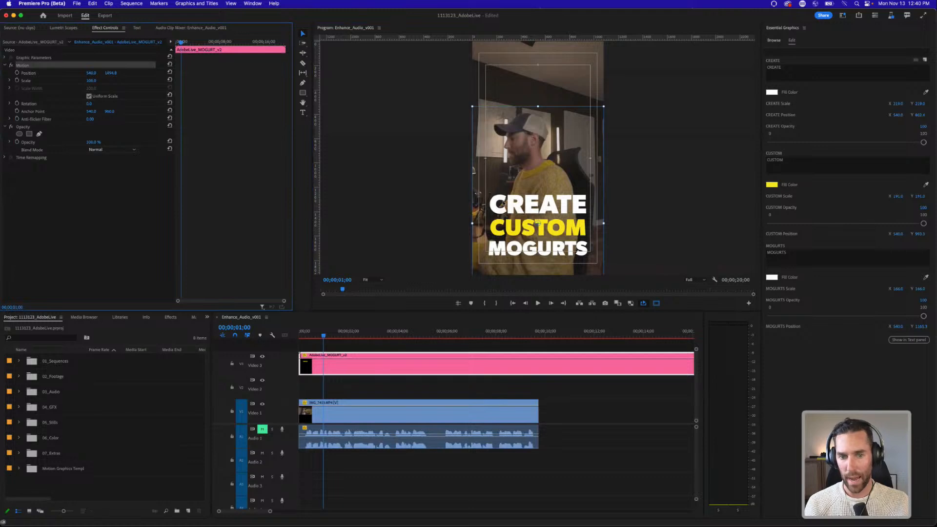
{"action": "left_click_drag", "start_coordinate": [503, 203], "coordinate": [504, 148]}
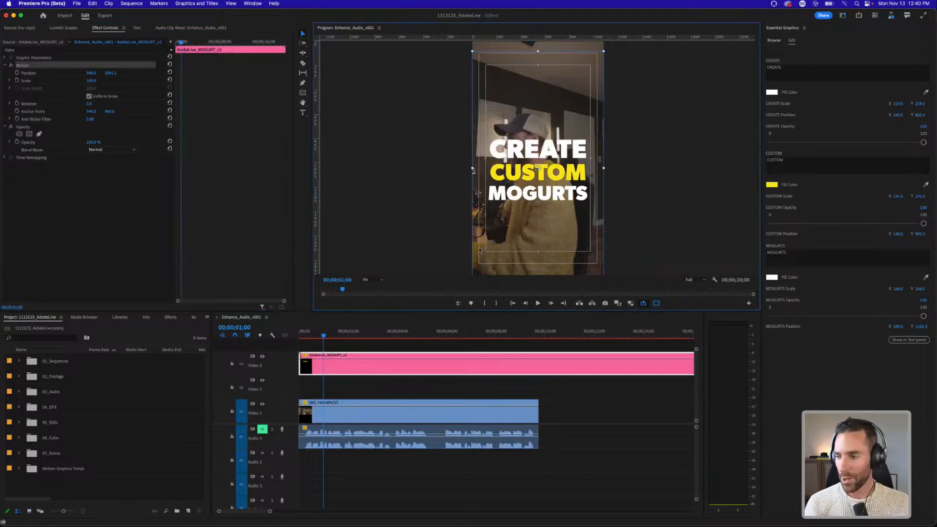
{"action": "left_click", "coordinate": [565, 411]}
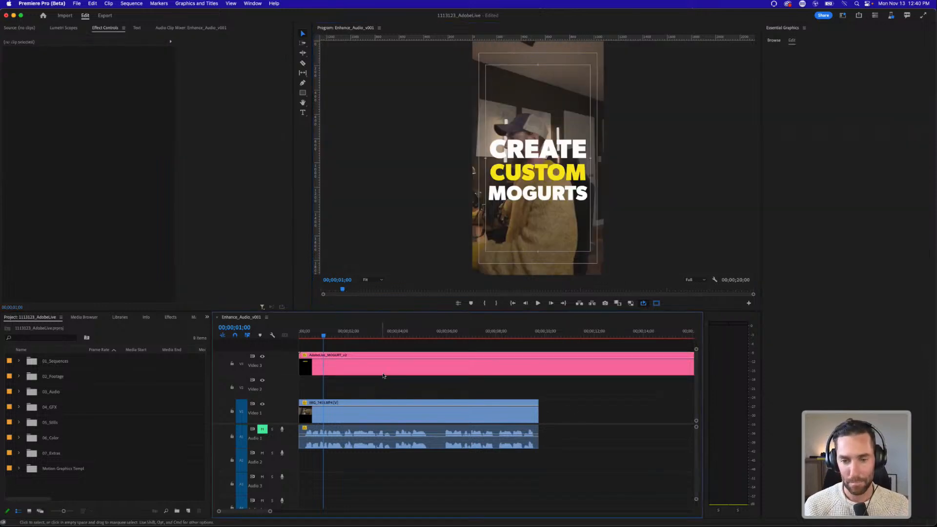
Step: Hide the Video 3 track holding the title and return the playhead to the sequence start
{"action": "left_click", "coordinate": [383, 370]}
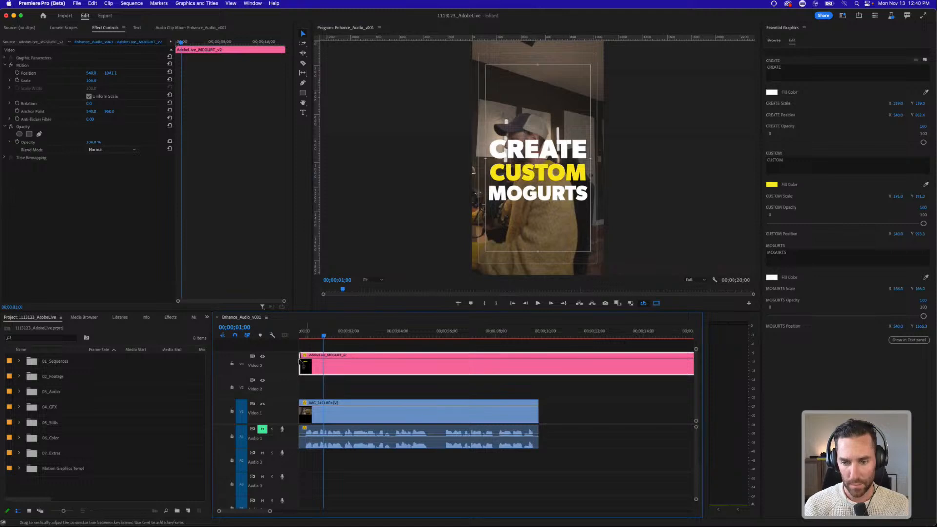
{"action": "left_click", "coordinate": [263, 357]}
{"action": "left_click", "coordinate": [380, 391]}
{"action": "left_click", "coordinate": [299, 337]}
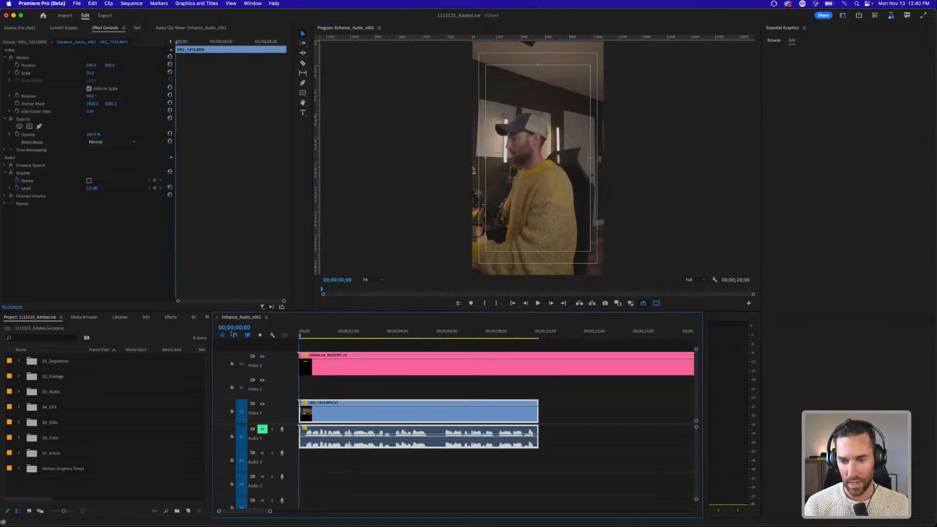
Step: Cut the AdobeLive_MOGURT_v2 clip at the footage's end, 00;00;09;23, delete the remainder, and save the project with the playhead at the start
{"action": "left_click", "coordinate": [450, 365]}
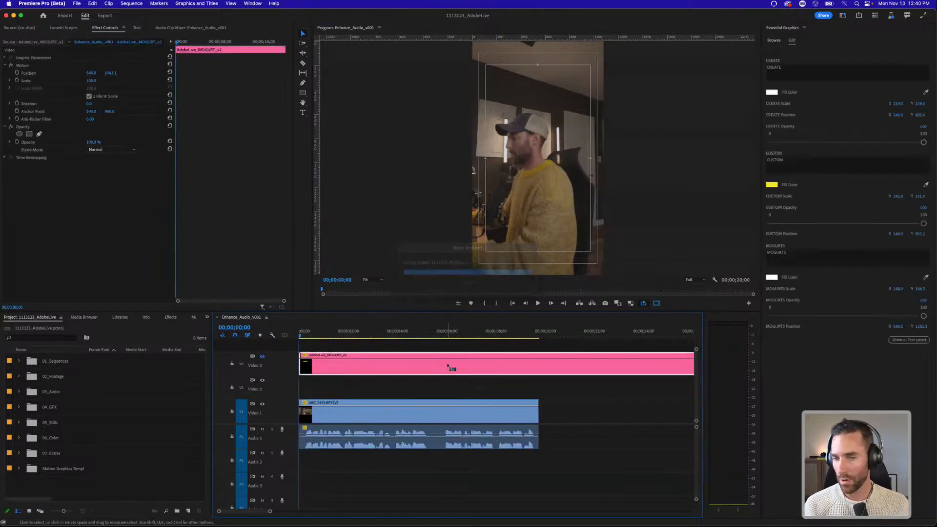
{"action": "left_click", "coordinate": [540, 331]}
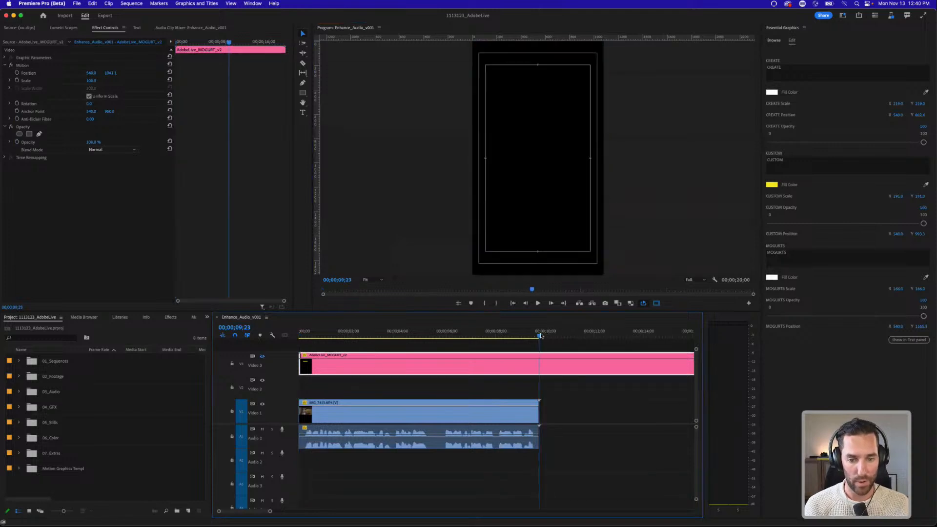
{"action": "key", "text": "super+k"}
{"action": "left_click", "coordinate": [560, 369]}
{"action": "key", "text": "Delete"}
{"action": "key", "text": "minus"}
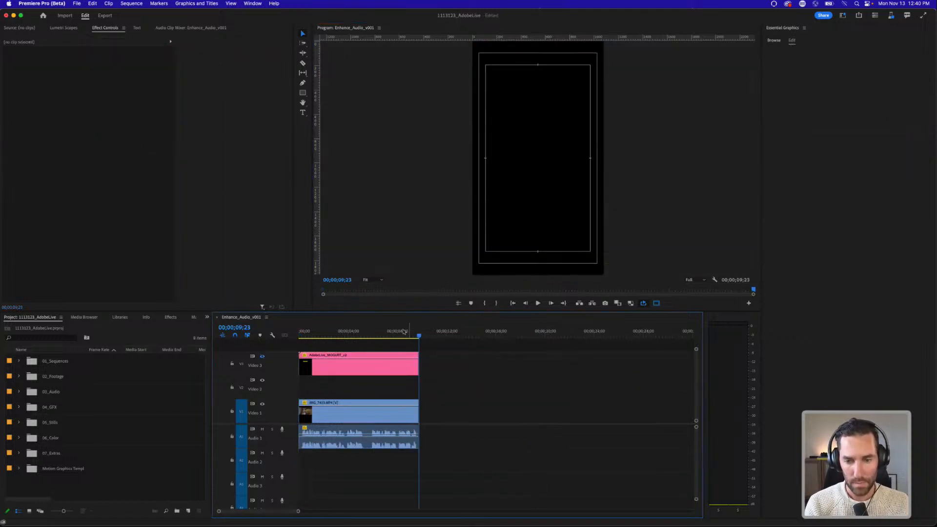
{"action": "left_click_drag", "start_coordinate": [403, 331], "coordinate": [274, 340]}
{"action": "left_click", "coordinate": [473, 380]}
{"action": "key", "text": "super+s"}
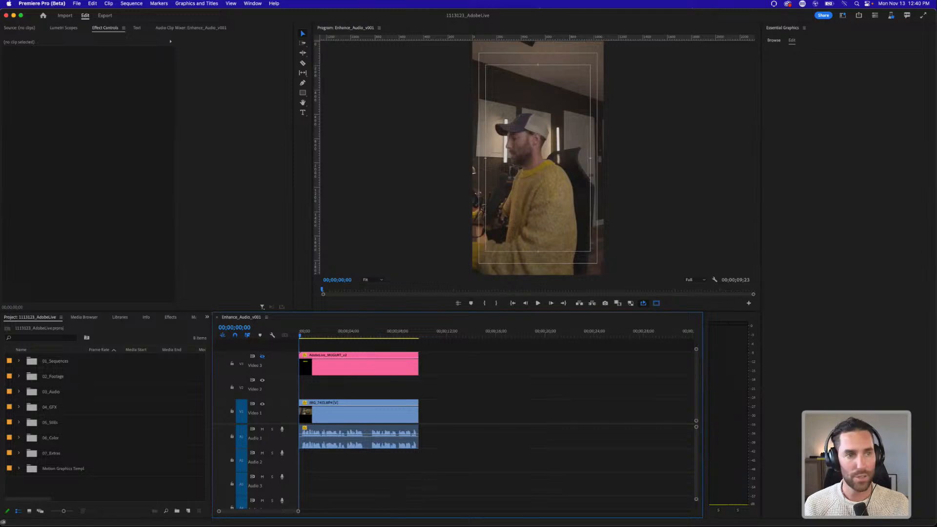
Step: Keep the Captions and Graphics workspace, select the Video 1 footage clip and transcribe it
{"action": "left_click", "coordinate": [843, 15]}
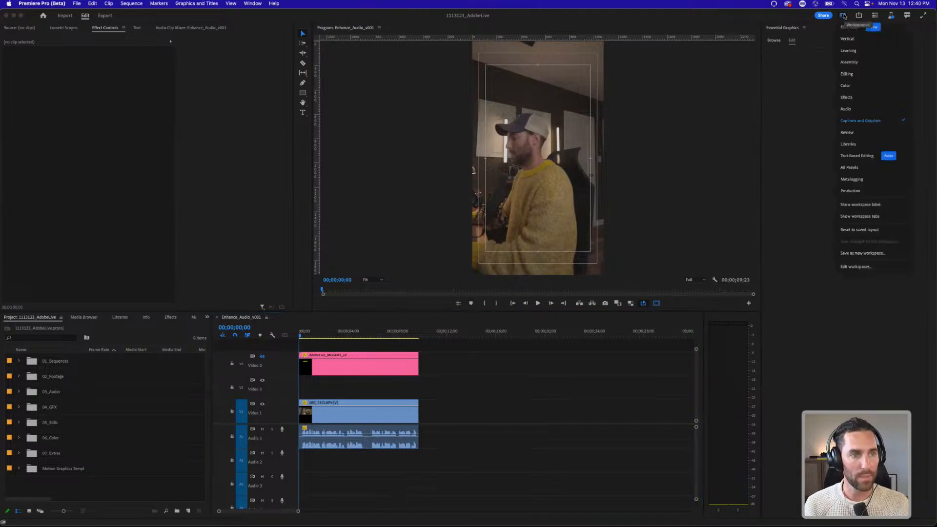
{"action": "left_click", "coordinate": [858, 121]}
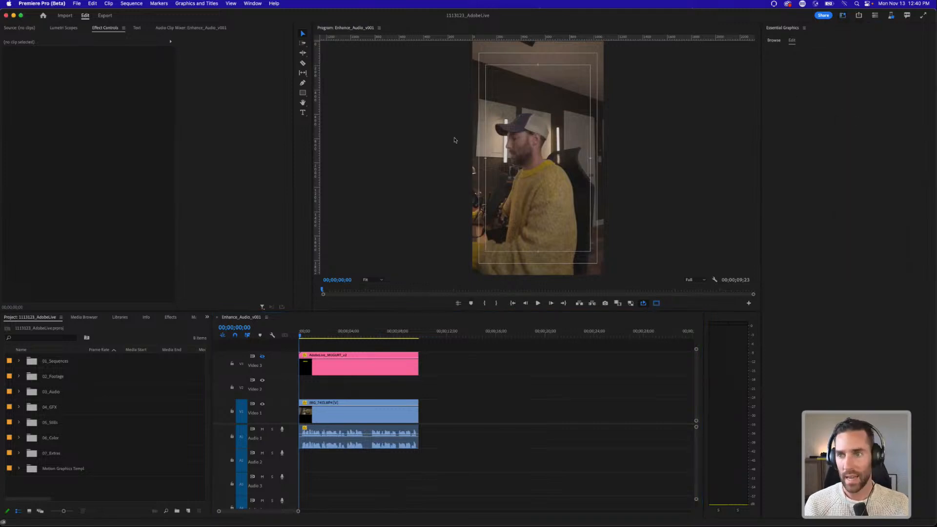
{"action": "left_click", "coordinate": [510, 412]}
{"action": "left_click", "coordinate": [340, 418]}
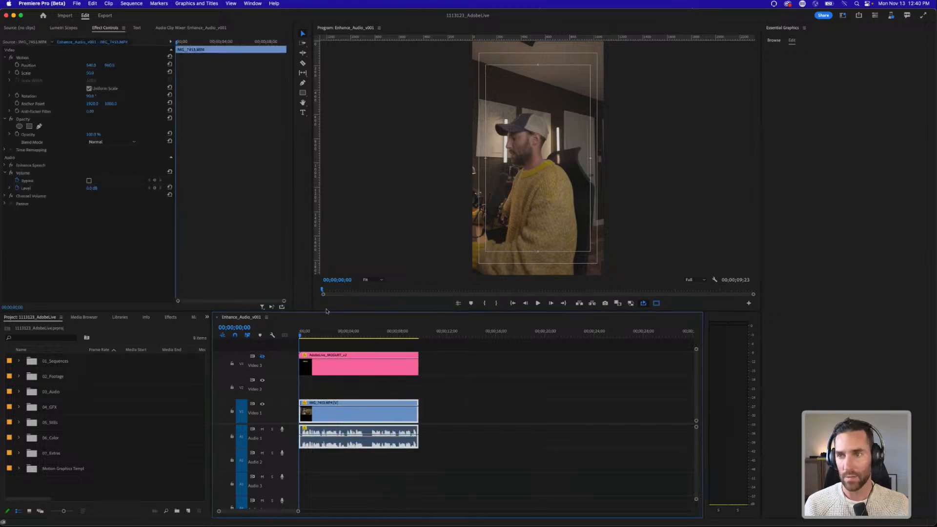
{"action": "left_click", "coordinate": [136, 28]}
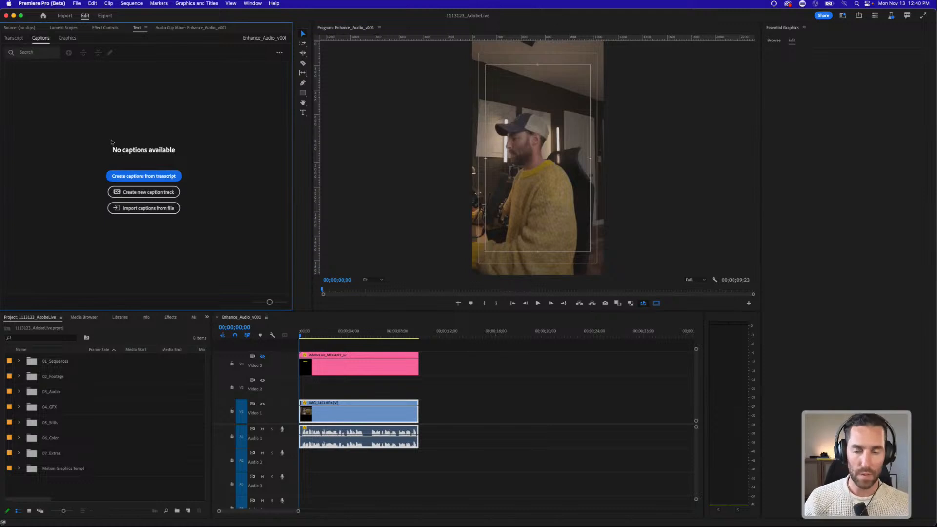
{"action": "left_click", "coordinate": [4, 39]}
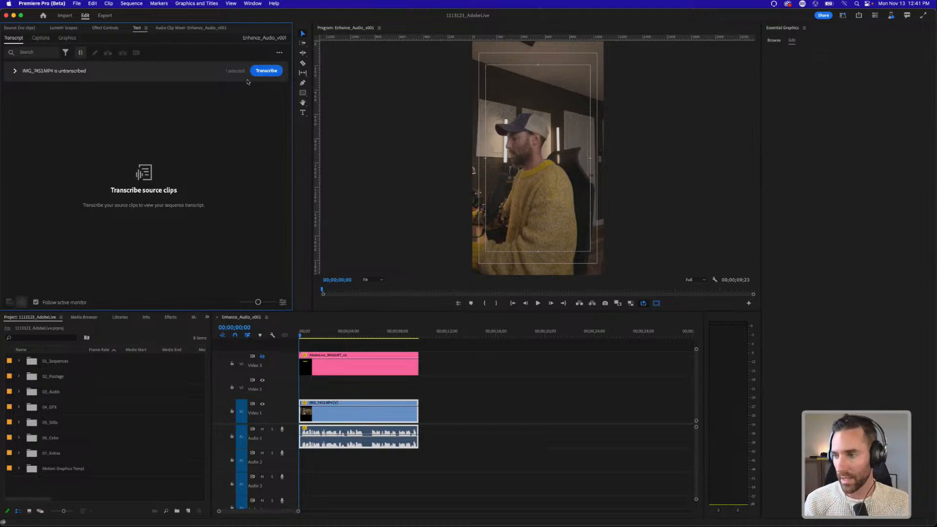
{"action": "left_click", "coordinate": [262, 71]}
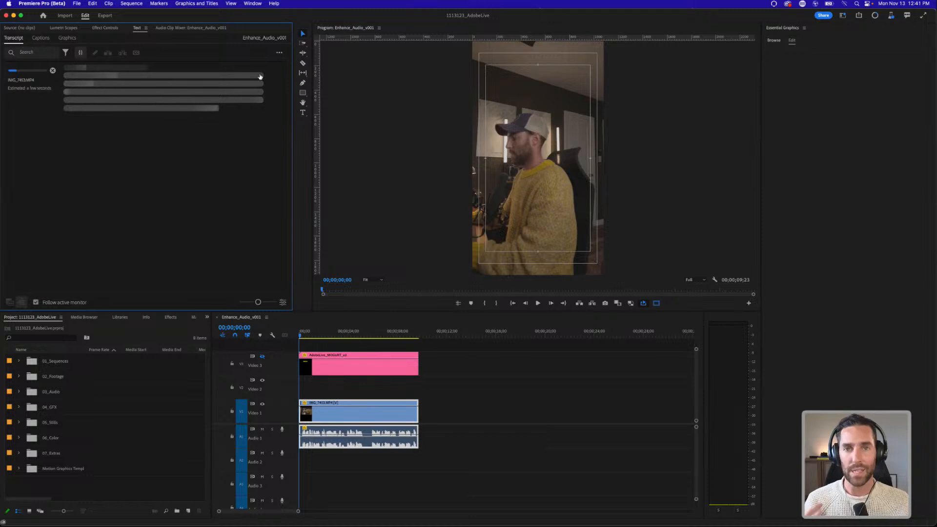
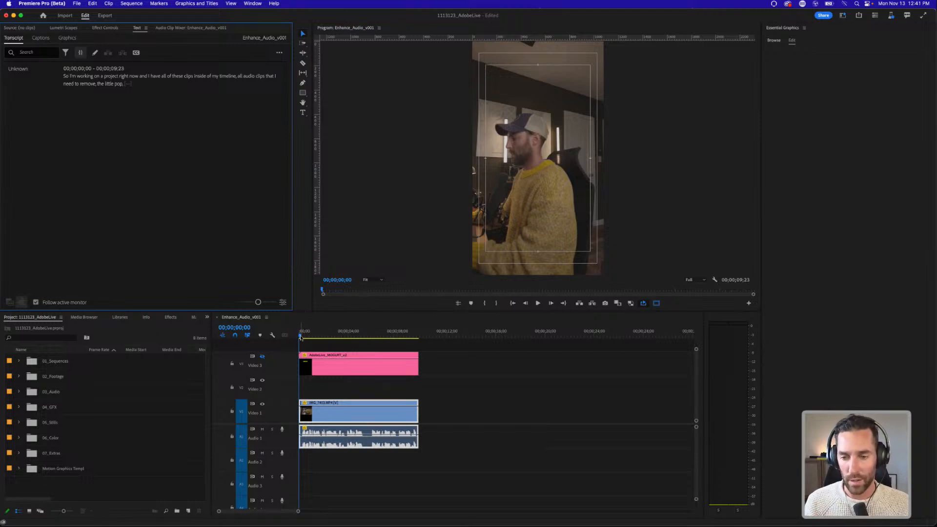
Step: Create Subtitle default captions from the transcript on single lines, with maximum length and minimum duration both at their lowest settings
{"action": "left_click", "coordinate": [42, 38]}
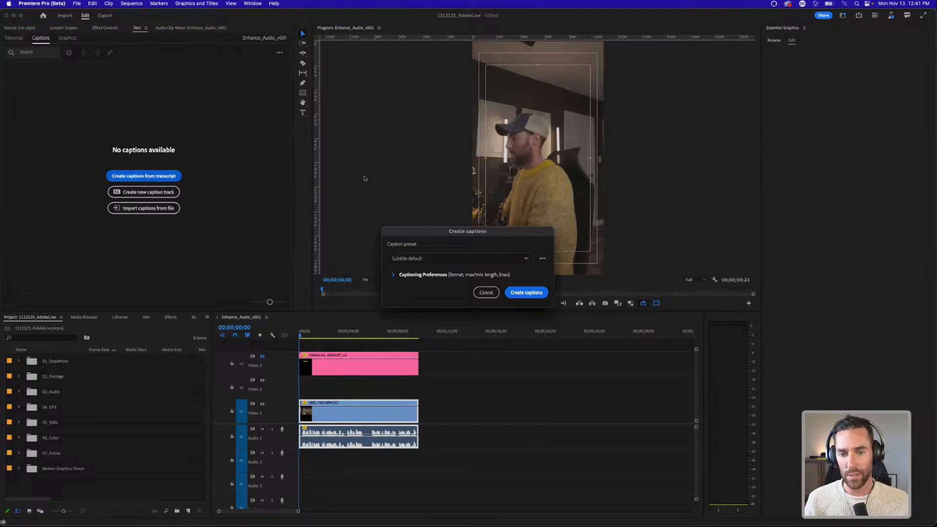
{"action": "left_click", "coordinate": [393, 275]}
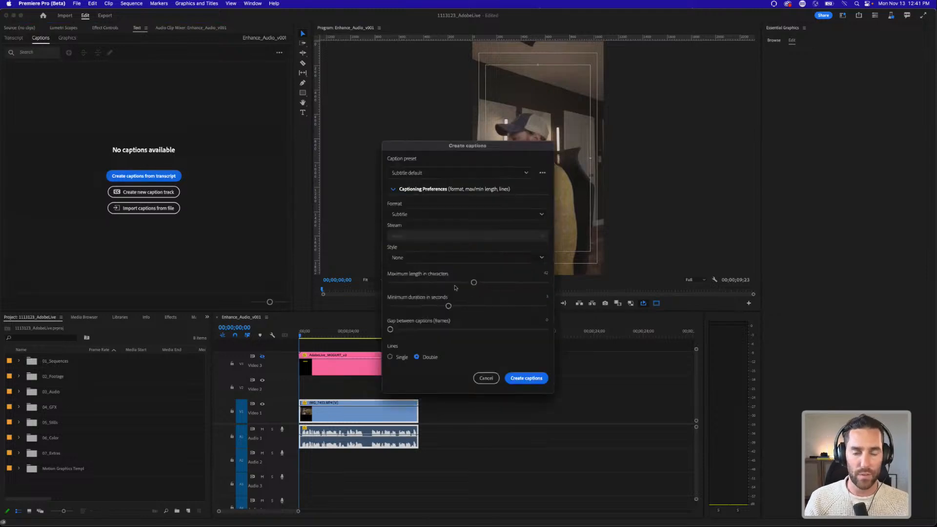
{"action": "left_click", "coordinate": [391, 358]}
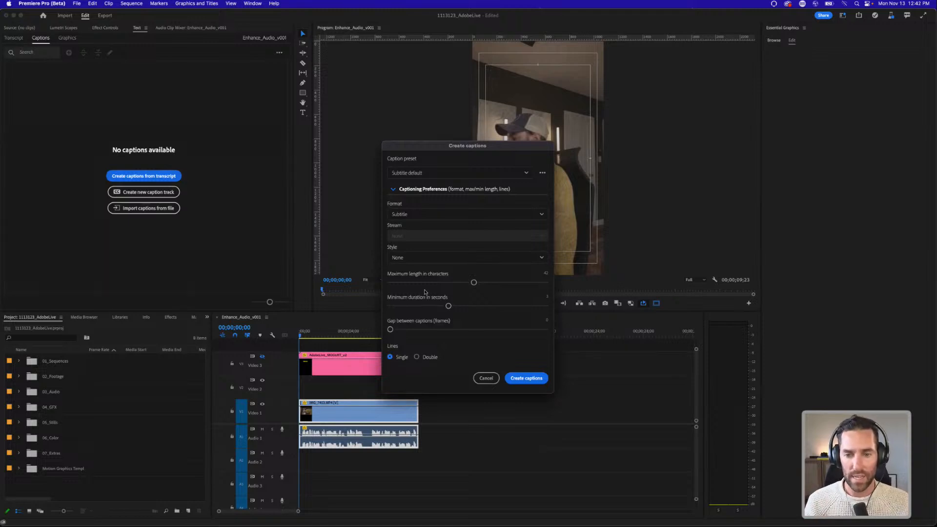
{"action": "left_click_drag", "start_coordinate": [448, 306], "coordinate": [390, 306]}
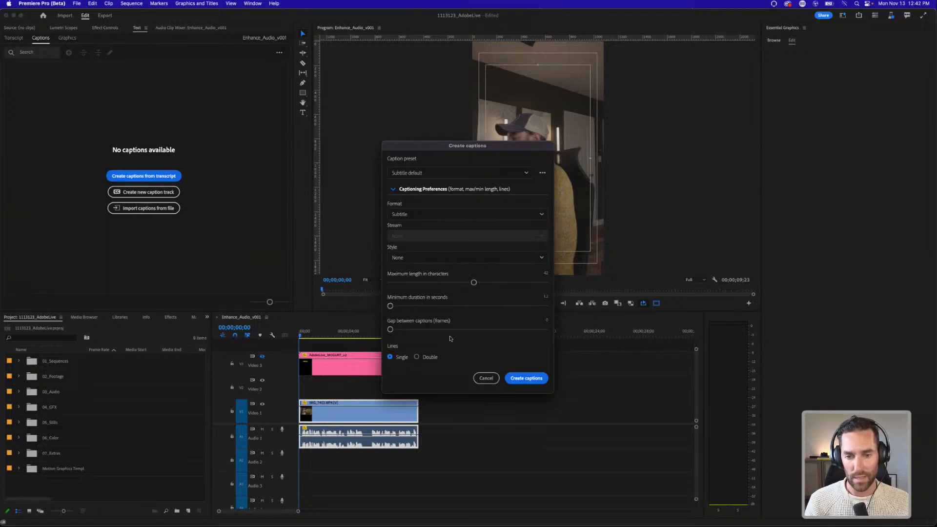
{"action": "left_click_drag", "start_coordinate": [473, 283], "coordinate": [390, 283]}
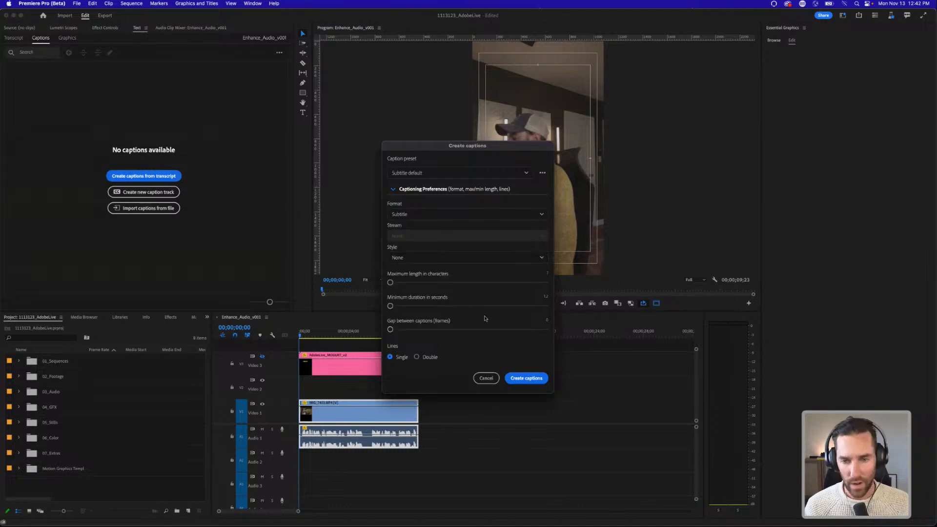
{"action": "left_click", "coordinate": [527, 378]}
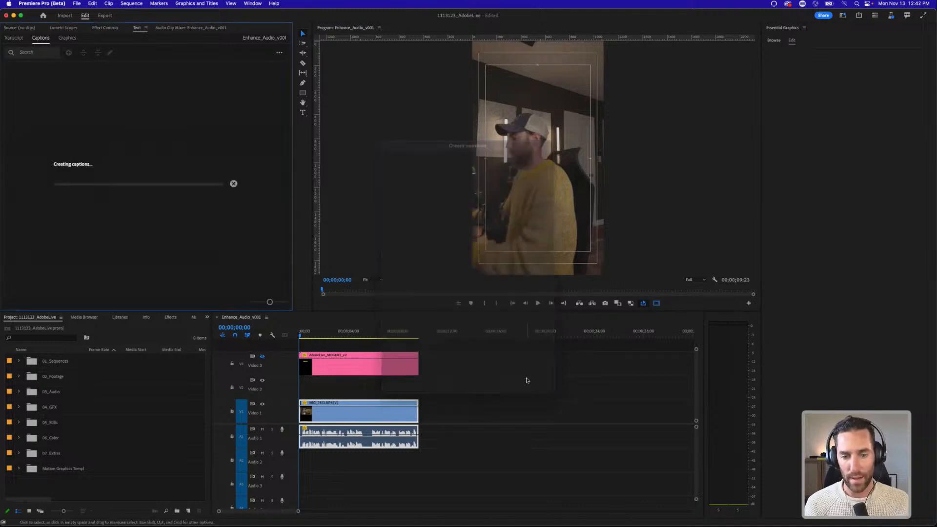
Step: Play the captioned sequence from near its start to about 00;00;02;21 to check the short captions against the speech
{"action": "key", "text": "equal"}
{"action": "key", "text": "equal"}
{"action": "key", "text": "equal"}
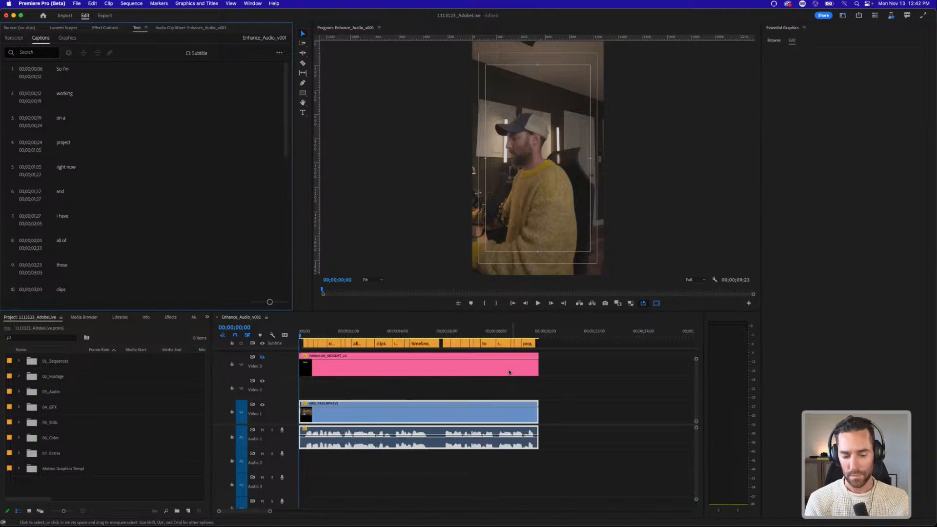
{"action": "left_click", "coordinate": [328, 337]}
{"action": "left_click_drag", "start_coordinate": [328, 337], "coordinate": [301, 337]}
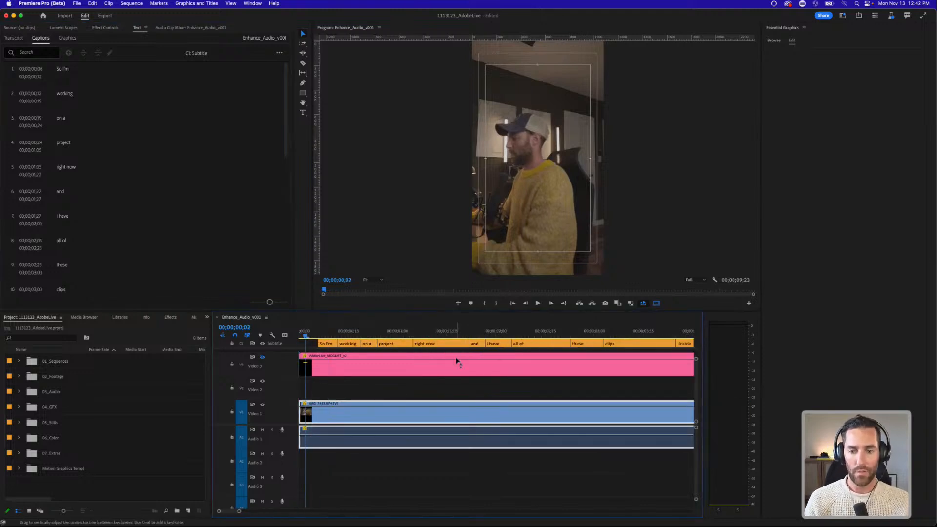
{"action": "key", "text": "minus"}
{"action": "key", "text": "space"}
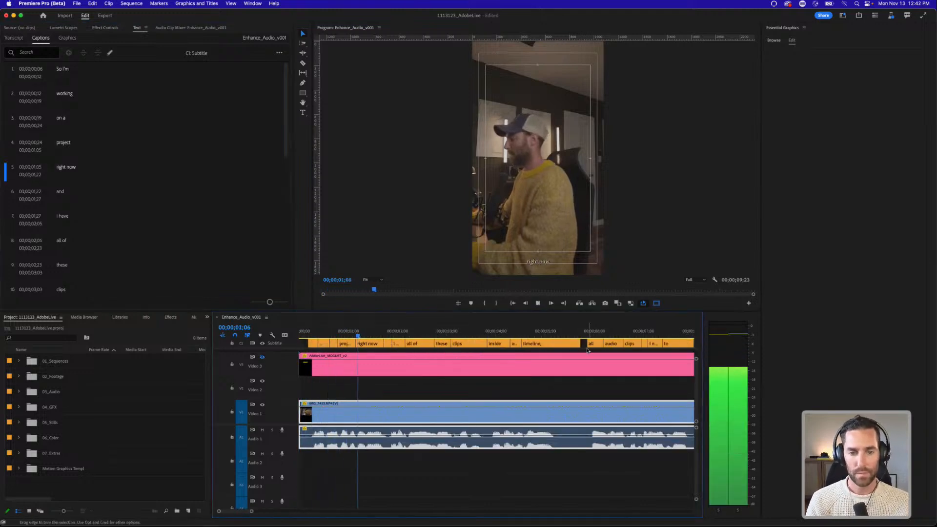
{"action": "key", "text": "space"}
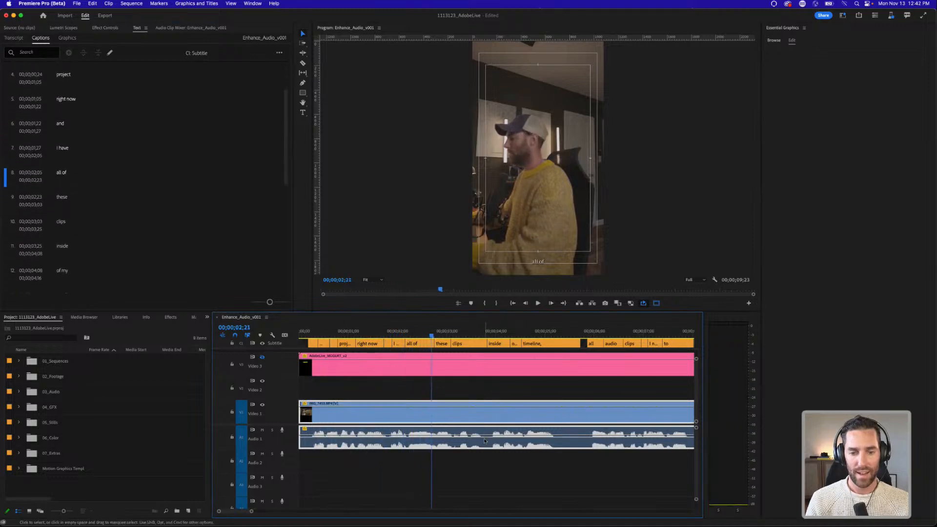
Step: Switch to the Audio workspace and turn on Enhance Speech for the selected footage clip's dialogue
{"action": "left_click", "coordinate": [843, 15]}
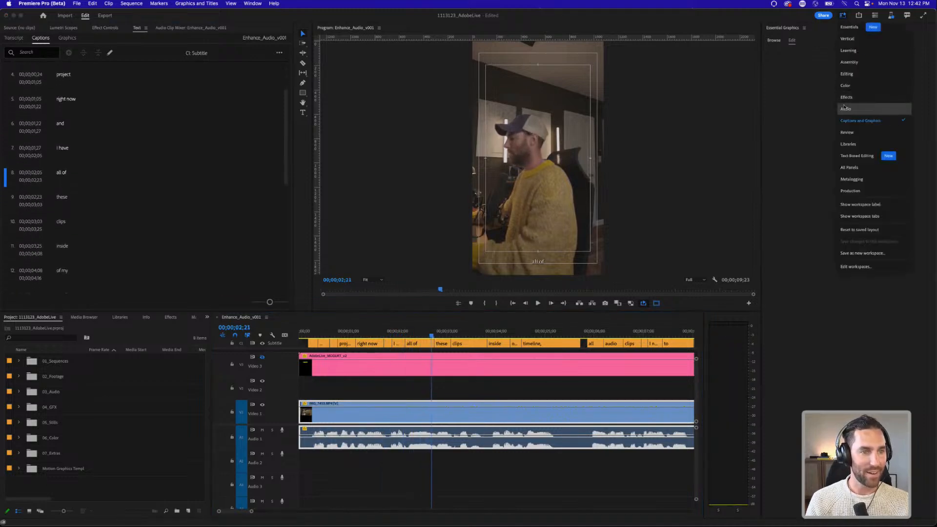
{"action": "left_click", "coordinate": [845, 109]}
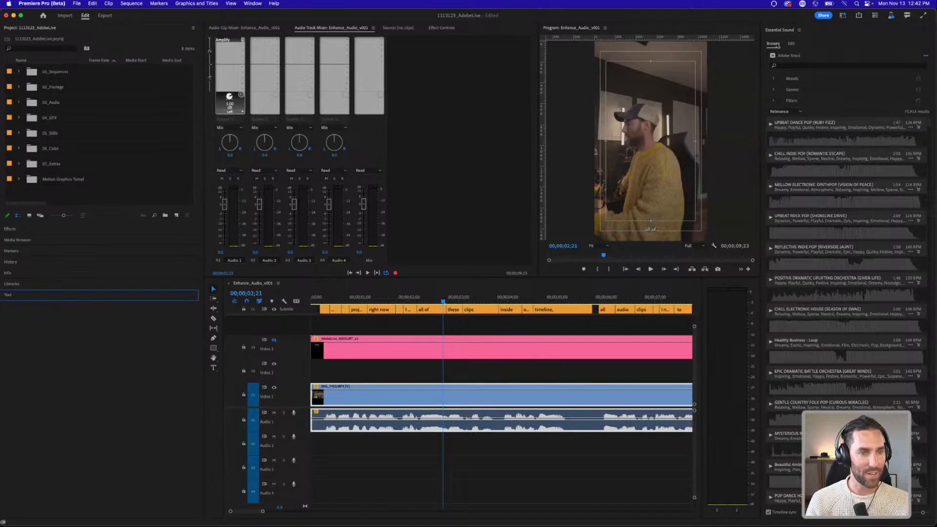
{"action": "left_click", "coordinate": [793, 44]}
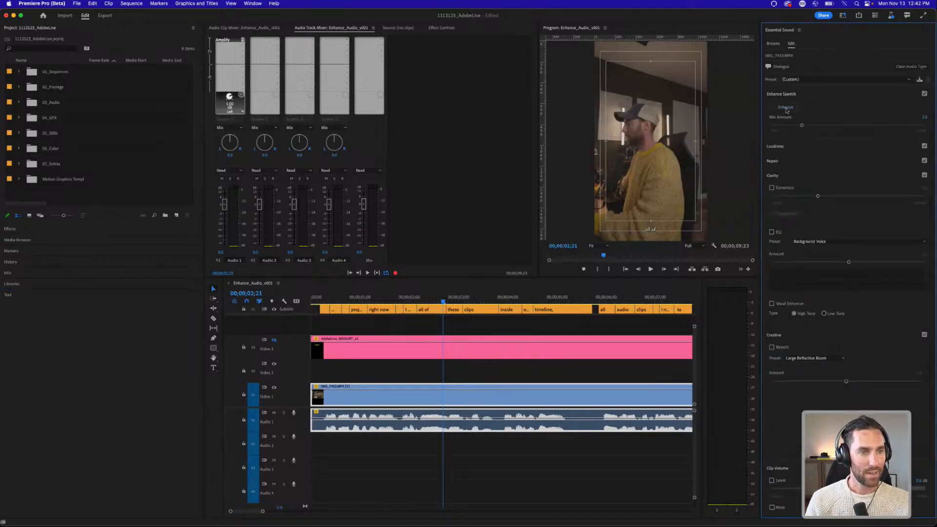
{"action": "left_click", "coordinate": [784, 108]}
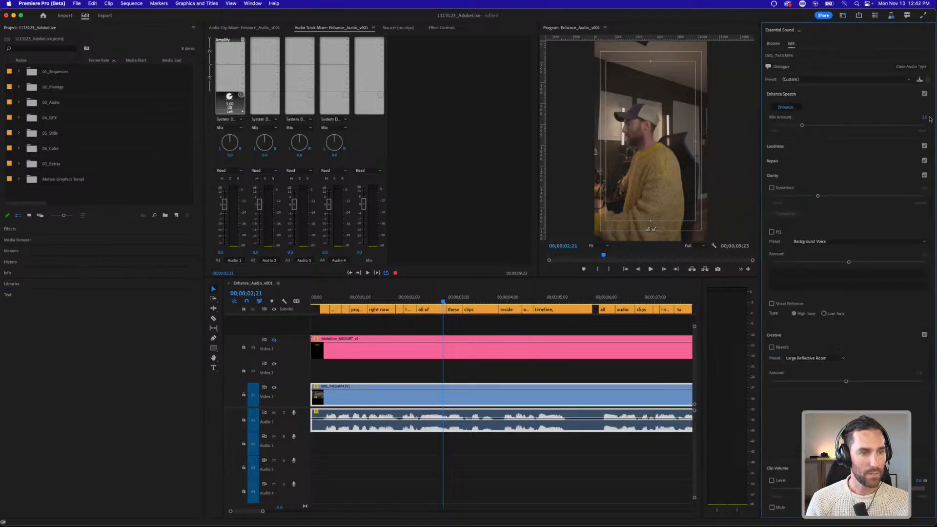
Step: Set the Enhance Speech mix amount to 9.0 for the selected clip and play a short stretch to hear it
{"action": "left_click", "coordinate": [925, 117]}
{"action": "type", "text": "9"}
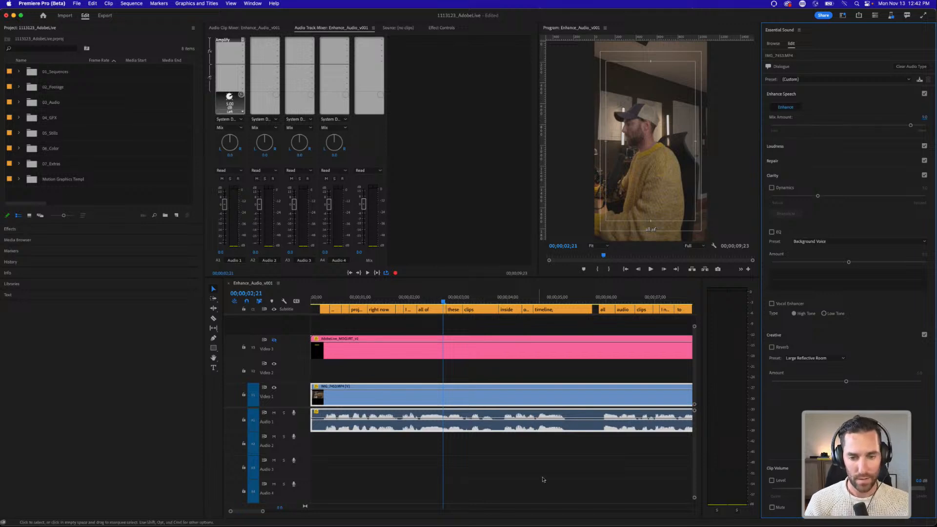
{"action": "left_click", "coordinate": [516, 437]}
{"action": "key", "text": "space"}
{"action": "key", "text": "space"}
{"action": "left_click", "coordinate": [514, 423]}
{"action": "key", "text": "minus"}
{"action": "key", "text": "minus"}
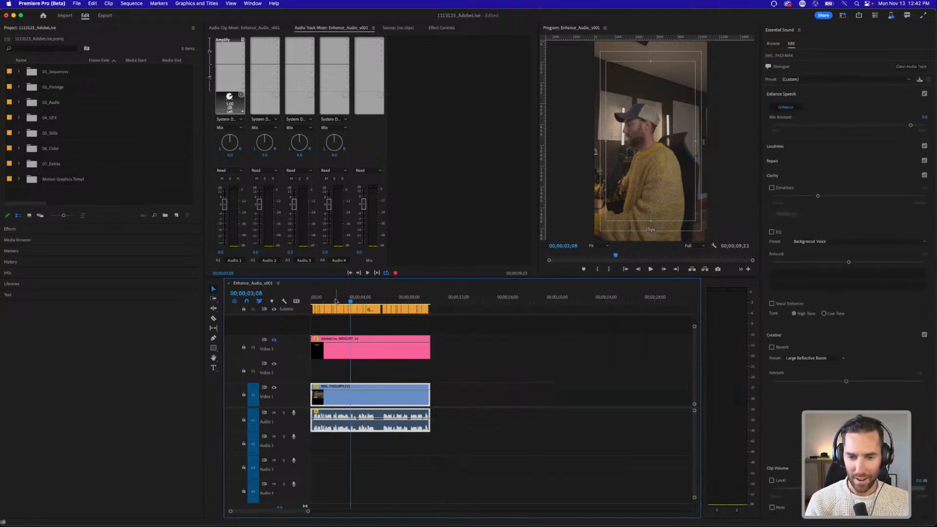
Step: Return to the sequence start and place the playhead at 00;00;00;09, over the first caption
{"action": "left_click_drag", "start_coordinate": [335, 296], "coordinate": [287, 301]}
{"action": "key", "text": "equal"}
{"action": "key", "text": "equal"}
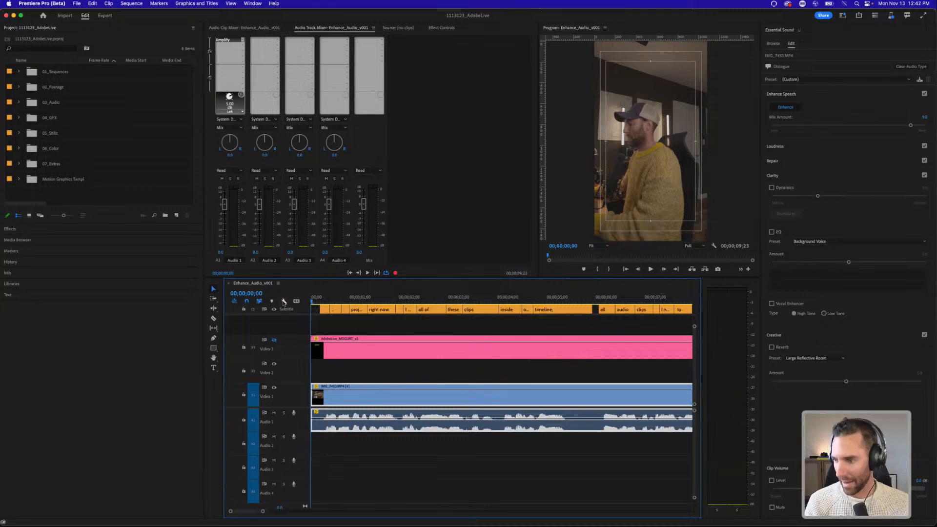
{"action": "left_click", "coordinate": [320, 300]}
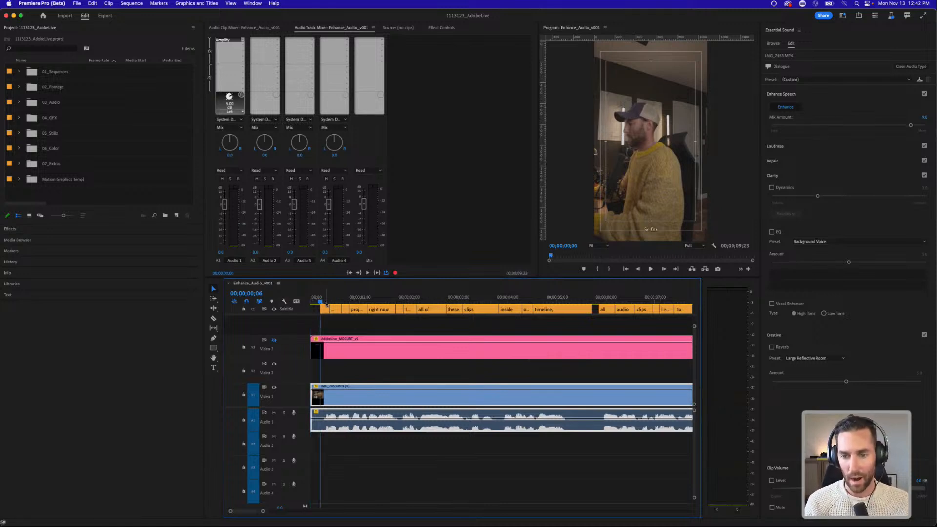
{"action": "key", "text": "equal"}
{"action": "key", "text": "equal"}
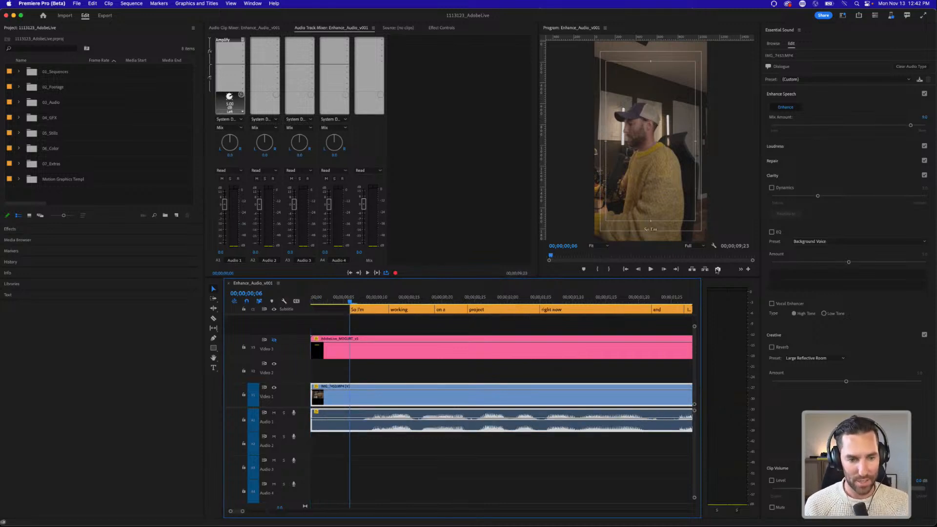
{"action": "left_click", "coordinate": [369, 299]}
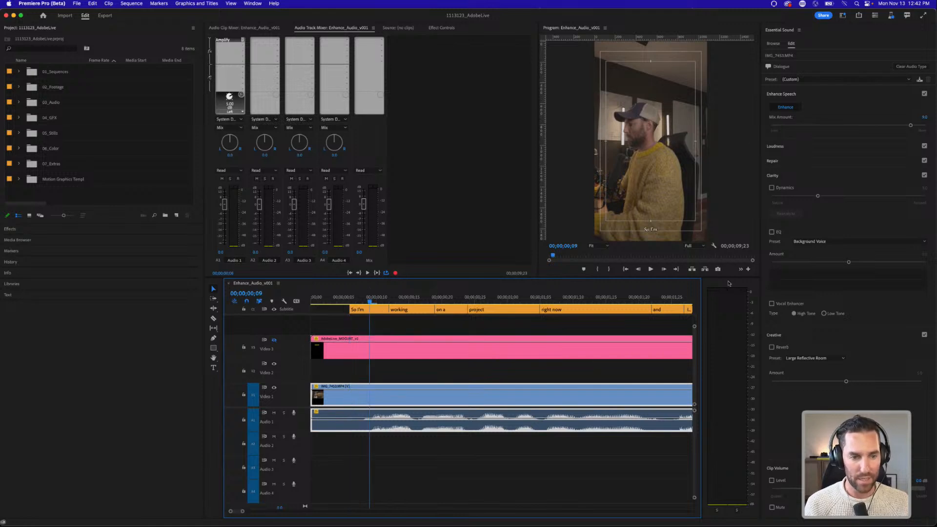
Step: Switch to the Captions and Graphics workspace and select the first caption, "So I'm", on the subtitle track
{"action": "left_click", "coordinate": [842, 16]}
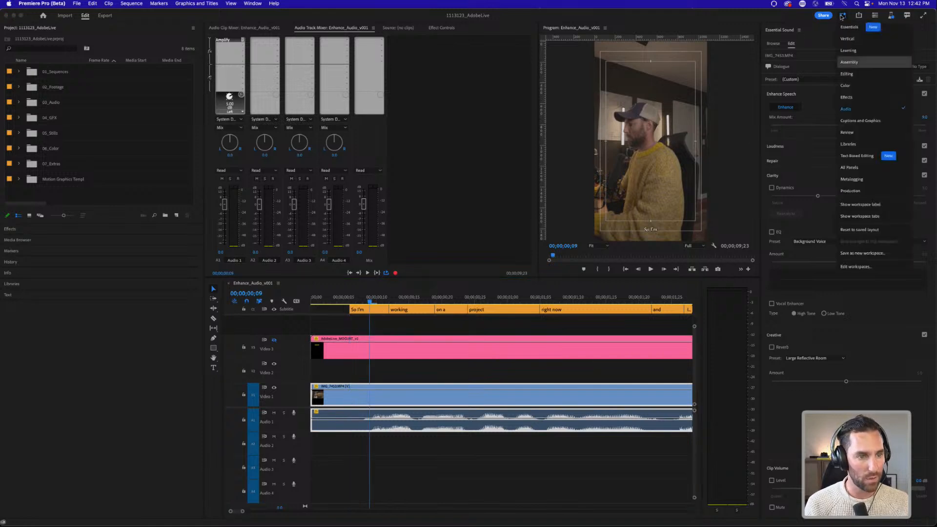
{"action": "left_click", "coordinate": [861, 121]}
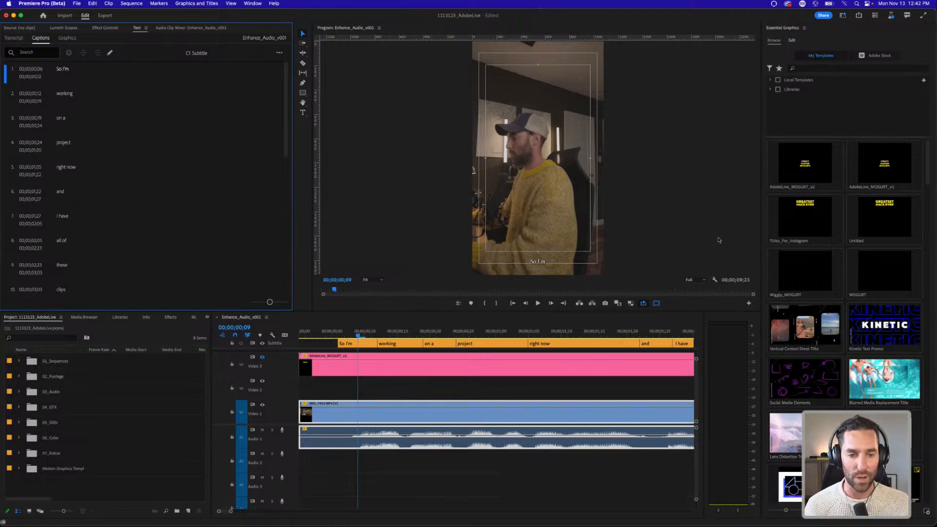
{"action": "left_click", "coordinate": [359, 344]}
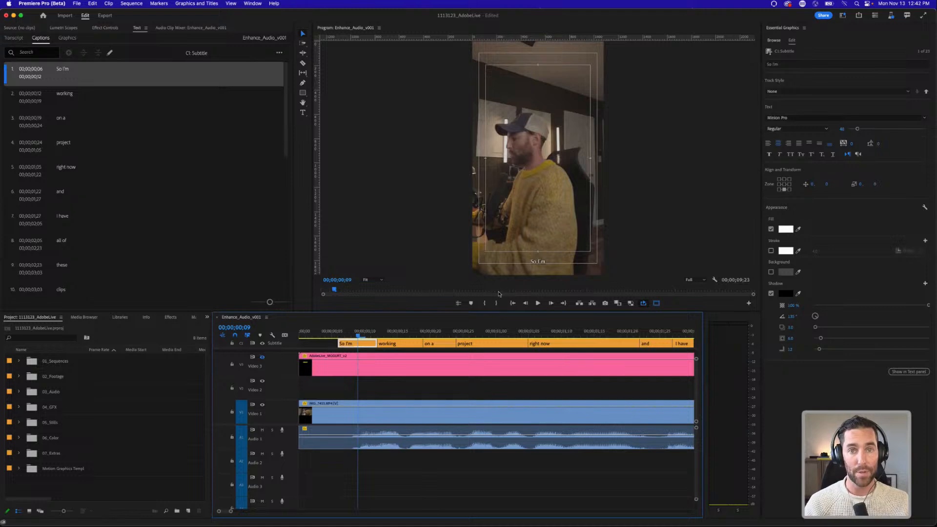
Step: Position the "So I'm" caption in the middle of the frame using the centre alignment zone
{"action": "left_click", "coordinate": [538, 261]}
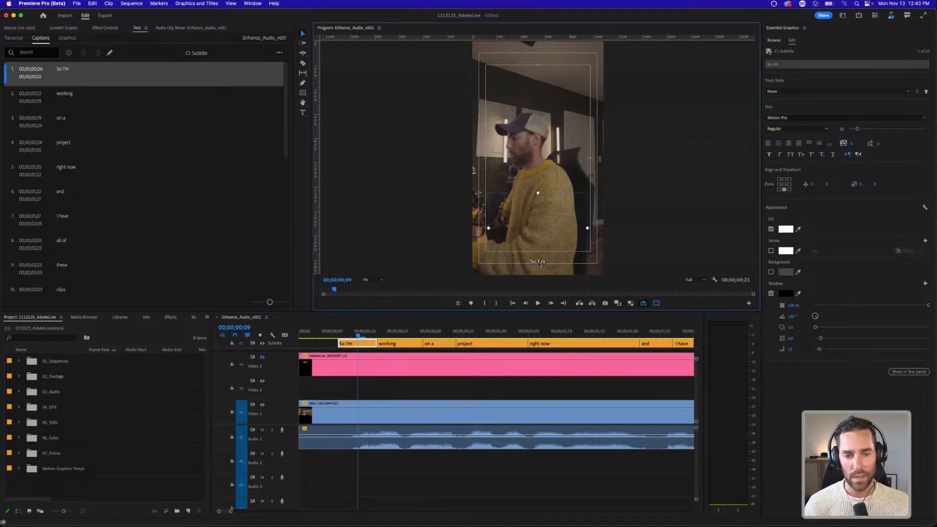
{"action": "left_click_drag", "start_coordinate": [538, 262], "coordinate": [539, 226]}
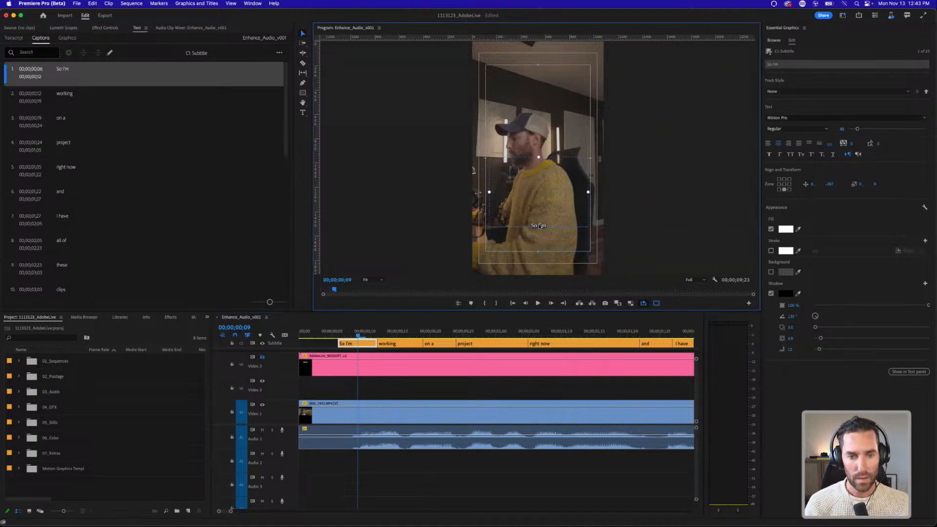
{"action": "left_click", "coordinate": [784, 185]}
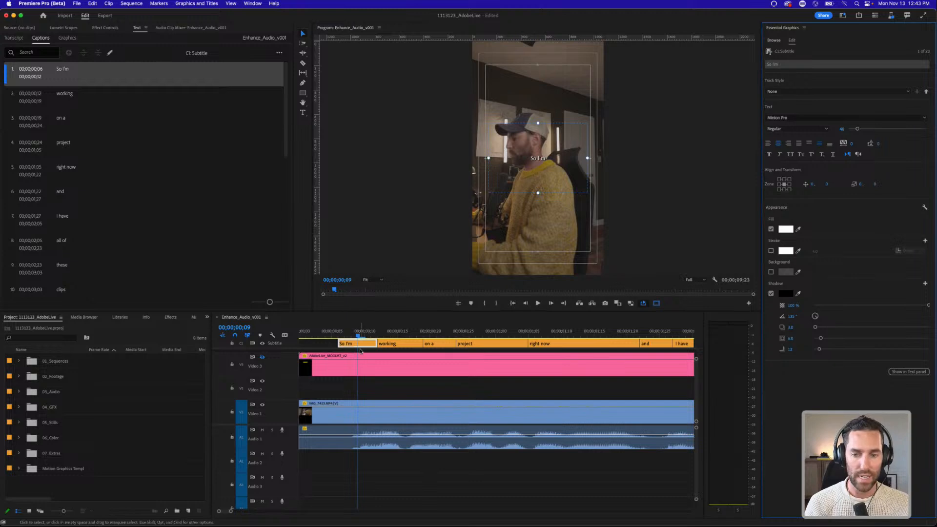
{"action": "left_click", "coordinate": [543, 158]}
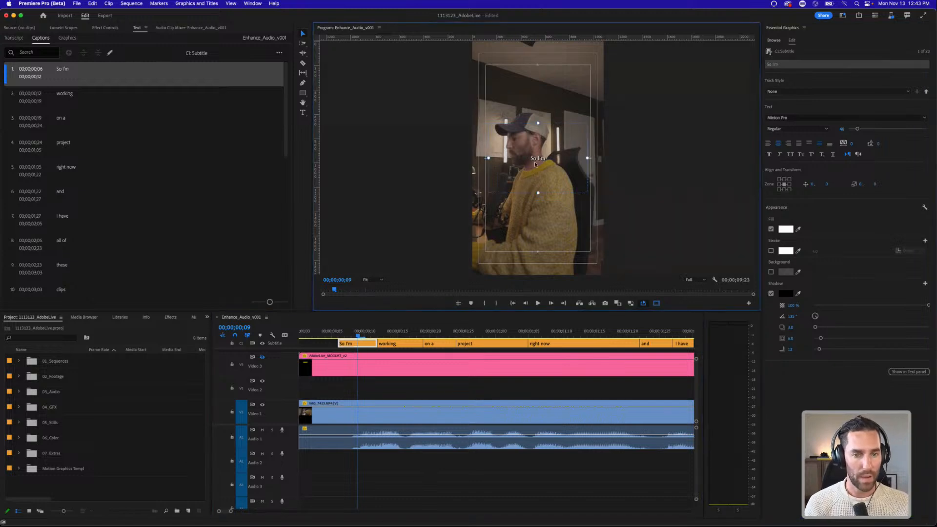
Step: Set the caption's font to Gibson Bold and turn on All Caps
{"action": "left_click", "coordinate": [784, 116]}
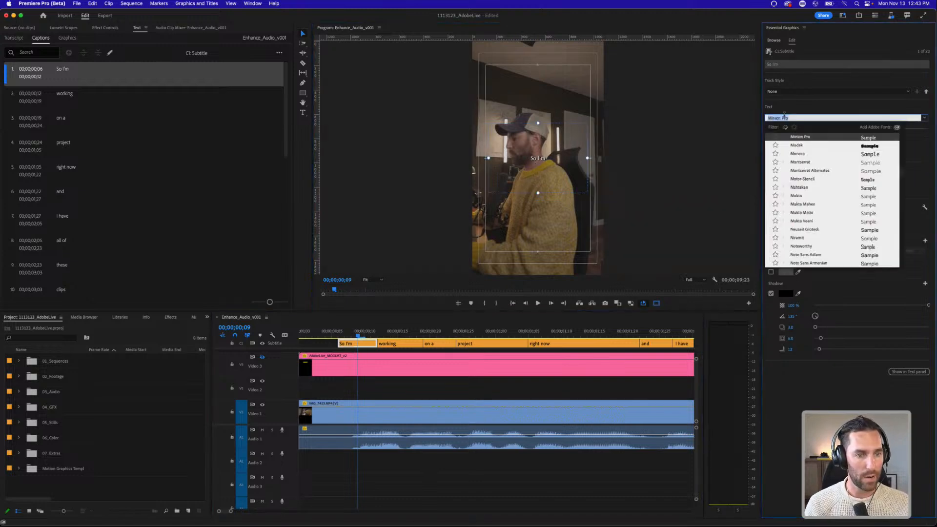
{"action": "type", "text": "gibs"}
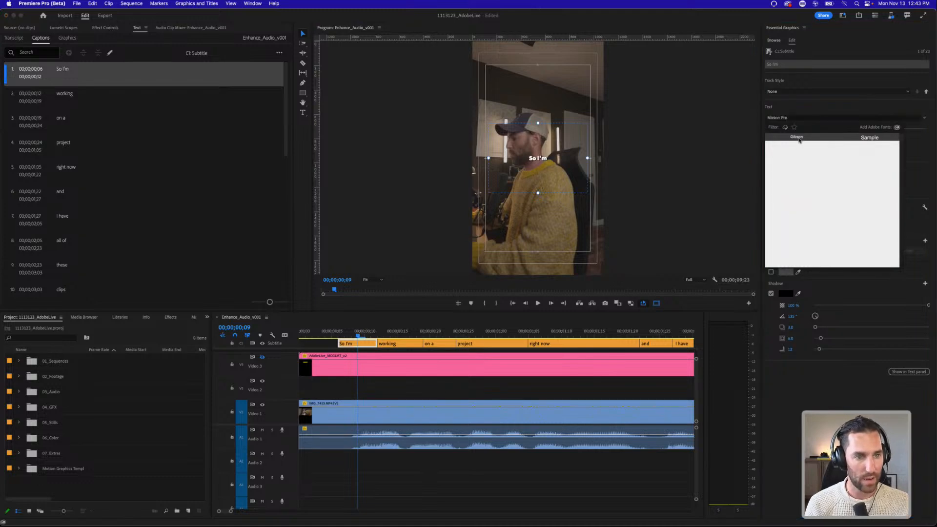
{"action": "left_click", "coordinate": [799, 139]}
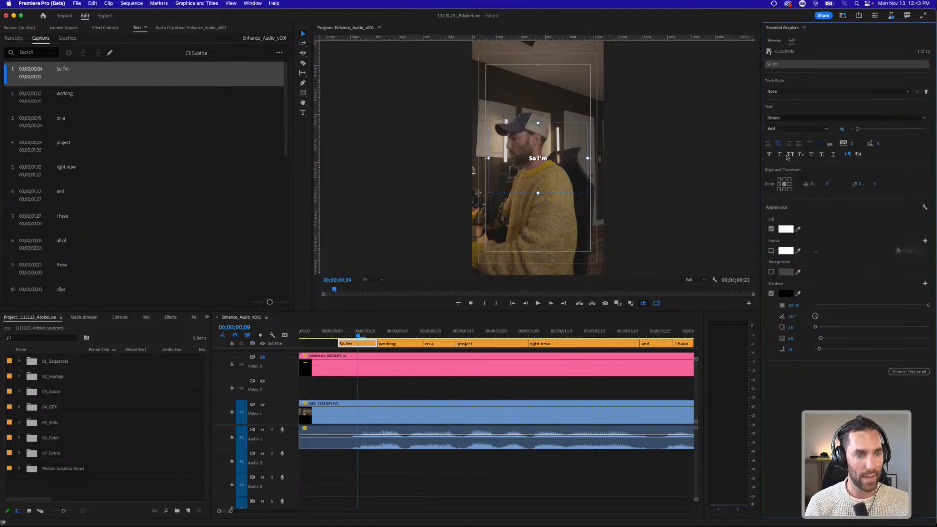
{"action": "left_click", "coordinate": [789, 155]}
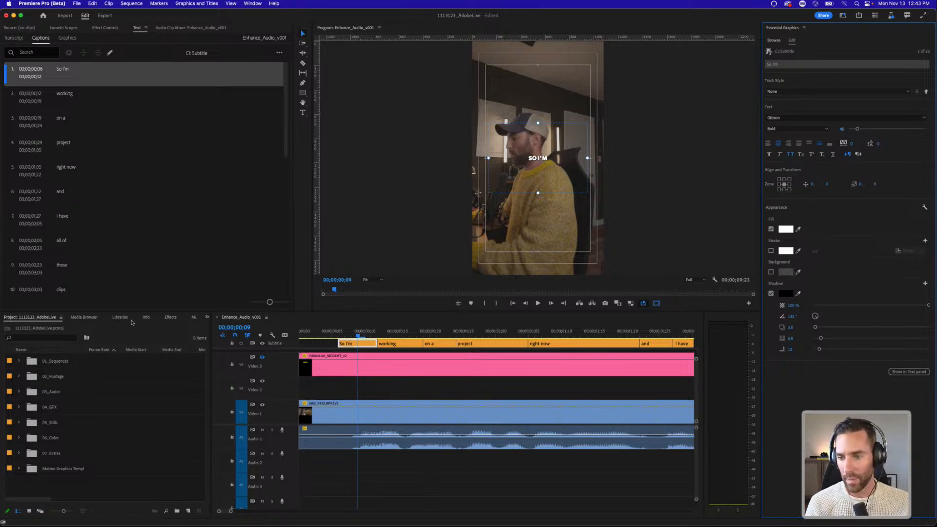
Step: Add a caption background in the dark teal sampled from the JK_MEDIA_COLORS library, with a background size of 12
{"action": "left_click", "coordinate": [115, 318]}
{"action": "left_click", "coordinate": [771, 272]}
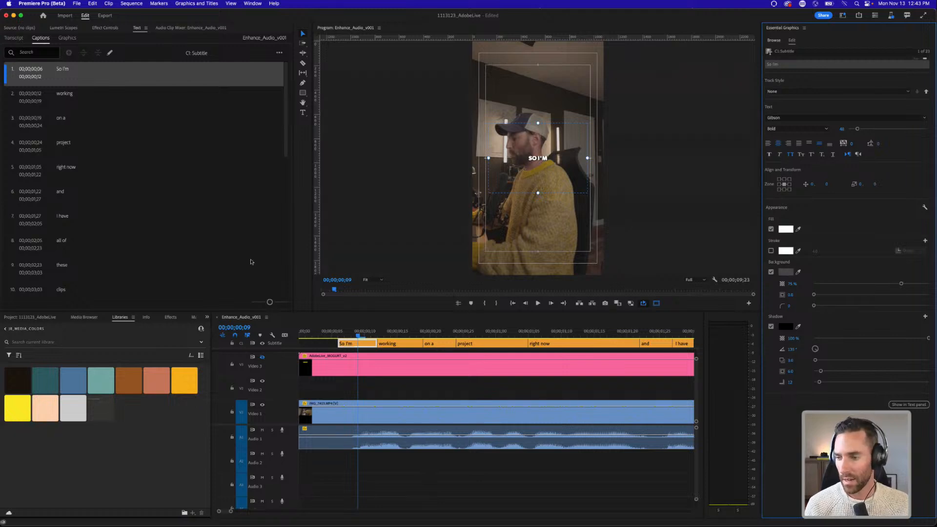
{"action": "left_click", "coordinate": [798, 272]}
{"action": "left_click", "coordinate": [58, 375]}
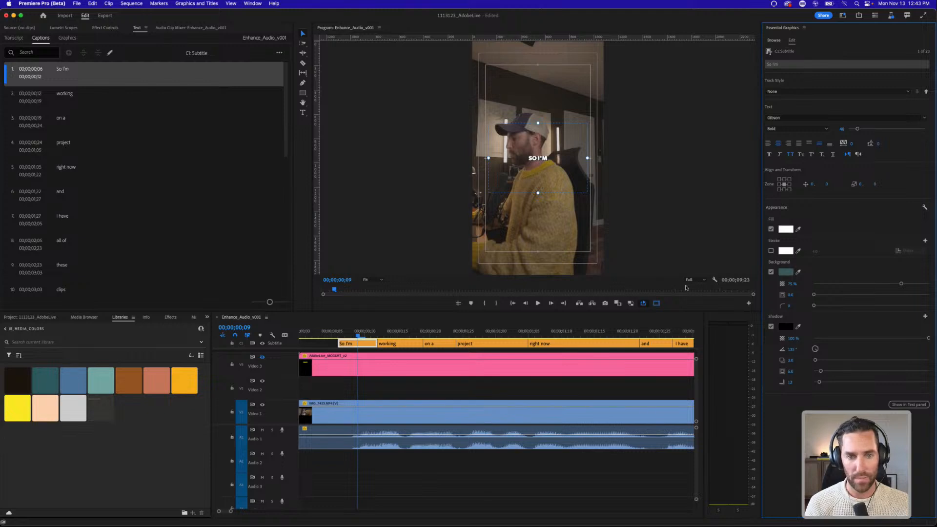
{"action": "left_click", "coordinate": [789, 294]}
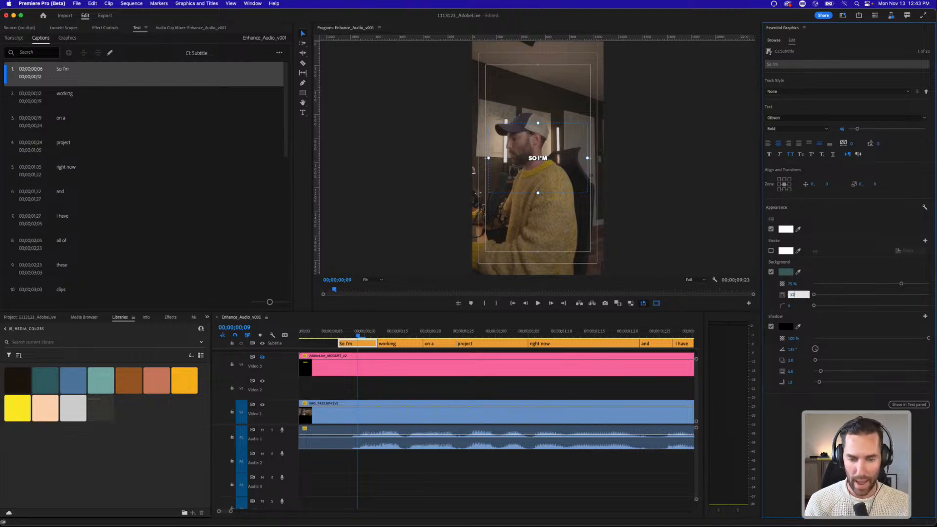
{"action": "key", "text": "Return"}
Step: Play from the first caption into "working" to check whether the new styling carries over
{"action": "left_click", "coordinate": [396, 387]}
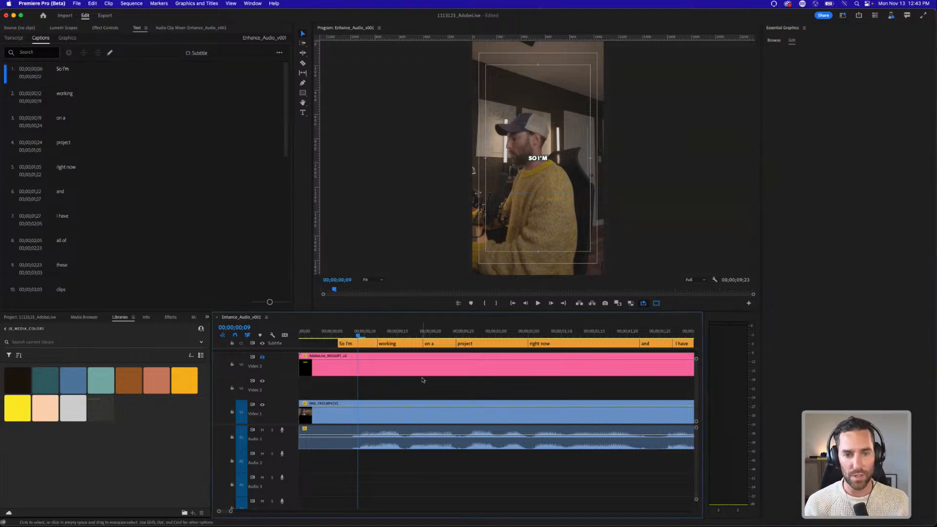
{"action": "key", "text": "space"}
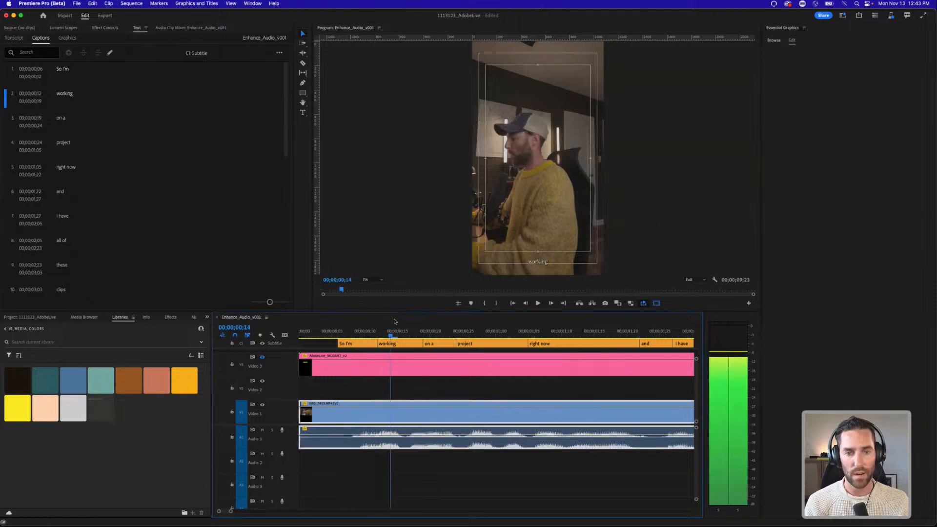
{"action": "key", "text": "space"}
Step: Reselect the "So I'm" caption and try to push its styling to the rest of the caption track
{"action": "left_click", "coordinate": [366, 345]}
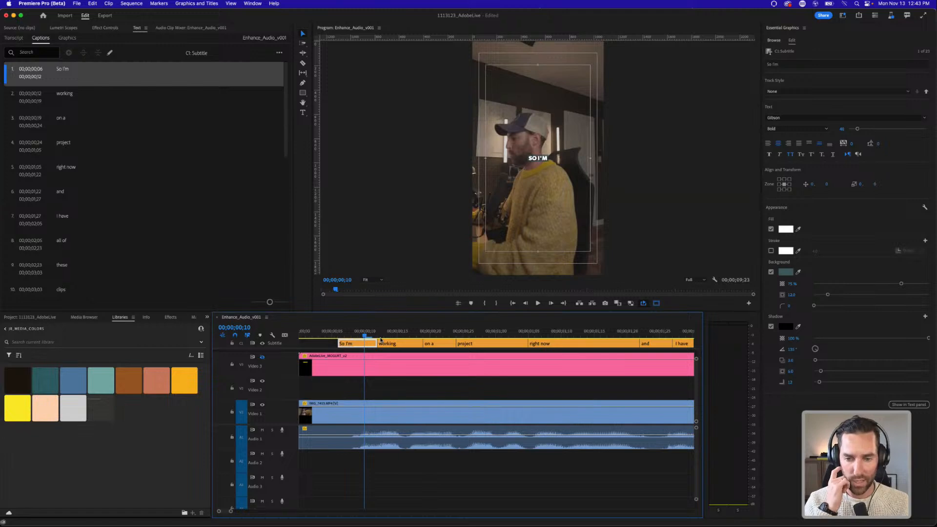
{"action": "key", "text": "minus"}
{"action": "key", "text": "minus"}
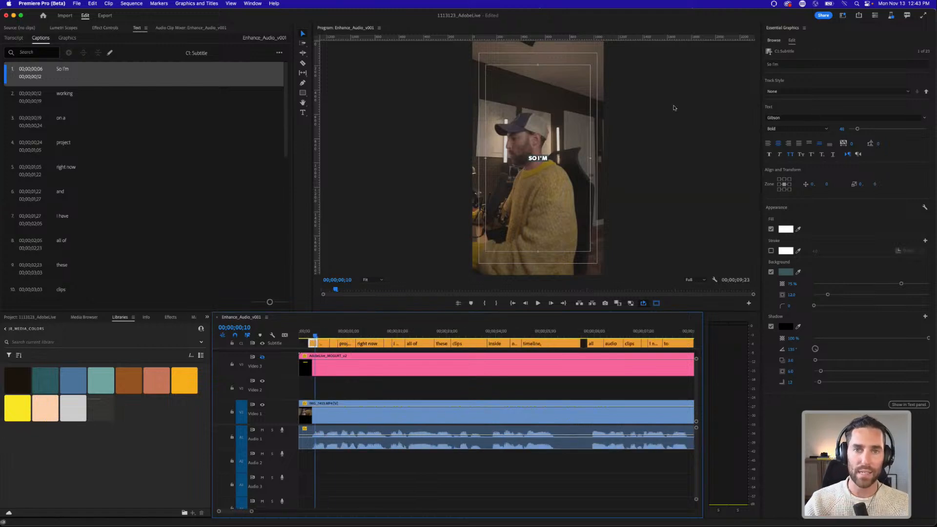
{"action": "left_click", "coordinate": [927, 91]}
{"action": "left_click", "coordinate": [487, 288]}
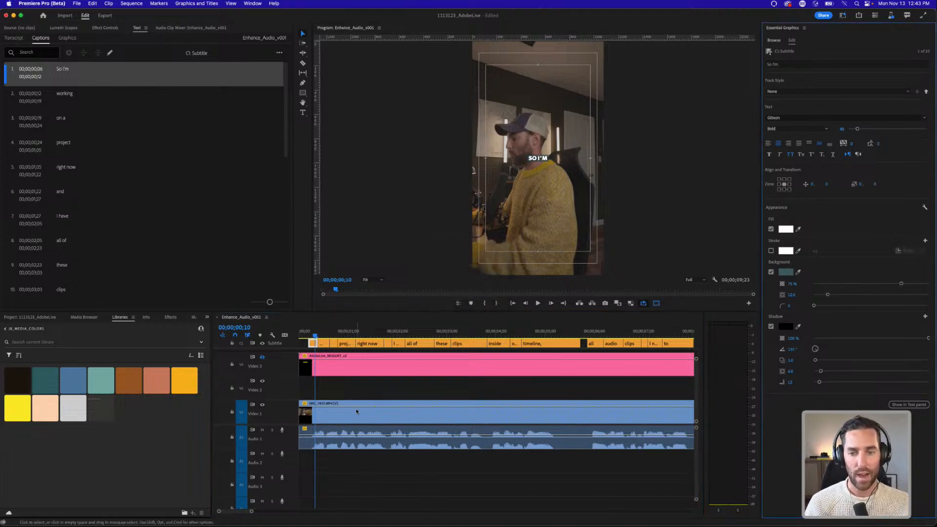
Step: Examine the "working", "on a" and "project" captions at their timeline positions to compare their styling with the first caption
{"action": "left_click", "coordinate": [351, 393]}
{"action": "key", "text": "equal"}
{"action": "key", "text": "equal"}
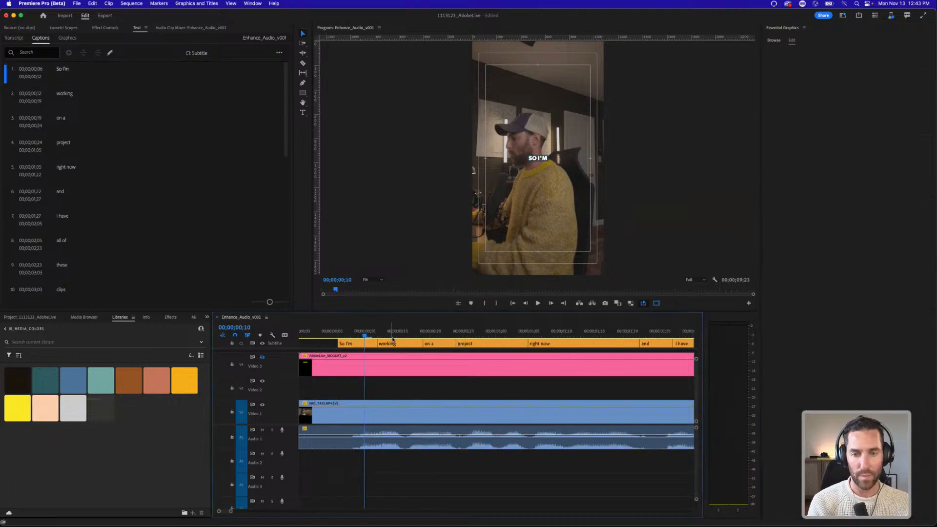
{"action": "left_click", "coordinate": [393, 337]}
{"action": "left_click", "coordinate": [471, 334]}
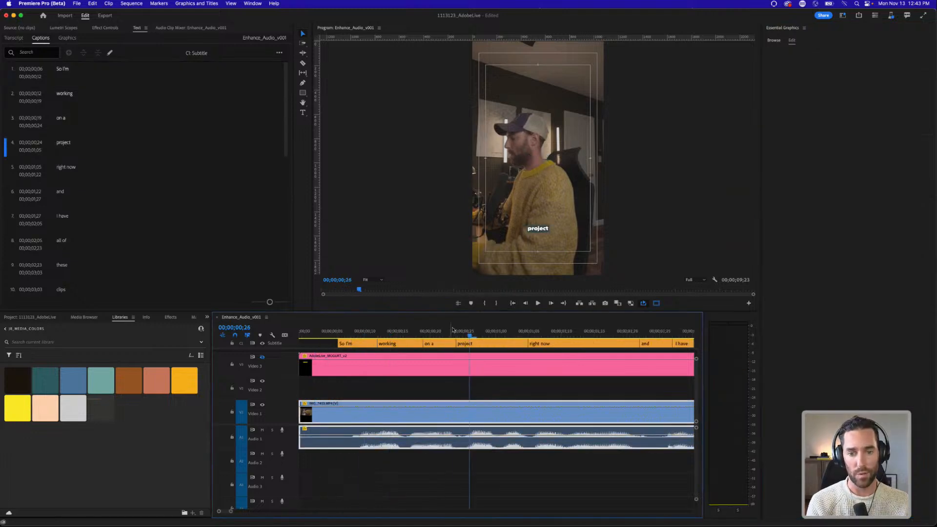
{"action": "left_click", "coordinate": [429, 334]}
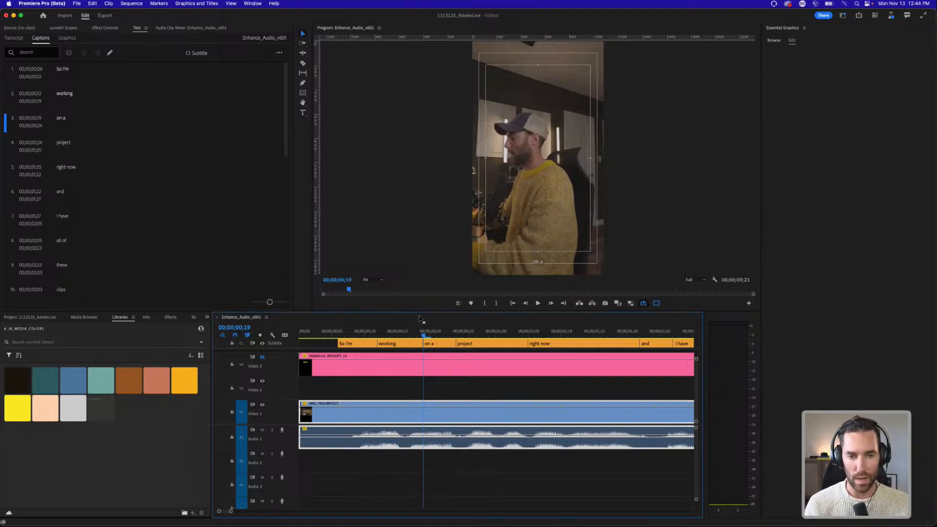
Step: Create a track style named Base_Captions from the styled "So I'm" caption
{"action": "left_click", "coordinate": [358, 334]}
{"action": "left_click", "coordinate": [355, 344]}
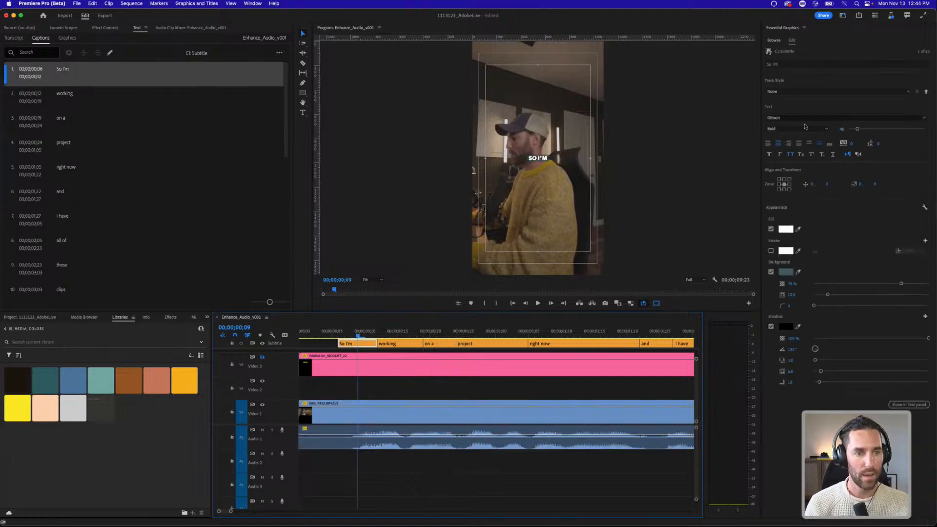
{"action": "left_click", "coordinate": [811, 92]}
{"action": "left_click", "coordinate": [795, 101]}
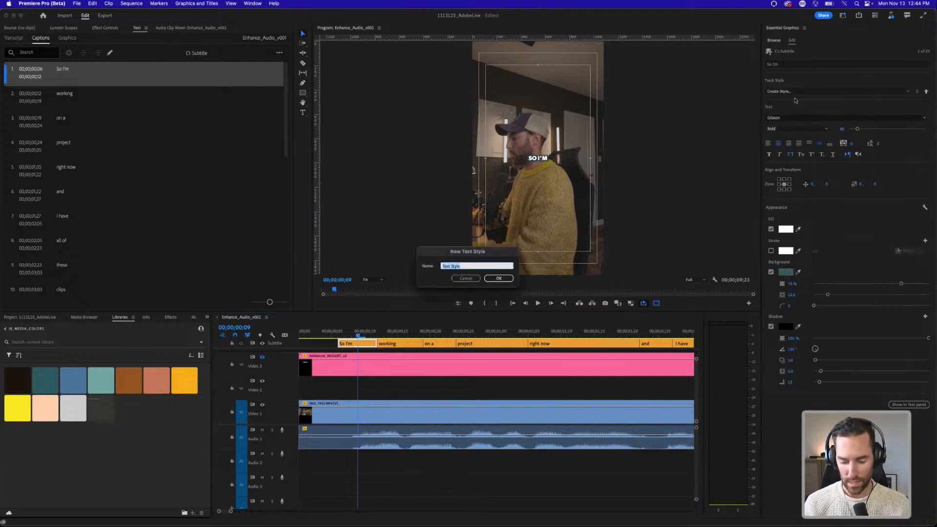
{"action": "type", "text": "Base_Cap"}
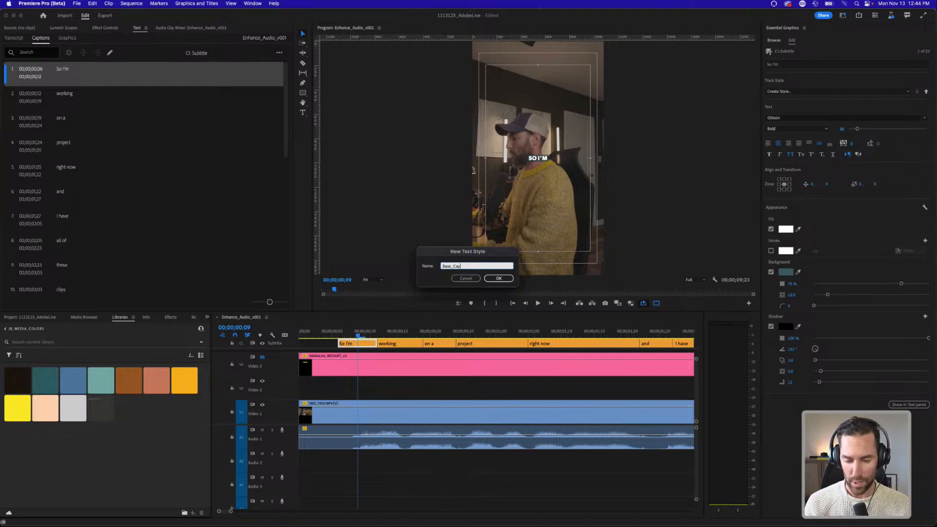
{"action": "type", "text": "tions"}
{"action": "key", "text": "Return"}
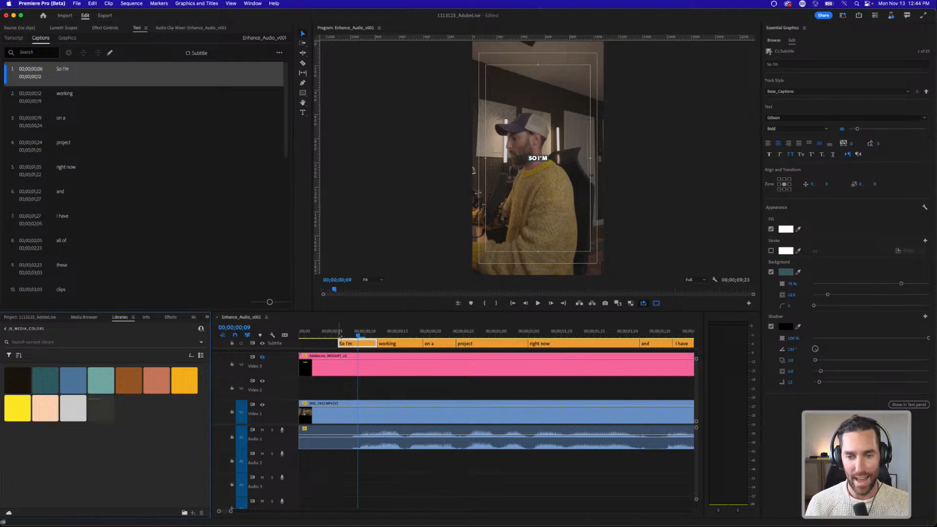
Step: Play the sequence from the first caption through "clips" to check the caption styling, and return to the start
{"action": "left_click", "coordinate": [339, 333]}
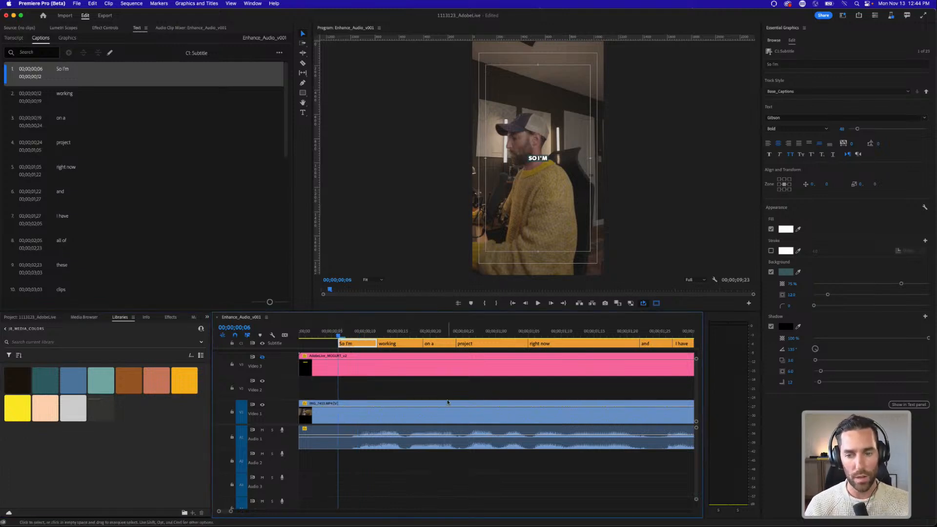
{"action": "key", "text": "space"}
{"action": "key", "text": "space"}
{"action": "key", "text": "minus"}
{"action": "key", "text": "minus"}
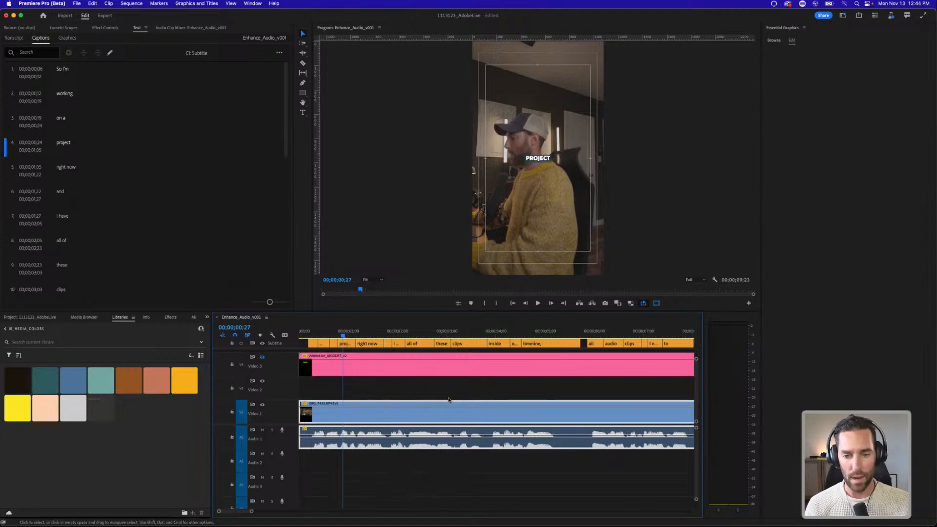
{"action": "key", "text": "XF86AudioRaiseVolume"}
{"action": "key", "text": "space"}
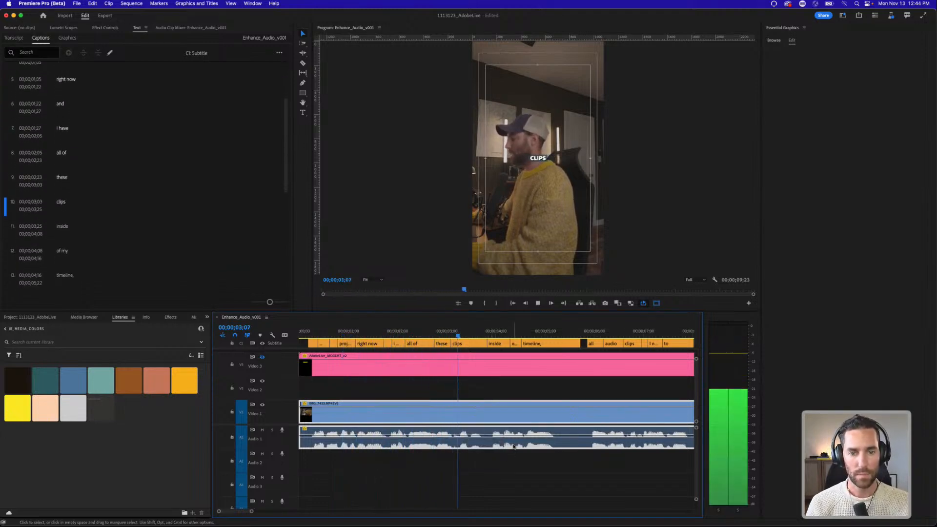
{"action": "key", "text": "space"}
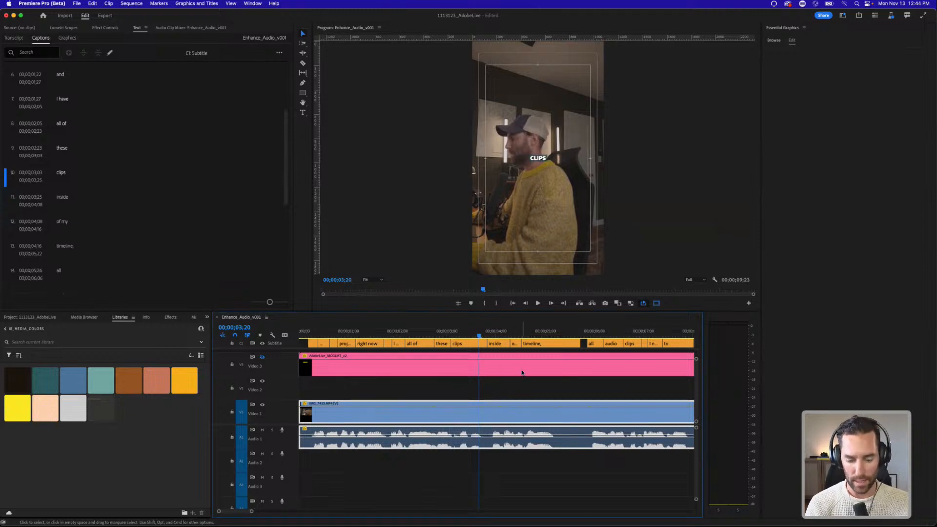
{"action": "key", "text": "minus"}
{"action": "left_click", "coordinate": [305, 335]}
{"action": "key", "text": "equal"}
{"action": "key", "text": "equal"}
{"action": "key", "text": "equal"}
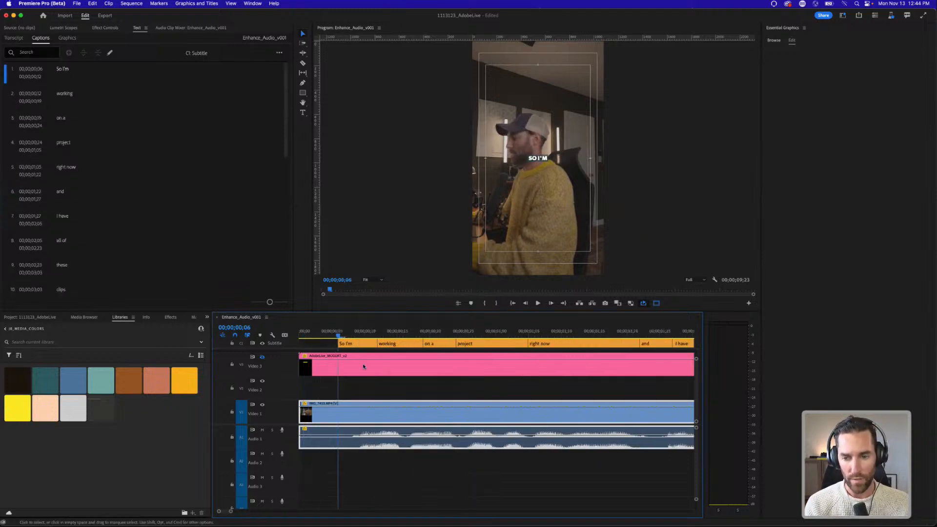
Step: Try upgrading all the captions on the subtitle track to graphics, and undo the conversion
{"action": "left_click", "coordinate": [361, 343]}
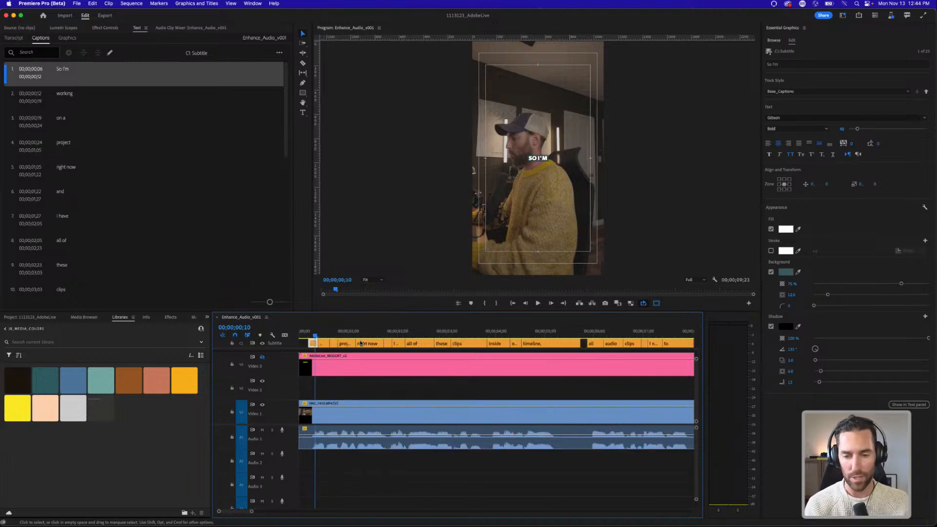
{"action": "key", "text": "backslash"}
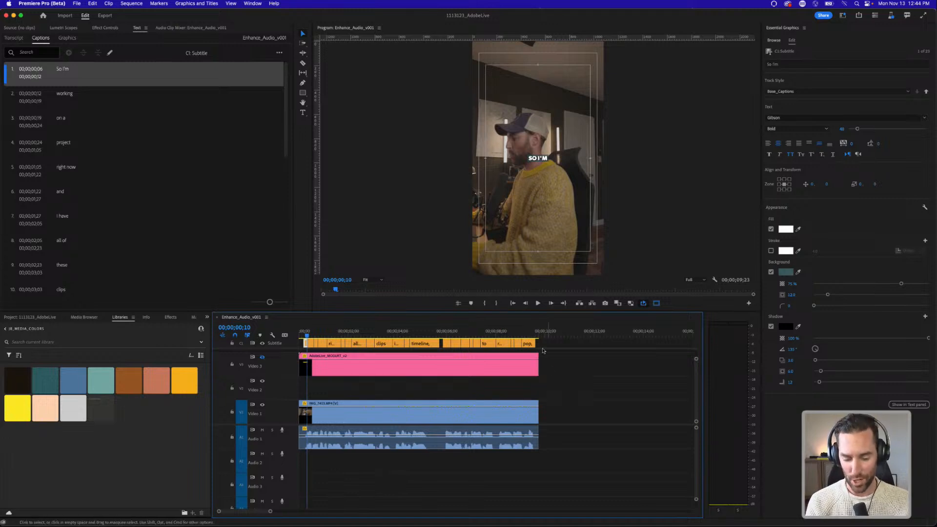
{"action": "left_click", "coordinate": [558, 347]}
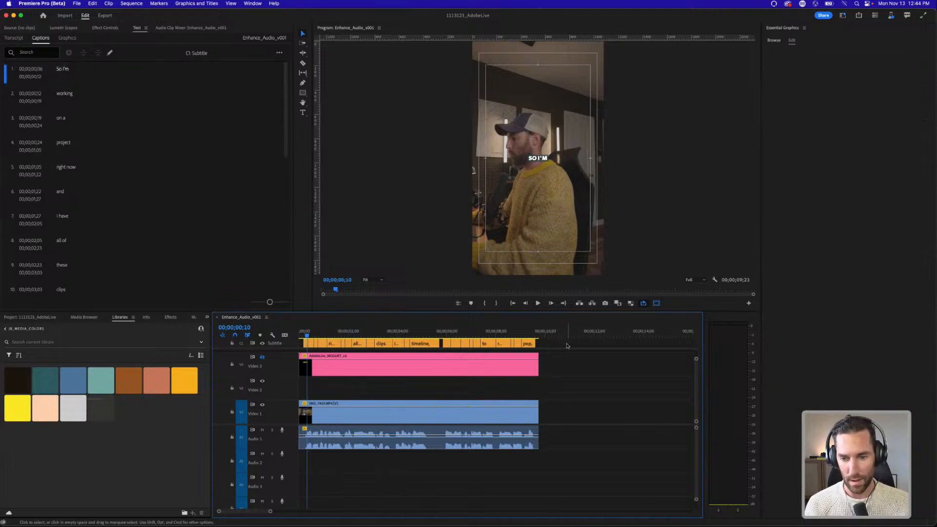
{"action": "left_click_drag", "start_coordinate": [585, 340], "coordinate": [301, 347]}
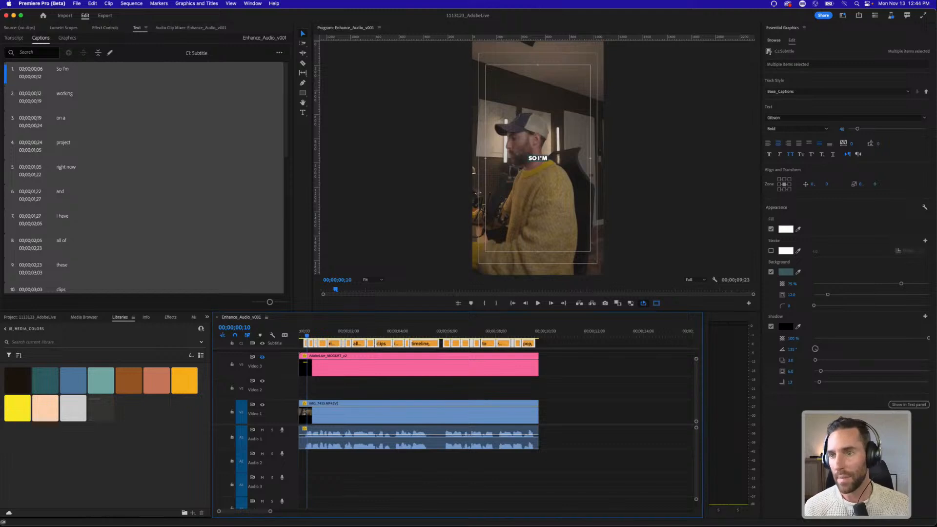
{"action": "left_click", "coordinate": [196, 5]}
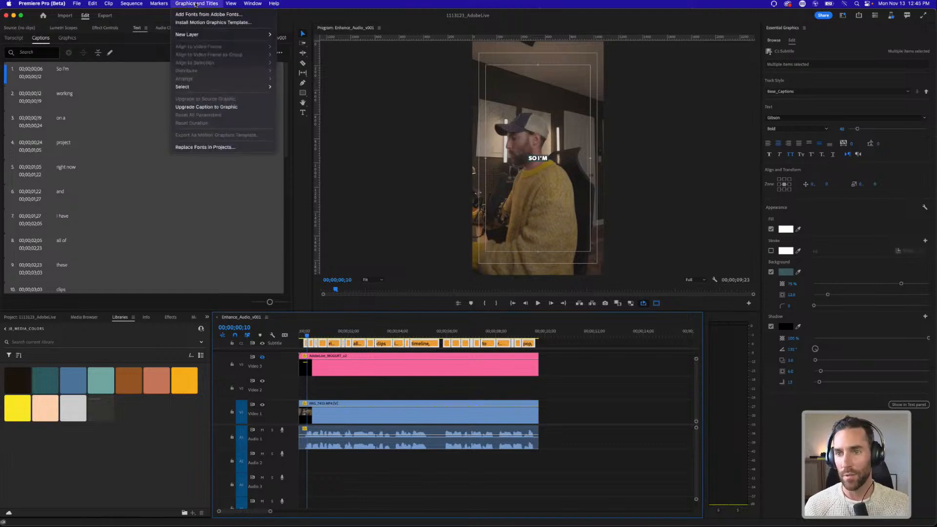
{"action": "left_click", "coordinate": [196, 108]}
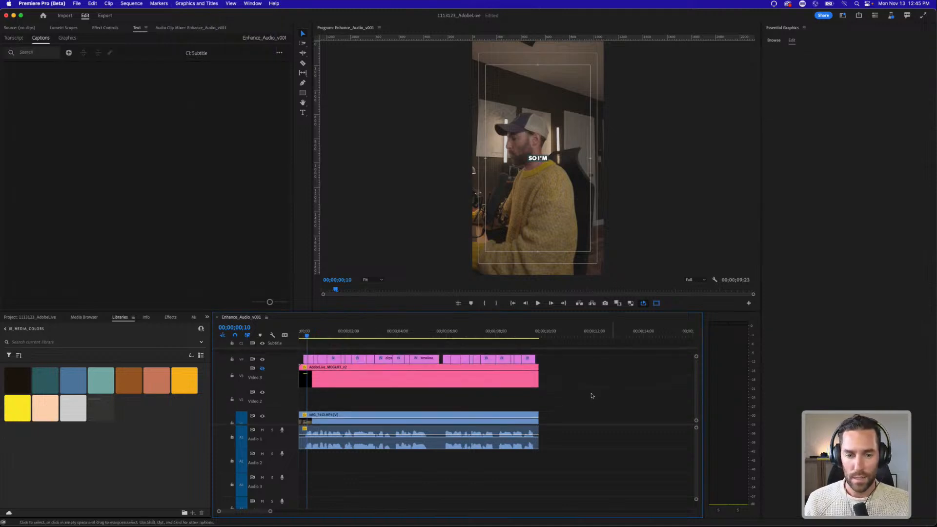
{"action": "key", "text": "equal"}
{"action": "key", "text": "equal"}
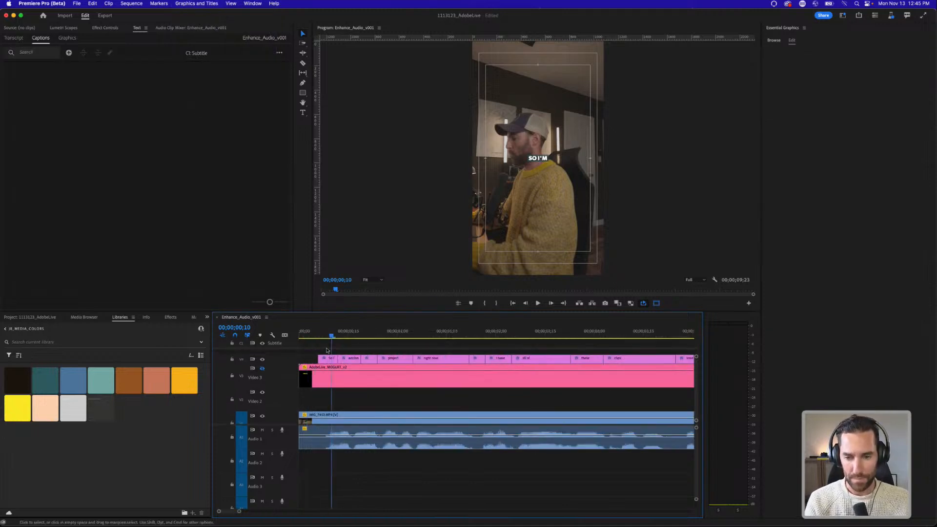
{"action": "key", "text": "super+z"}
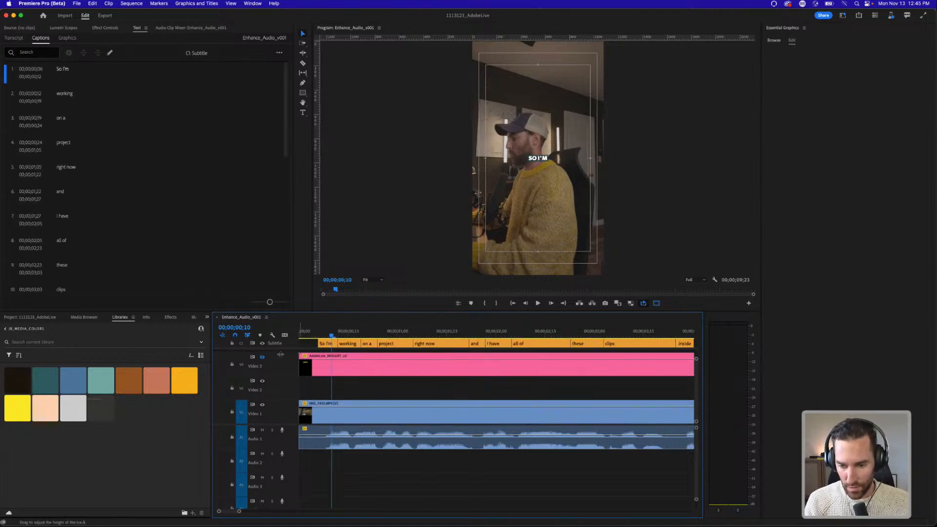
Step: Select every caption on the subtitle track and upgrade them all to graphics
{"action": "key", "text": "minus"}
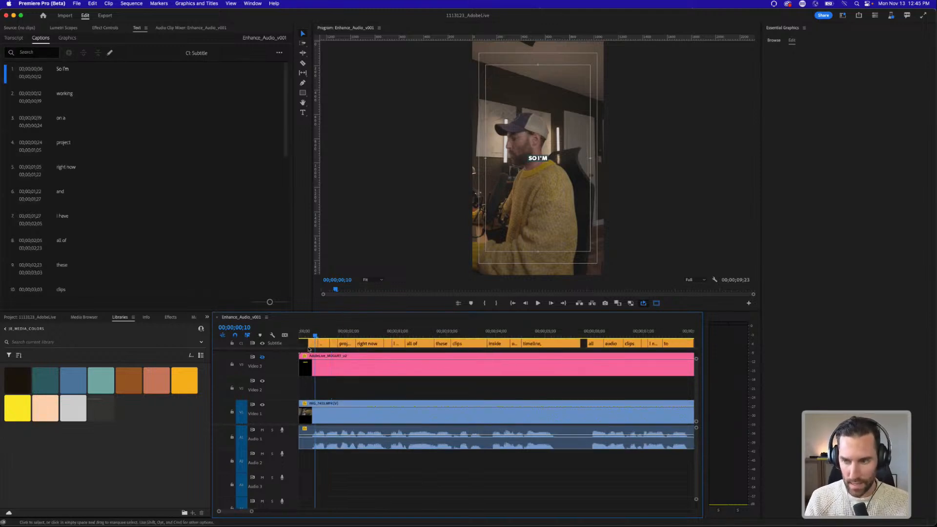
{"action": "key", "text": "minus"}
{"action": "left_click_drag", "start_coordinate": [561, 347], "coordinate": [303, 346]}
{"action": "left_click", "coordinate": [196, 4]}
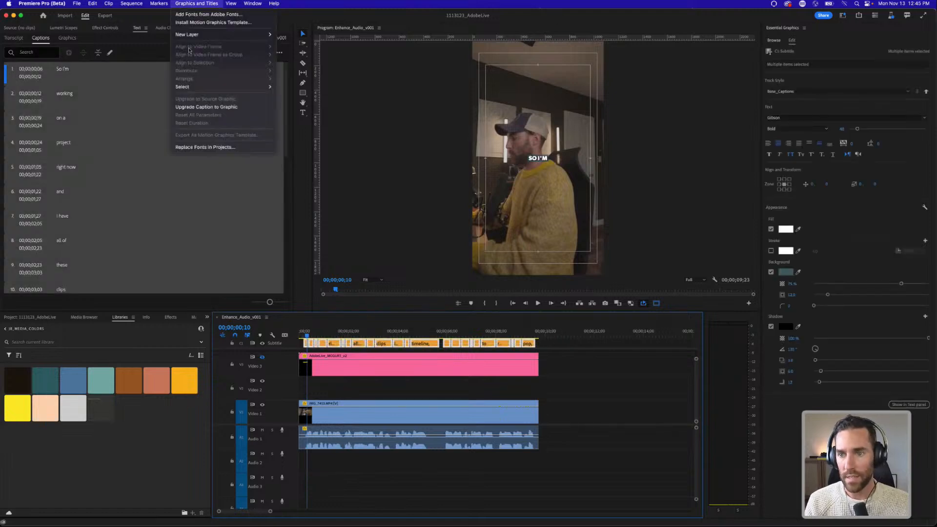
{"action": "left_click", "coordinate": [186, 109]}
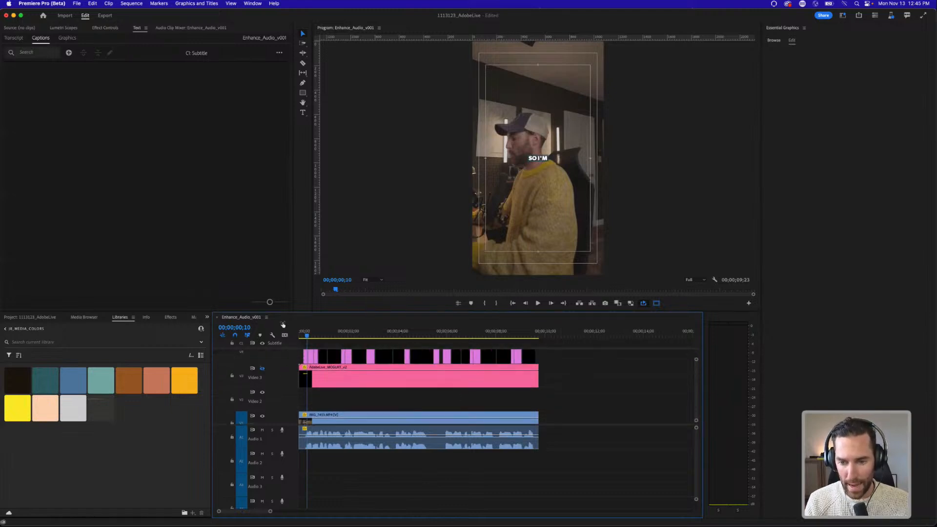
Step: Enlarge the Video 4 track, select the "So I'm" graphic clip with the playhead over it, and save the project
{"action": "scroll", "coordinate": [385, 362], "scroll_direction": "up", "scroll_amount": 3}
{"action": "key", "text": "="}
{"action": "key", "text": "="}
{"action": "key", "text": "="}
{"action": "left_click", "coordinate": [345, 332]}
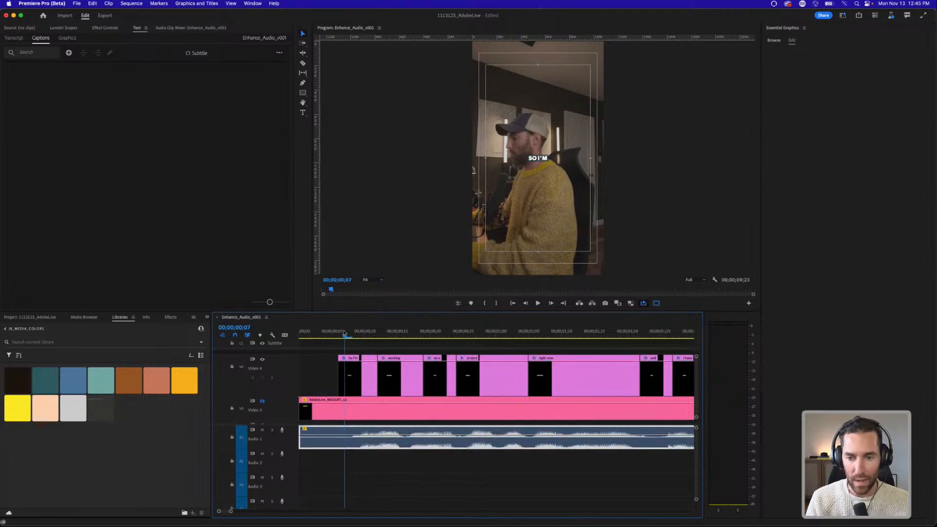
{"action": "left_click_drag", "start_coordinate": [344, 332], "coordinate": [351, 334]}
{"action": "left_click", "coordinate": [357, 383]}
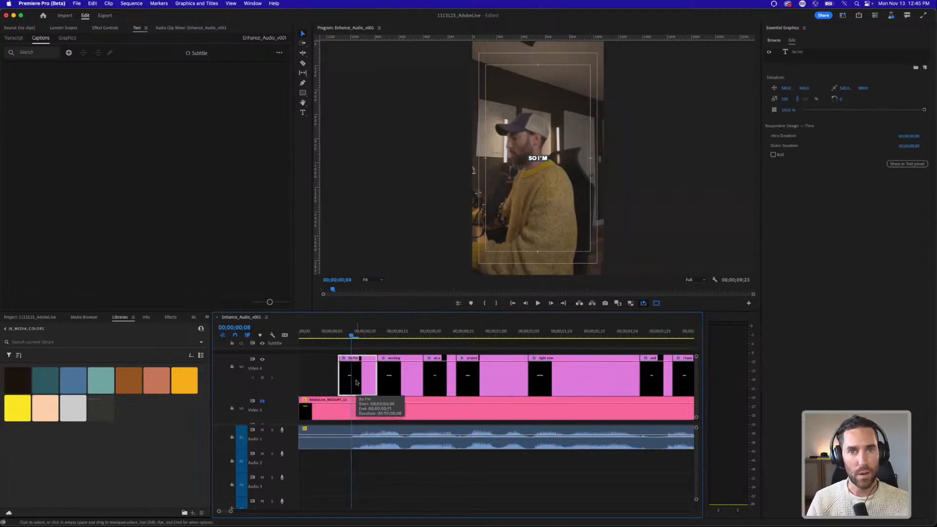
{"action": "key", "text": "minus"}
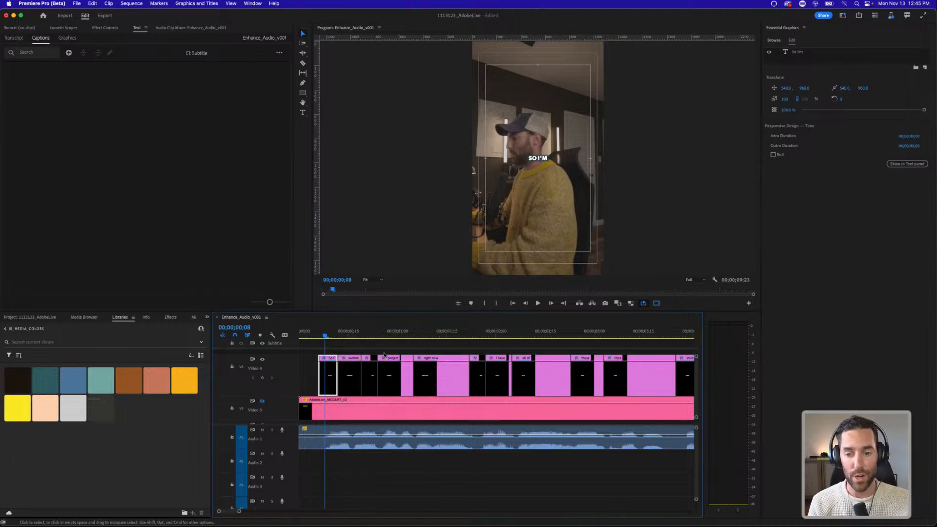
{"action": "key", "text": "minus"}
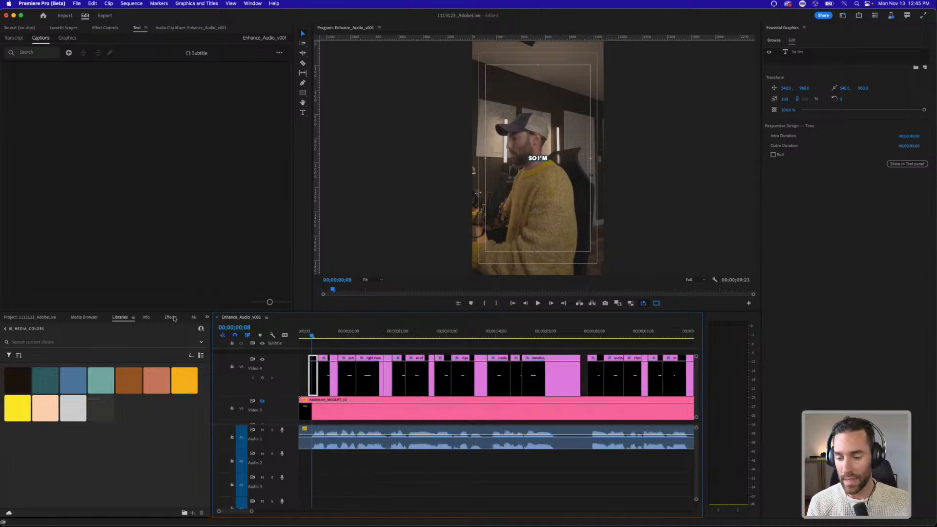
{"action": "key", "text": "super+s"}
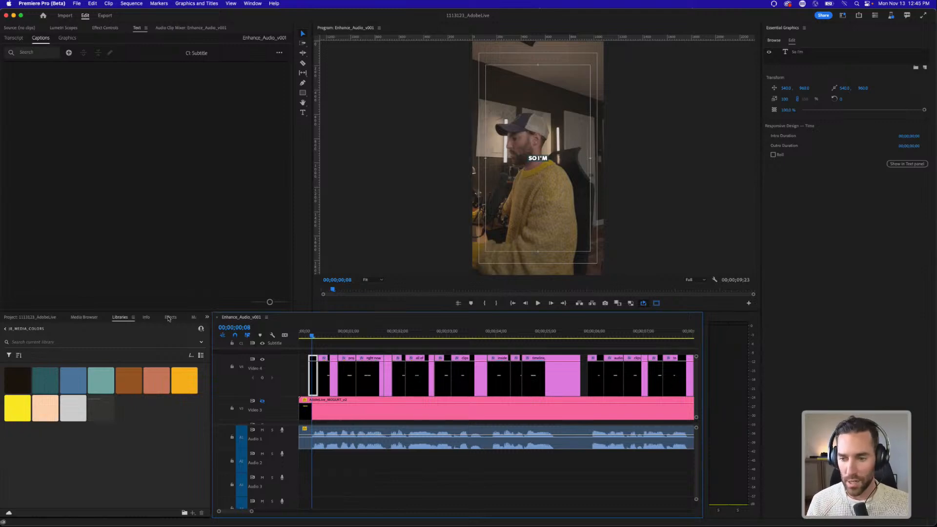
Step: Search the effects for "zoom" to look for text zoom presets, and clear the search
{"action": "left_click", "coordinate": [169, 318]}
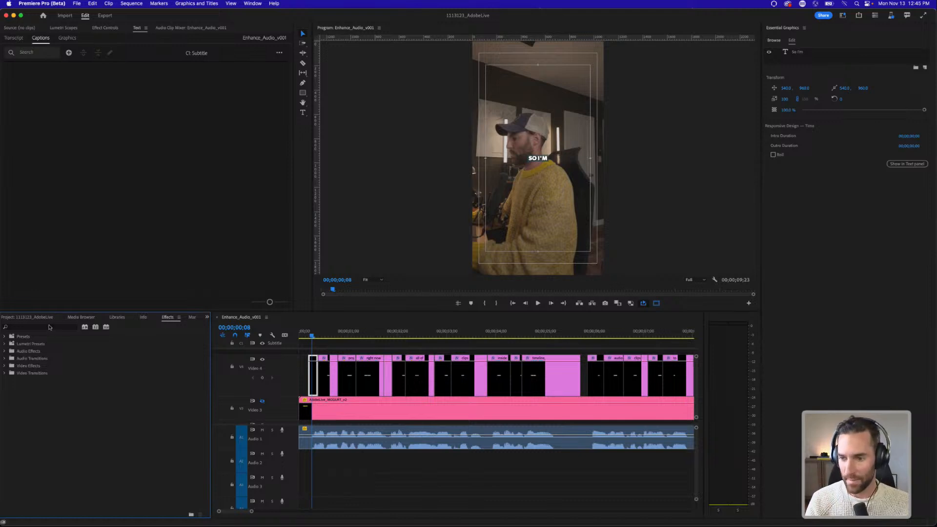
{"action": "left_click", "coordinate": [49, 326]}
{"action": "type", "text": "zoom"}
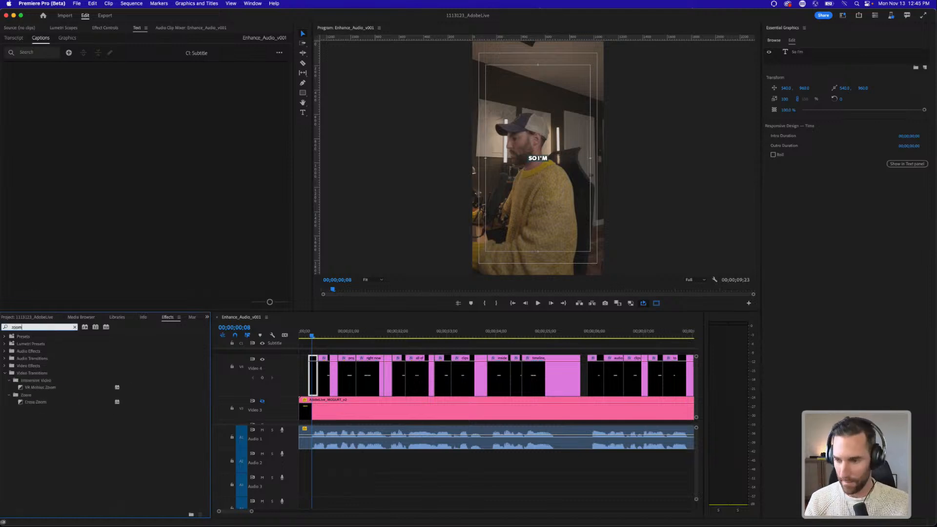
{"action": "left_click", "coordinate": [10, 395]}
{"action": "left_click", "coordinate": [5, 374]}
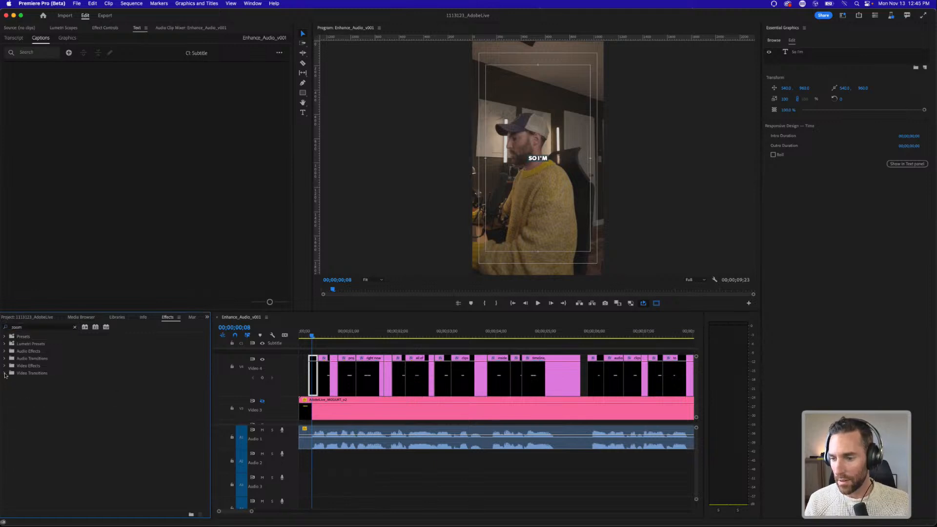
{"action": "left_click", "coordinate": [74, 328]}
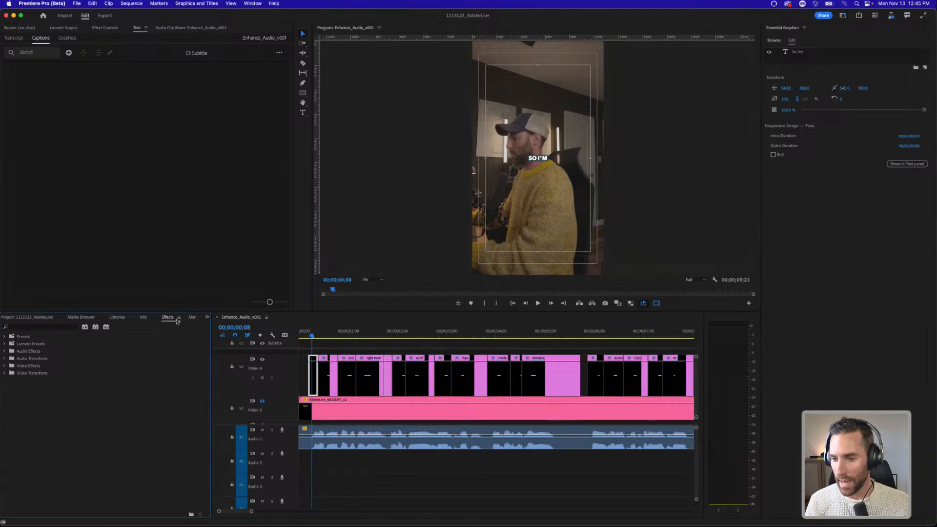
Step: Import the Zoom Text preset file from the Zoom-text-transitions folder in Downloads into the effects
{"action": "left_click", "coordinate": [179, 317]}
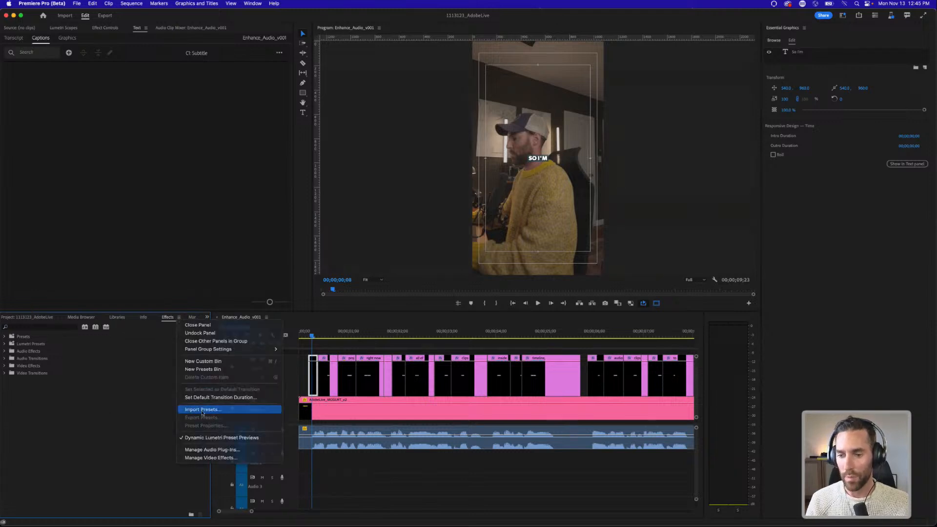
{"action": "left_click", "coordinate": [202, 409]}
{"action": "left_click", "coordinate": [358, 156]}
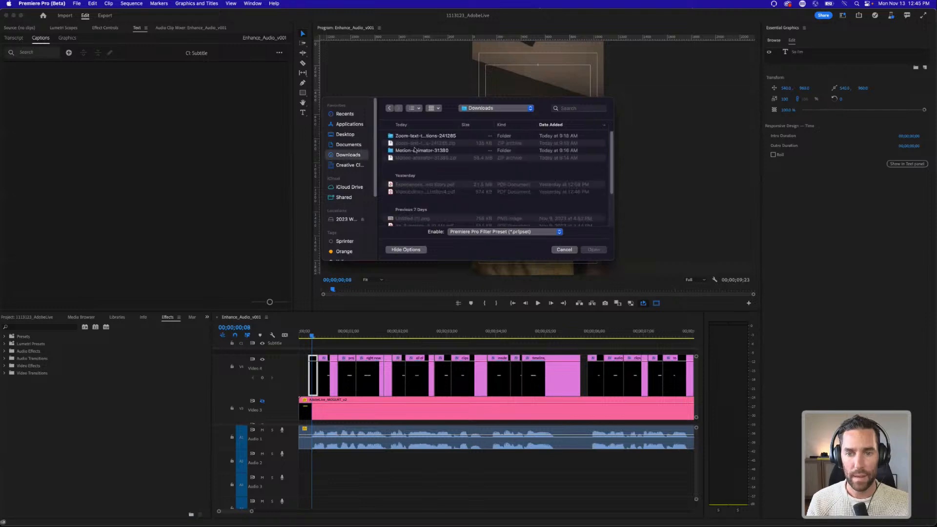
{"action": "double_click", "coordinate": [411, 137]}
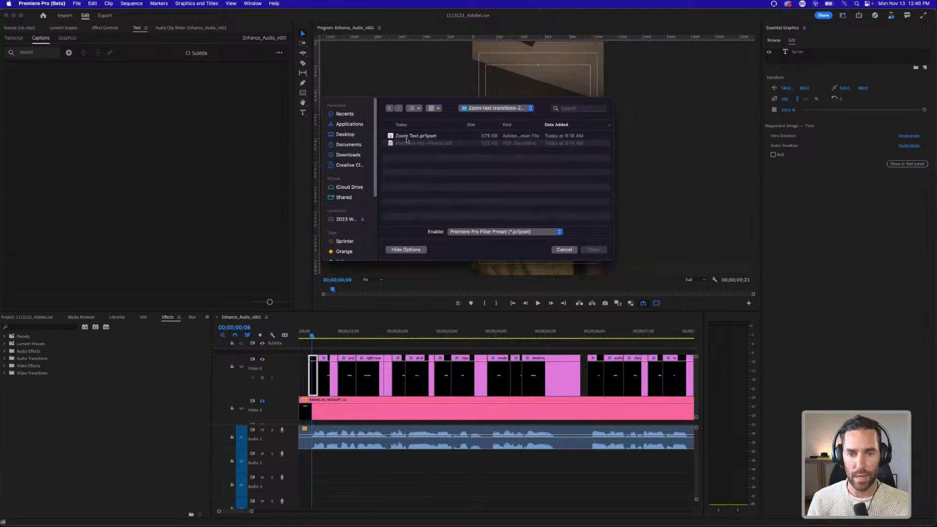
{"action": "double_click", "coordinate": [407, 137]}
Step: Find the Zoom Text Transitions presets with the search "zoom" and apply Transition 01 IN to the "So I'm" graphic clip
{"action": "left_click", "coordinate": [58, 326]}
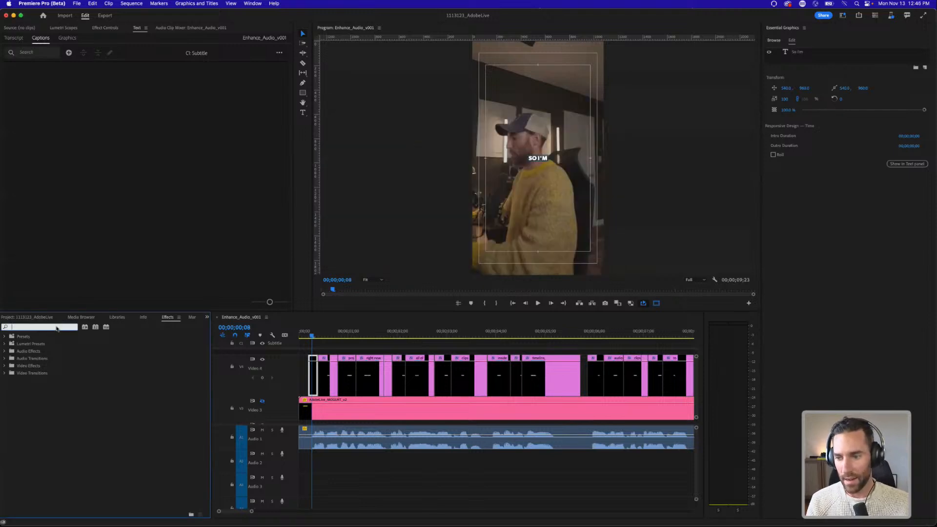
{"action": "type", "text": "zoom"}
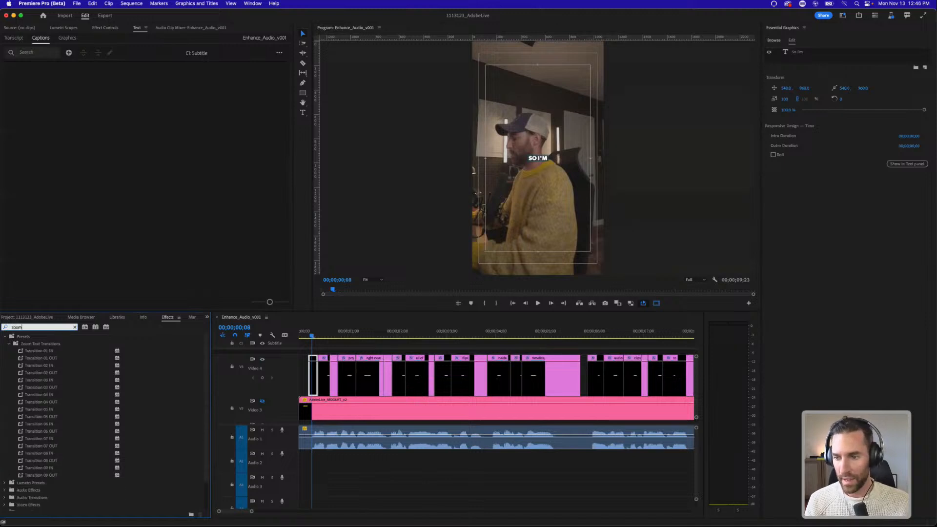
{"action": "left_click", "coordinate": [49, 351]}
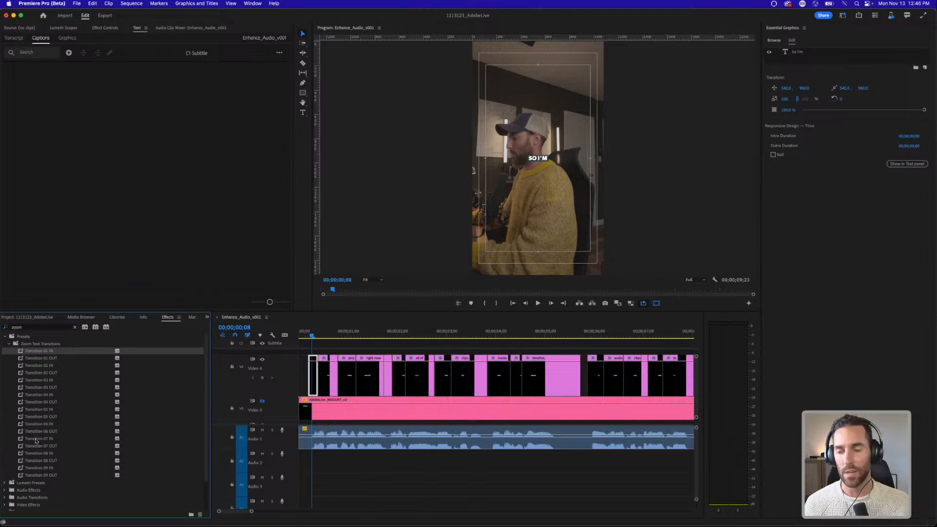
{"action": "left_click", "coordinate": [27, 358]}
{"action": "double_click", "coordinate": [29, 351]}
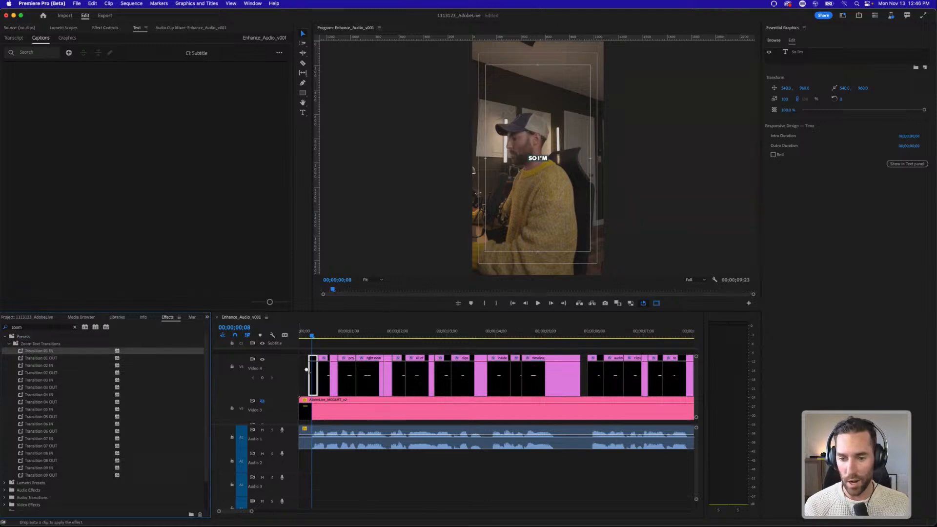
{"action": "left_click", "coordinate": [344, 469]}
Step: Play the "So I'm" graphic from its start to check the zoom-in transition, and return to its first frame
{"action": "key", "text": "equal"}
{"action": "key", "text": "equal"}
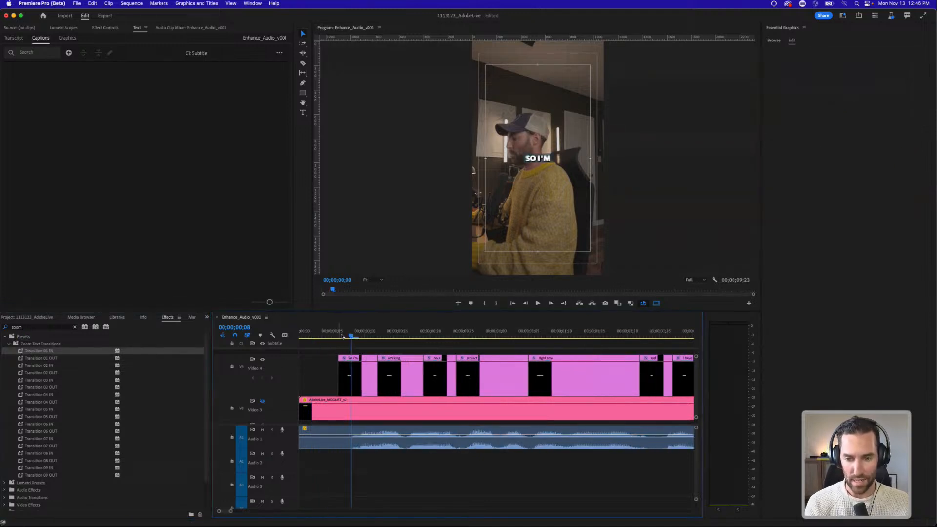
{"action": "key", "text": "Left"}
{"action": "key", "text": "Left"}
{"action": "key", "text": "Left"}
{"action": "key", "text": "space"}
{"action": "key", "text": "space"}
{"action": "left_click", "coordinate": [337, 332]}
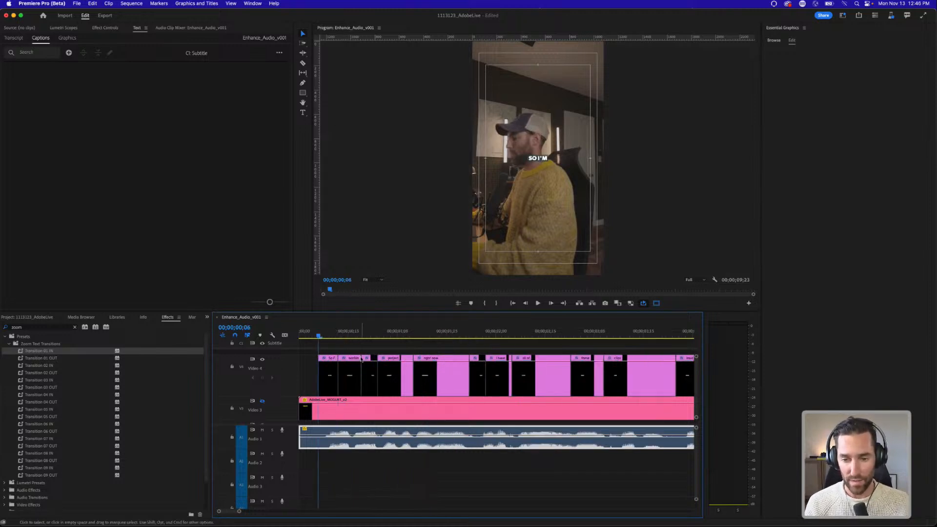
Step: Apply the Transition 01 IN preset to all caption graphic clips on Video 4 at once
{"action": "key", "text": "minus"}
{"action": "key", "text": "minus"}
{"action": "key", "text": "minus"}
{"action": "left_click_drag", "start_coordinate": [592, 380], "coordinate": [301, 372]}
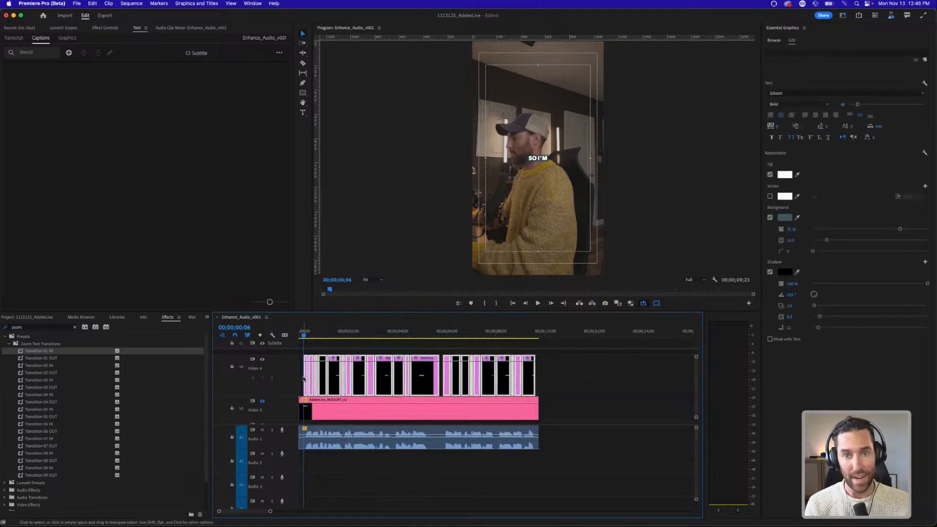
{"action": "left_click_drag", "start_coordinate": [30, 351], "coordinate": [338, 366]}
{"action": "left_click", "coordinate": [538, 366]}
Step: Play the sequence from the first caption to check the zoom-in transition across the caption graphics
{"action": "key", "text": "equal"}
{"action": "key", "text": "equal"}
{"action": "key", "text": "equal"}
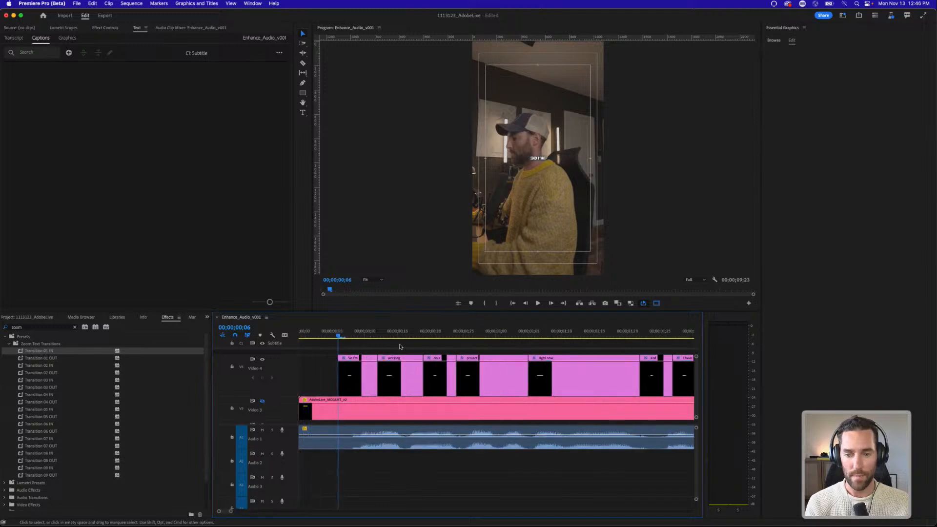
{"action": "key", "text": "space"}
{"action": "key", "text": "space"}
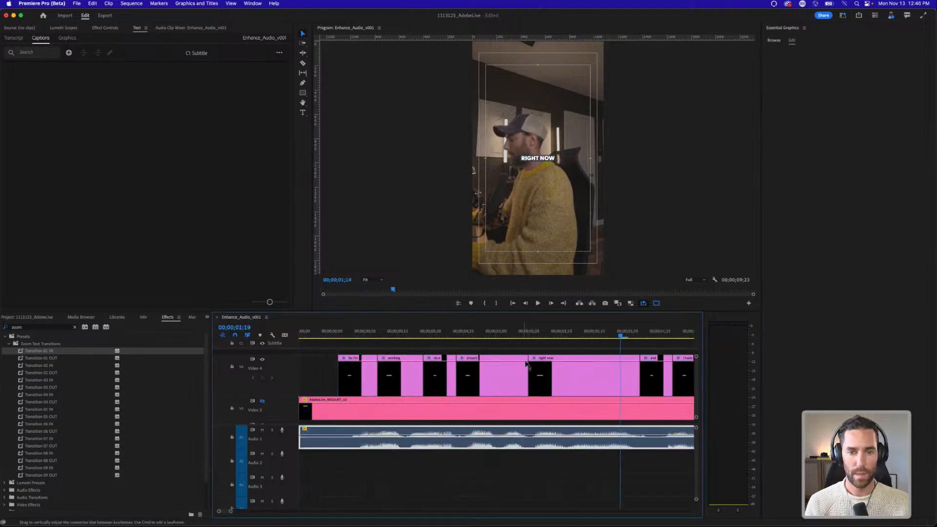
{"action": "key", "text": "minus"}
{"action": "key", "text": "minus"}
{"action": "key", "text": "space"}
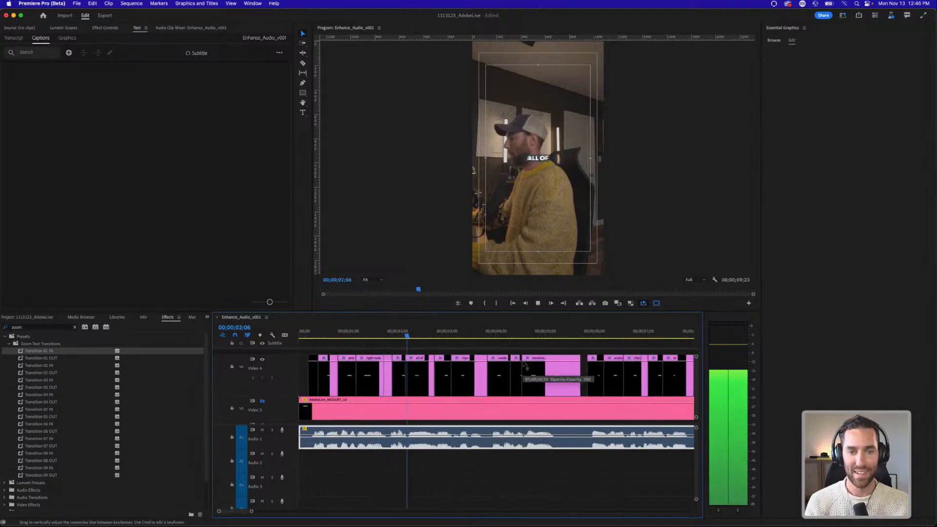
{"action": "key", "text": "minus"}
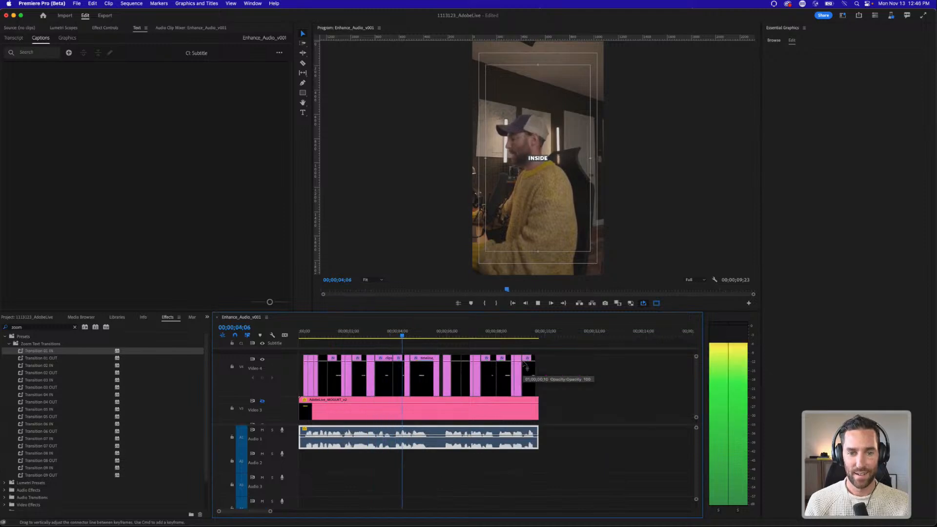
{"action": "key", "text": "space"}
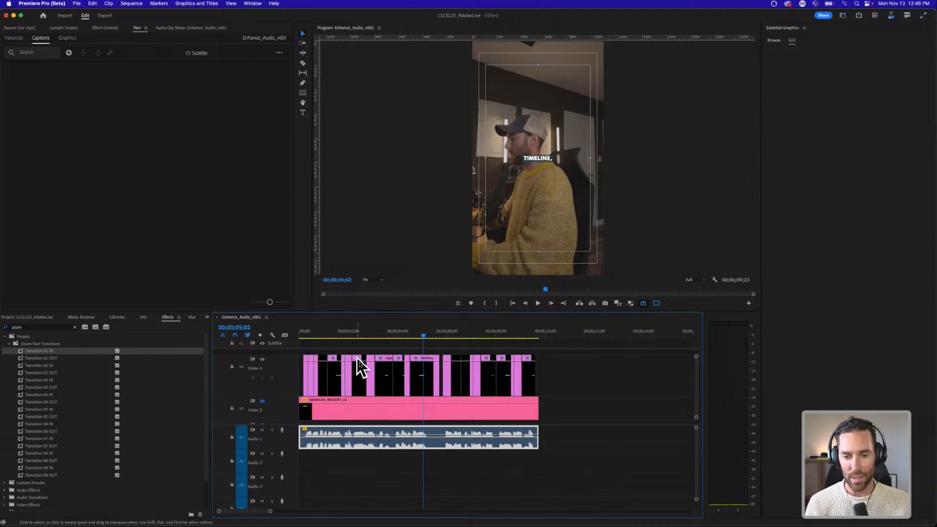
Step: Select the "all of" graphic clip on Video 4 and look at the option for upgrading it to a source graphic
{"action": "key", "text": "equal"}
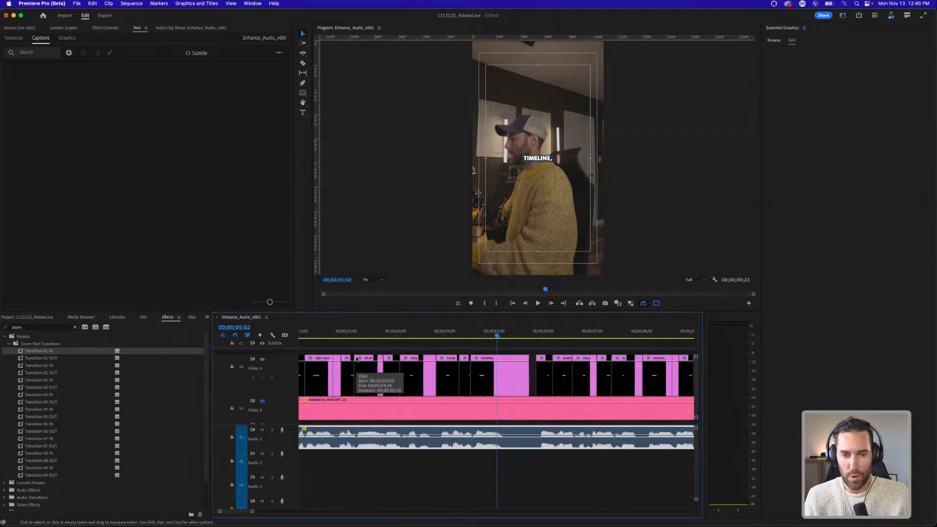
{"action": "left_click", "coordinate": [384, 334]}
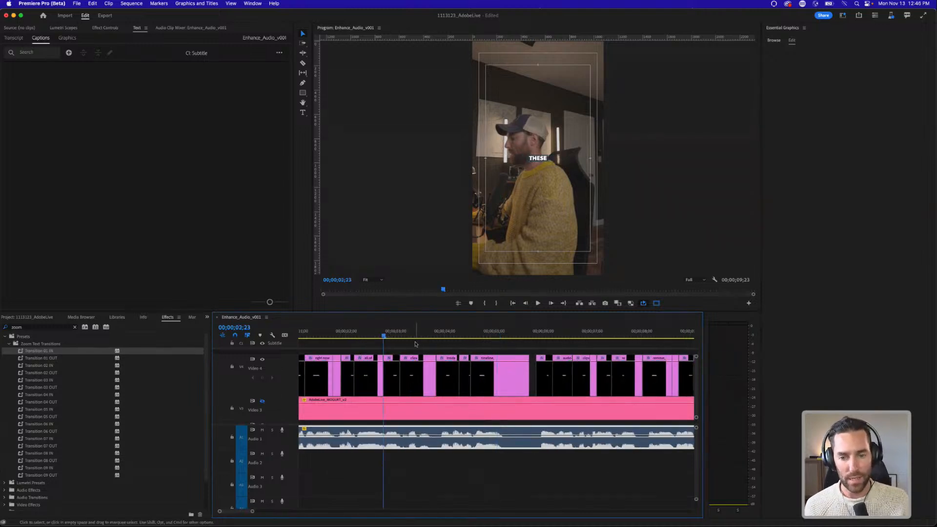
{"action": "key", "text": "equal"}
{"action": "left_click", "coordinate": [452, 339]}
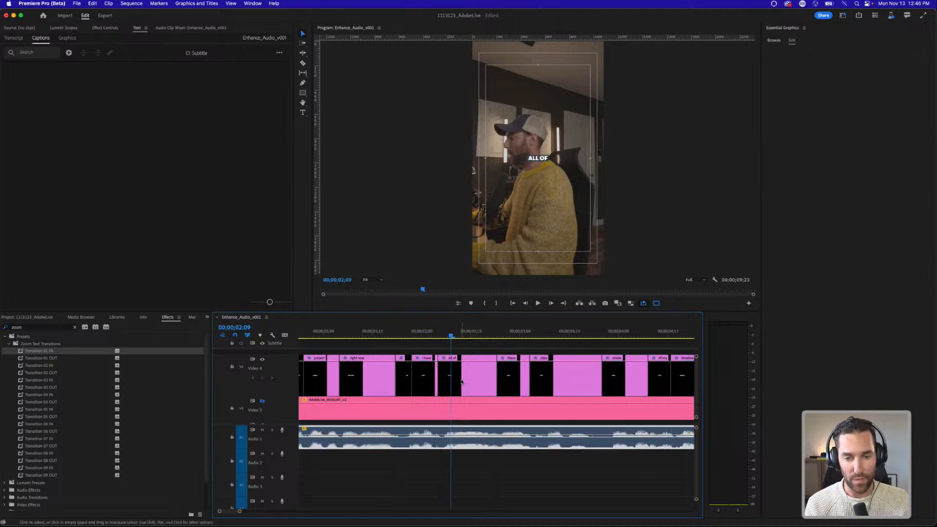
{"action": "left_click", "coordinate": [461, 382]}
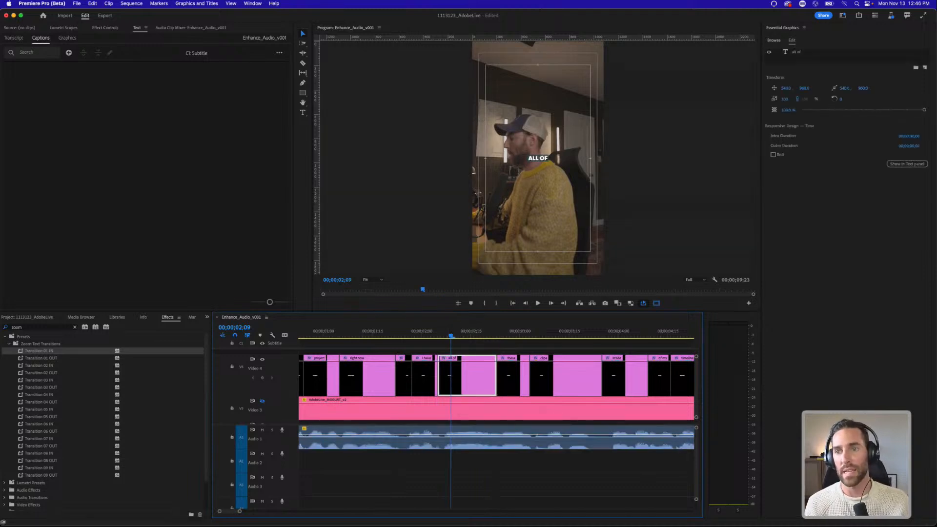
{"action": "left_click", "coordinate": [197, 4]}
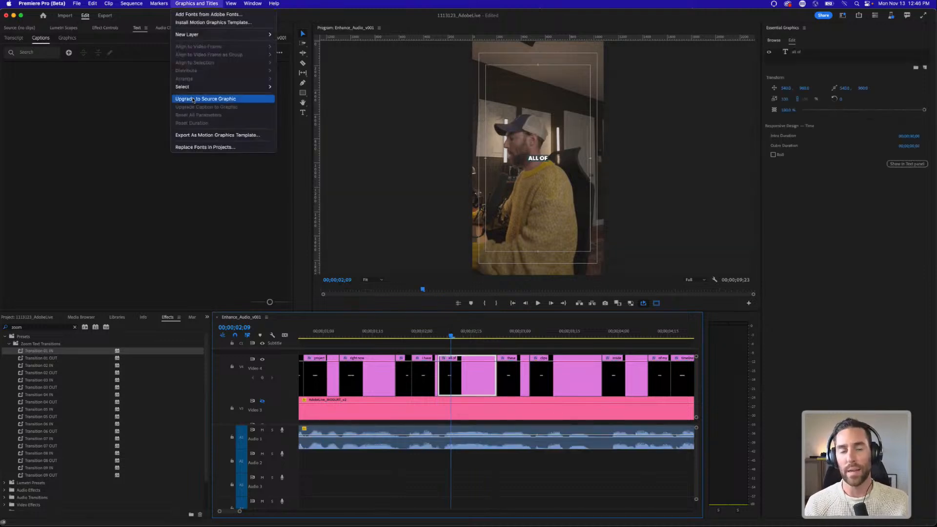
{"action": "left_click", "coordinate": [198, 4]}
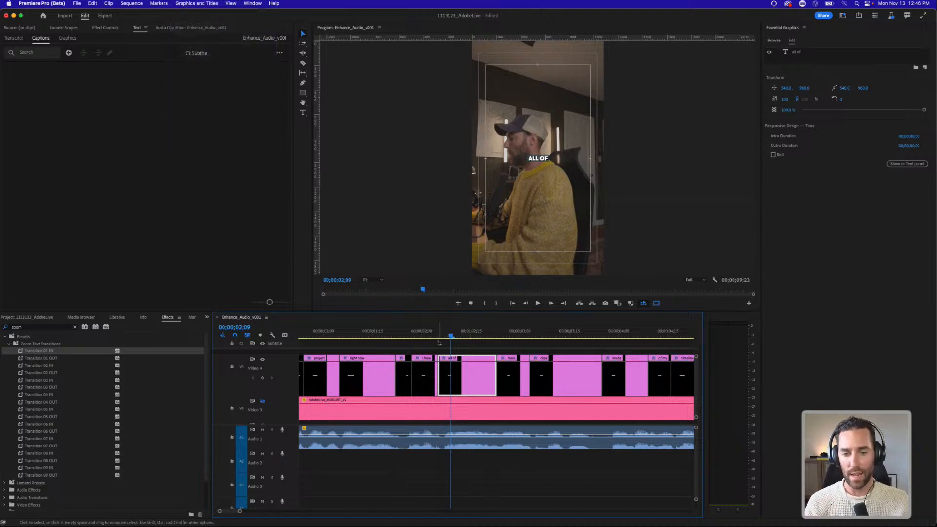
Step: Save the project and clear the "zoom" search from the effects
{"action": "left_click", "coordinate": [438, 343]}
{"action": "key", "text": "minus"}
{"action": "key", "text": "minus"}
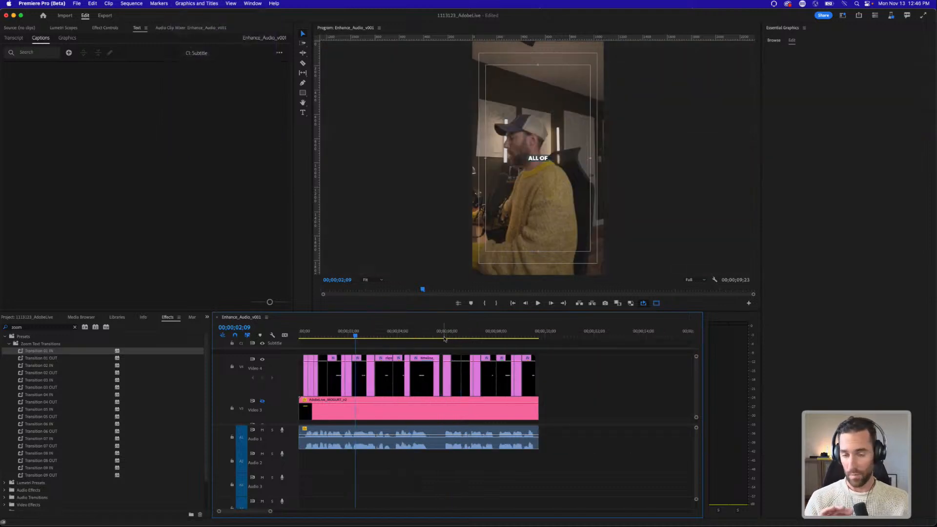
{"action": "key", "text": "super+s"}
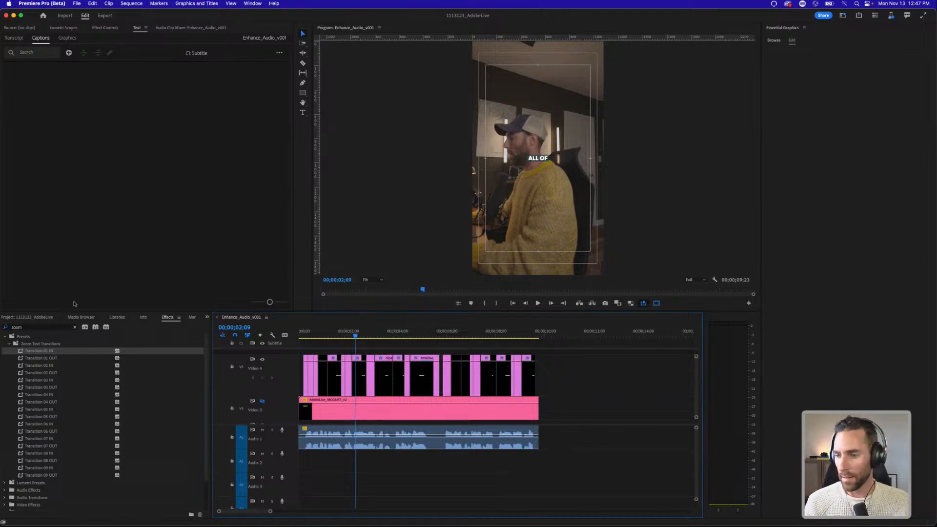
{"action": "left_click", "coordinate": [75, 327]}
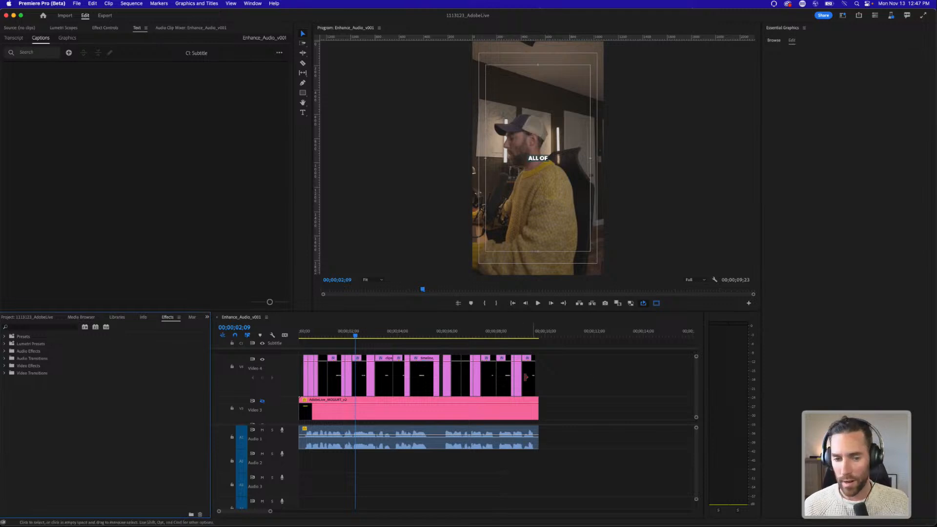
{"action": "left_click", "coordinate": [564, 372]}
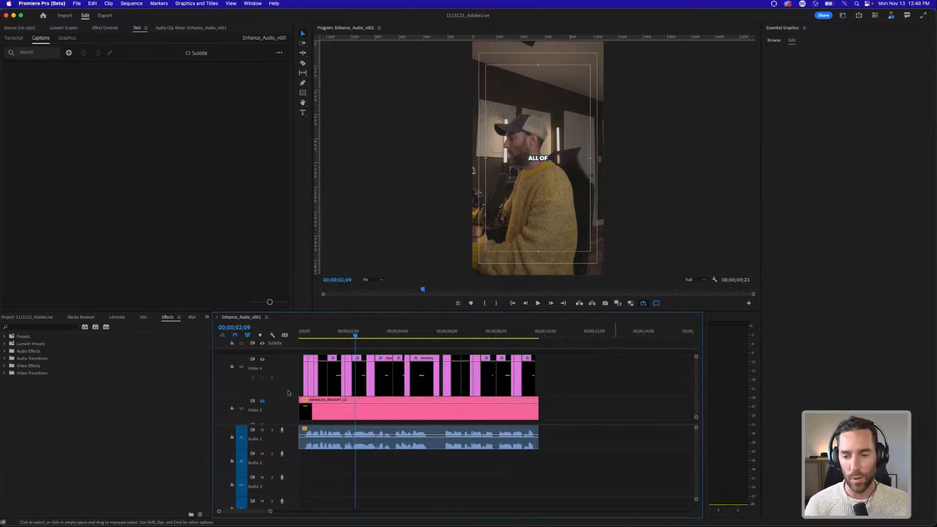
Step: Show the Video 3 title track and view the title over the captions at 00;00;01;14
{"action": "left_click", "coordinate": [262, 401]}
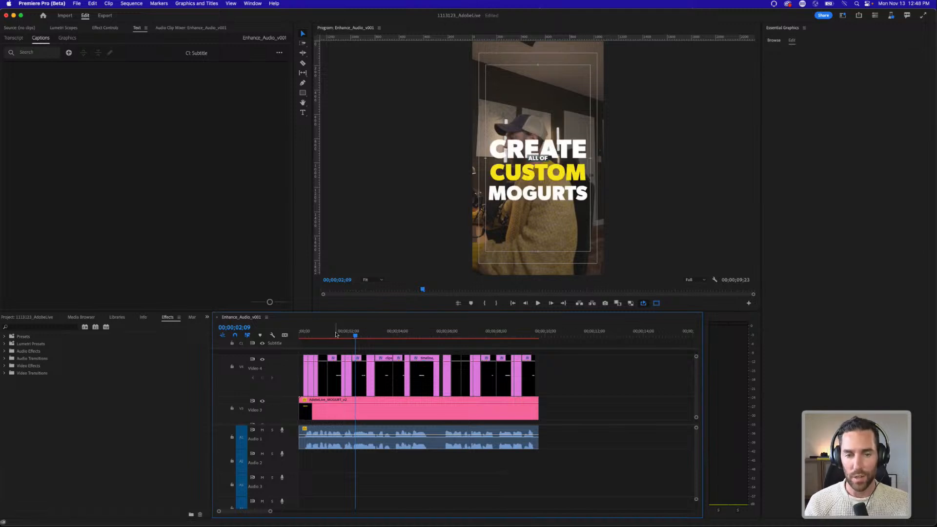
{"action": "left_click", "coordinate": [336, 334]}
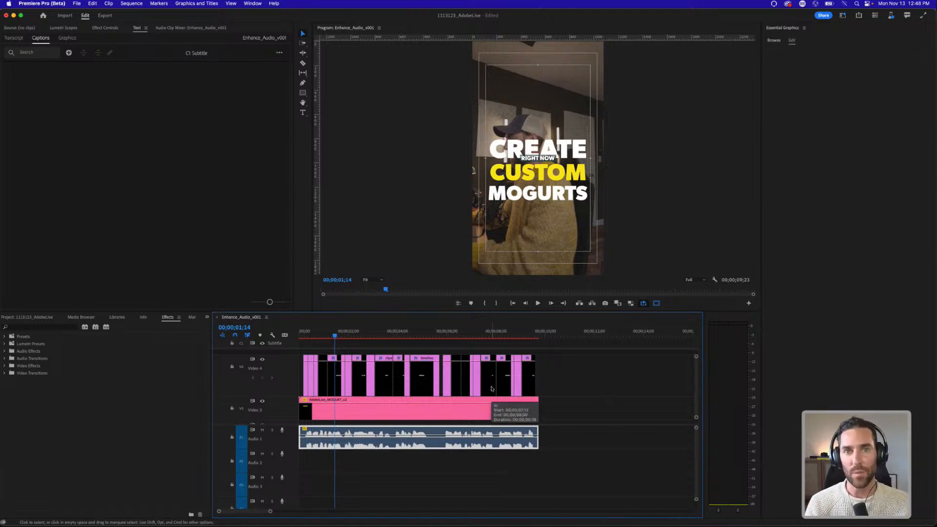
{"action": "left_click", "coordinate": [575, 377]}
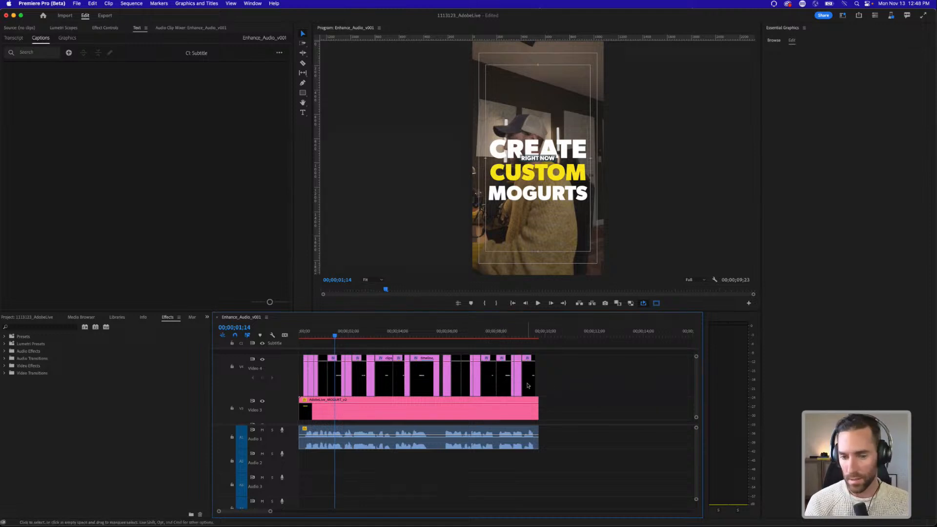
Step: Hide the Video 4 and Video 3 tracks and switch to the color workspace with the footage clip selected
{"action": "left_click", "coordinate": [262, 360]}
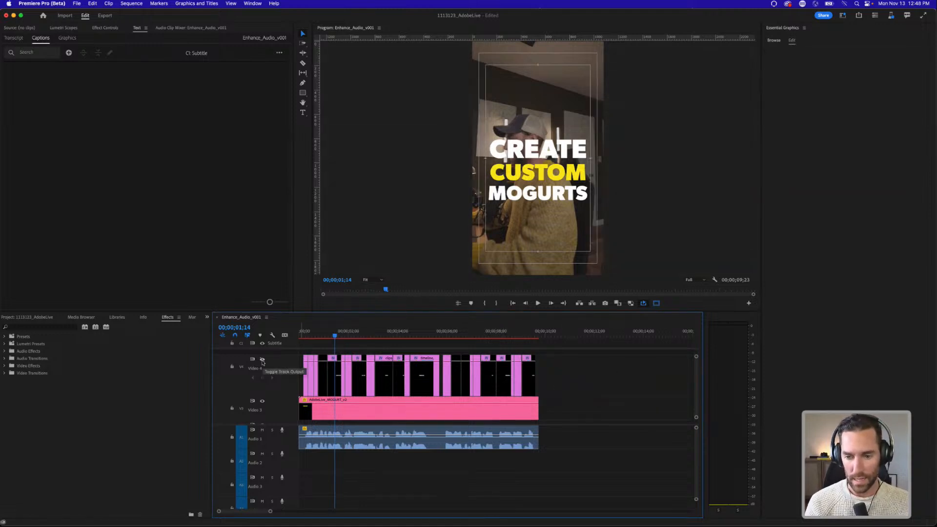
{"action": "left_click", "coordinate": [263, 401]}
{"action": "left_click", "coordinate": [417, 446]}
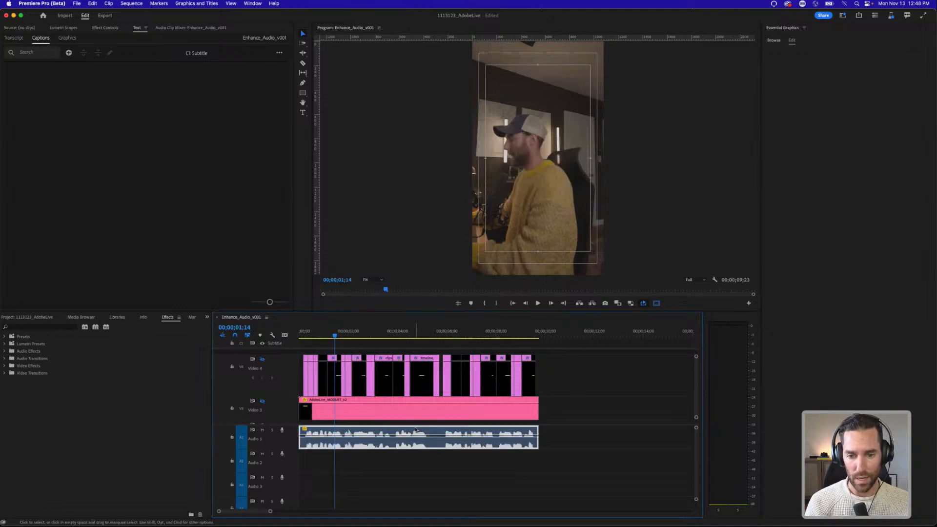
{"action": "scroll", "coordinate": [416, 425], "scroll_direction": "down", "scroll_amount": 1}
{"action": "left_click", "coordinate": [843, 15]}
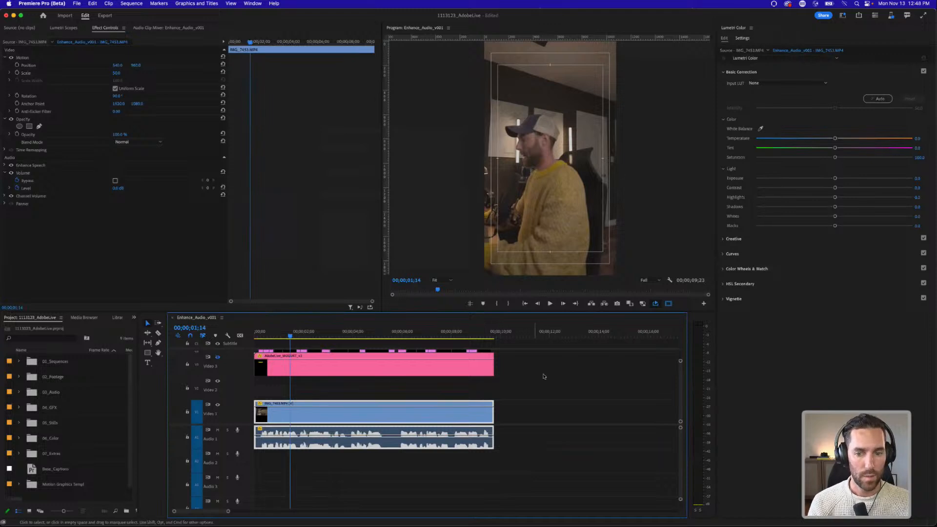
{"action": "key", "text": "super+s"}
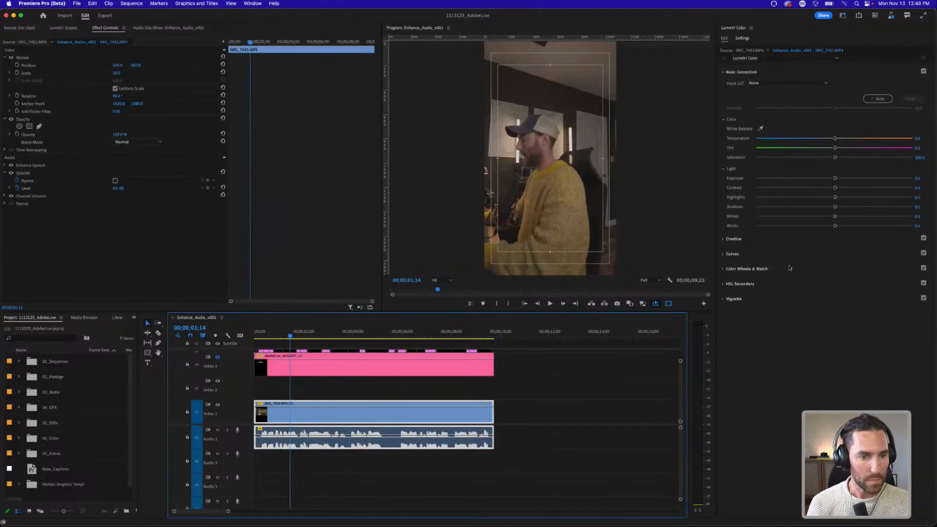
Step: Display the Lumetri Scopes waveform and vectorscope for the Video 1 footage clip
{"action": "left_click", "coordinate": [63, 28]}
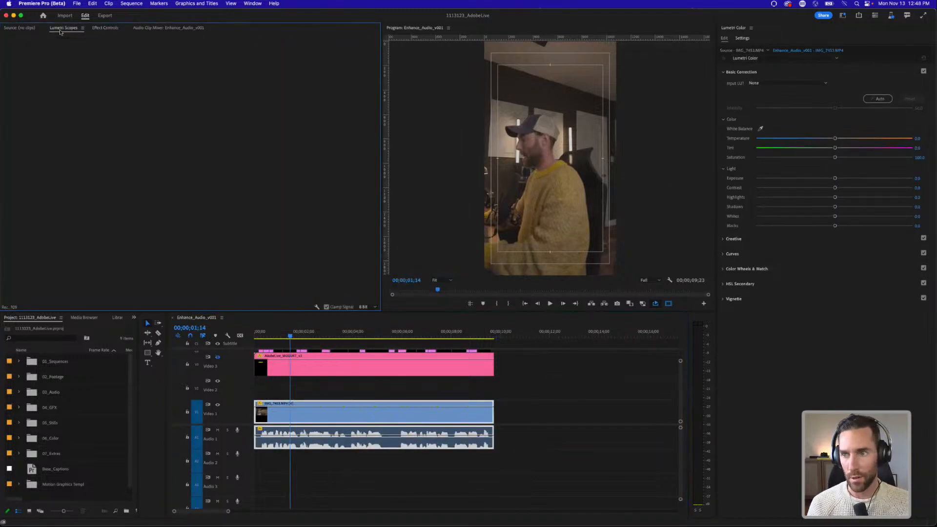
{"action": "left_click", "coordinate": [370, 320]}
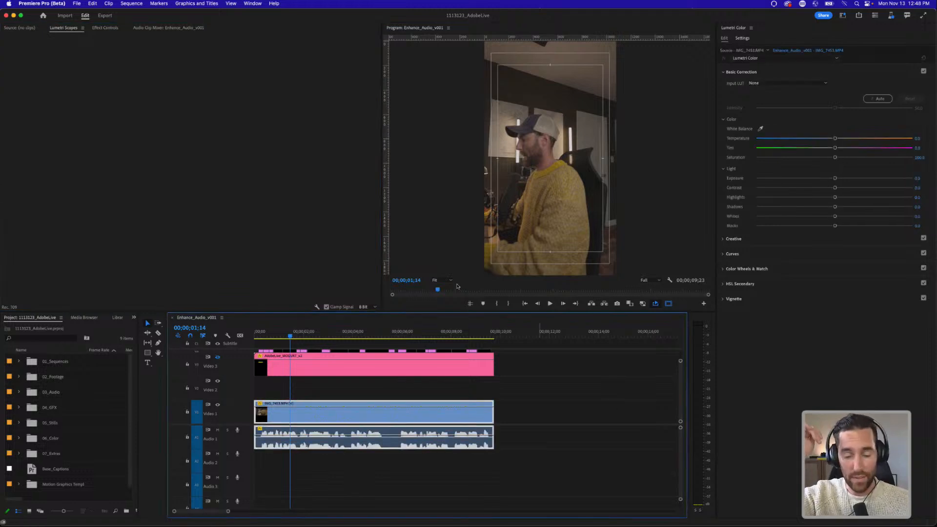
{"action": "left_click", "coordinate": [519, 407]}
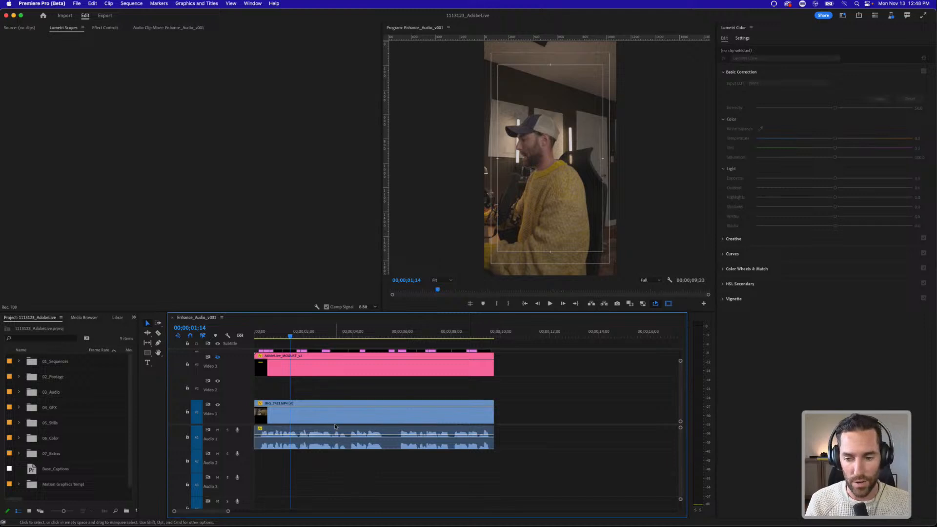
{"action": "left_click", "coordinate": [324, 413]}
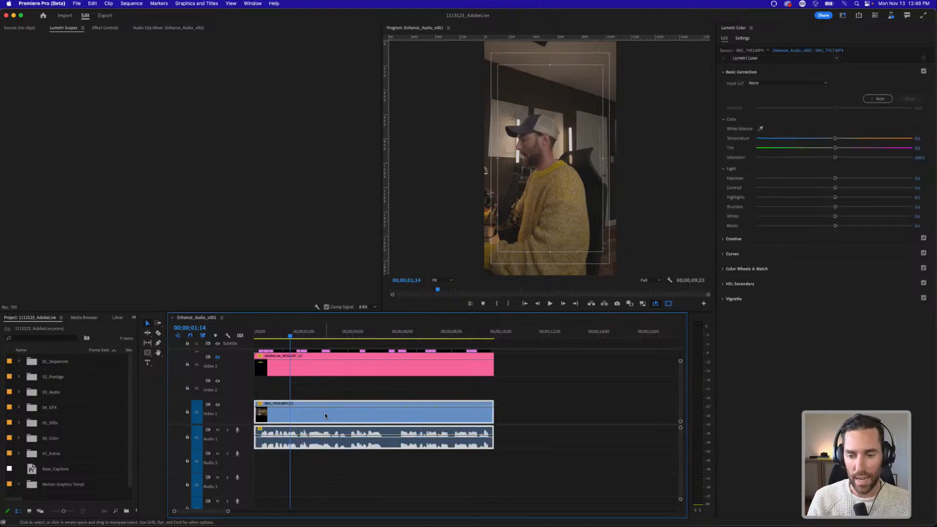
{"action": "left_click", "coordinate": [105, 28]}
{"action": "left_click", "coordinate": [58, 28]}
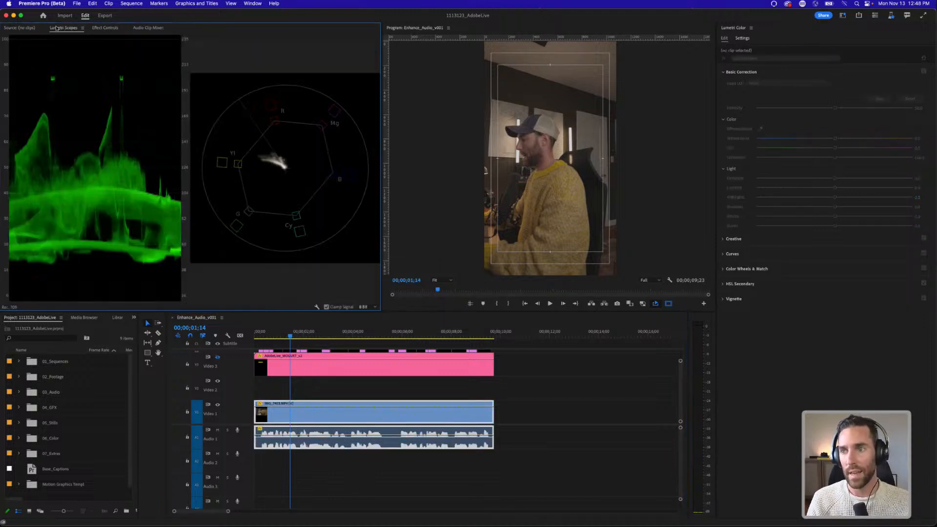
Step: Lower the Video 1 footage clip's Blacks to about -35 and compare the image without and with the correction
{"action": "left_click", "coordinate": [542, 398]}
{"action": "left_click", "coordinate": [372, 415]}
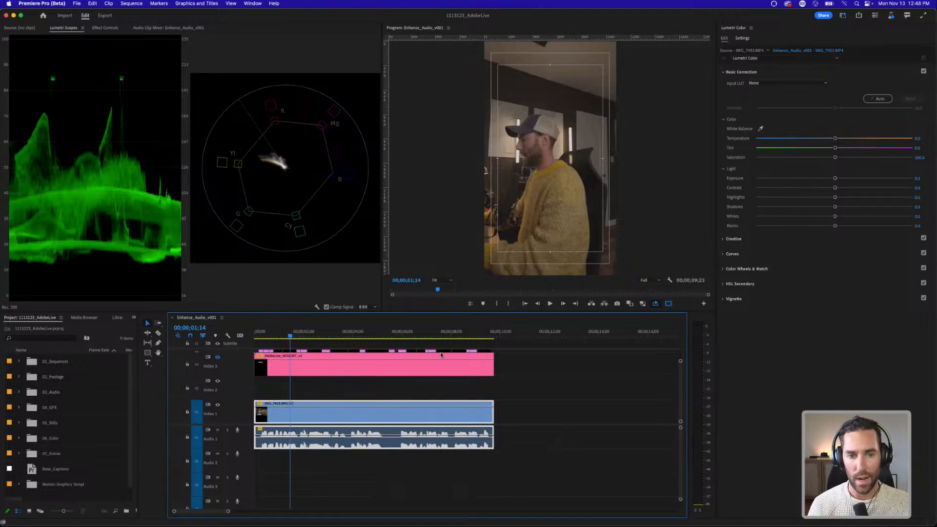
{"action": "left_click", "coordinate": [457, 469]}
{"action": "left_click", "coordinate": [459, 416]}
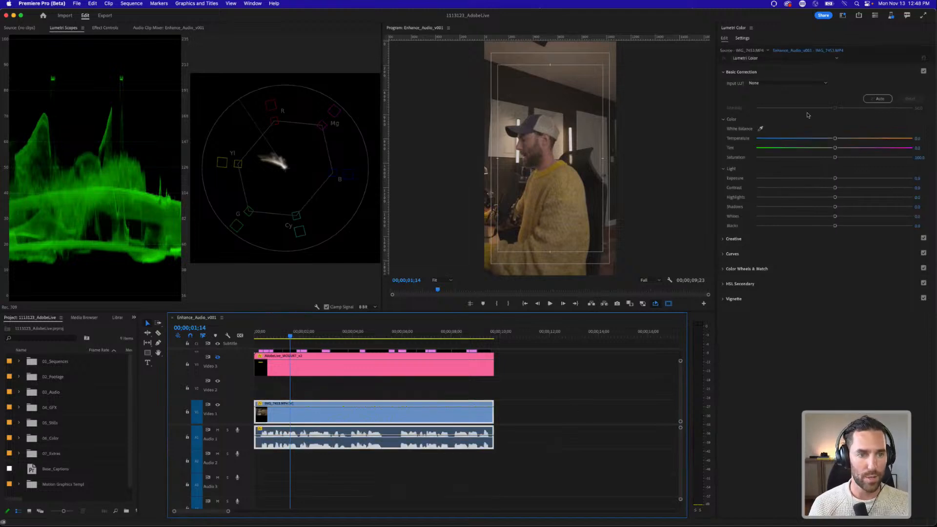
{"action": "left_click_drag", "start_coordinate": [835, 226], "coordinate": [807, 227]}
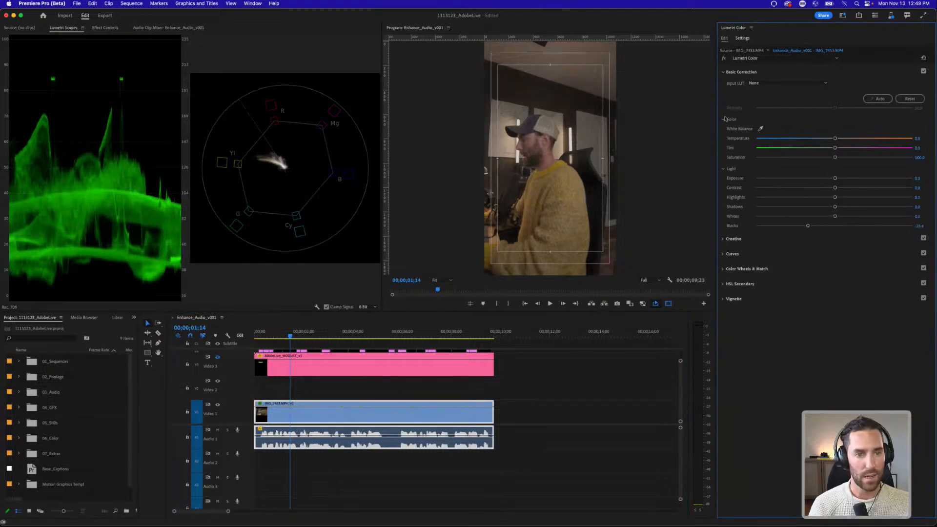
{"action": "left_click", "coordinate": [724, 58]}
{"action": "left_click", "coordinate": [724, 59]}
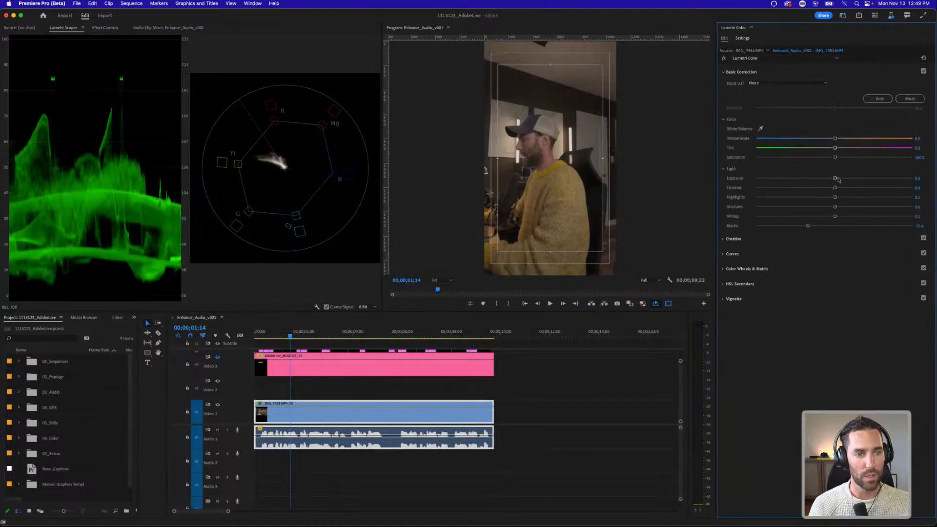
Step: Raise the footage clip's Exposure to 1.1, compare before and after, and lower the Blacks slightly further to about -38
{"action": "left_click_drag", "start_coordinate": [835, 178], "coordinate": [851, 178]}
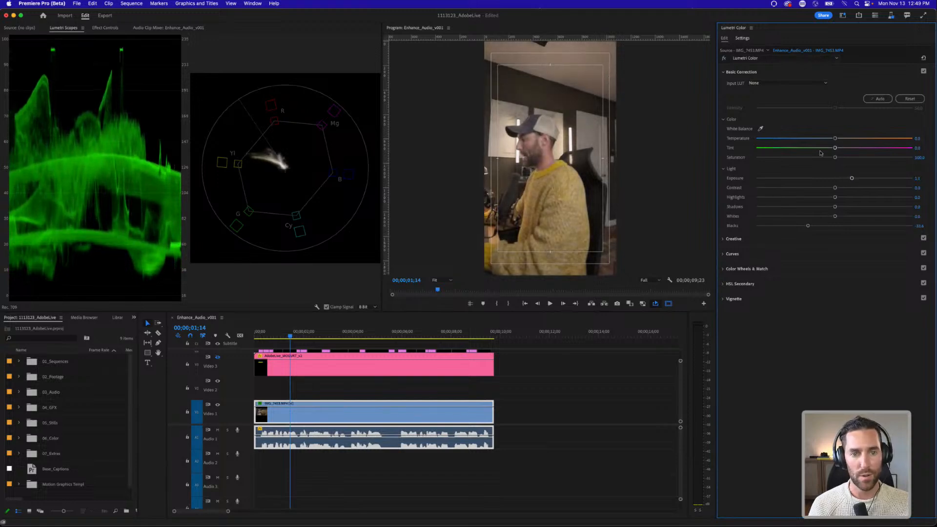
{"action": "left_click", "coordinate": [724, 59]}
{"action": "left_click", "coordinate": [724, 59]}
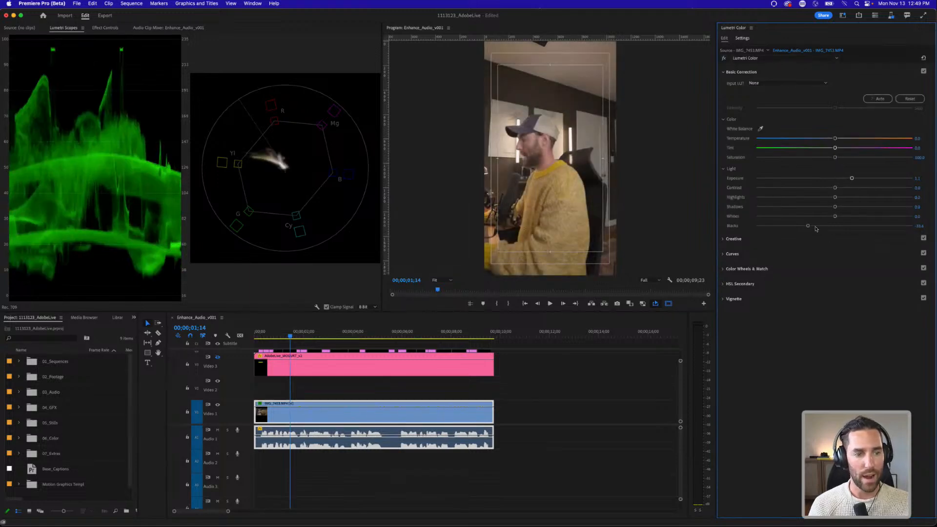
{"action": "left_click_drag", "start_coordinate": [807, 225], "coordinate": [805, 227]}
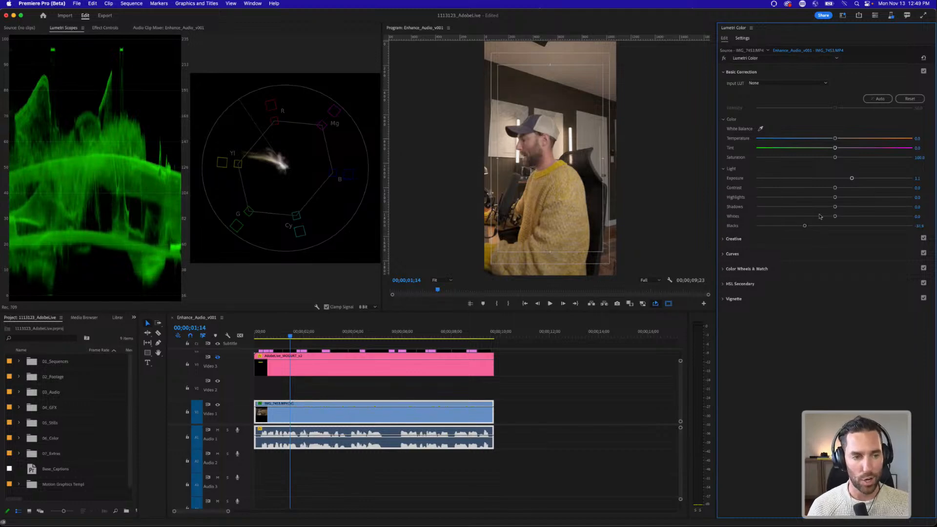
Step: Set the footage clip's Saturation to 130 and compare the image without and with the Lumetri correction
{"action": "left_click", "coordinate": [922, 158]}
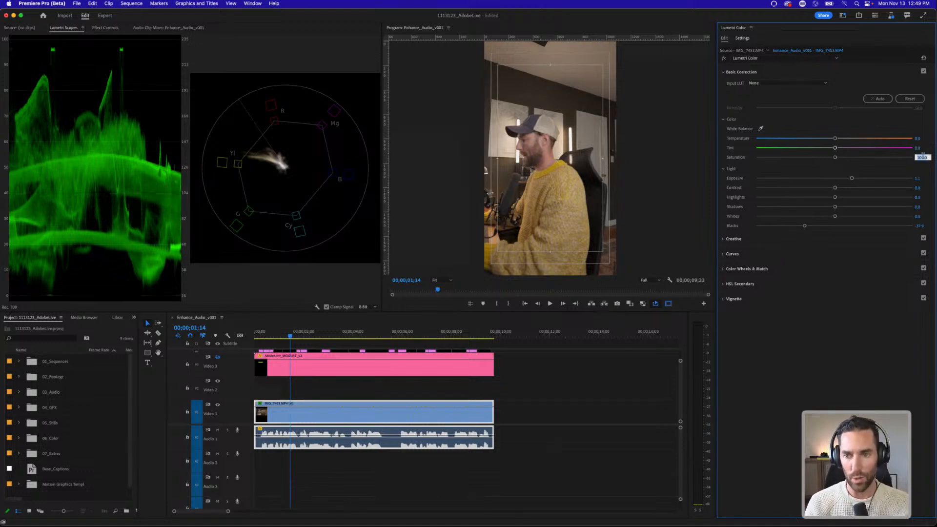
{"action": "type", "text": "130"}
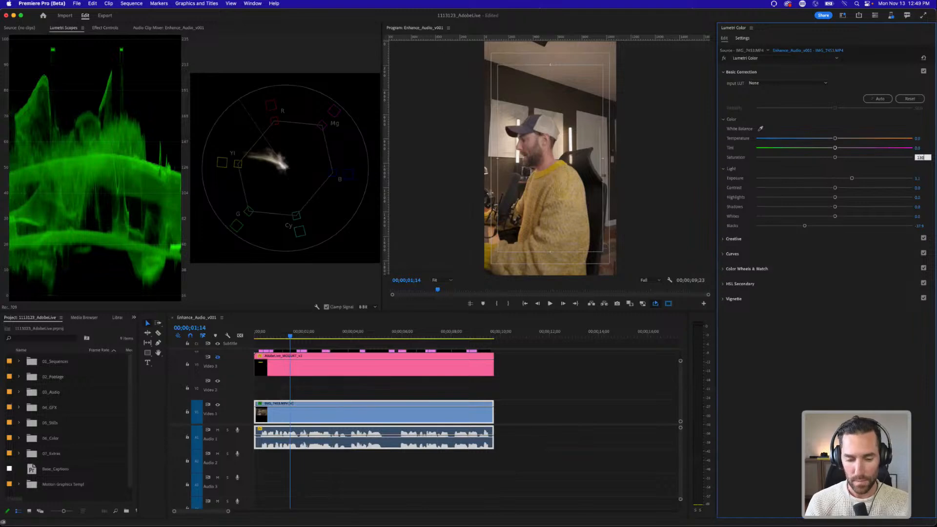
{"action": "key", "text": "Return"}
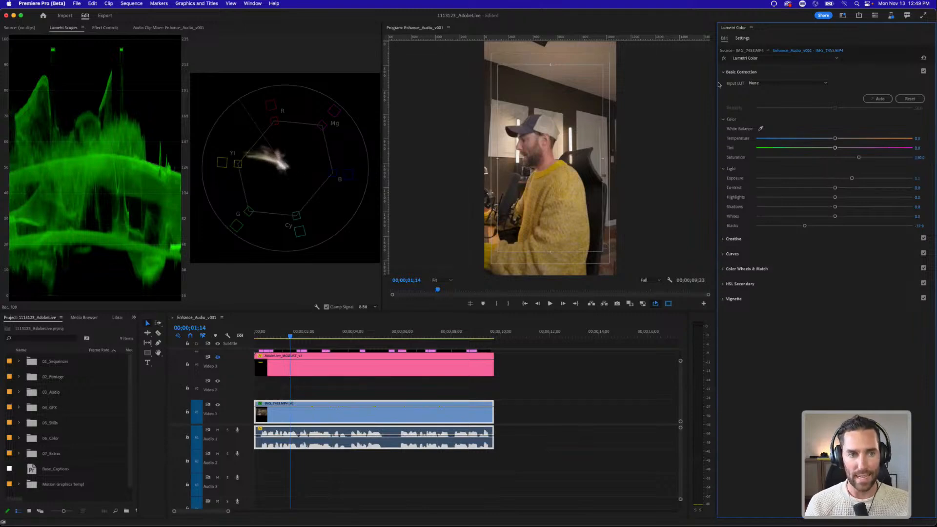
{"action": "left_click", "coordinate": [724, 58]}
{"action": "left_click", "coordinate": [725, 59]}
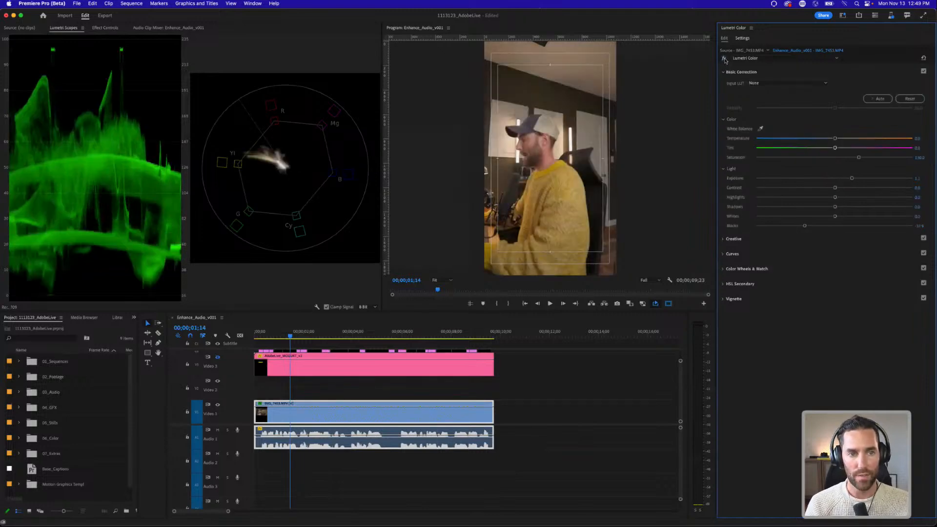
{"action": "left_click", "coordinate": [725, 59]}
{"action": "left_click", "coordinate": [724, 59]}
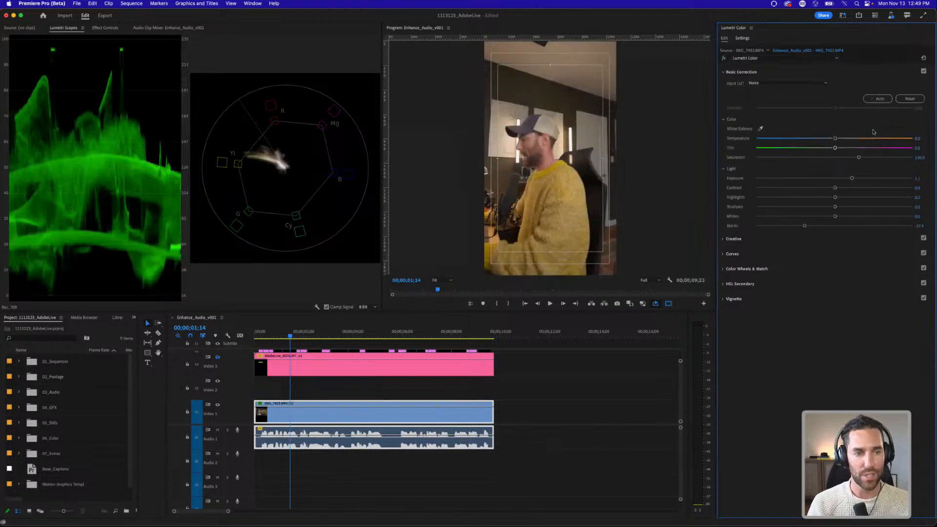
Step: Cool the footage clip's white balance by setting Temperature to about -7 and Tint to 2
{"action": "left_click_drag", "start_coordinate": [836, 138], "coordinate": [828, 139]}
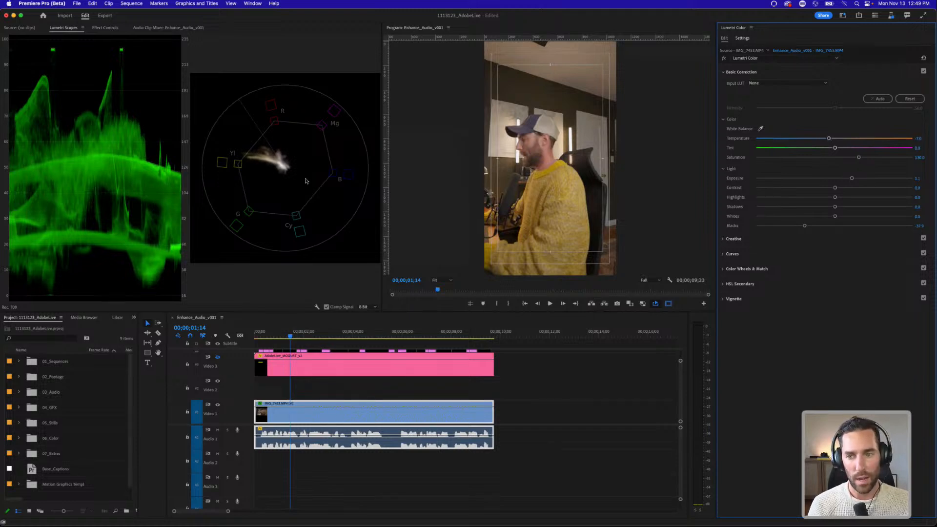
{"action": "left_click", "coordinate": [917, 149]}
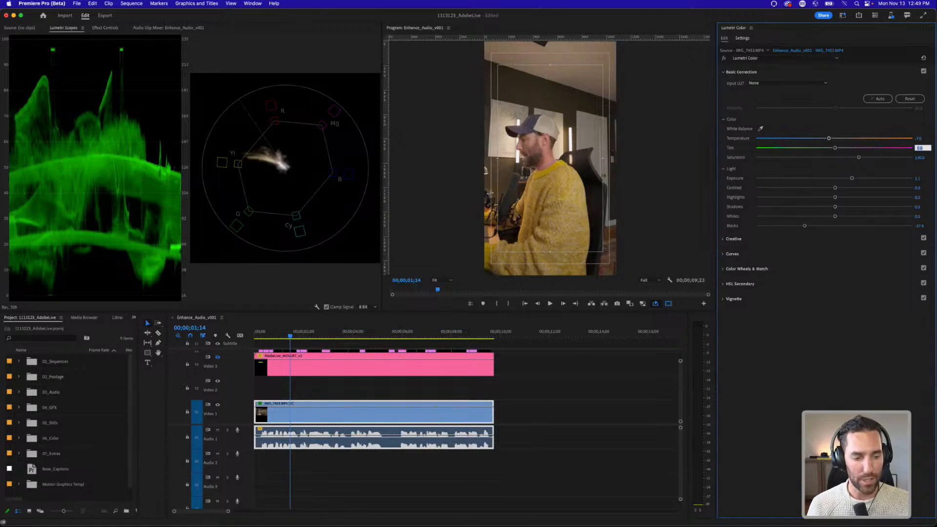
{"action": "key", "text": "Up"}
{"action": "key", "text": "Up"}
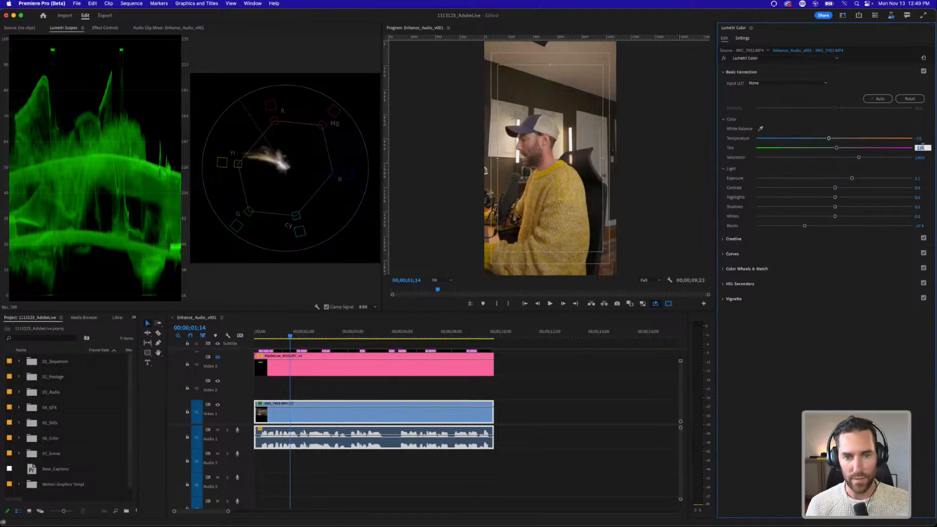
{"action": "key", "text": "Return"}
Step: Shape the RGB luma curve into a gentle S with a lowered shadow point and raised highlight point, and compare before and after
{"action": "left_click", "coordinate": [733, 254]}
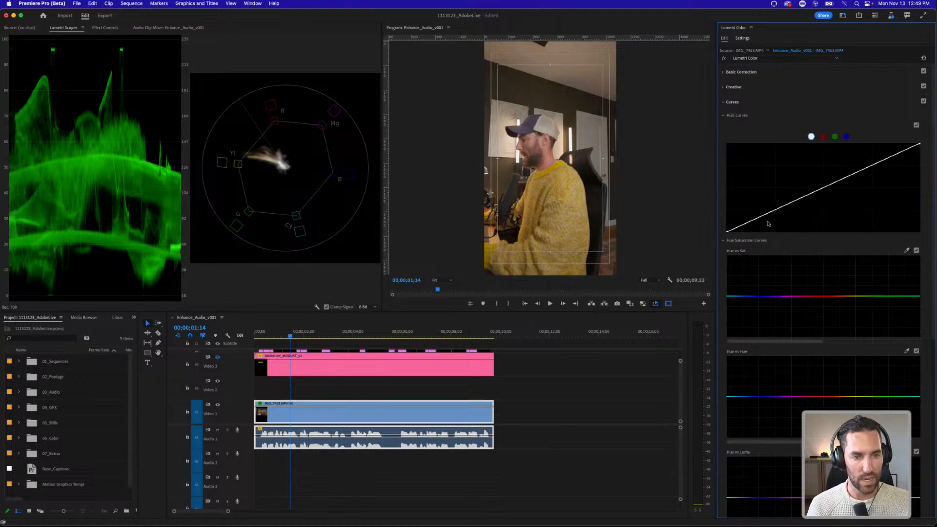
{"action": "left_click_drag", "start_coordinate": [769, 215], "coordinate": [769, 217]}
{"action": "left_click", "coordinate": [883, 162]}
{"action": "left_click_drag", "start_coordinate": [883, 162], "coordinate": [883, 158]}
{"action": "left_click_drag", "start_coordinate": [769, 216], "coordinate": [769, 218]}
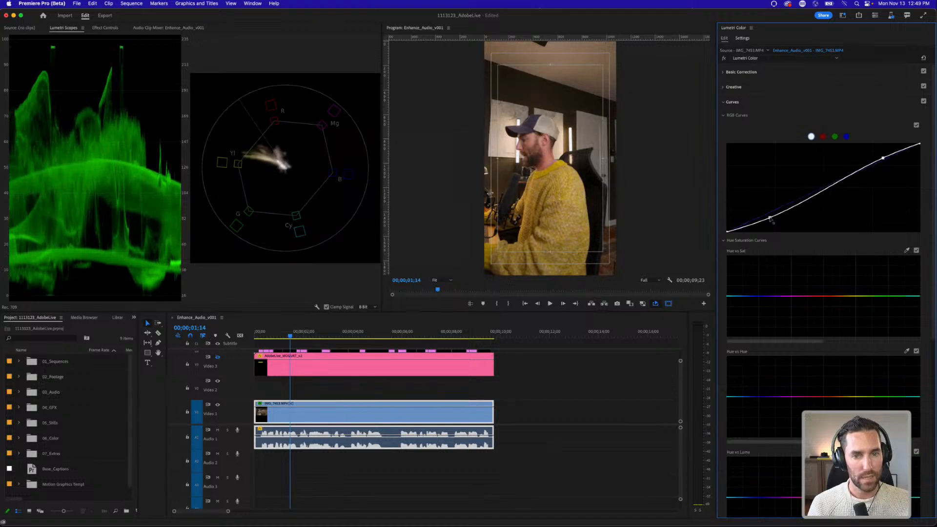
{"action": "left_click", "coordinate": [724, 58]}
{"action": "left_click", "coordinate": [724, 58]}
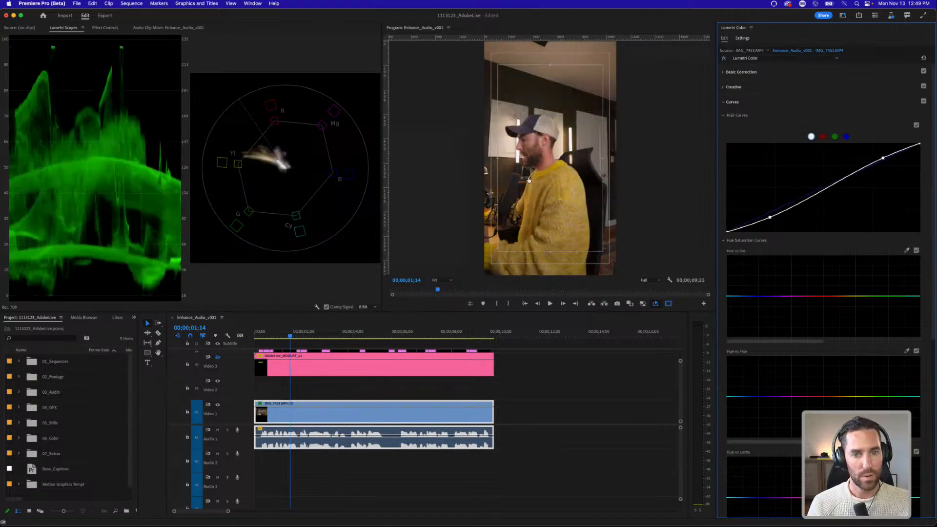
Step: Check the grade near 00;00;08;23 and raise the footage clip's Whites to about 18
{"action": "left_click", "coordinate": [331, 333]}
{"action": "left_click_drag", "start_coordinate": [333, 330], "coordinate": [469, 330]}
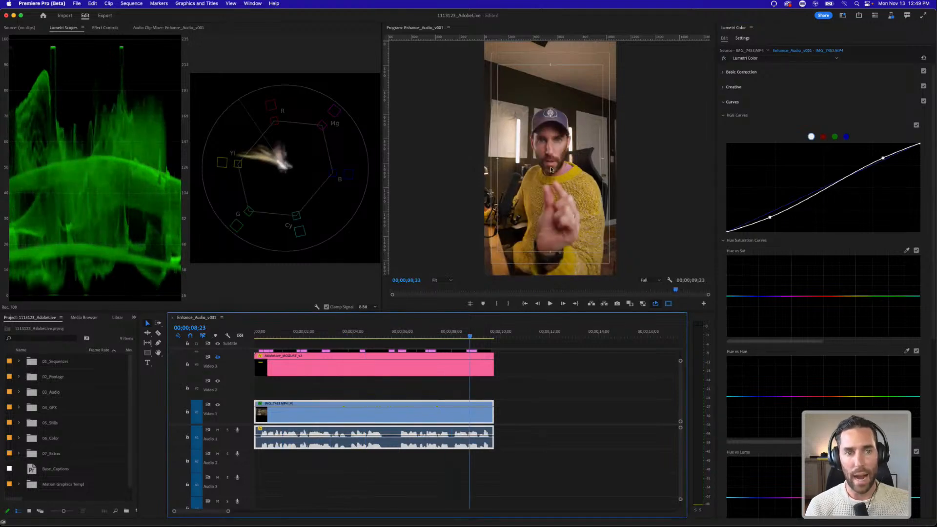
{"action": "left_click", "coordinate": [742, 73]}
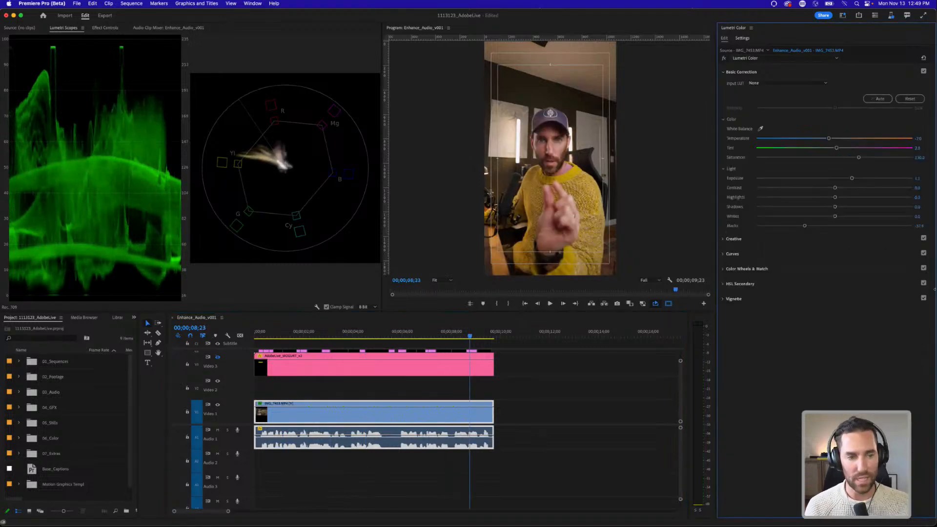
{"action": "left_click_drag", "start_coordinate": [835, 216], "coordinate": [848, 216]}
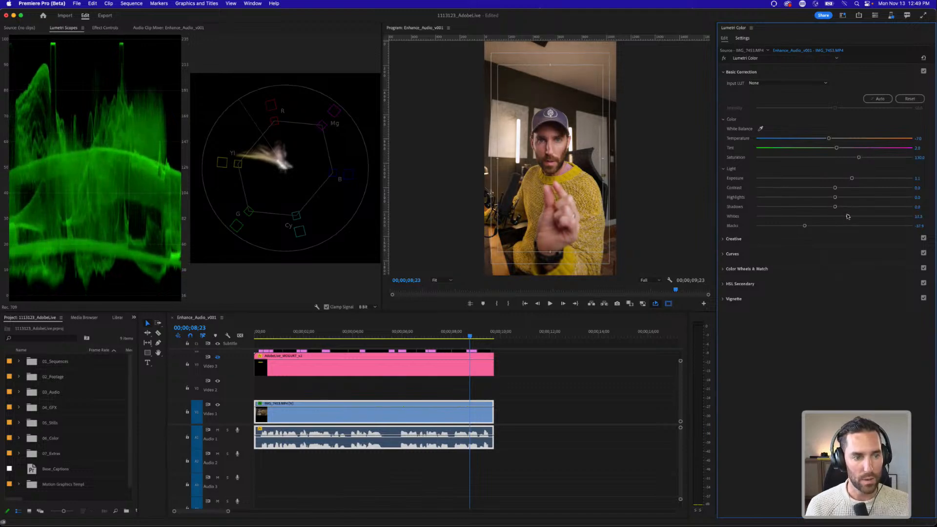
Step: Sample the yellow sweater for the Hue vs Hue curve and shift its middle point slightly upward toward orange
{"action": "left_click", "coordinate": [727, 255]}
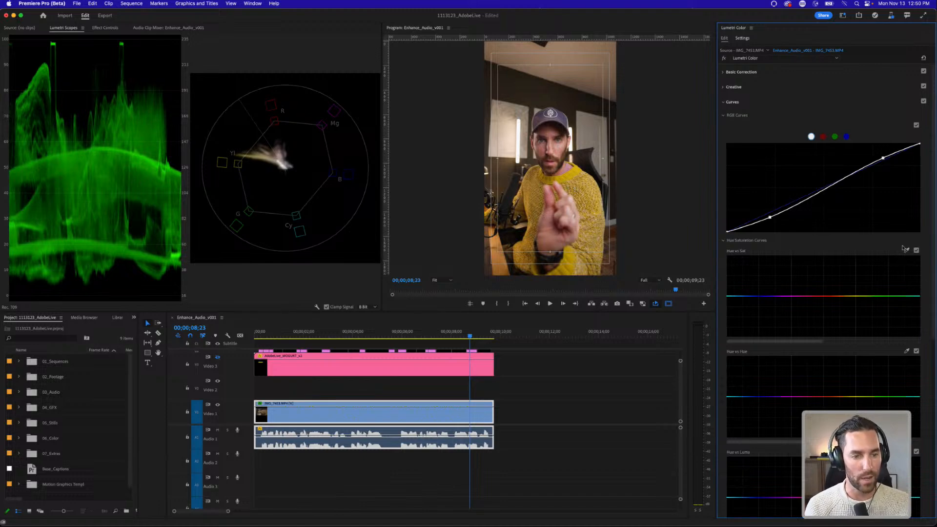
{"action": "scroll", "coordinate": [904, 249], "scroll_direction": "down", "scroll_amount": 3}
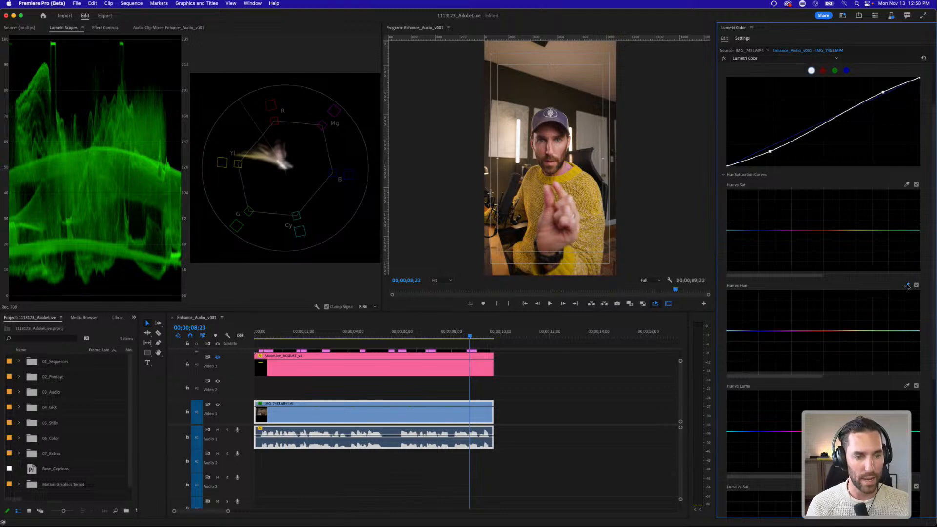
{"action": "left_click", "coordinate": [908, 286]}
{"action": "left_click", "coordinate": [574, 173]}
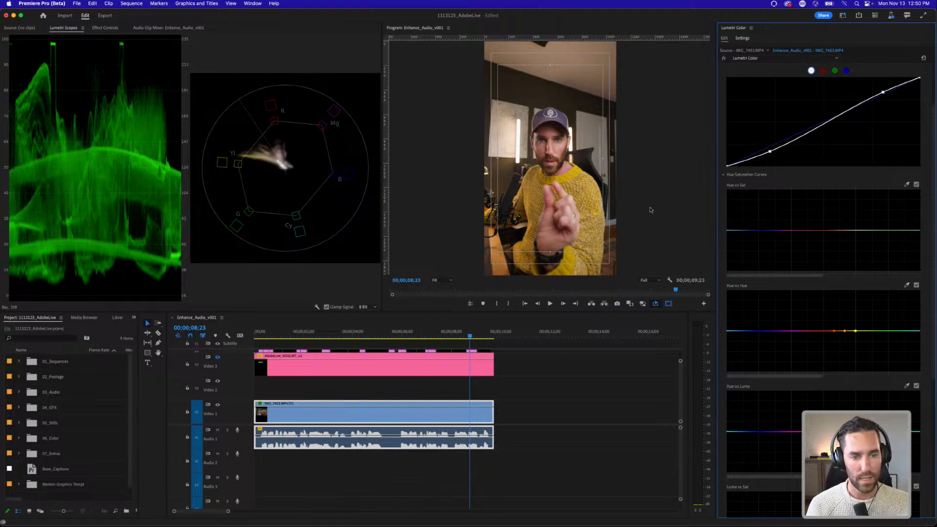
{"action": "mouse_move", "coordinate": [844, 331]}
{"action": "left_mouse_down"}
{"action": "mouse_move", "coordinate": [849, 340]}
{"action": "mouse_move", "coordinate": [846, 331]}
{"action": "left_mouse_up"}
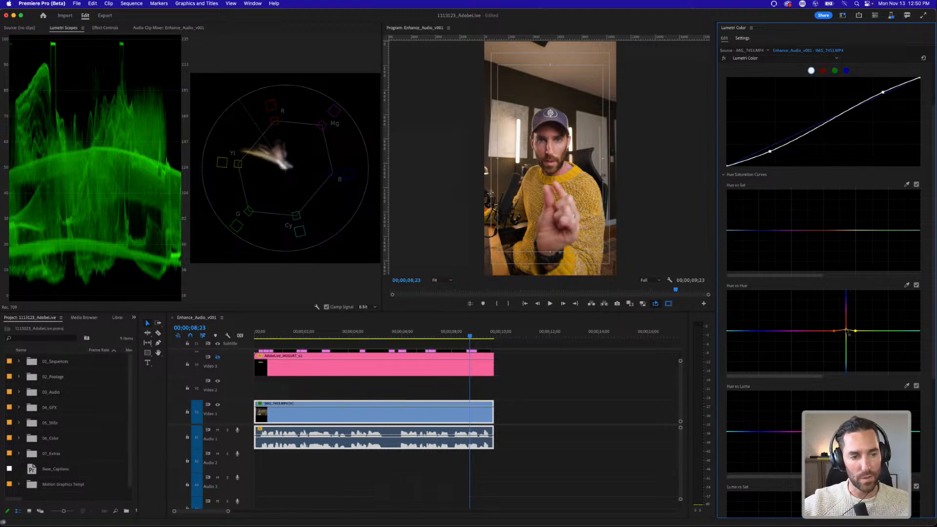
{"action": "left_click_drag", "start_coordinate": [846, 331], "coordinate": [849, 335]}
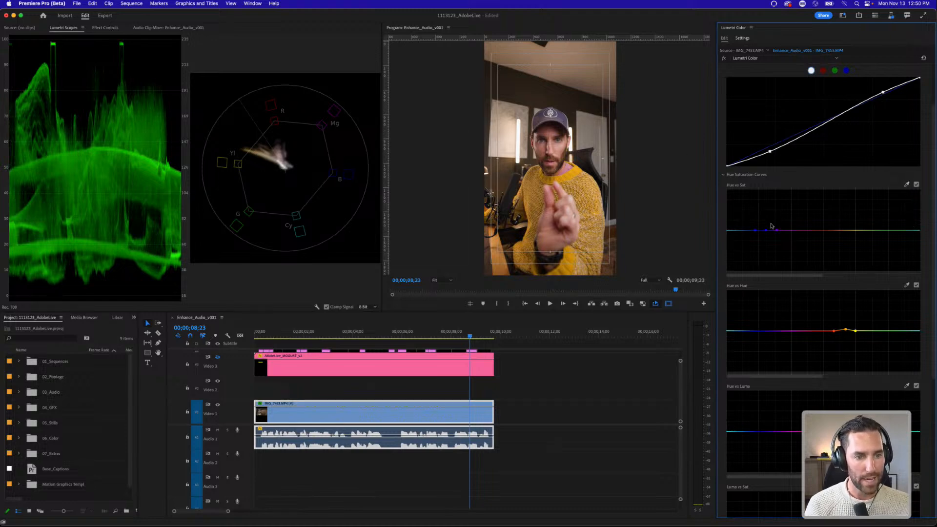
Step: Raise the blue point slightly on the Hue vs Sat curve and look over the remaining curves
{"action": "mouse_move", "coordinate": [766, 230]}
{"action": "left_mouse_down"}
{"action": "mouse_move", "coordinate": [766, 246]}
{"action": "mouse_move", "coordinate": [766, 234]}
{"action": "left_mouse_up"}
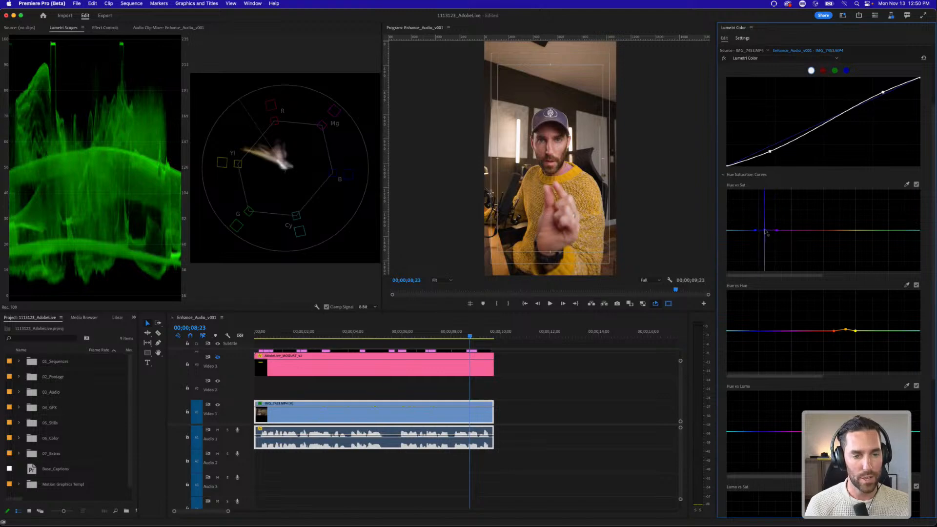
{"action": "scroll", "coordinate": [766, 230], "scroll_direction": "down", "scroll_amount": 6}
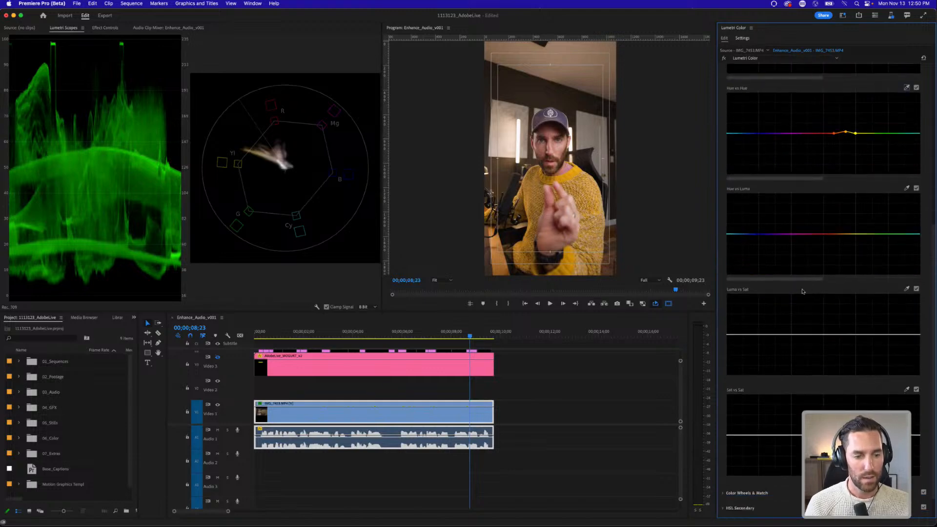
{"action": "scroll", "coordinate": [784, 237], "scroll_direction": "up", "scroll_amount": 7}
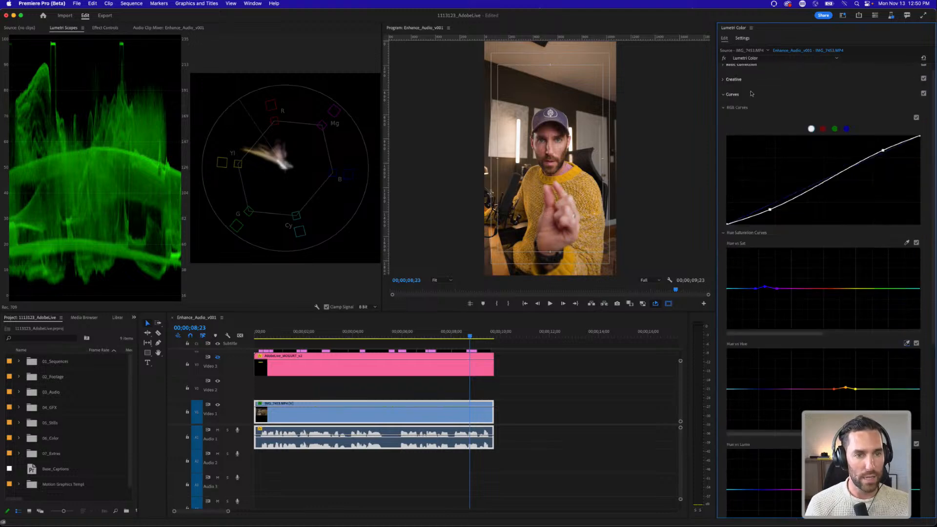
{"action": "scroll", "coordinate": [726, 174], "scroll_direction": "down", "scroll_amount": 7}
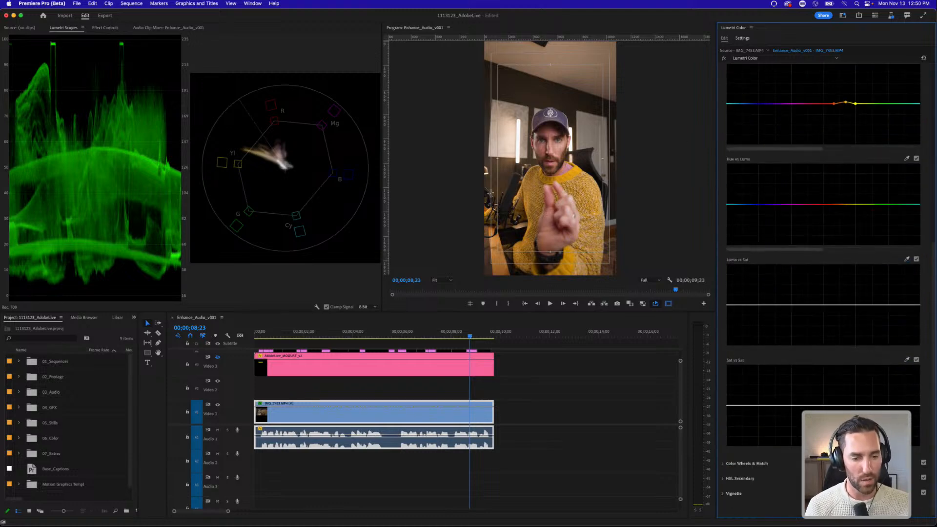
Step: Nudge the Midtones, Shadows and Highlights color wheels slightly off center and compare the image without and with the correction
{"action": "left_click", "coordinate": [741, 463]}
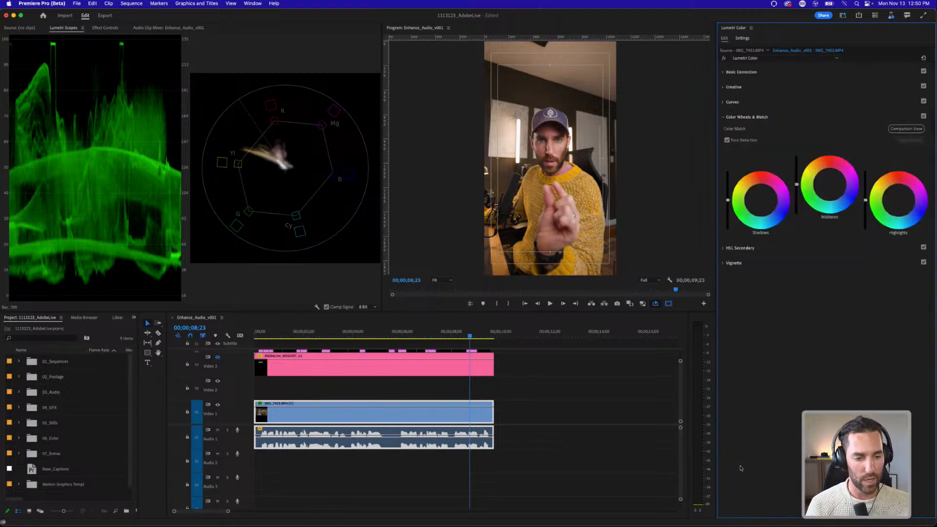
{"action": "mouse_move", "coordinate": [831, 185]}
{"action": "left_mouse_down"}
{"action": "mouse_move", "coordinate": [825, 175]}
{"action": "mouse_move", "coordinate": [830, 184]}
{"action": "left_mouse_up"}
{"action": "double_click", "coordinate": [831, 185]}
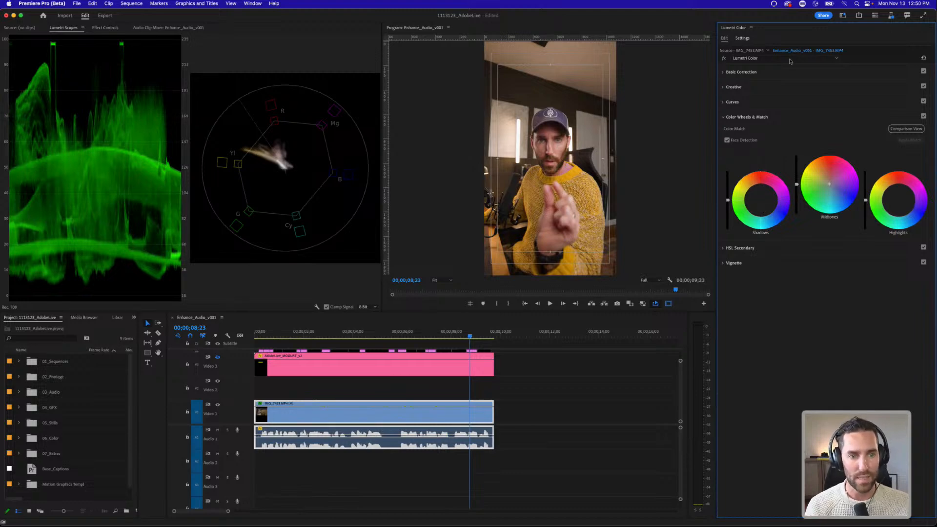
{"action": "left_click_drag", "start_coordinate": [761, 200], "coordinate": [761, 201]}
{"action": "left_click_drag", "start_coordinate": [897, 200], "coordinate": [897, 199]}
{"action": "left_click", "coordinate": [724, 58]}
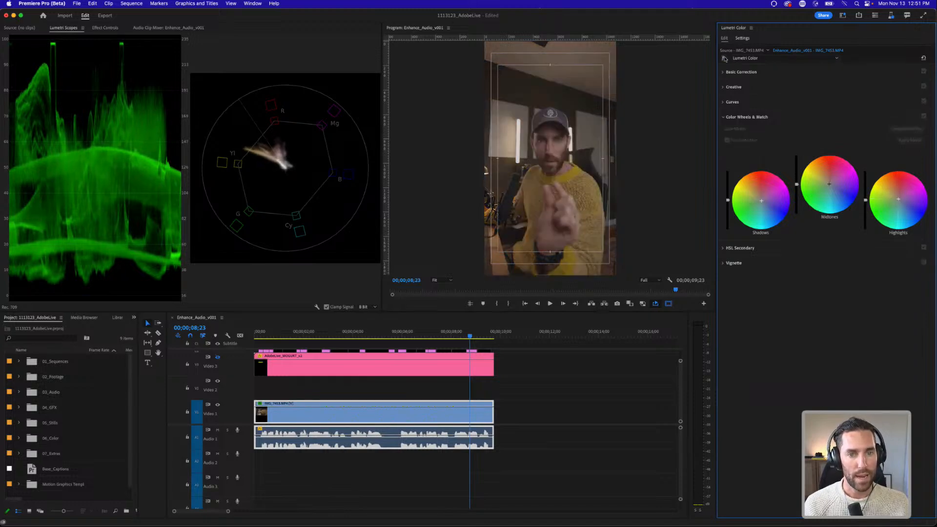
{"action": "left_click", "coordinate": [724, 59]}
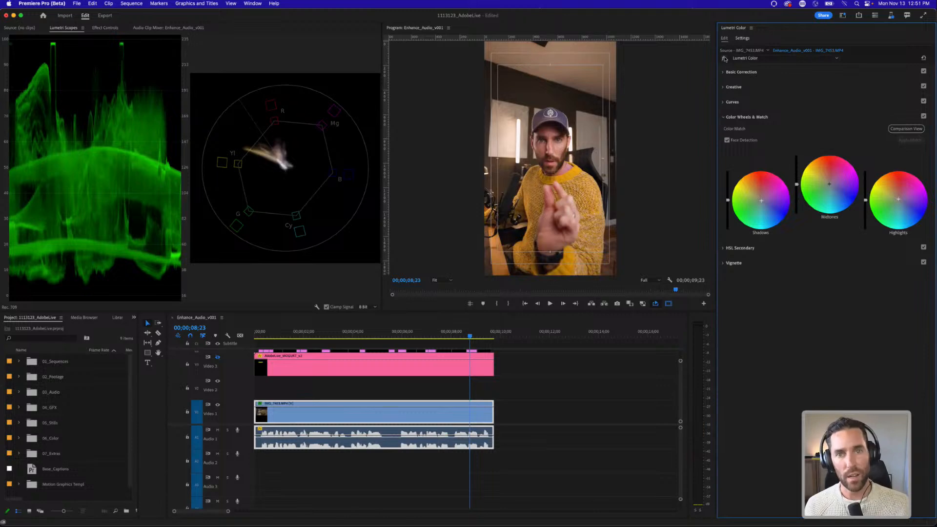
{"action": "left_click", "coordinate": [724, 59]}
{"action": "left_click", "coordinate": [725, 58]}
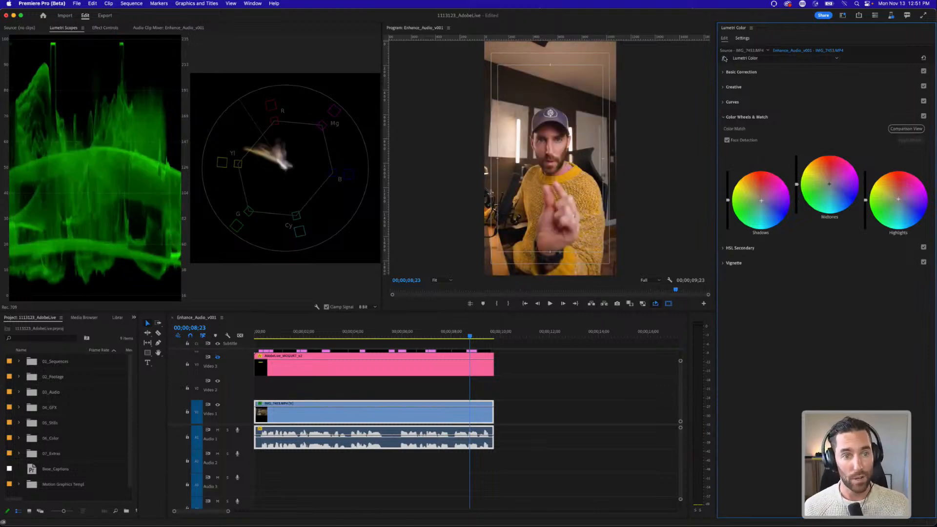
Step: Examine the available Creative Look presets without applying one
{"action": "left_click", "coordinate": [734, 87]}
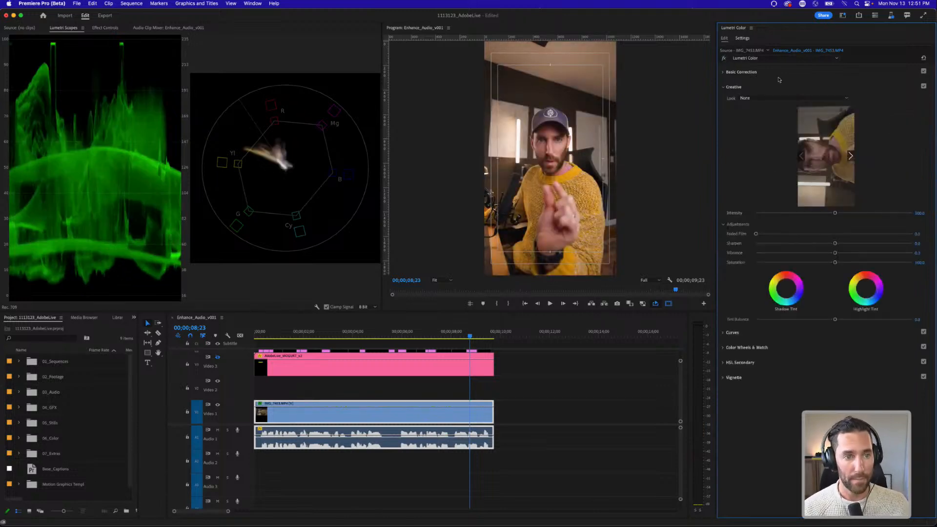
{"action": "left_click", "coordinate": [759, 100]}
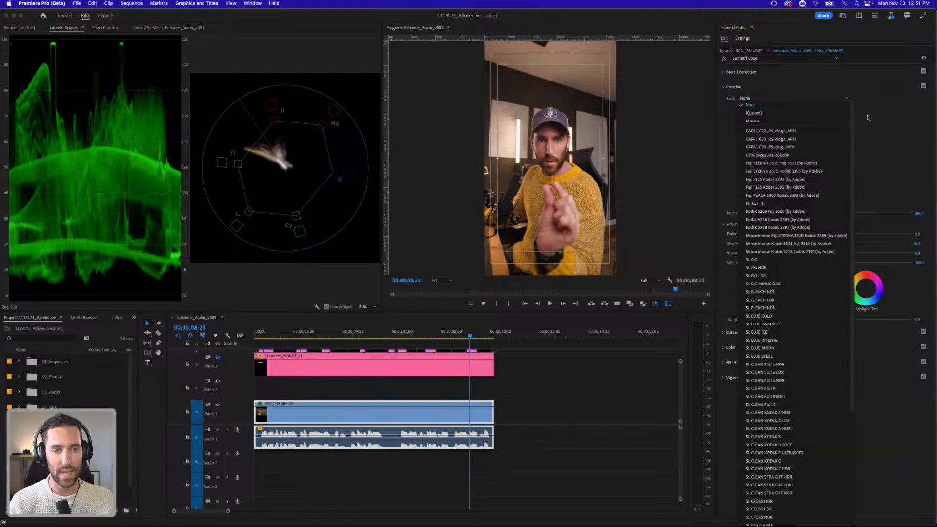
{"action": "left_click", "coordinate": [870, 131]}
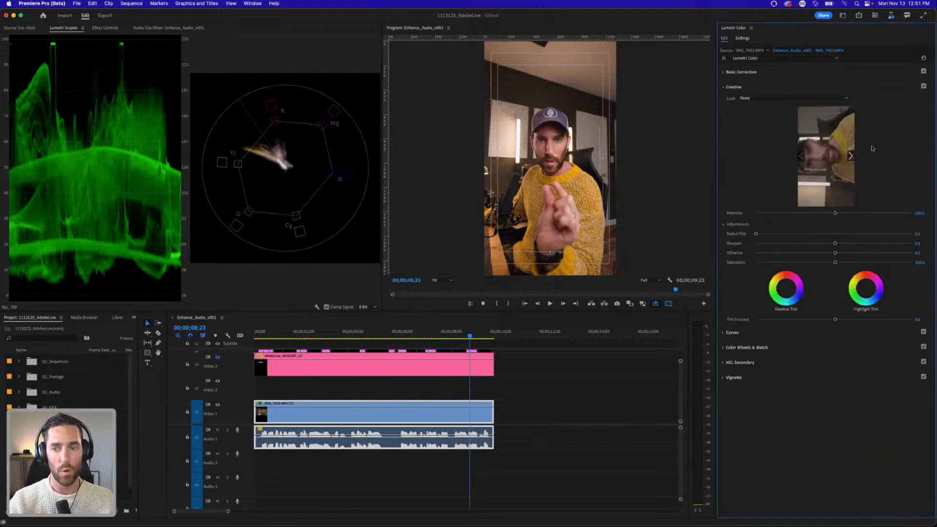
Step: Refine the footage's tonal range with Blacks at about -52, Shadows at about 4 and Contrast at about 22
{"action": "left_click", "coordinate": [752, 72]}
{"action": "left_click_drag", "start_coordinate": [805, 226], "coordinate": [838, 208]}
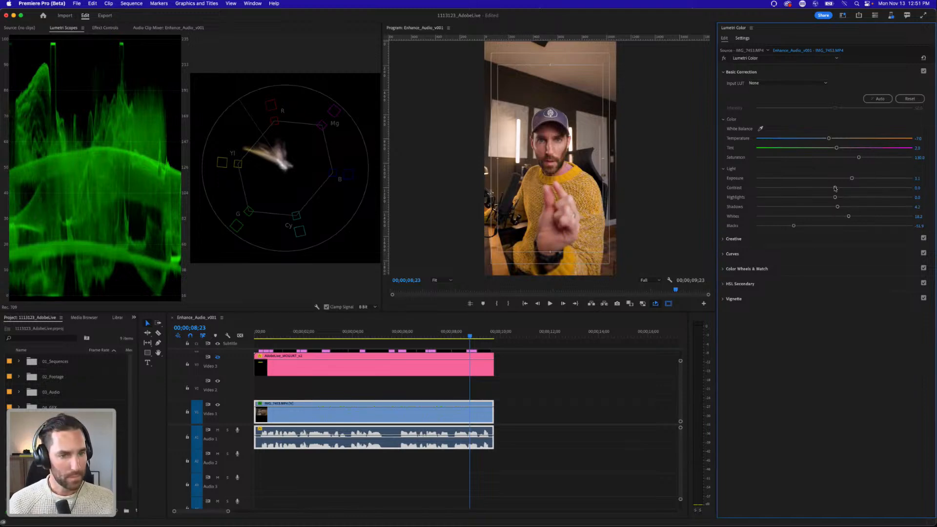
{"action": "left_click_drag", "start_coordinate": [835, 188], "coordinate": [851, 188]}
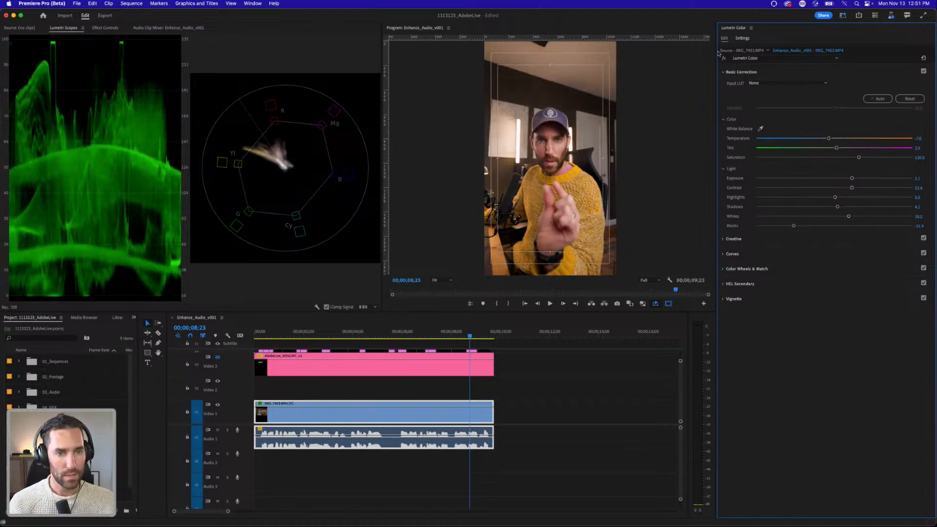
Step: Cool the footage clip further by lowering its Temperature to about -18
{"action": "left_click", "coordinate": [920, 138]}
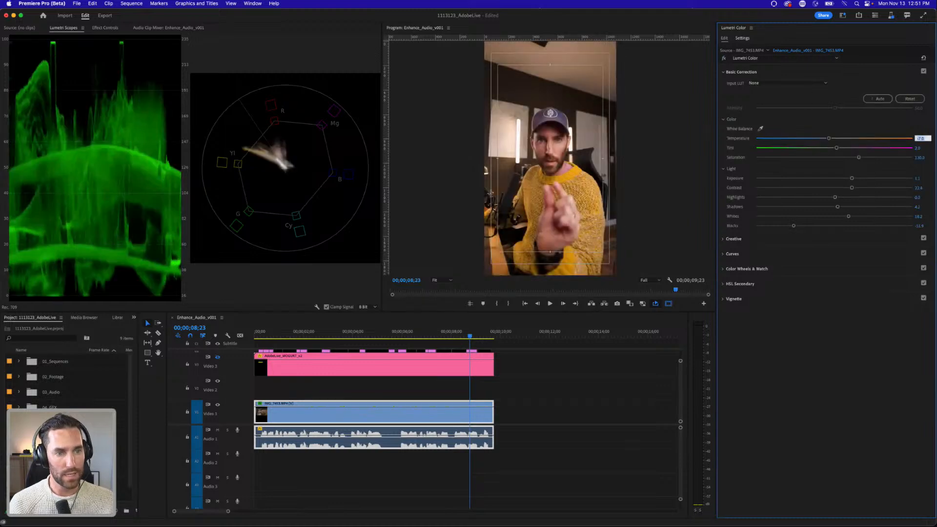
{"action": "type", "text": "-10"}
{"action": "key", "text": "Return"}
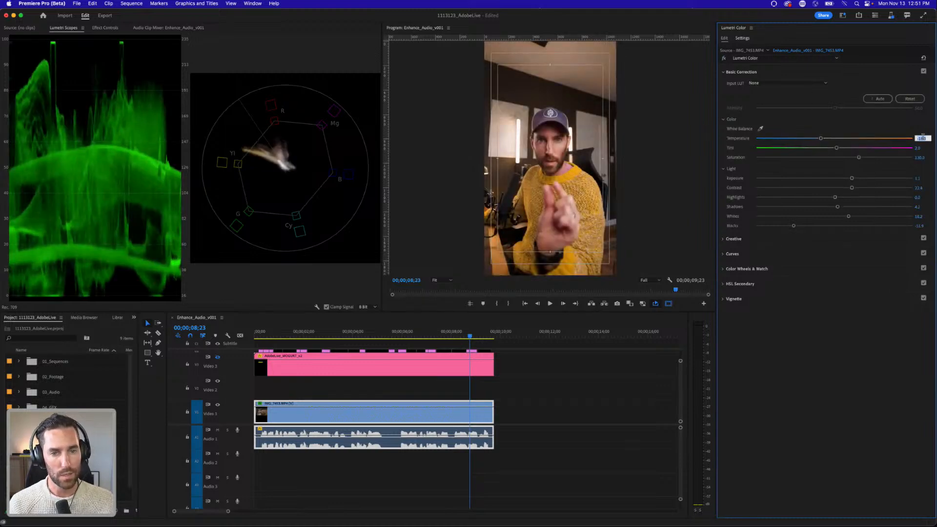
Step: Compare the clip with and without the Lumetri correction and fine-tune its Temperature to about -18
{"action": "left_click", "coordinate": [723, 58]}
{"action": "left_click", "coordinate": [723, 58]}
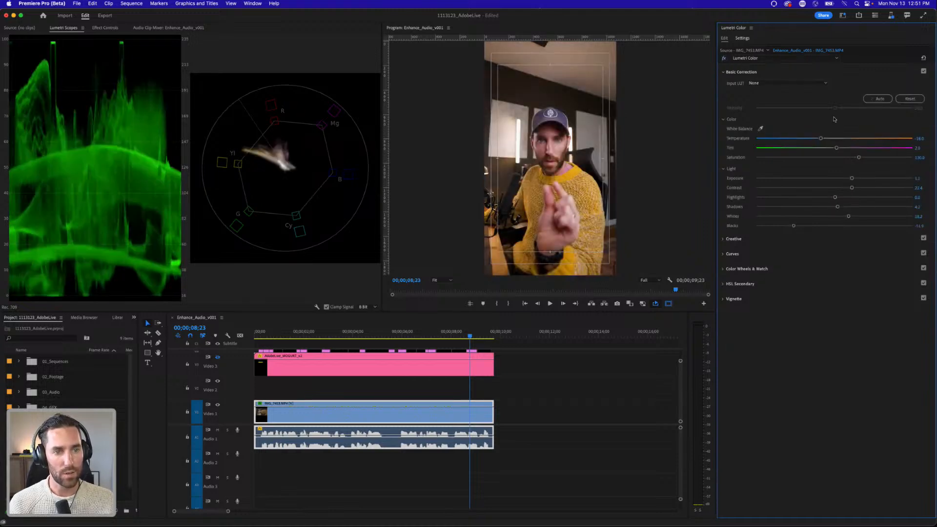
{"action": "left_click", "coordinate": [919, 139]}
{"action": "key", "text": "Down"}
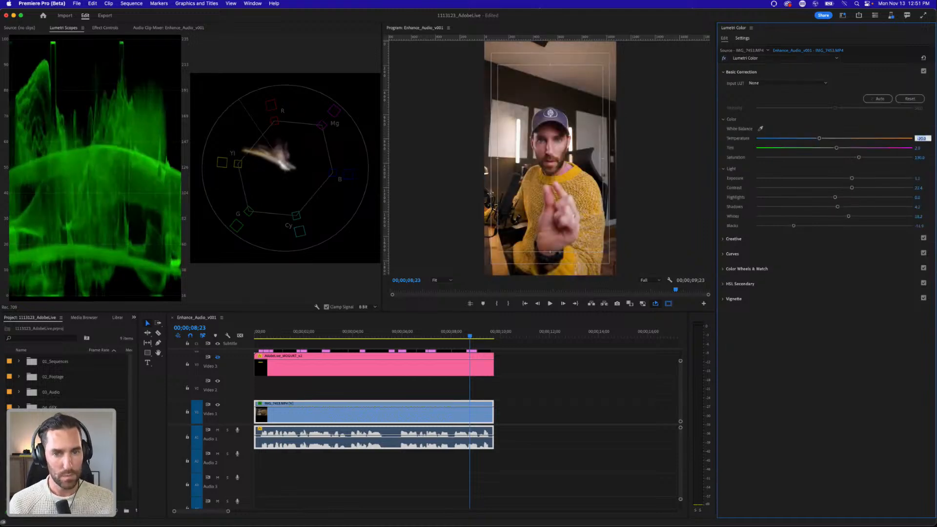
{"action": "key", "text": "Return"}
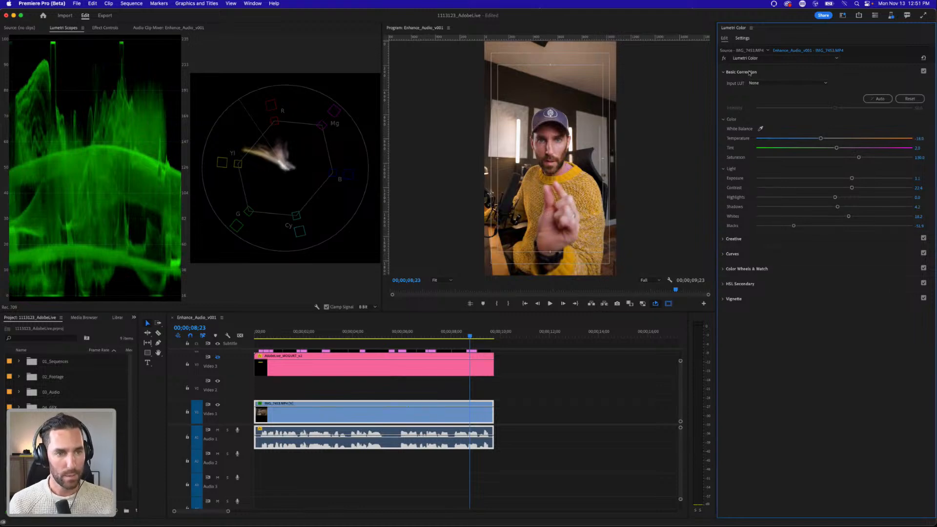
Step: Apply the SL CLEAN KODAK B Creative look, set its Intensity to about 30, and compare the grade with the original
{"action": "left_click", "coordinate": [742, 240]}
{"action": "left_click", "coordinate": [764, 99]}
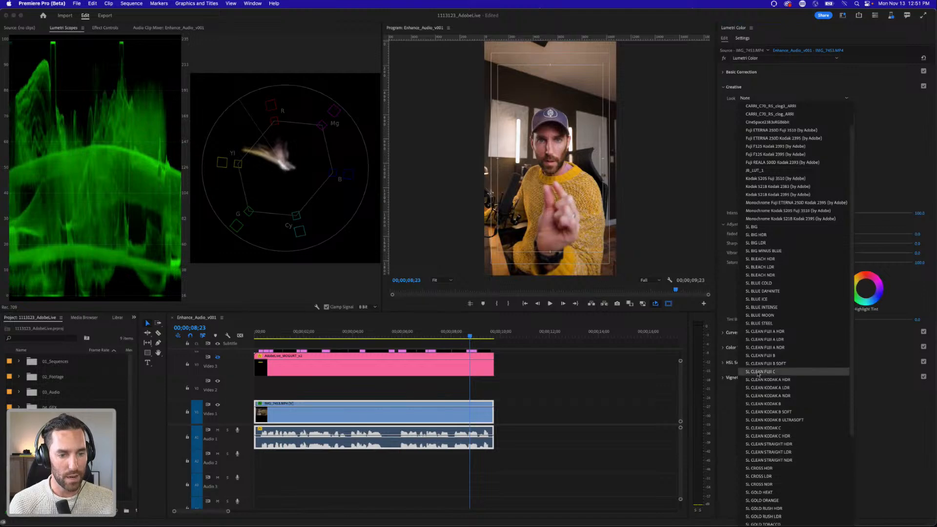
{"action": "left_click", "coordinate": [771, 404]}
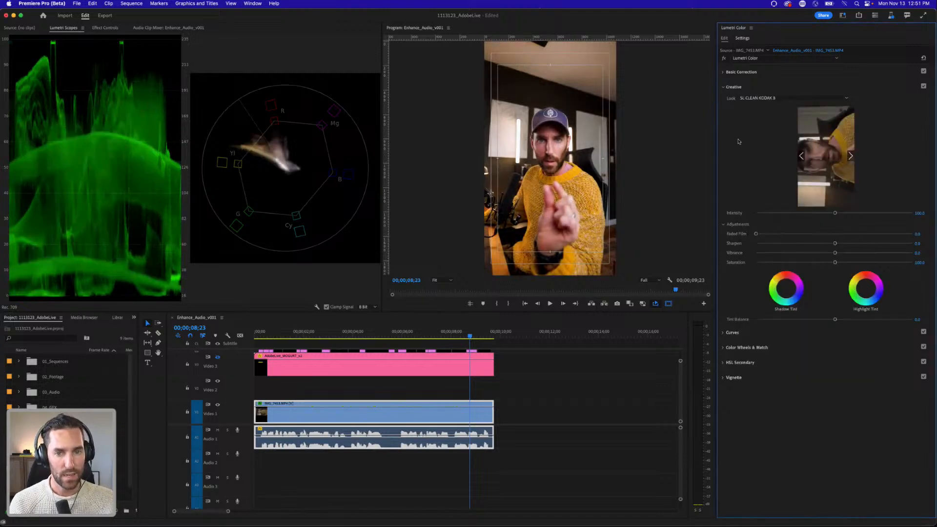
{"action": "left_click", "coordinate": [920, 214]}
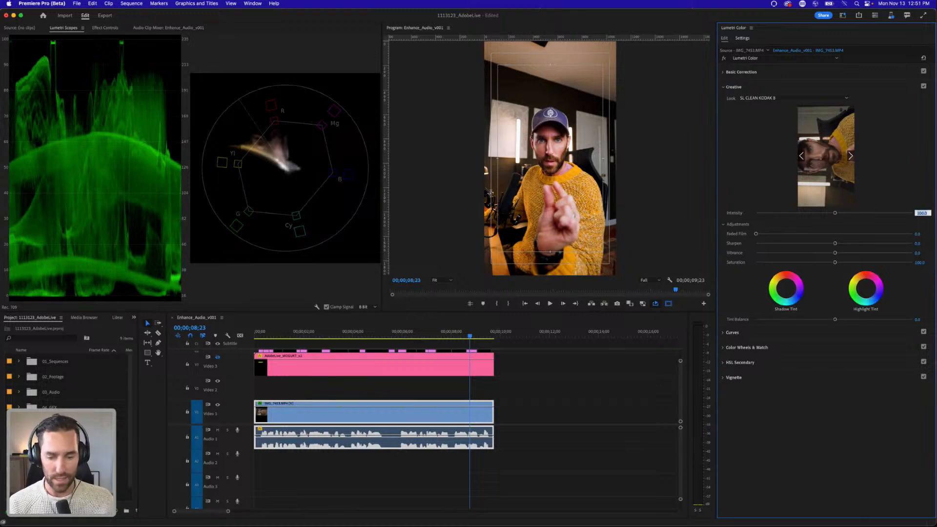
{"action": "type", "text": "50"}
{"action": "key", "text": "Return"}
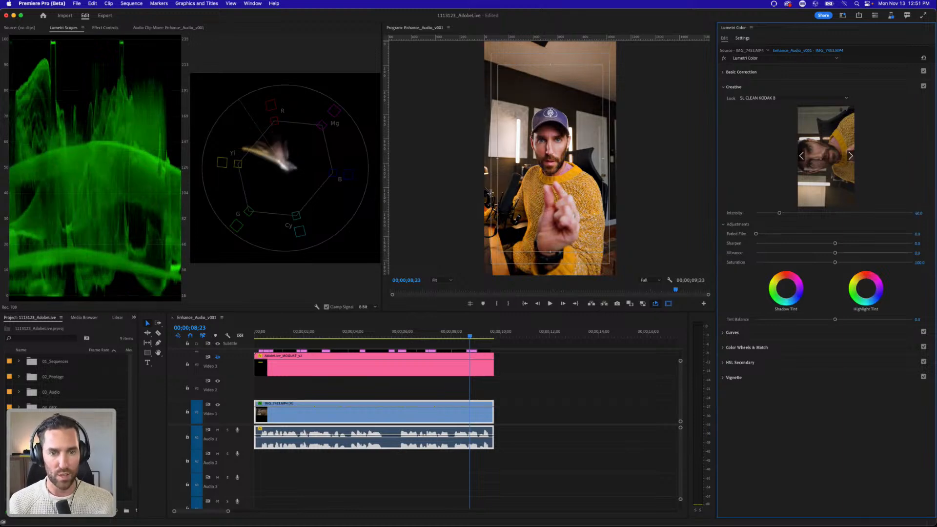
{"action": "left_click", "coordinate": [724, 58]}
Step: Set the look's Intensity to 15 and compare the image without and with the Lumetri effect
{"action": "left_click", "coordinate": [919, 213]}
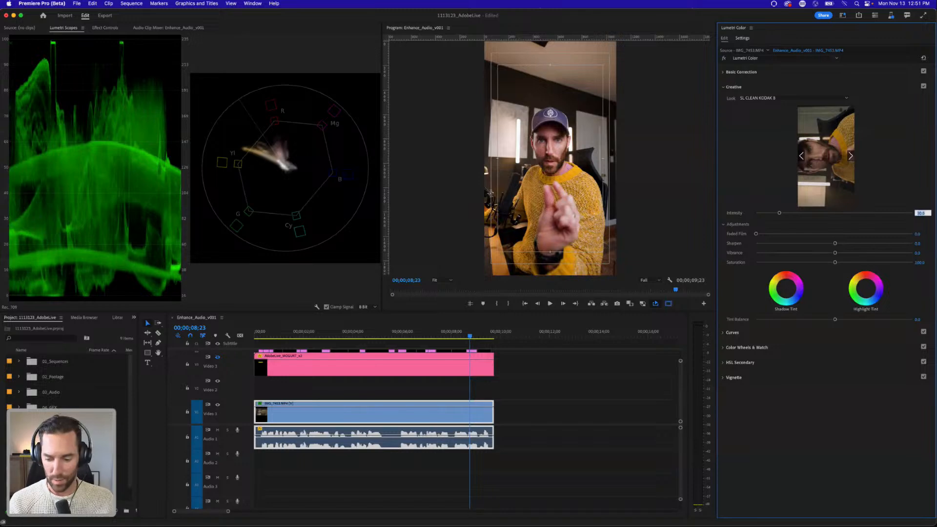
{"action": "type", "text": "15"}
{"action": "key", "text": "Return"}
{"action": "left_click", "coordinate": [725, 58]}
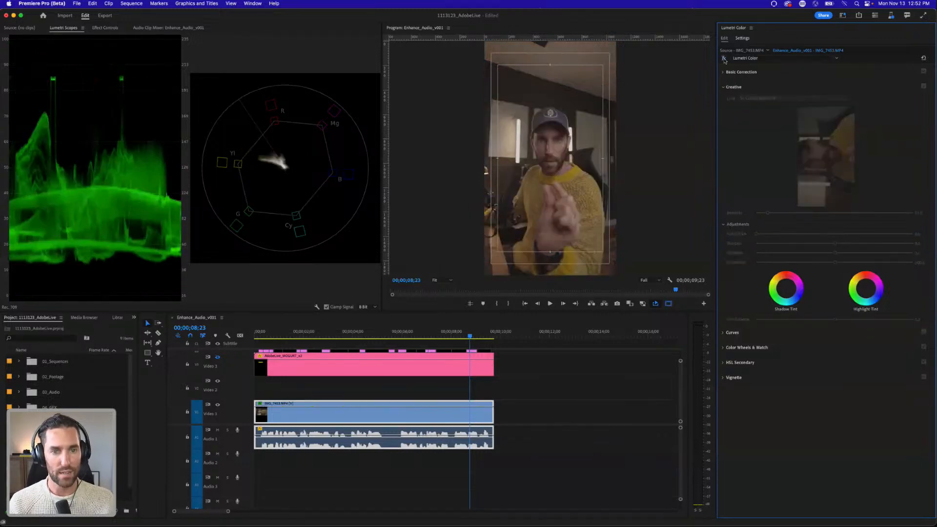
{"action": "left_click", "coordinate": [724, 58]}
{"action": "left_click", "coordinate": [725, 58]}
{"action": "left_click", "coordinate": [724, 59]}
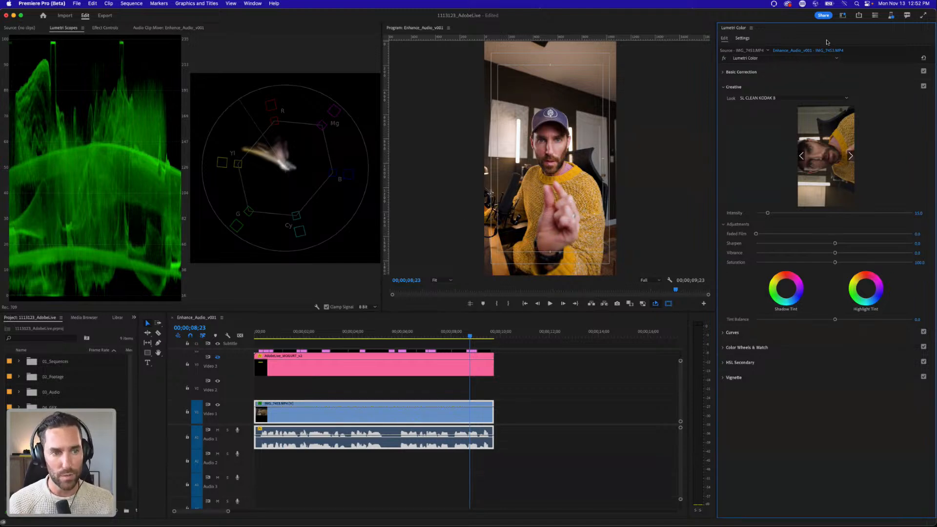
Step: Start exporting the grade as a .cube LUT and choose the _JB_Media_Assets folder in Documents as its destination
{"action": "left_click", "coordinate": [724, 86]}
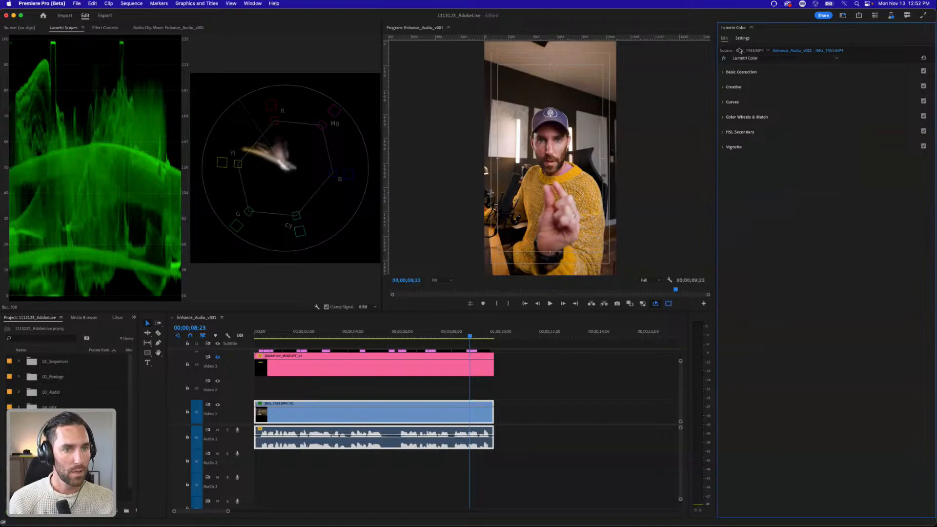
{"action": "left_click", "coordinate": [752, 28]}
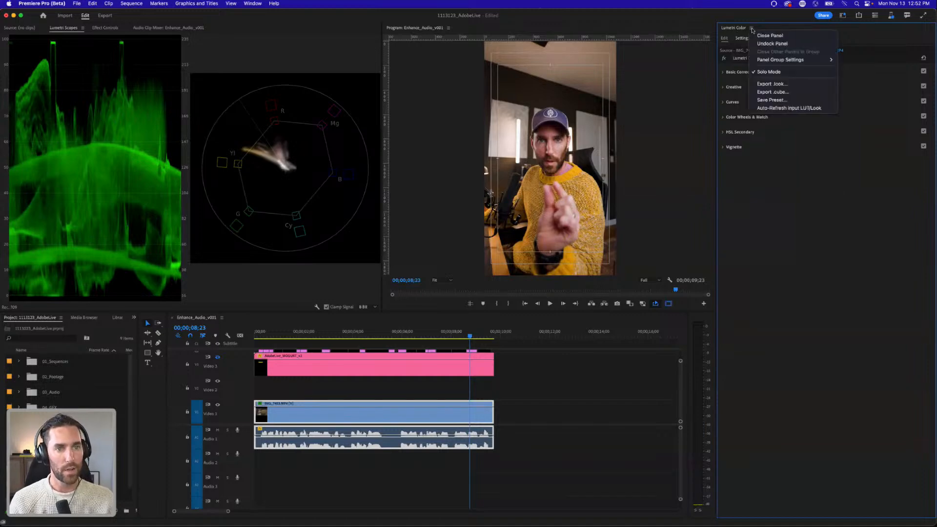
{"action": "left_click", "coordinate": [773, 92]}
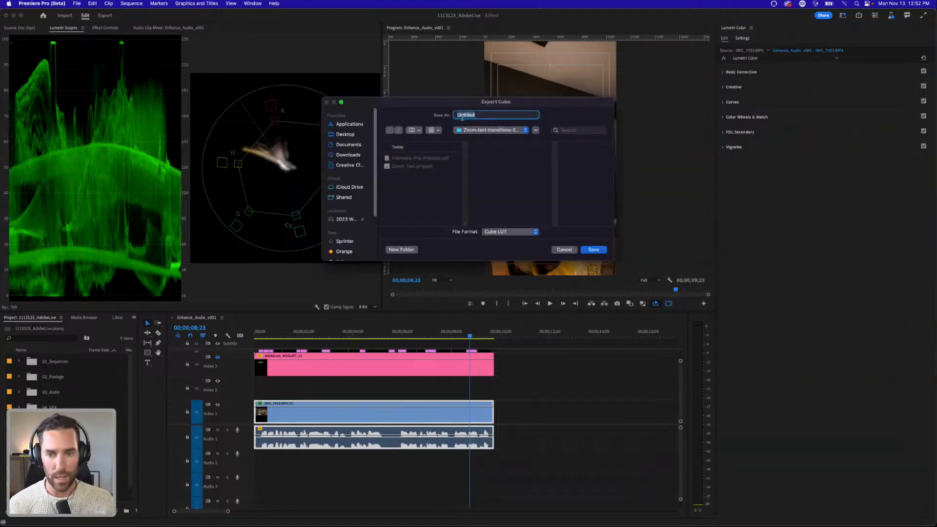
{"action": "left_click", "coordinate": [348, 144]}
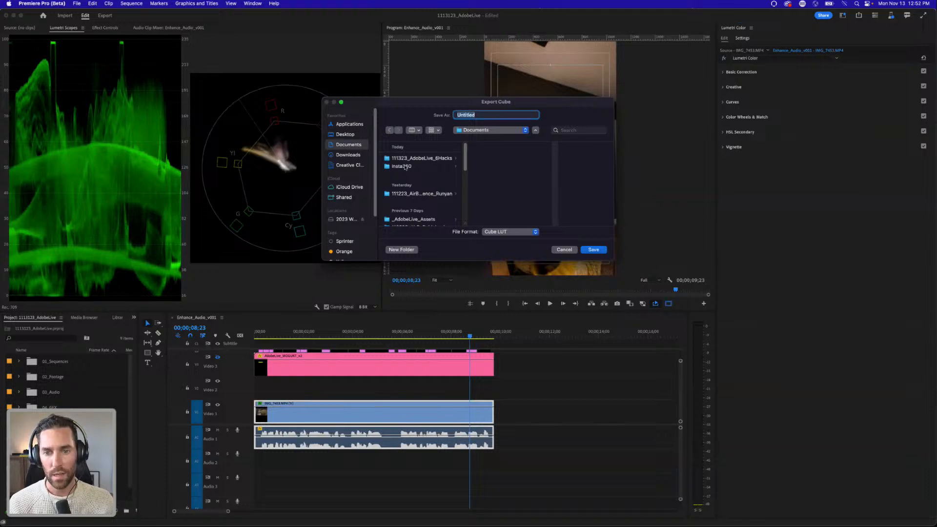
{"action": "scroll", "coordinate": [426, 186], "scroll_direction": "down", "scroll_amount": 5}
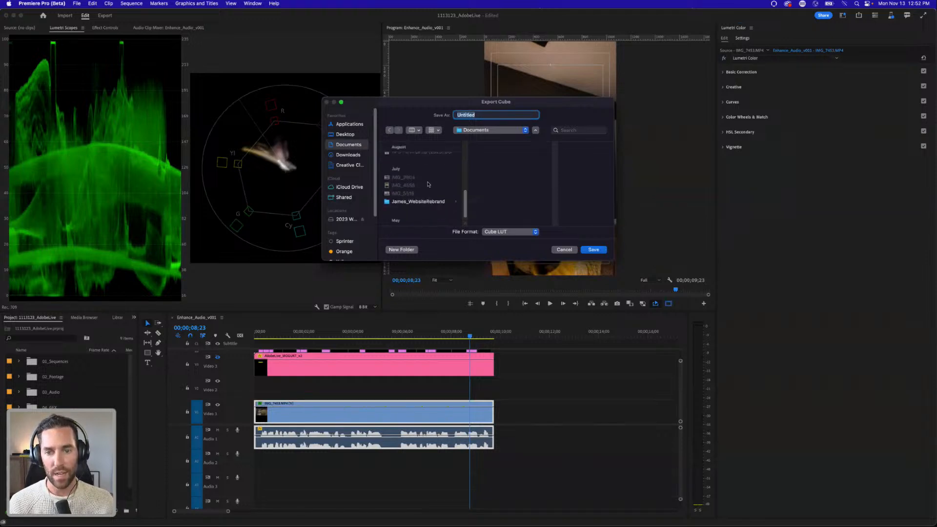
{"action": "scroll", "coordinate": [428, 185], "scroll_direction": "up", "scroll_amount": 5}
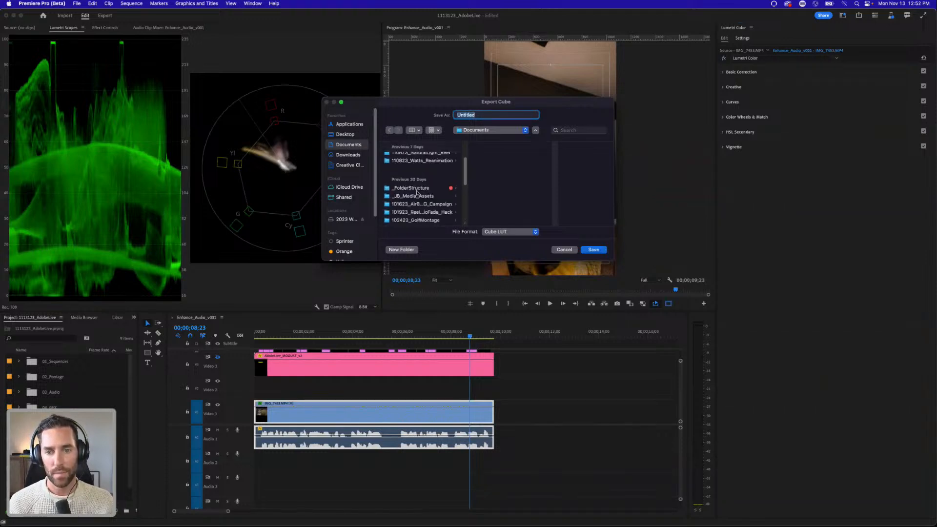
{"action": "left_click", "coordinate": [404, 197]}
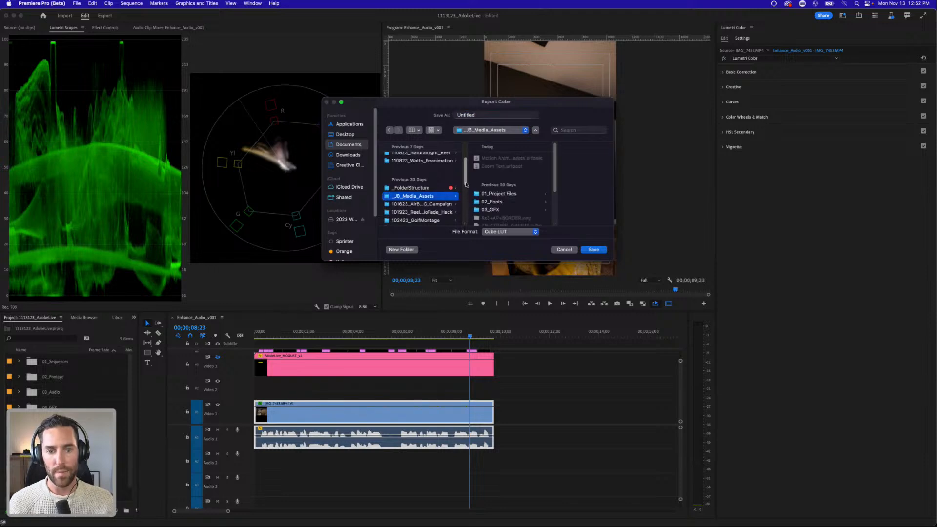
{"action": "scroll", "coordinate": [533, 191], "scroll_direction": "down", "scroll_amount": 2}
{"action": "scroll", "coordinate": [532, 191], "scroll_direction": "up", "scroll_amount": 3}
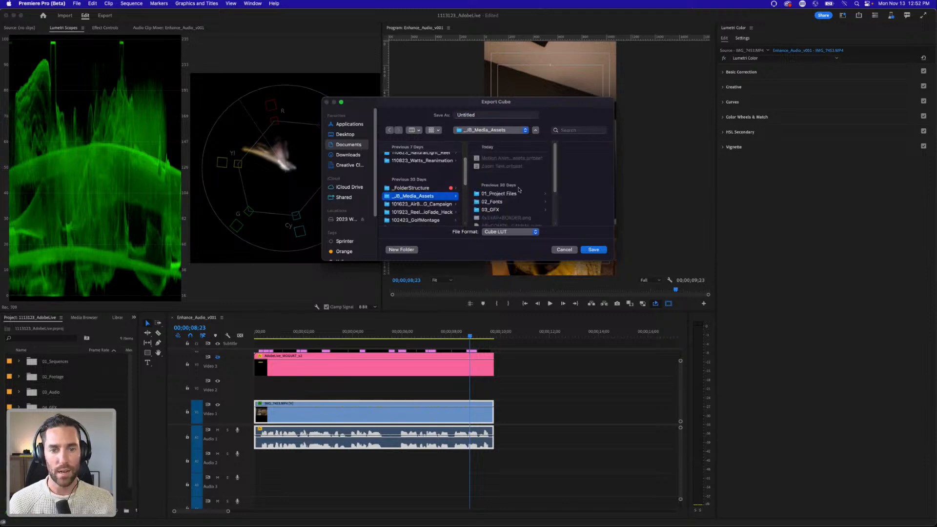
Step: Name the exported cube file "LUT For Live" and save it
{"action": "double_click", "coordinate": [466, 115]}
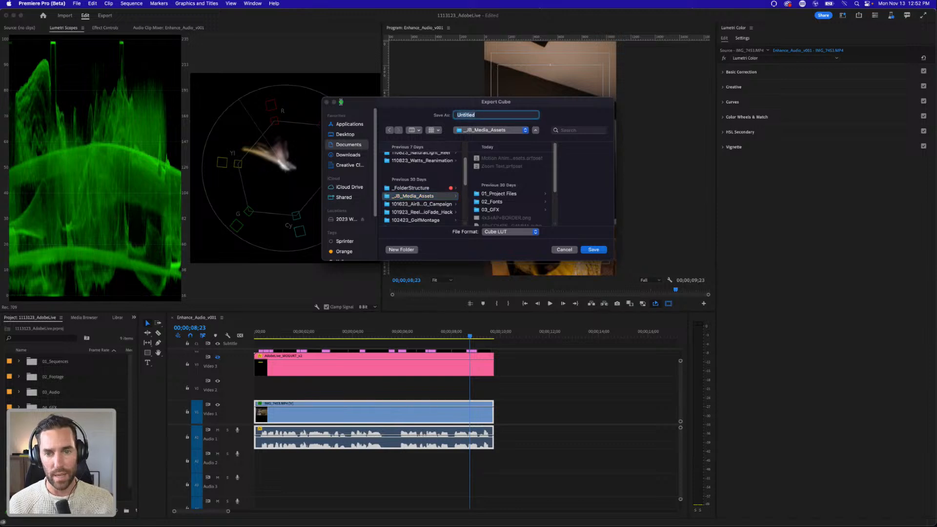
{"action": "mouse_move", "coordinate": [341, 104]}
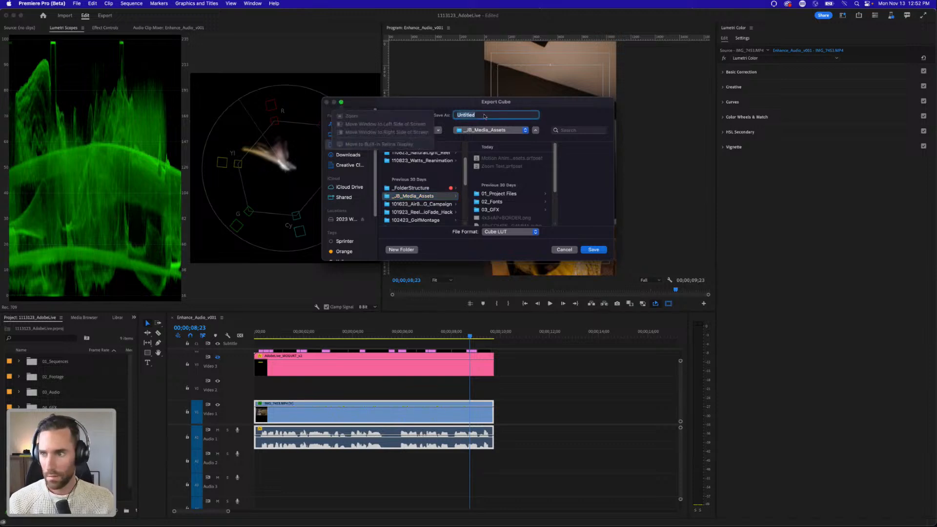
{"action": "type", "text": "LUT For Live"}
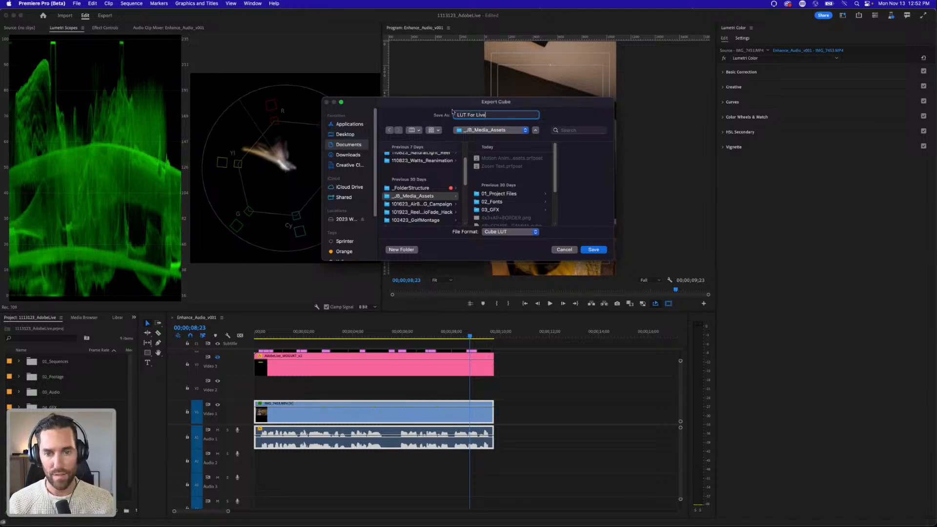
{"action": "key", "text": "Return"}
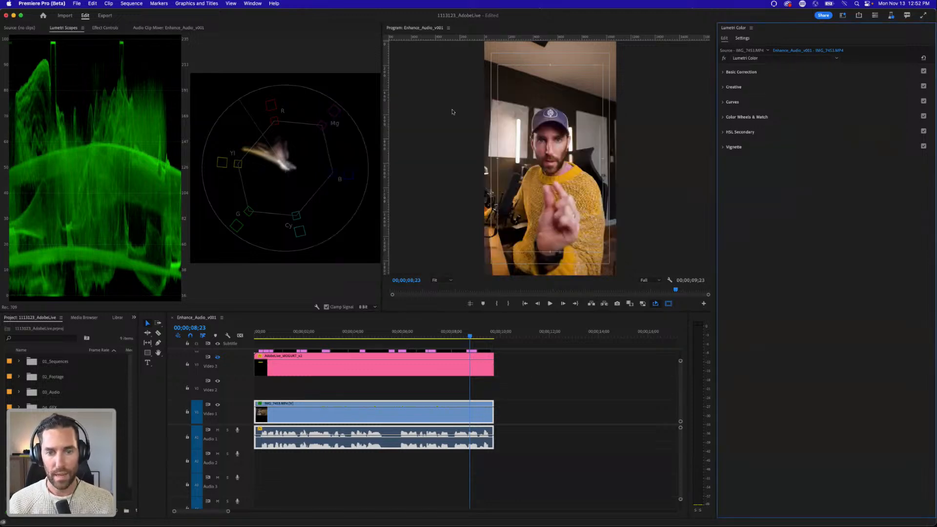
Step: Review the LUTs offered for the Creative look without changing the applied one, and deselect the footage clip
{"action": "left_click", "coordinate": [733, 89]}
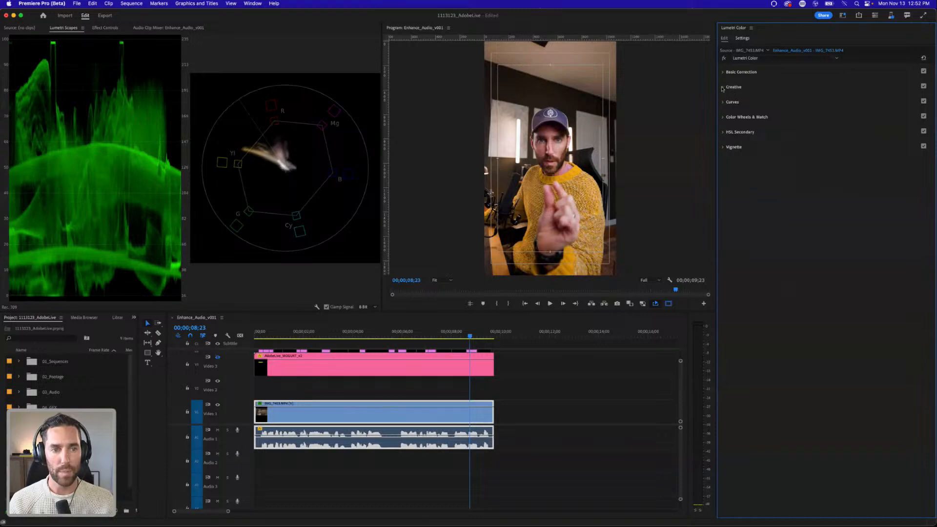
{"action": "left_click", "coordinate": [781, 97]}
{"action": "scroll", "coordinate": [787, 146], "scroll_direction": "up", "scroll_amount": 5}
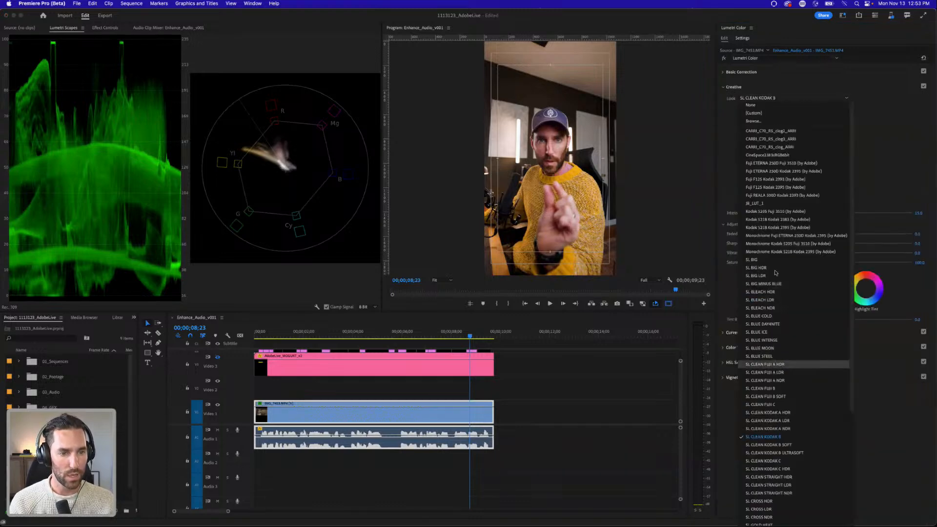
{"action": "left_click", "coordinate": [891, 178]}
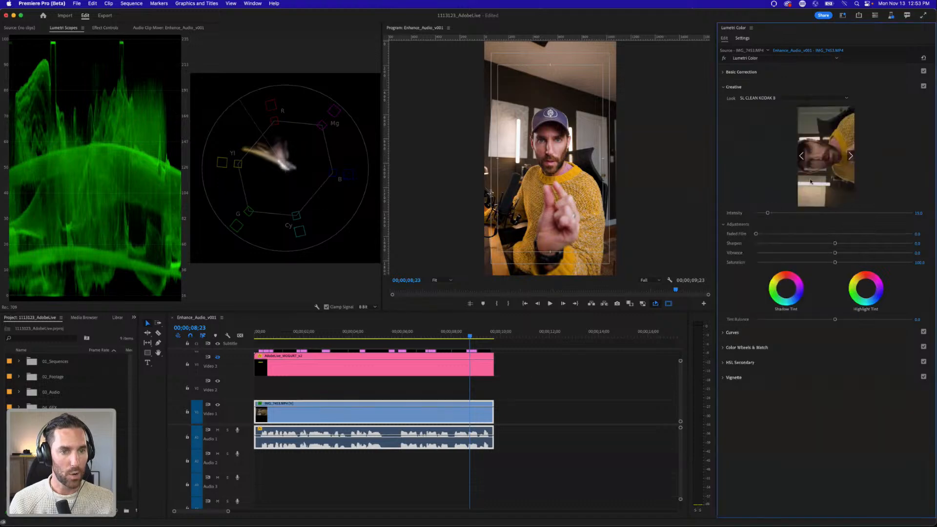
{"action": "left_click", "coordinate": [397, 388]}
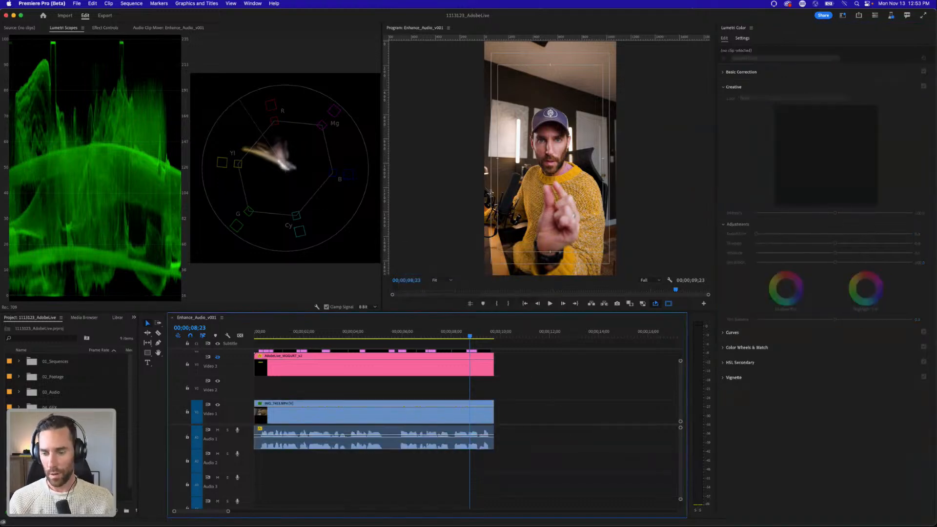
Step: Switch to Finder and show the Documents folder in column view
{"action": "key", "text": "super+Tab"}
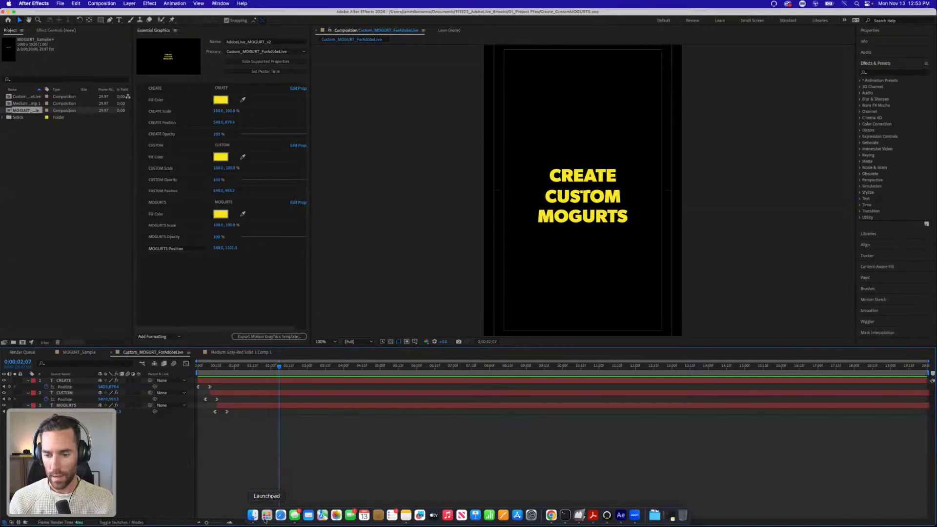
{"action": "left_click", "coordinate": [264, 514]}
{"action": "left_click", "coordinate": [317, 158]}
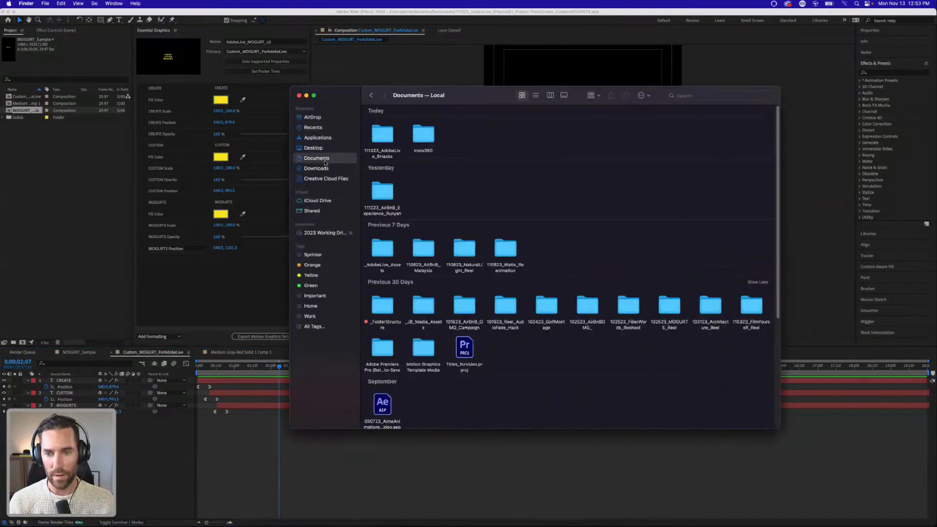
{"action": "left_click", "coordinate": [550, 95]}
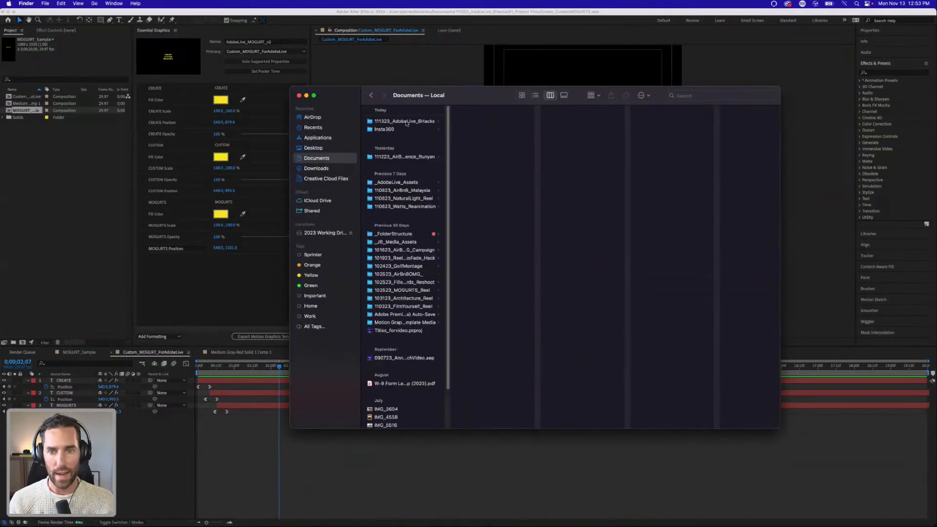
Step: Open 112323_AdobeLive_6Hacks.prproj from the 111323_AdobeLive_6Hacks folder with Adobe Premiere Pro (Beta)
{"action": "key", "text": "Down"}
{"action": "left_click", "coordinate": [495, 170]}
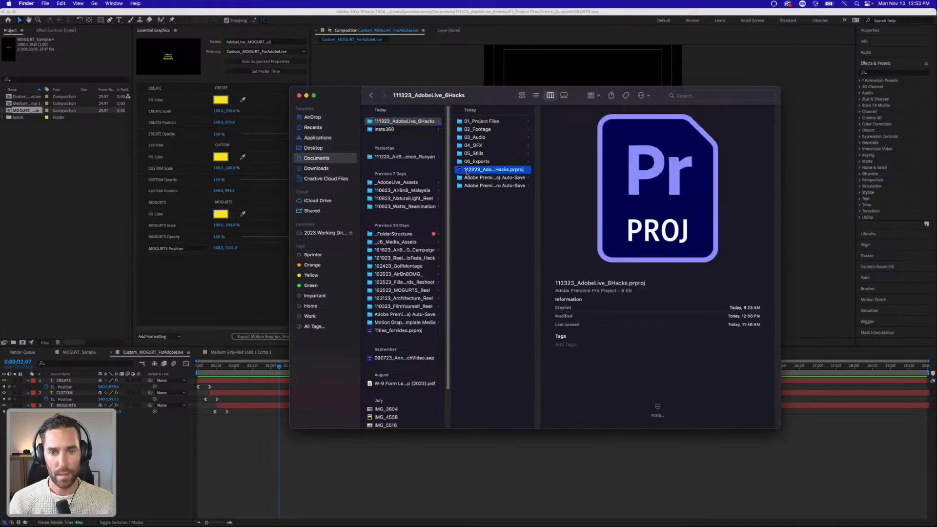
{"action": "right_click", "coordinate": [459, 171]}
{"action": "mouse_move", "coordinate": [483, 182]}
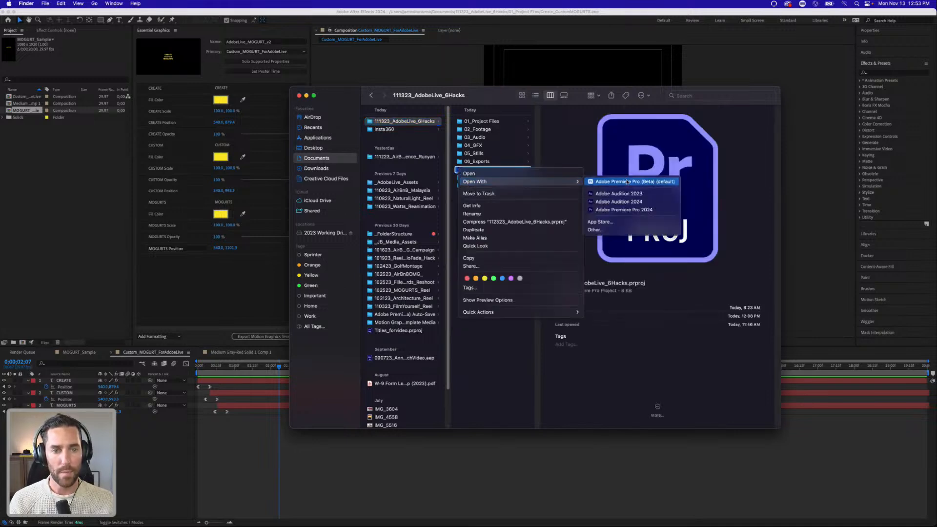
{"action": "left_click", "coordinate": [626, 182]}
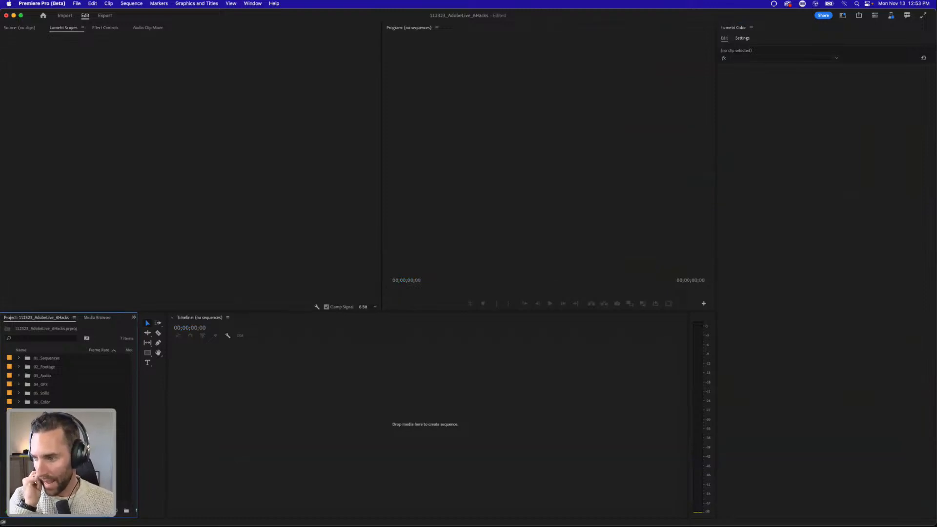
Step: Expand the 01_Sequences bin of the opened project and choose a workspace layout
{"action": "left_click", "coordinate": [279, 408]}
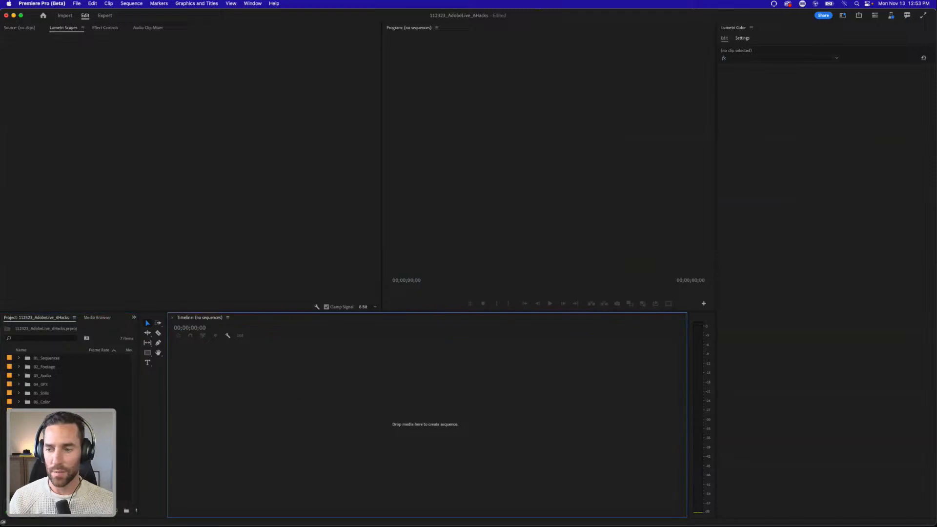
{"action": "left_click", "coordinate": [19, 357]}
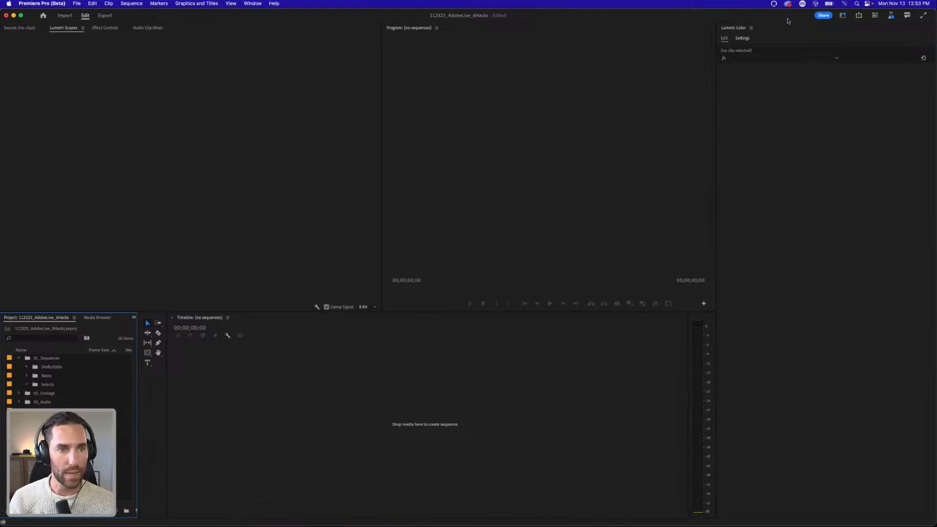
{"action": "left_click", "coordinate": [842, 15]}
{"action": "left_click", "coordinate": [848, 86]}
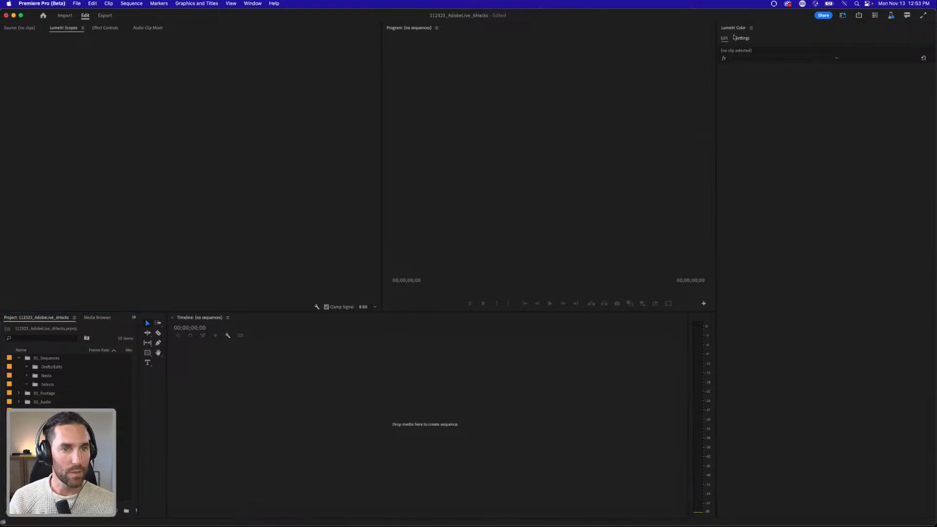
{"action": "left_click", "coordinate": [735, 37]}
{"action": "left_click", "coordinate": [726, 38]}
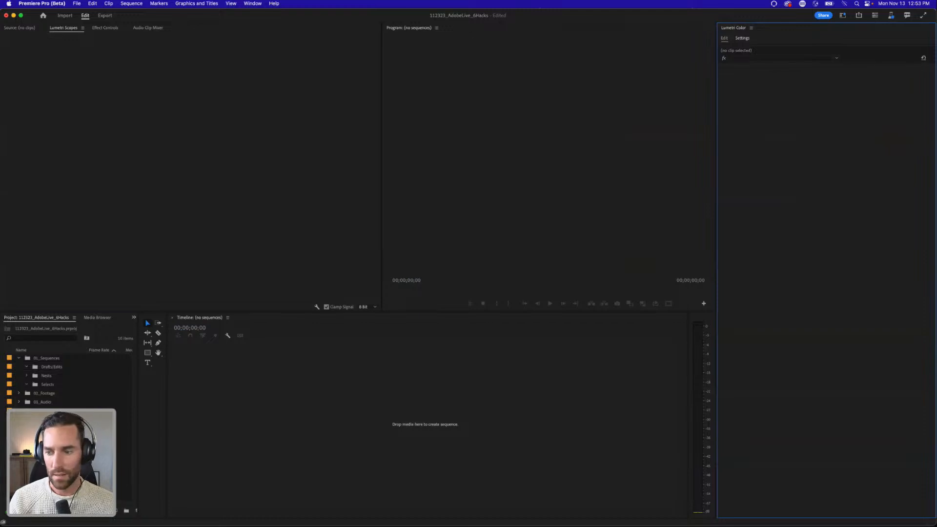
{"action": "left_click", "coordinate": [93, 447]}
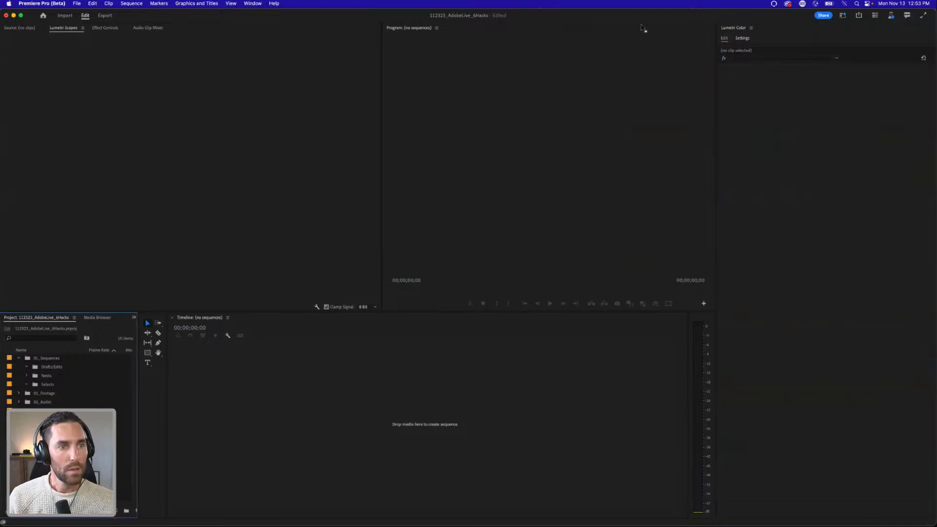
Step: Quit Premiere Pro (Beta), closing the open 6Hacks project
{"action": "left_click", "coordinate": [42, 3]}
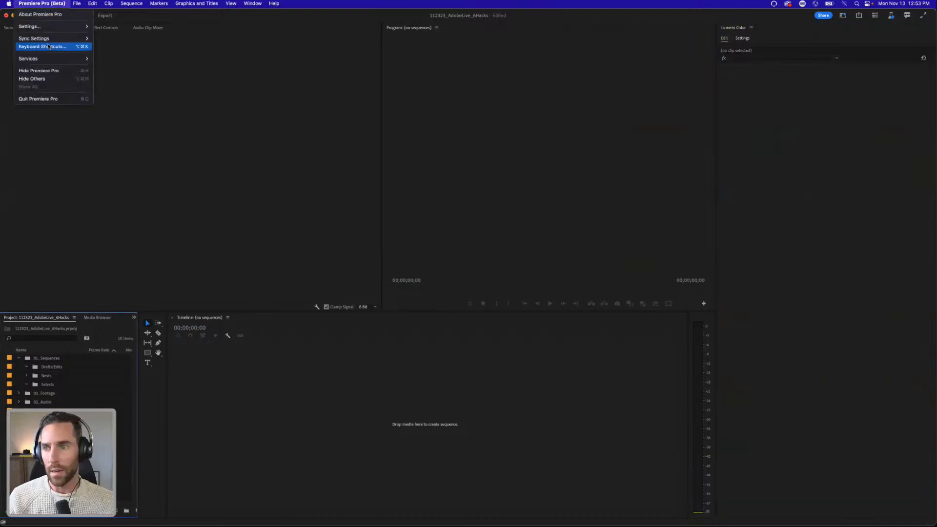
{"action": "left_click", "coordinate": [41, 98]}
{"action": "left_click", "coordinate": [483, 280]}
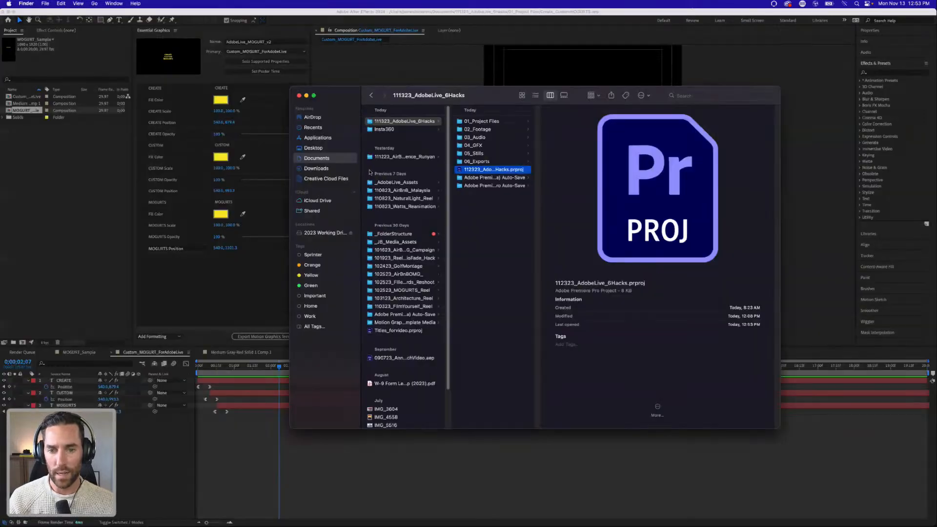
Step: Open 1113123_AdobeLive.prproj from the 01_Project Files folder of 111323_AdobeLive_6Hacks with Adobe Premiere Pro (Beta)
{"action": "left_click", "coordinate": [405, 123]}
{"action": "left_click", "coordinate": [505, 121]}
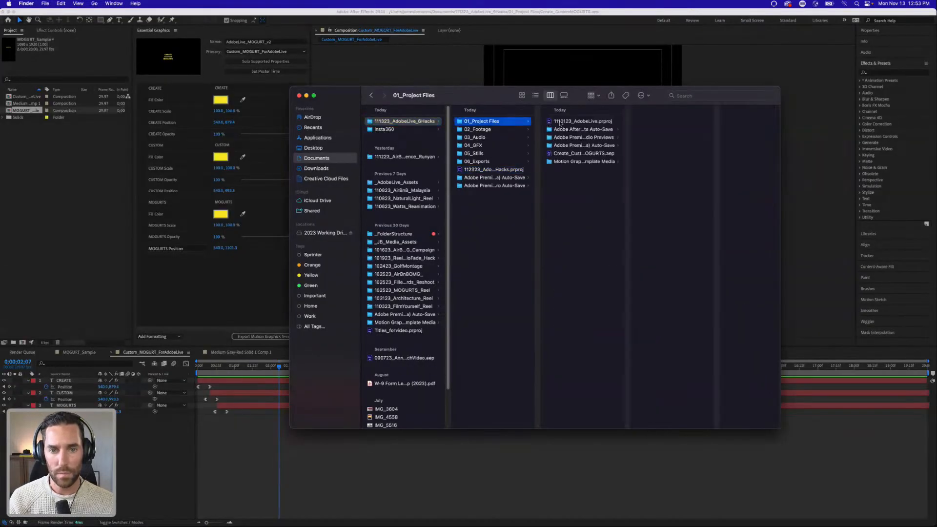
{"action": "left_click", "coordinate": [580, 121]}
{"action": "right_click", "coordinate": [591, 122]}
{"action": "mouse_move", "coordinate": [597, 132]}
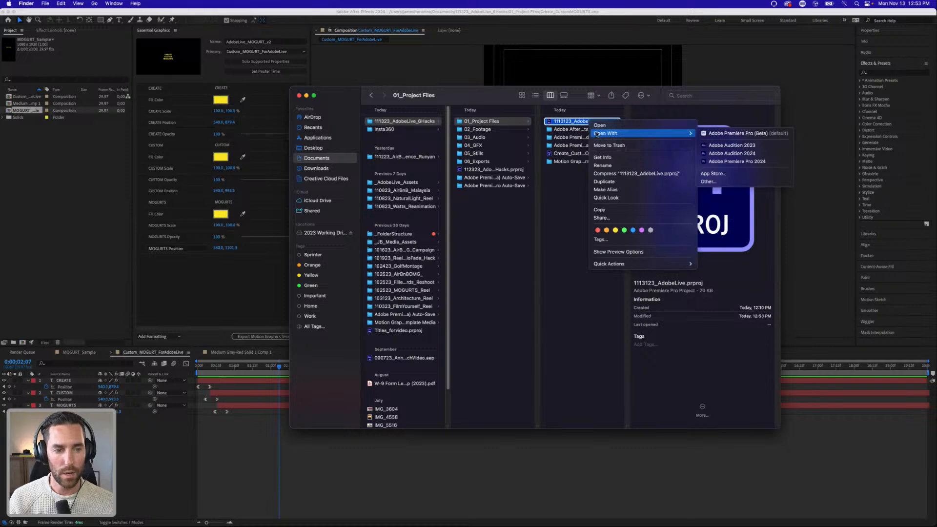
{"action": "left_click", "coordinate": [715, 134]}
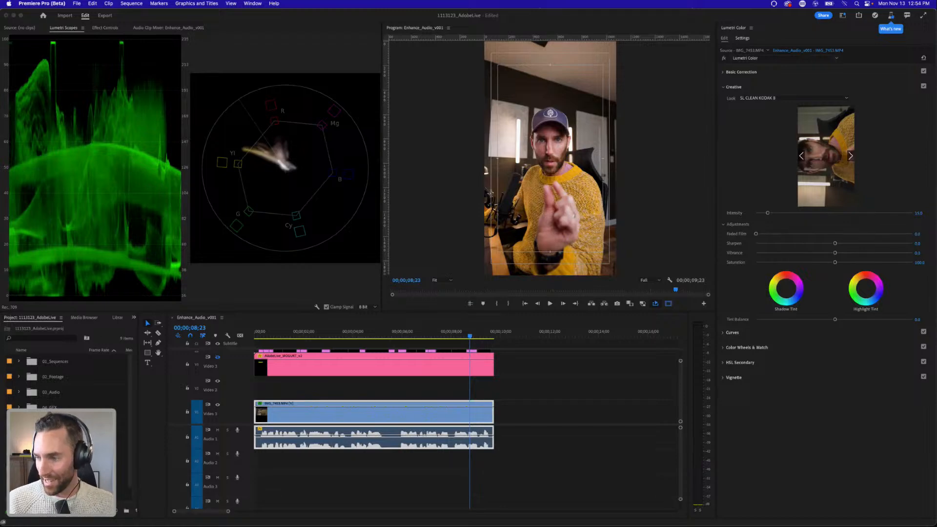
Step: Move the playhead to 00;00;04;03, enlarge the timeline view, and select the AdobeLive_MOGURT_v2 clip on Video 3
{"action": "left_click", "coordinate": [525, 375]}
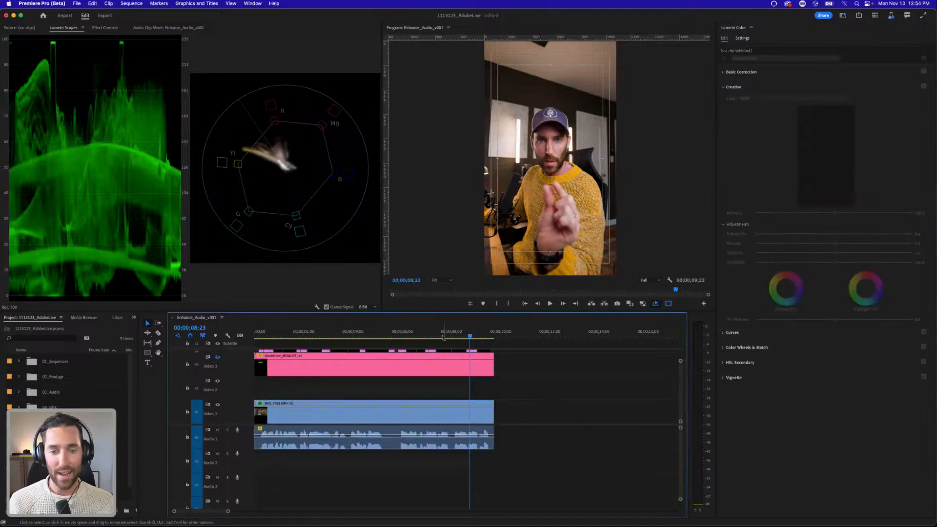
{"action": "left_click_drag", "start_coordinate": [470, 335], "coordinate": [354, 335]}
{"action": "left_click", "coordinate": [537, 375]}
{"action": "key", "text": "equal"}
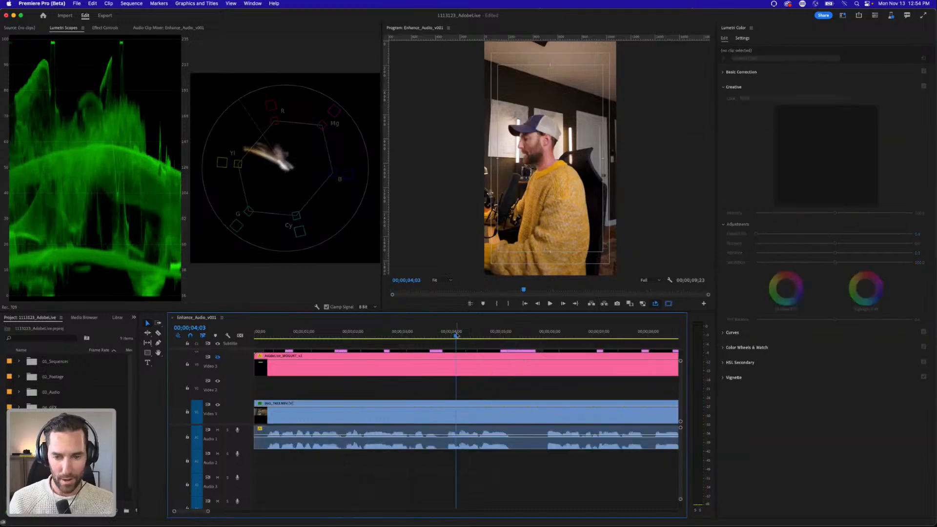
{"action": "left_click", "coordinate": [522, 359]}
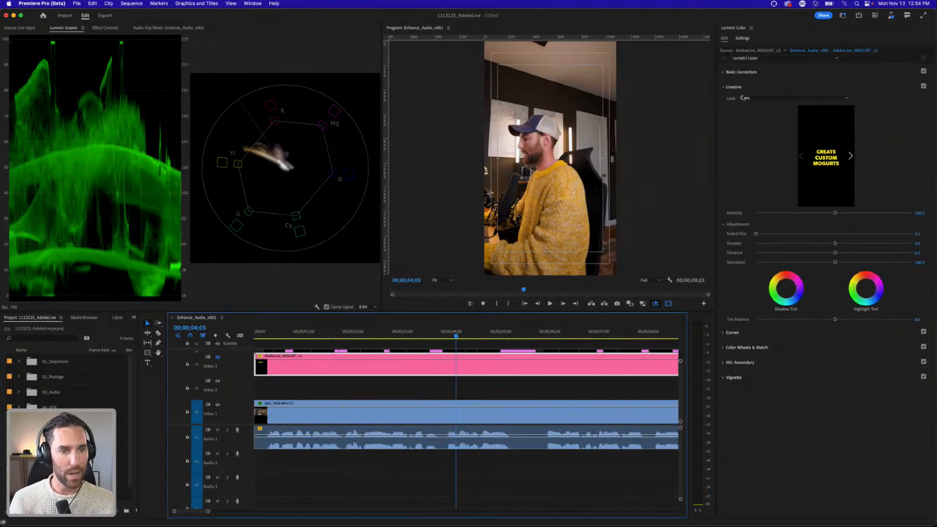
Step: Review the available Creative looks, browse for a custom one, and select LUT For Live.cube in _JB_Media_Assets
{"action": "left_click", "coordinate": [743, 97]}
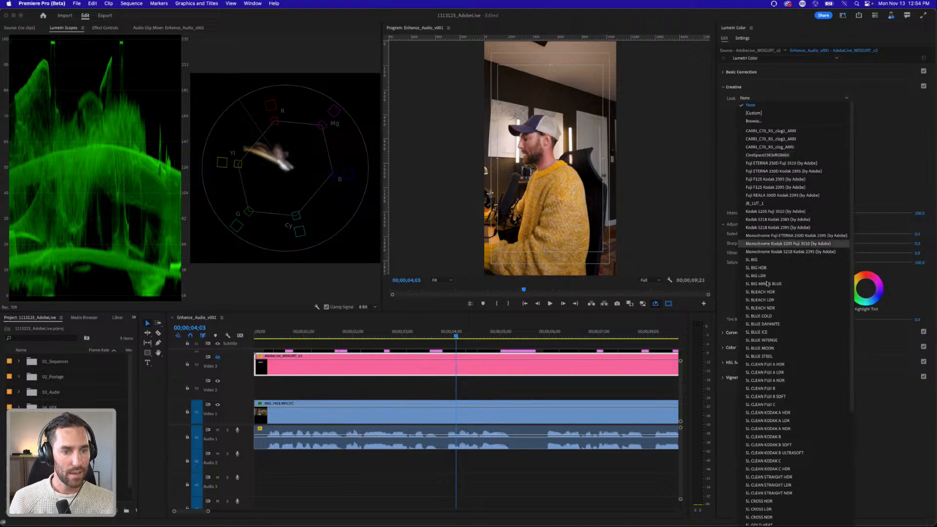
{"action": "scroll", "coordinate": [766, 288], "scroll_direction": "down", "scroll_amount": 5}
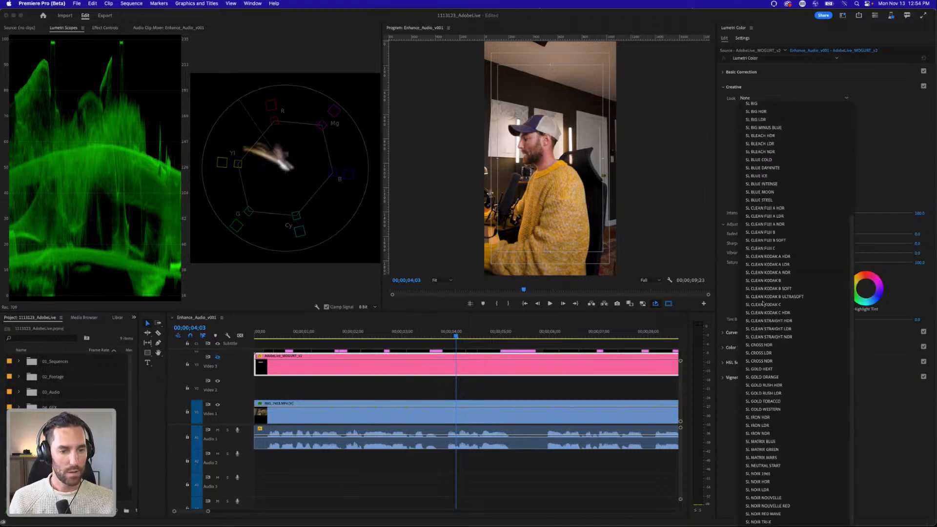
{"action": "scroll", "coordinate": [765, 305], "scroll_direction": "up", "scroll_amount": 5}
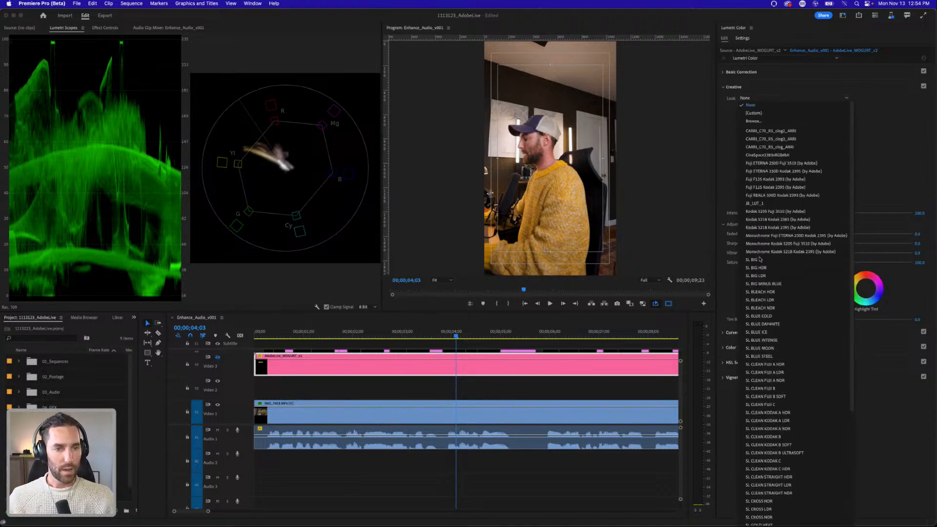
{"action": "left_click", "coordinate": [754, 121]}
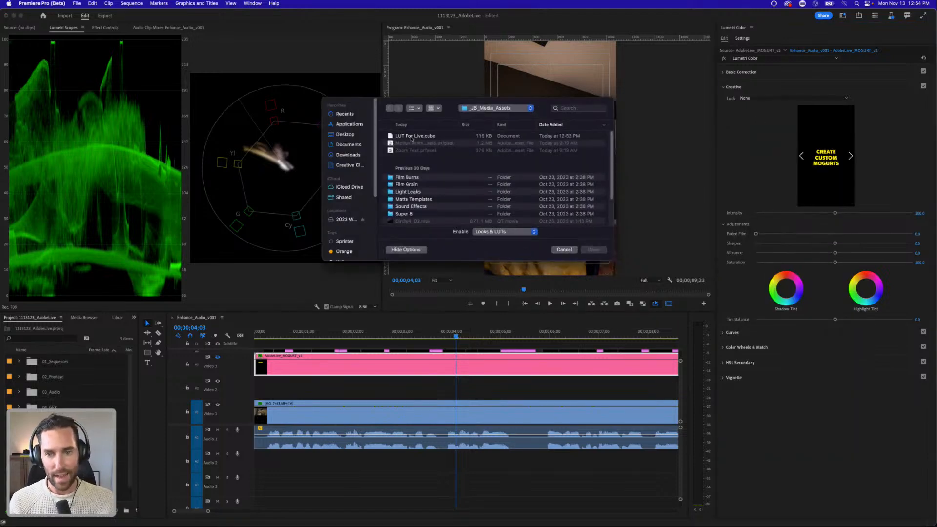
{"action": "left_click", "coordinate": [412, 137]}
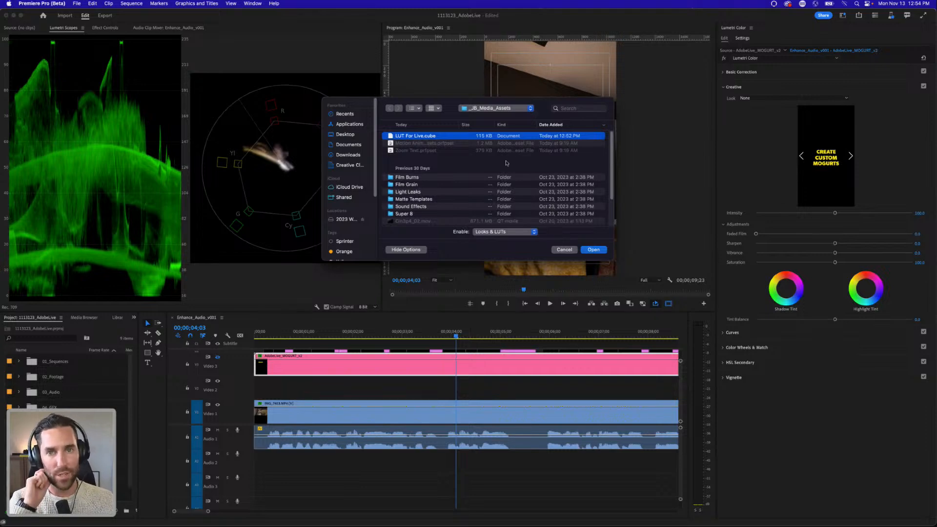
Step: Switch to Finder and show the package contents of Adobe Premiere Pro (Beta) from the Applications folder
{"action": "mouse_move", "coordinate": [302, 519]}
{"action": "left_click", "coordinate": [246, 519]}
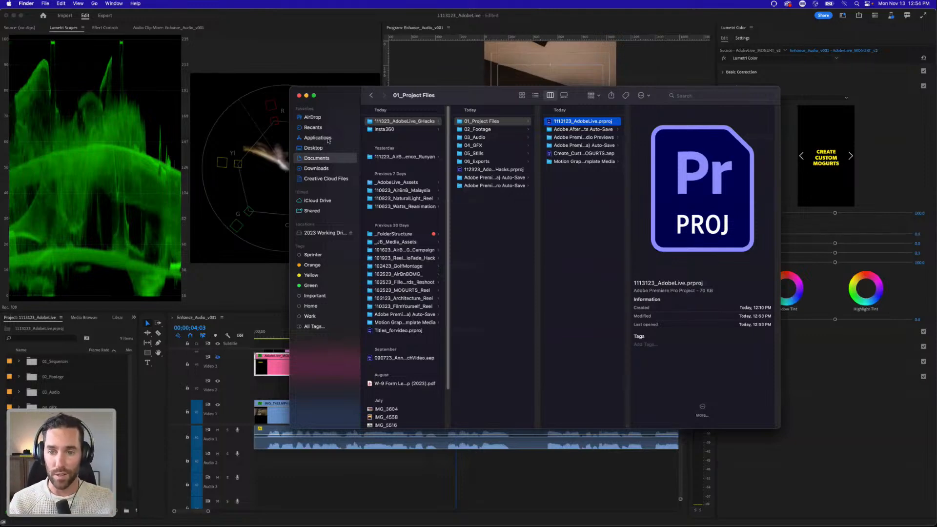
{"action": "left_click", "coordinate": [317, 138]}
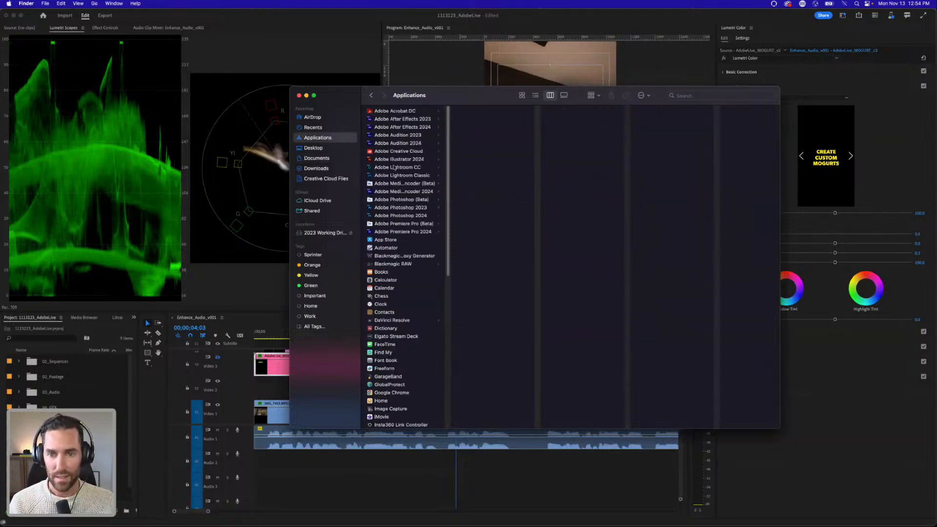
{"action": "right_click", "coordinate": [398, 224]}
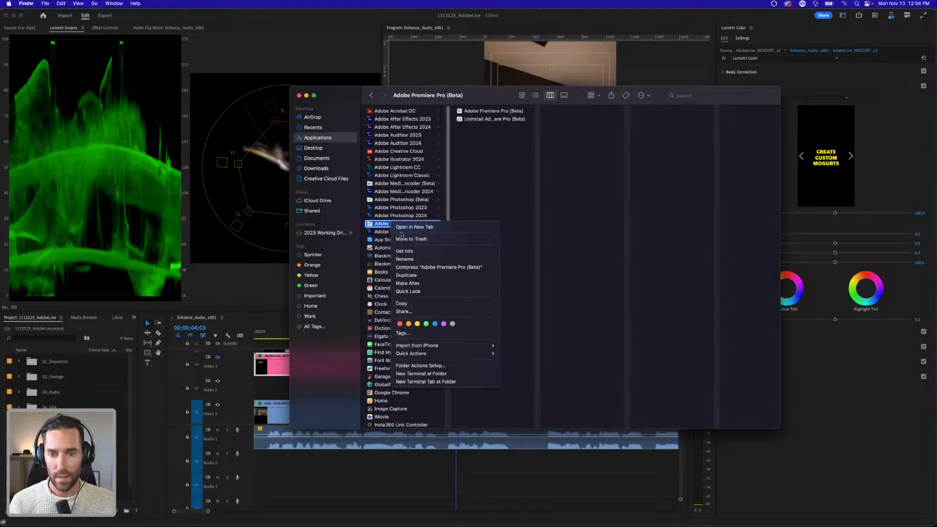
{"action": "left_click", "coordinate": [487, 124]}
{"action": "left_click", "coordinate": [488, 112]}
{"action": "right_click", "coordinate": [488, 112]}
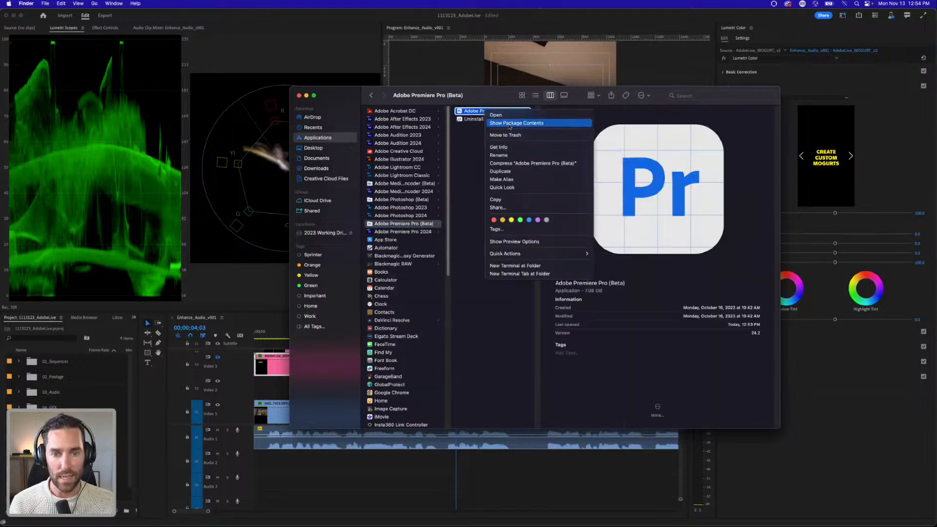
{"action": "left_click", "coordinate": [526, 122]}
Step: Open the Creative folder inside the package's Contents, Lumetri and LUTs folders to examine the installed LUT files
{"action": "left_click", "coordinate": [390, 112]}
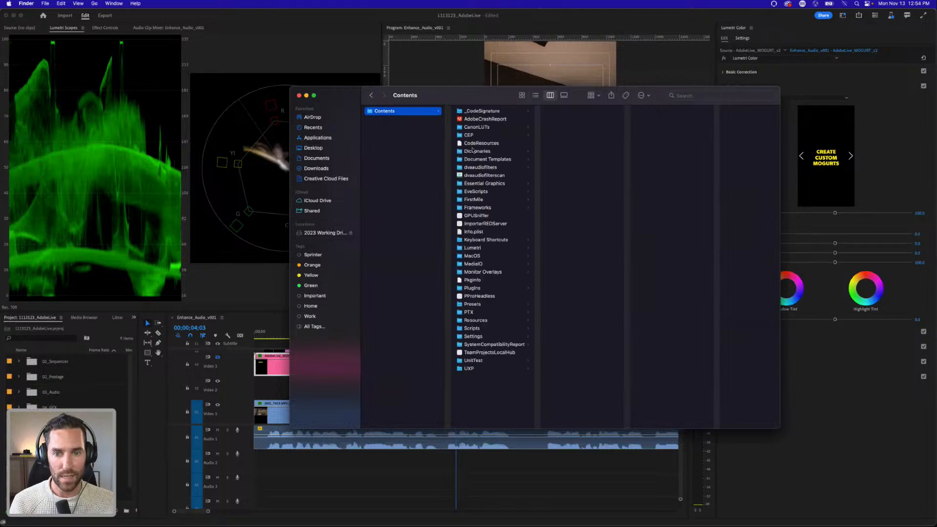
{"action": "left_click", "coordinate": [474, 248]}
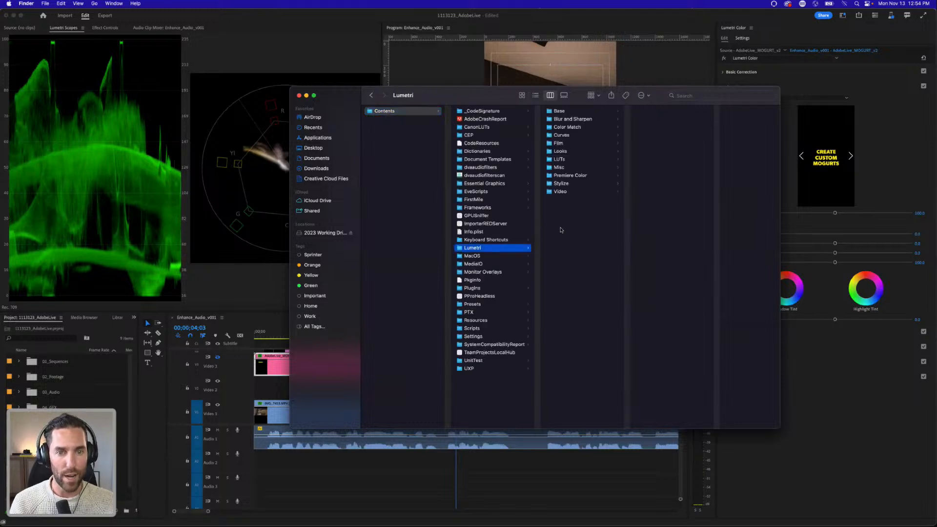
{"action": "left_click", "coordinate": [569, 160]}
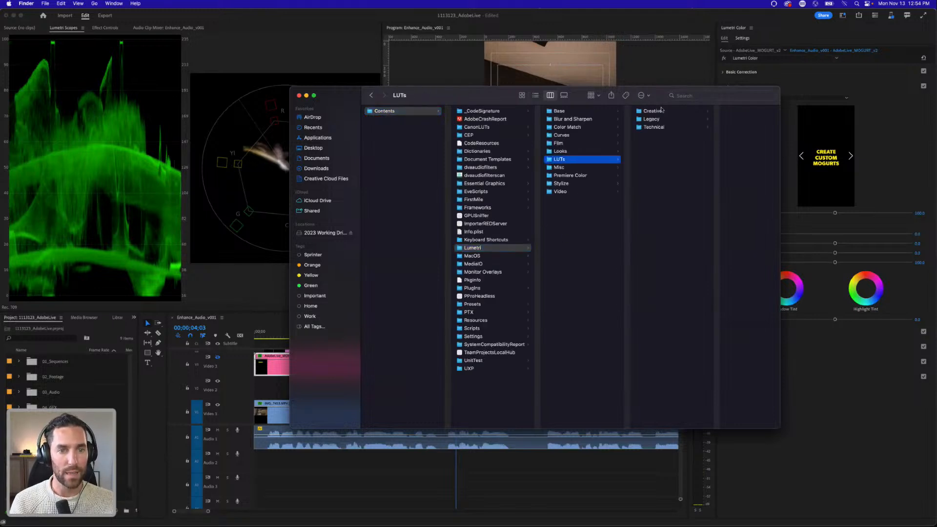
{"action": "left_click", "coordinate": [662, 110]}
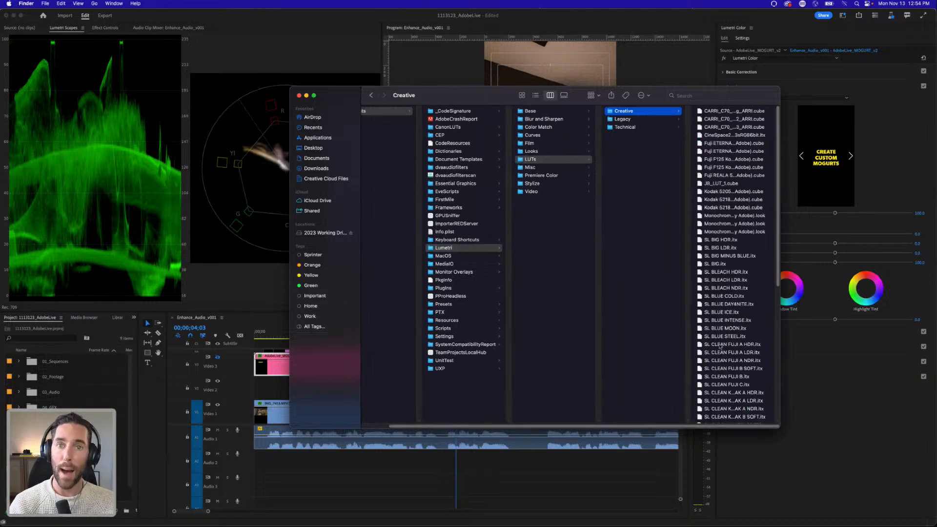
Step: Return to Premiere Pro, dismiss the open file dialog, and load LUT For Live.cube as the title graphic clip's Creative look
{"action": "left_click", "coordinate": [836, 61]}
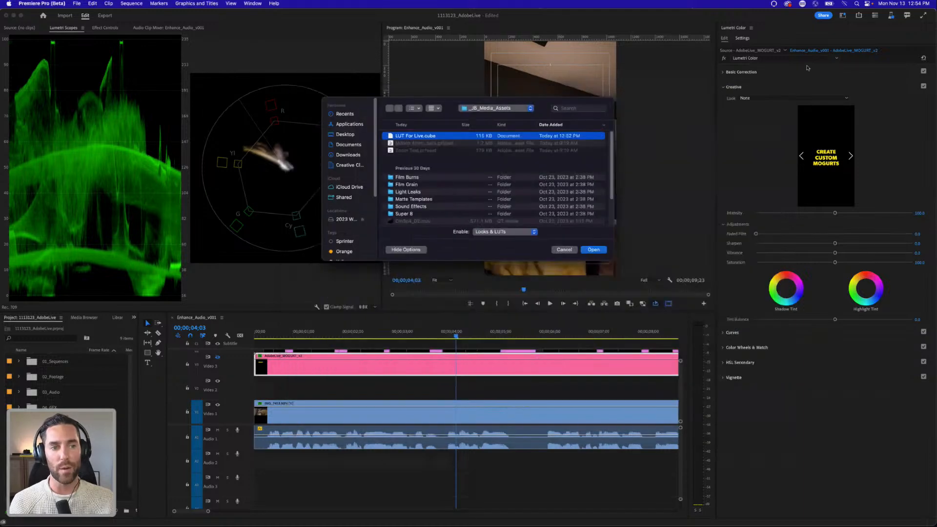
{"action": "left_click", "coordinate": [564, 249]}
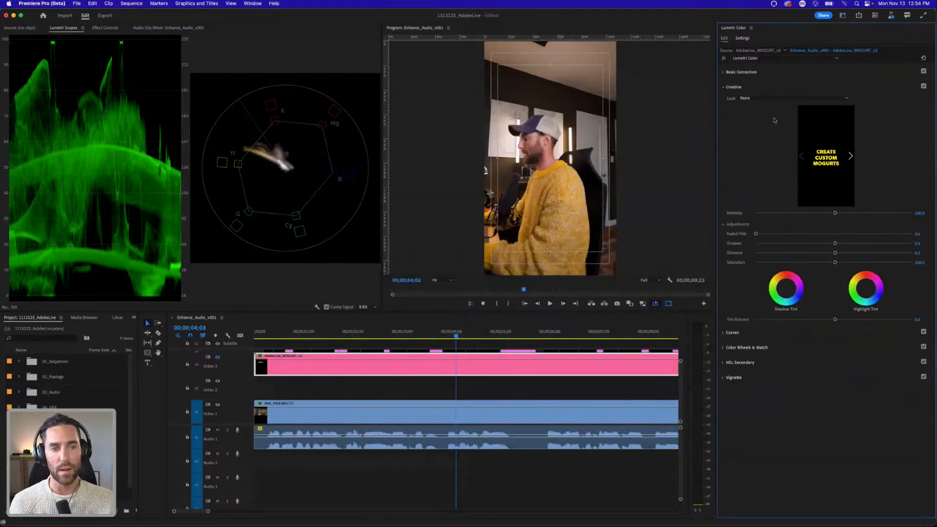
{"action": "left_click", "coordinate": [751, 99]}
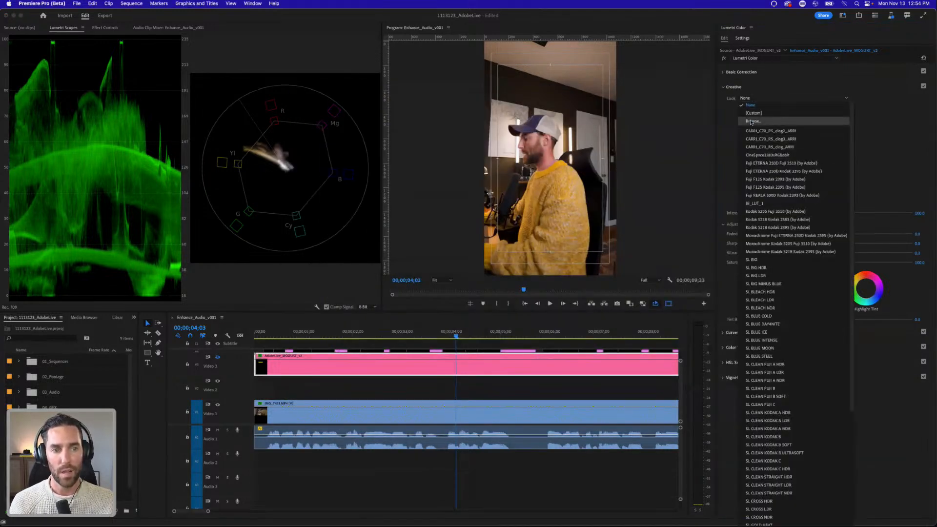
{"action": "left_click", "coordinate": [753, 120]}
{"action": "left_click", "coordinate": [437, 137]}
{"action": "double_click", "coordinate": [438, 136]}
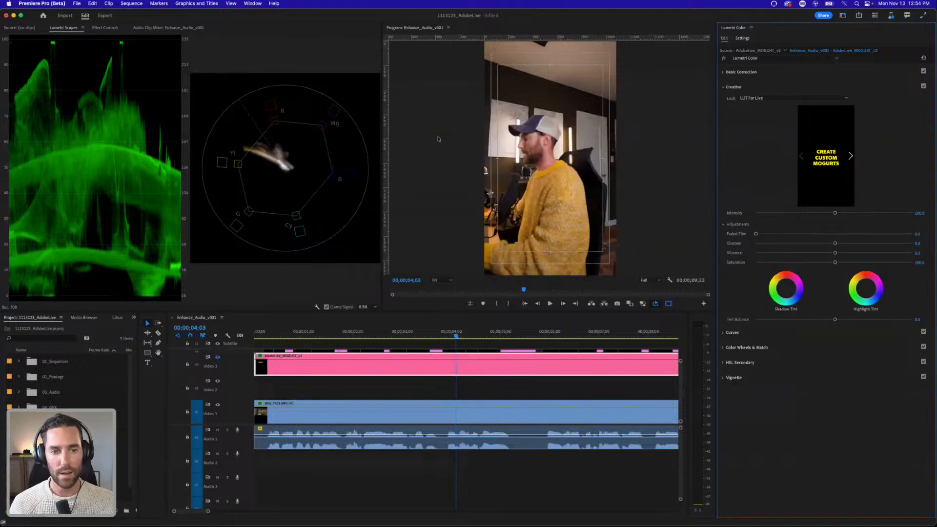
Step: Select the footage clip on Video 1 to show its Lumetri Color settings
{"action": "left_click", "coordinate": [490, 382]}
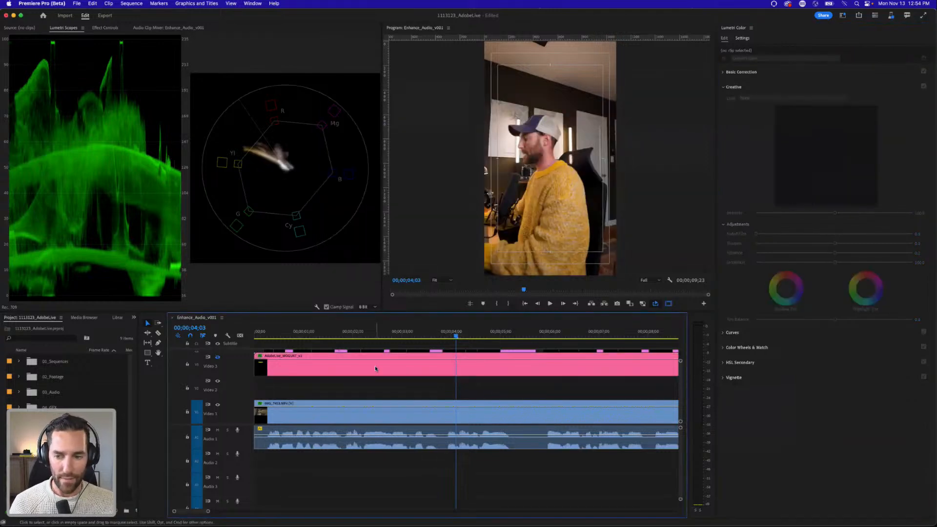
{"action": "left_click", "coordinate": [375, 365]}
{"action": "left_click", "coordinate": [376, 412]}
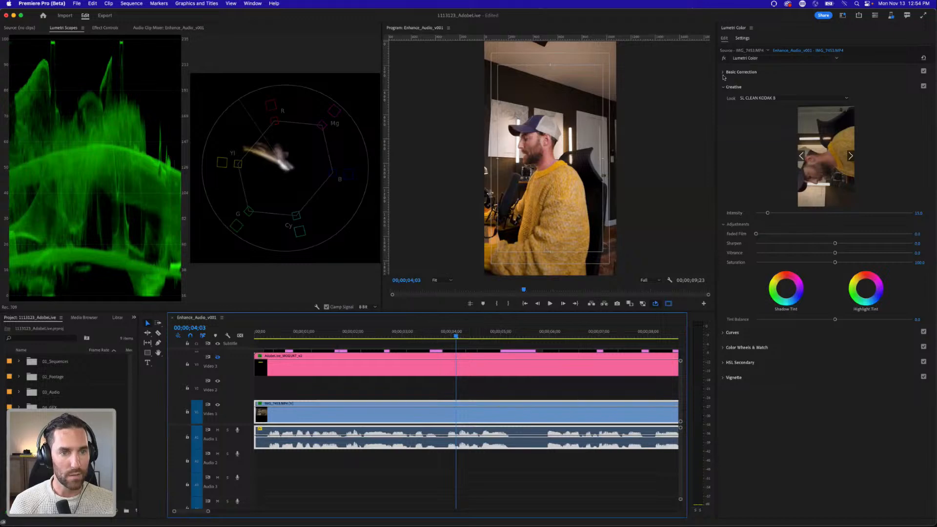